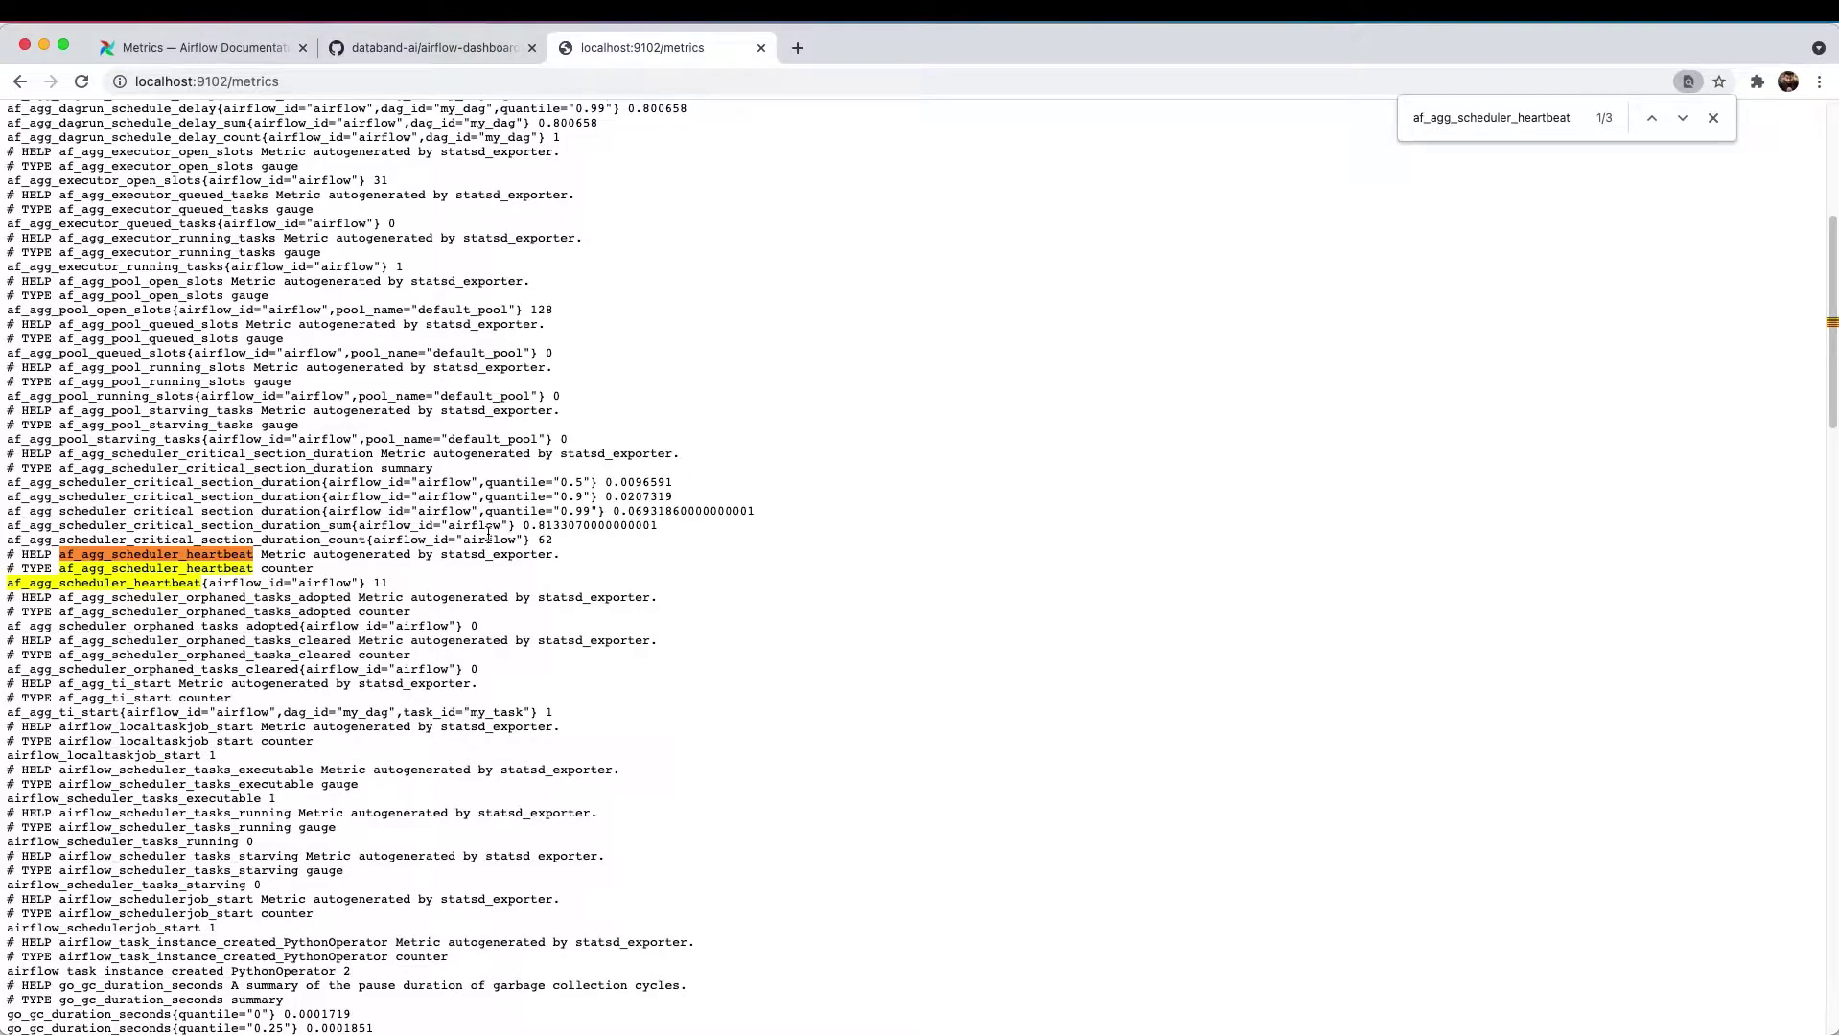
- Switch from the Chrome metrics page back to docker-compose.yaml in PyCharm
key(super+Tab)
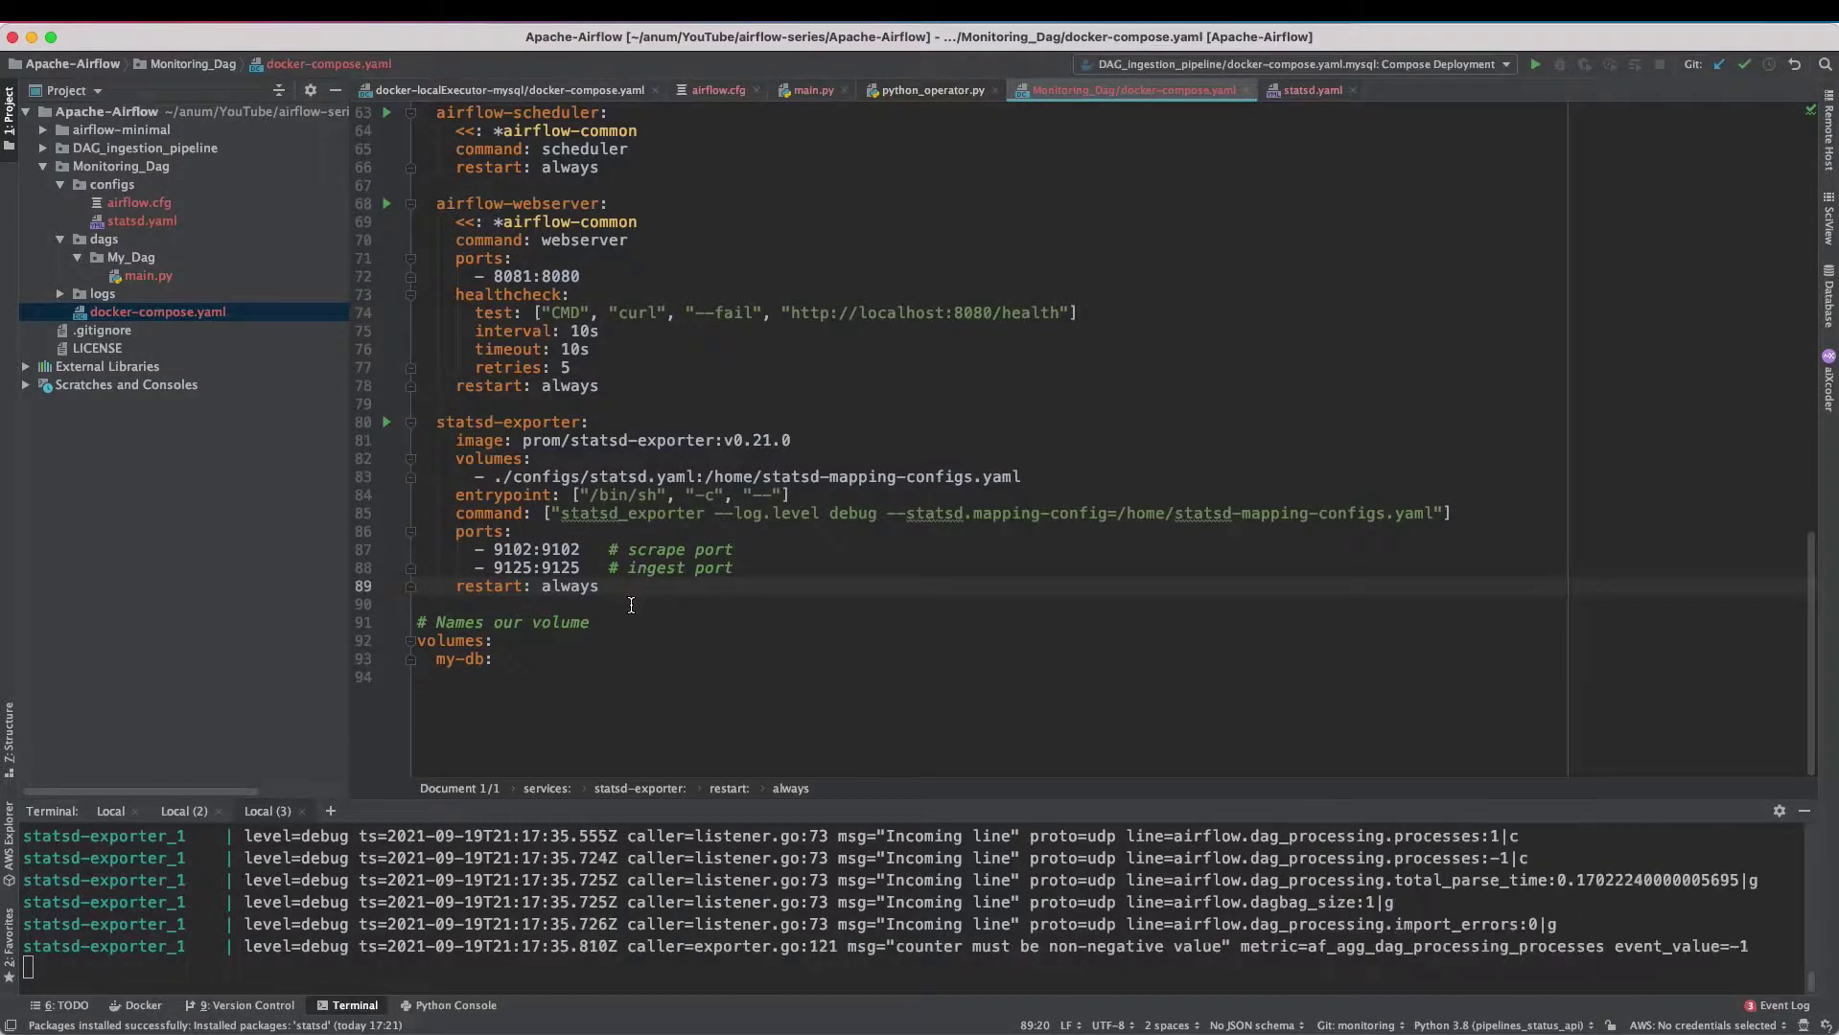
- Add the prom/prometheus:v2.26.0 service on 9092:9090 and copy prometheus.yaml into configs
text(prometheus:   image: prom/prometheus:v2.26.0   volumes:     - ./configs/prometheus.yaml:/etc/prometheus/prometheus.yaml     - prometheus_data:/prometheus   command:     - '--config.file=/etc/prometheus/prometheus.yaml'     - '--storage.tsdb.path=/prometheus'     - '--web.console.libraries=/usr/share/prometheus/console_libraries'     - '--web.console.templates=/usr/share/prometheus/consoles'   ports:     - 9092:9090   restart: always)
click(772, 489)
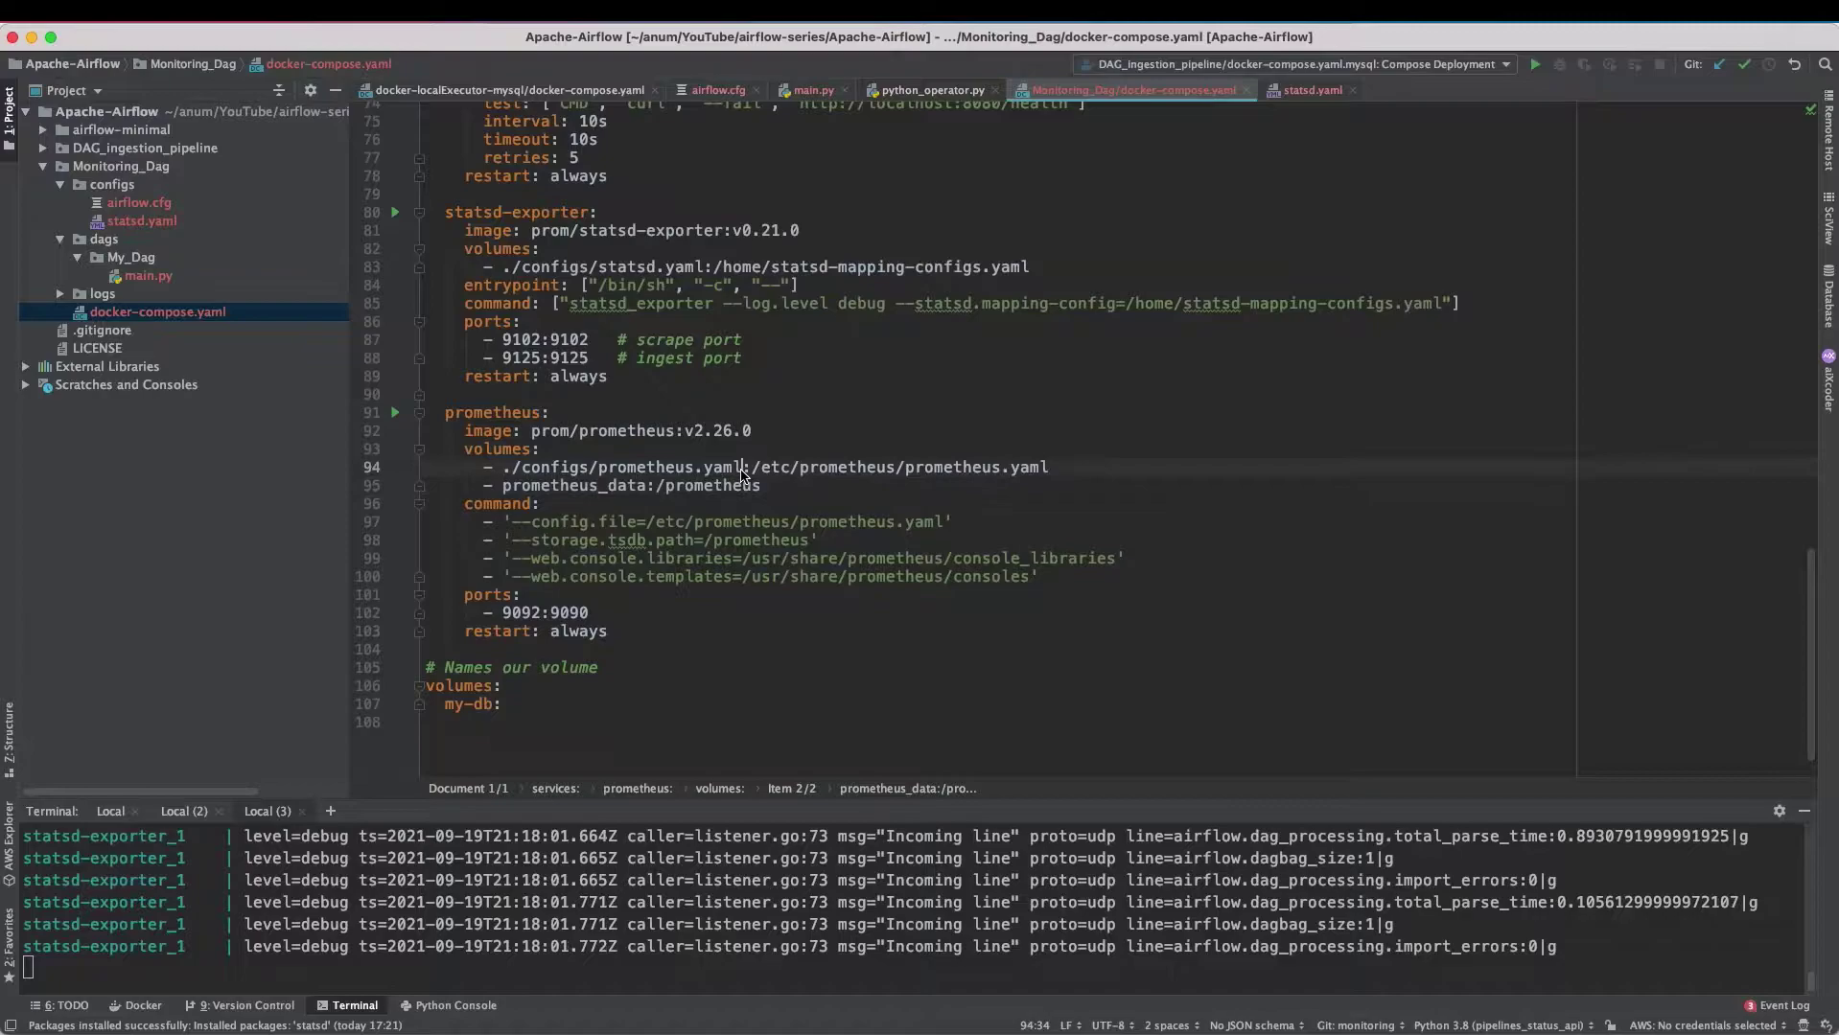
drag(741, 469, 602, 473)
click(604, 473)
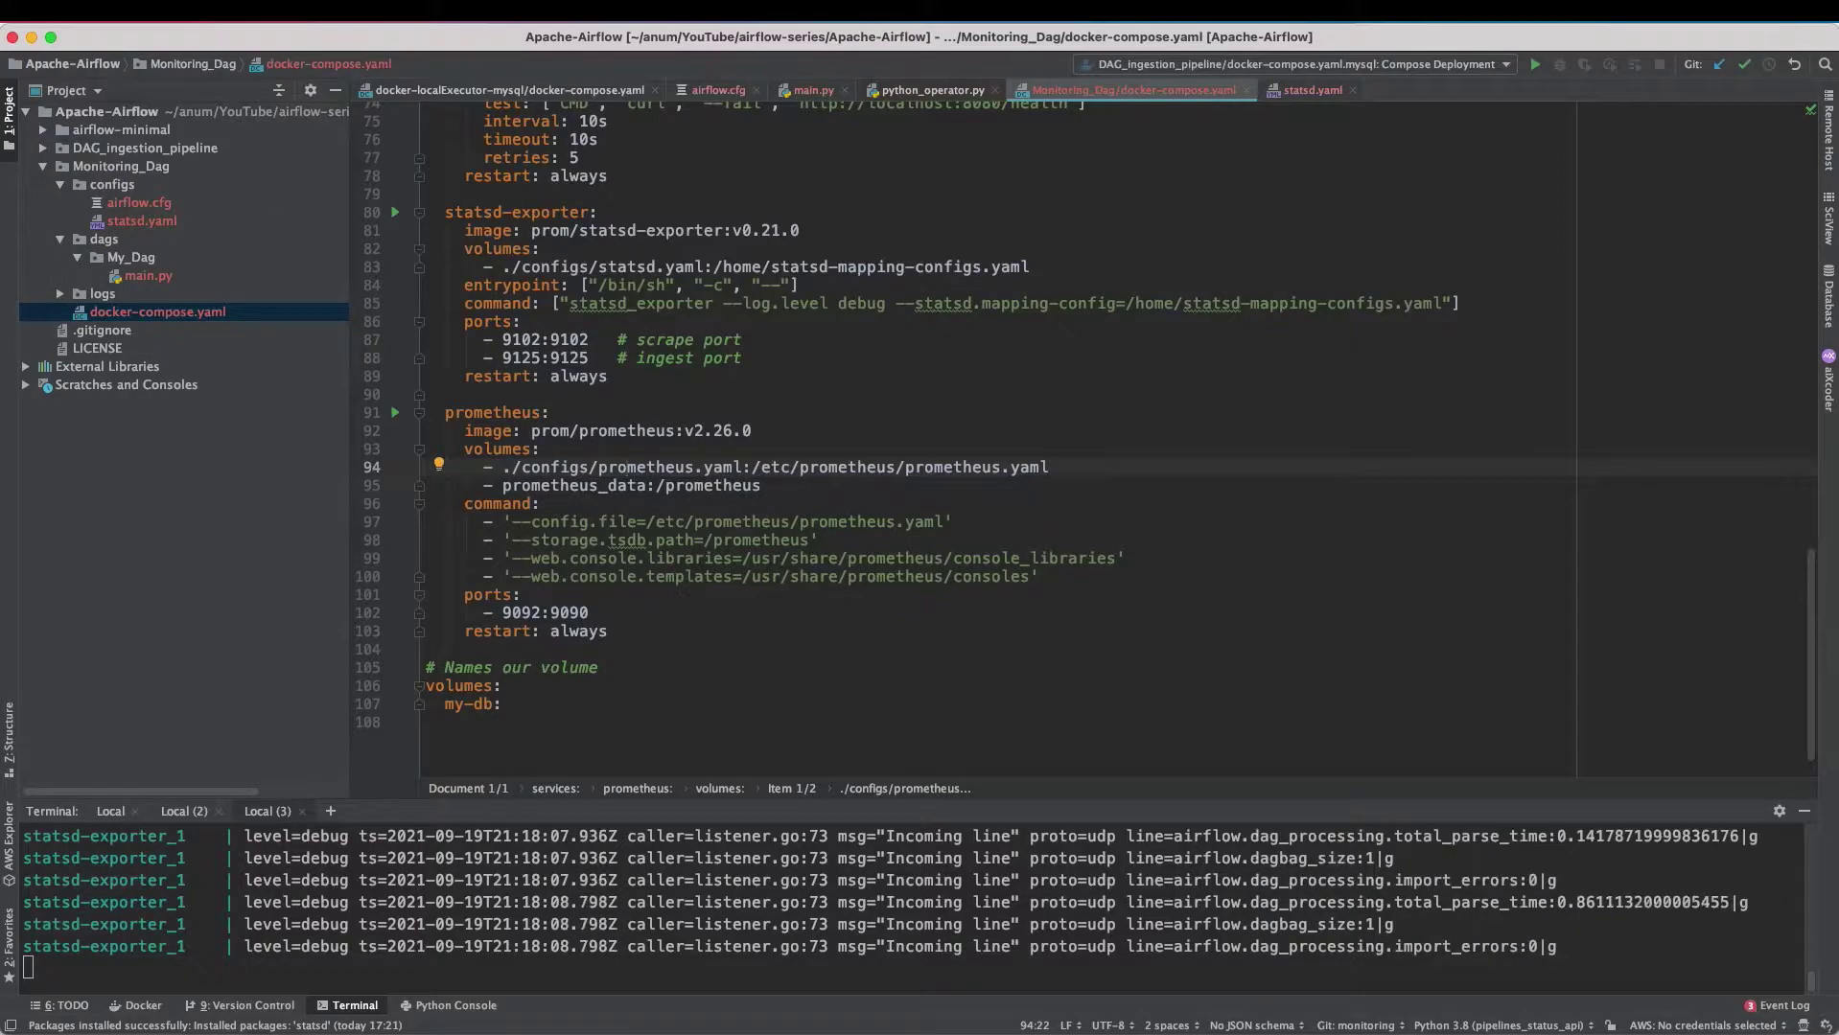
key(super+Tab)
drag(253, 256, 112, 185)
- Confirm the copy and review prometheus.yaml's global scrape settings and scrape_configs
key(Return)
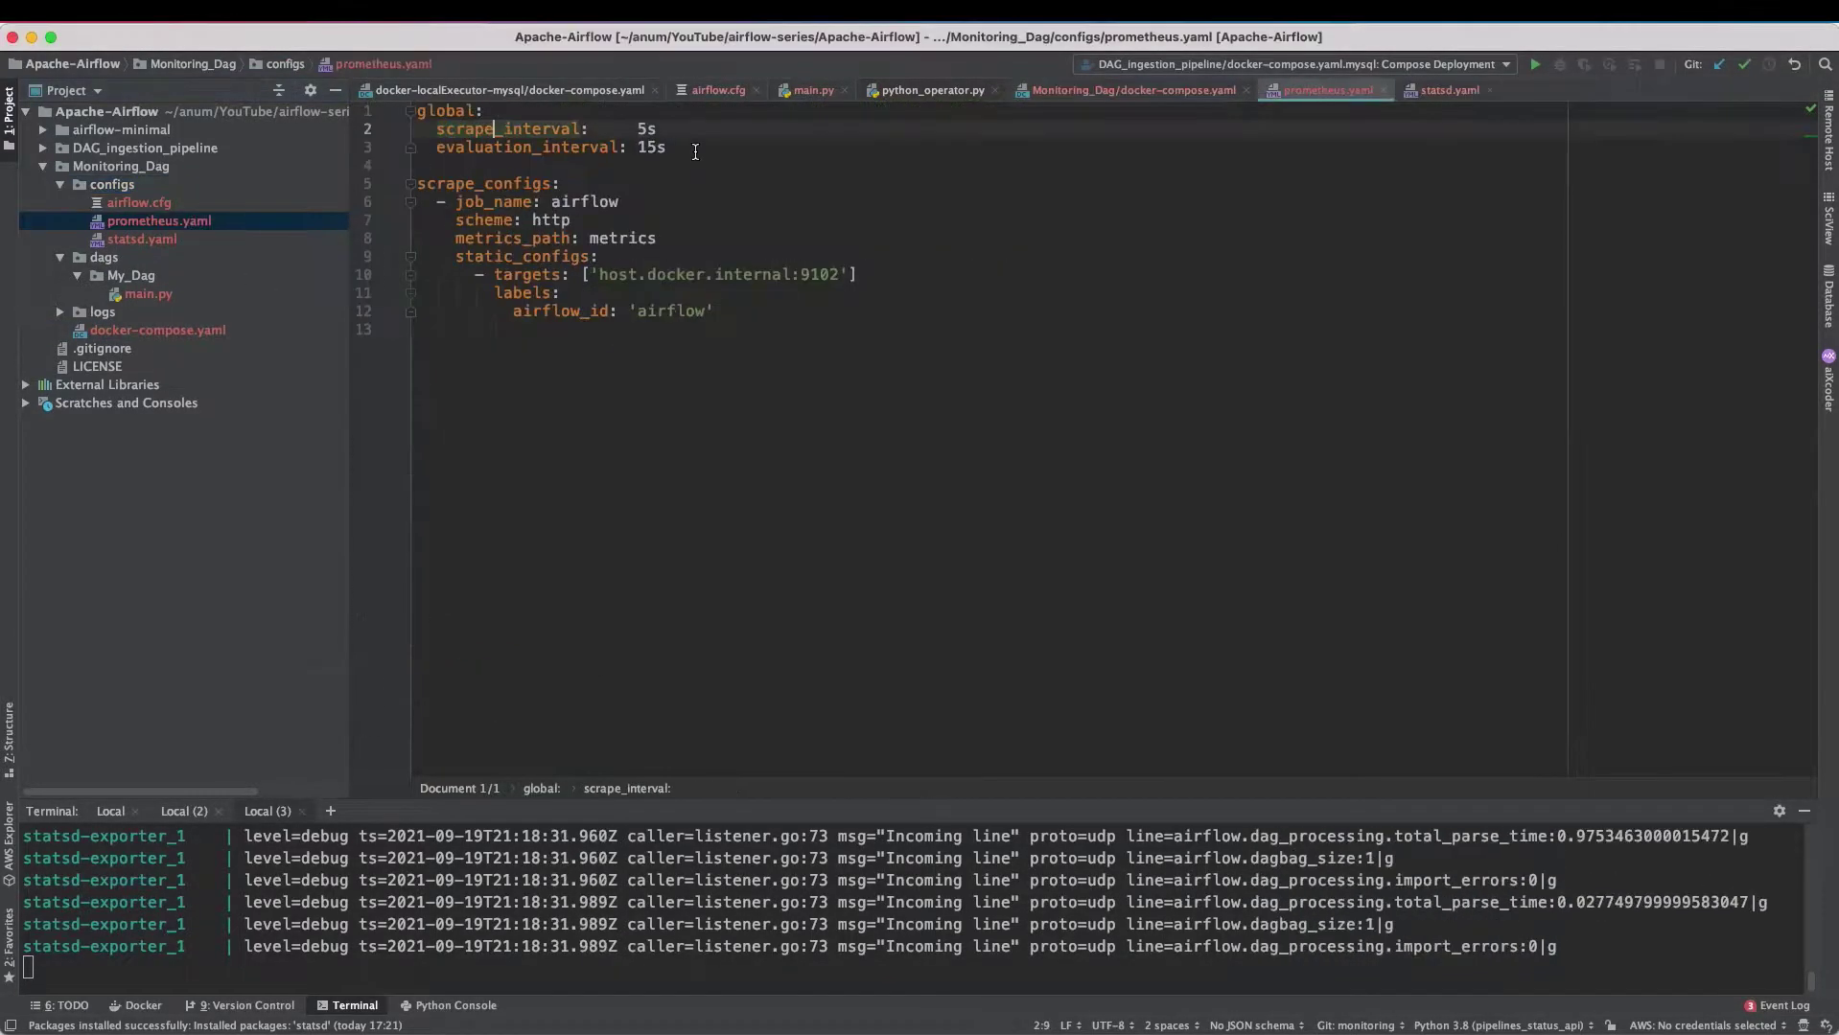
drag(365, 148, 362, 113)
click(575, 139)
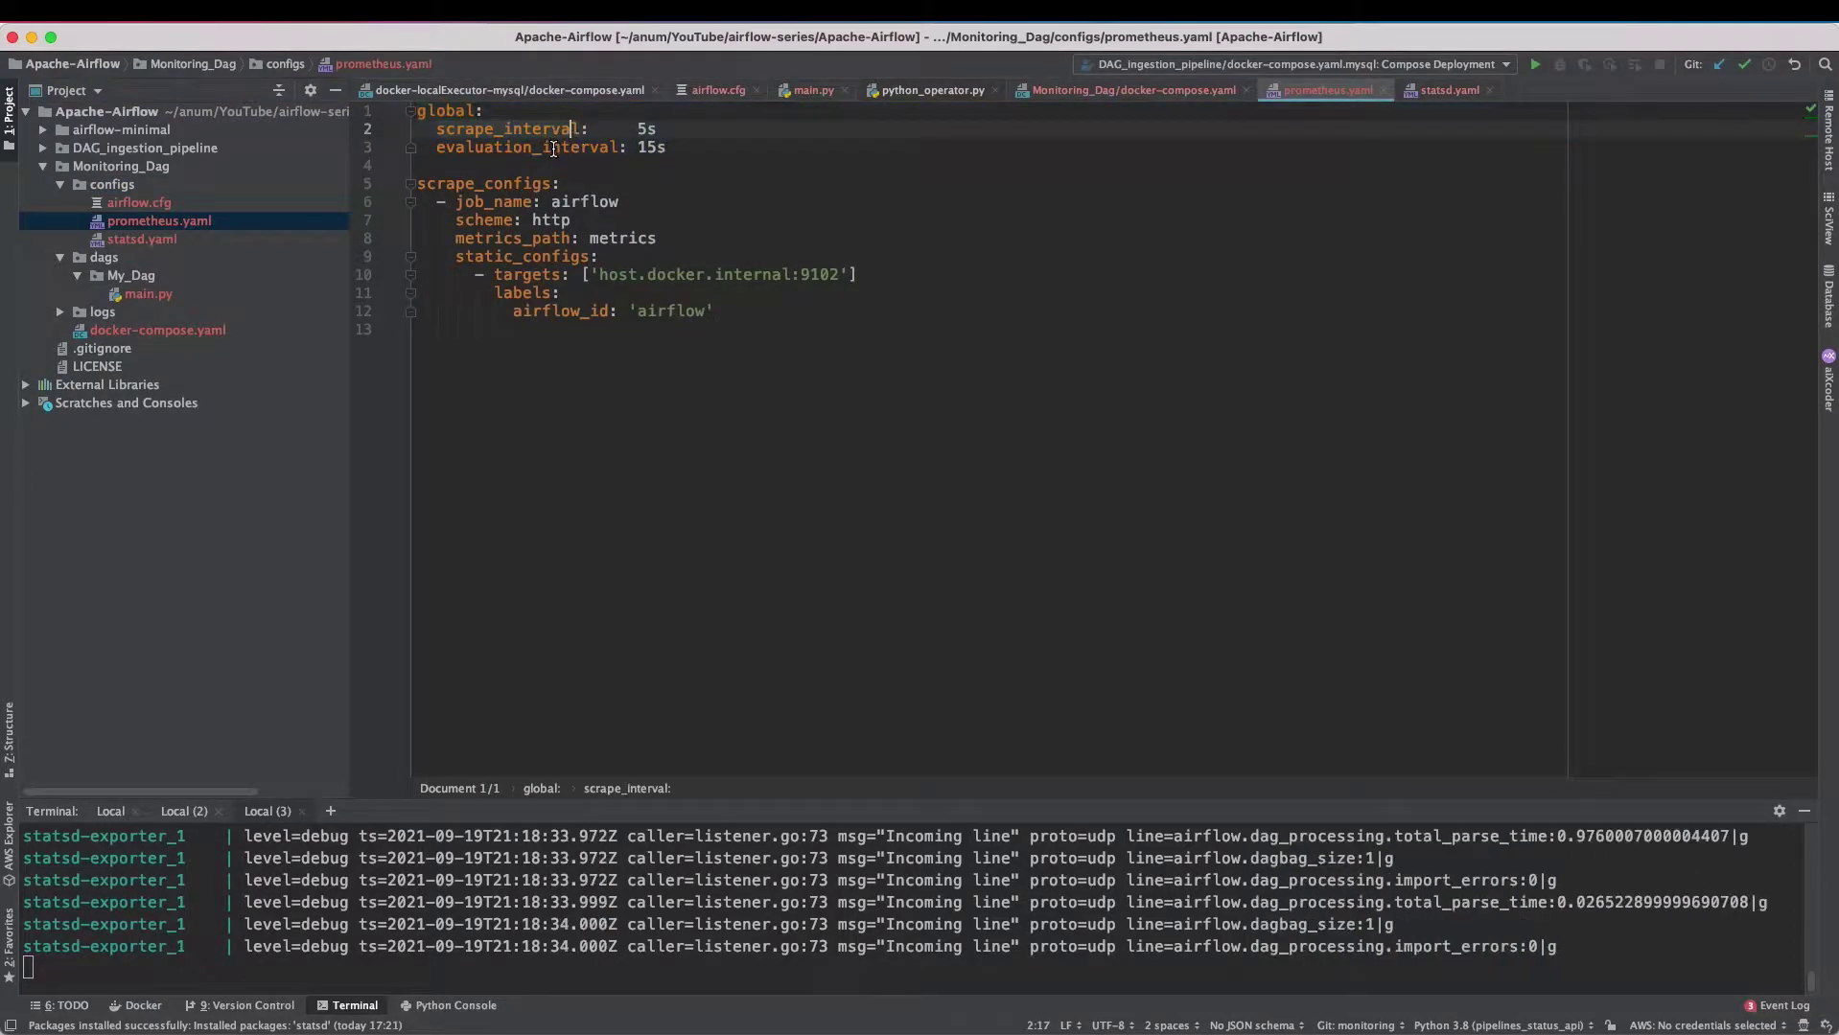
triple_click(561, 185)
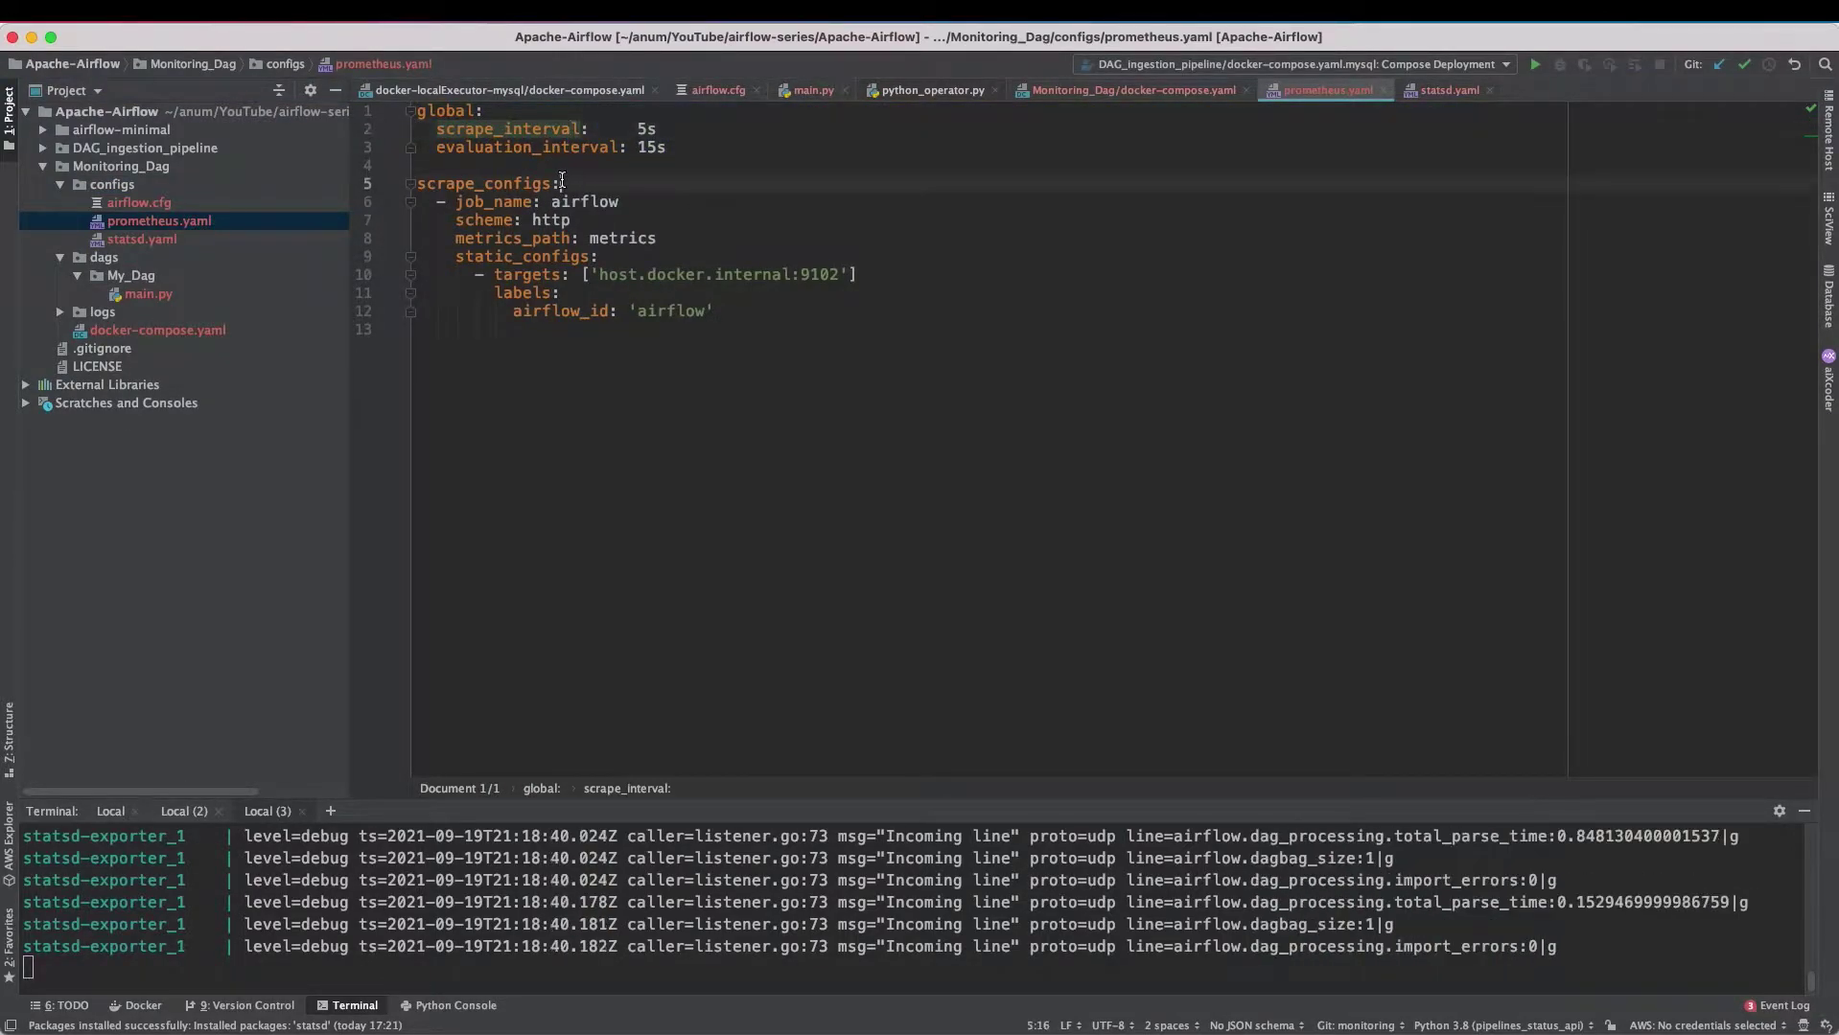
click(562, 186)
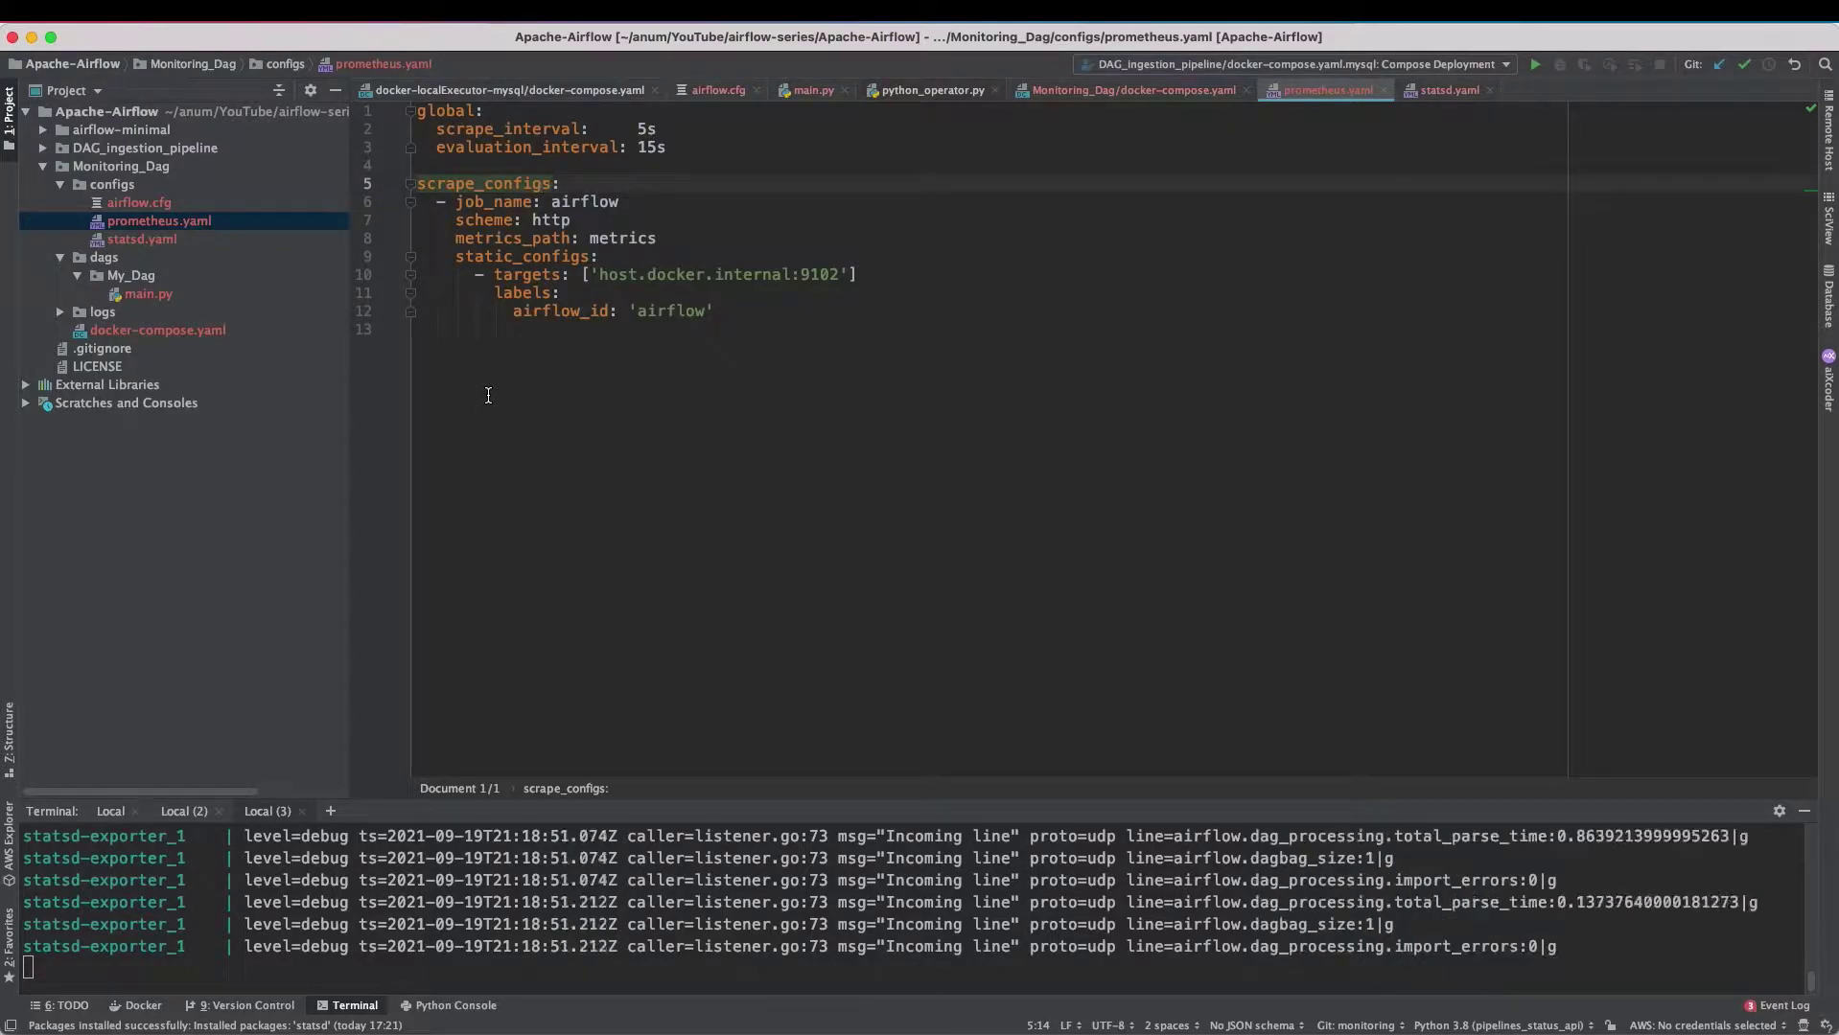
- Review the airflow scrape job, deleting and then restoring its metrics_path line
click(577, 202)
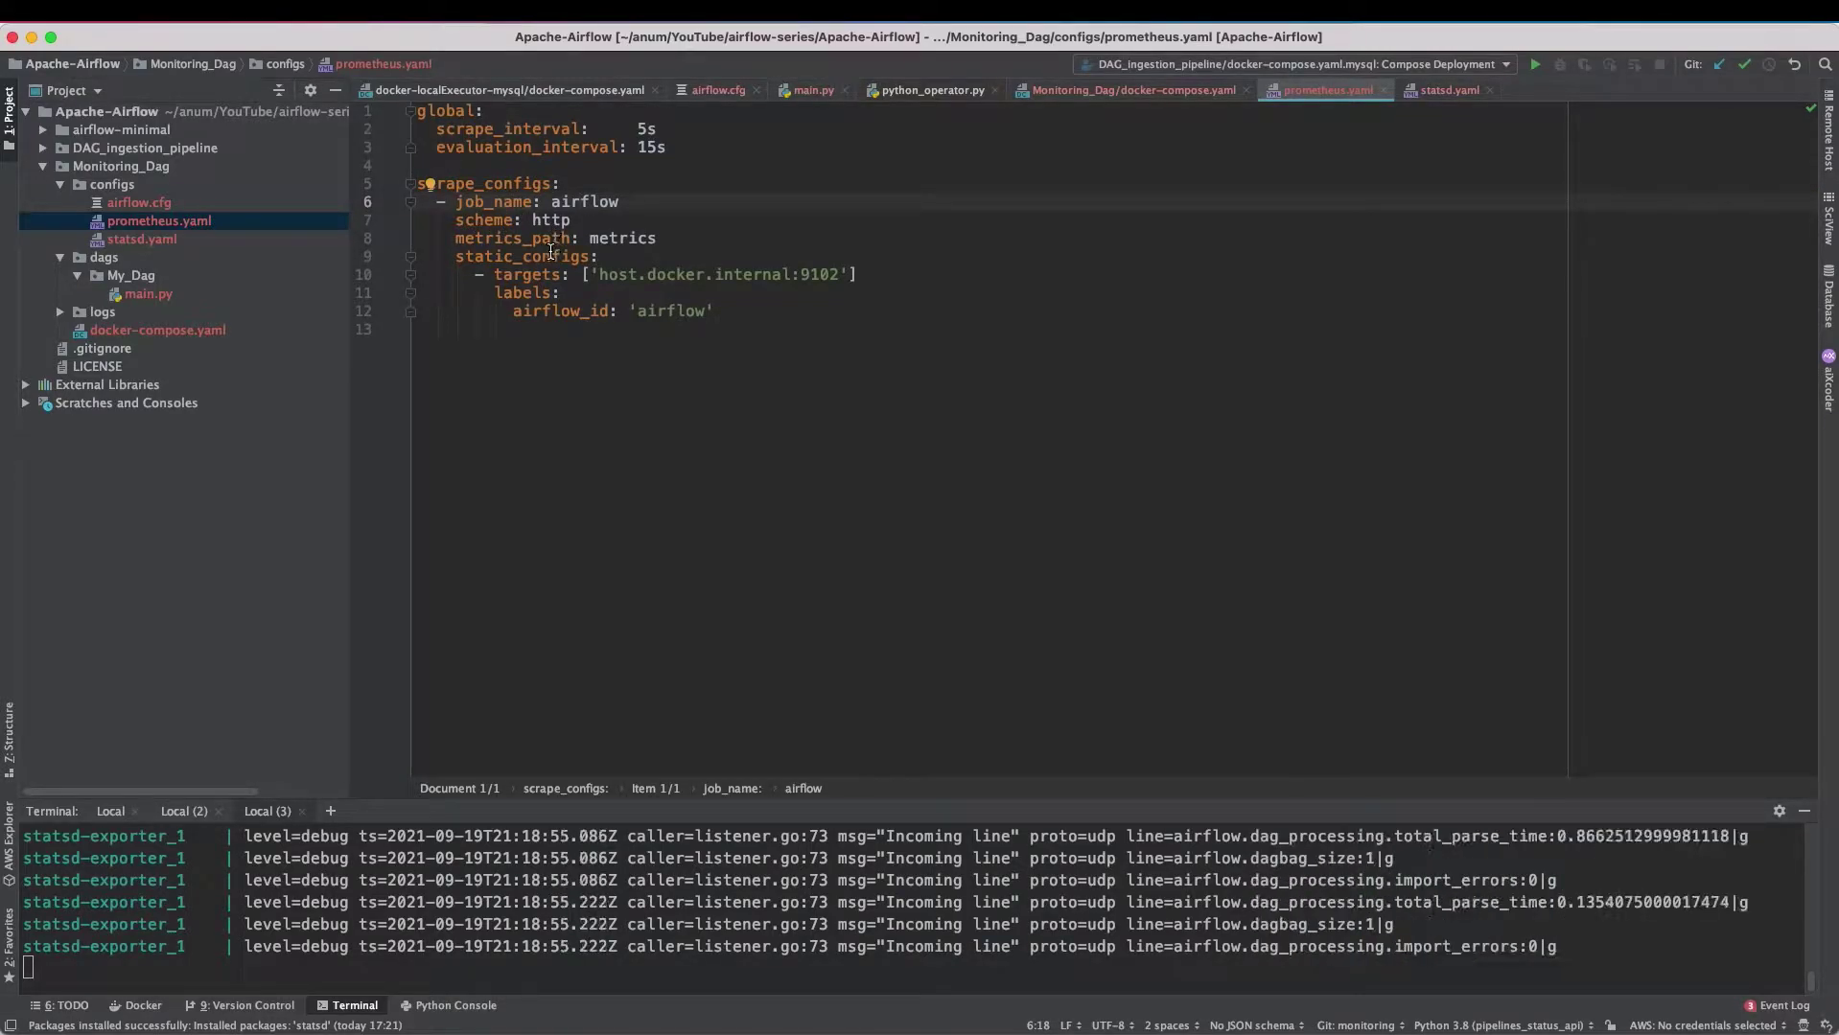
drag(656, 237, 404, 238)
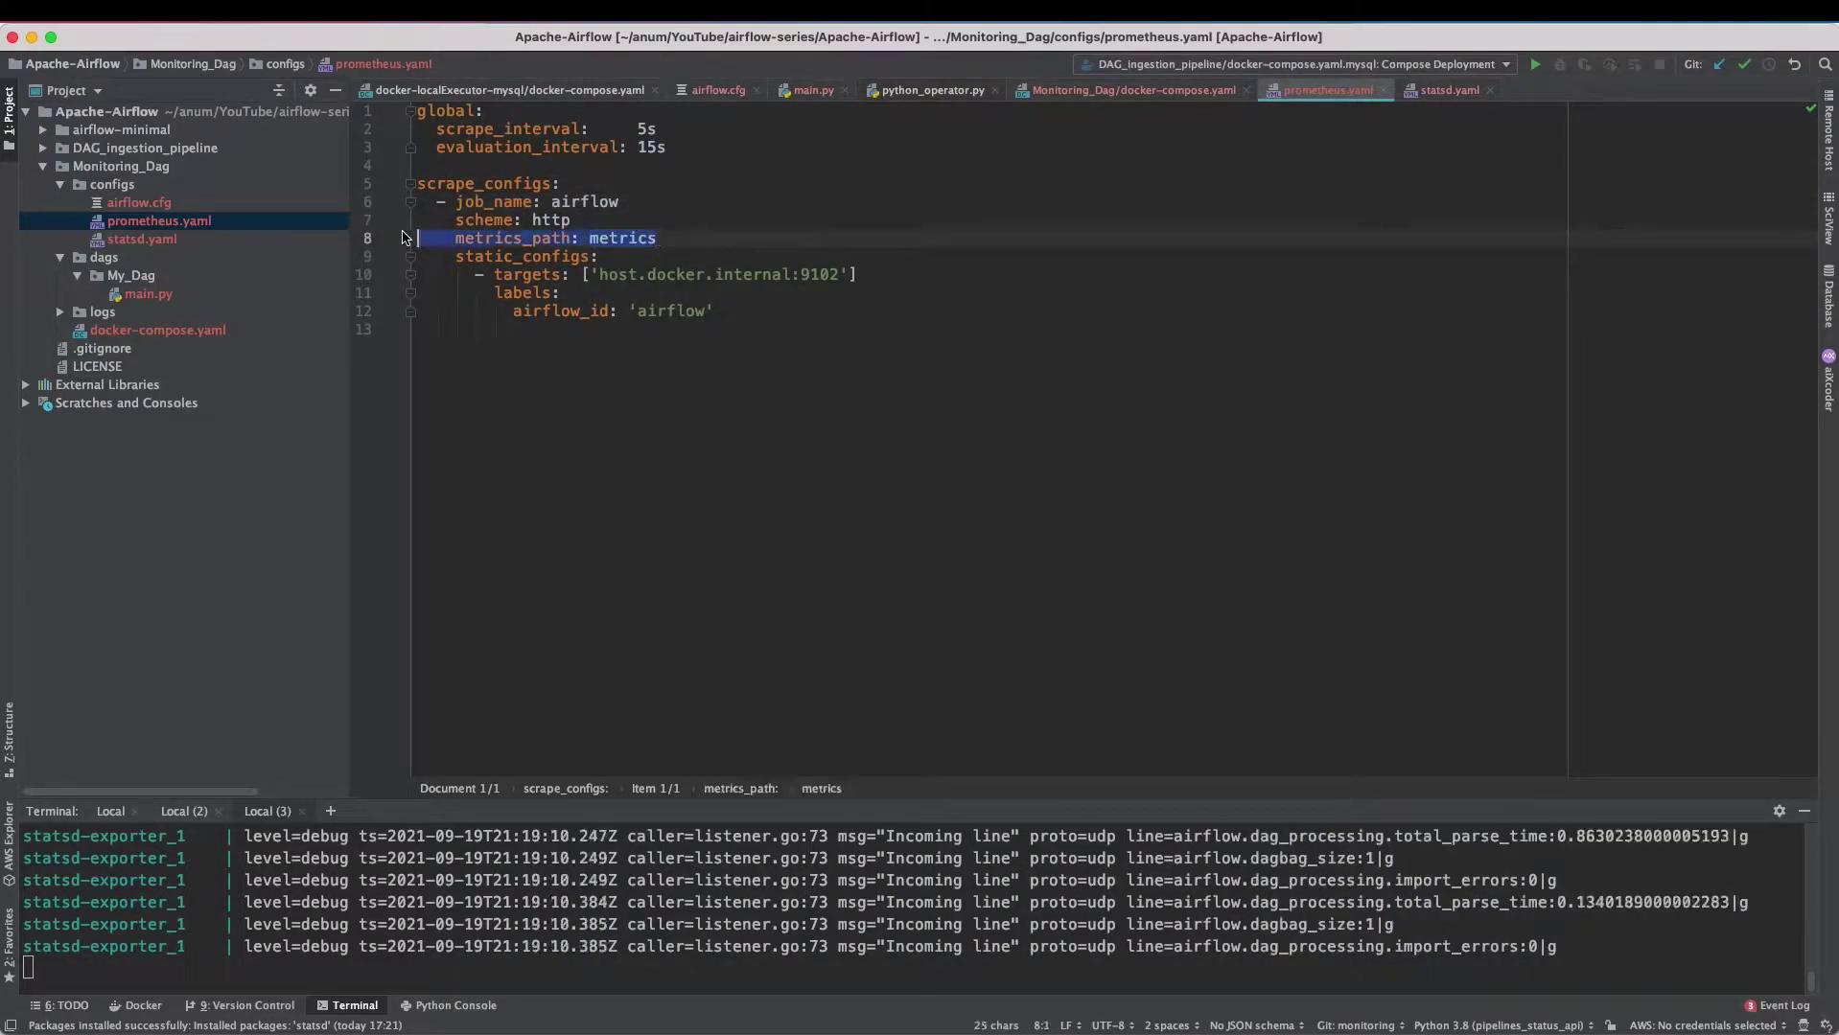
key(BackSpace)
key(BackSpace)
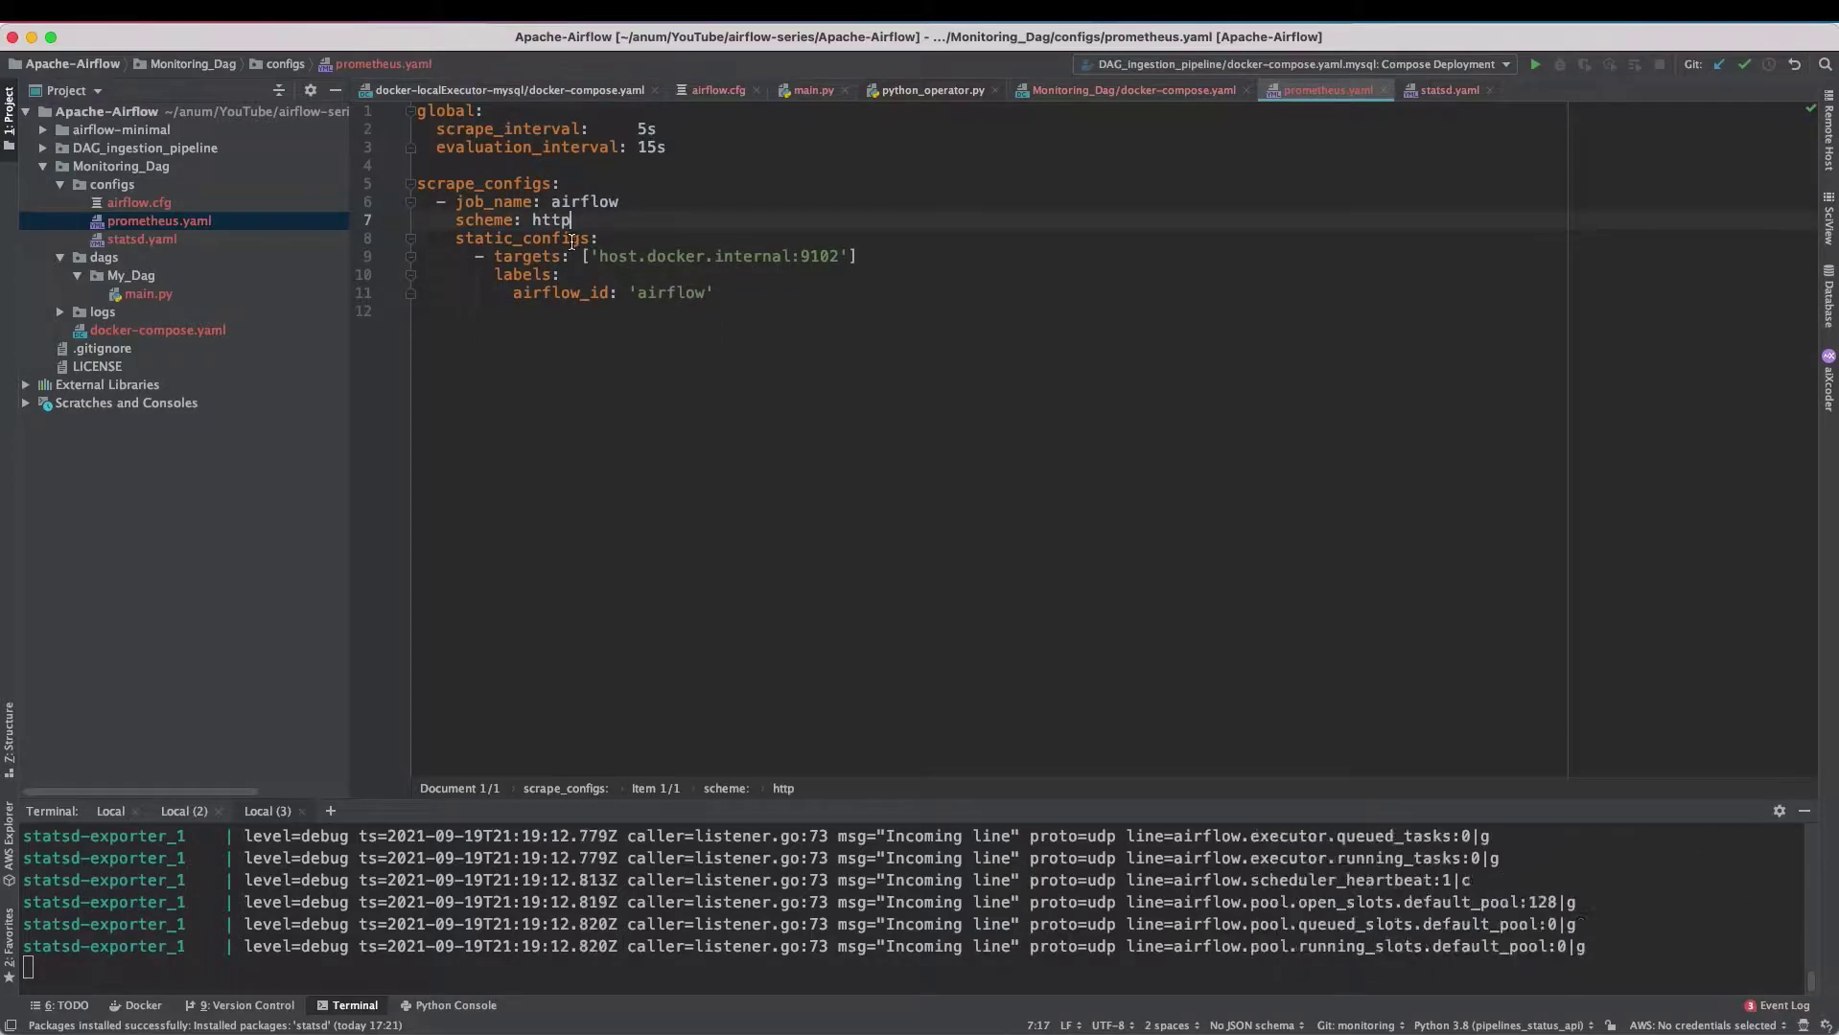
key(super+z)
key(super+z)
click(630, 241)
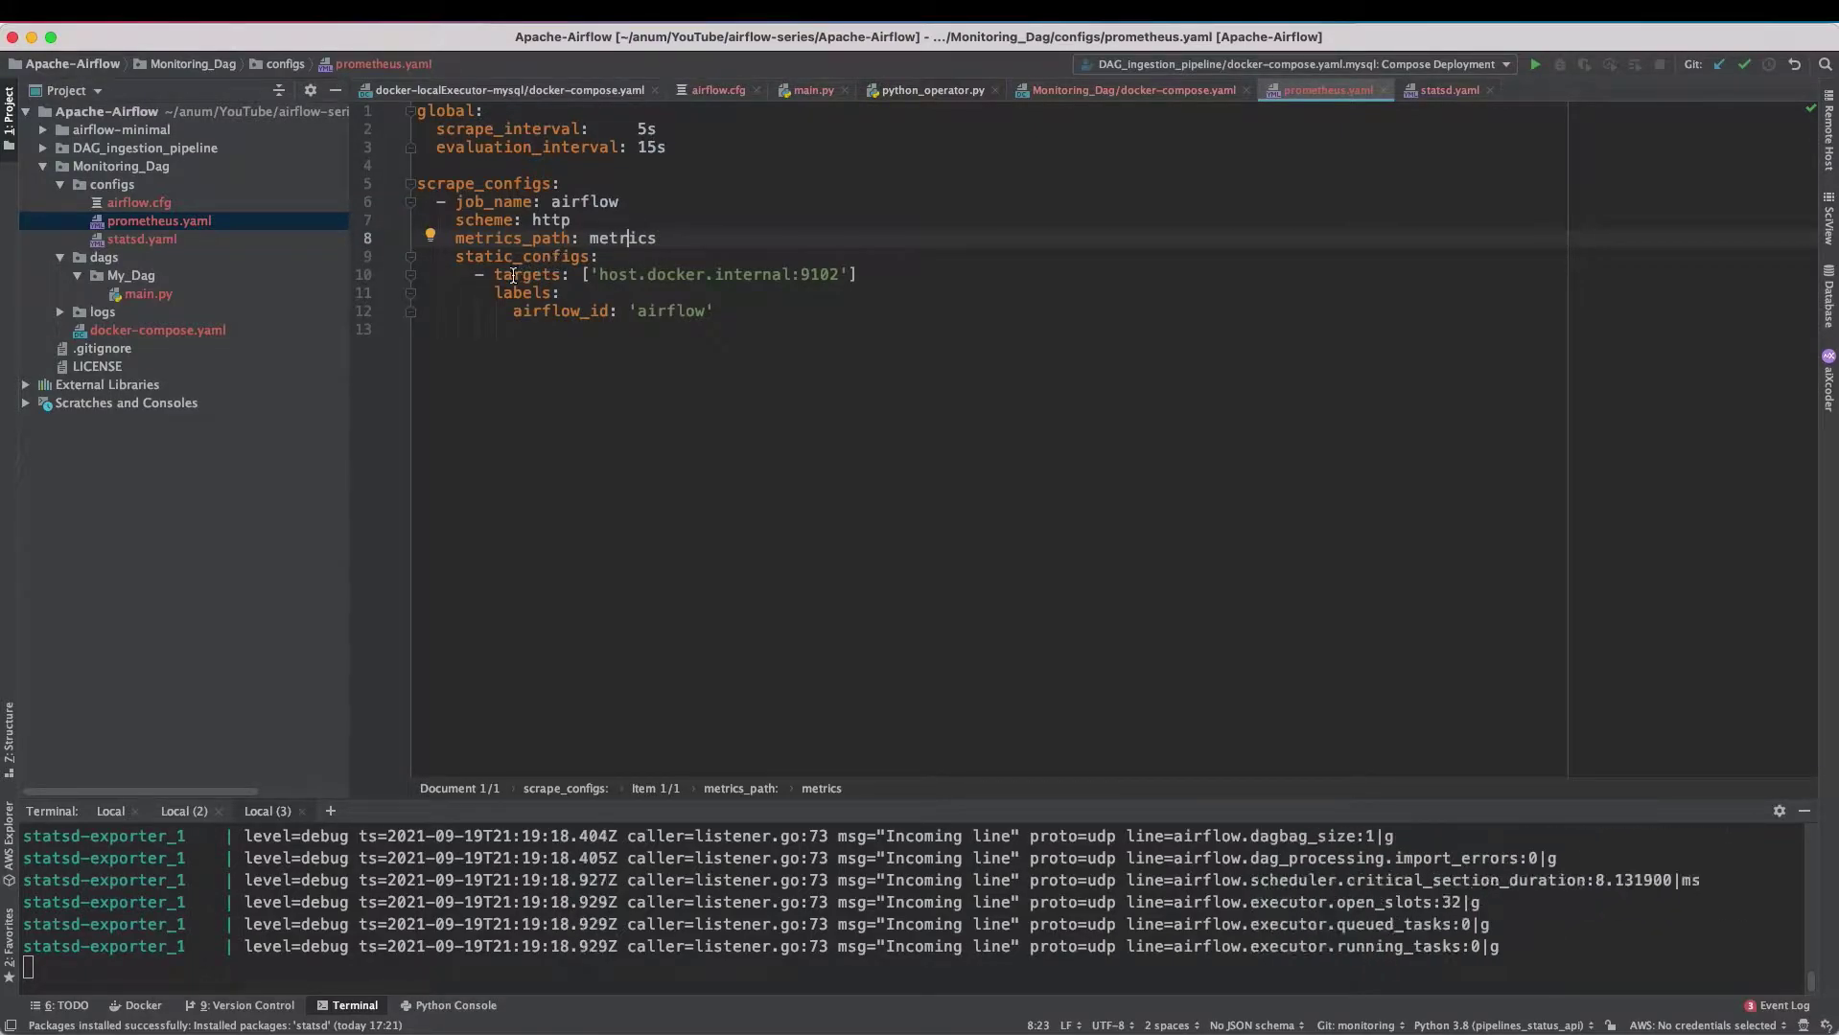
- Check the host.docker.internal:9102 target and its airflow_id 'airflow' label
click(782, 275)
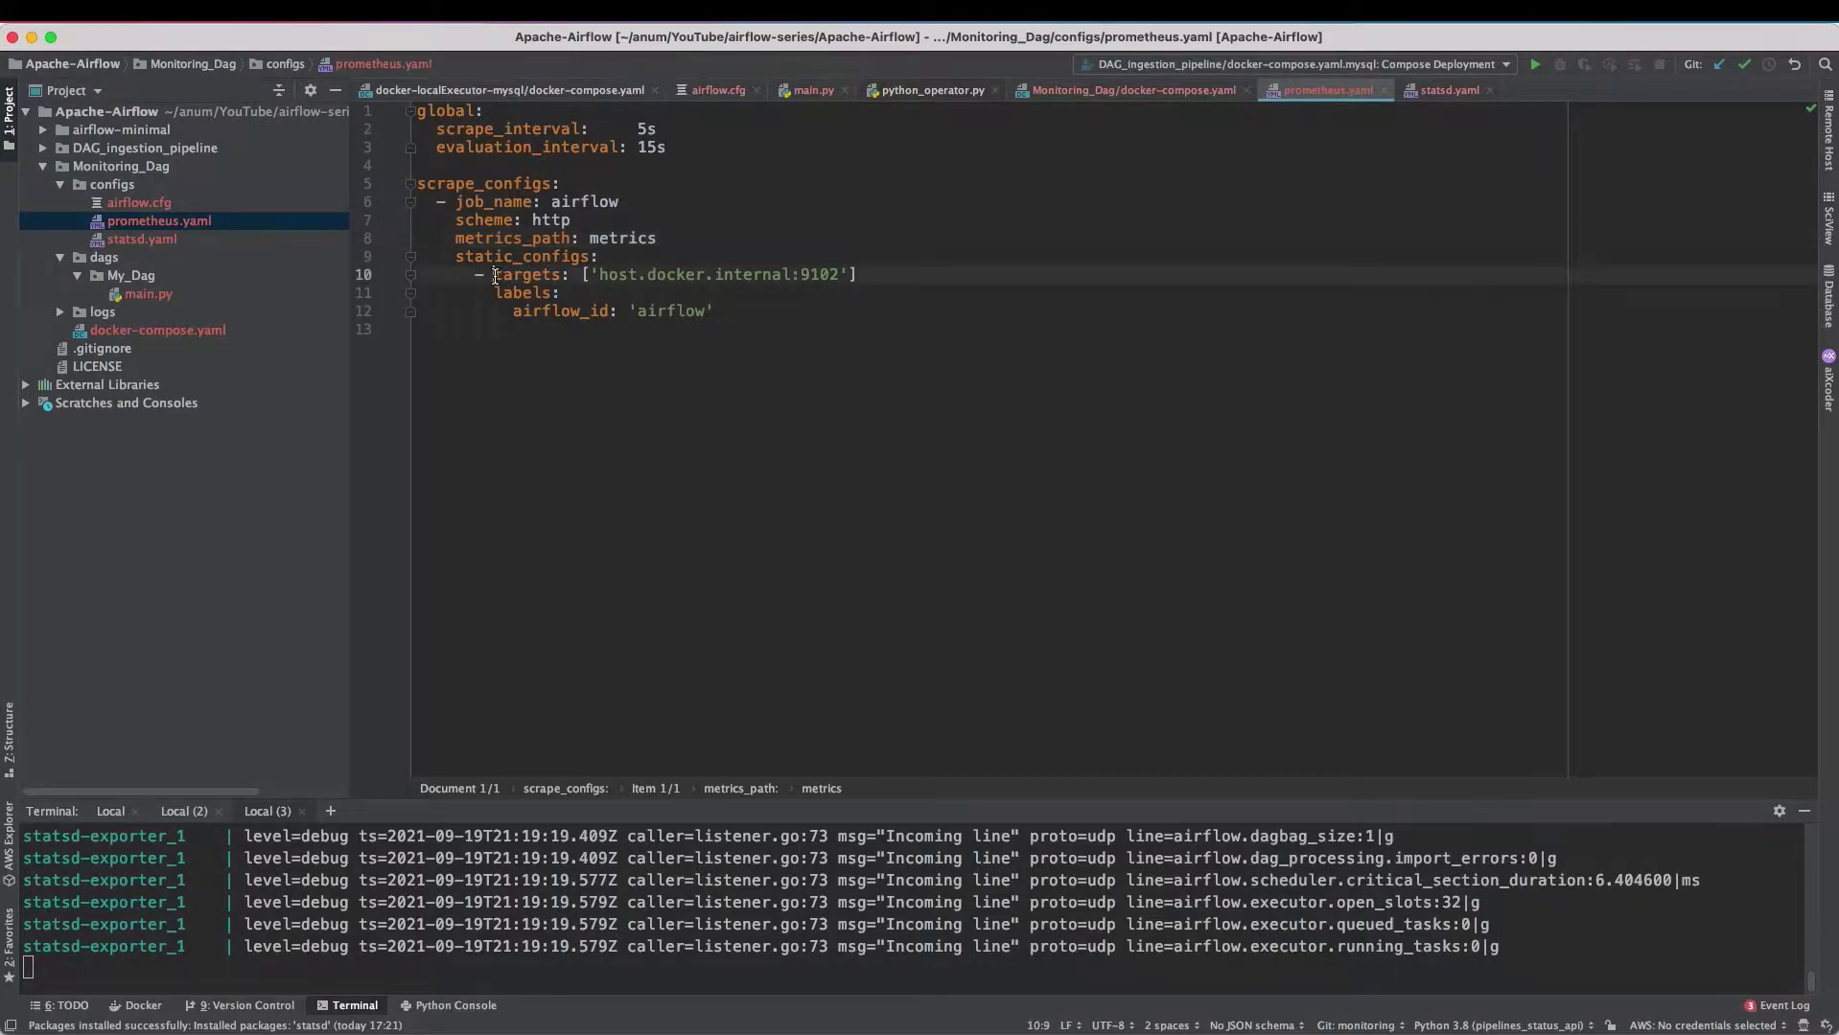
drag(597, 281, 791, 276)
click(625, 276)
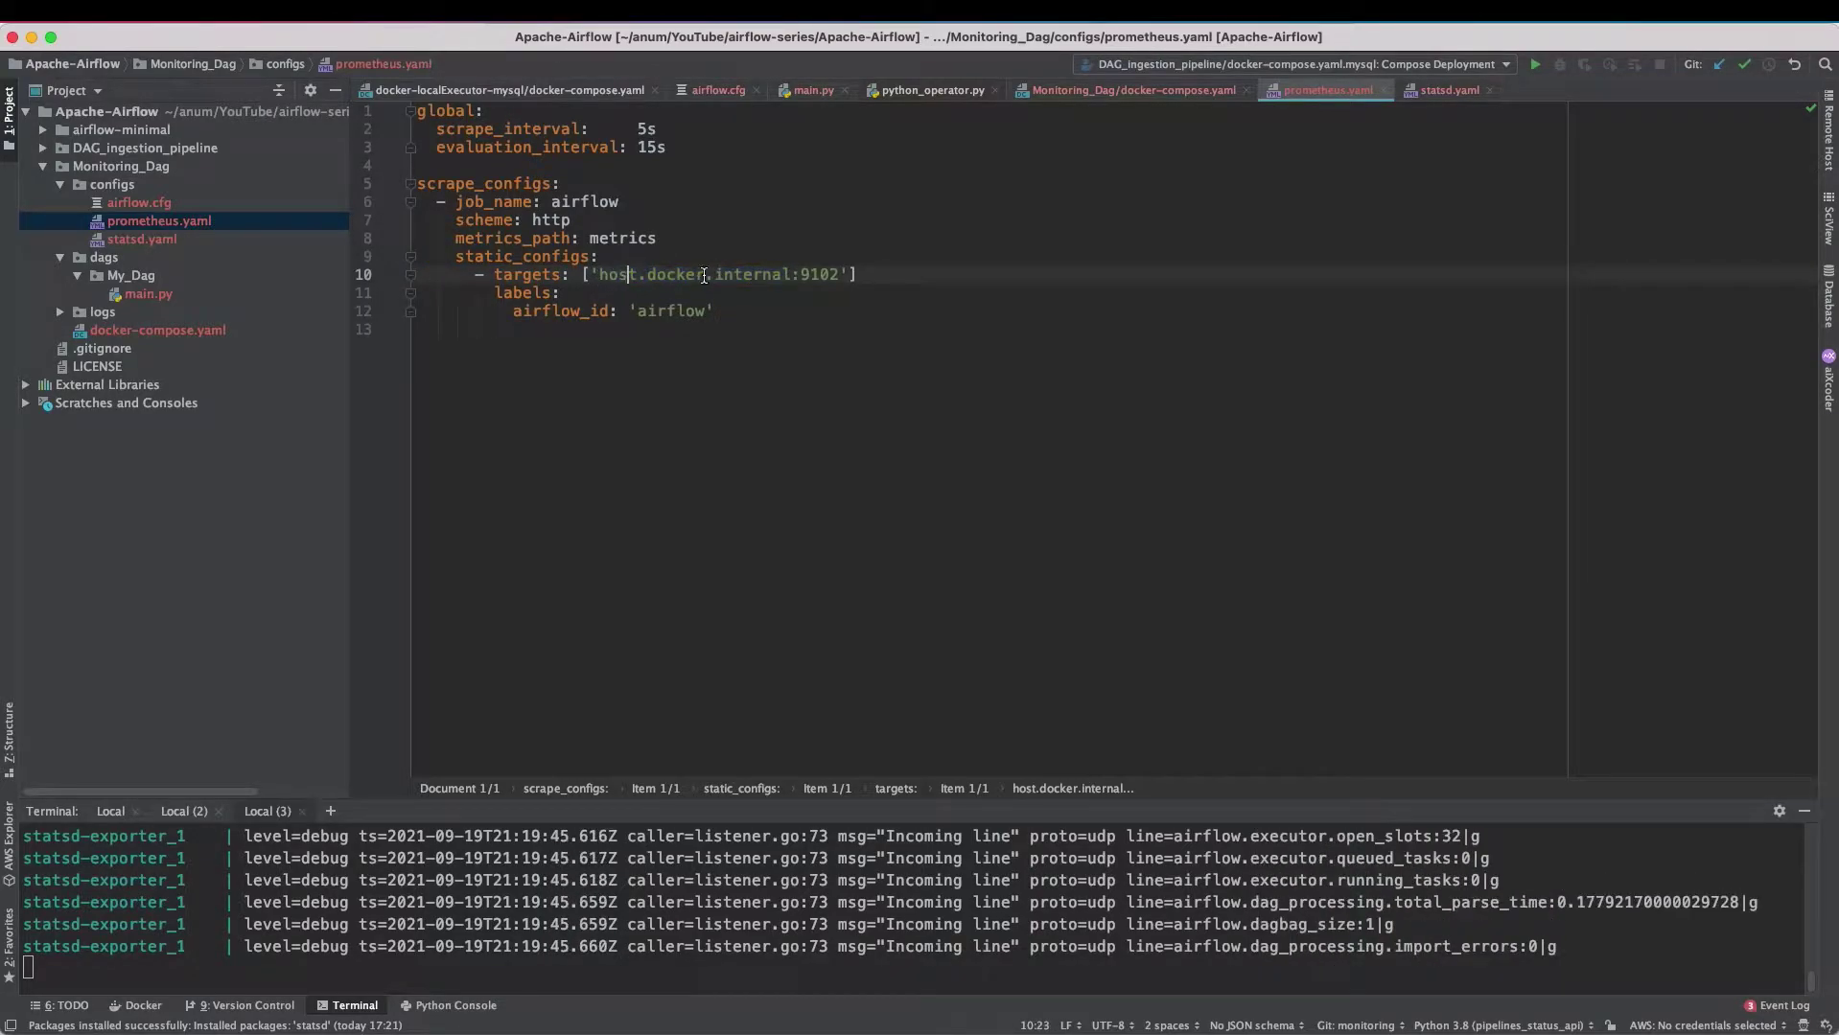
drag(800, 276, 838, 276)
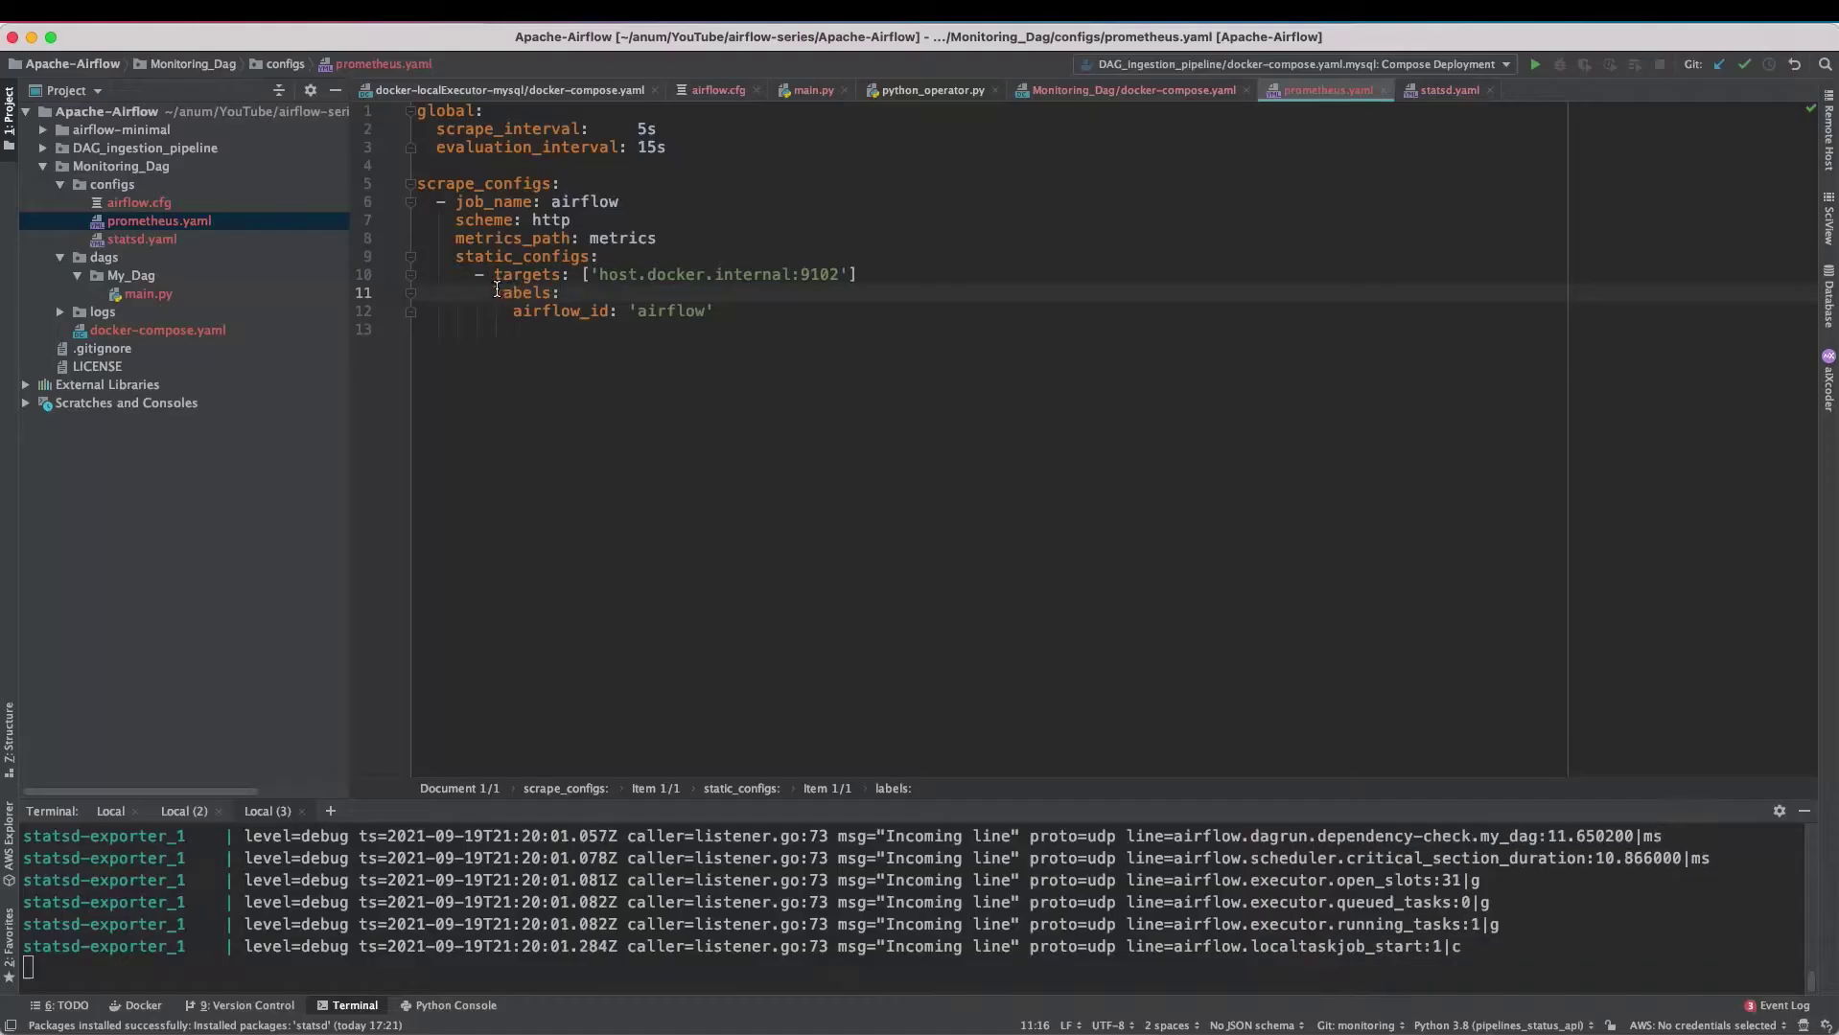
drag(494, 292, 563, 292)
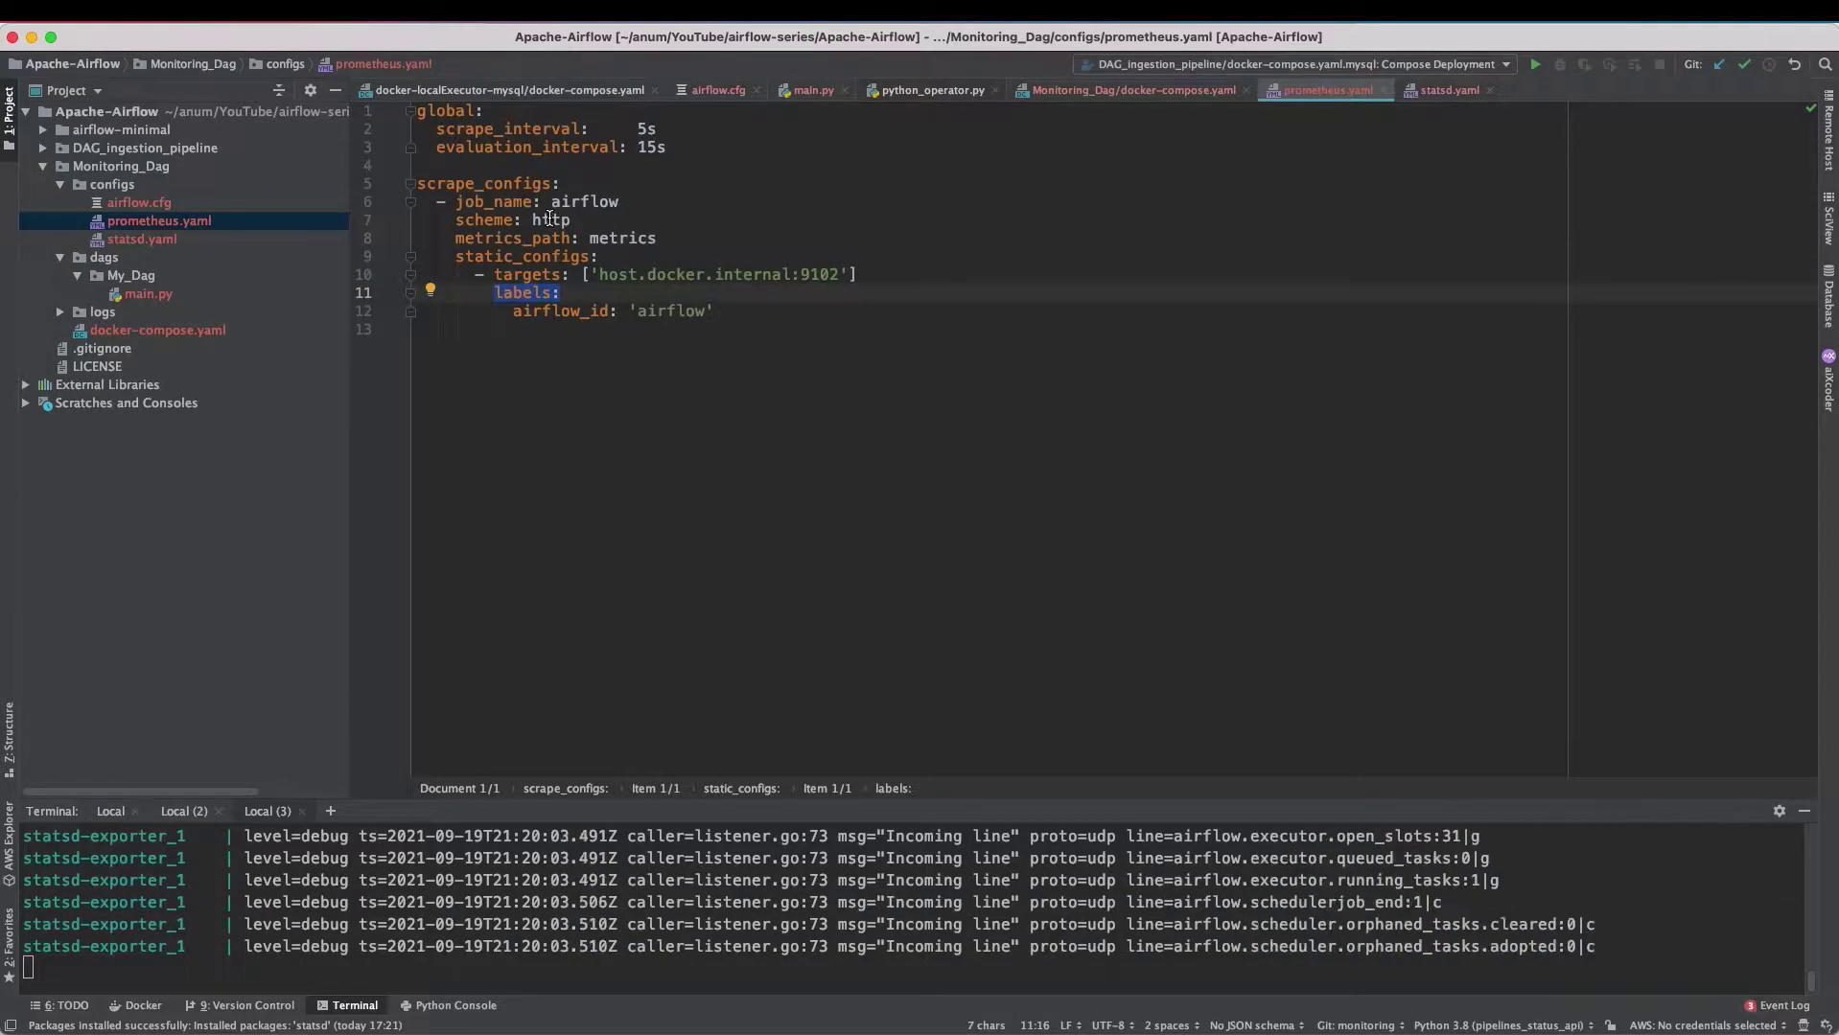
drag(513, 310, 597, 317)
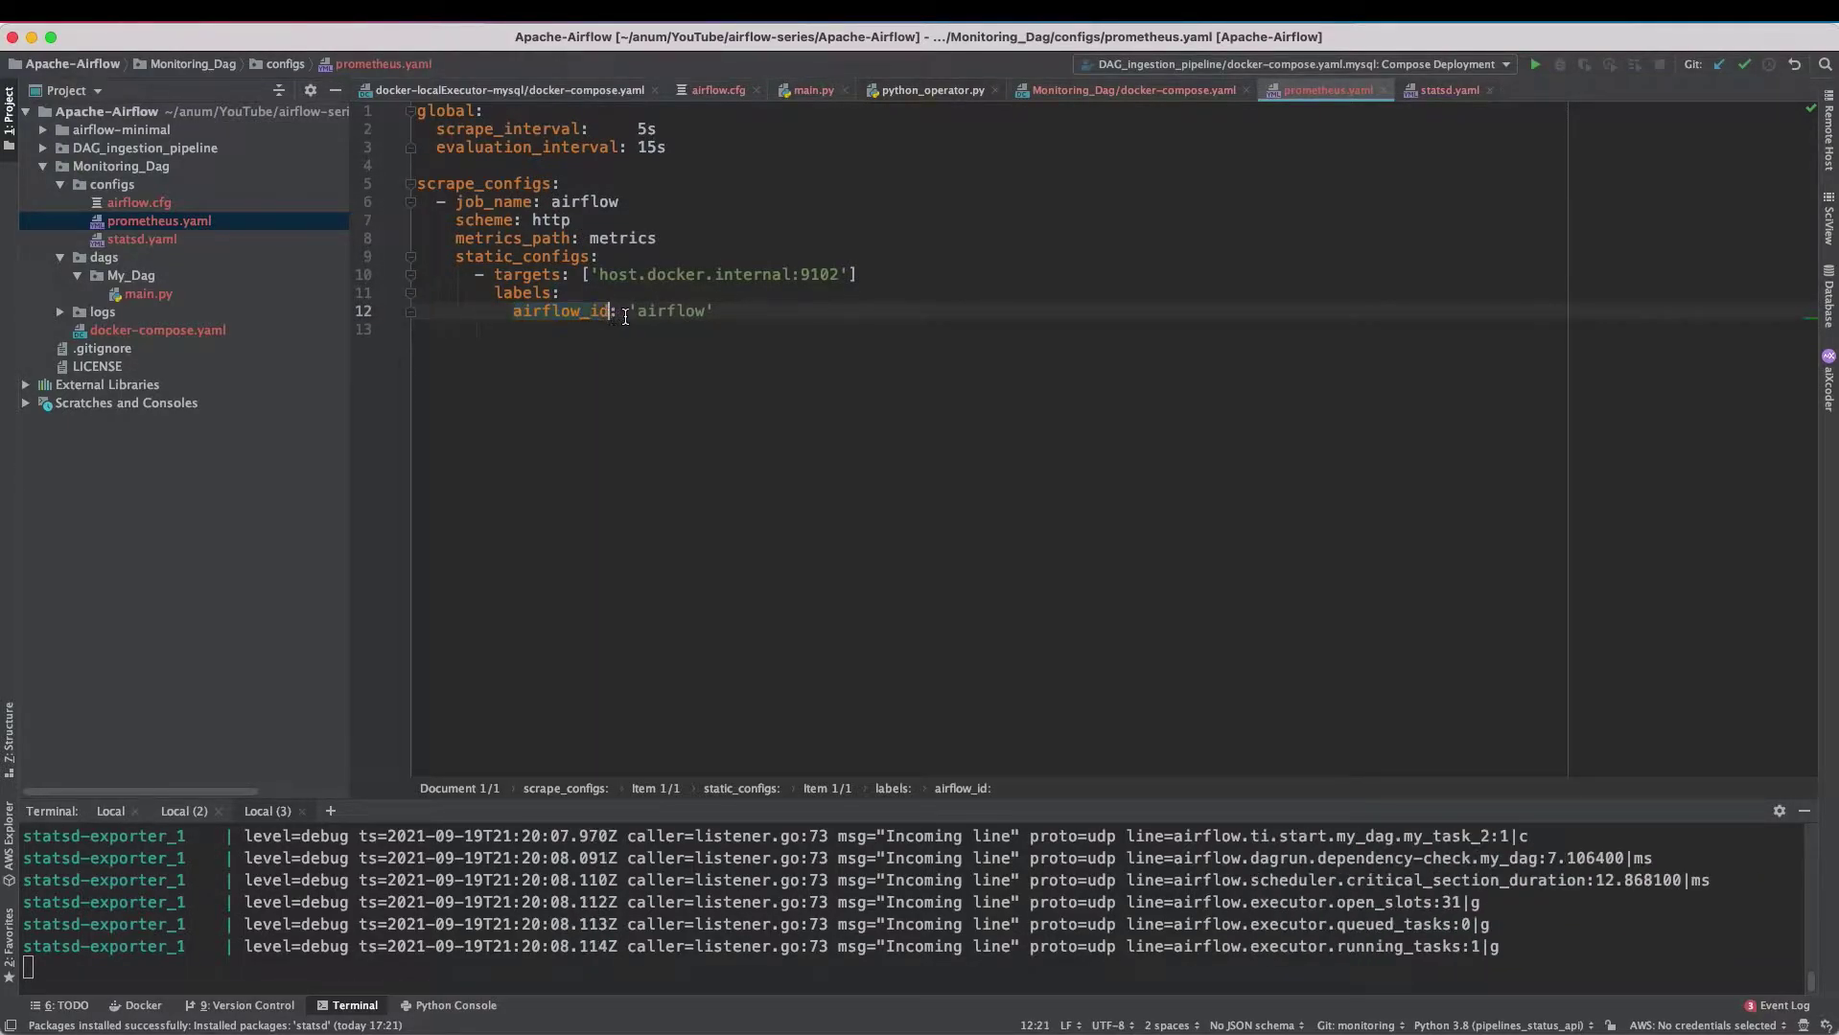
double_click(674, 313)
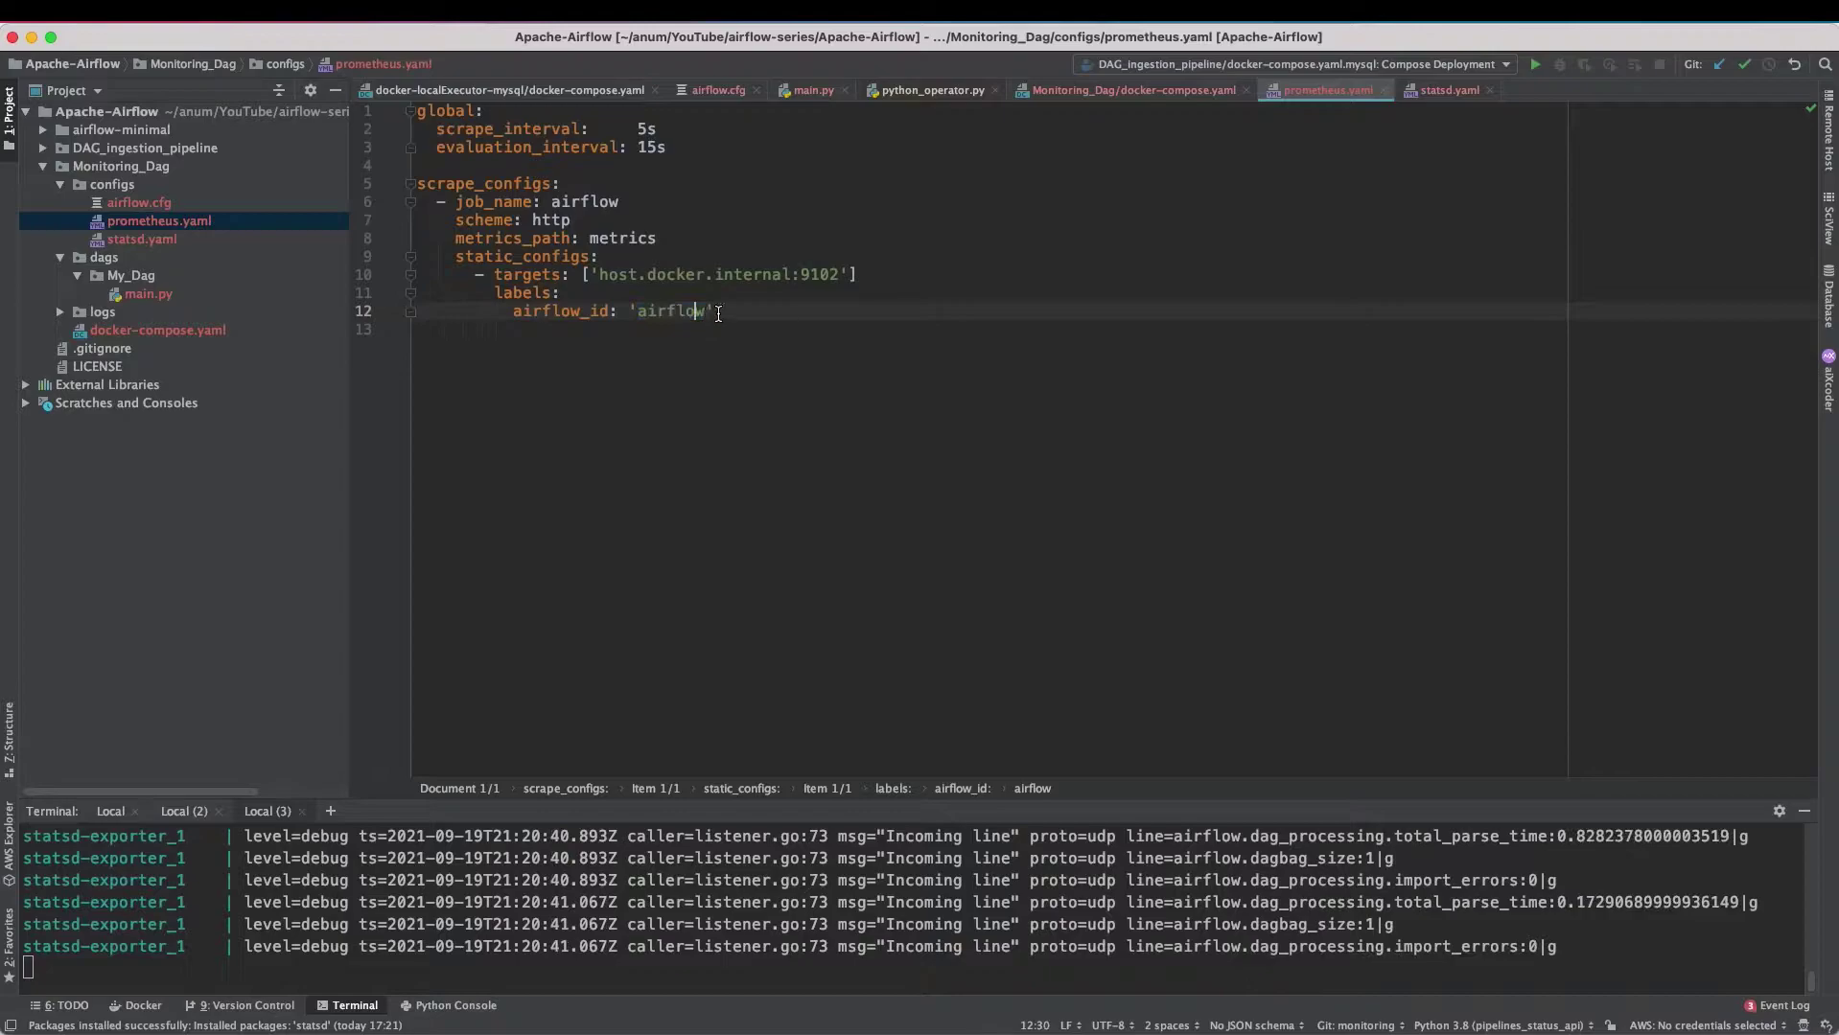
drag(714, 312, 515, 312)
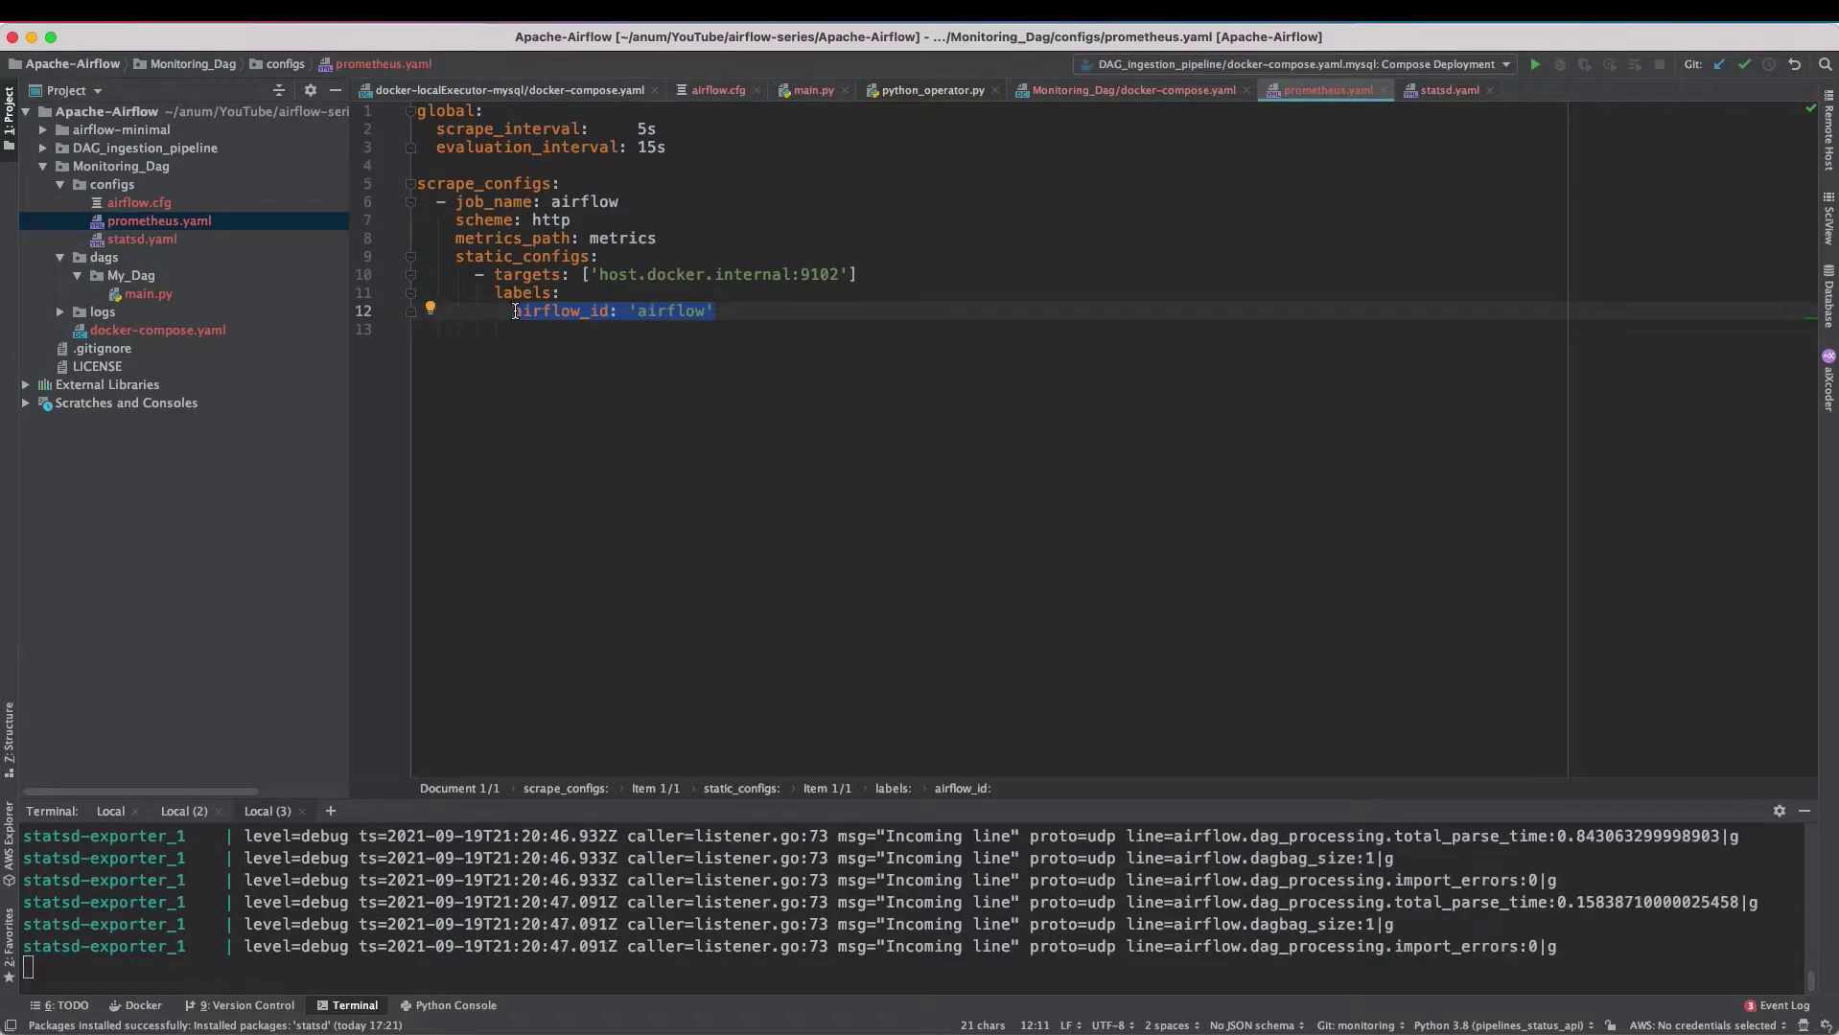
- In a new terminal, run docker-compose up prometheus from the Monitoring_Dag folder
key(ctrl+Tab)
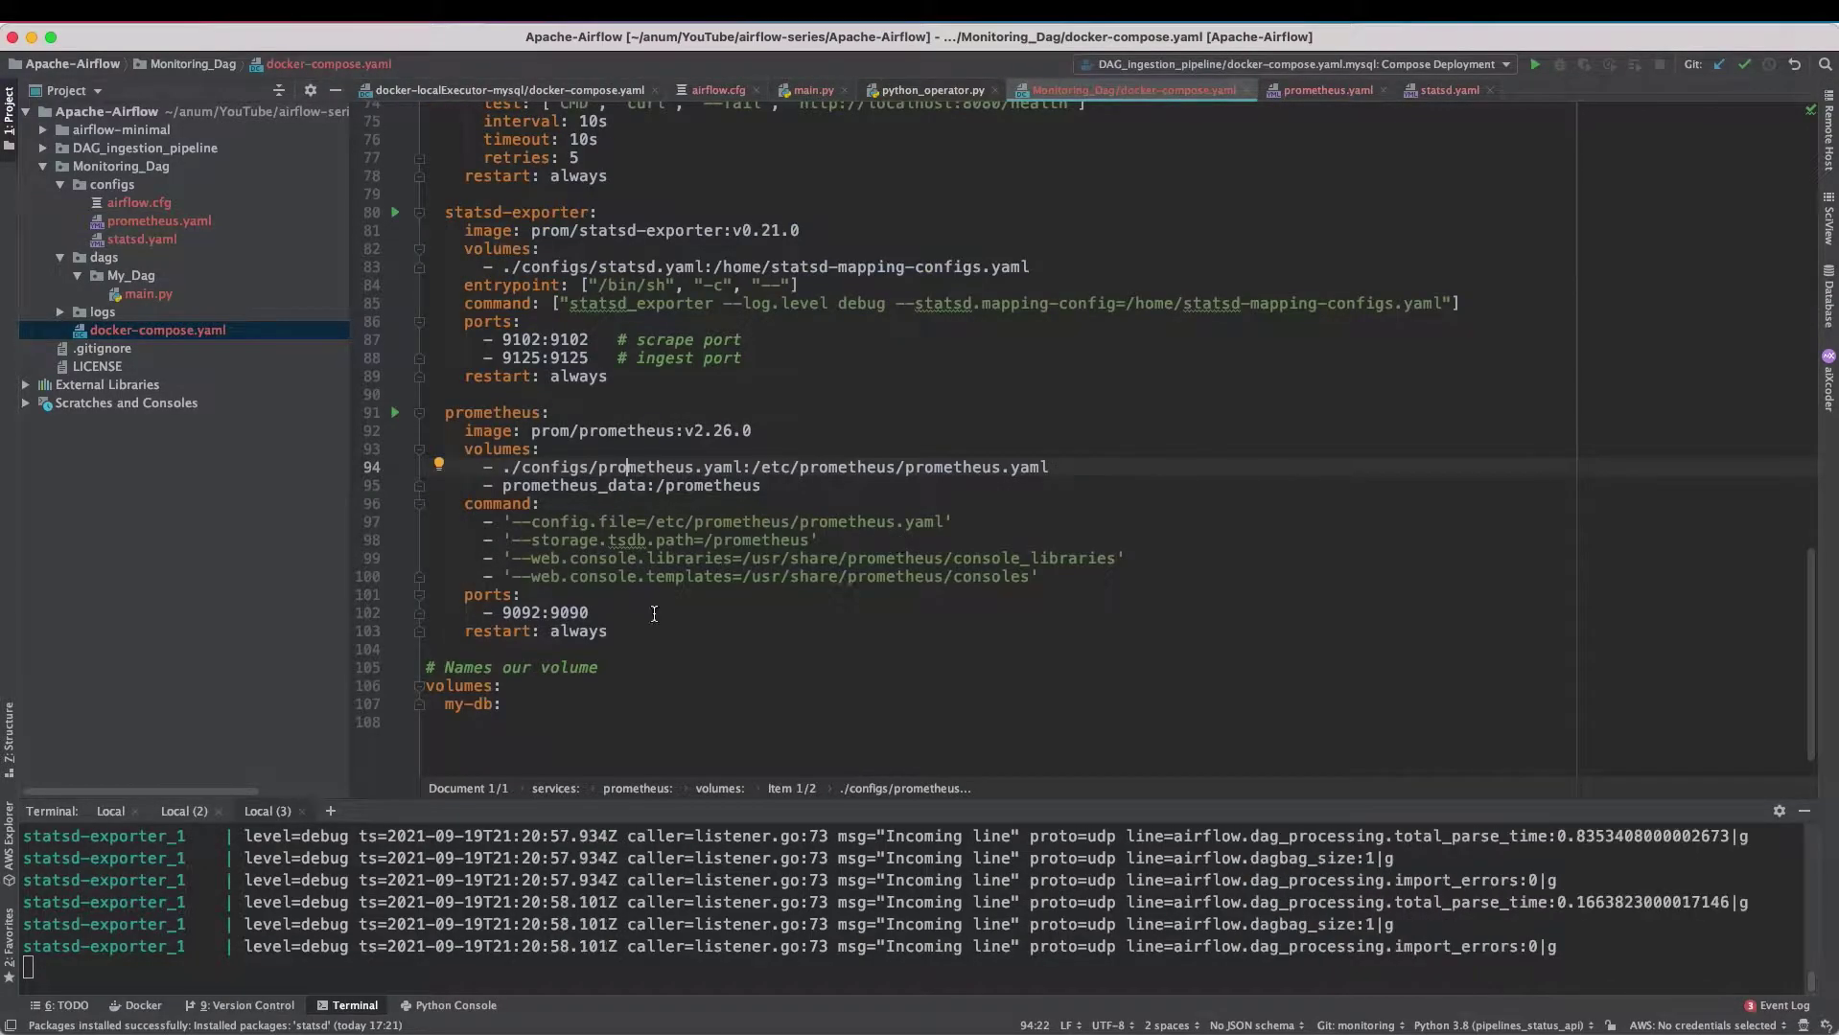
drag(788, 799, 761, 717)
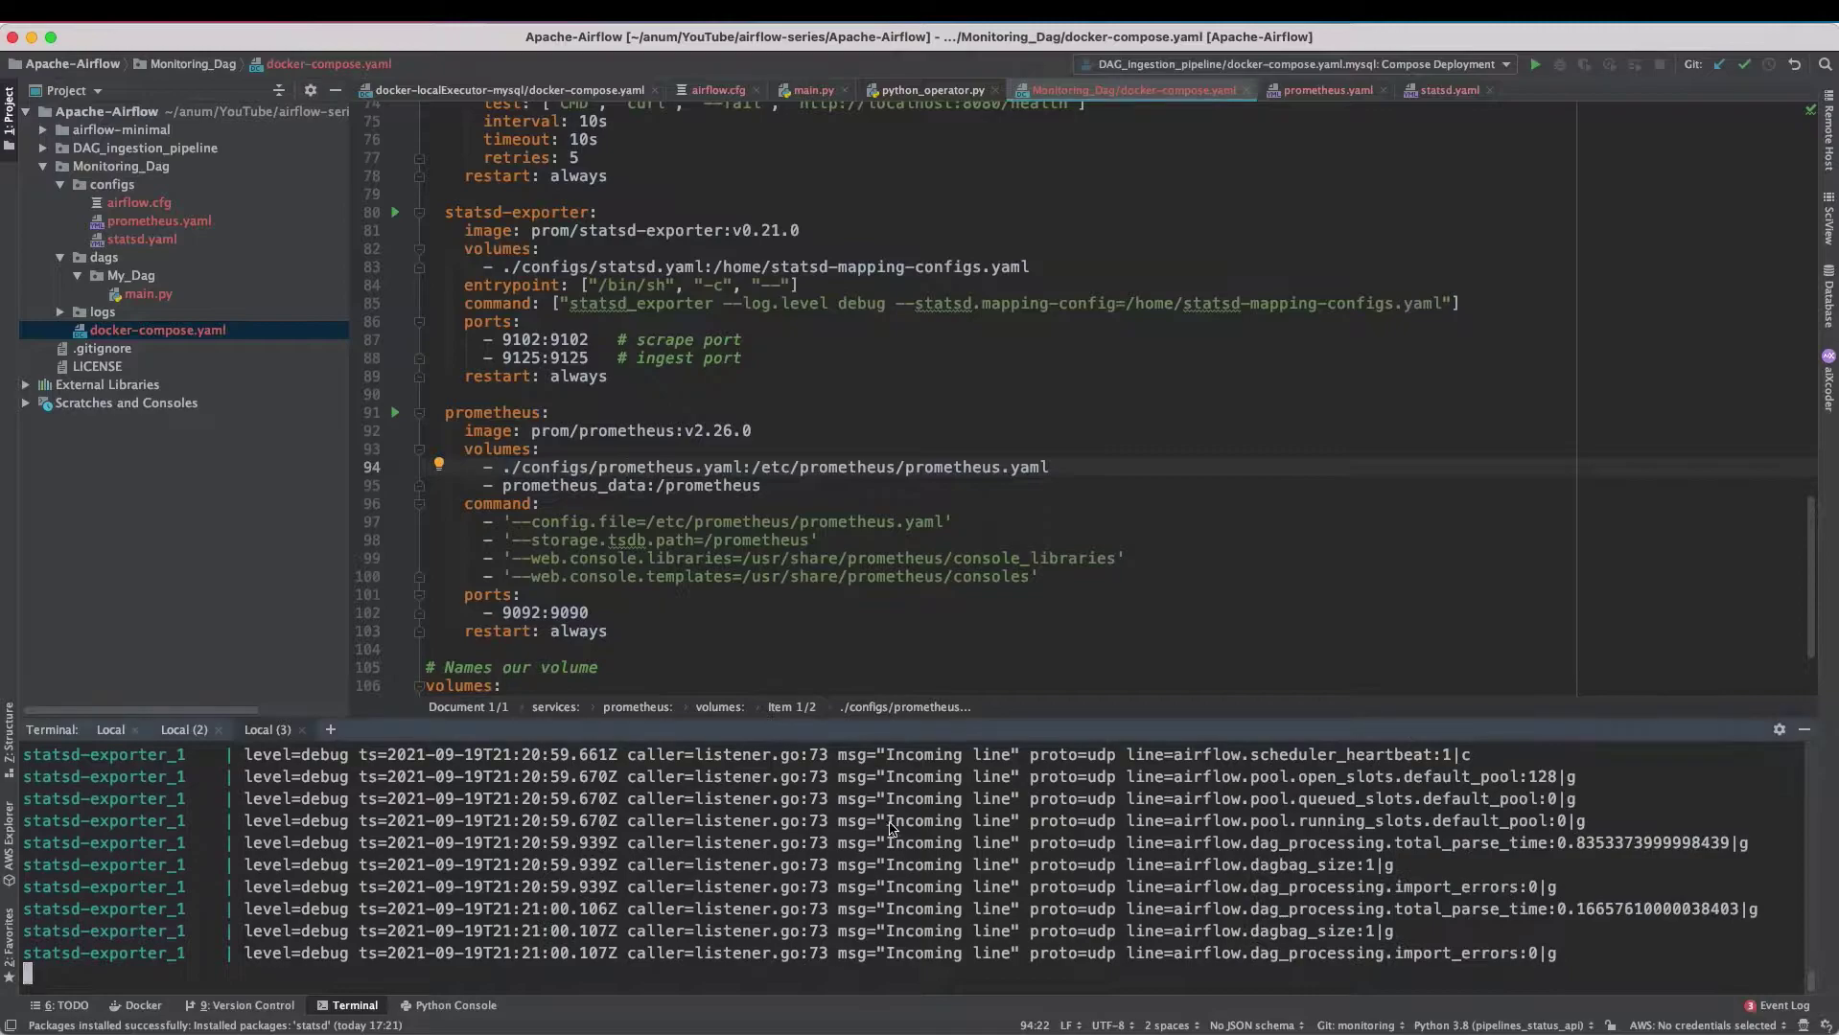
click(330, 731)
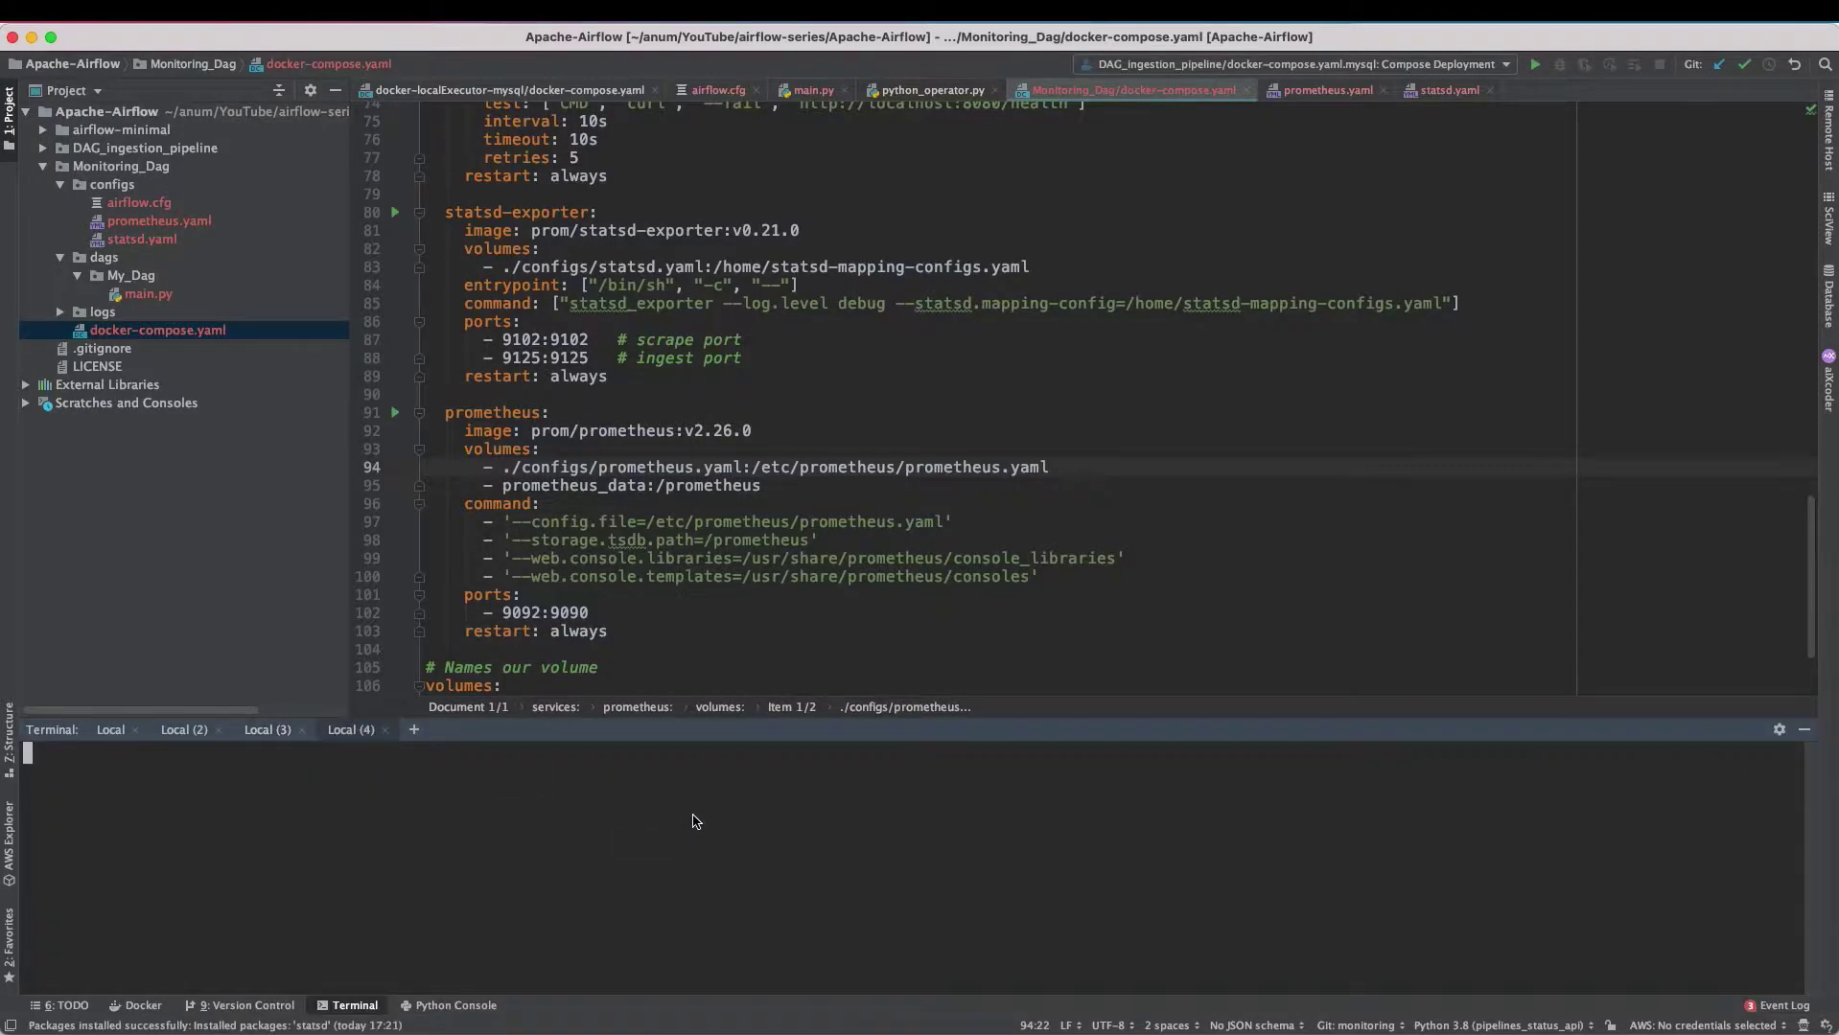
text(cd Monitoring_Dag/)
key(Return)
text(docker-compose up prometheus)
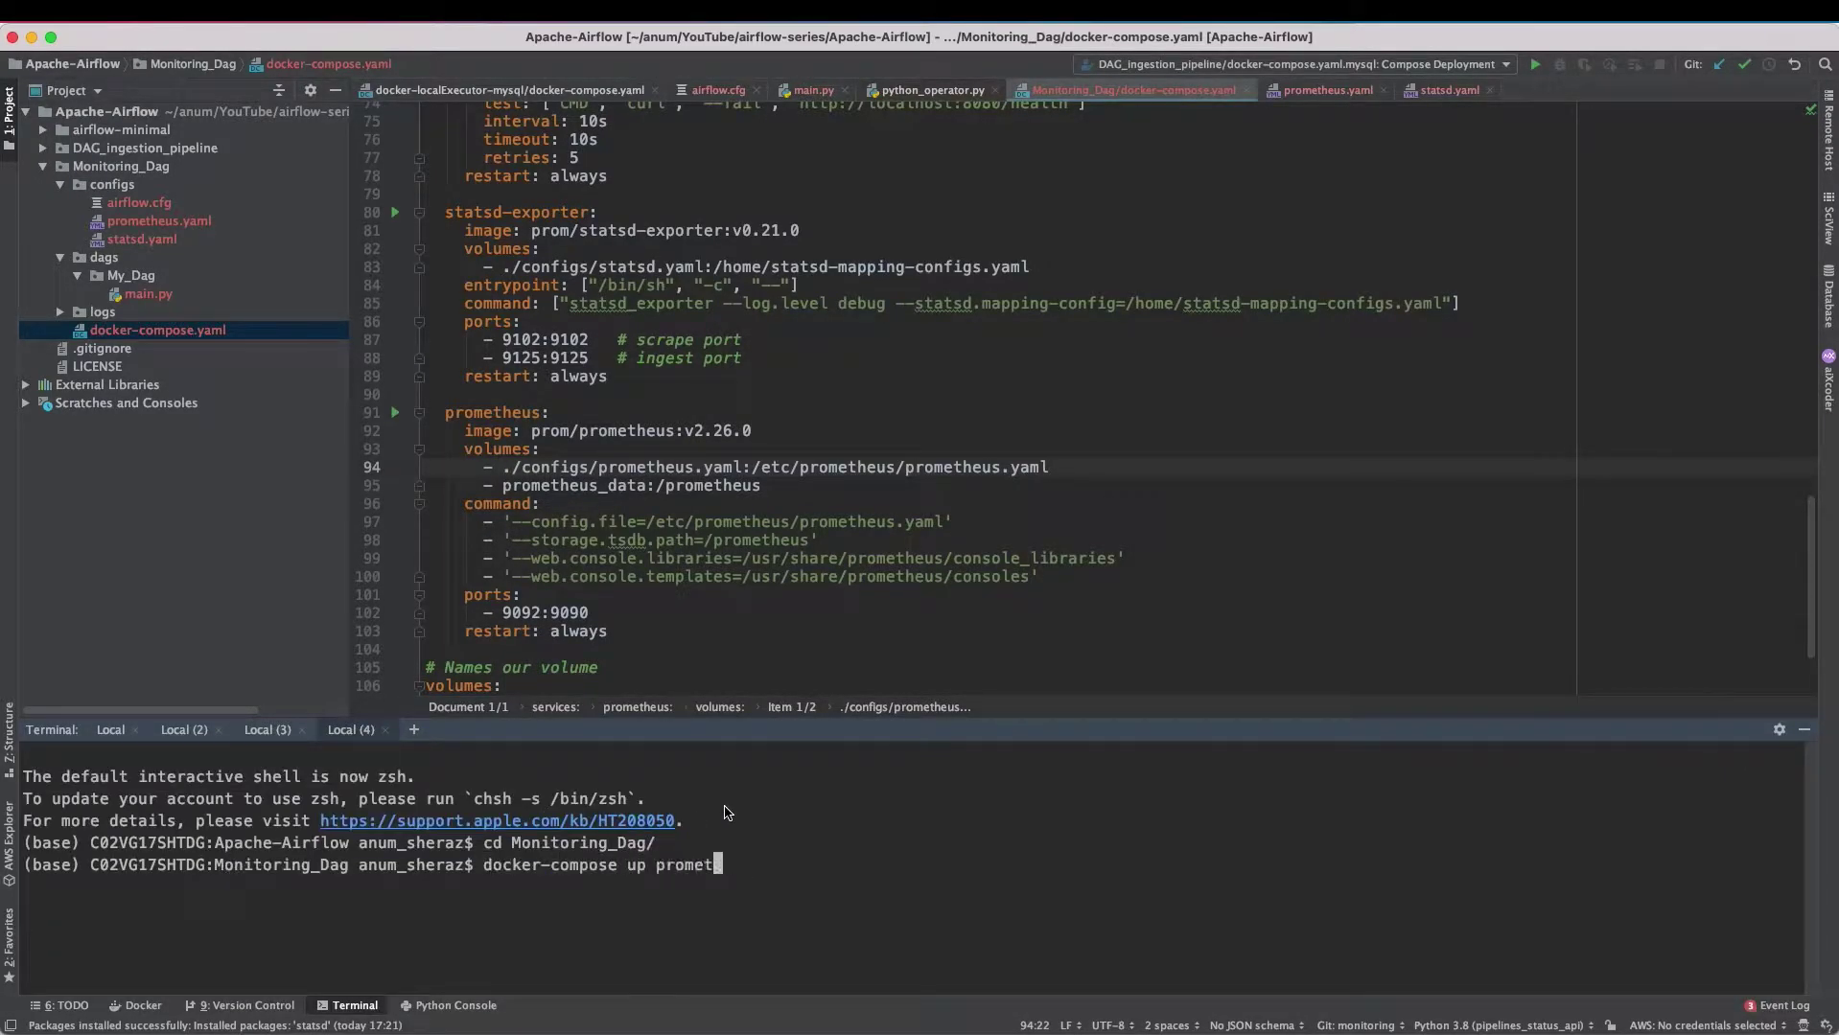
key(Return)
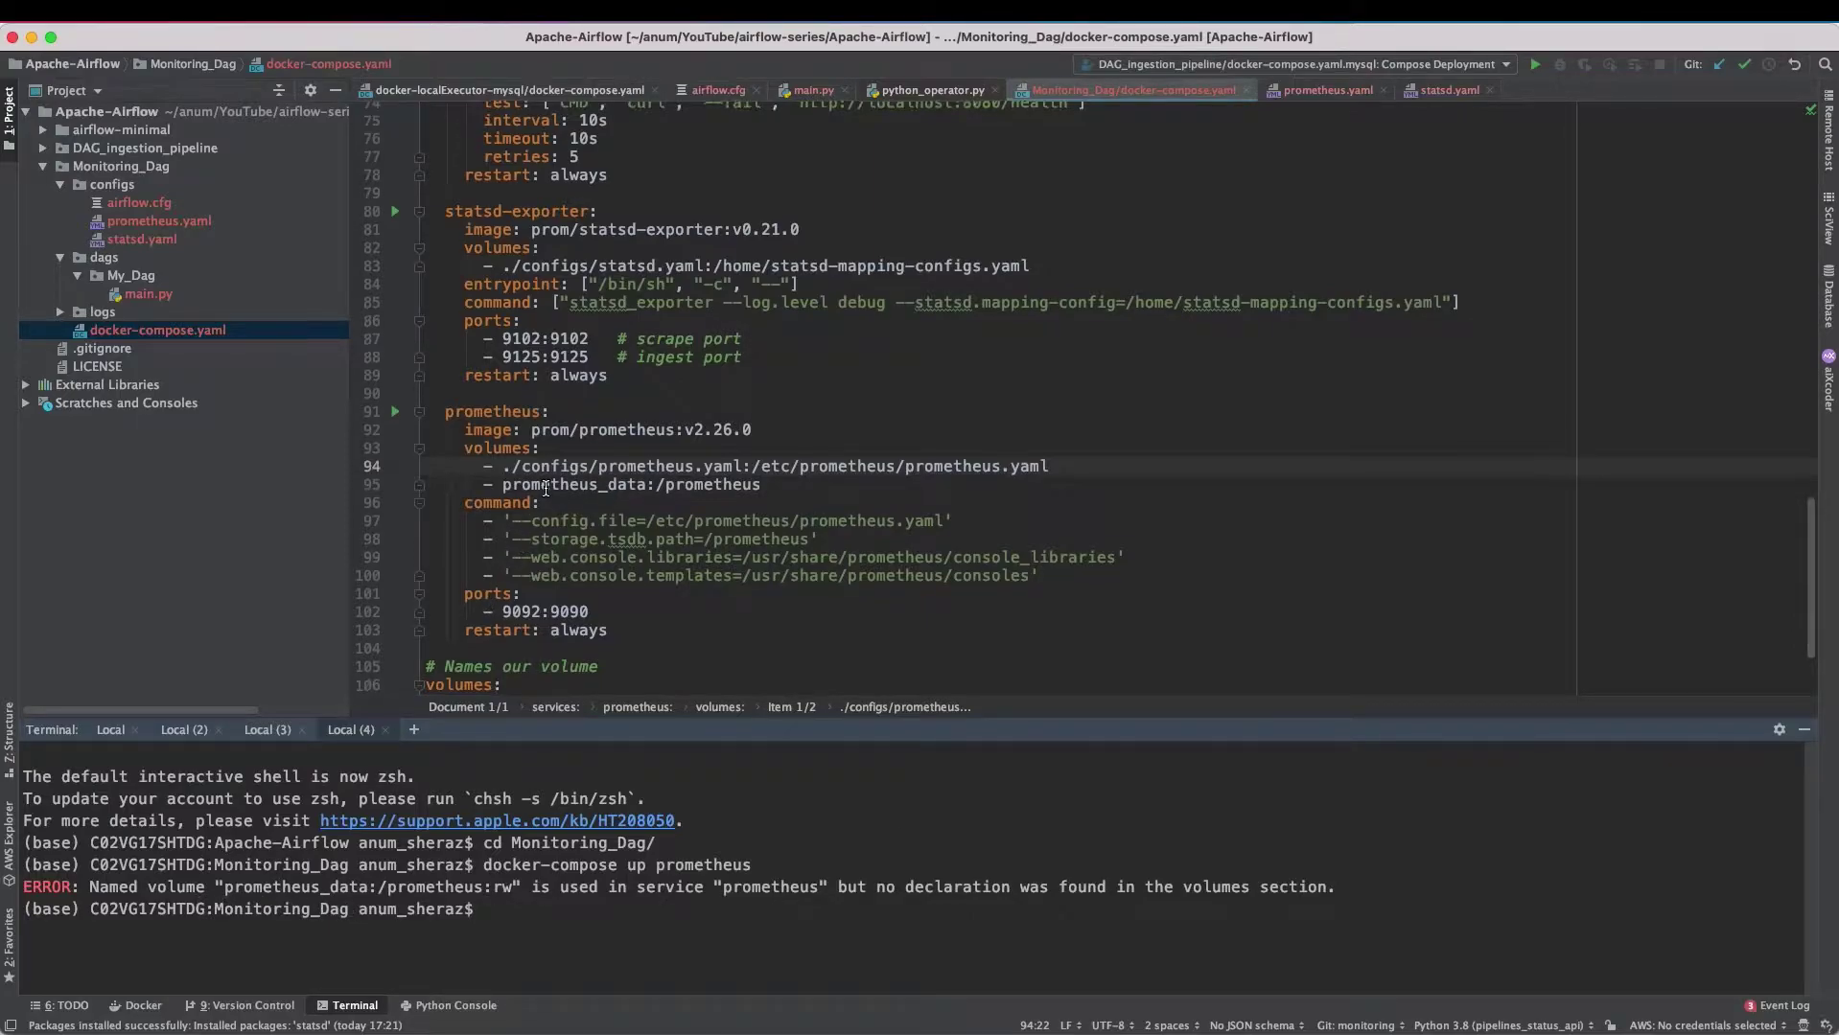
- Declare the prometheus_data volume below my-db in docker-compose.yaml
scroll(537, 537, down, 3)
click(595, 578)
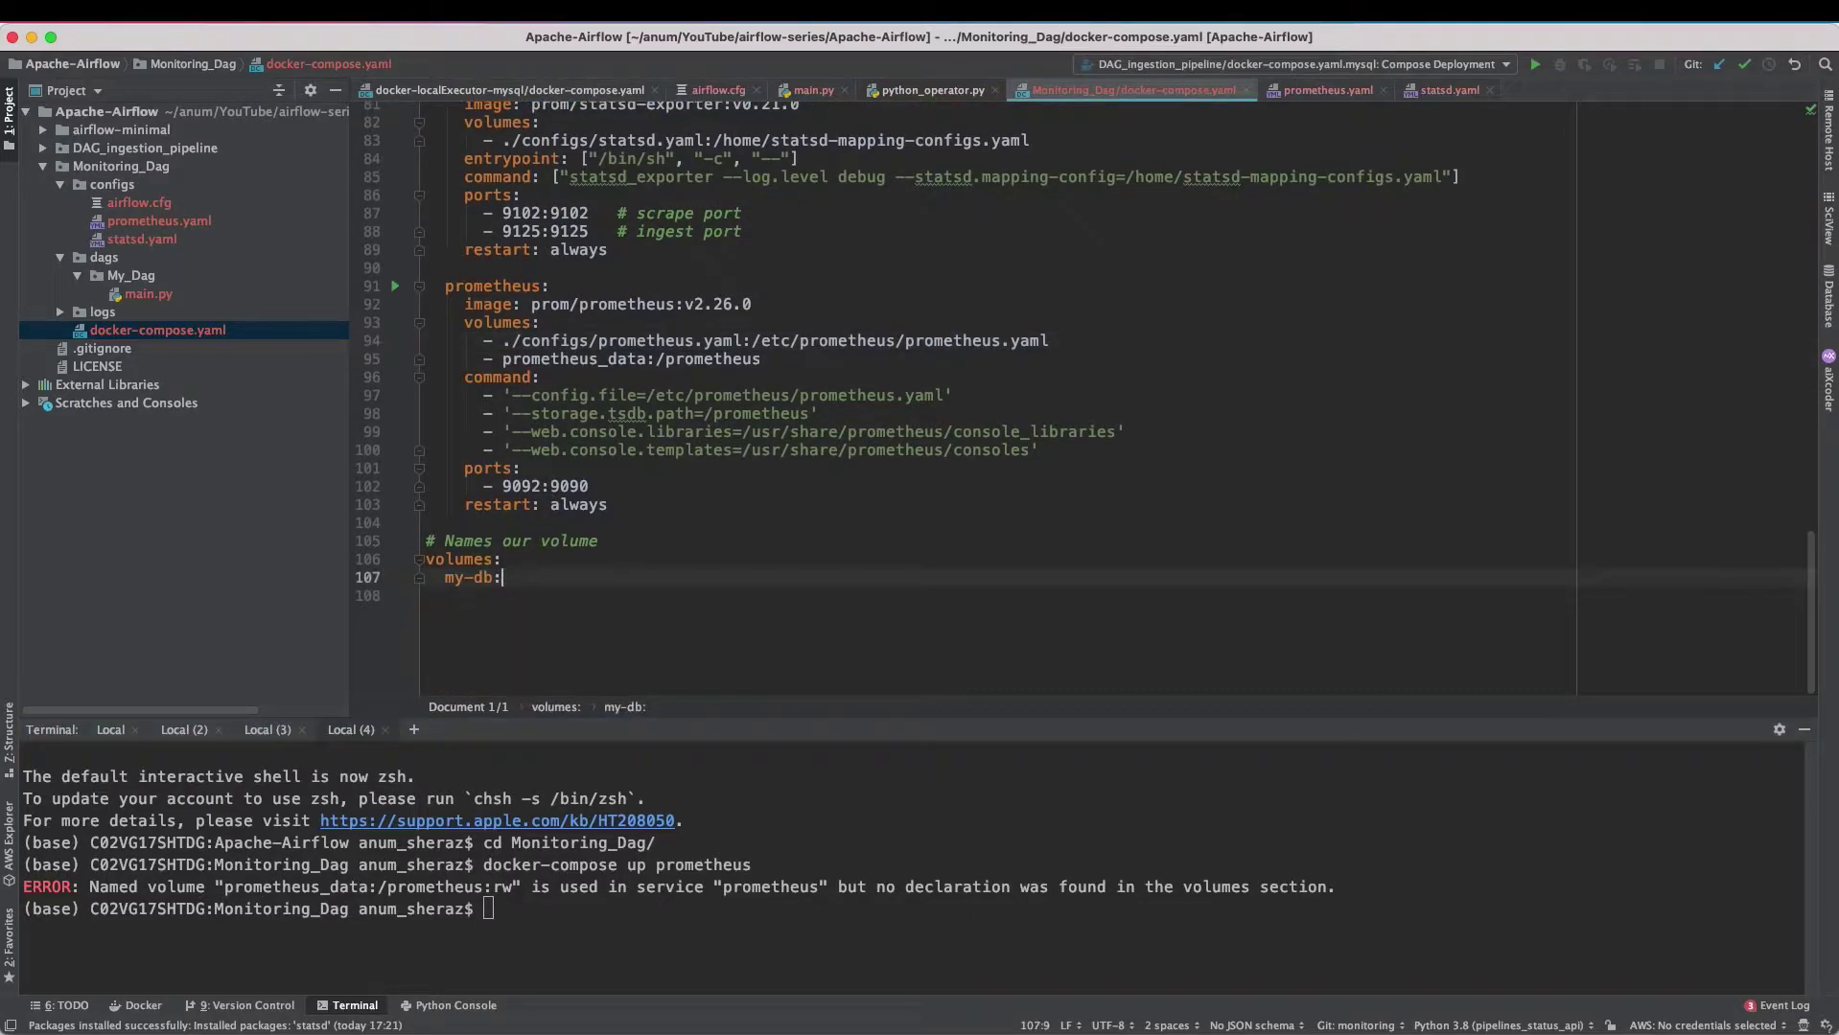
key(Return)
text(prometheus_data:)
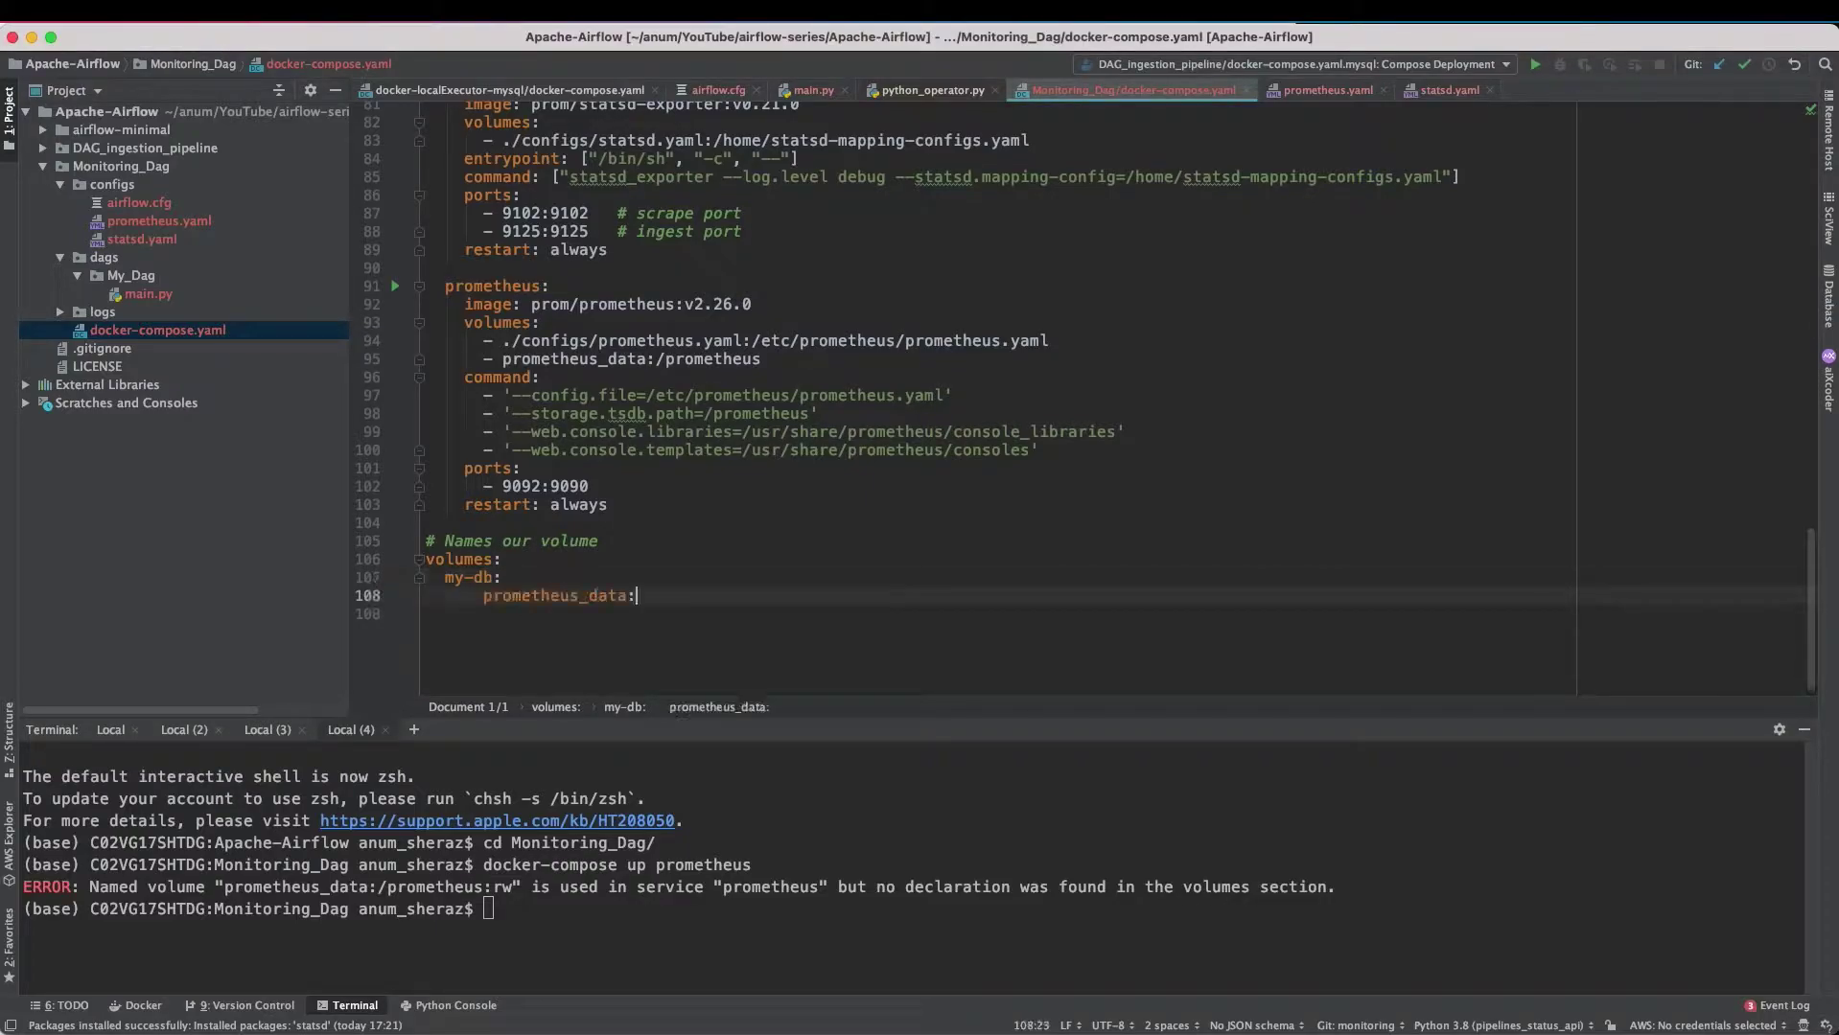
- Rerun docker-compose up prometheus until the server is ready, then open localhost:9092
click(1095, 909)
key(Up)
key(Return)
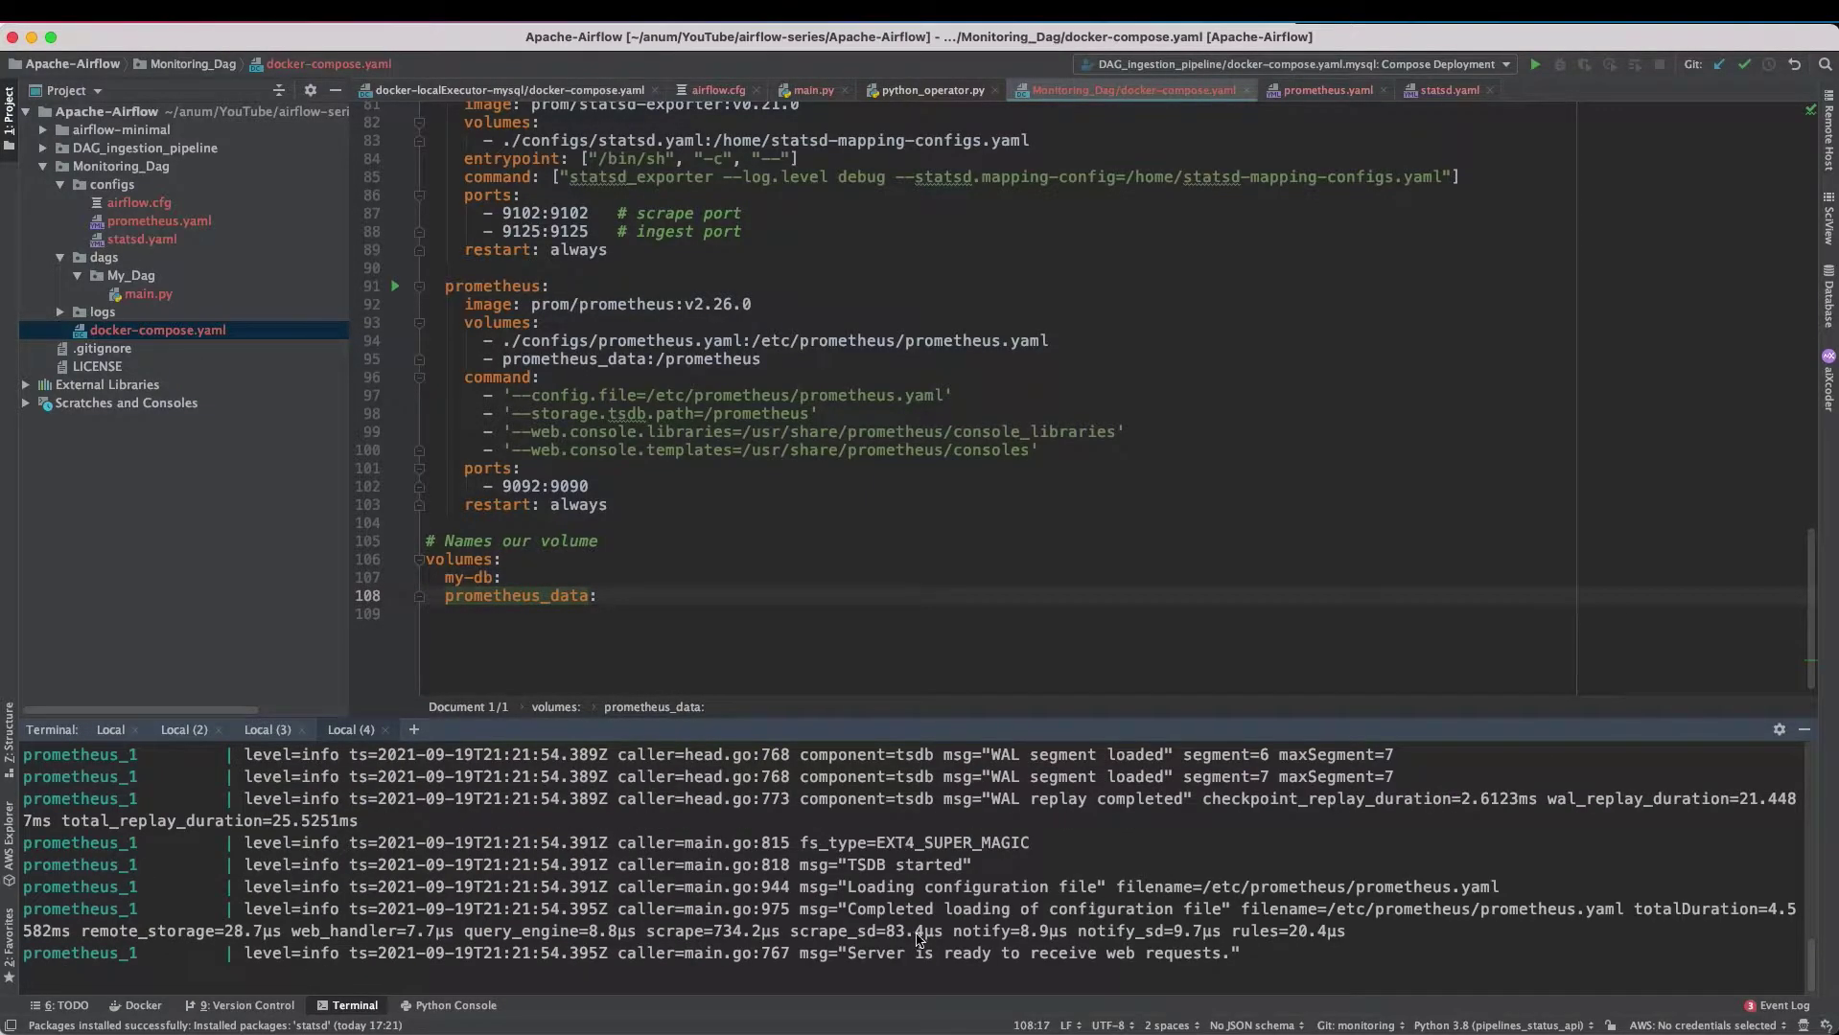
drag(848, 953, 1237, 962)
key(Escape)
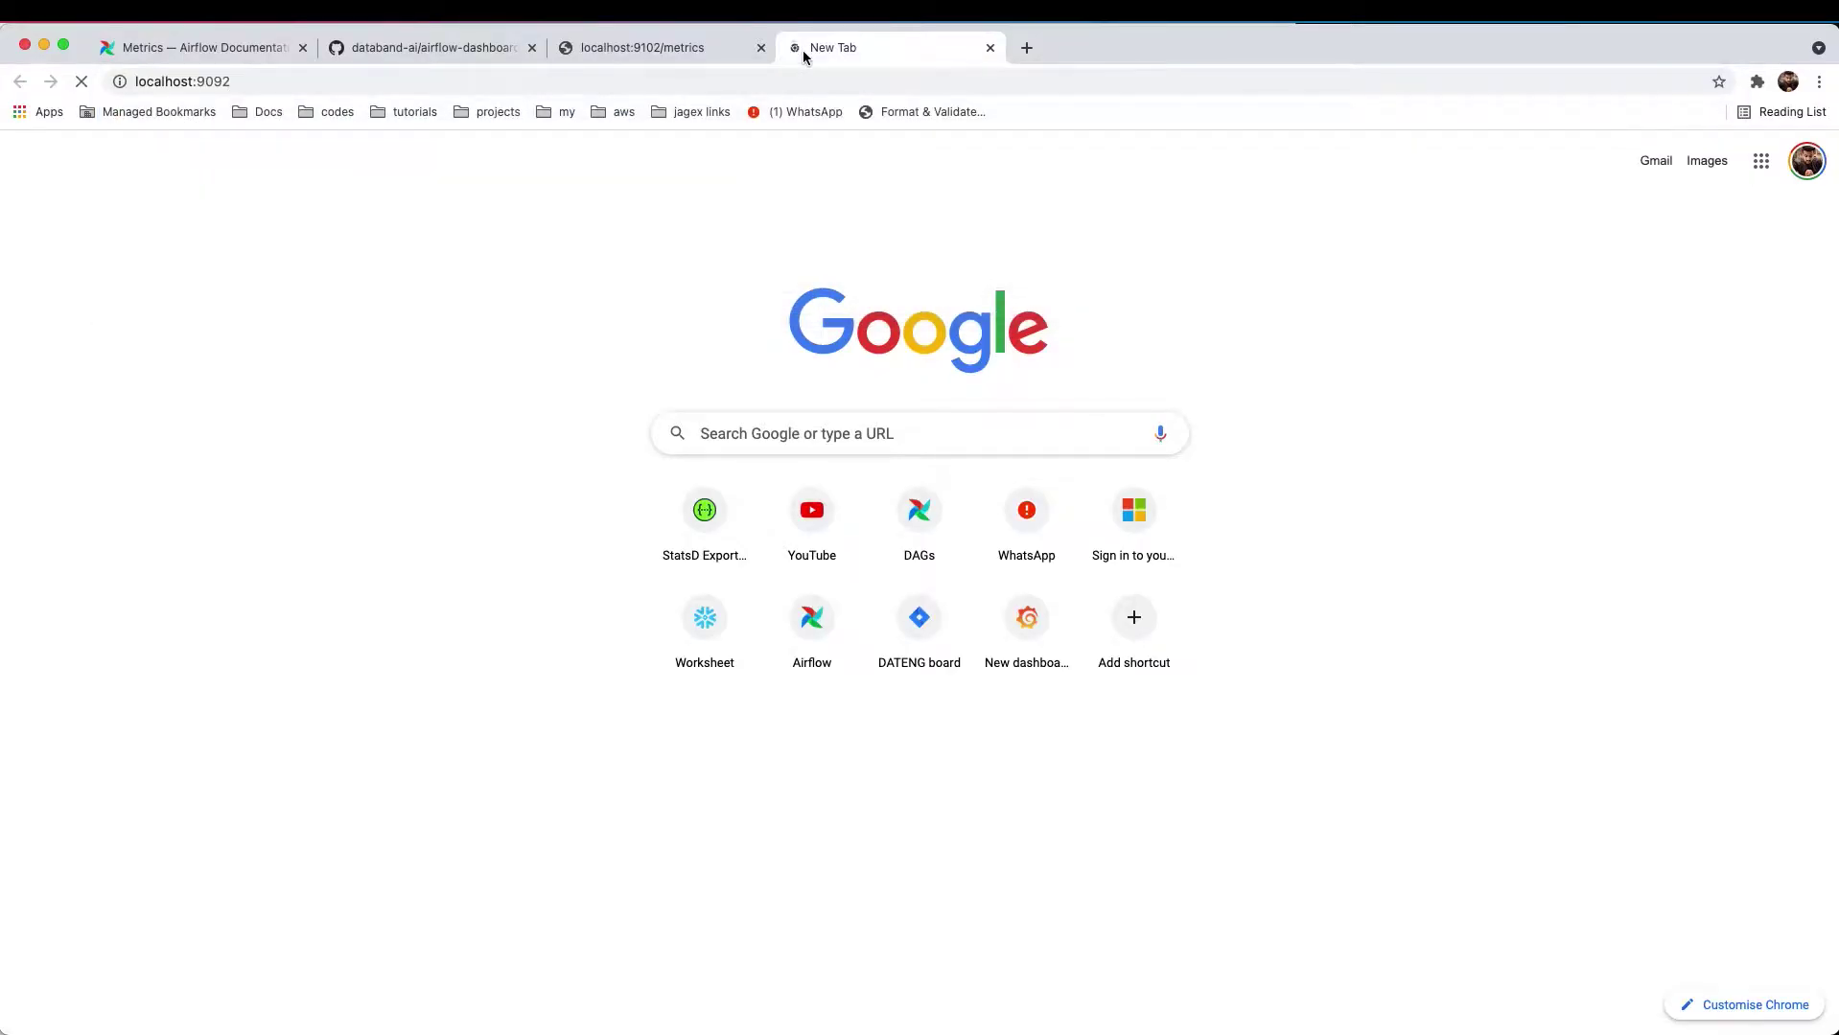
key(Return)
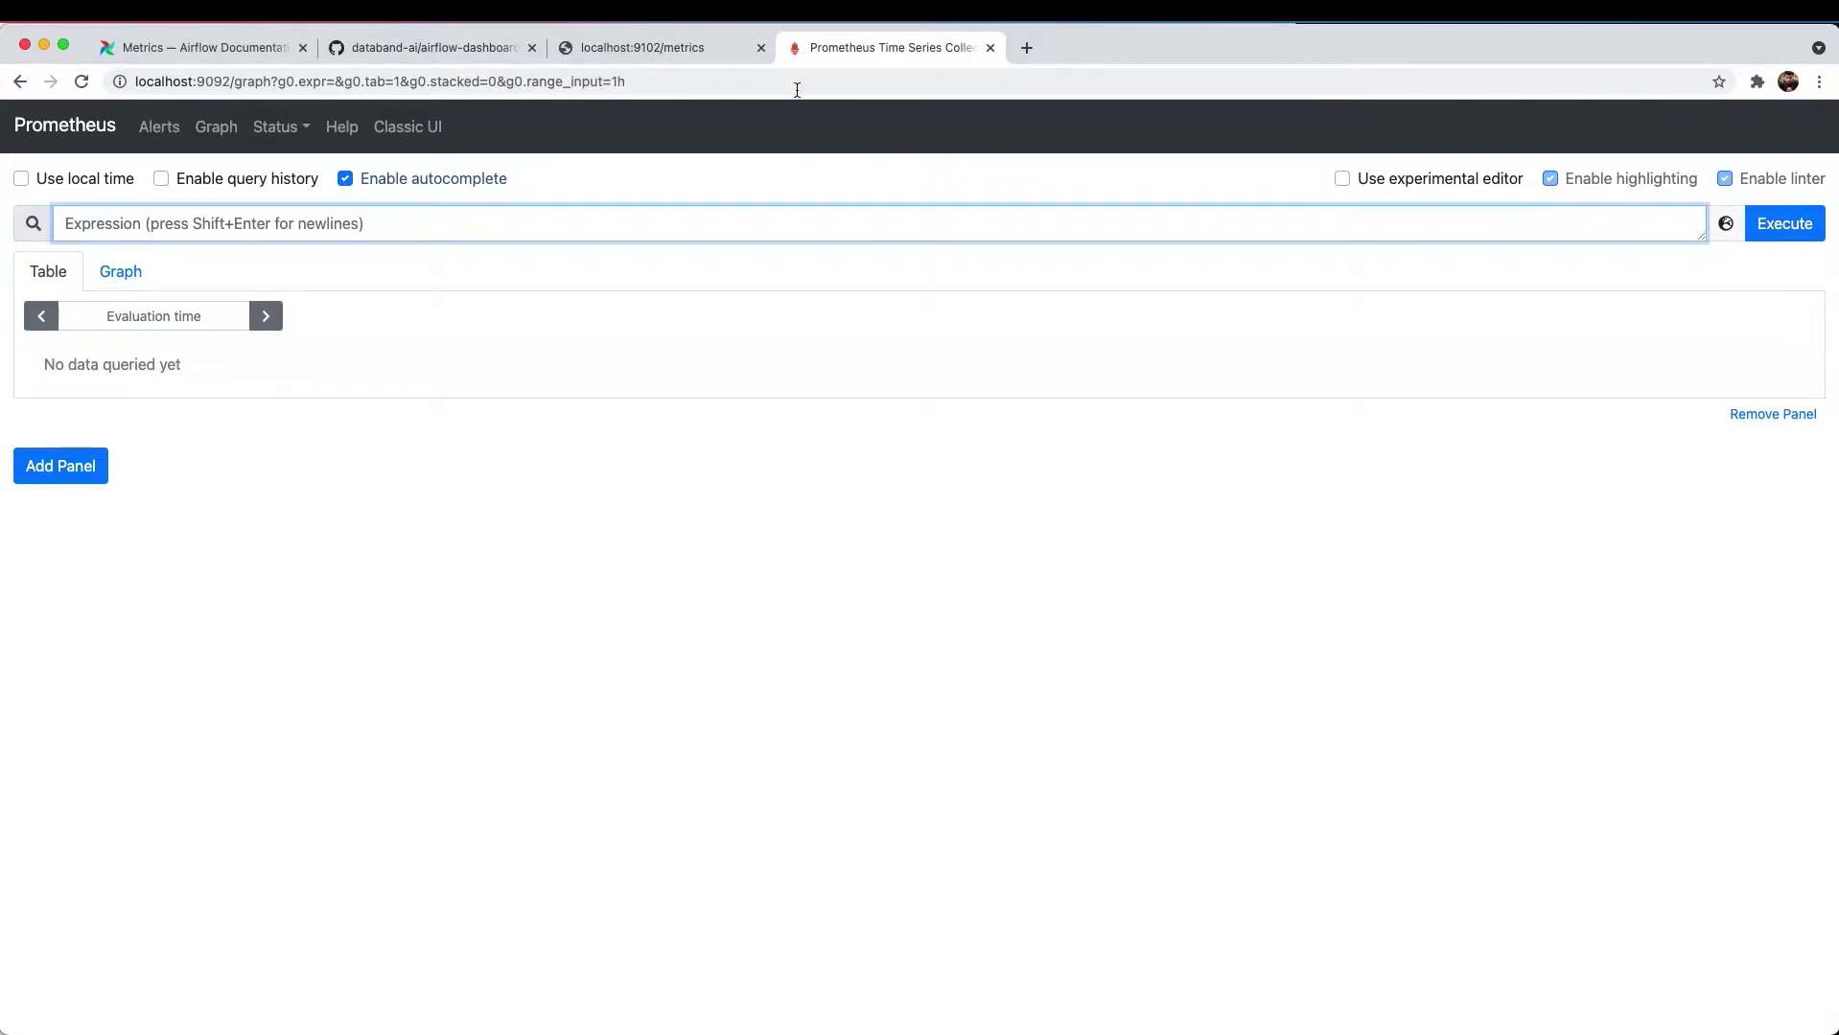
- Verify on Status > Targets that host.docker.internal:9102/metrics is UP, then go to Graph
click(284, 131)
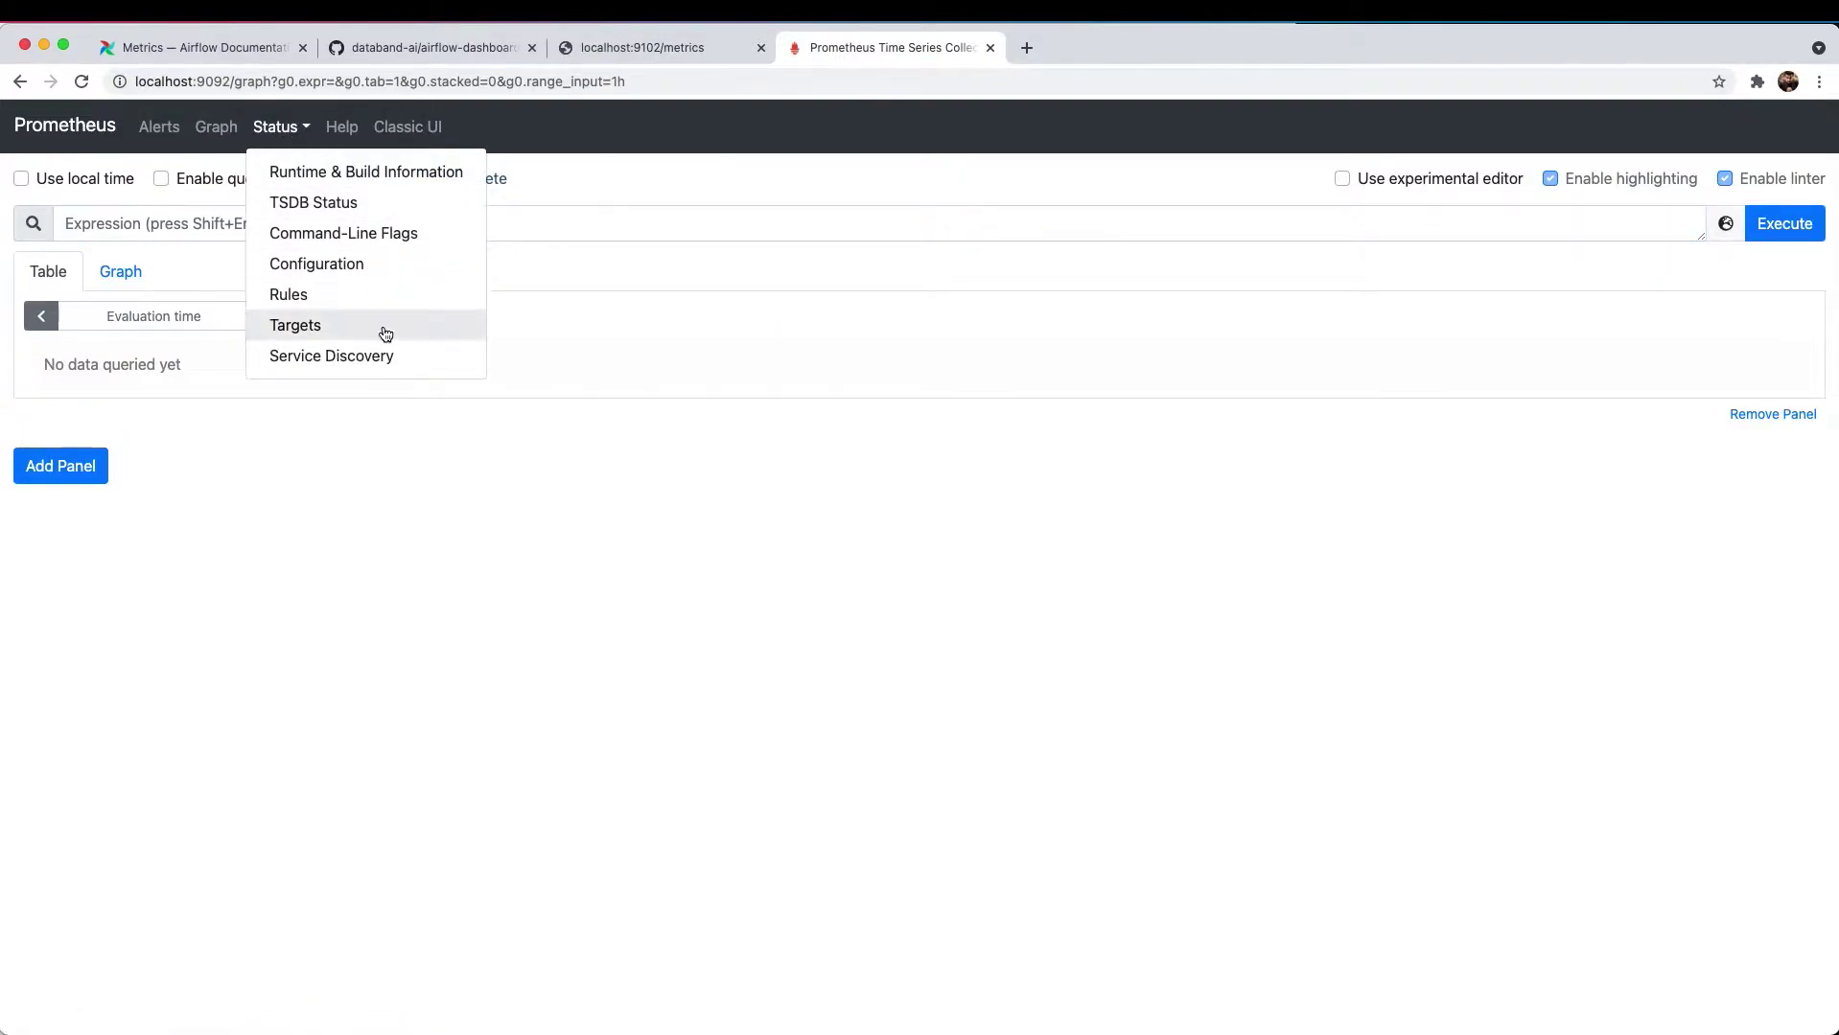
click(331, 325)
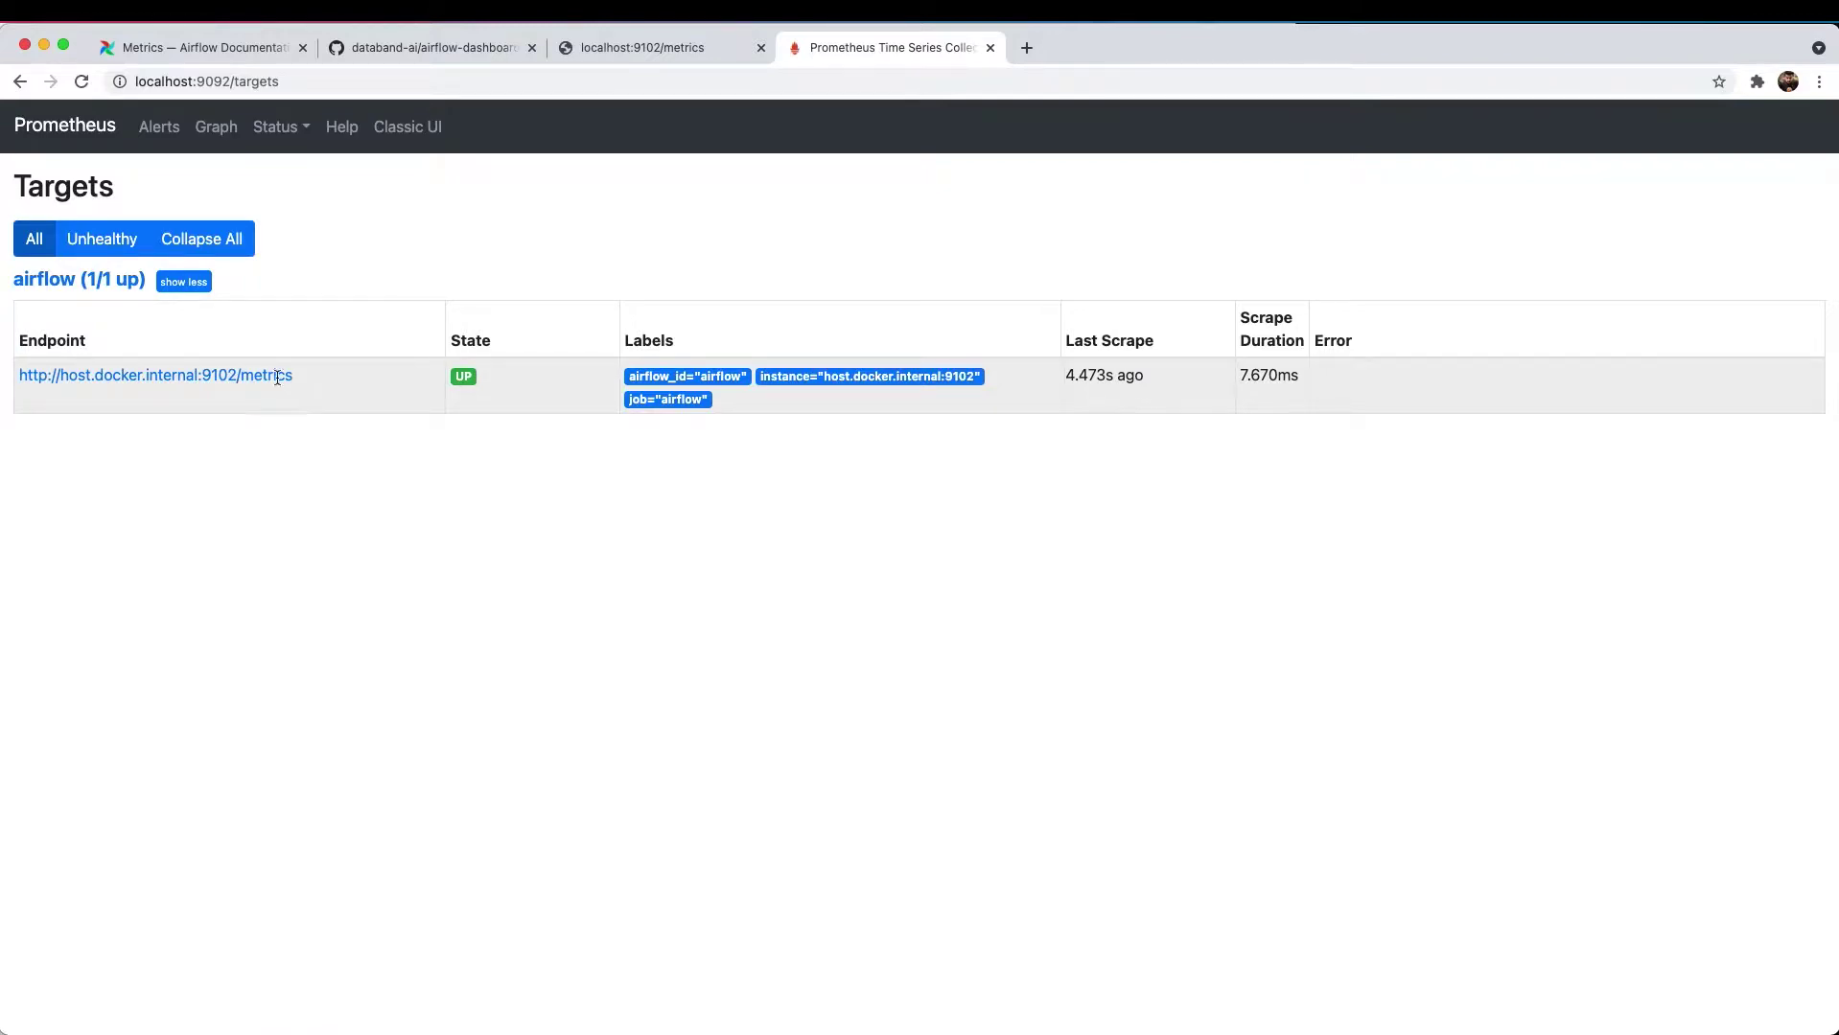
drag(277, 376, 58, 390)
click(381, 444)
mouse_move(804, 401)
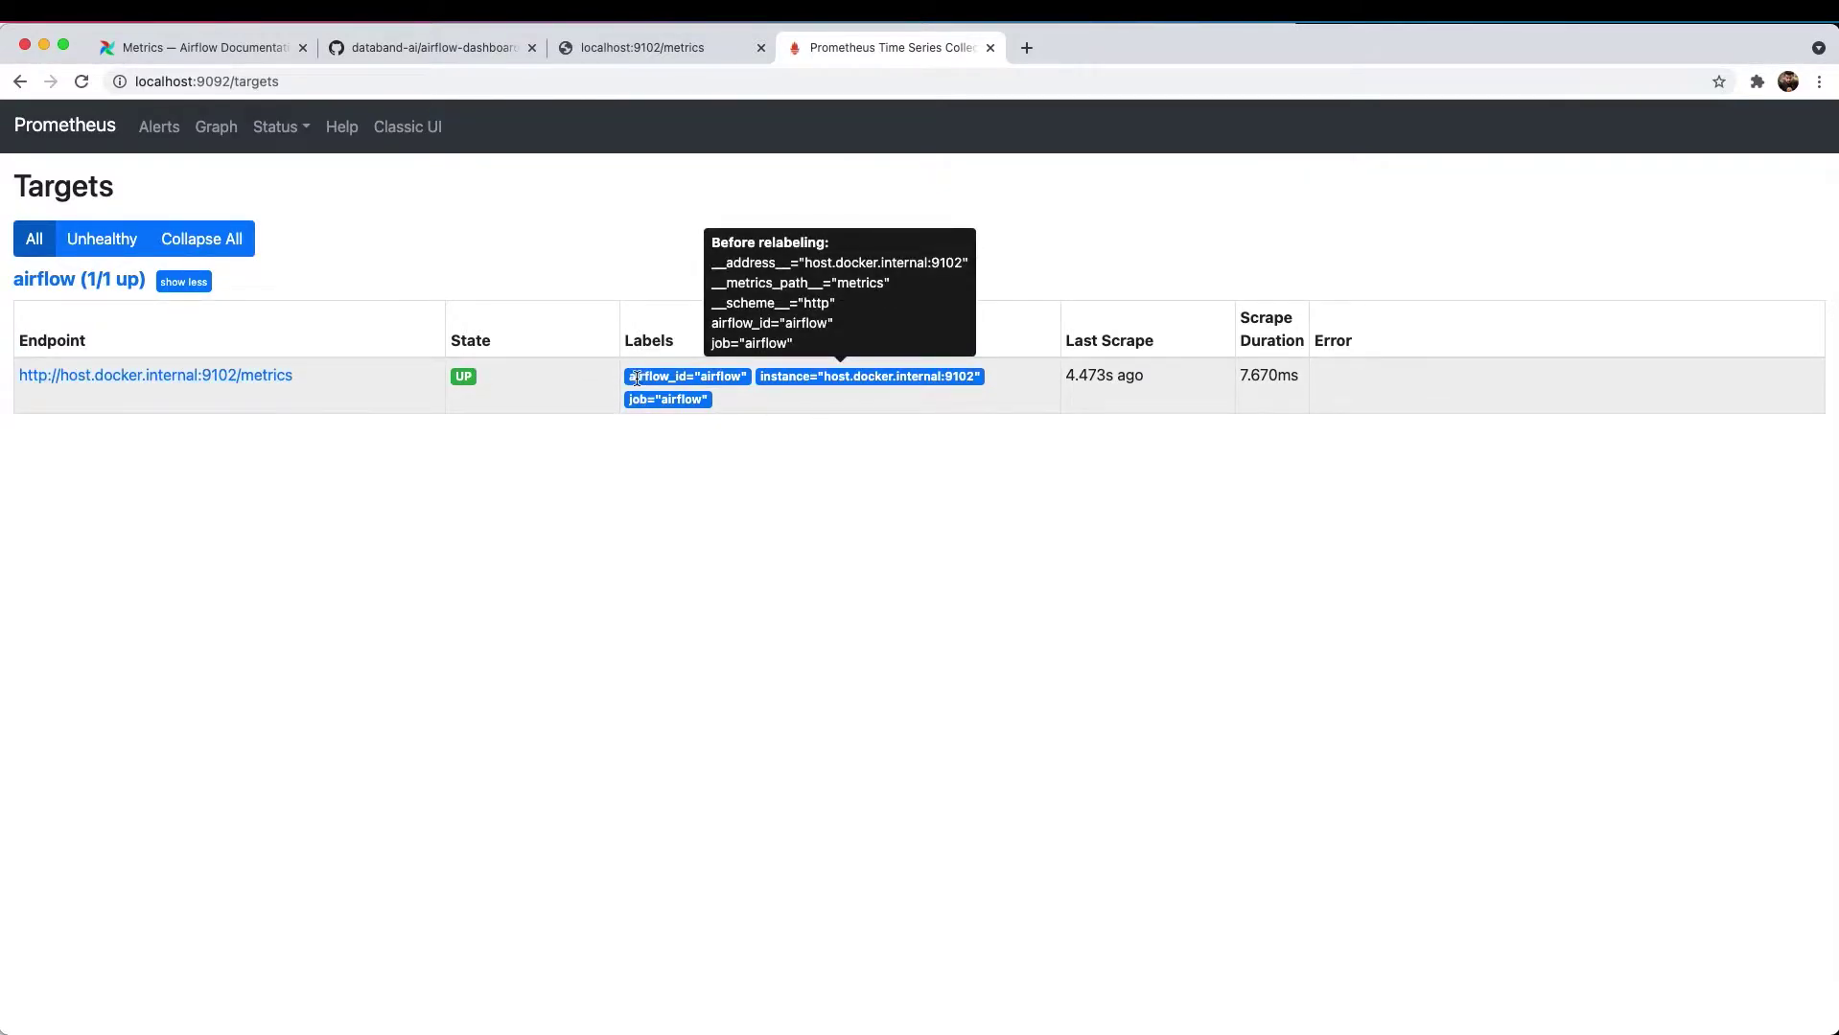
drag(637, 377, 775, 379)
click(1165, 446)
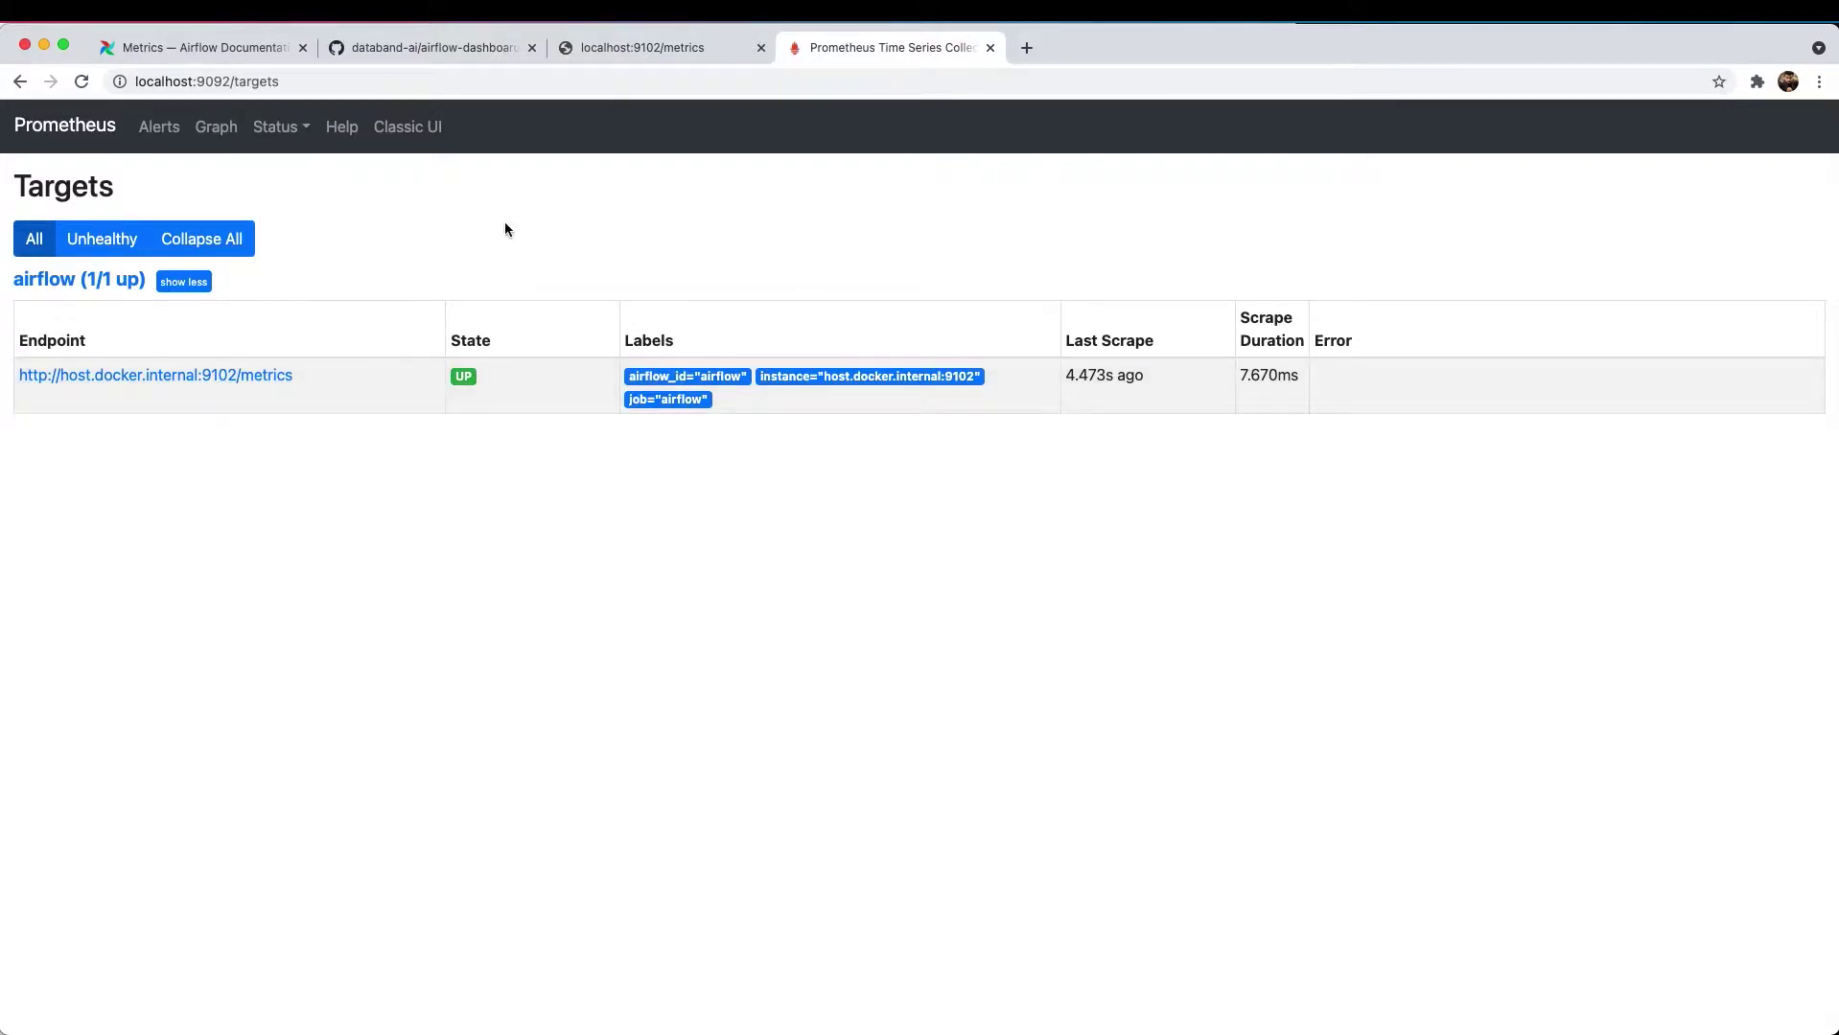
click(213, 131)
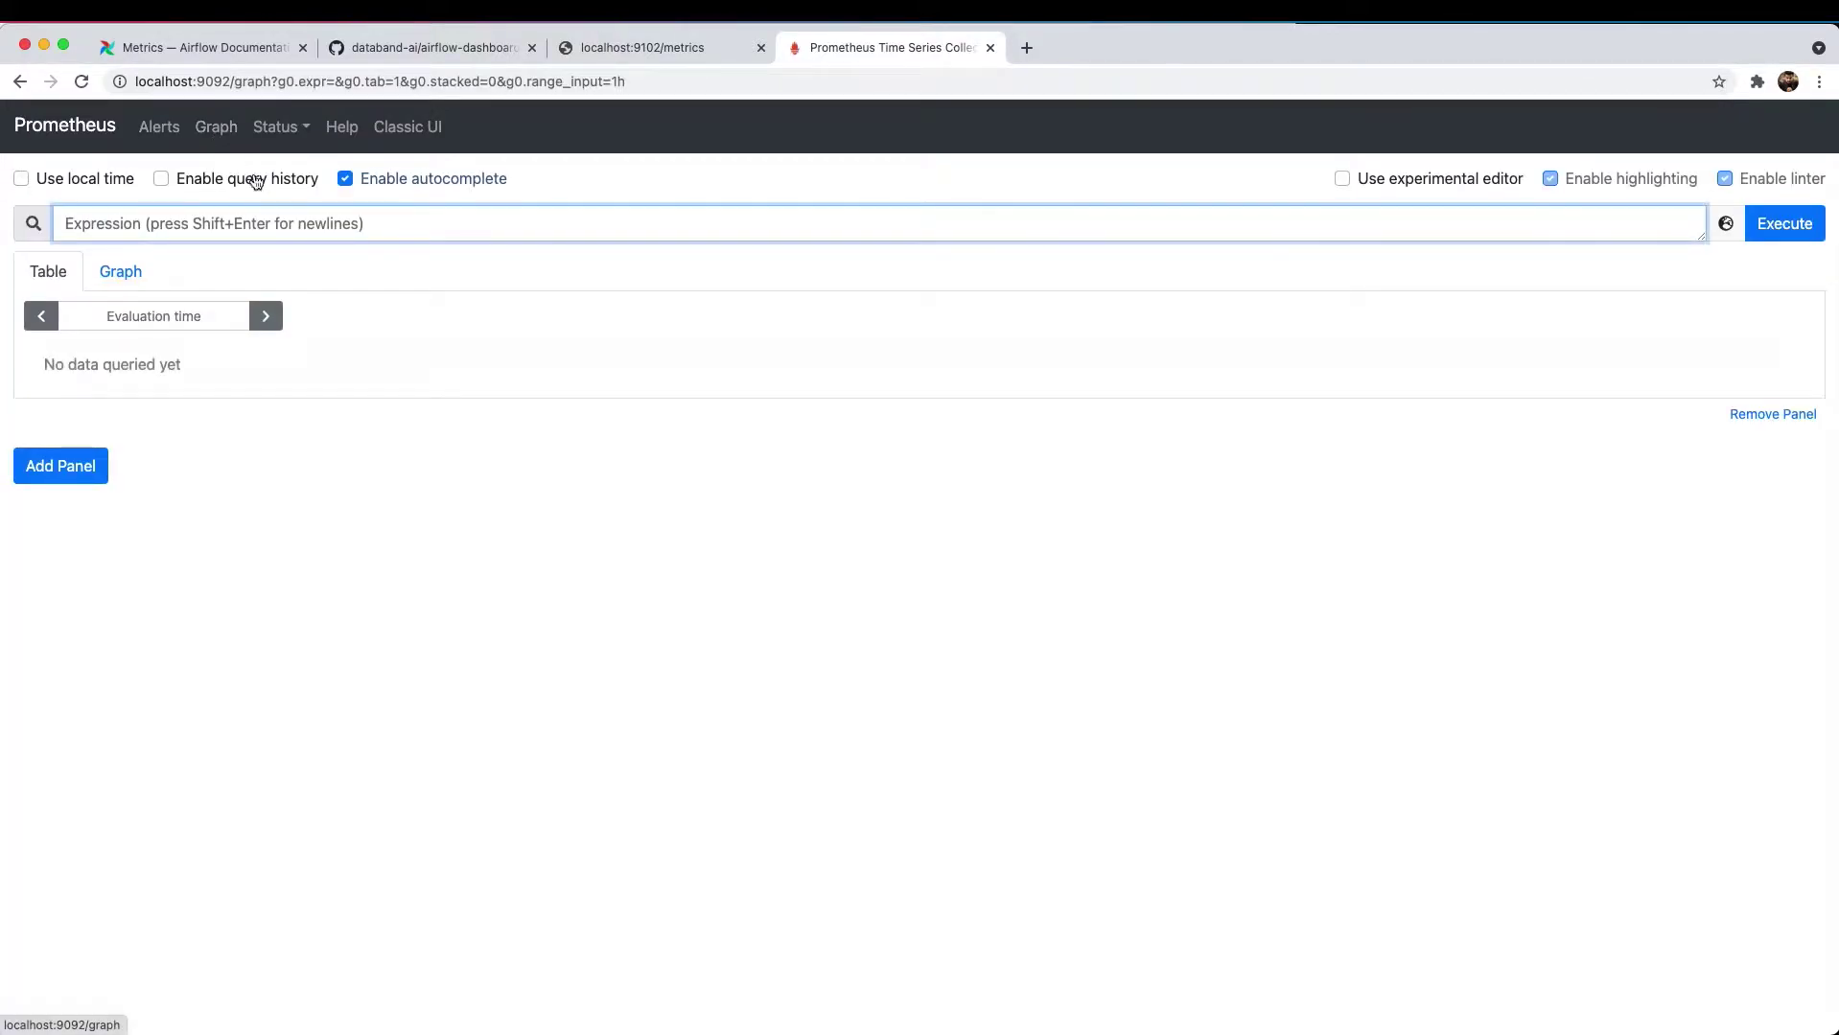
- Open statsd.yaml and locate the af_agg_scheduler_heartbeat metric mapping
key(super+Tab)
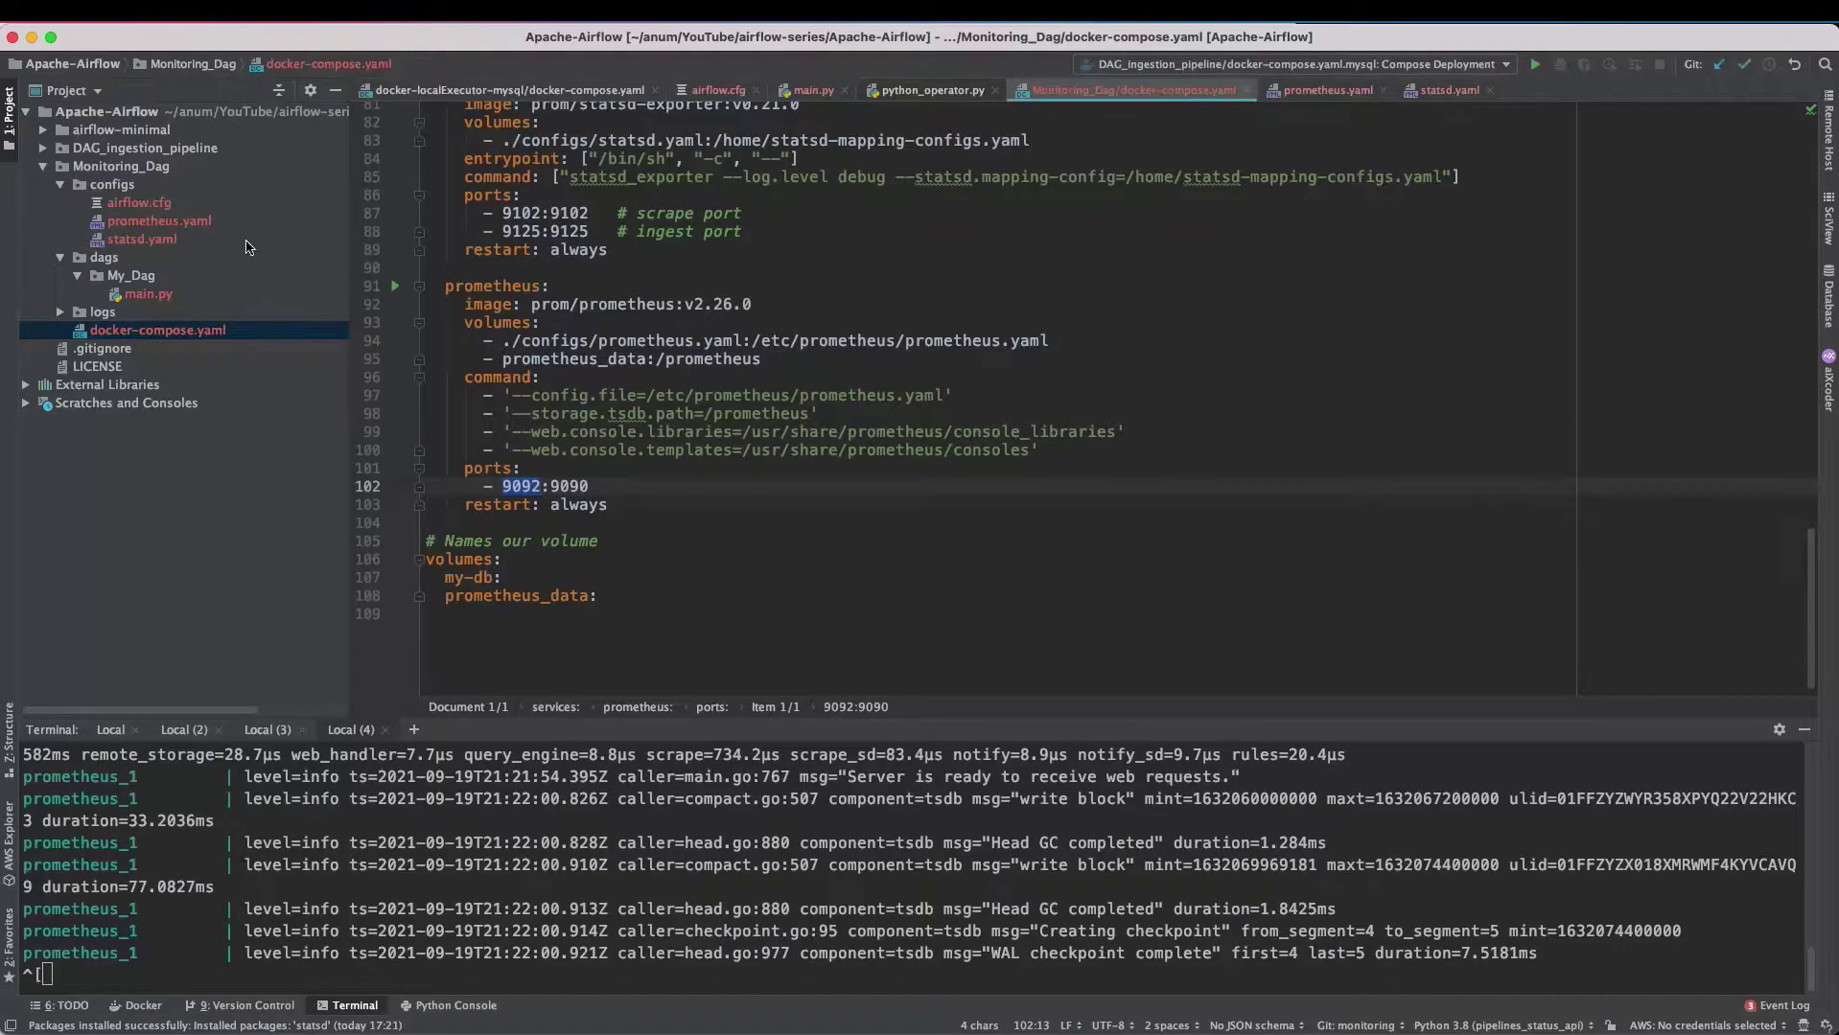
double_click(144, 241)
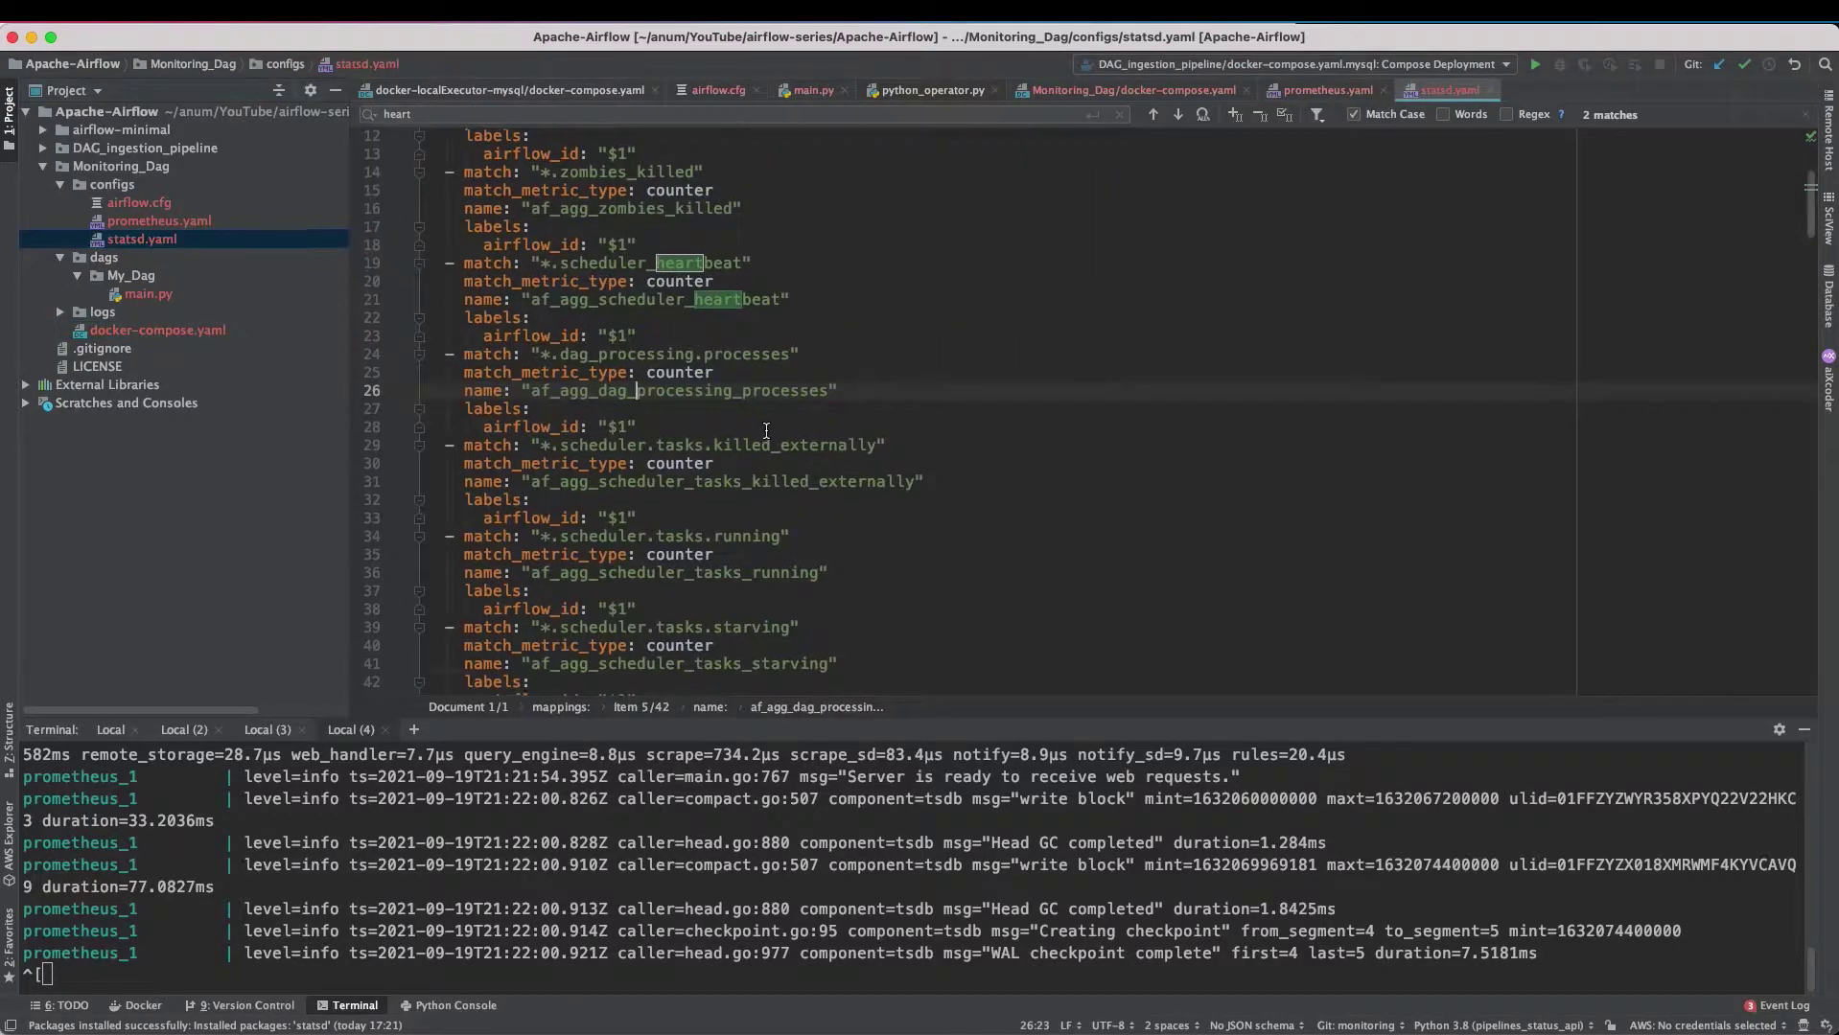
scroll(764, 430, down, 10)
scroll(589, 376, up, 10)
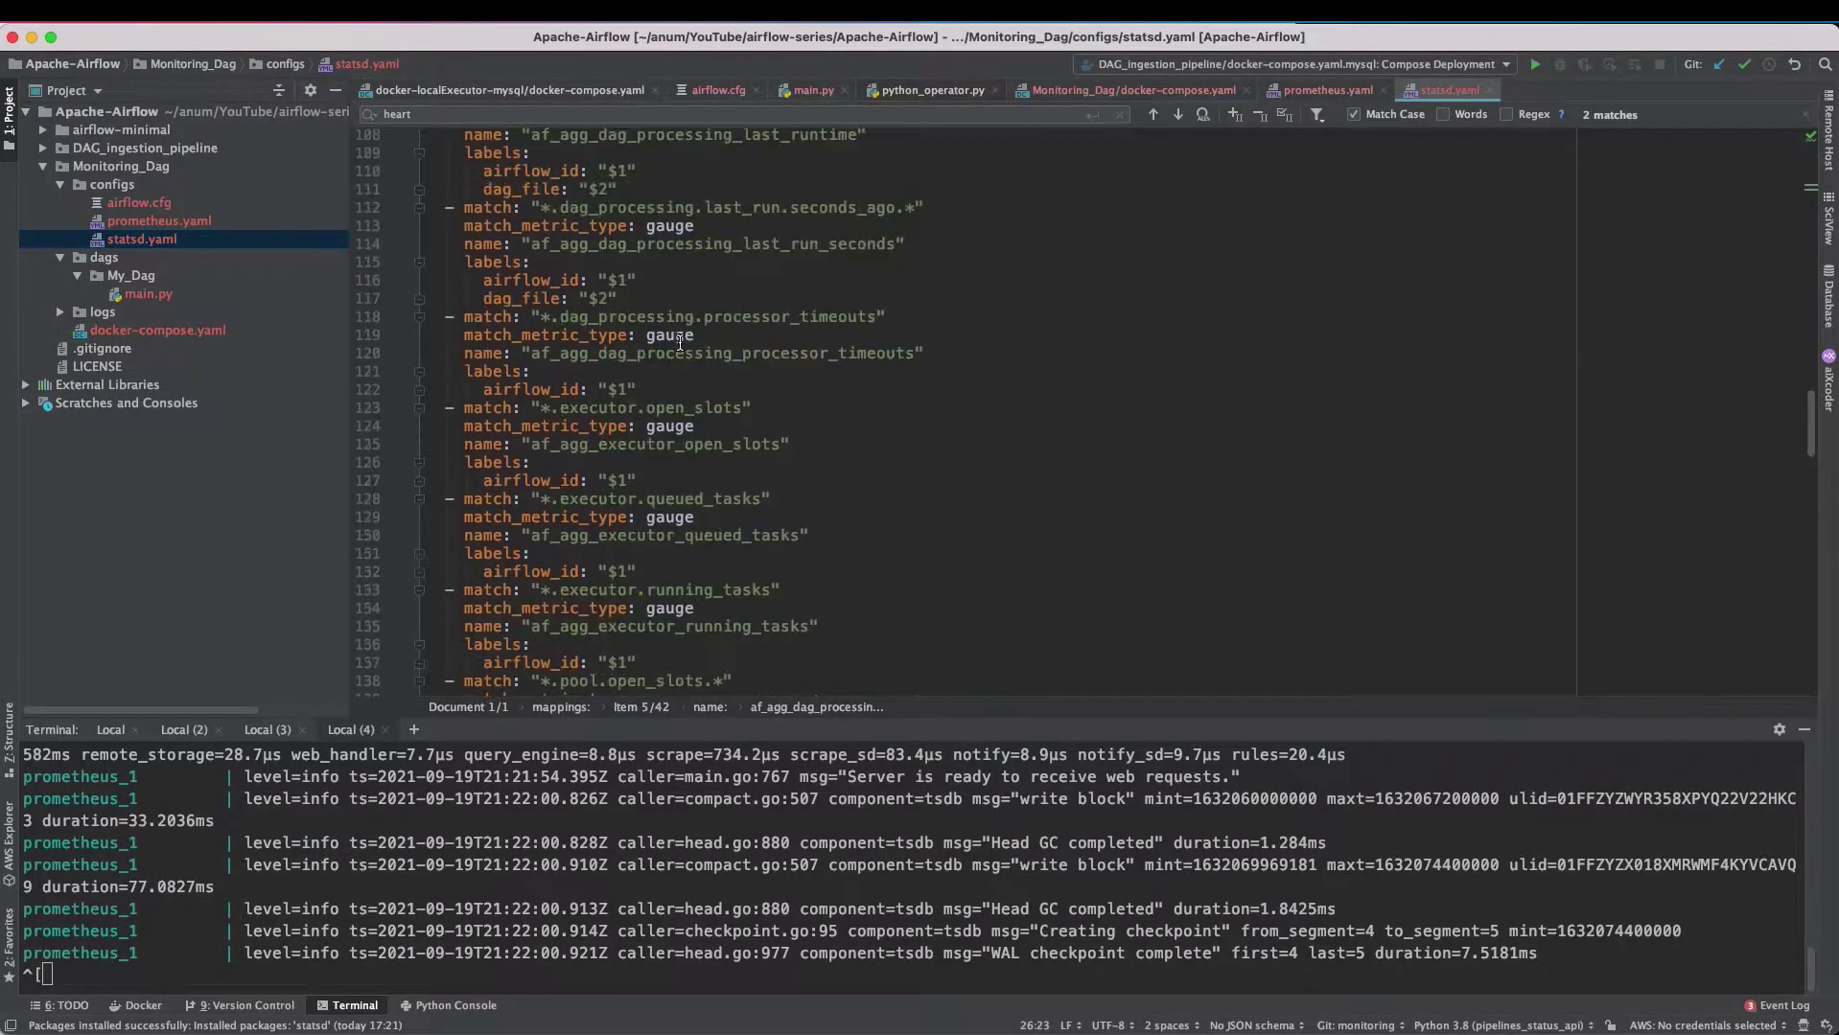
scroll(771, 413, down, 3)
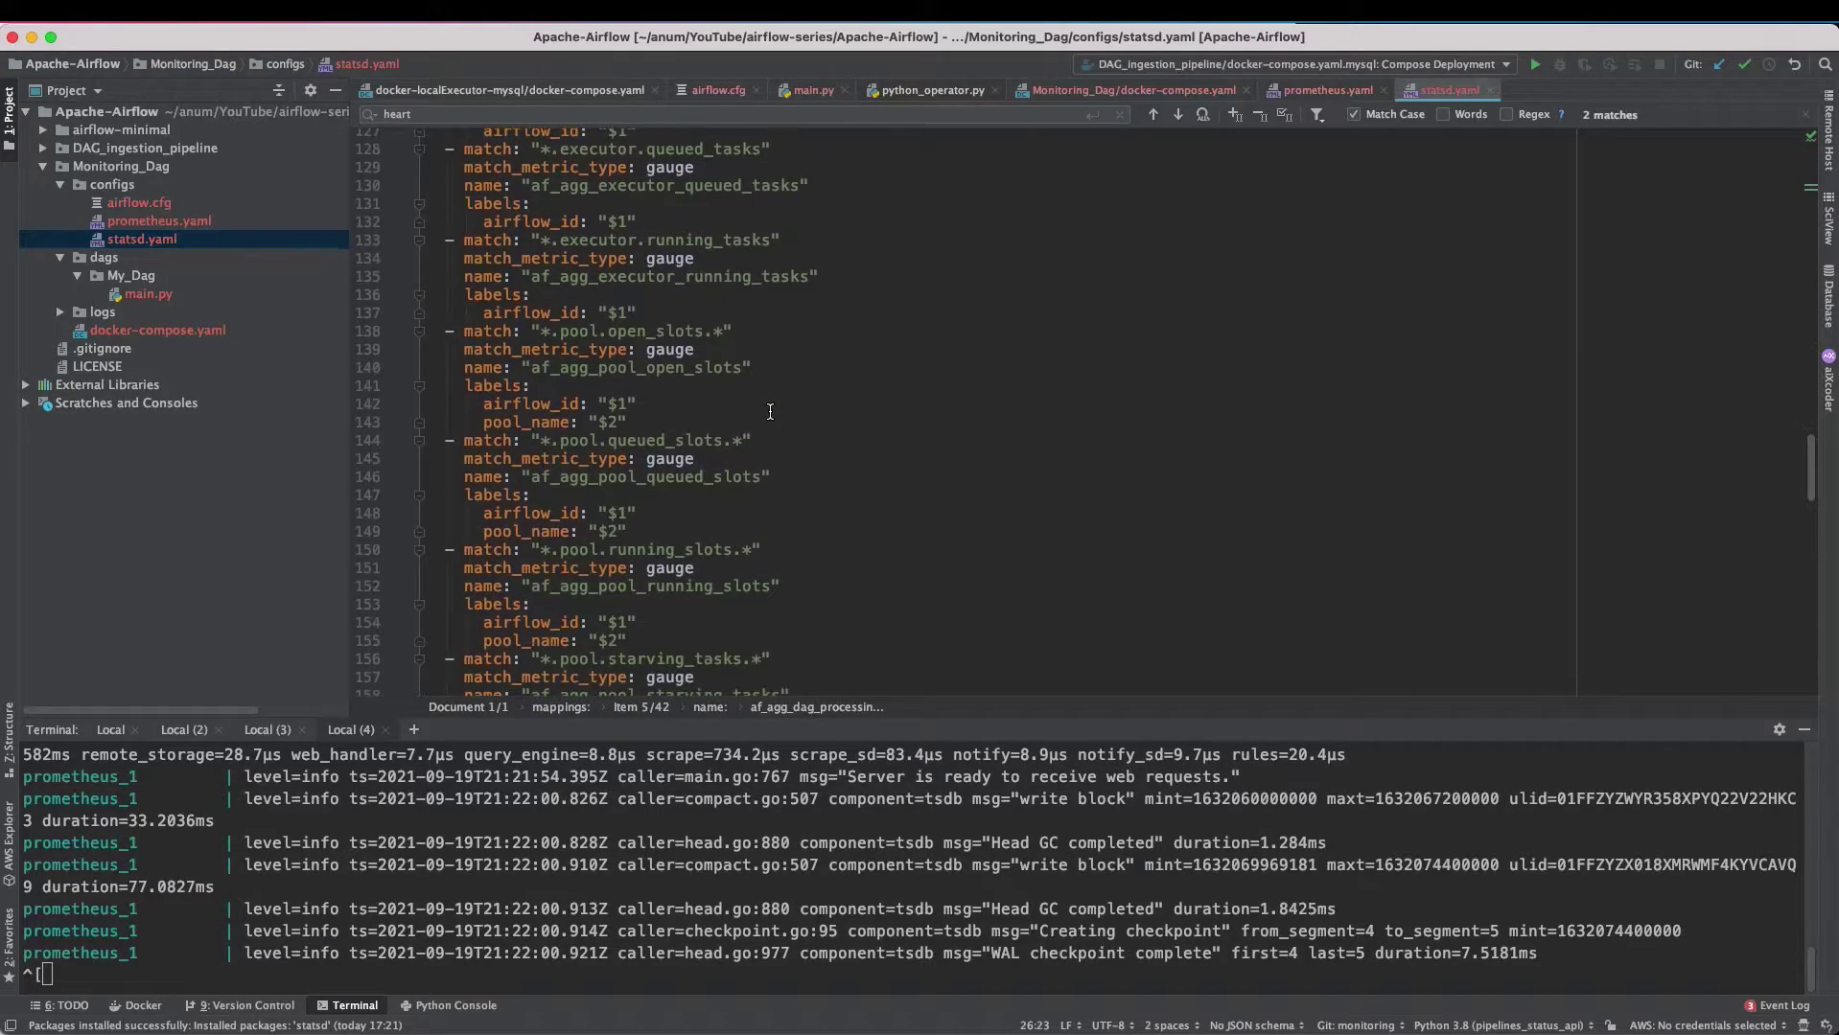
key(super+g)
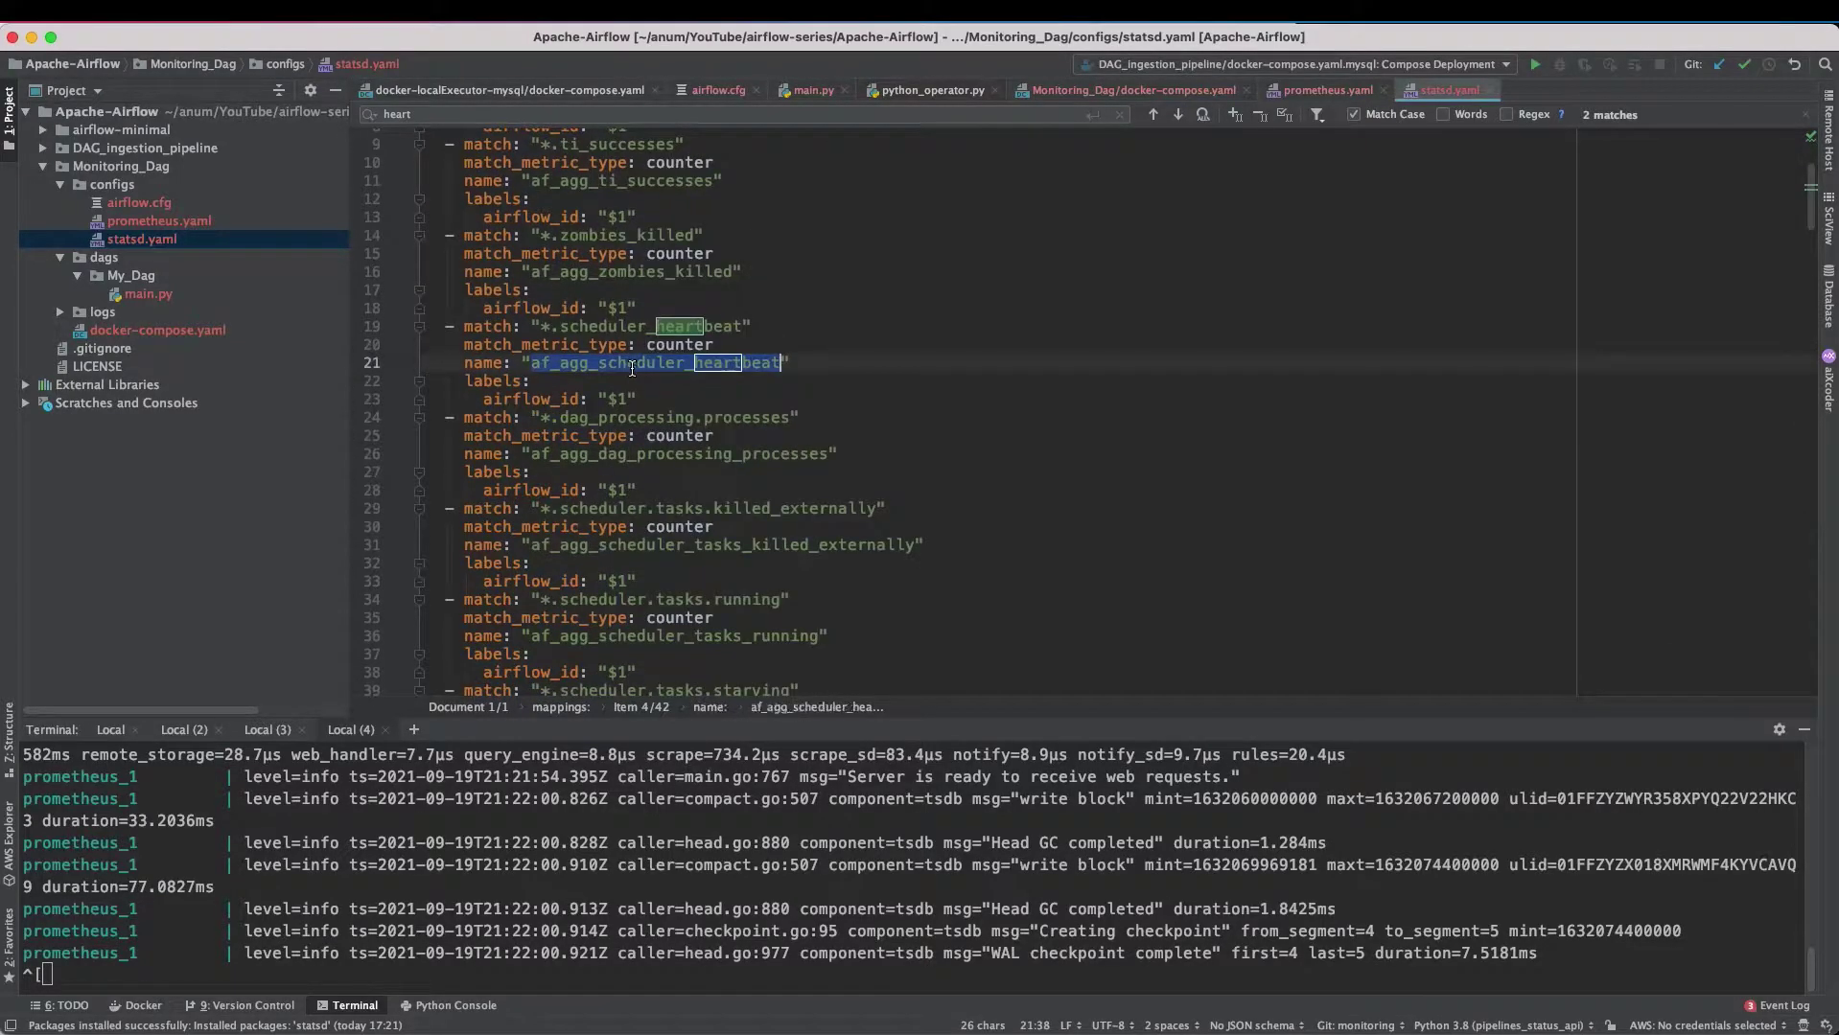
key(super+Tab)
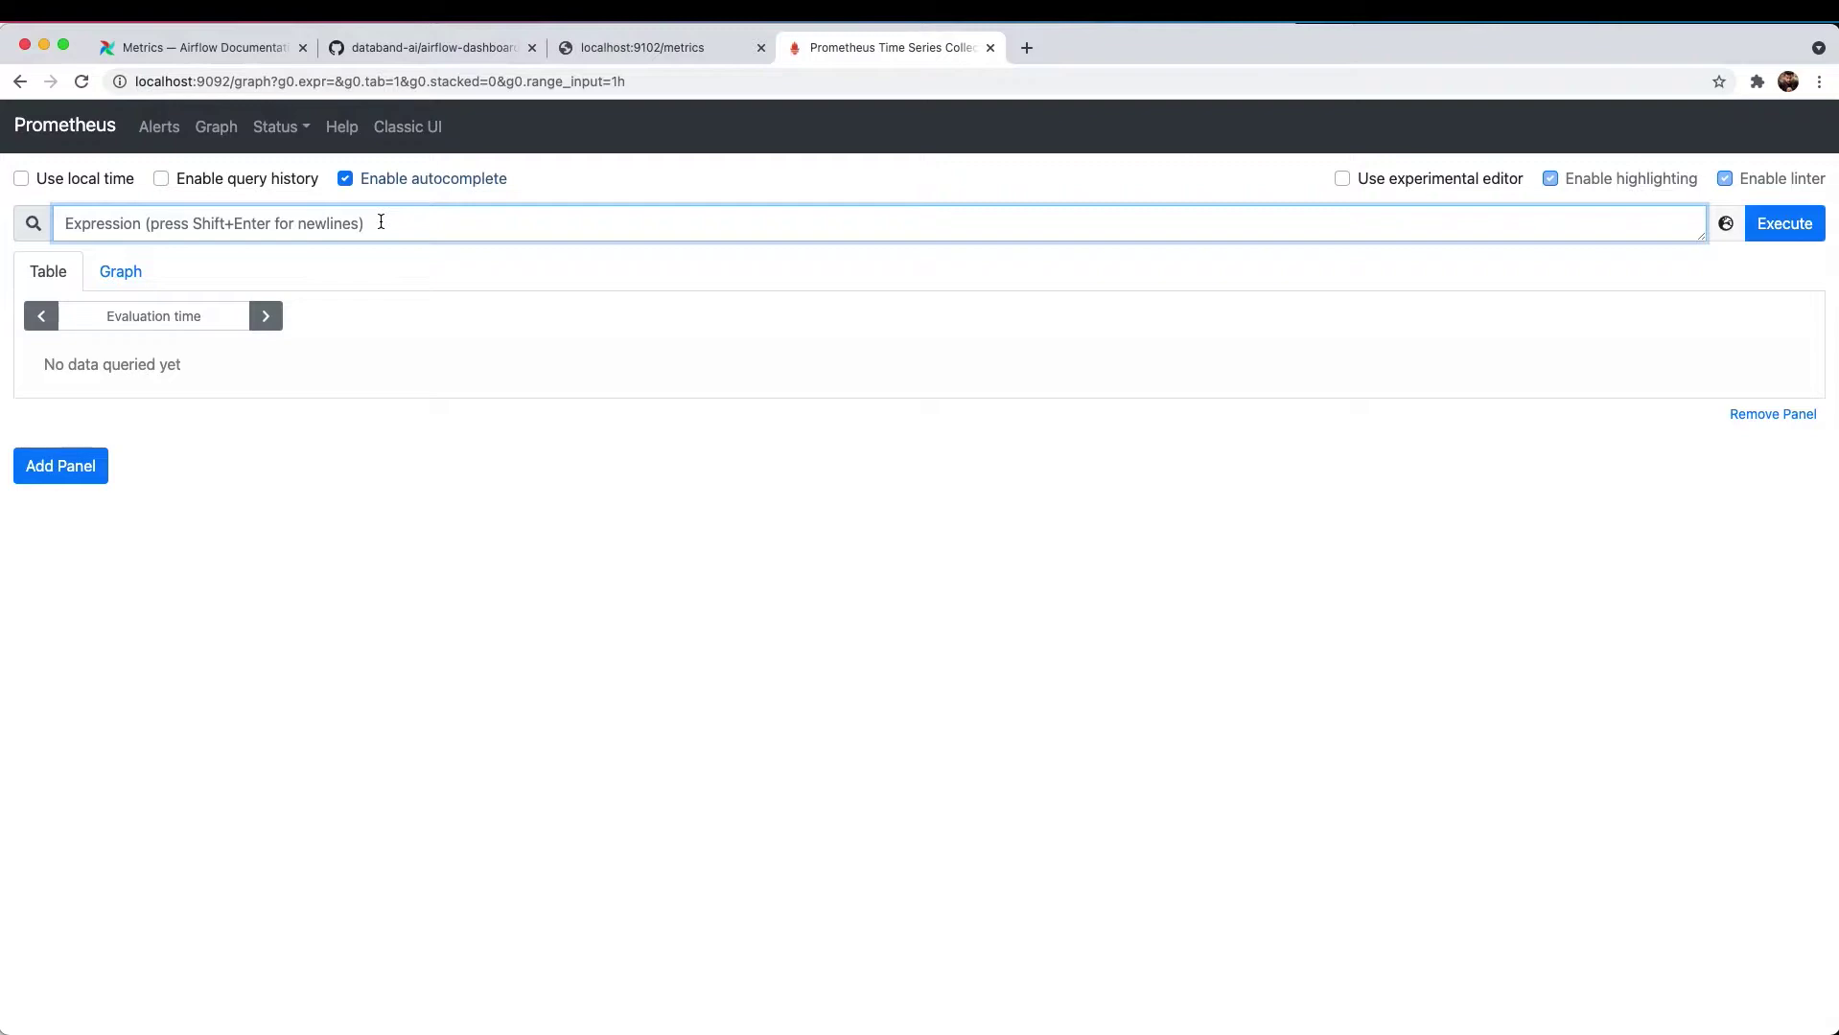
- Execute af_agg_scheduler_heartbeat and show it as a graph narrowed to 5 minutes
text(af_agg_scheduler_heartbeat)
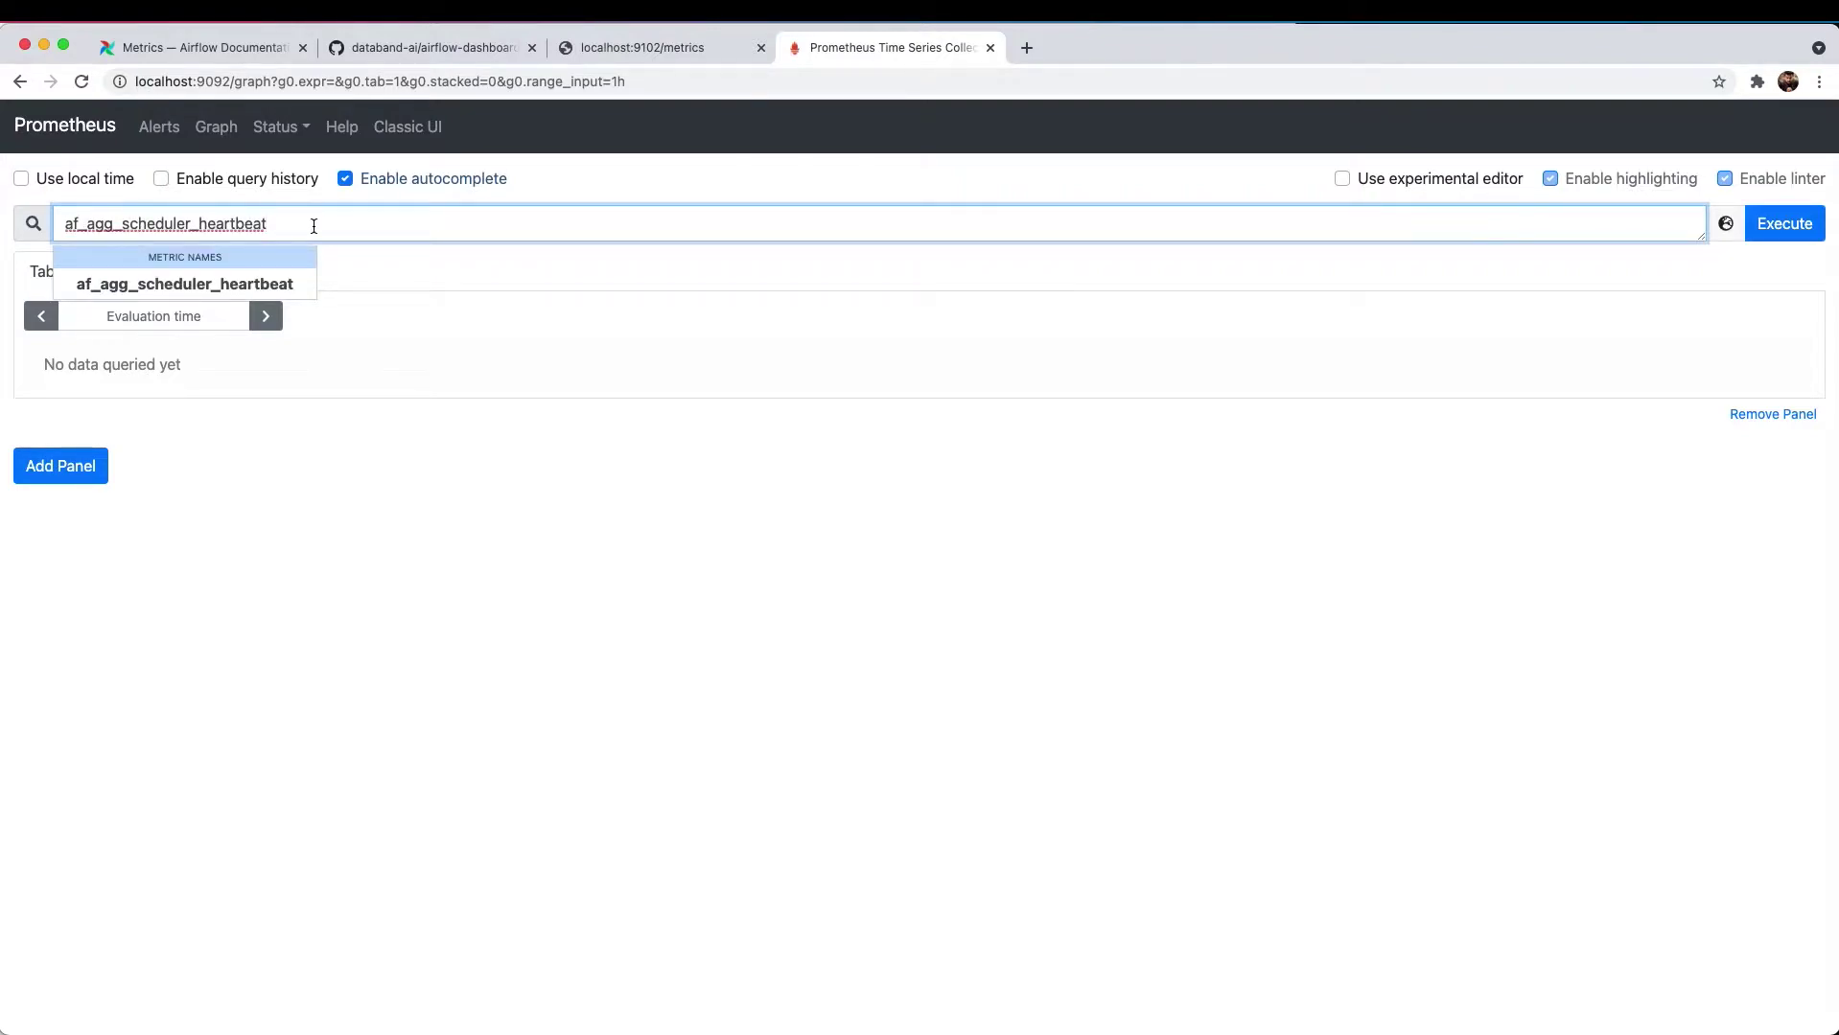
click(280, 283)
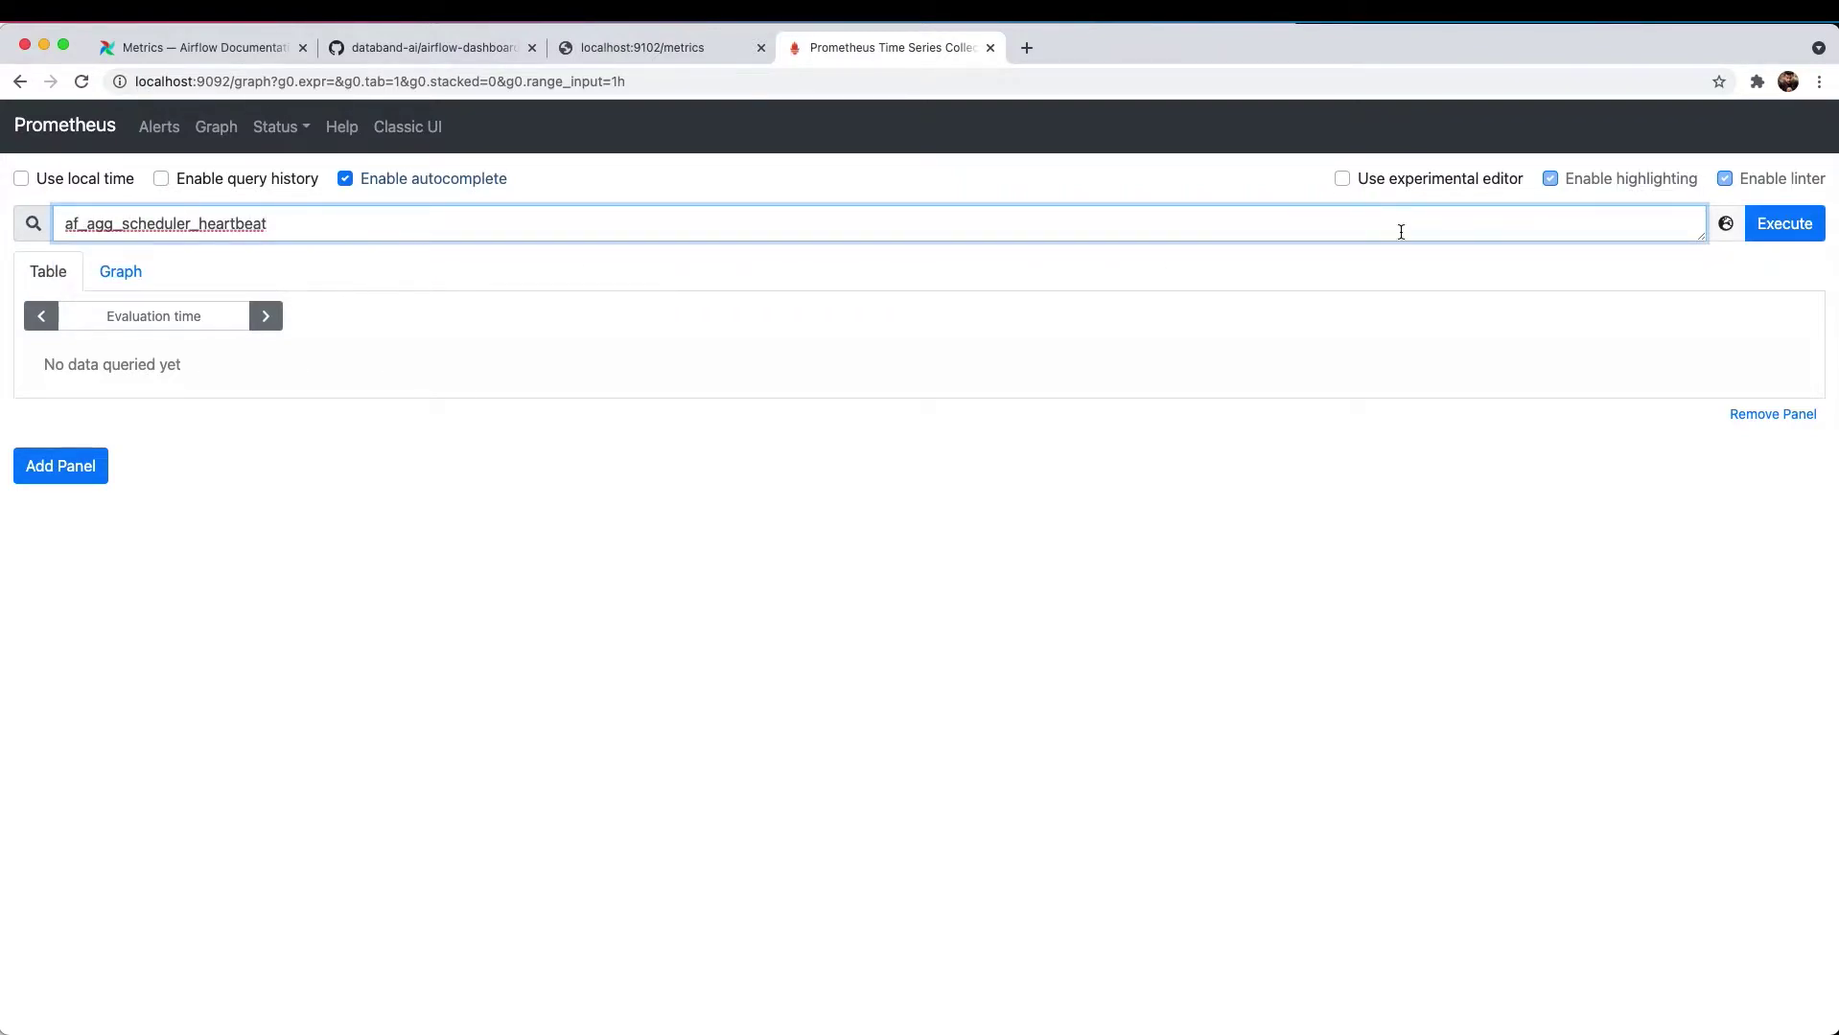
click(1779, 227)
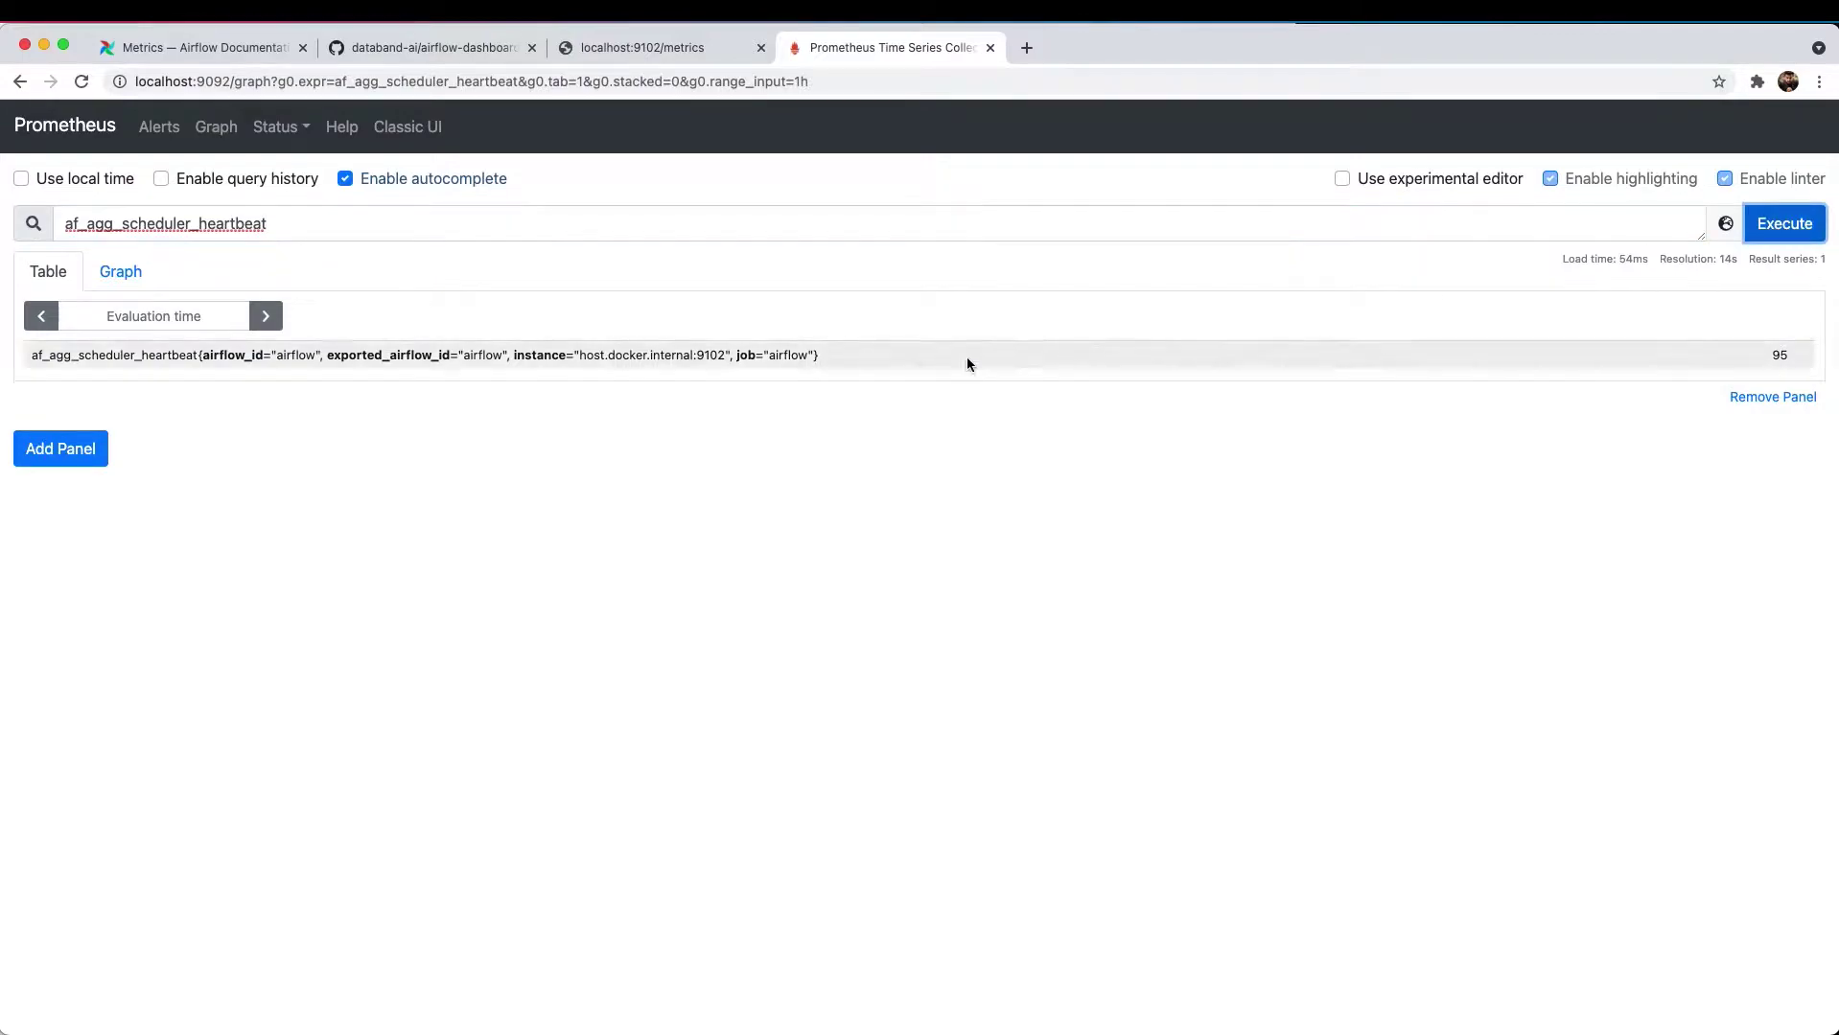
click(121, 271)
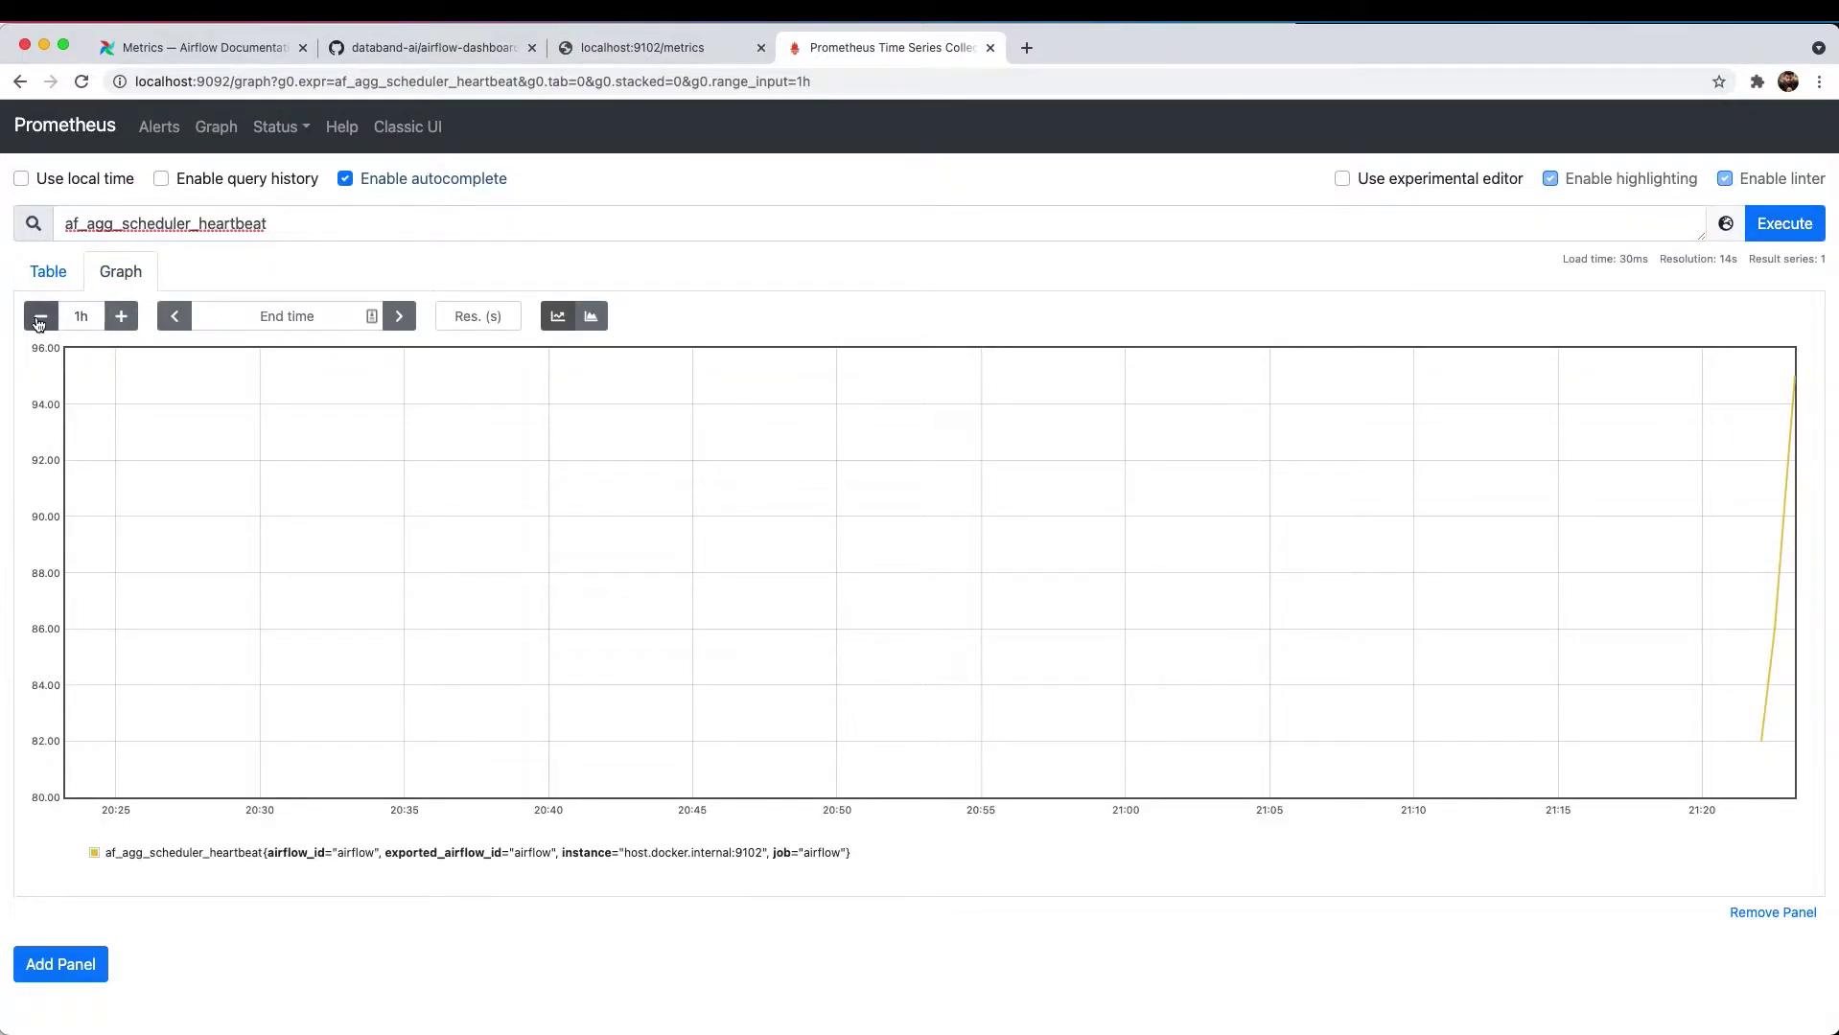
click(37, 323)
click(37, 323)
click(36, 323)
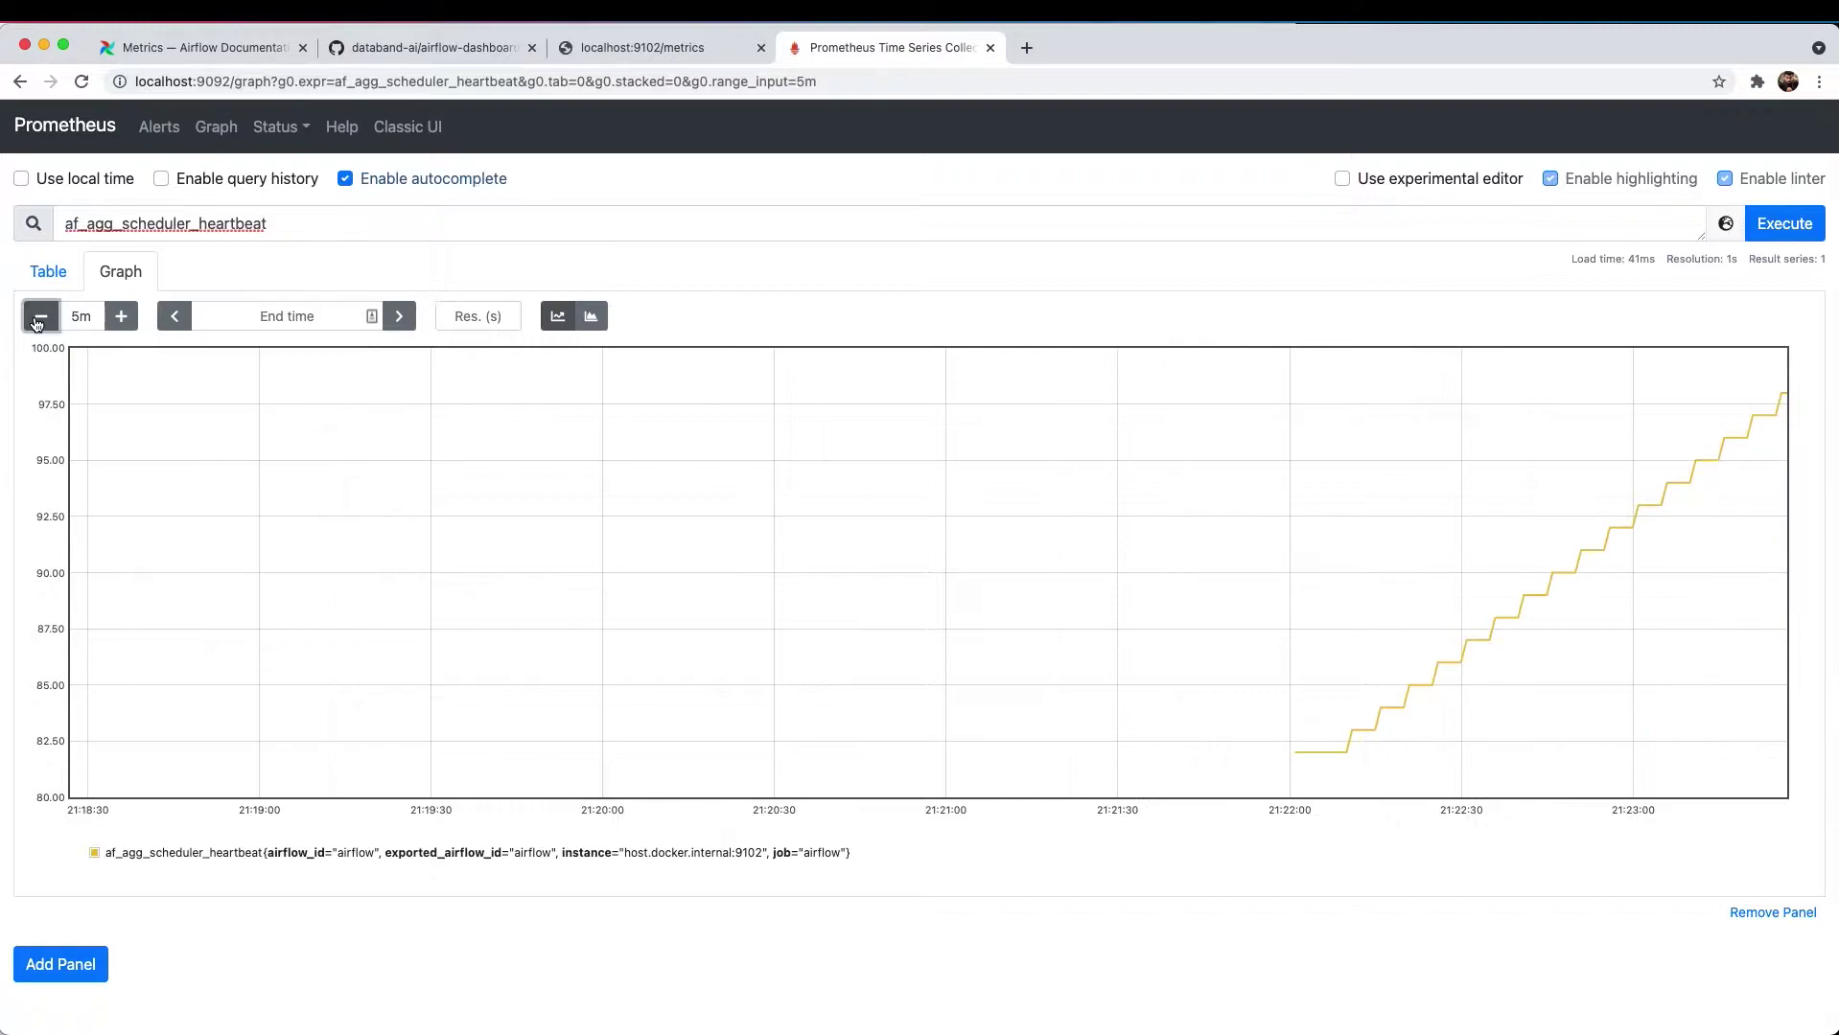
click(36, 323)
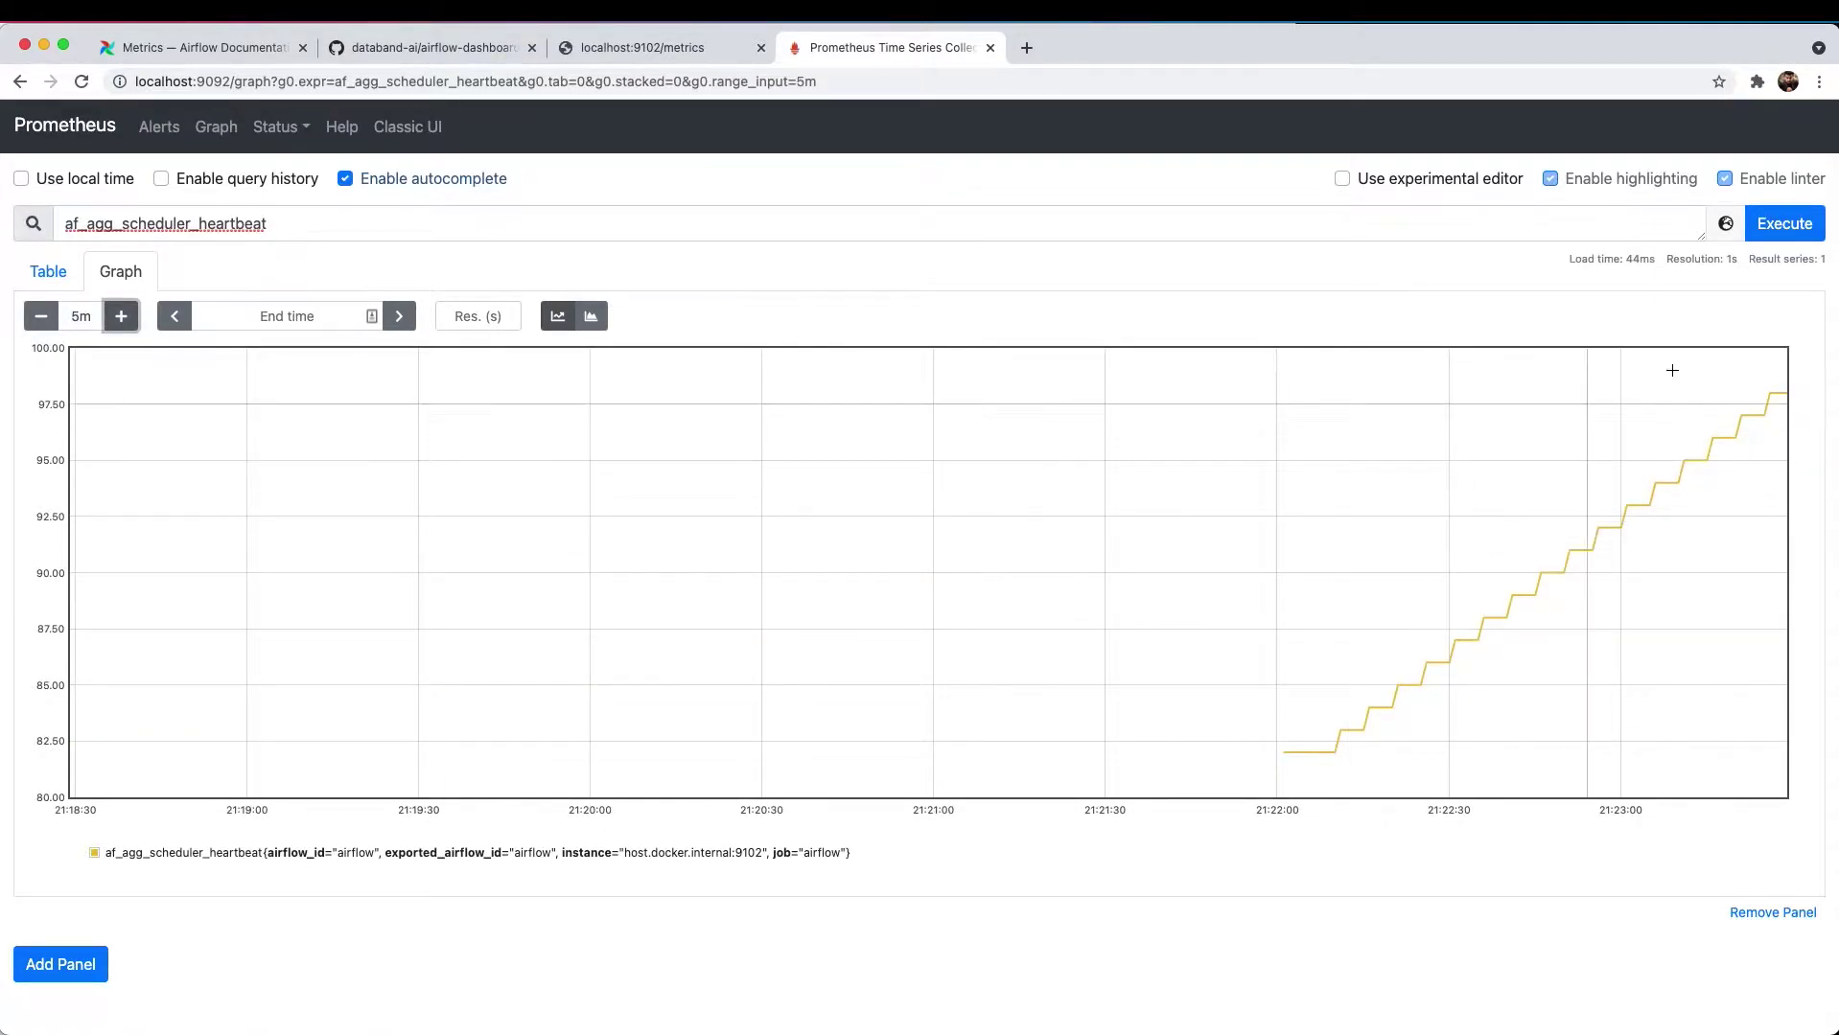
key(super+Tab)
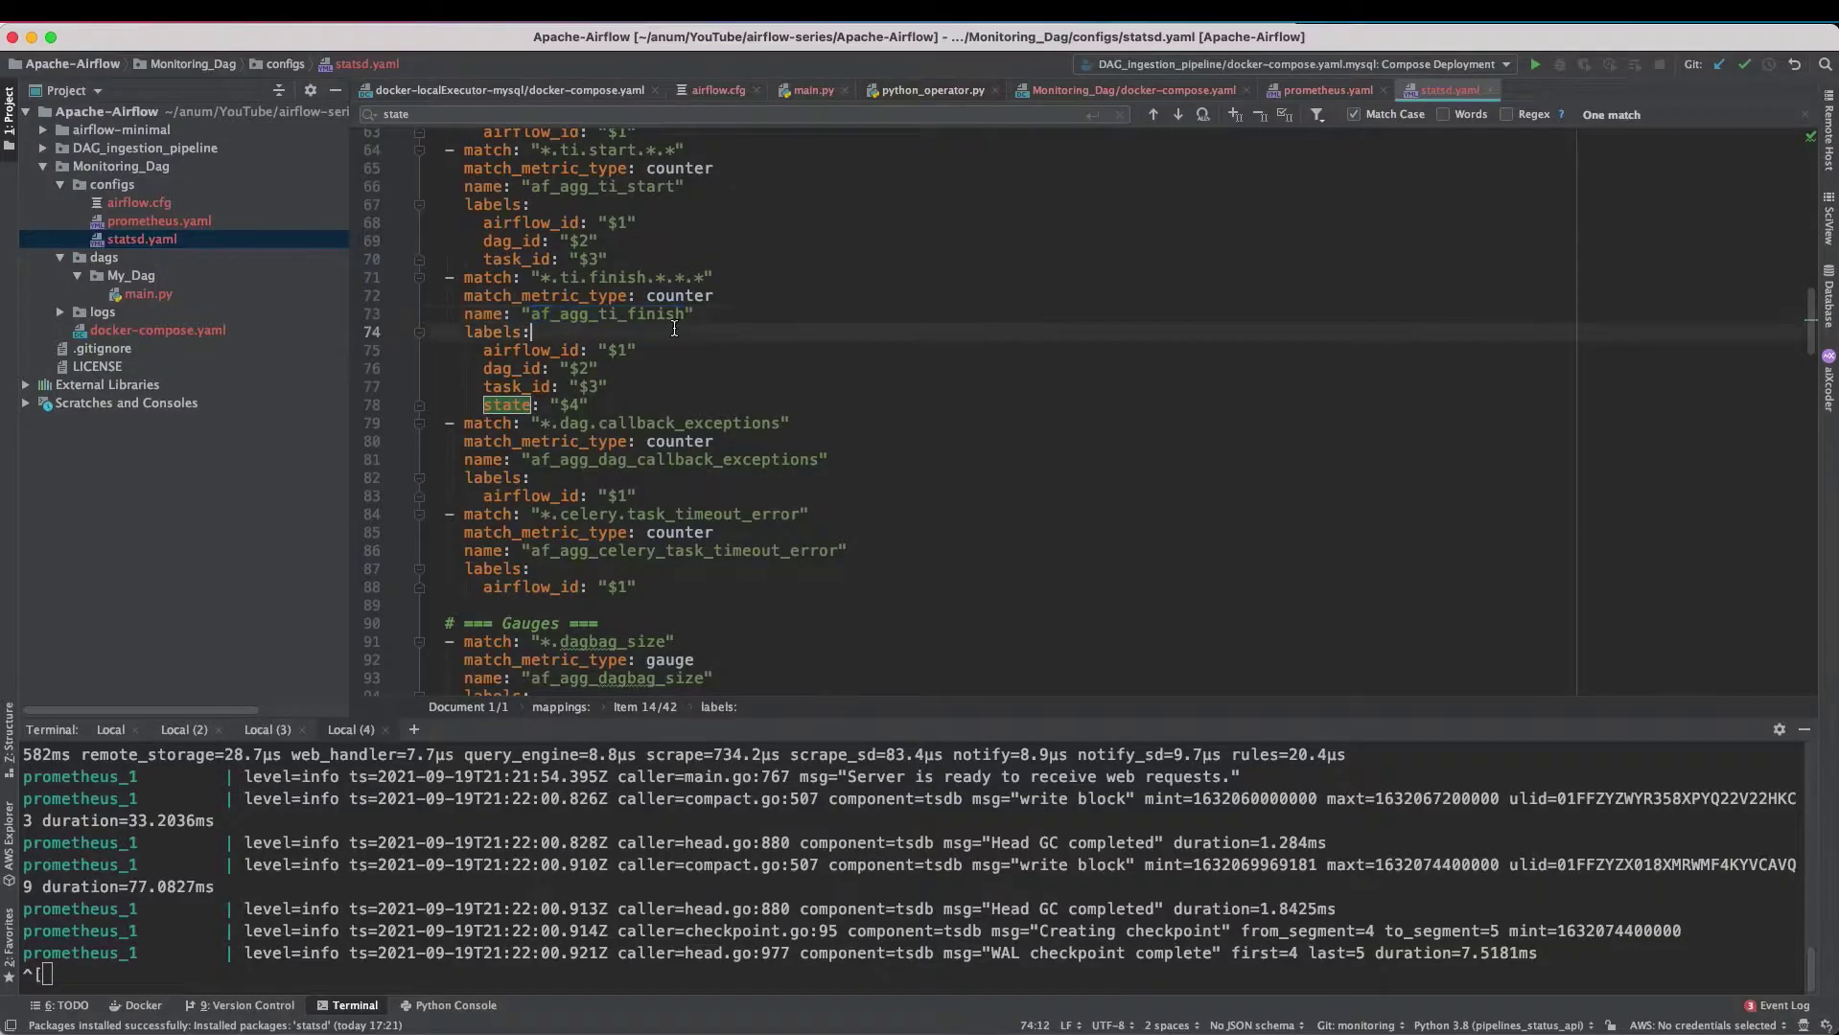
- Copy af_agg_ti_finish from statsd.yaml and execute it as the Prometheus query
double_click(607, 313)
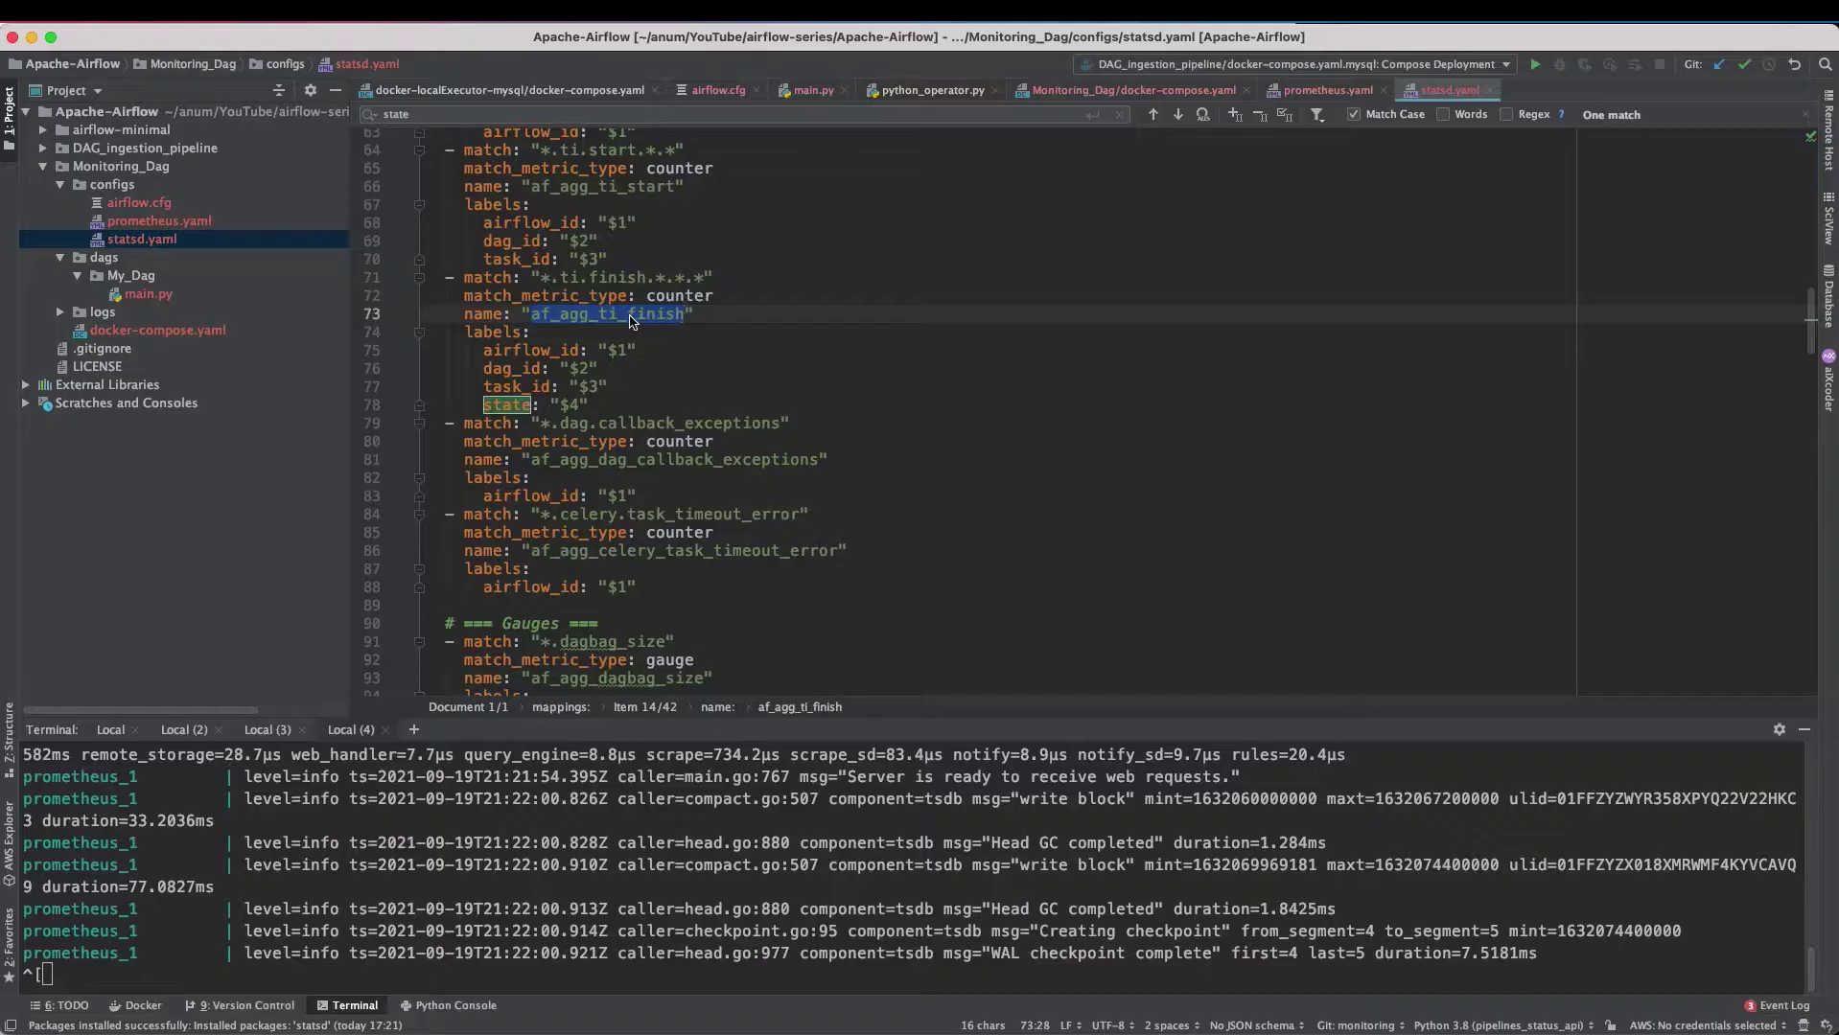
key(super+c)
key(super+Tab)
click(285, 221)
key(super+v)
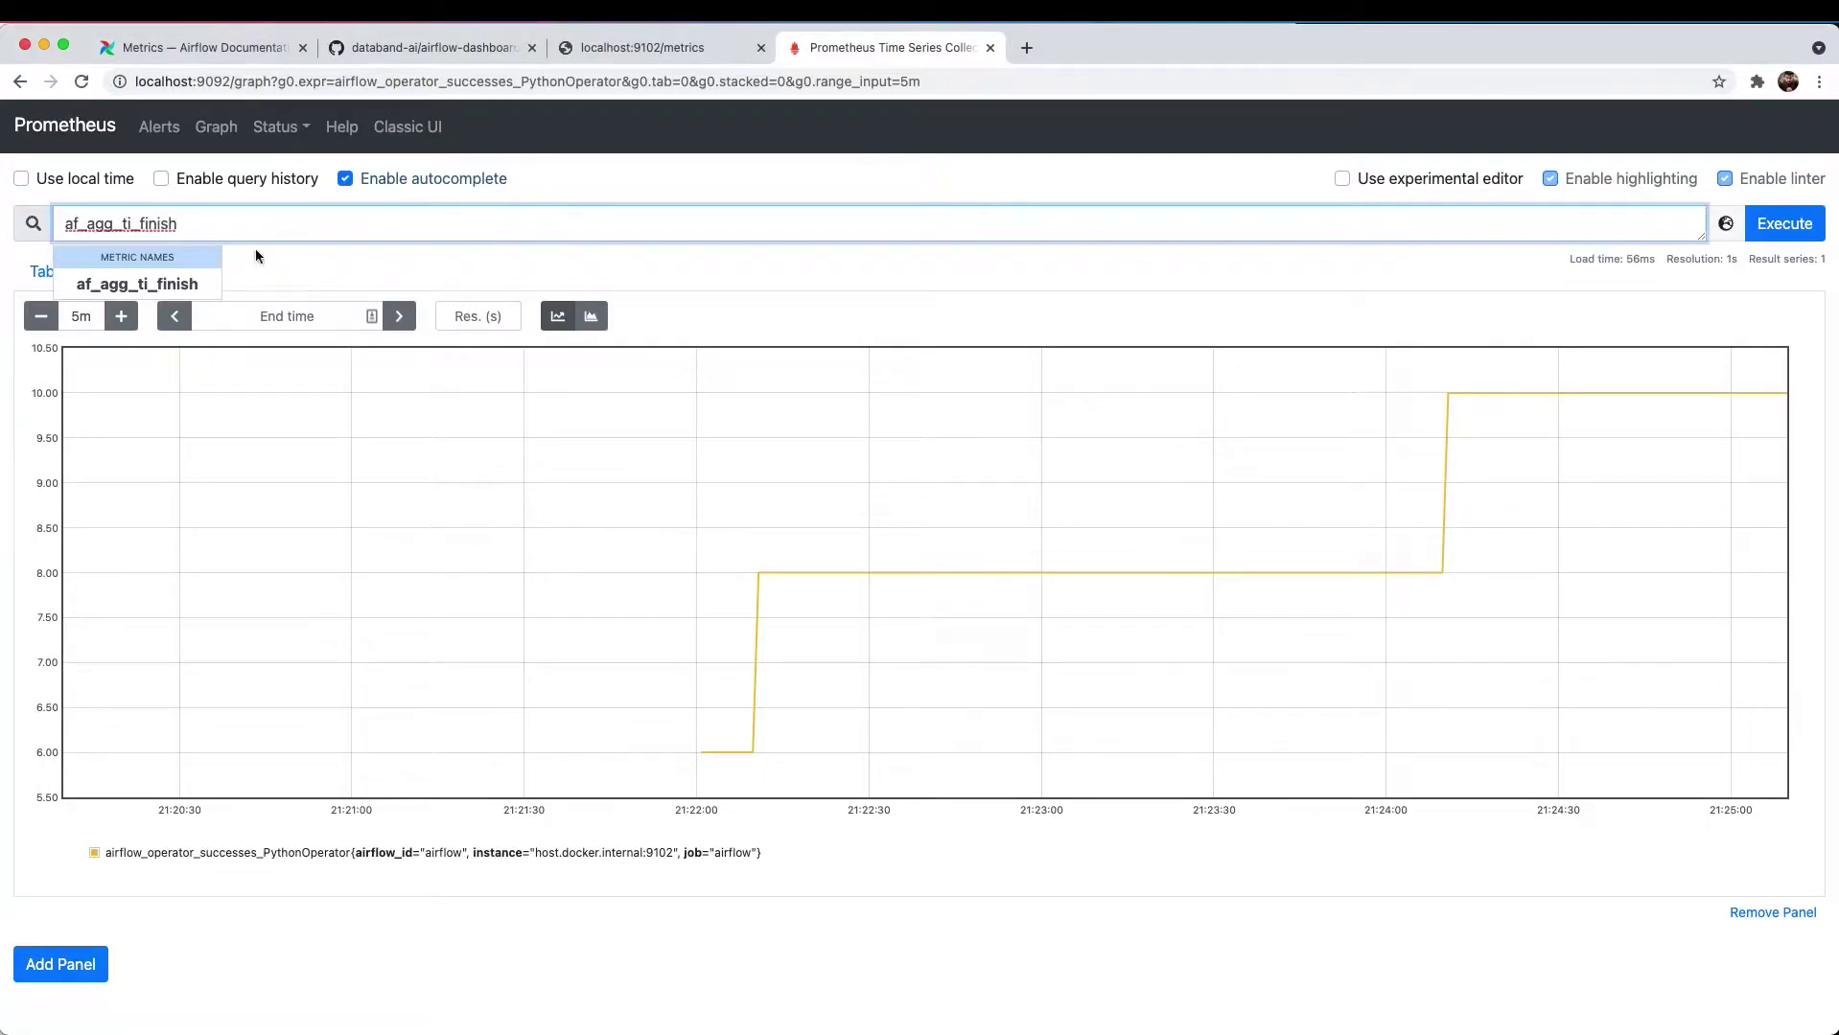
key(Escape)
click(1792, 218)
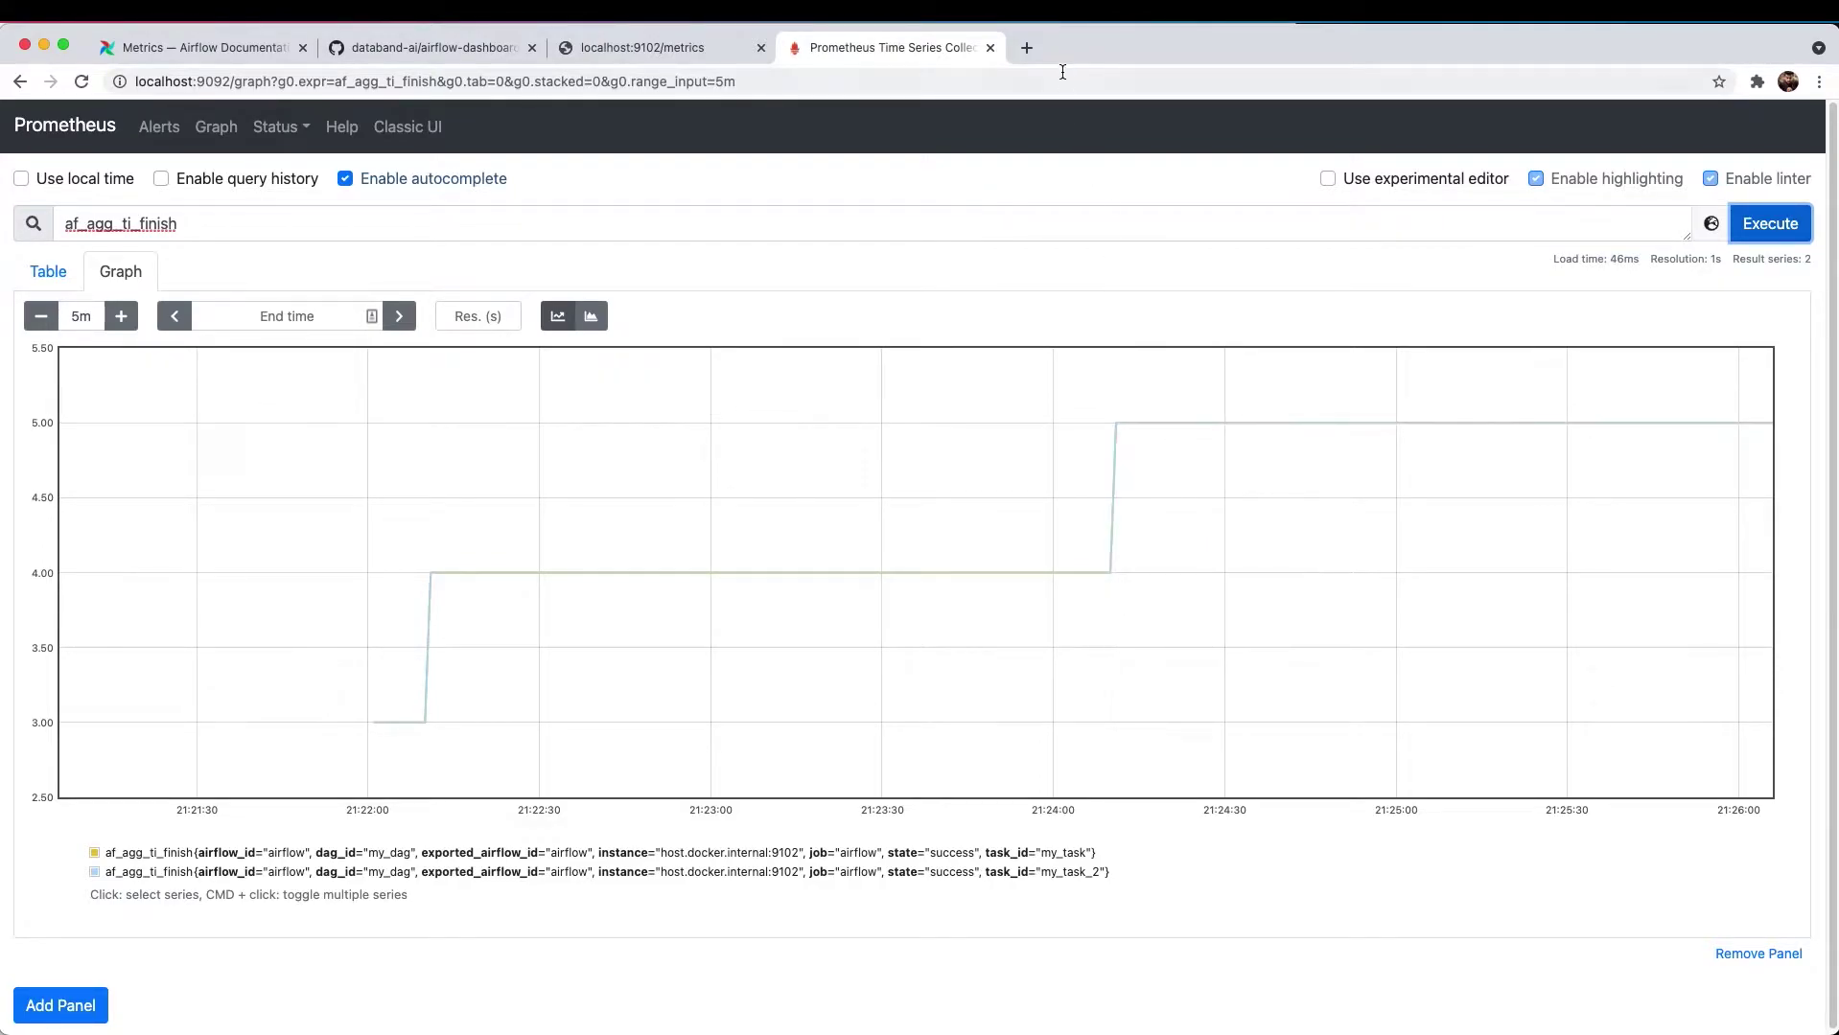
click(1026, 47)
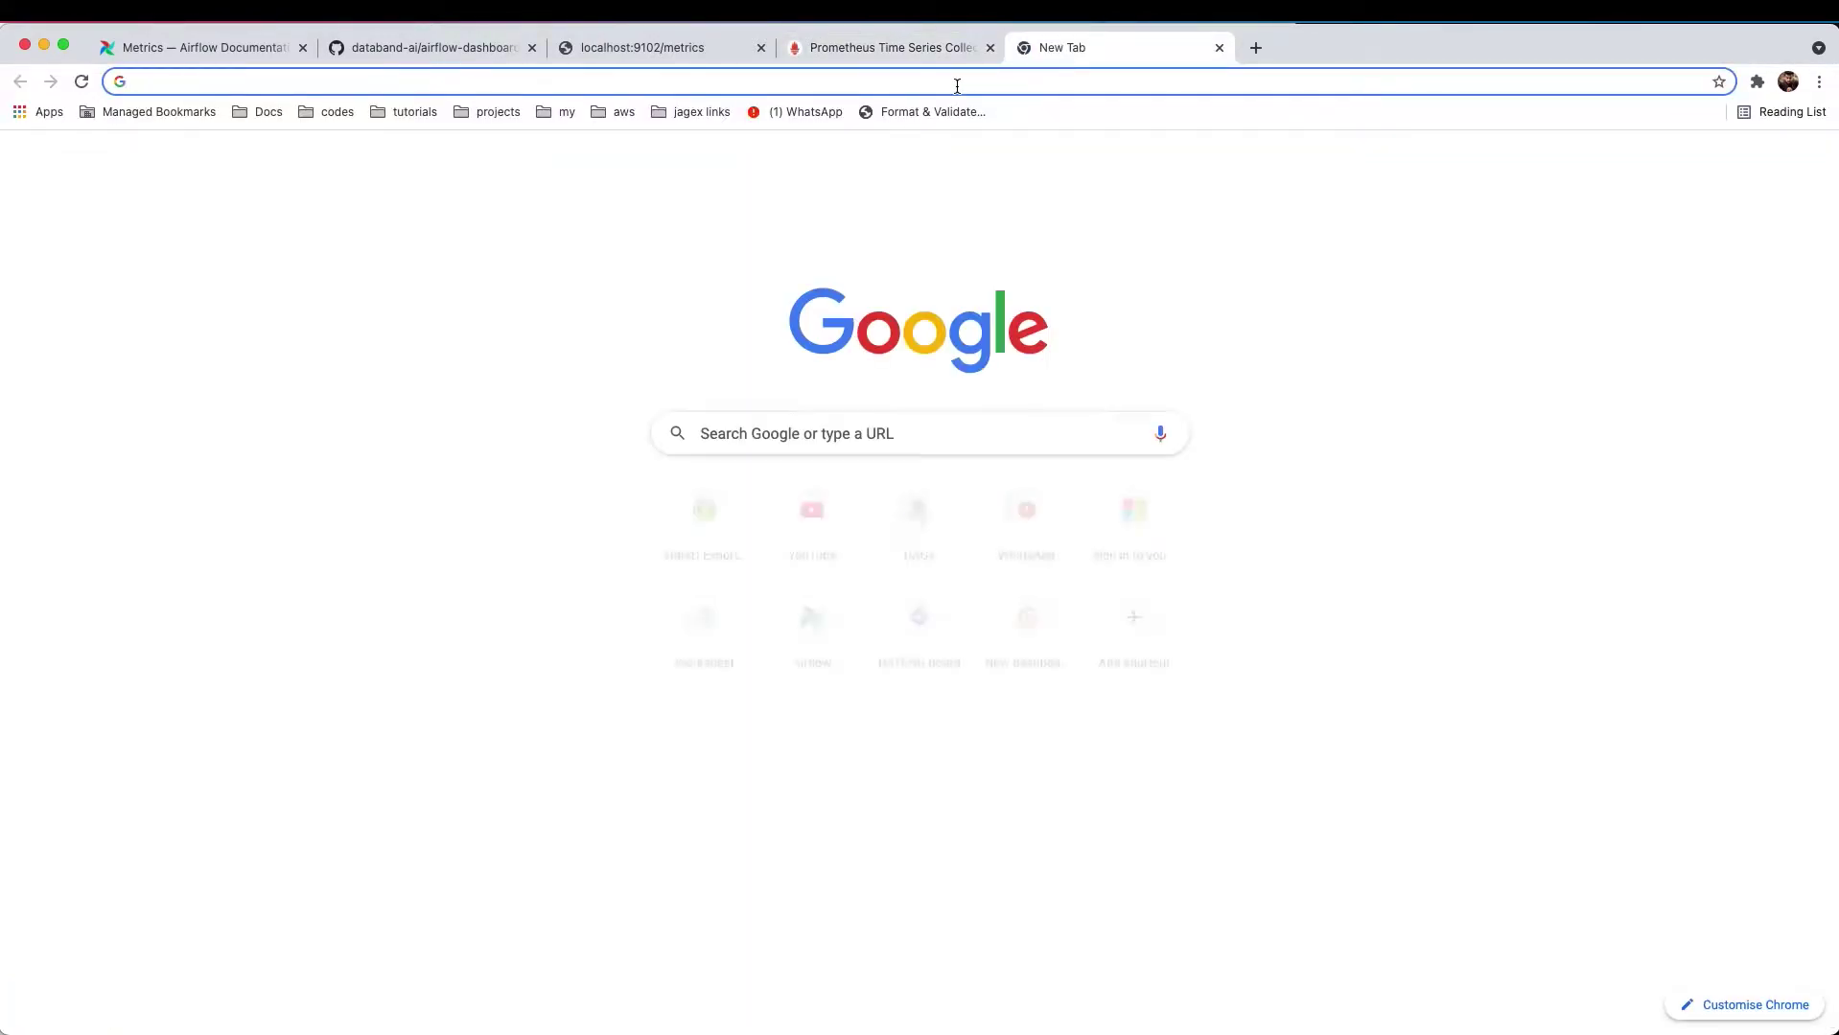
- Sign in to Airflow at localhost:8081, view my_dag's run tree, then return to Prometheus
text(localhost:8081)
key(Return)
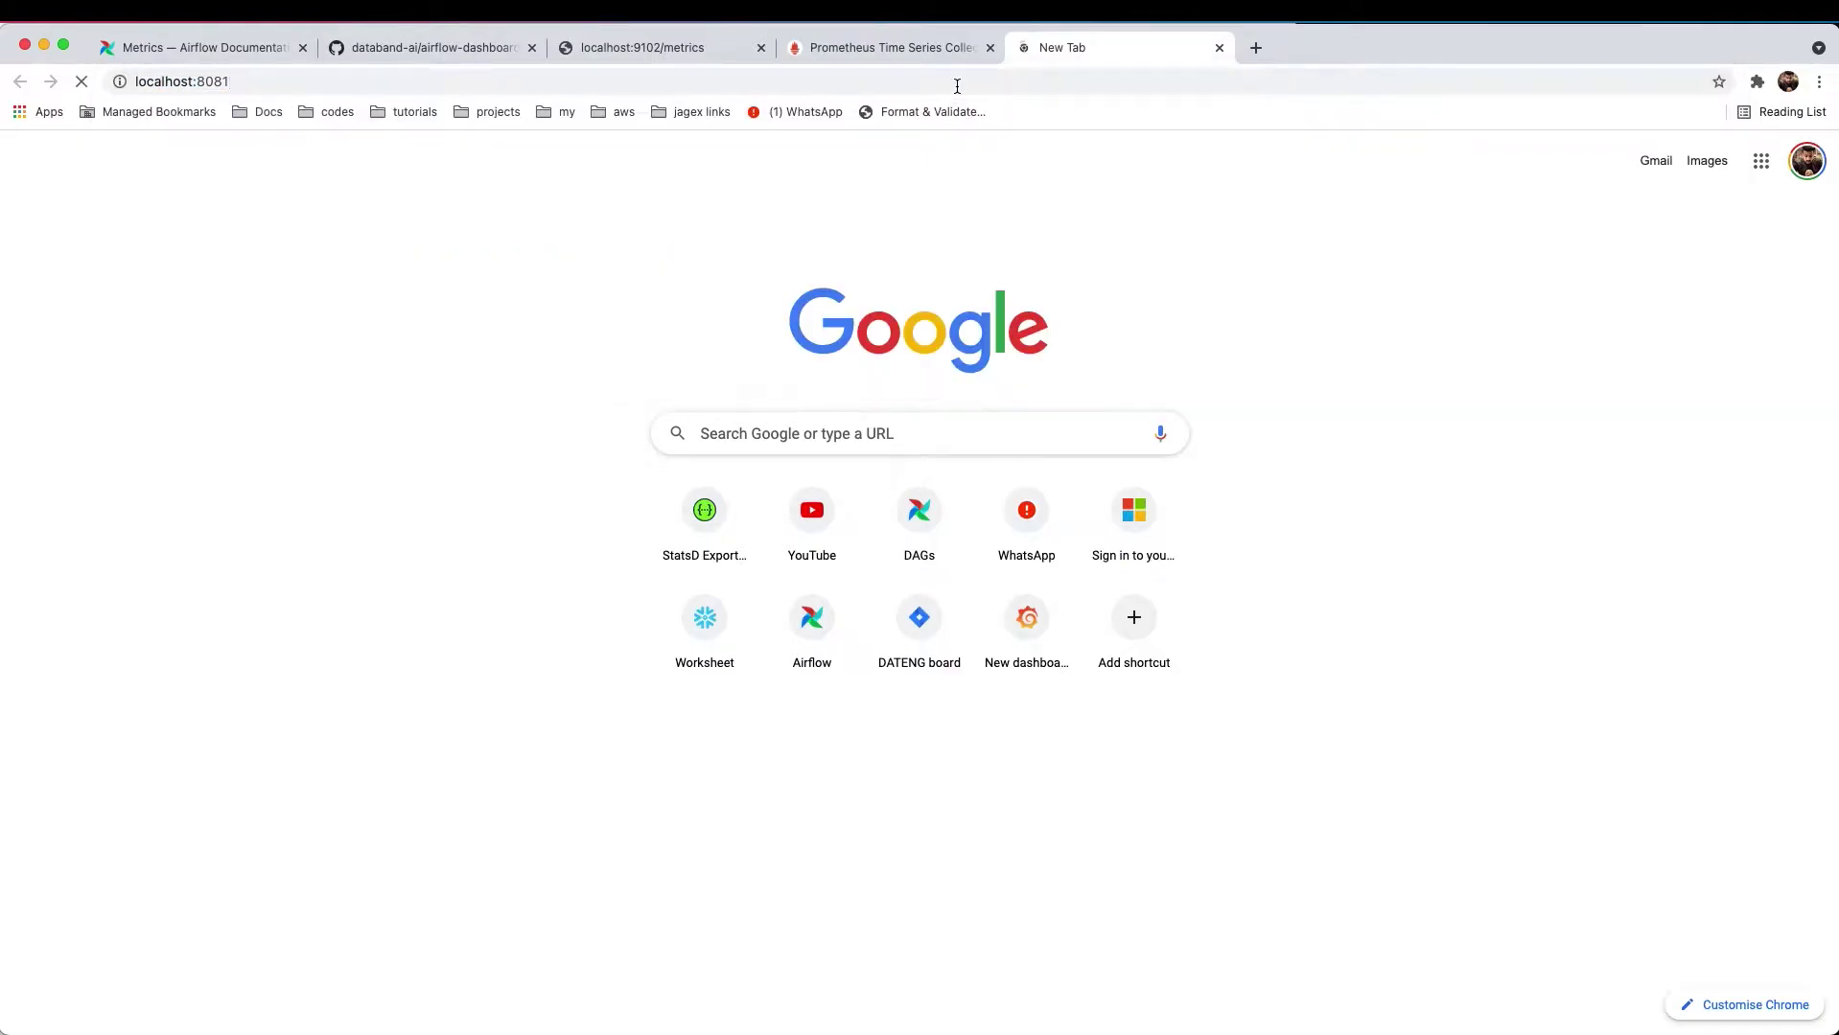
click(730, 363)
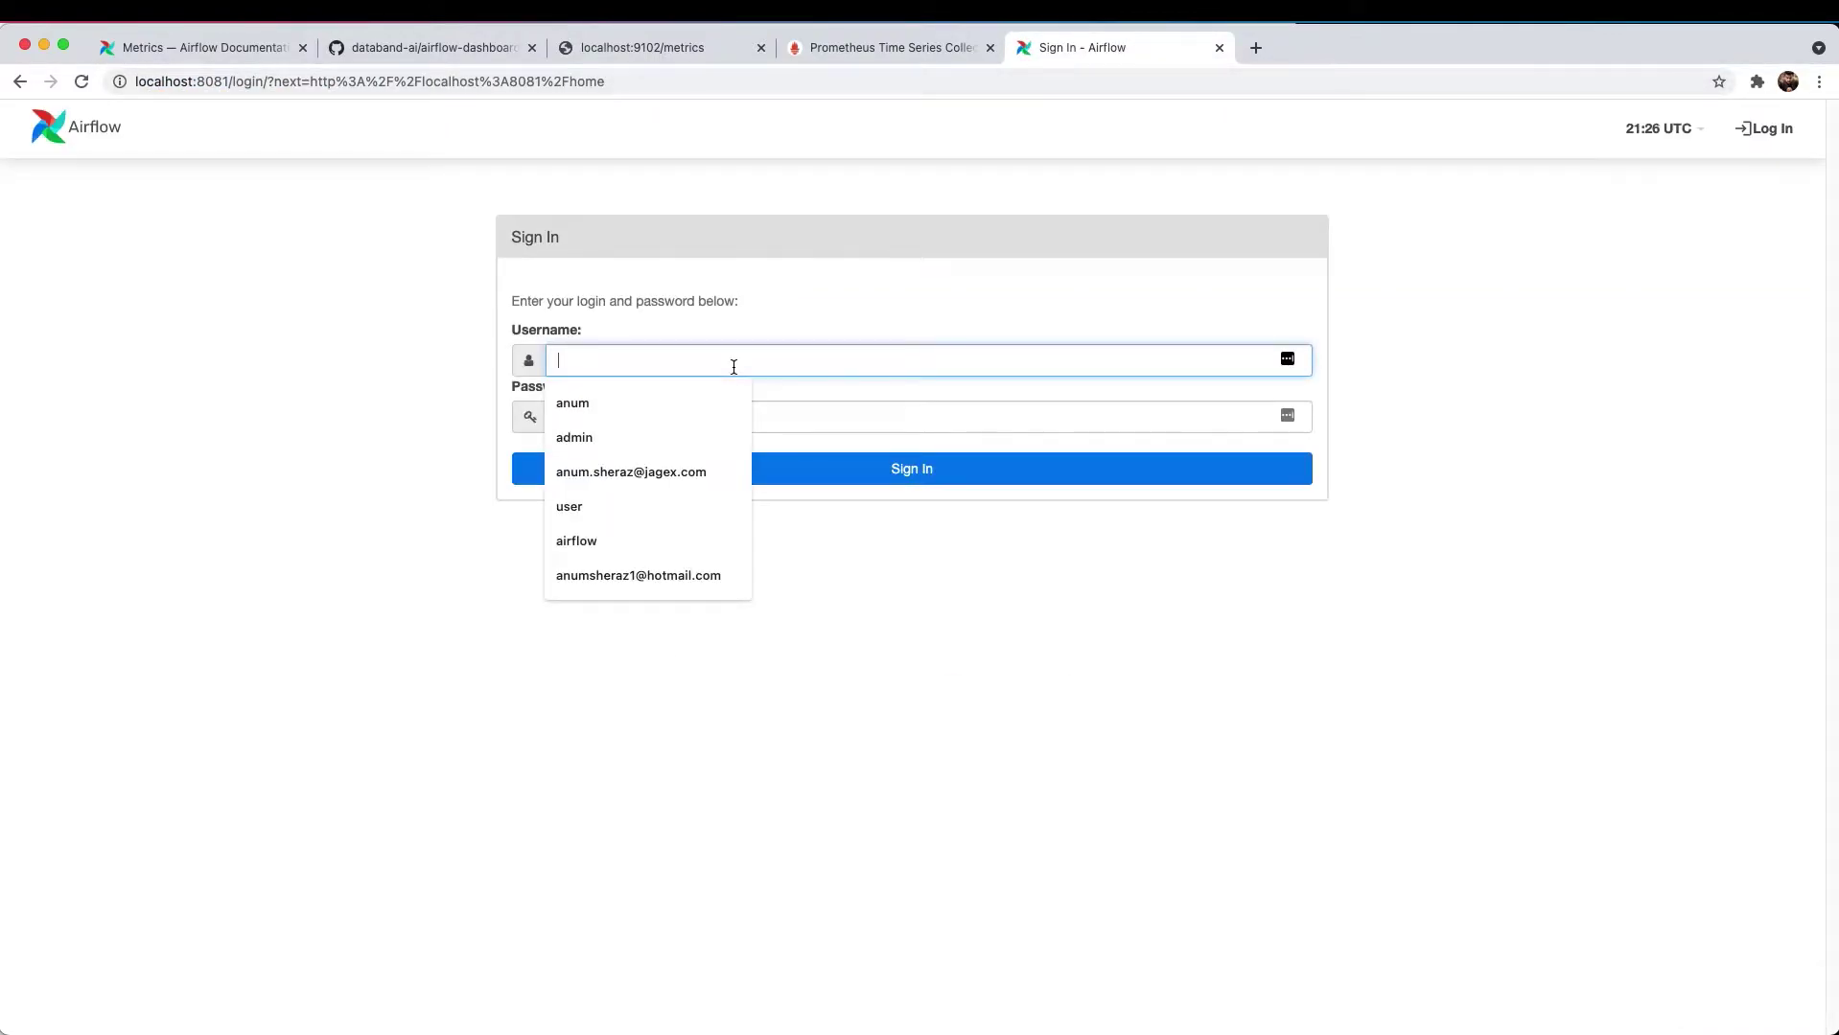
text(admin)
key(Tab)
text(admin)
key(Return)
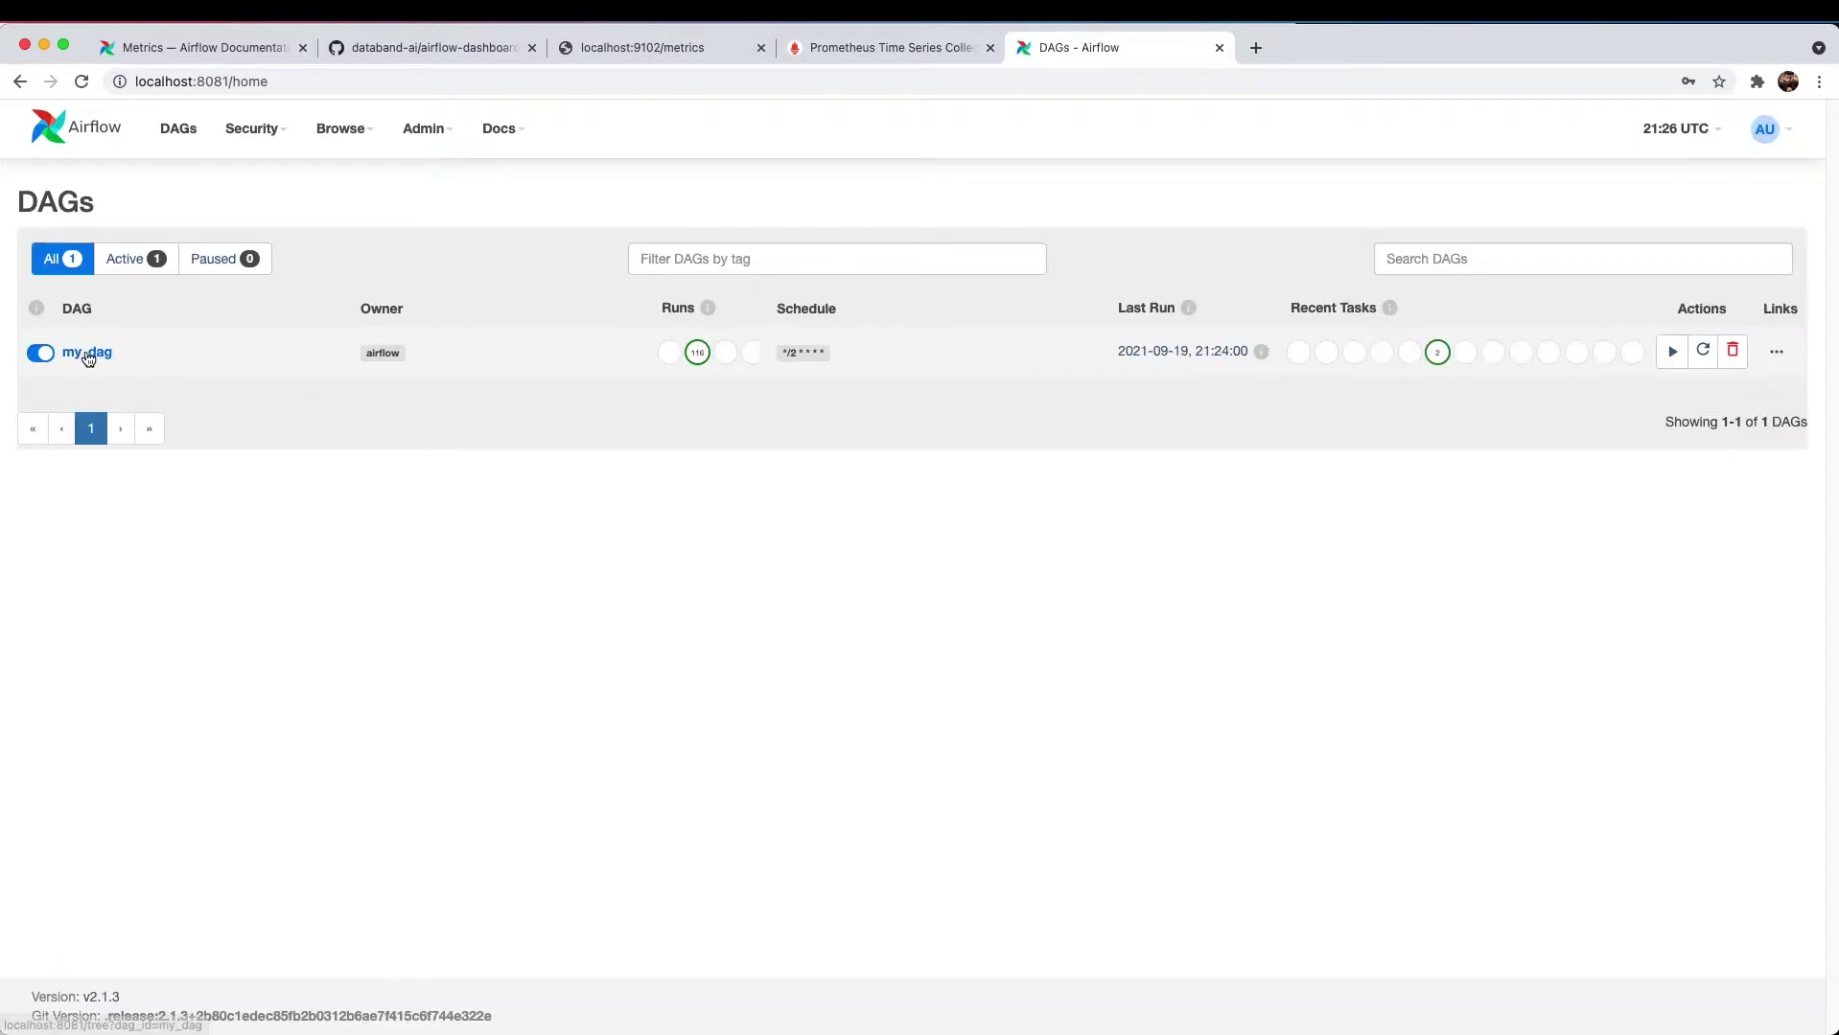
click(87, 353)
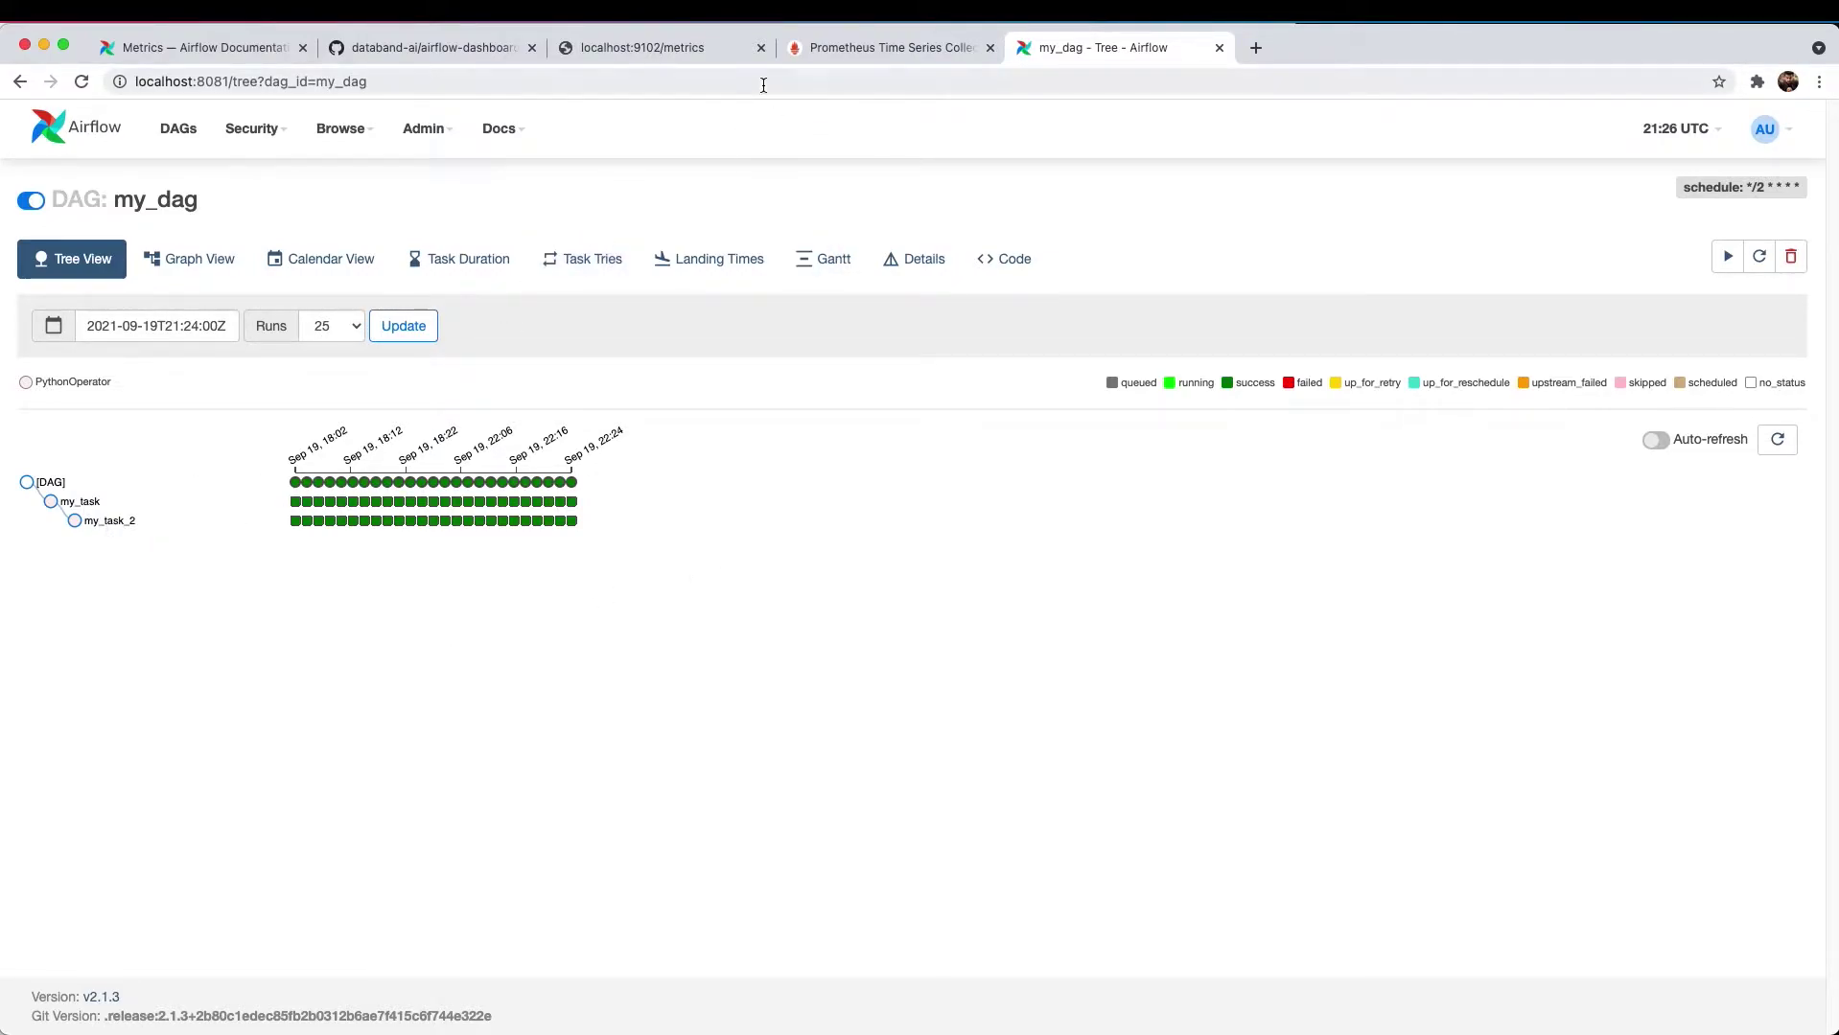
click(838, 43)
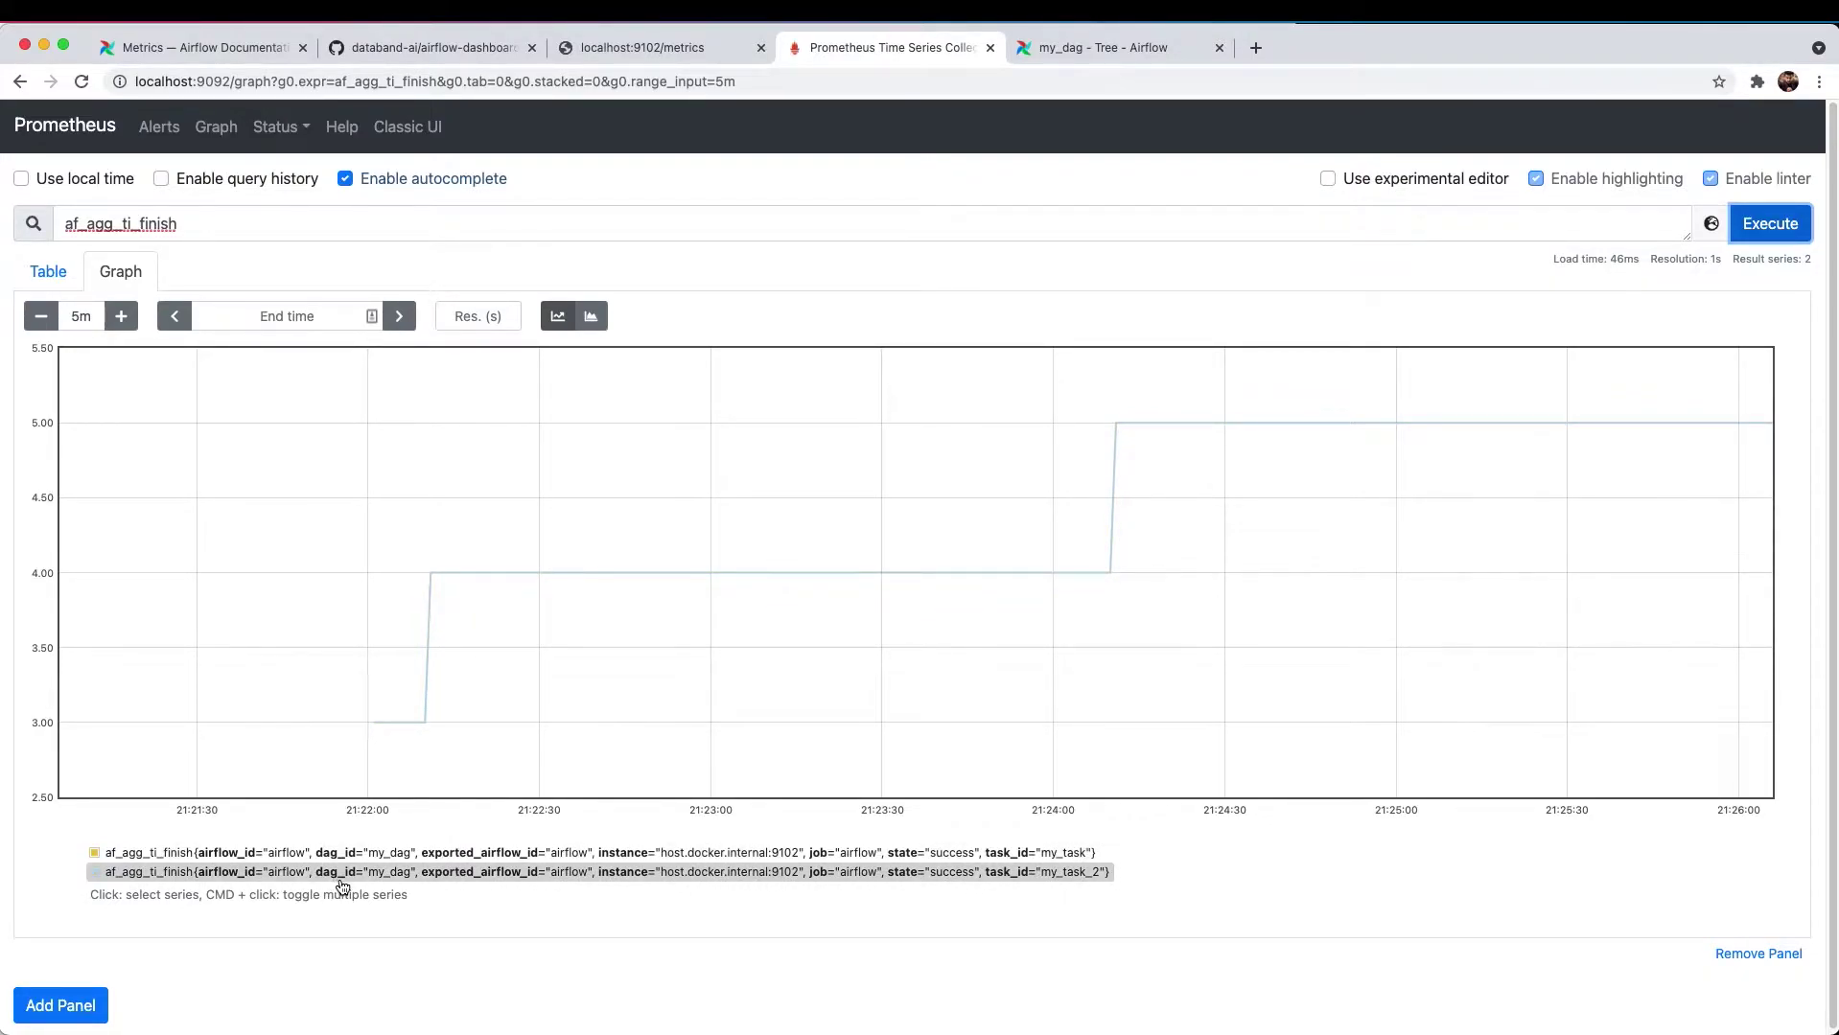
key(super+Tab)
click(617, 404)
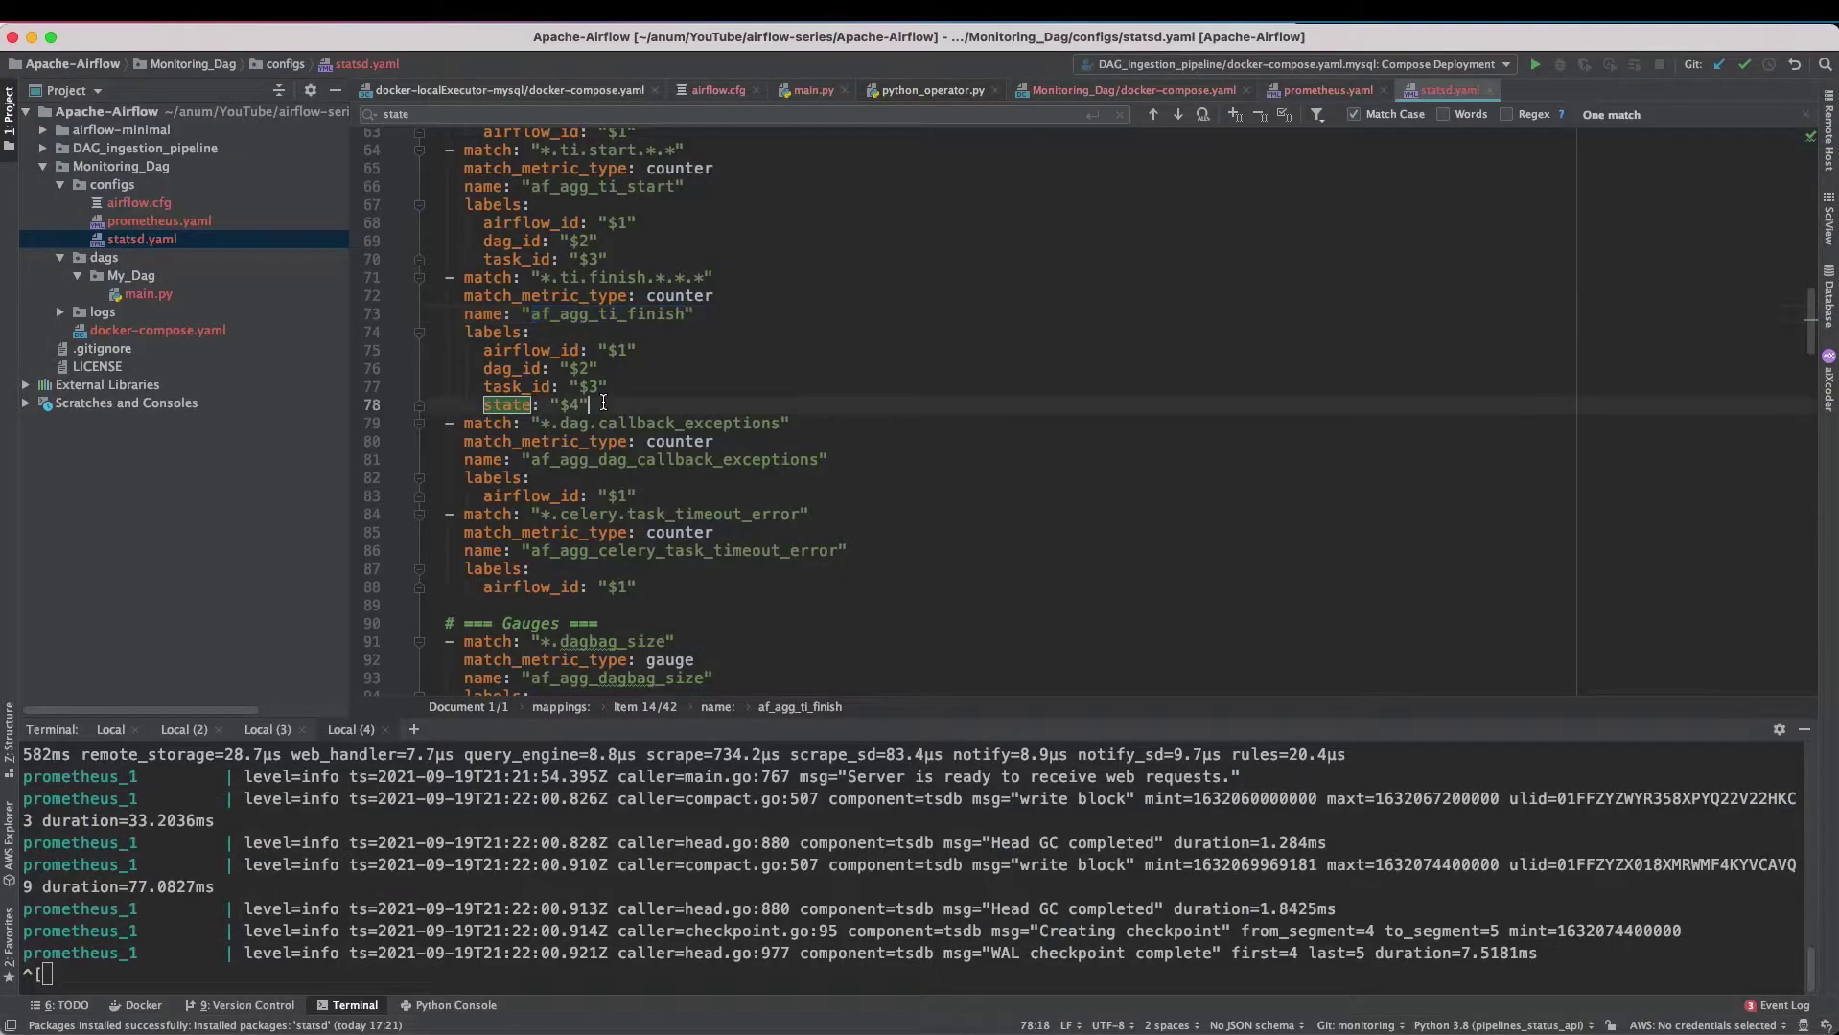
drag(616, 404, 400, 350)
click(580, 357)
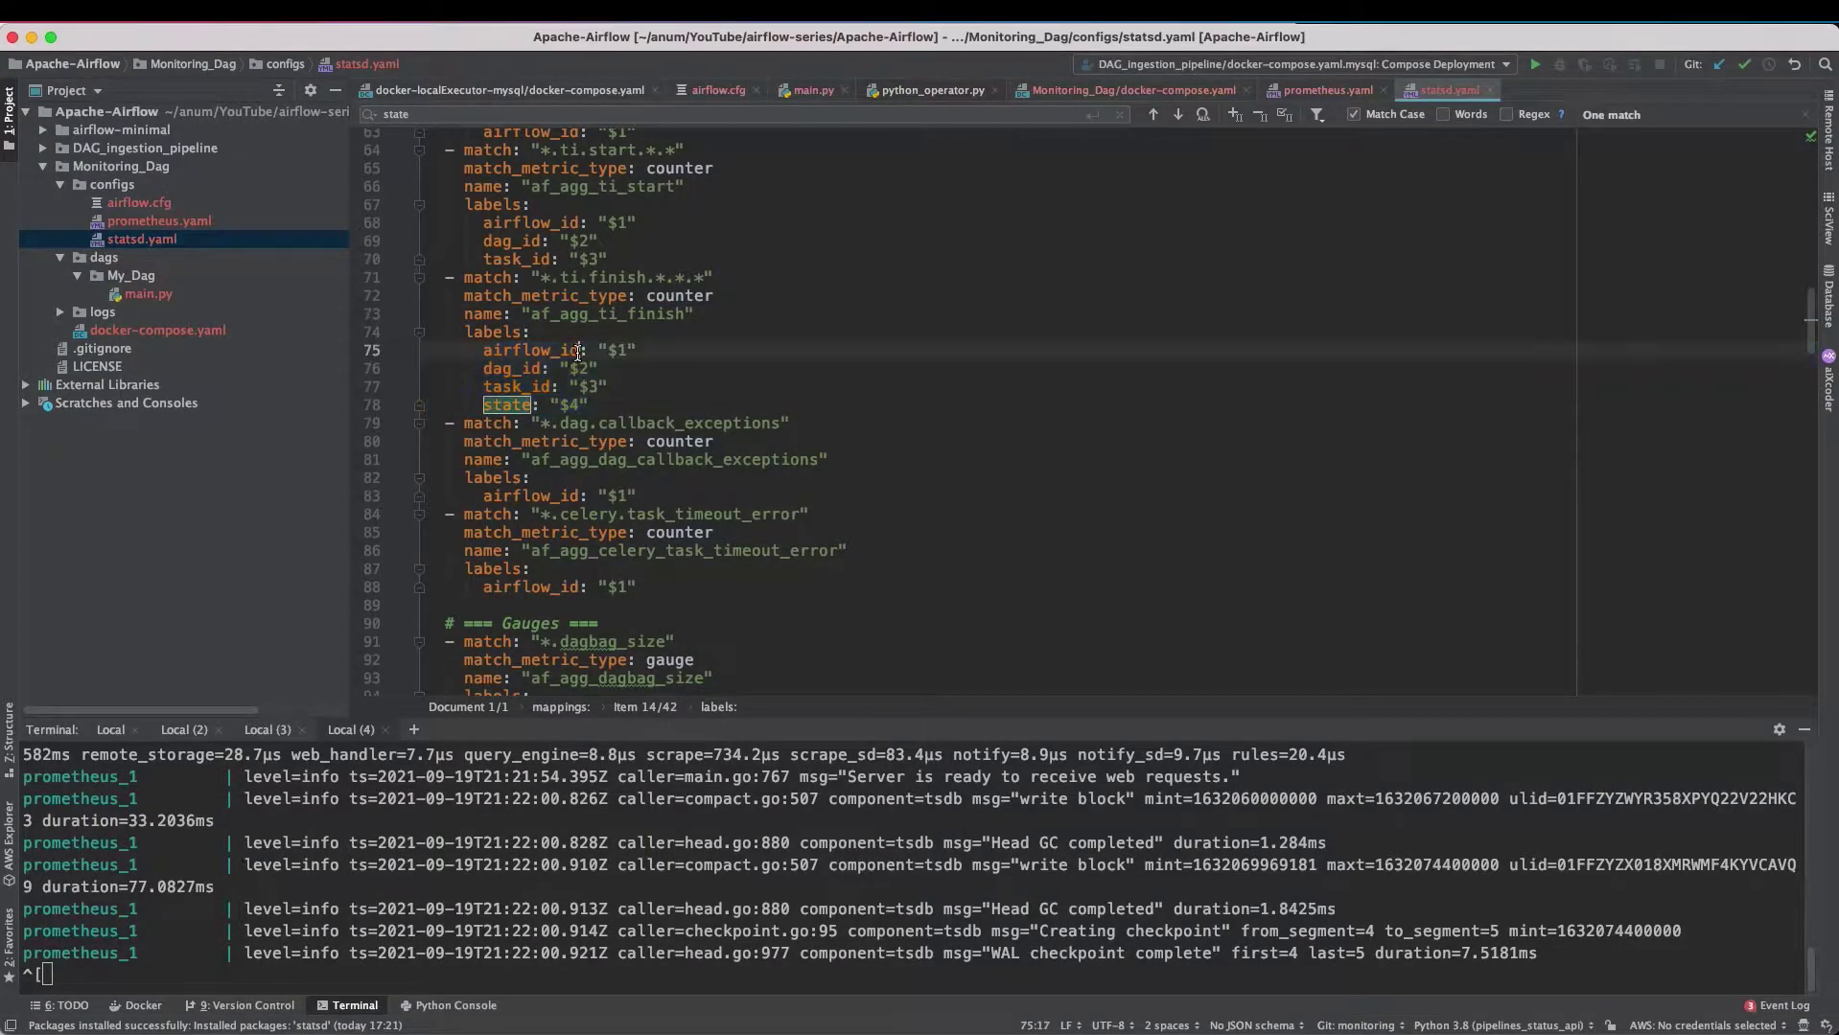
click(522, 374)
click(587, 407)
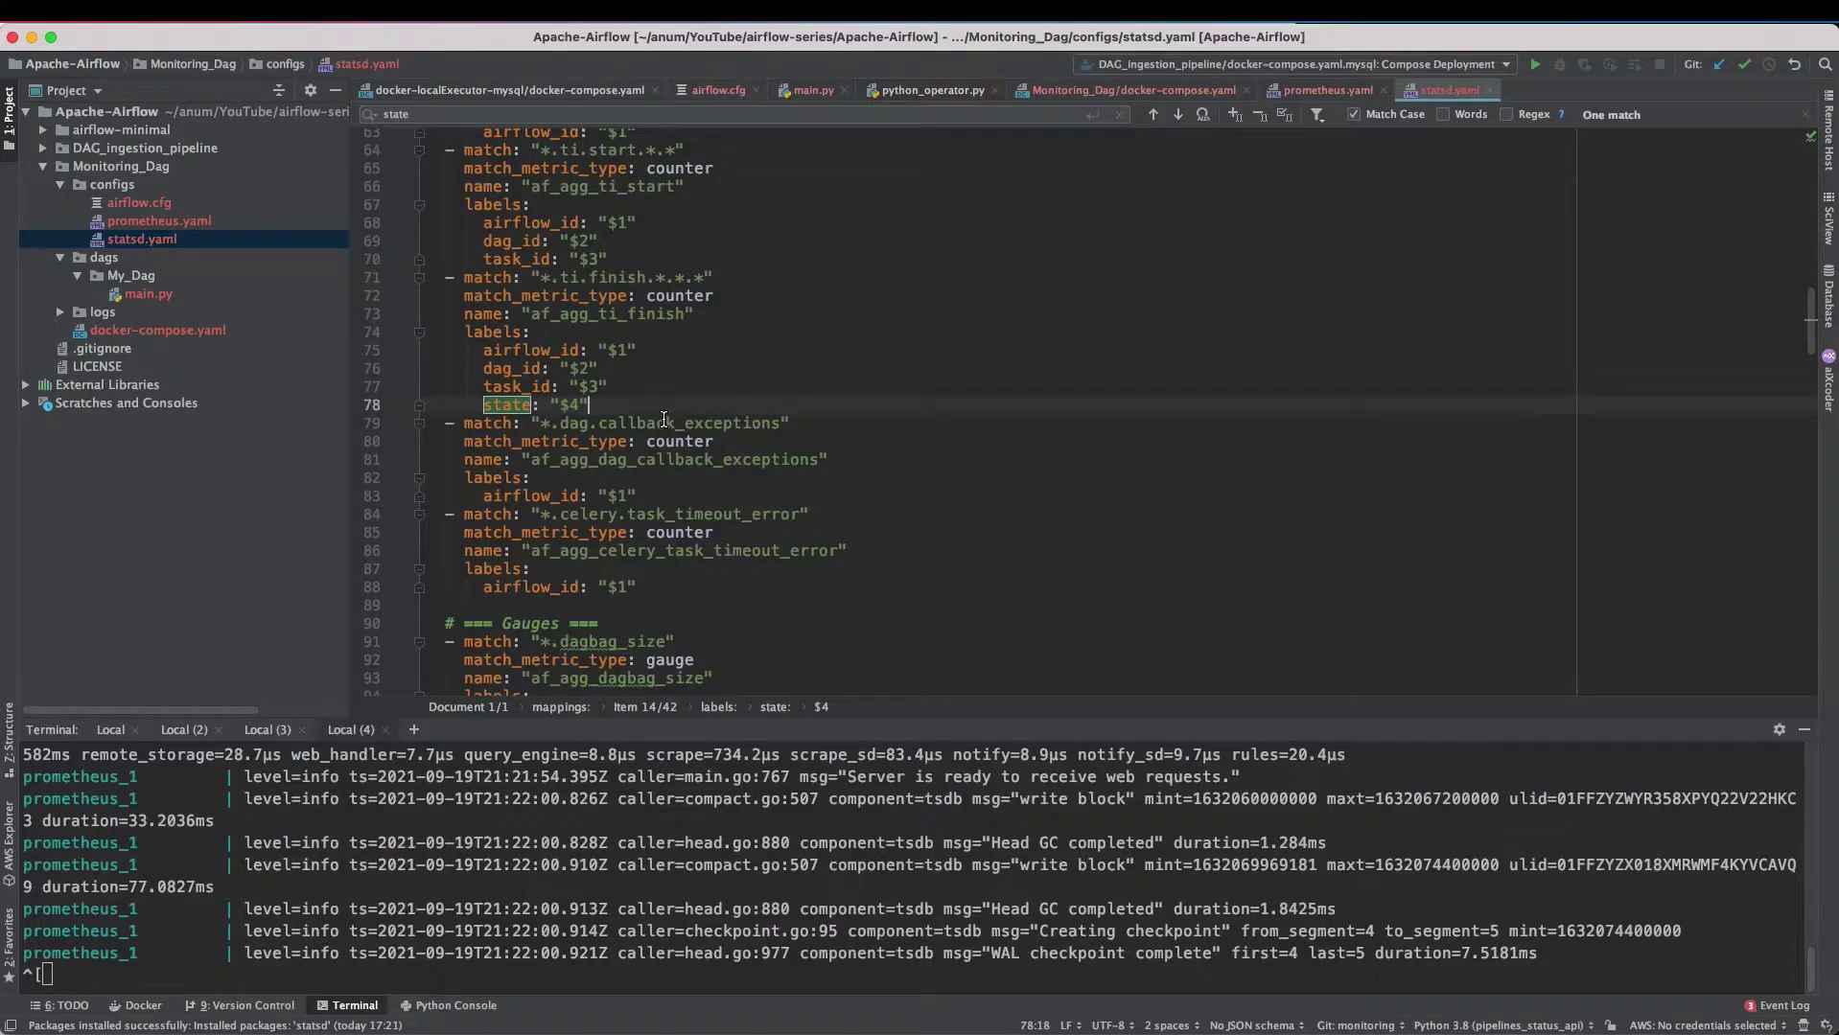
key(super+Tab)
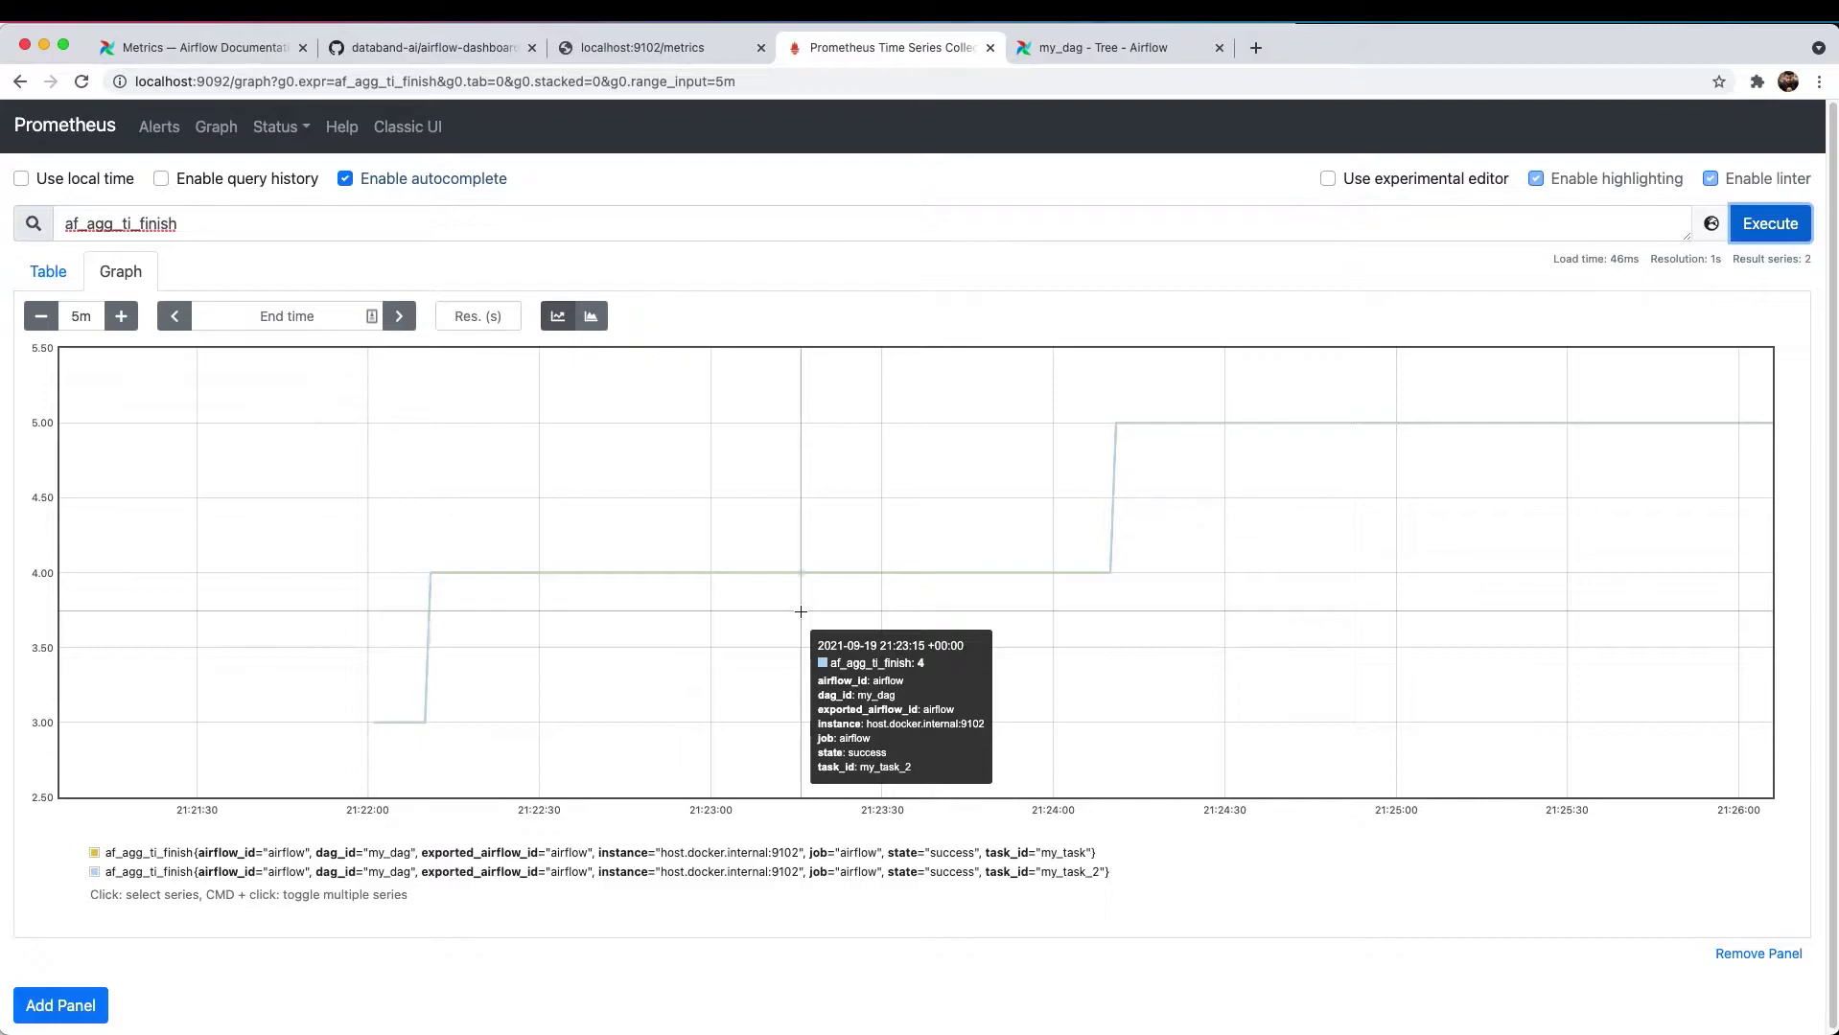
click(432, 47)
- Open grafana/cluster-dashboard.json from the Project tree
click(399, 423)
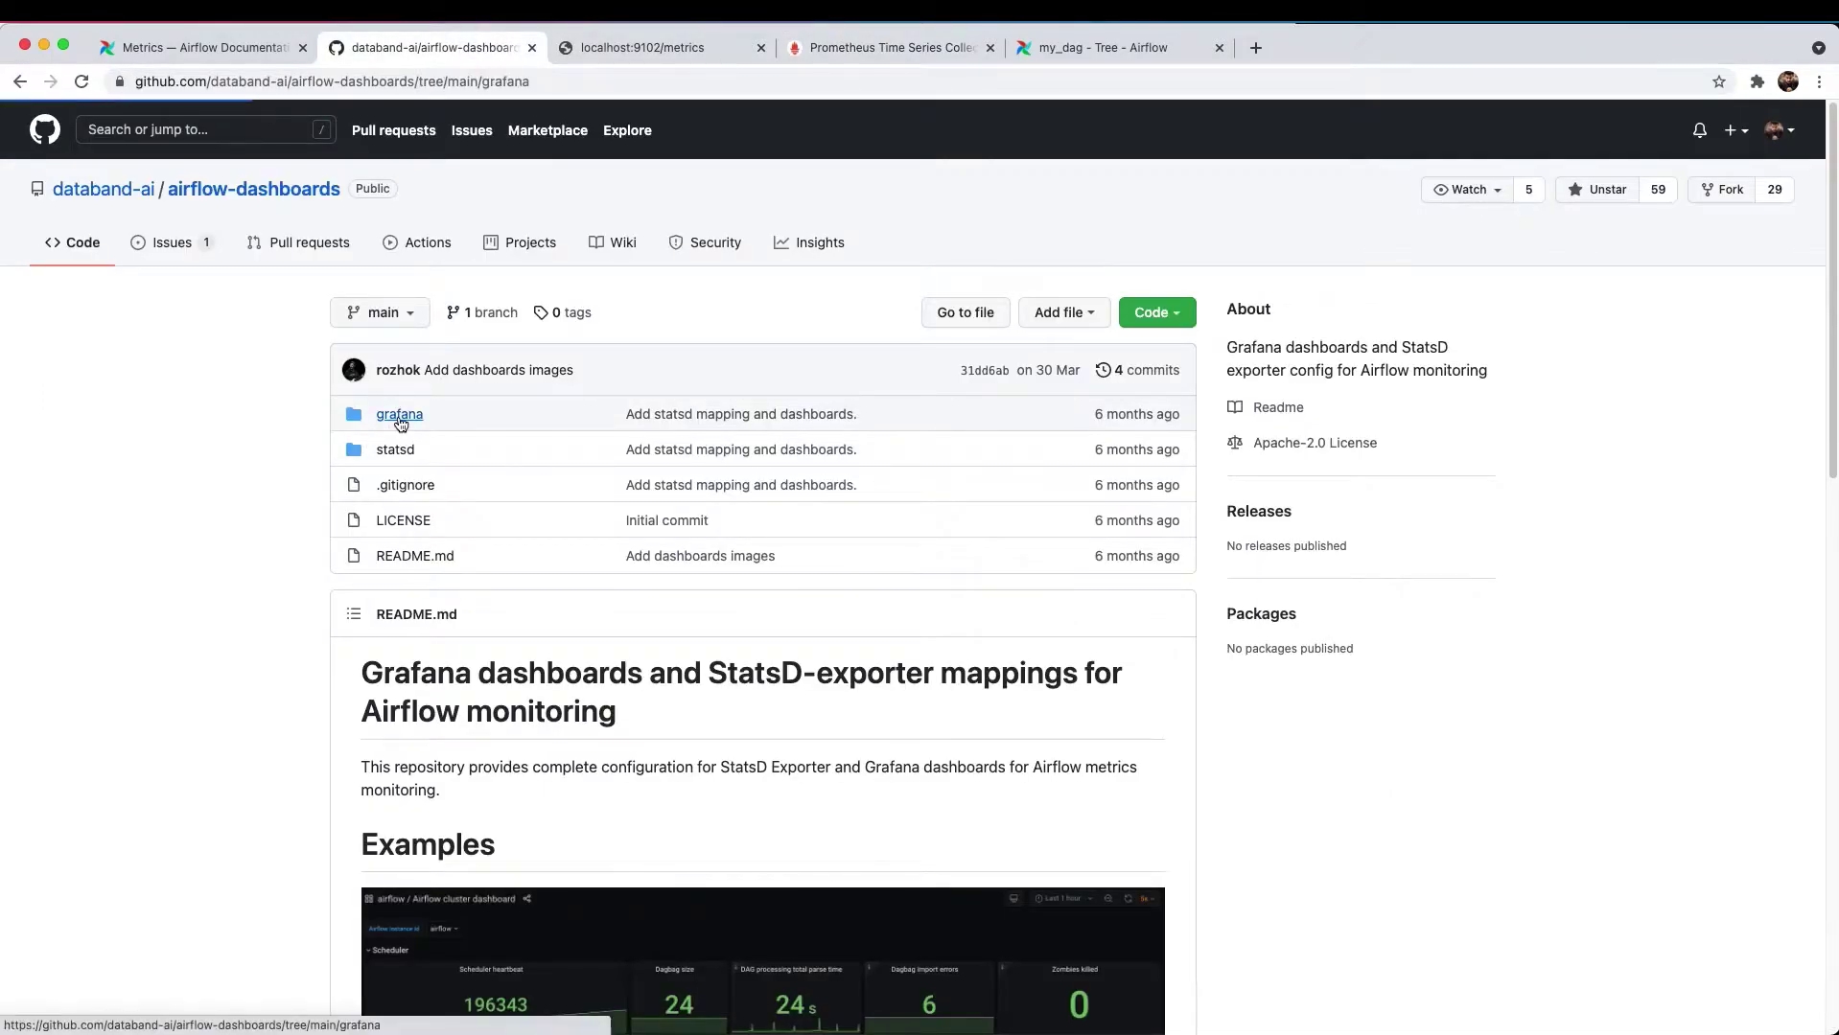
click(462, 450)
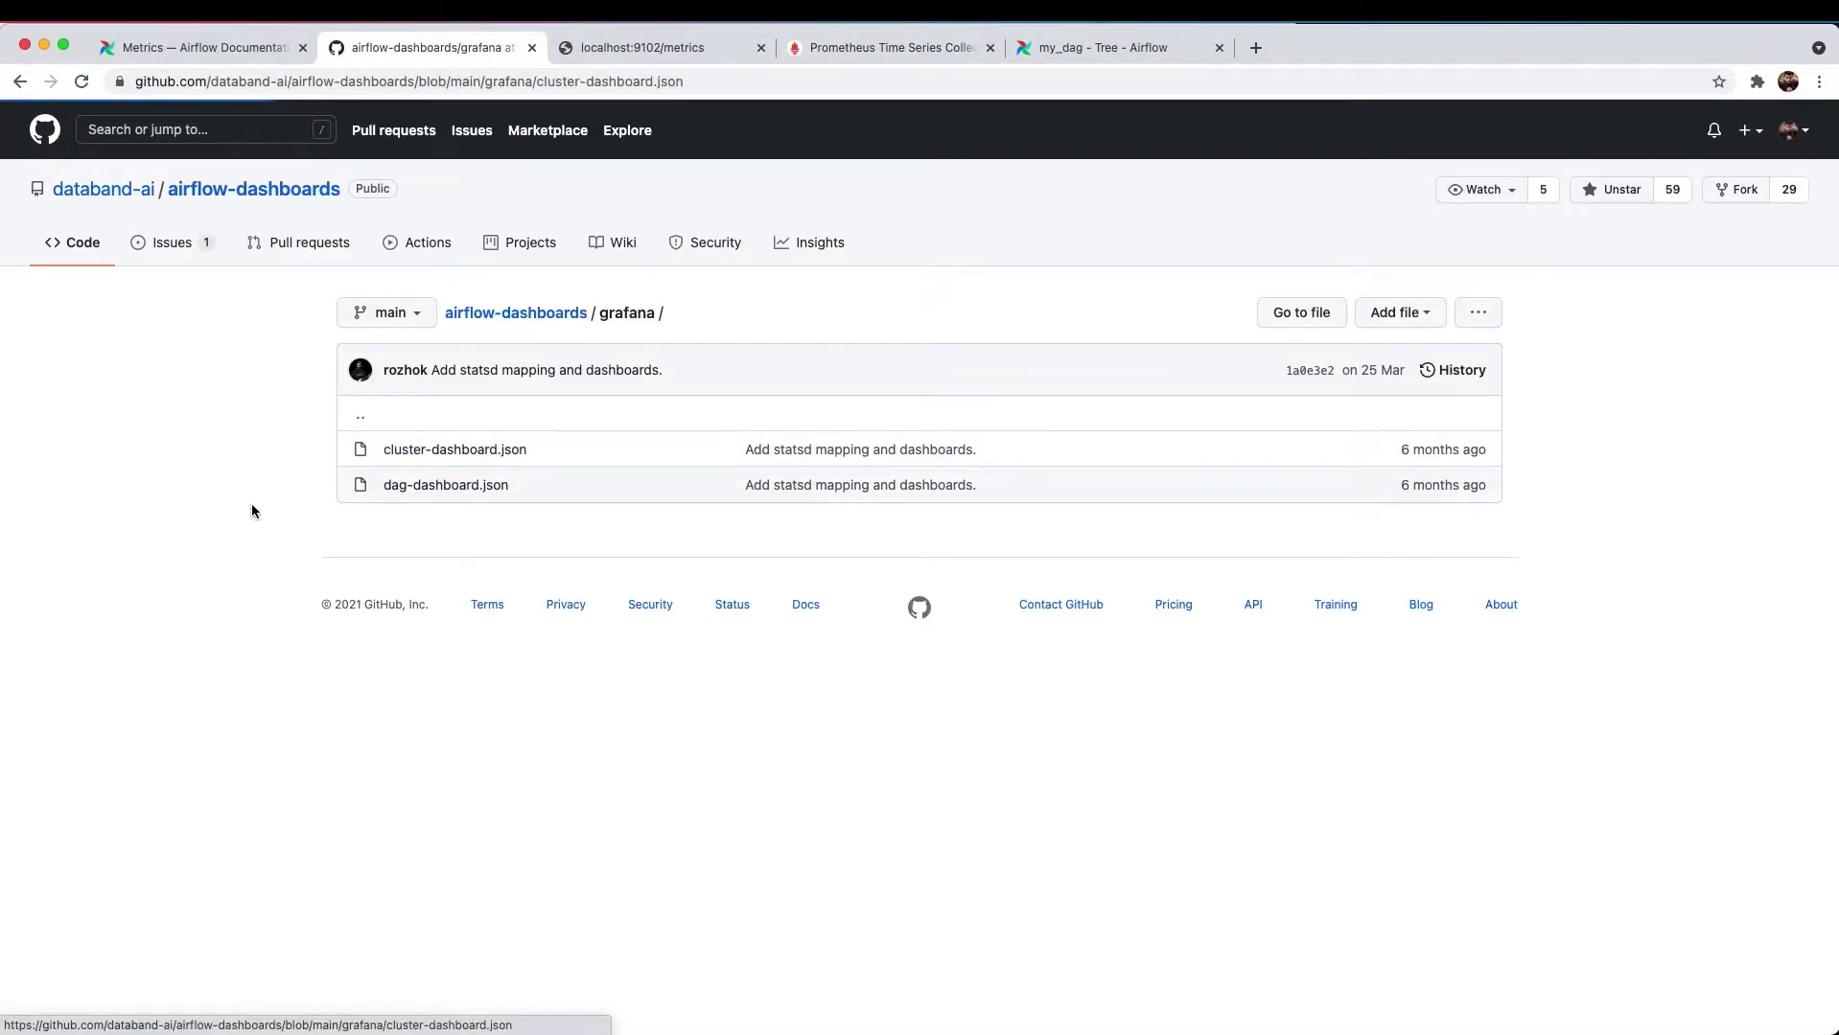
key(super+Tab)
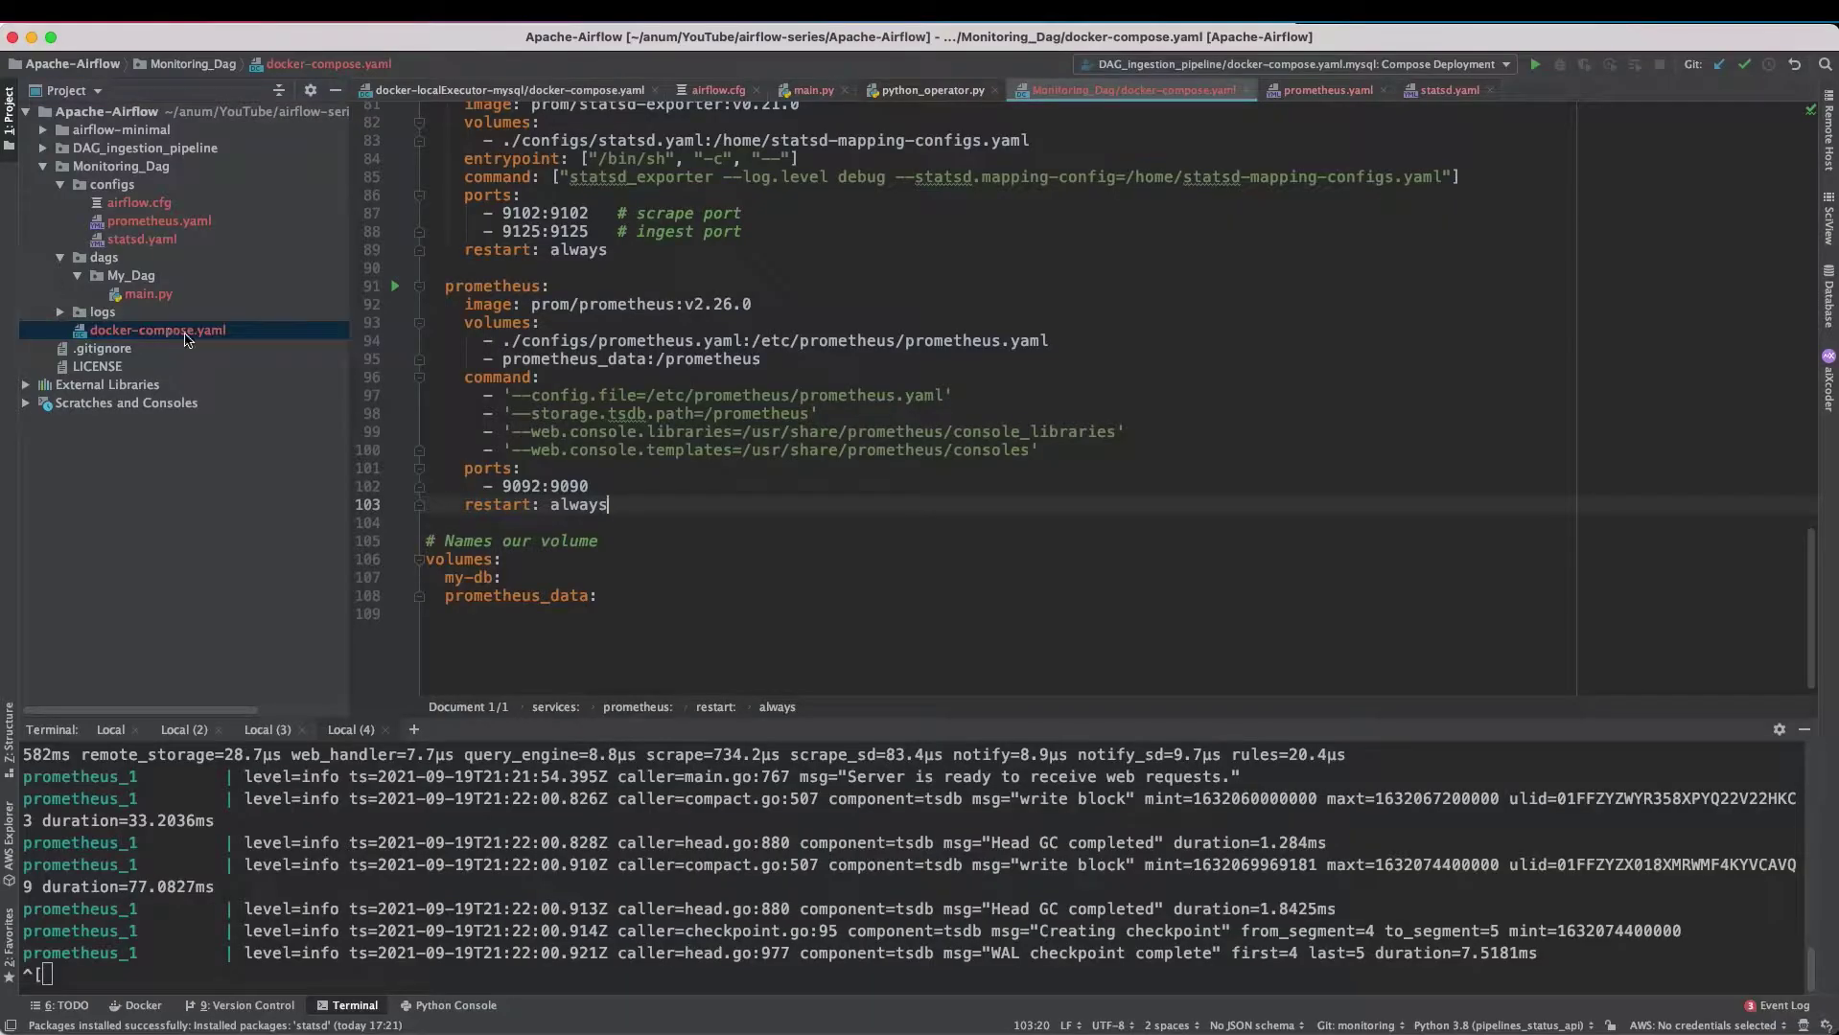
- Add the grafana/grafana:6.7.2 service on 3000:3000 and the grafana_data volume
key(Return)
key(Return)
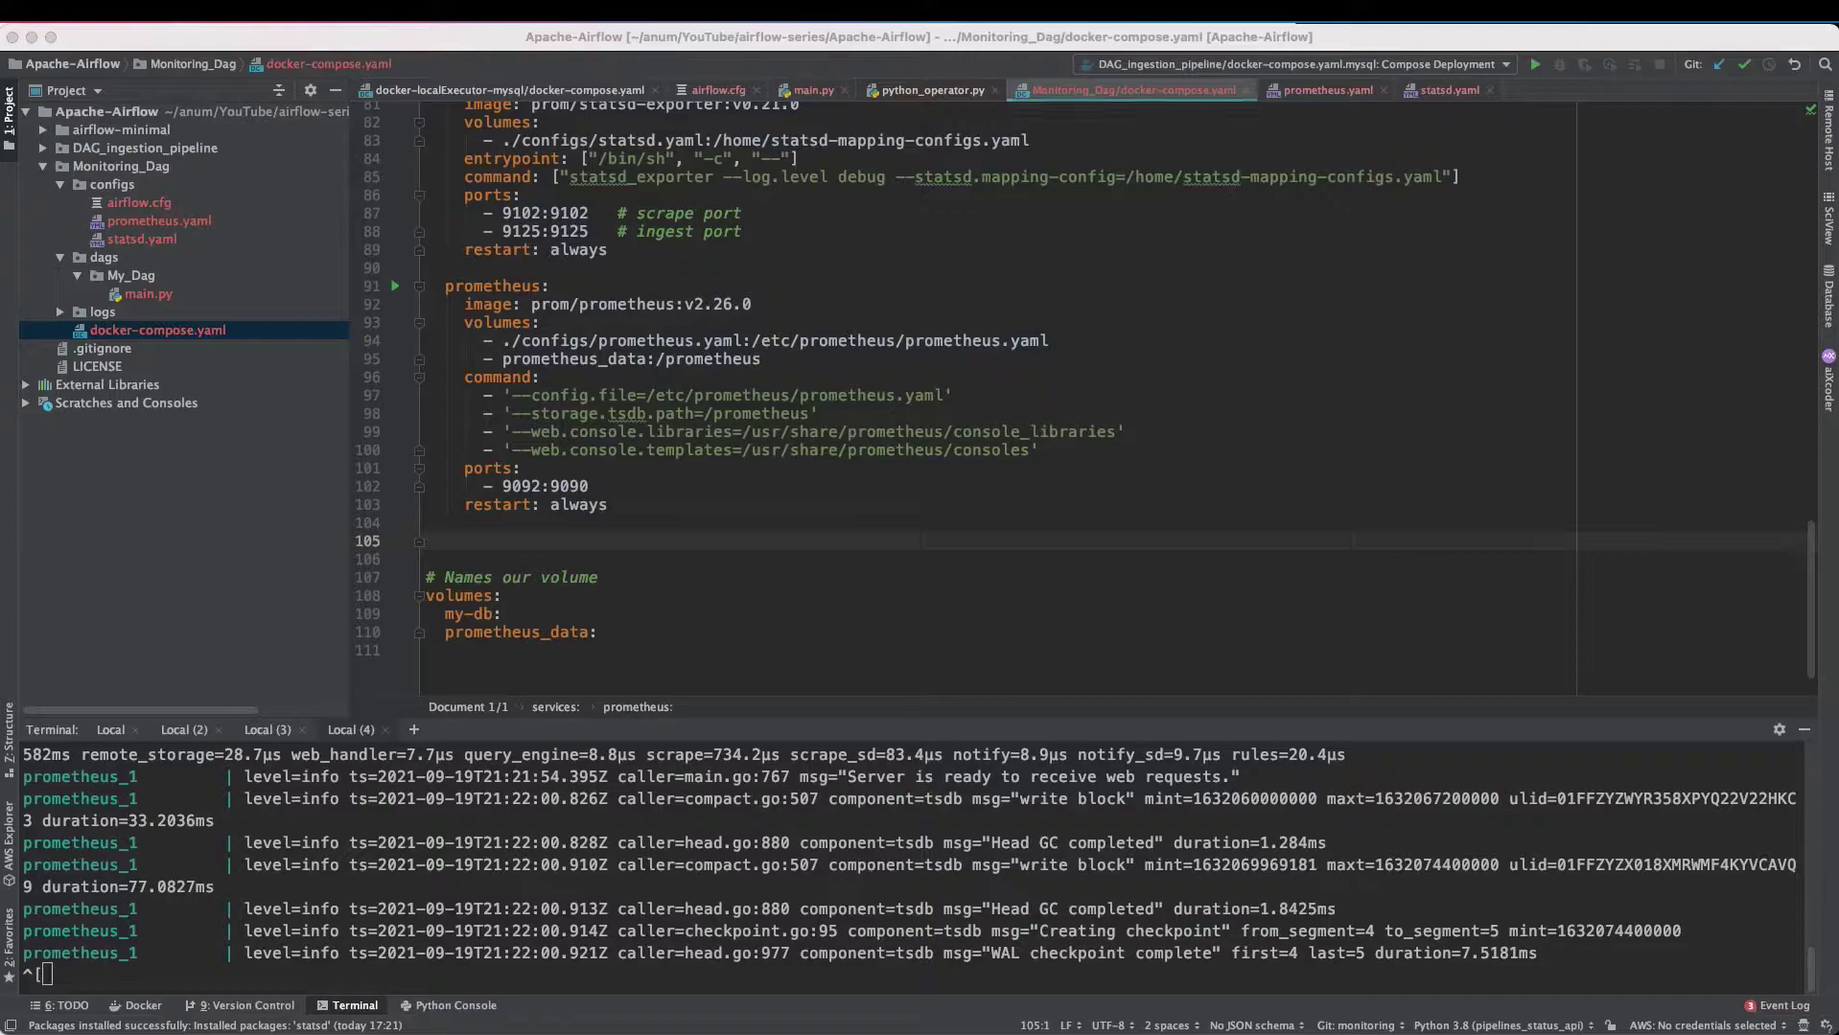
key(super+v)
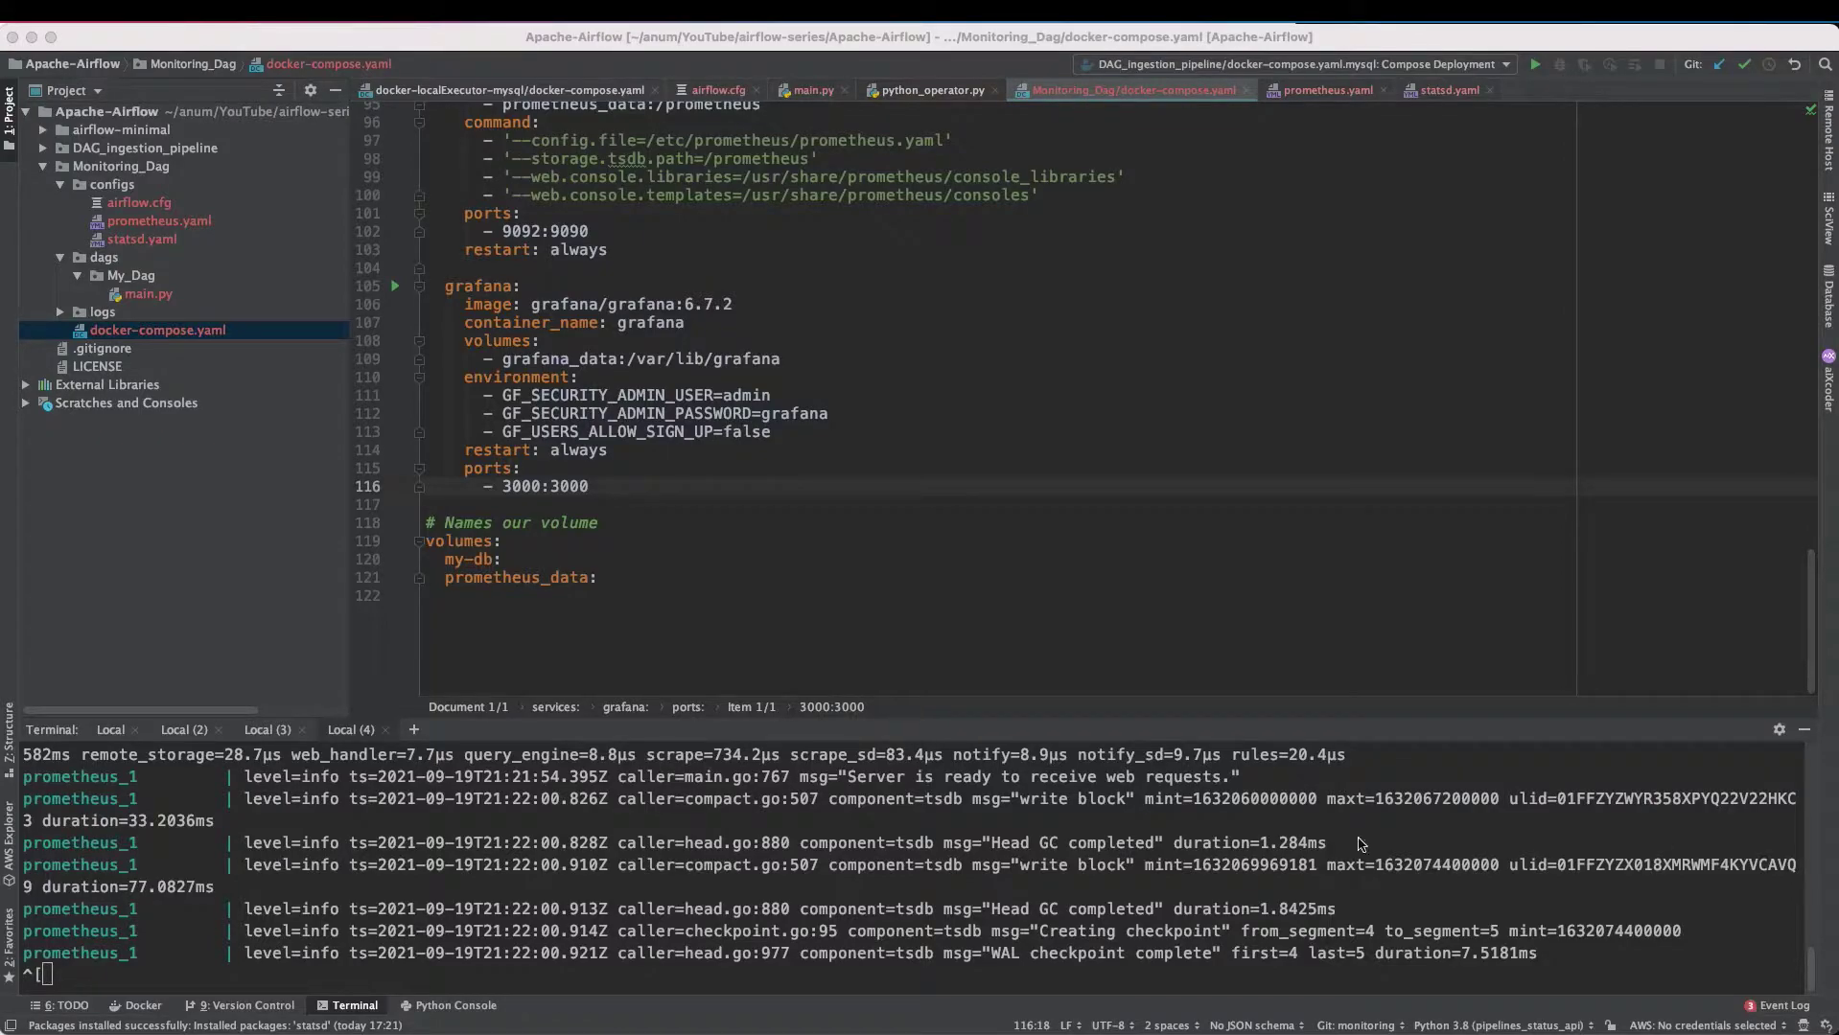
click(484, 602)
text(grafana_data:)
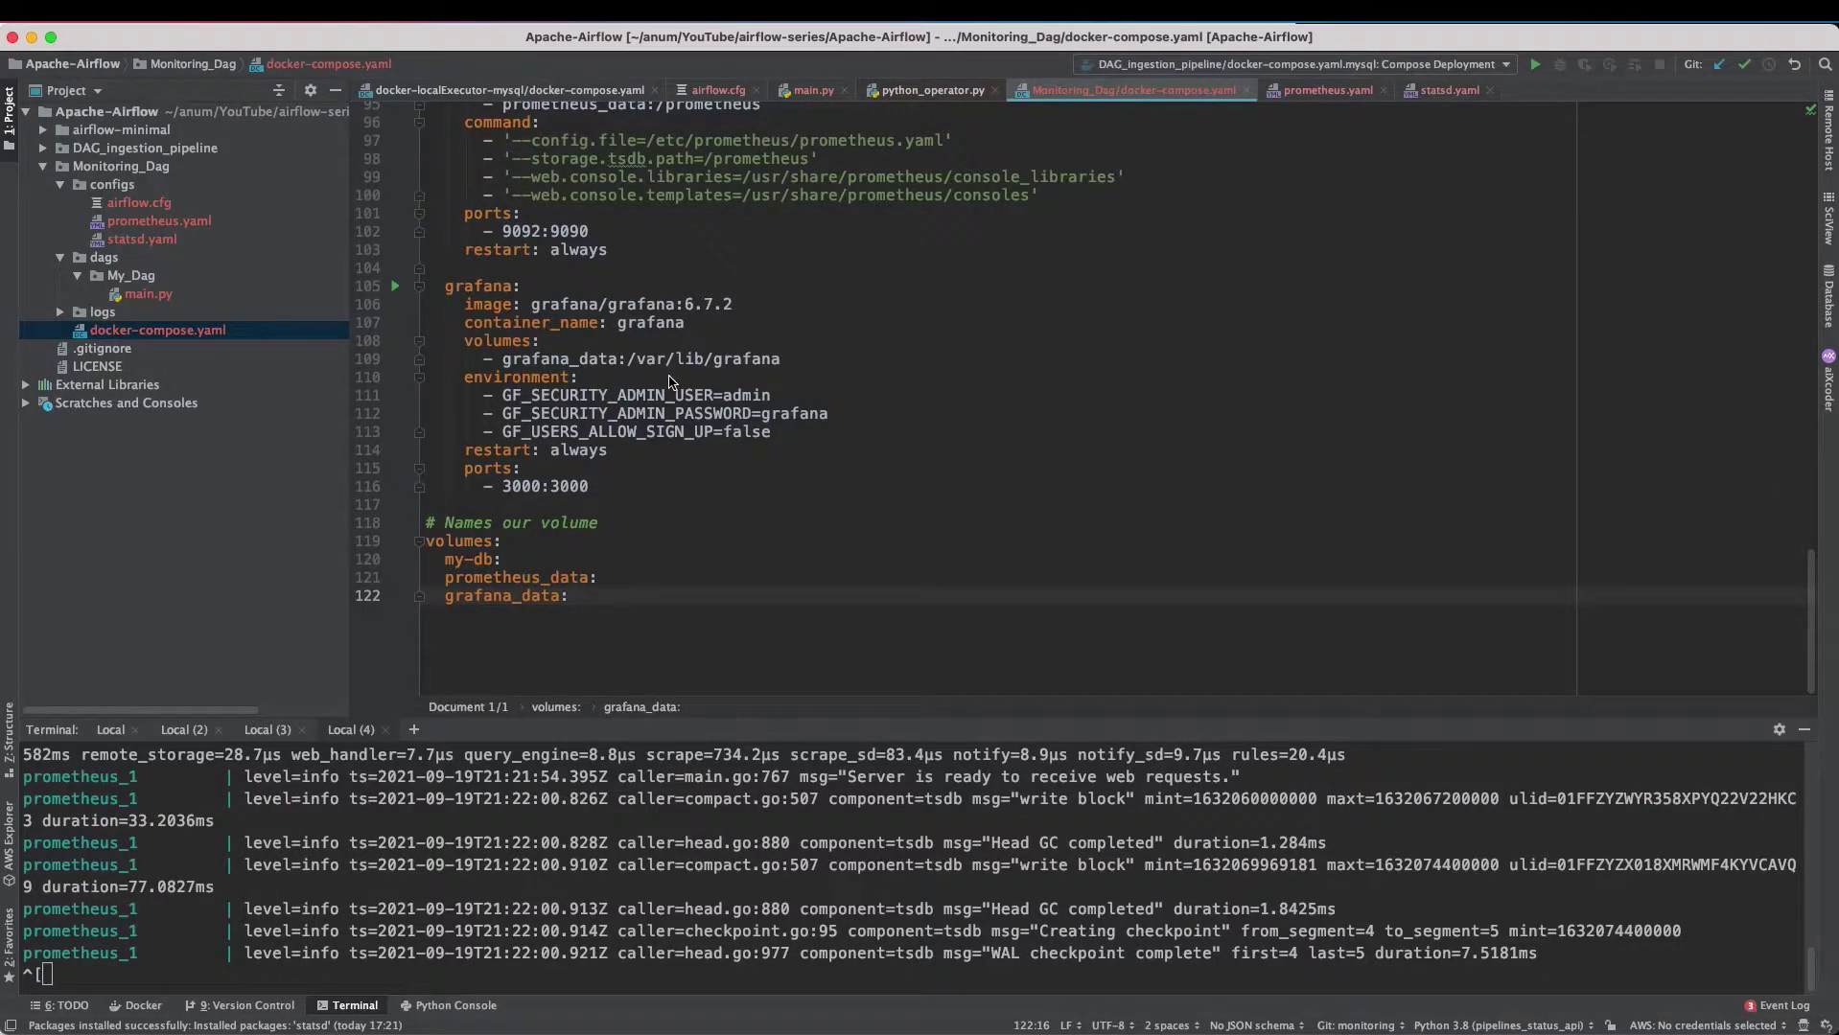
click(830, 419)
click(789, 429)
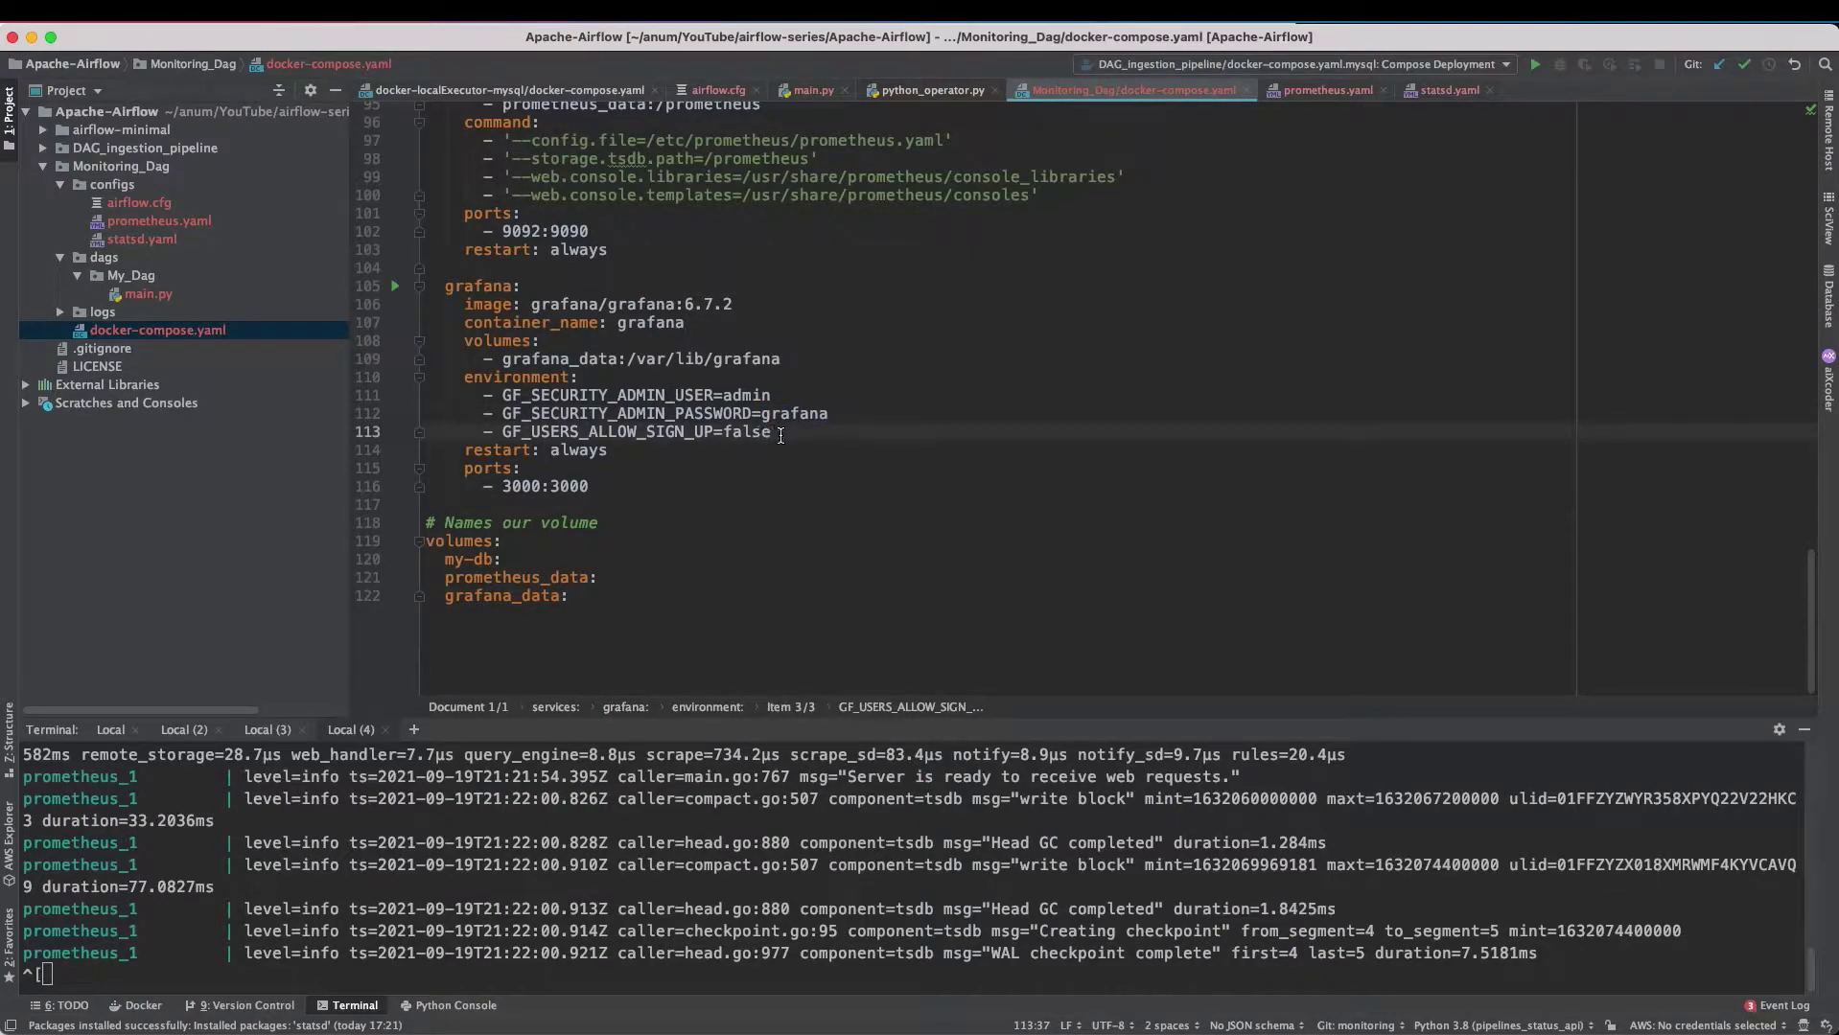
click(789, 376)
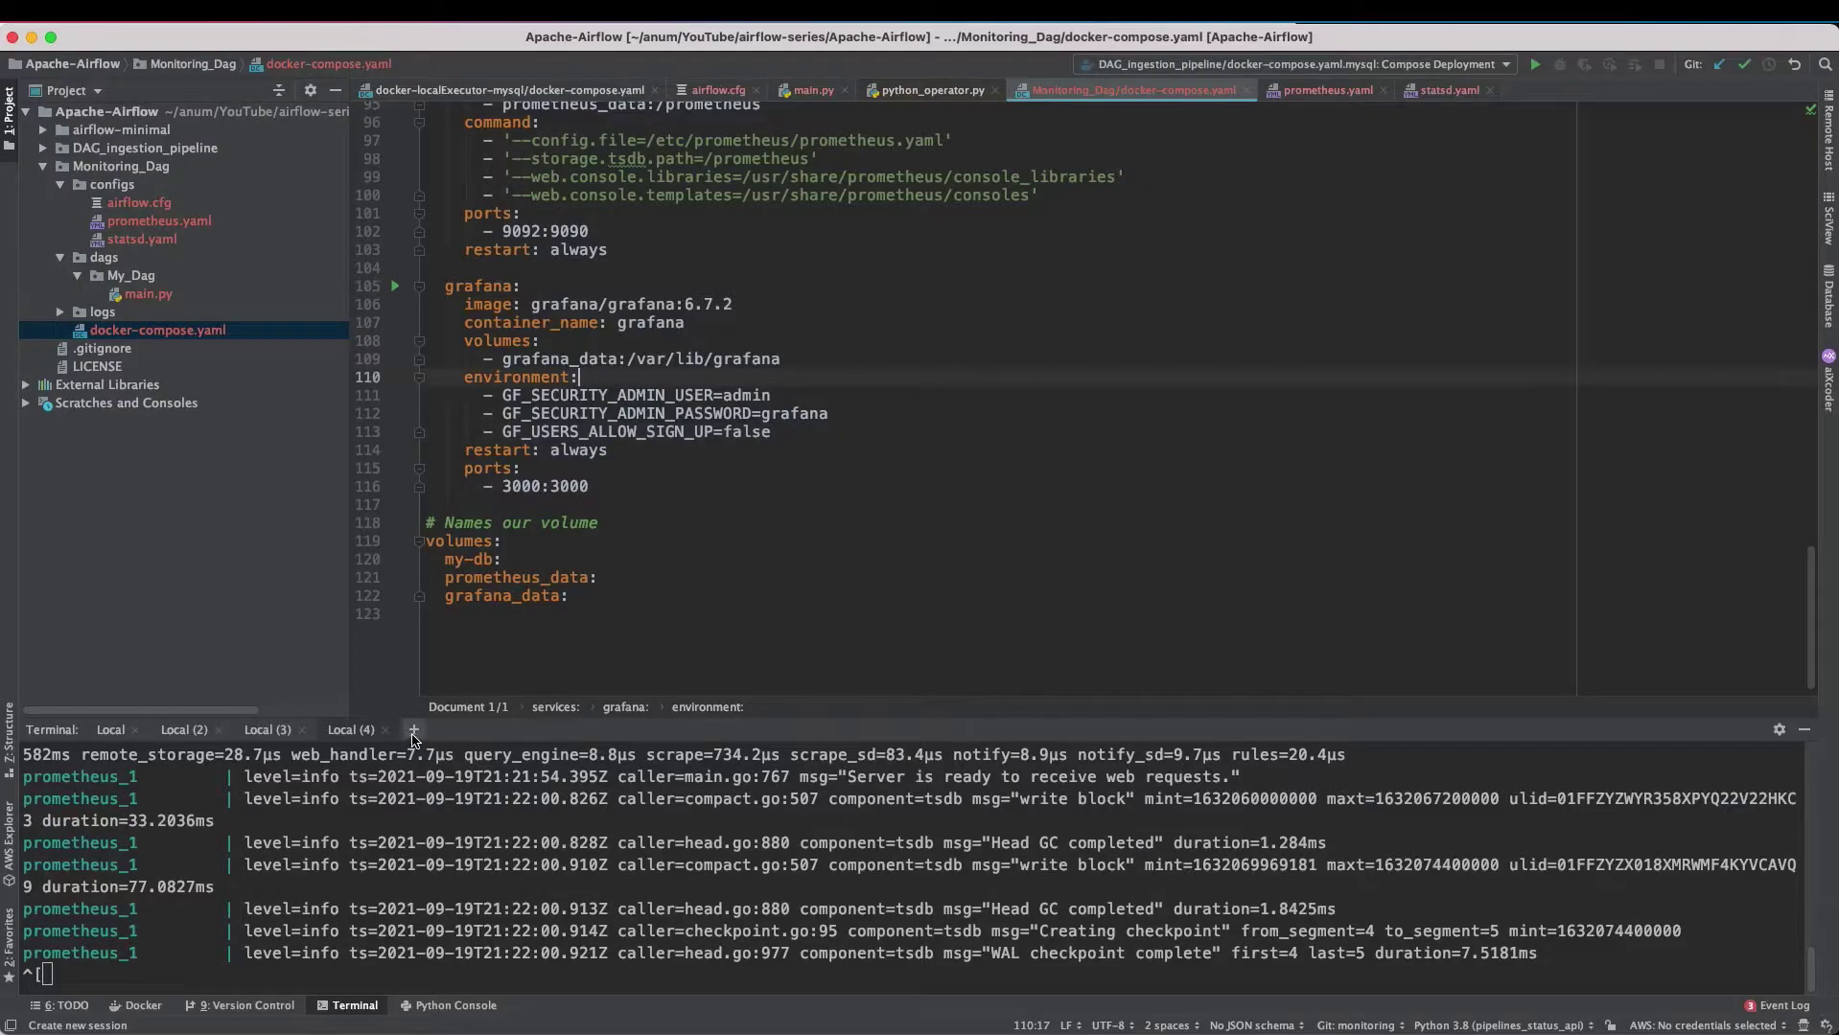
- Run docker-compose up from Monitoring_Dag in a new terminal to start Grafana
click(414, 730)
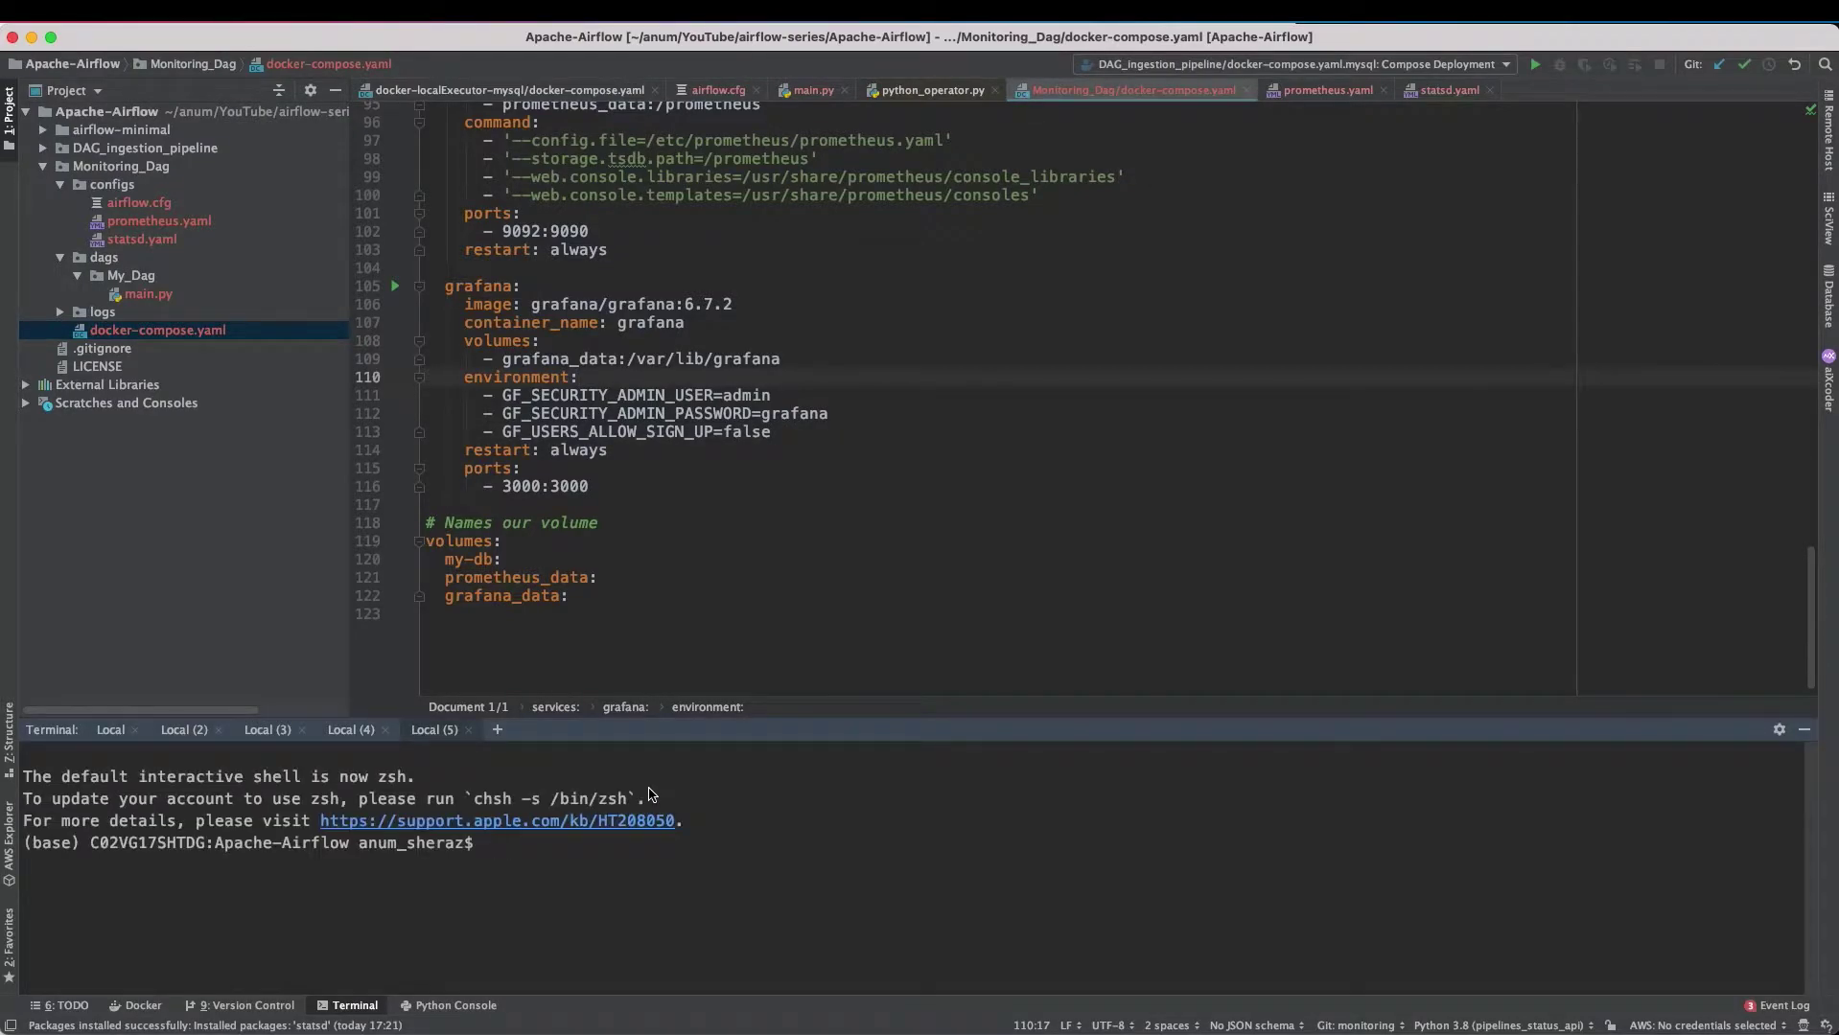
text(cd Monitoring_Dag/)
key(Return)
text(docker-compose up)
key(Return)
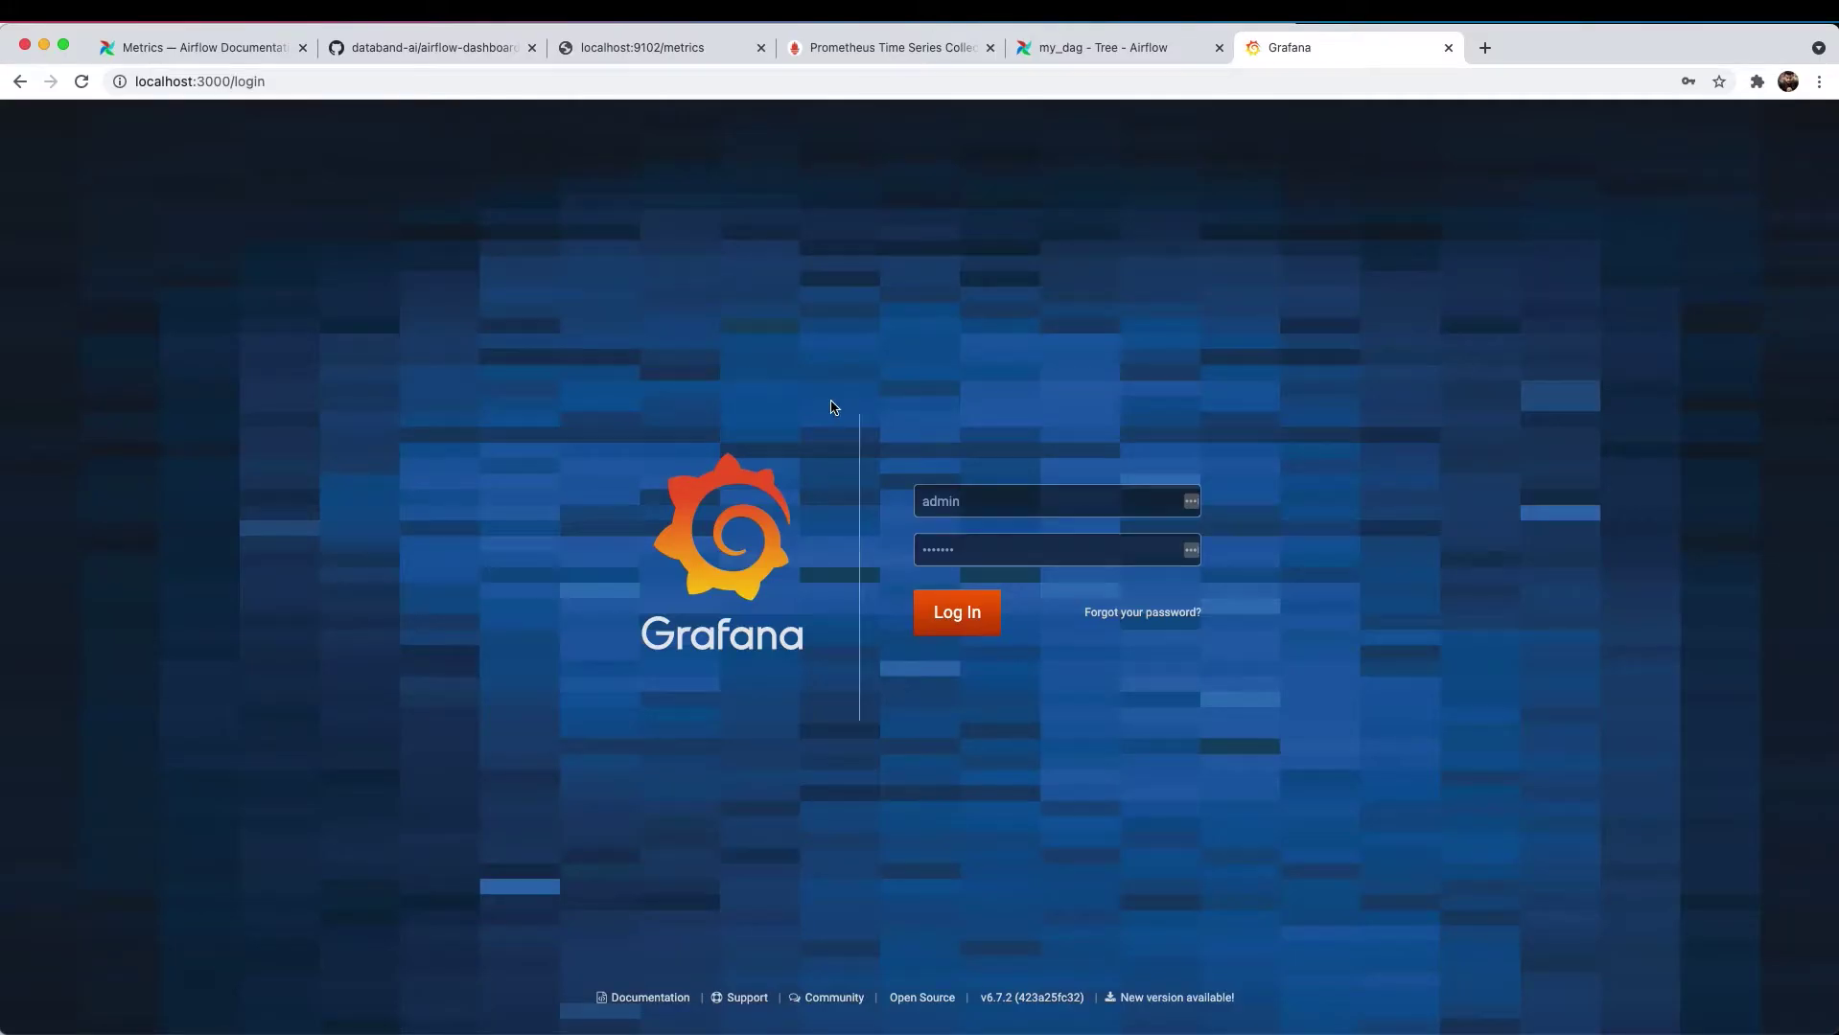
click(956, 498)
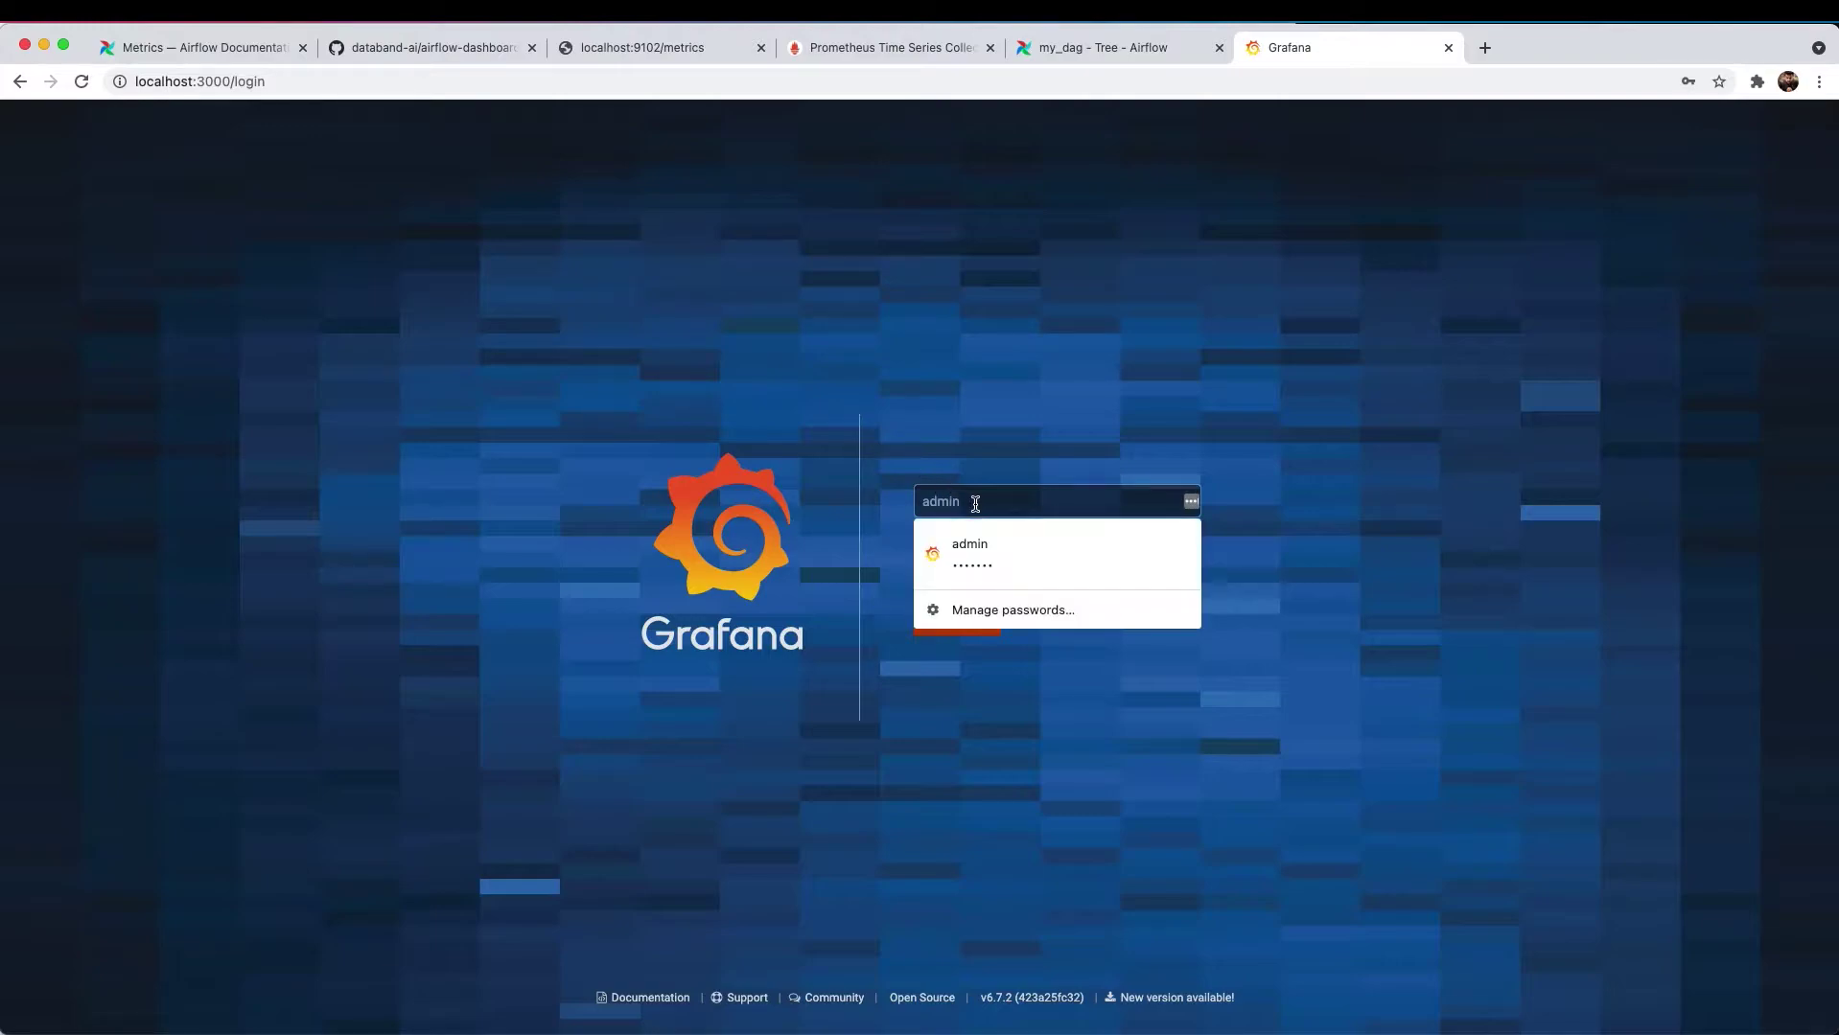
- Log in to Grafana at localhost:3000 with the saved admin credentials
click(949, 551)
click(978, 550)
click(857, 554)
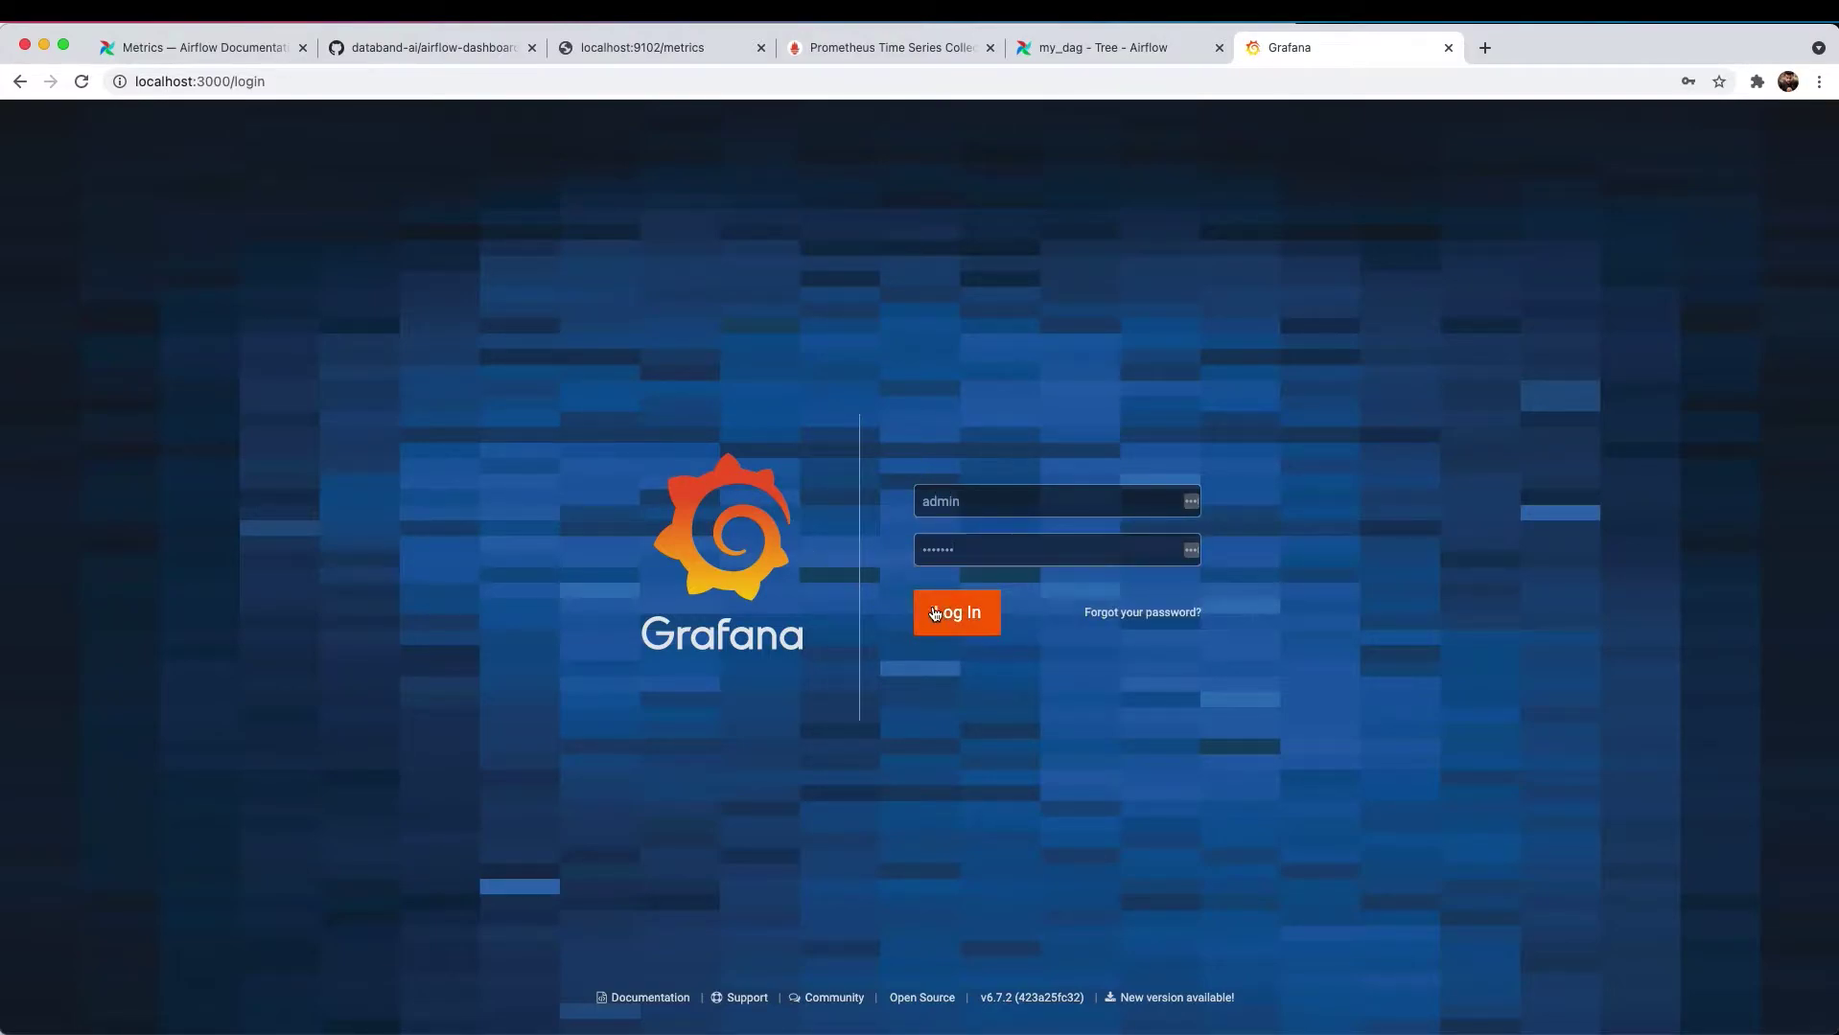
click(965, 621)
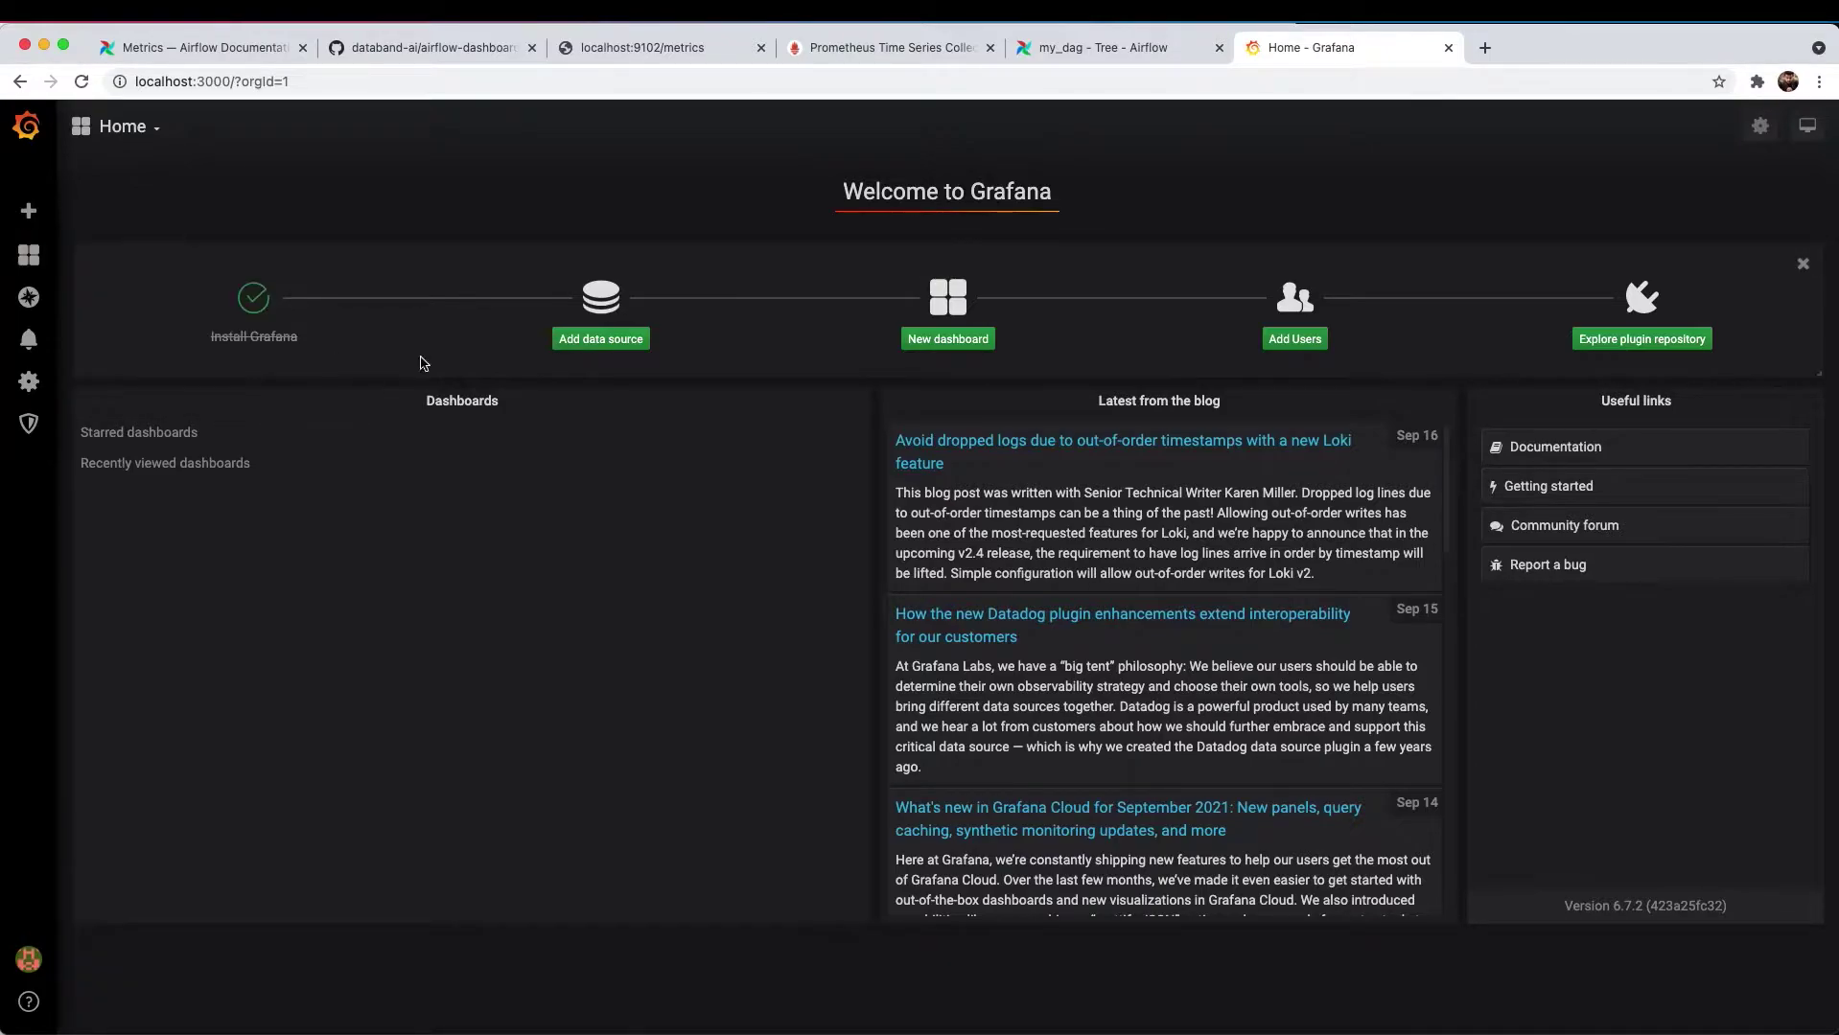
click(601, 341)
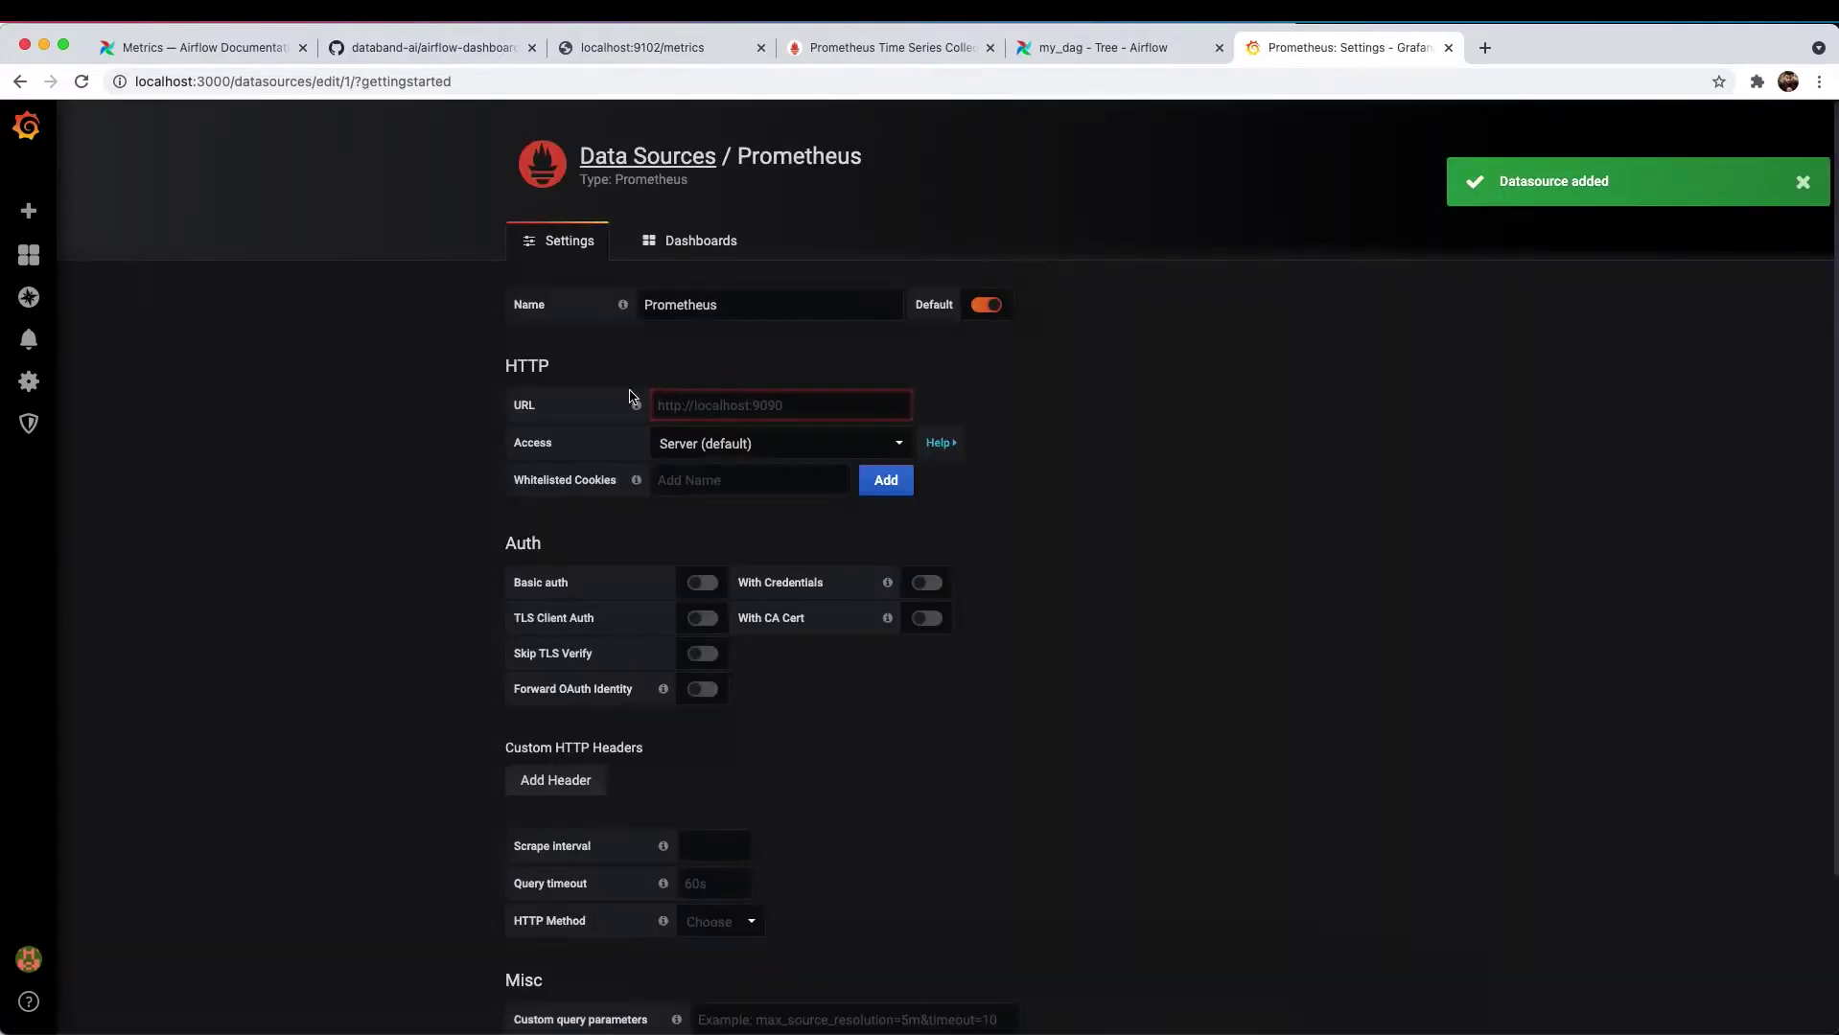
drag(743, 300, 578, 307)
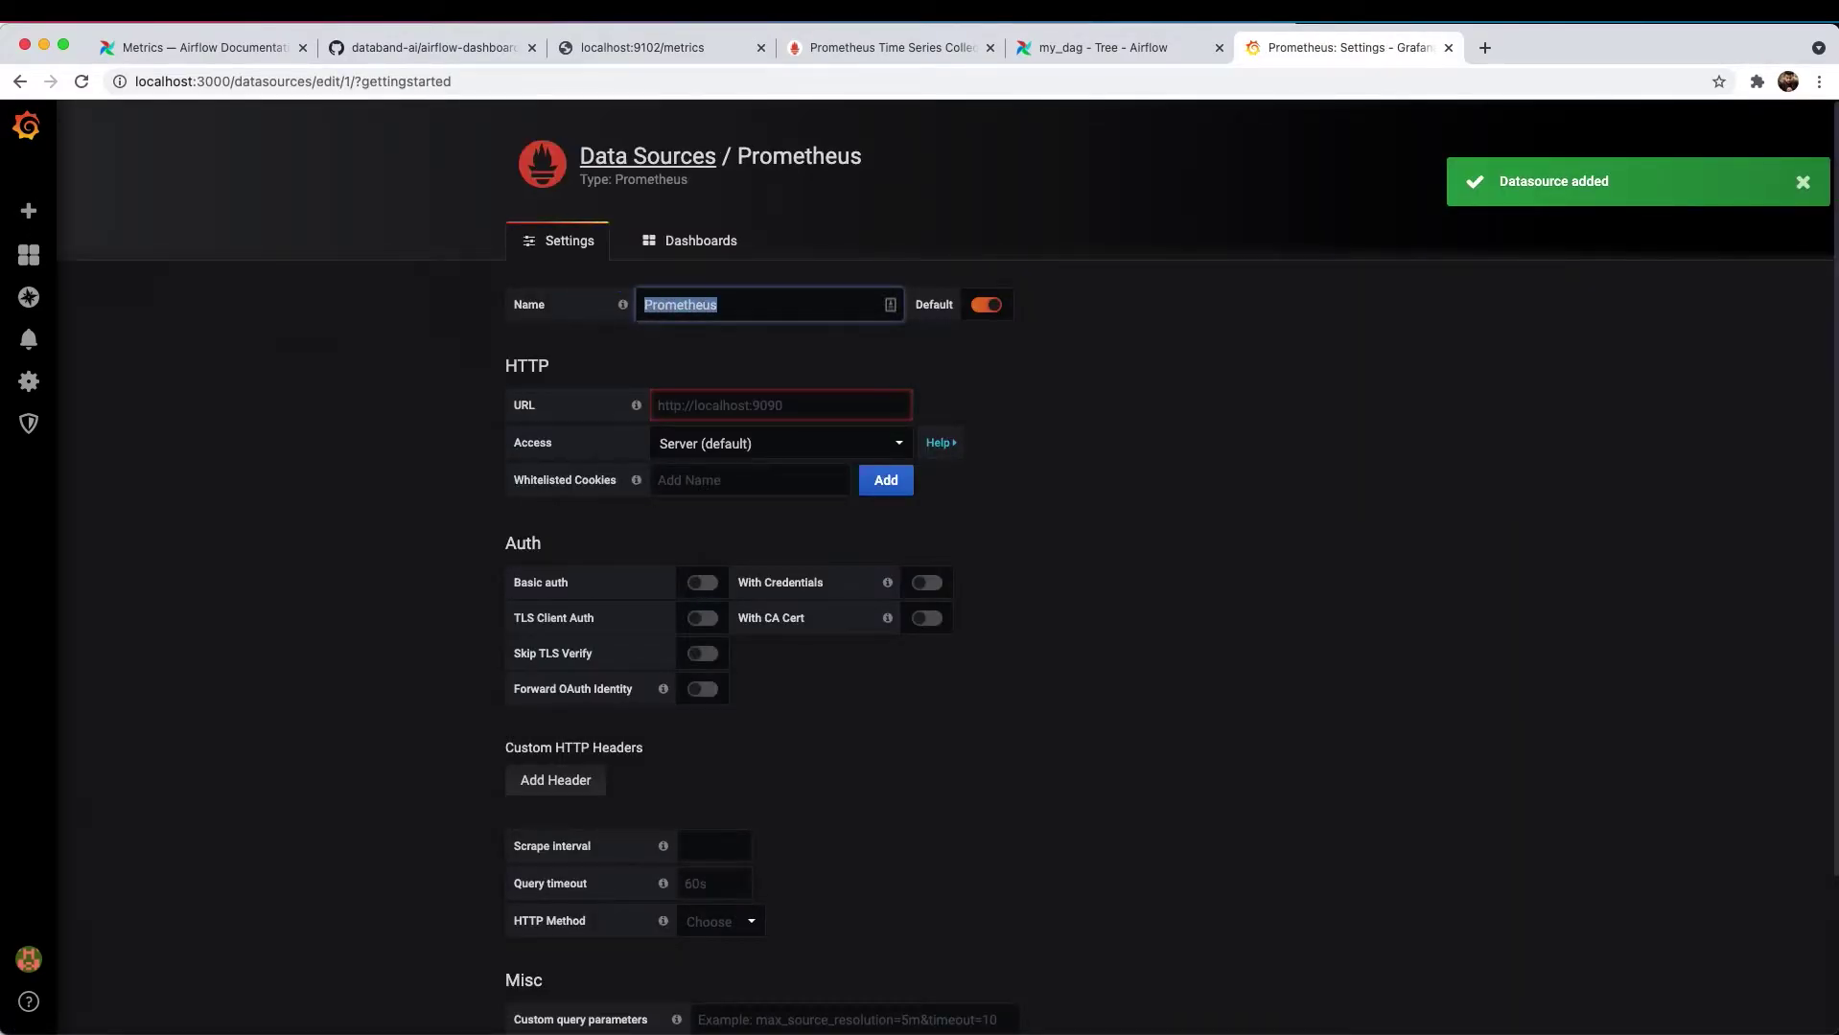
text(airflow)
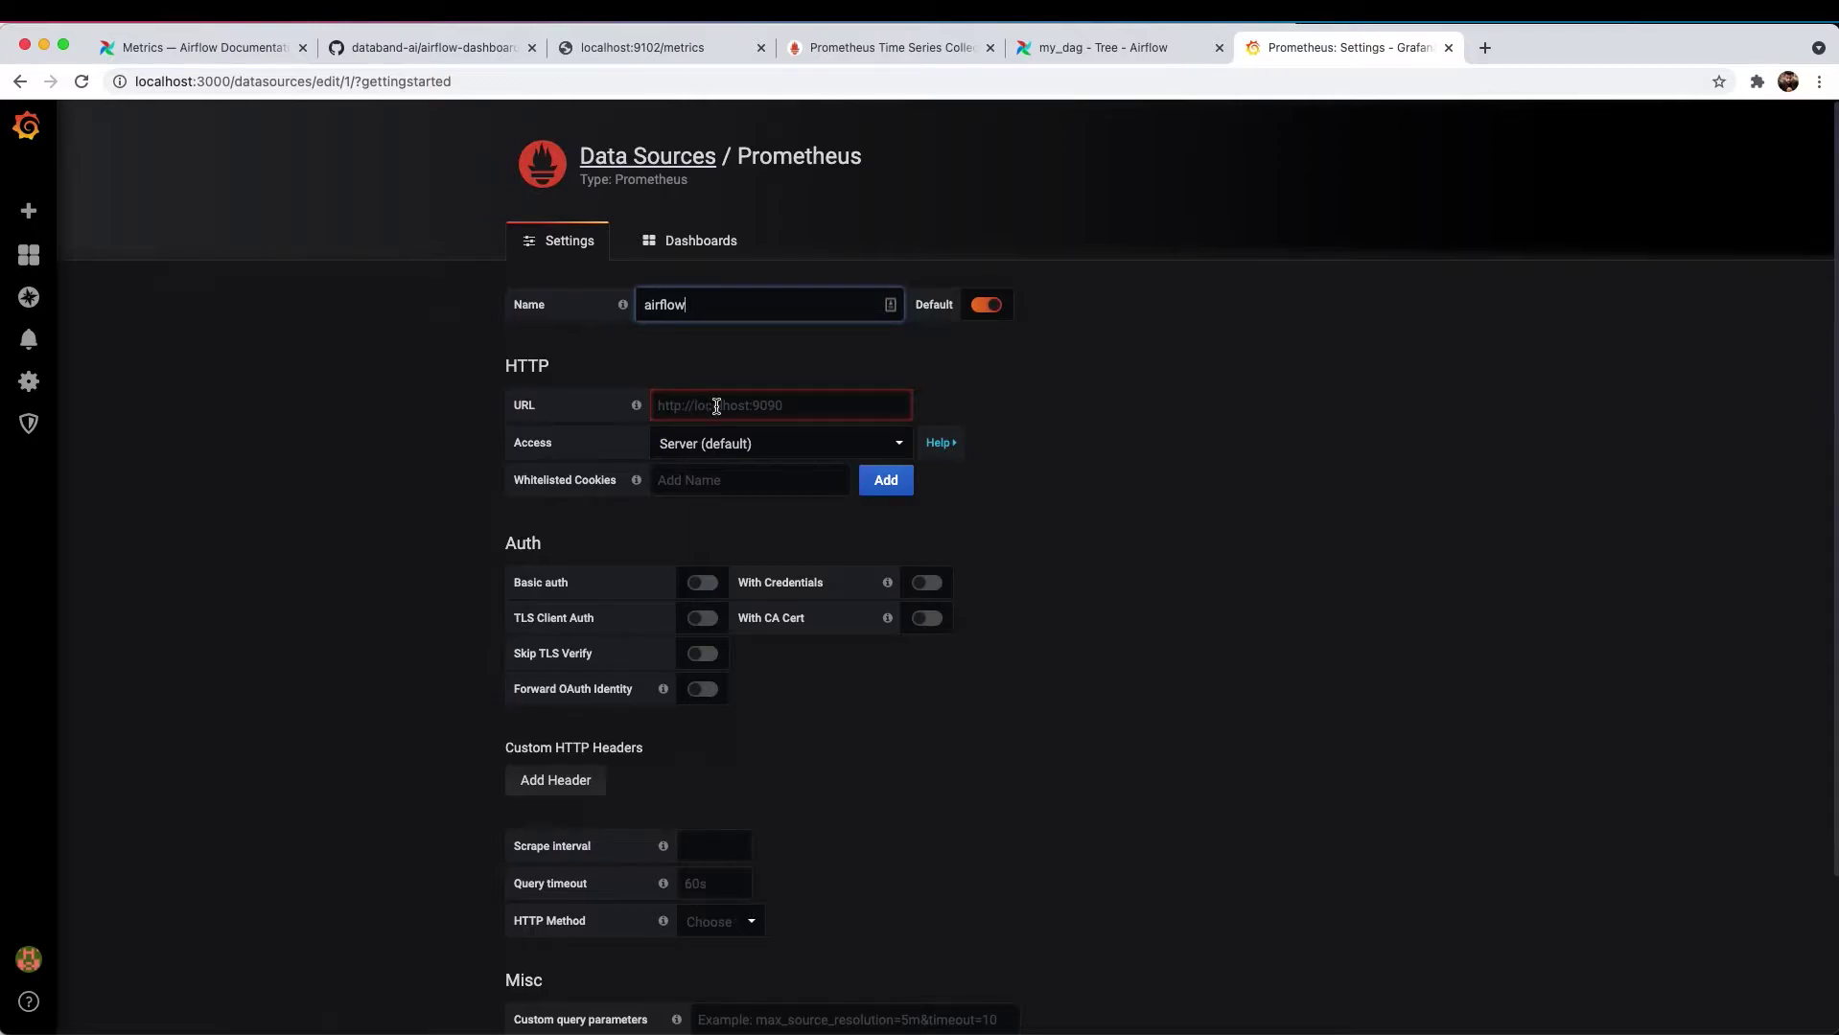
click(676, 410)
text(h)
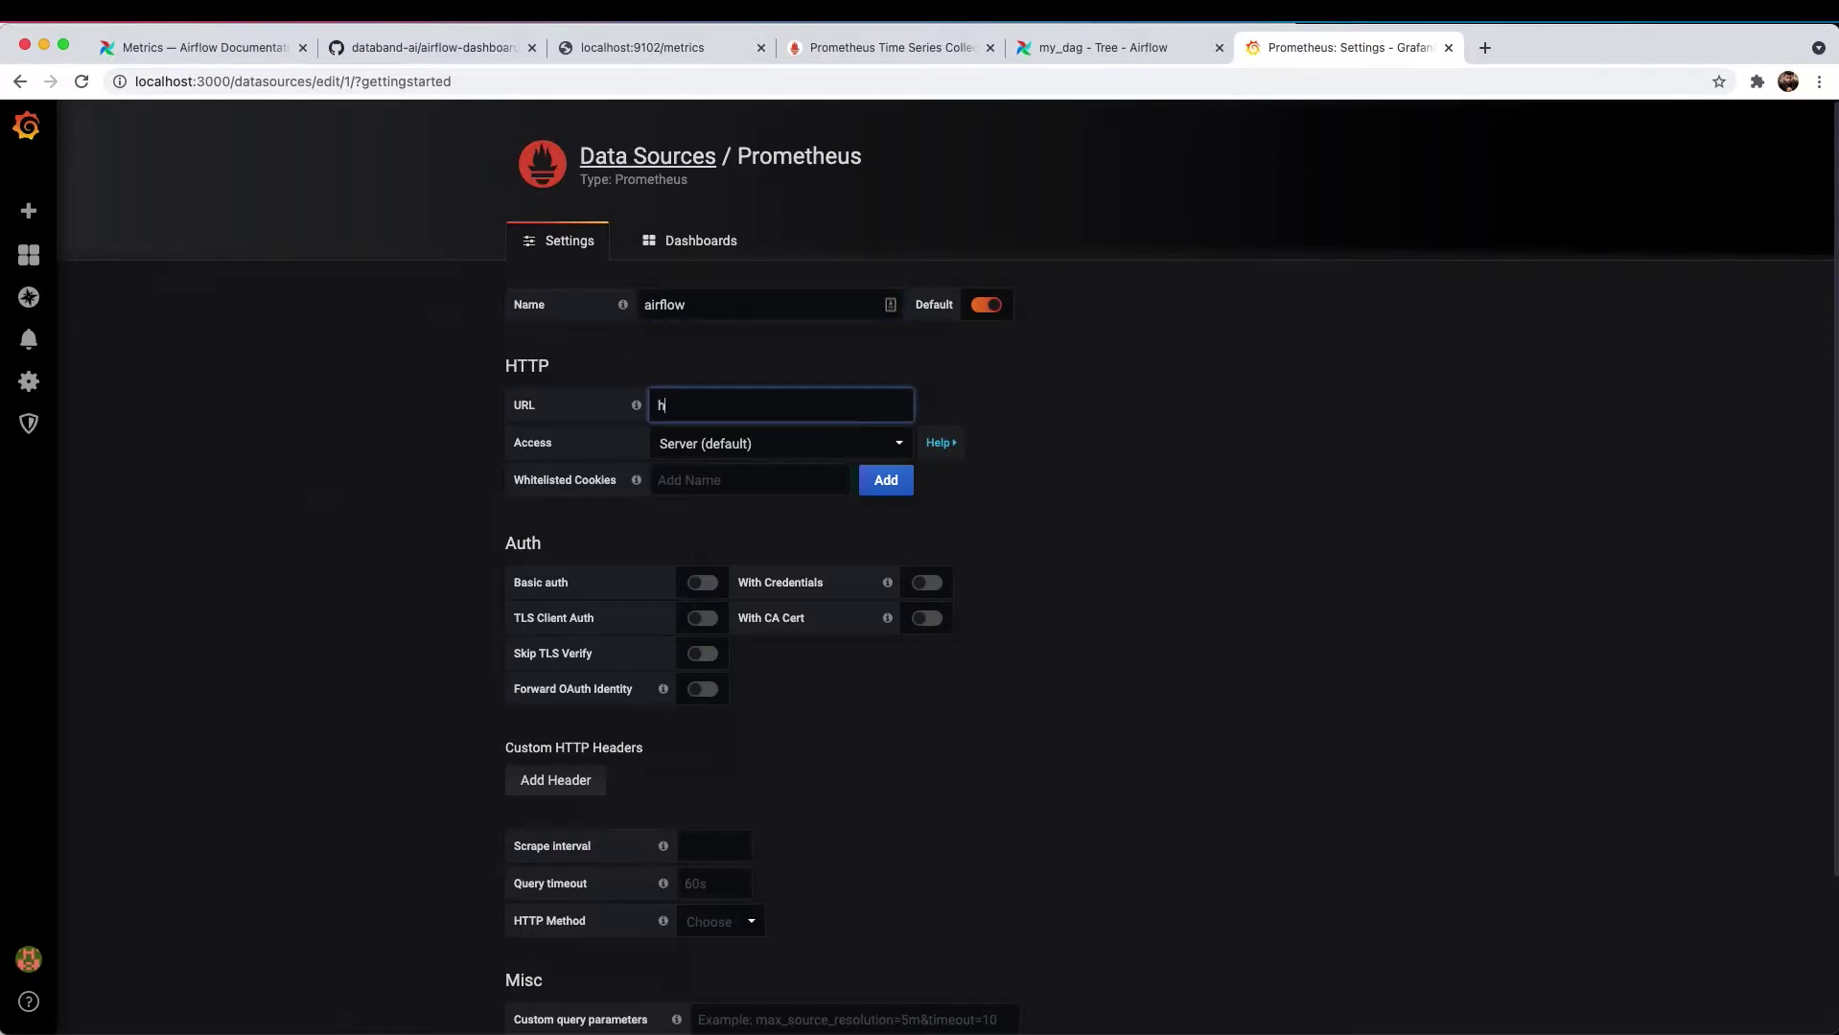
text(ttp://localhost)
text(:)
text(9092)
click(775, 452)
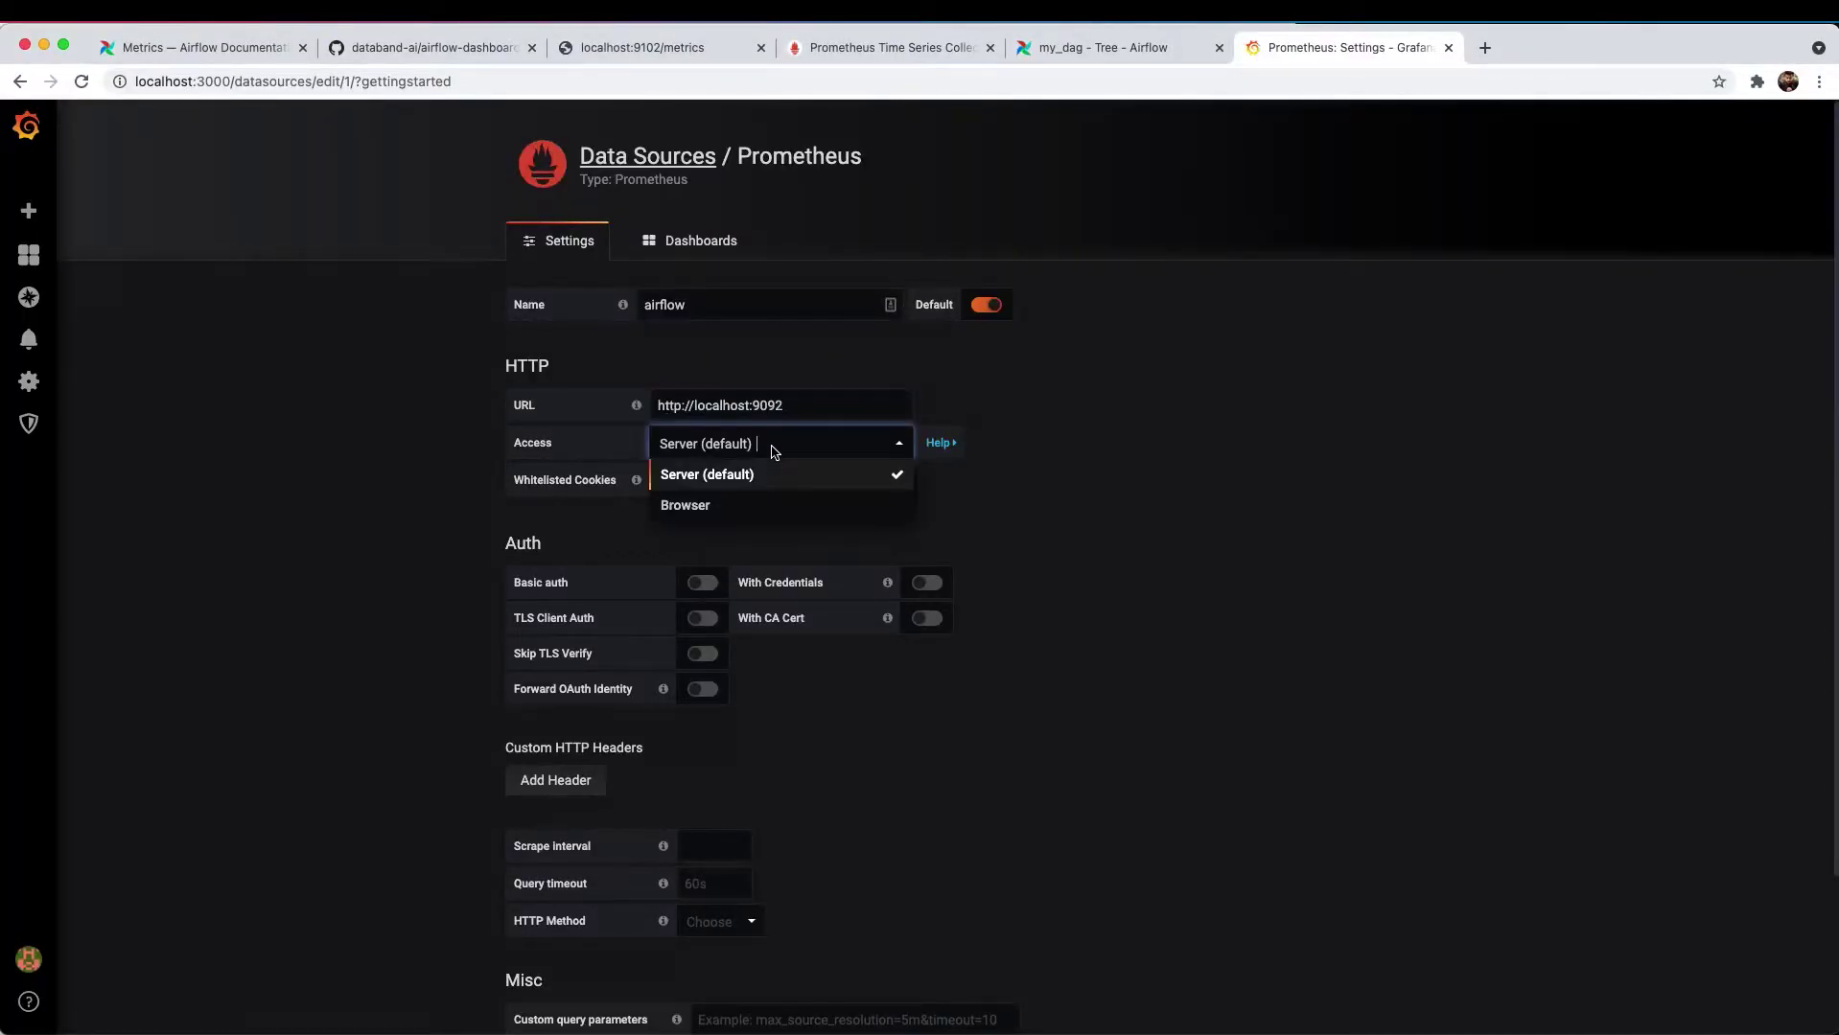
click(746, 502)
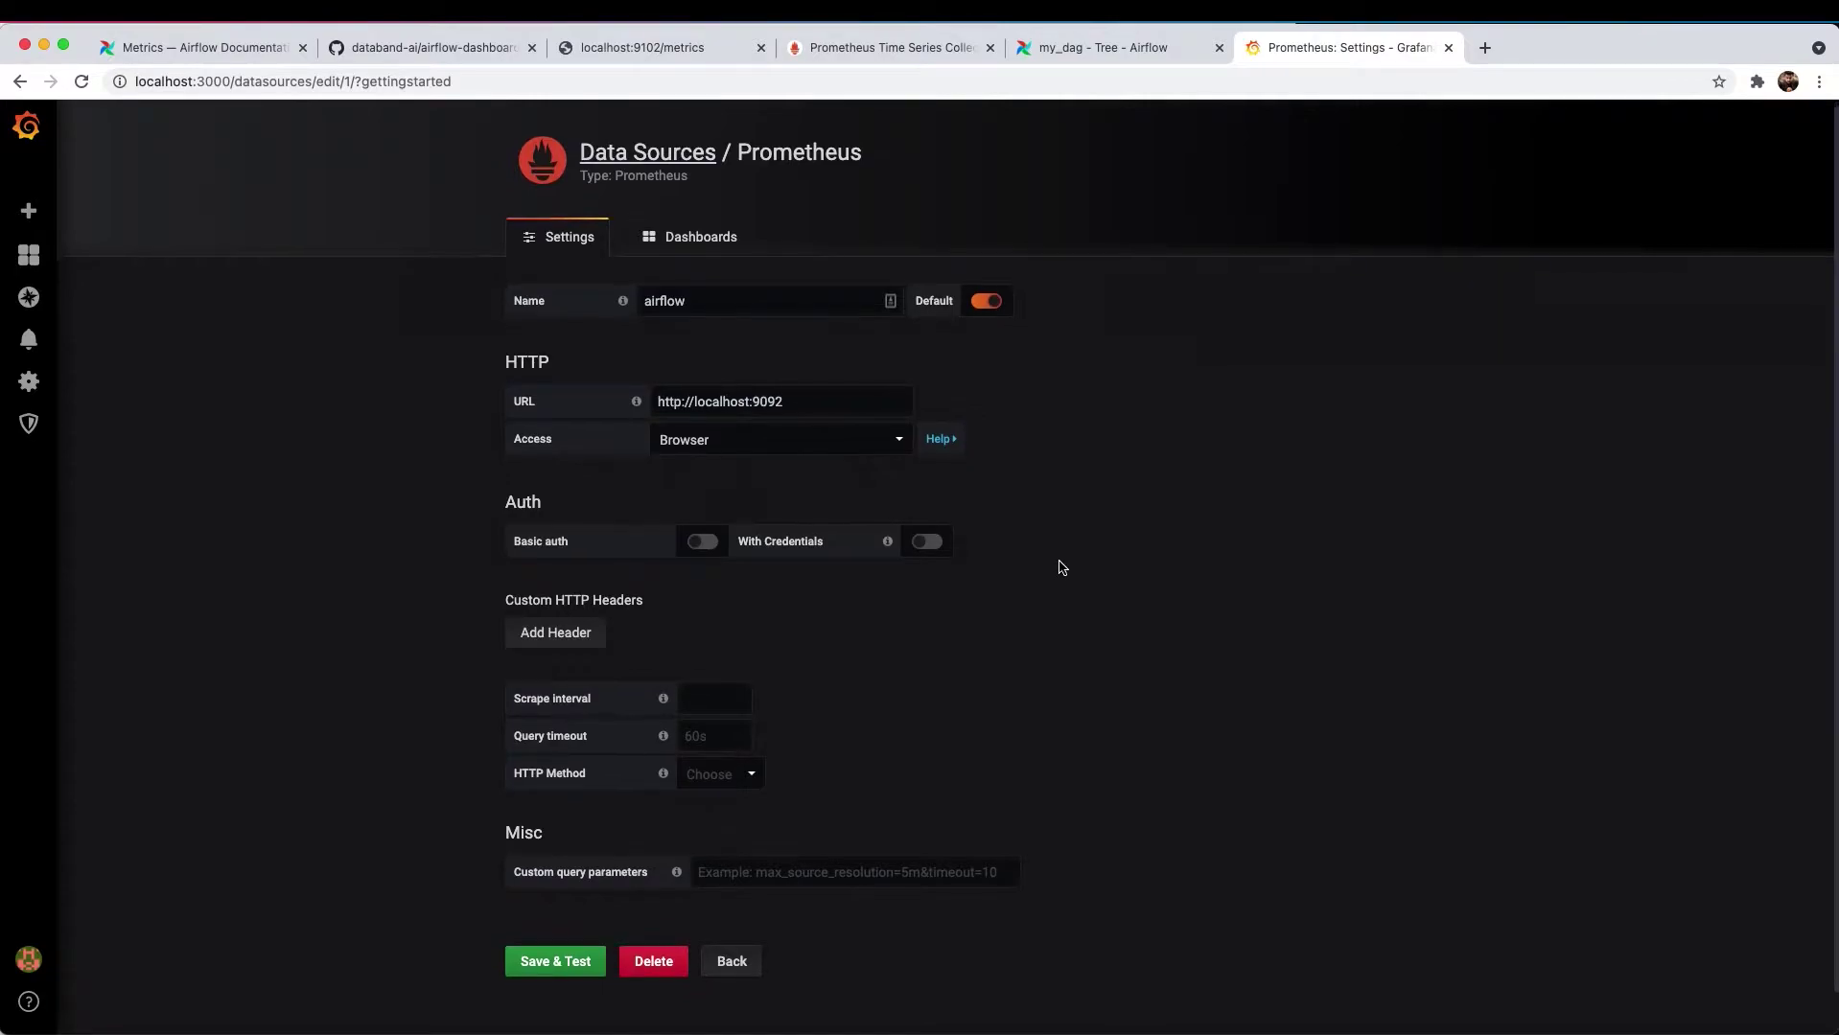
- Save and test the airflow data source, then return to the Data Sources list
click(580, 963)
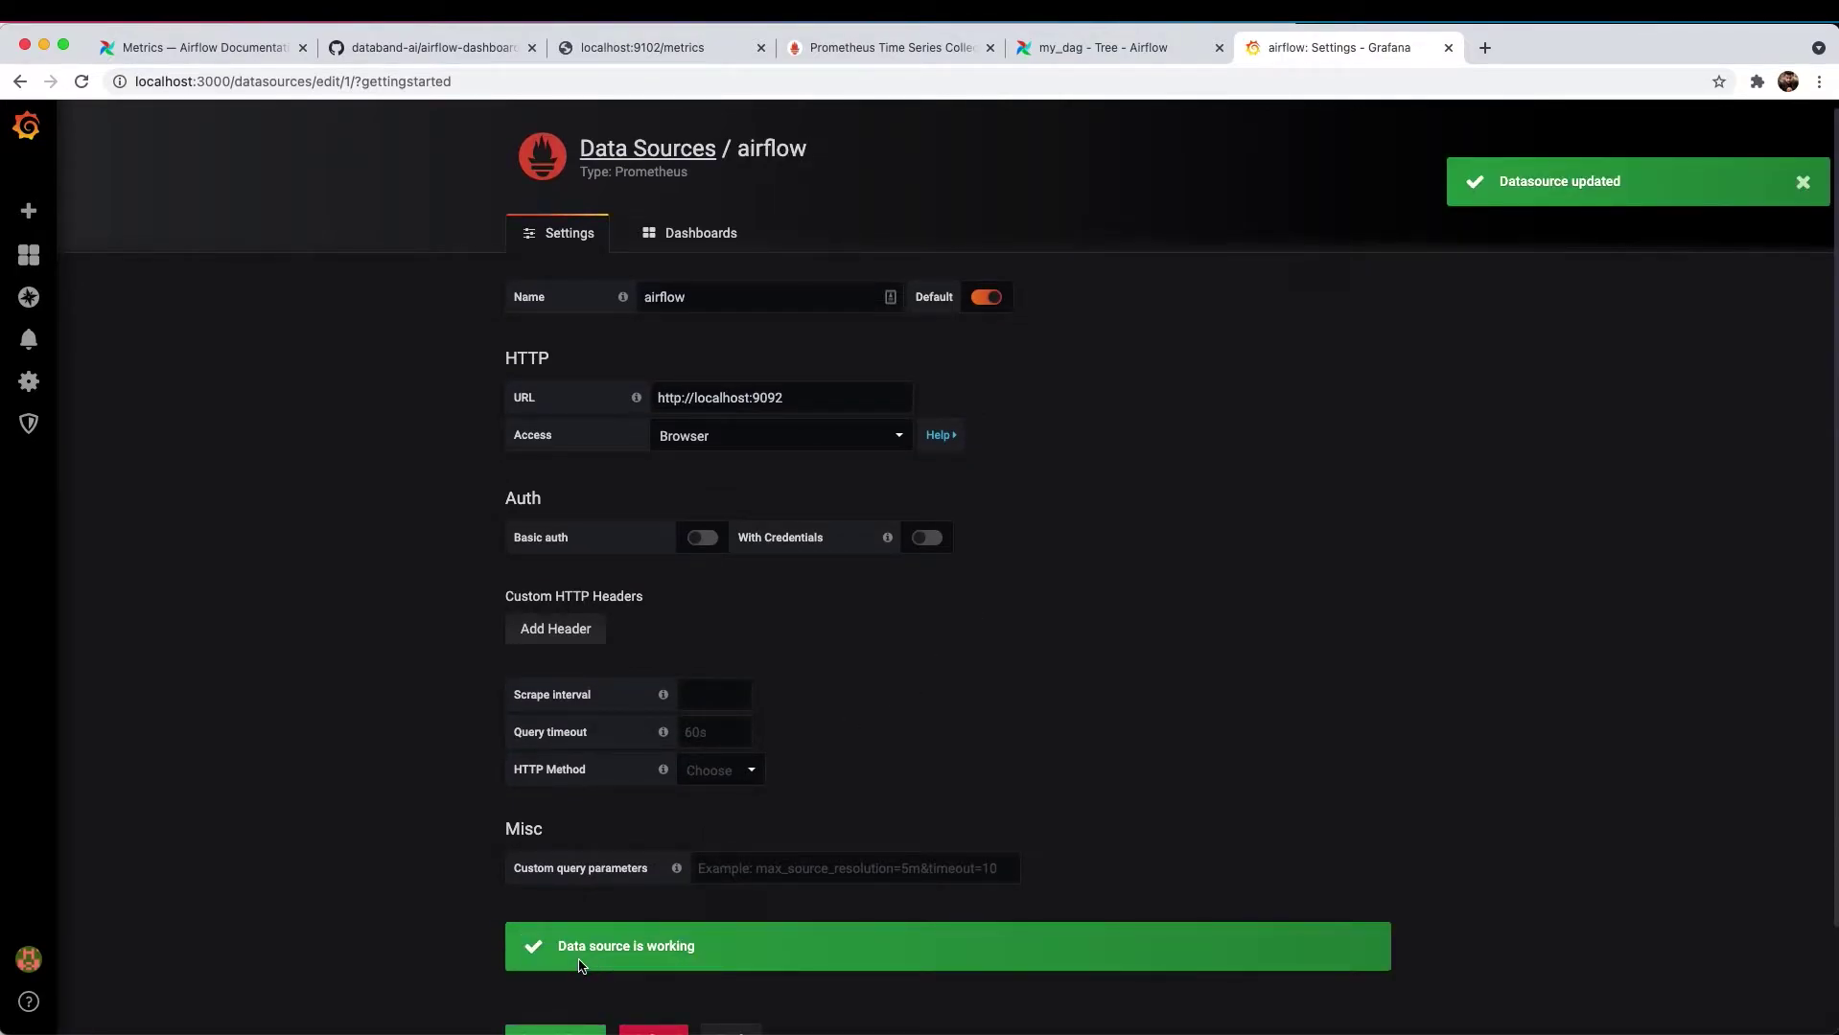
scroll(792, 841, down, 3)
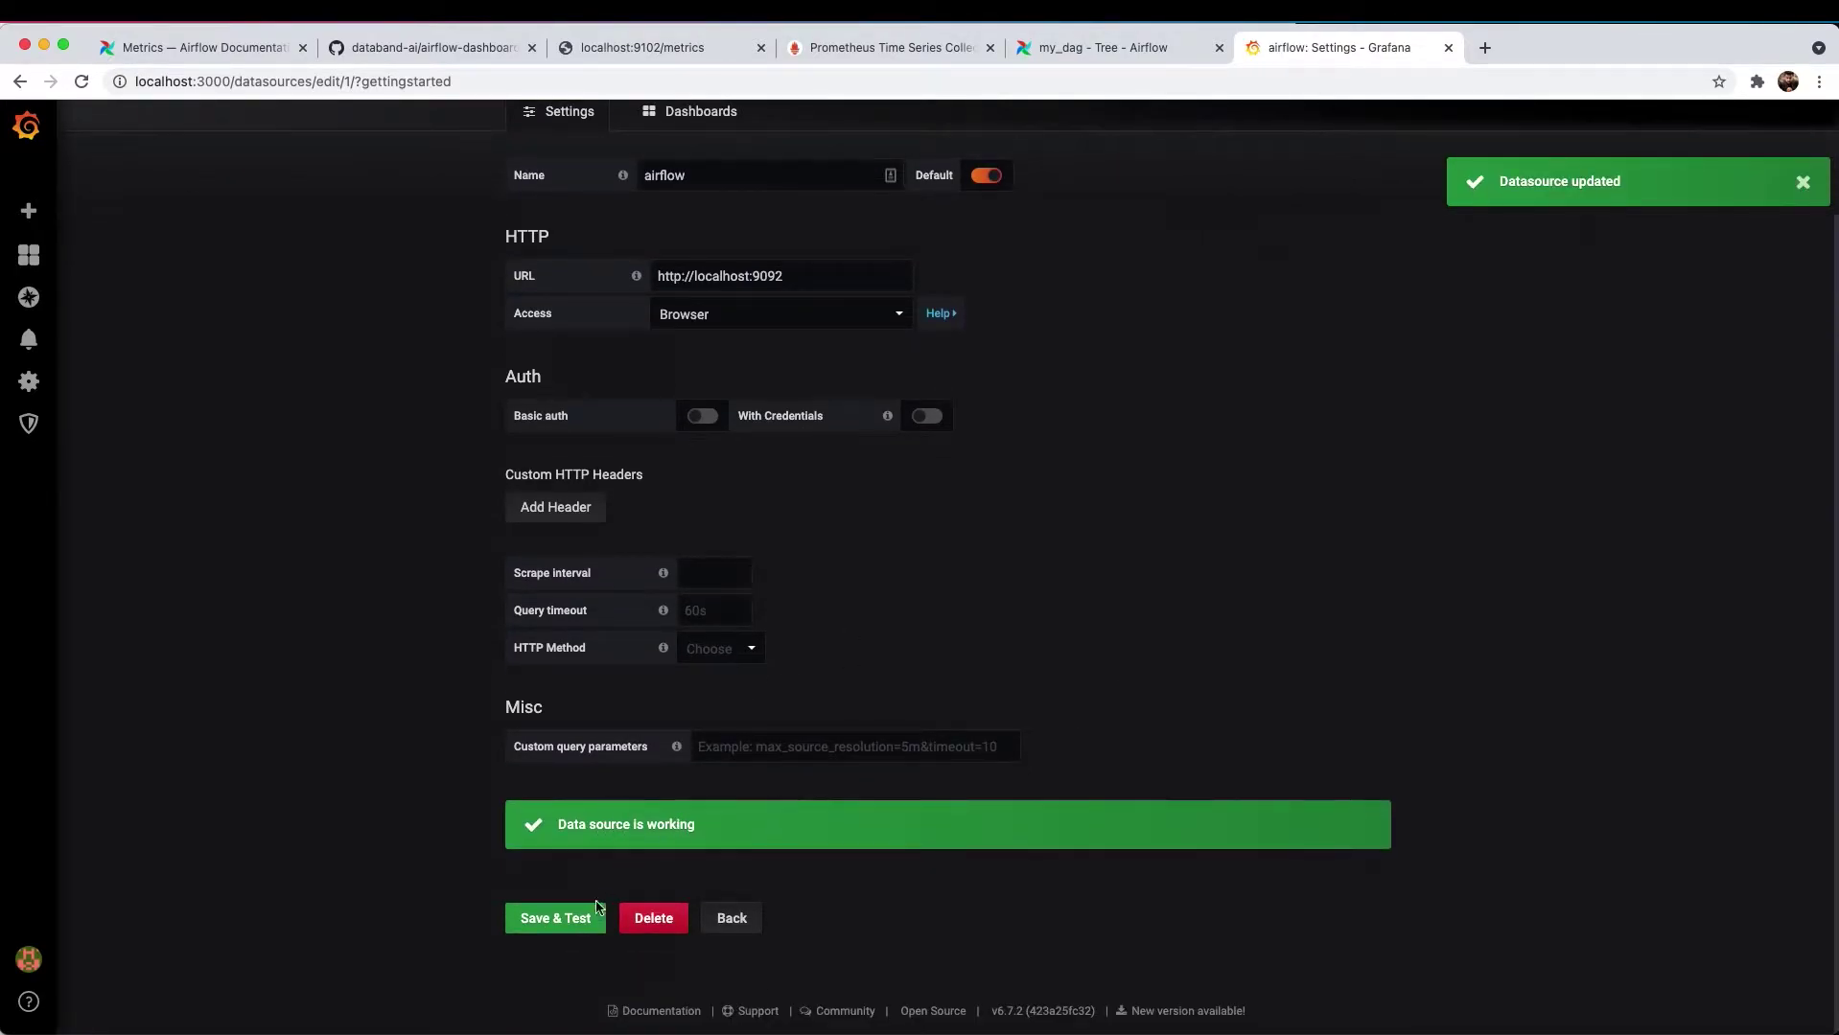
click(580, 924)
click(731, 921)
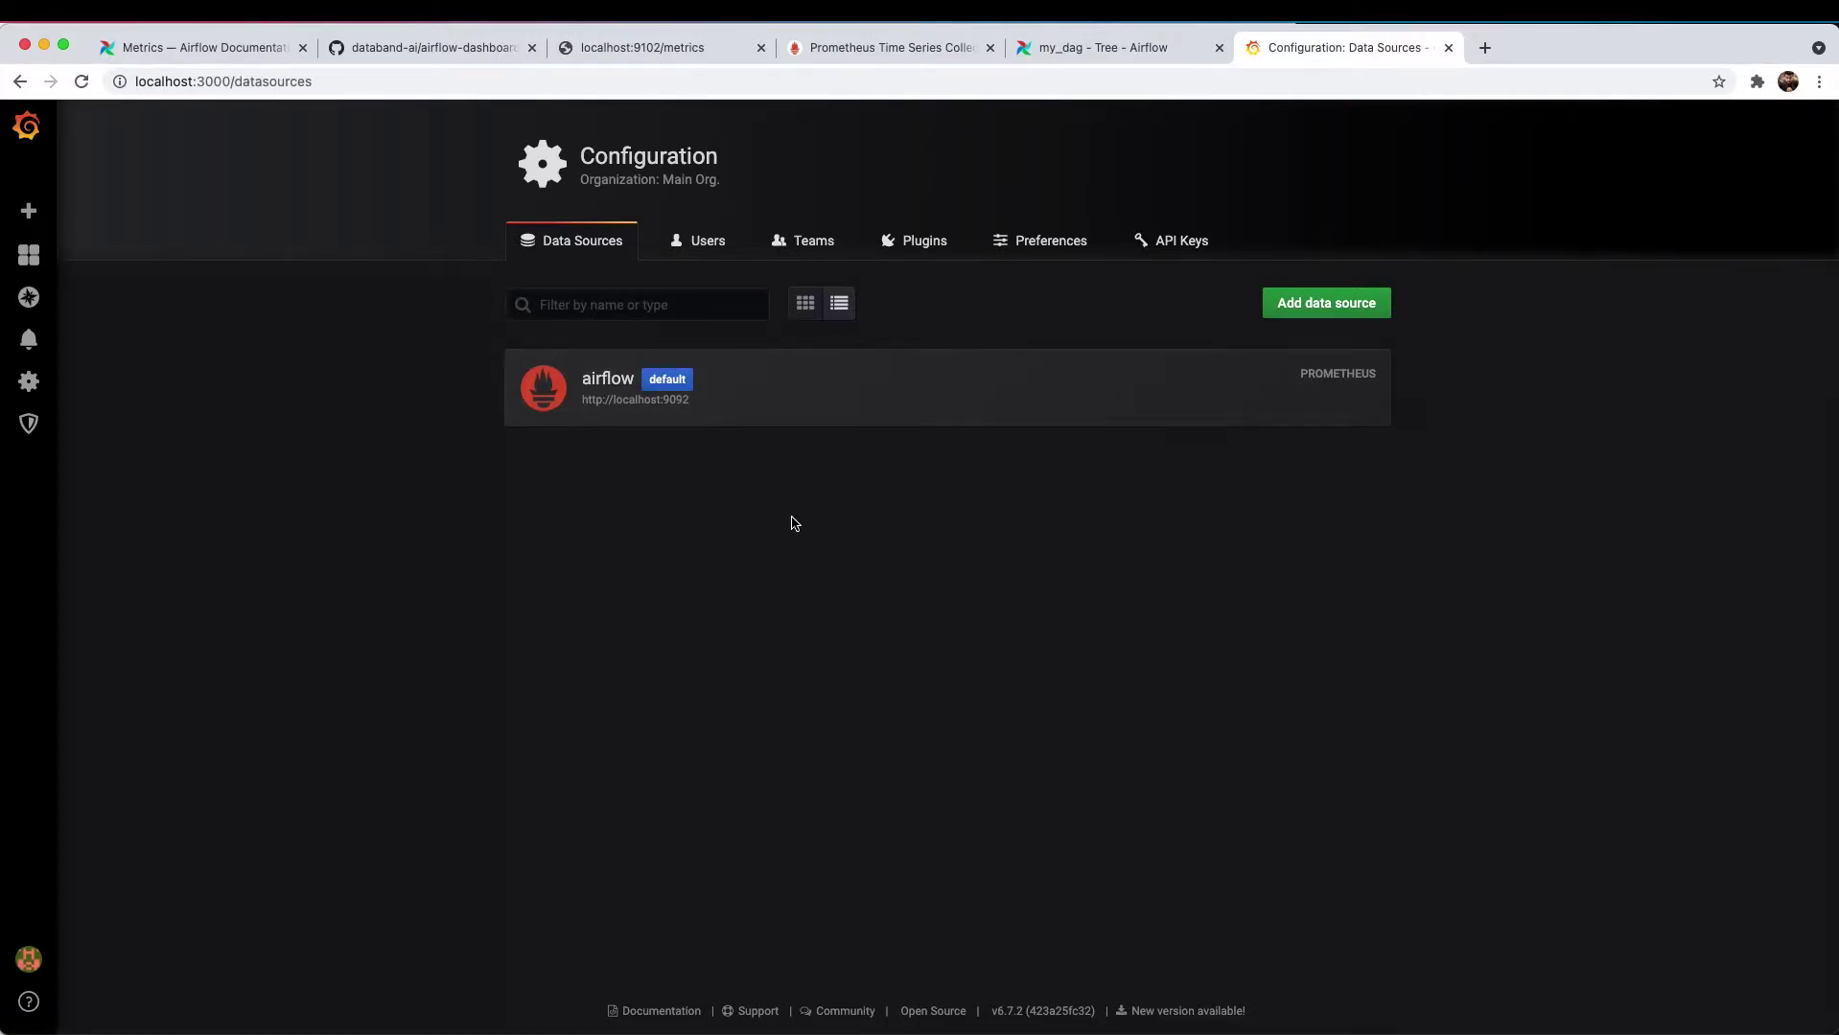
- Create a new dashboard from Home, name it airflow-cluster in settings, and save it
mouse_move(29, 255)
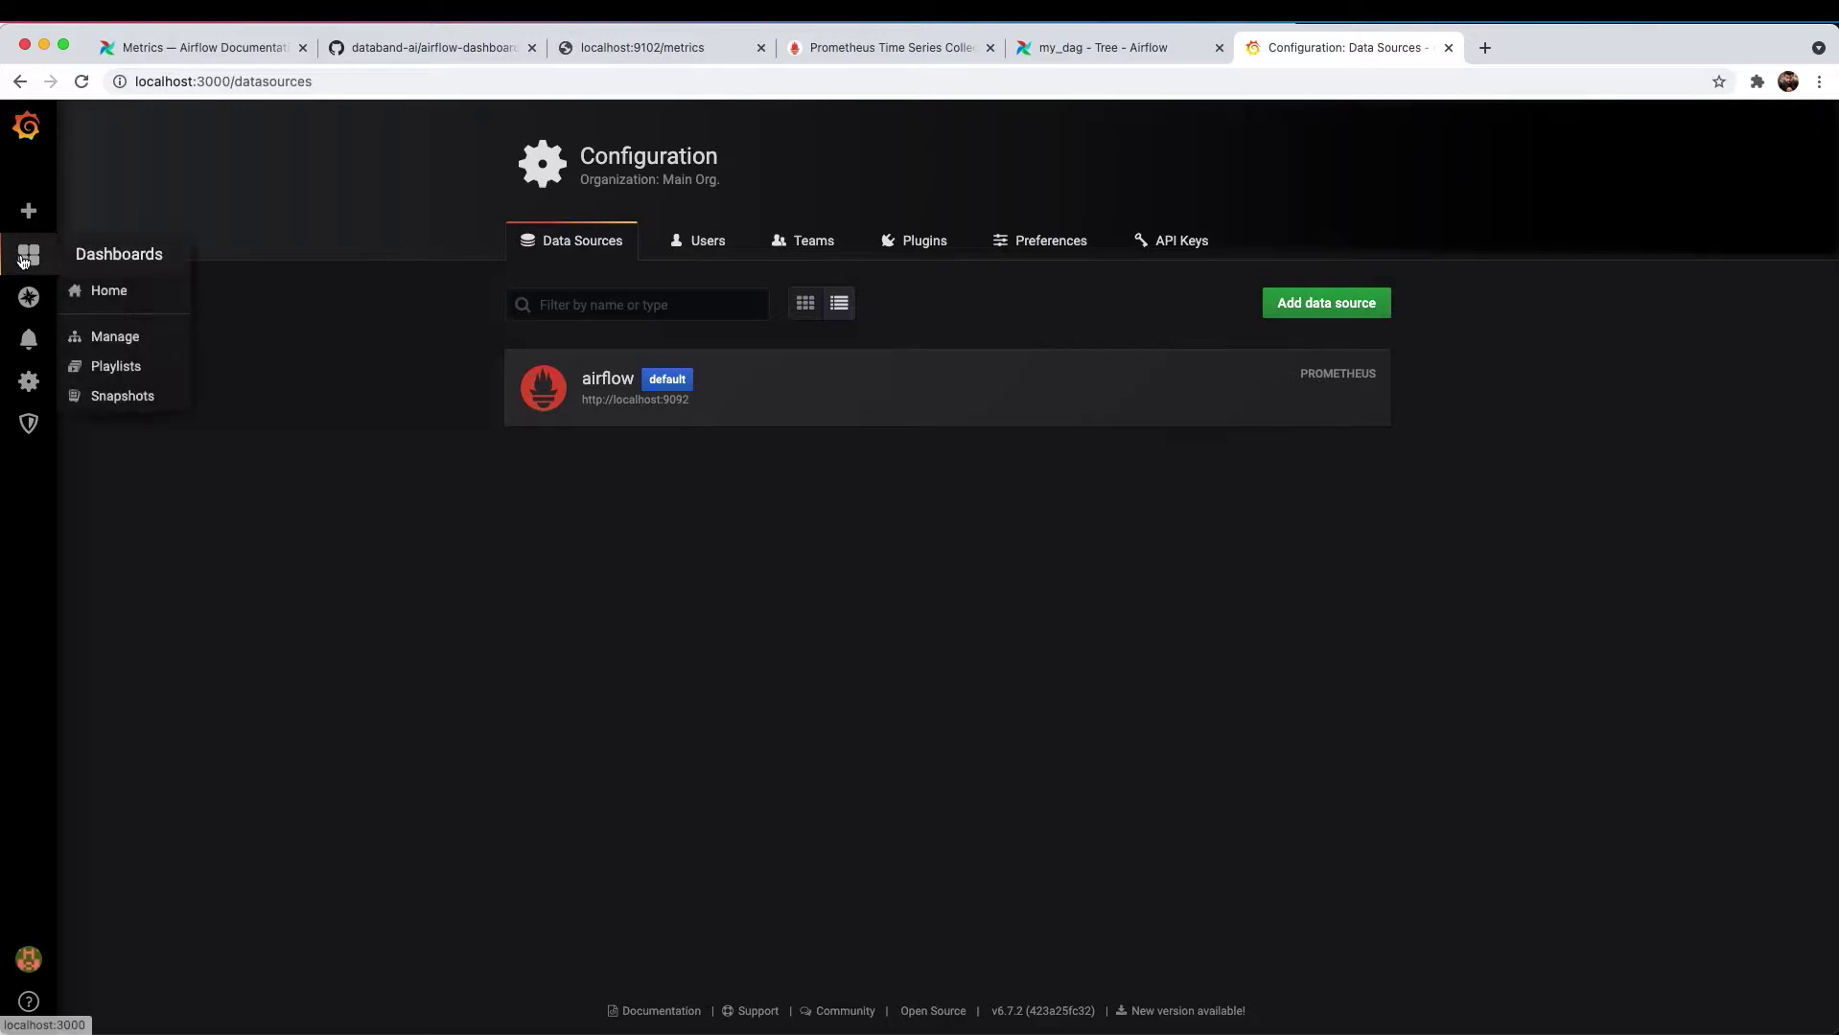
click(112, 291)
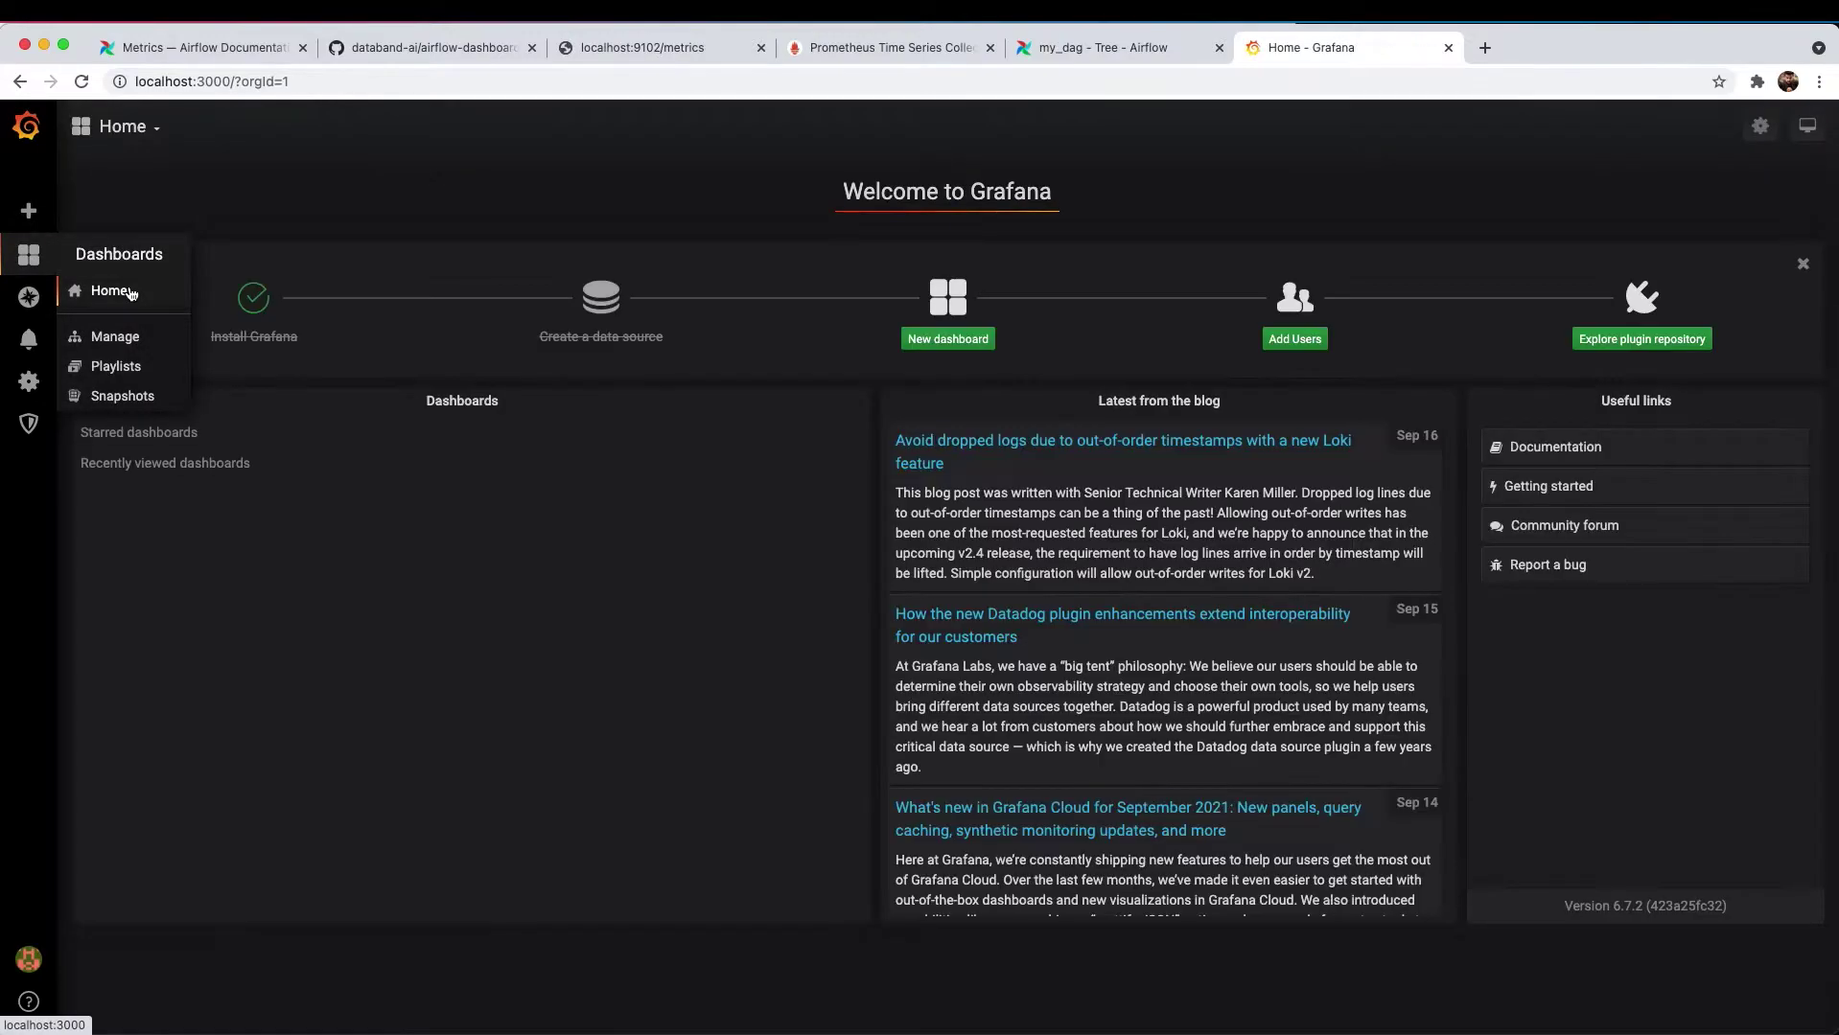
click(938, 343)
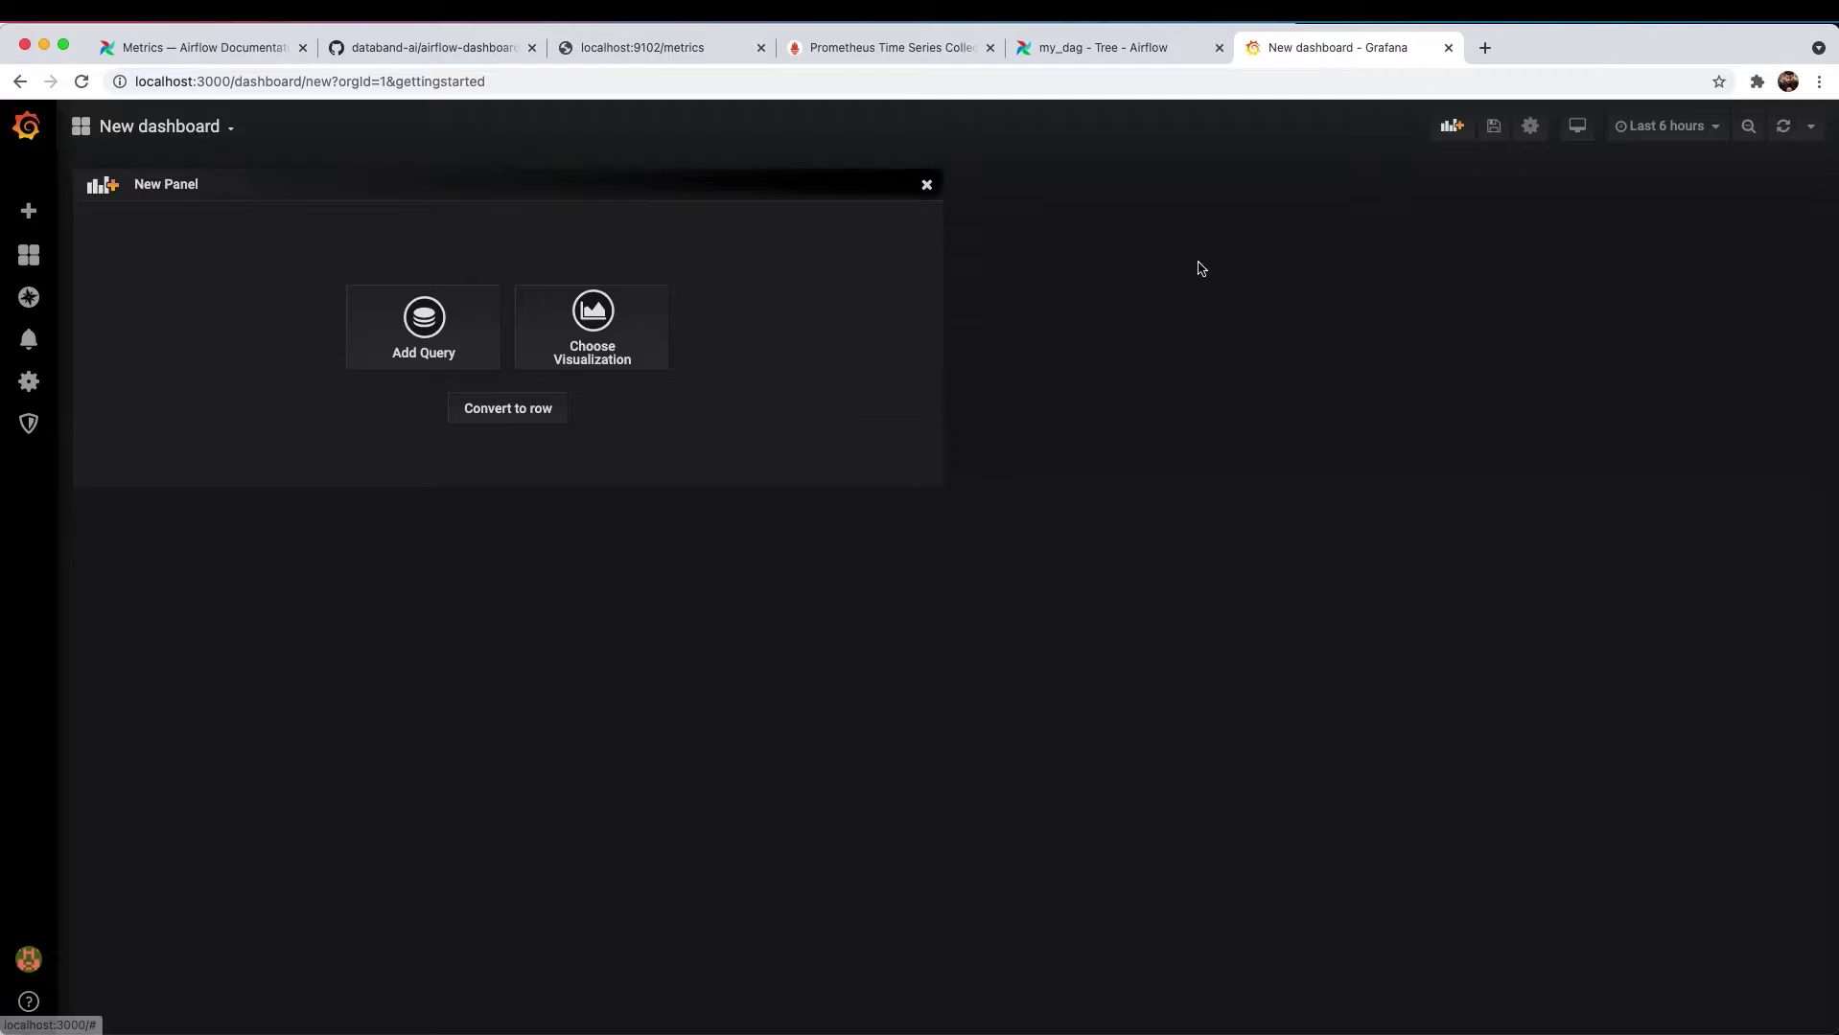
click(1534, 134)
drag(505, 264, 314, 264)
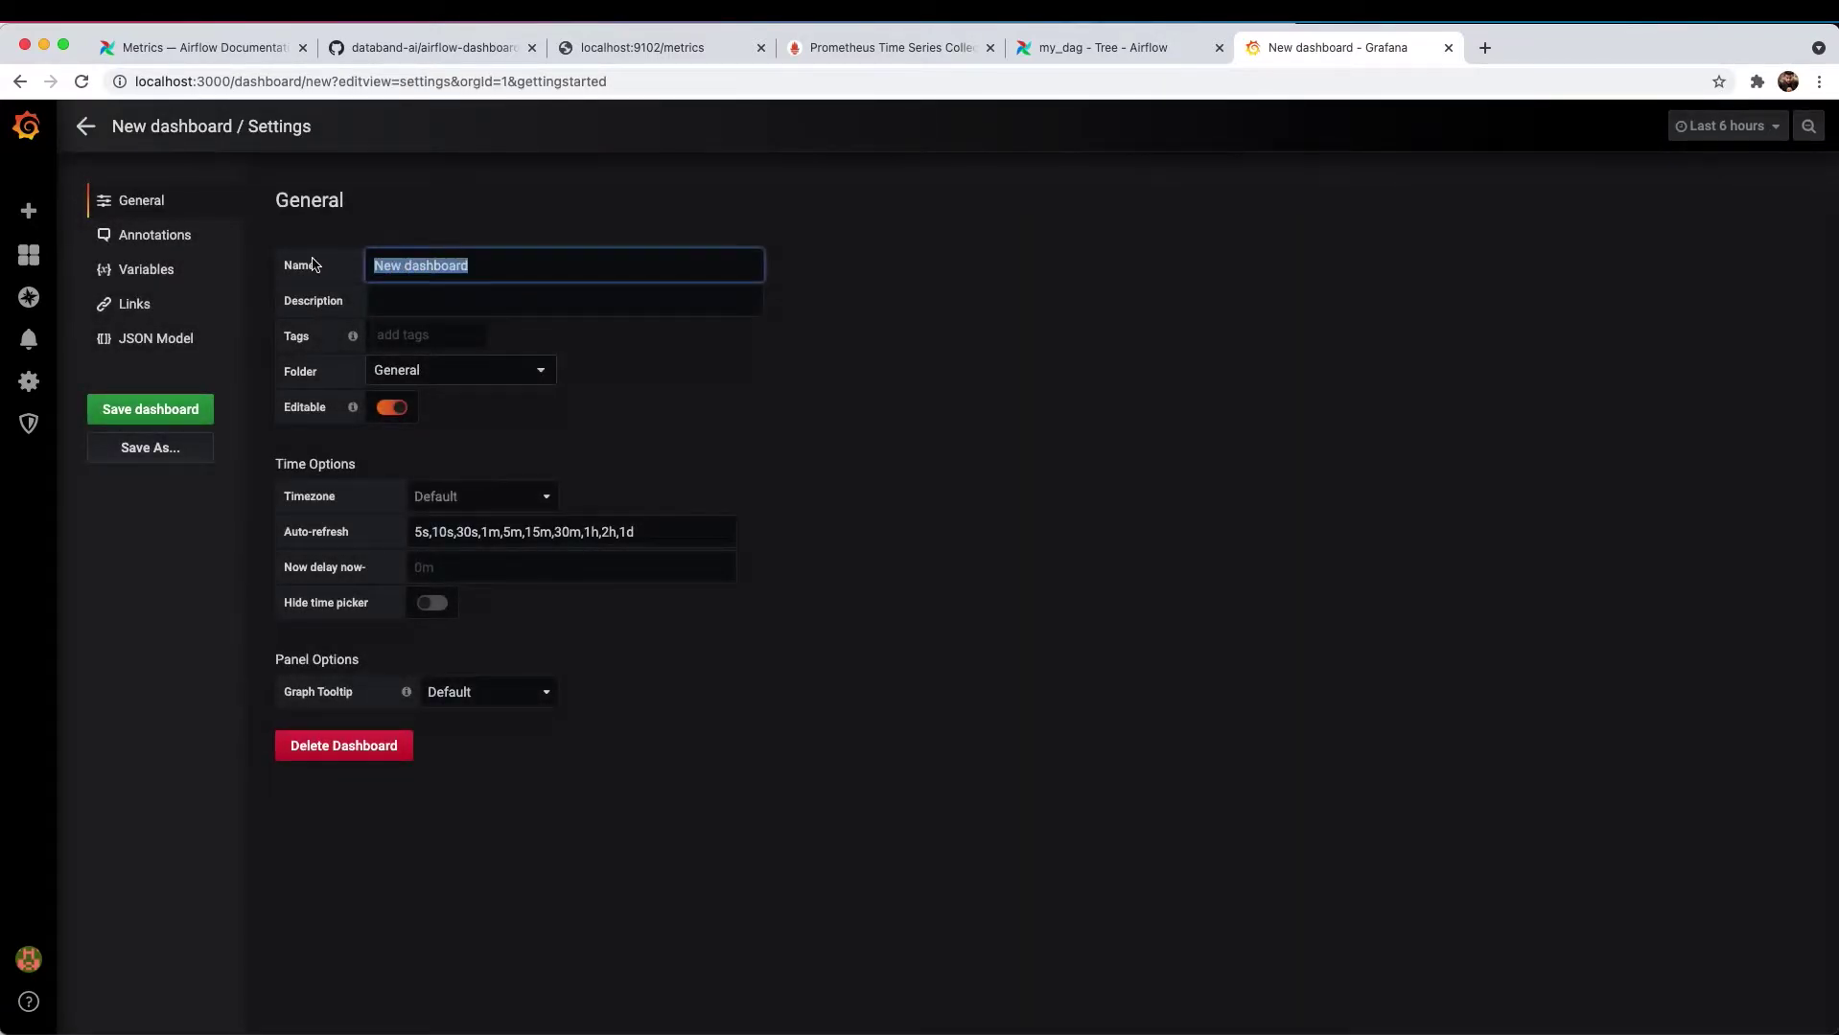
text(airflow-cluster)
click(722, 328)
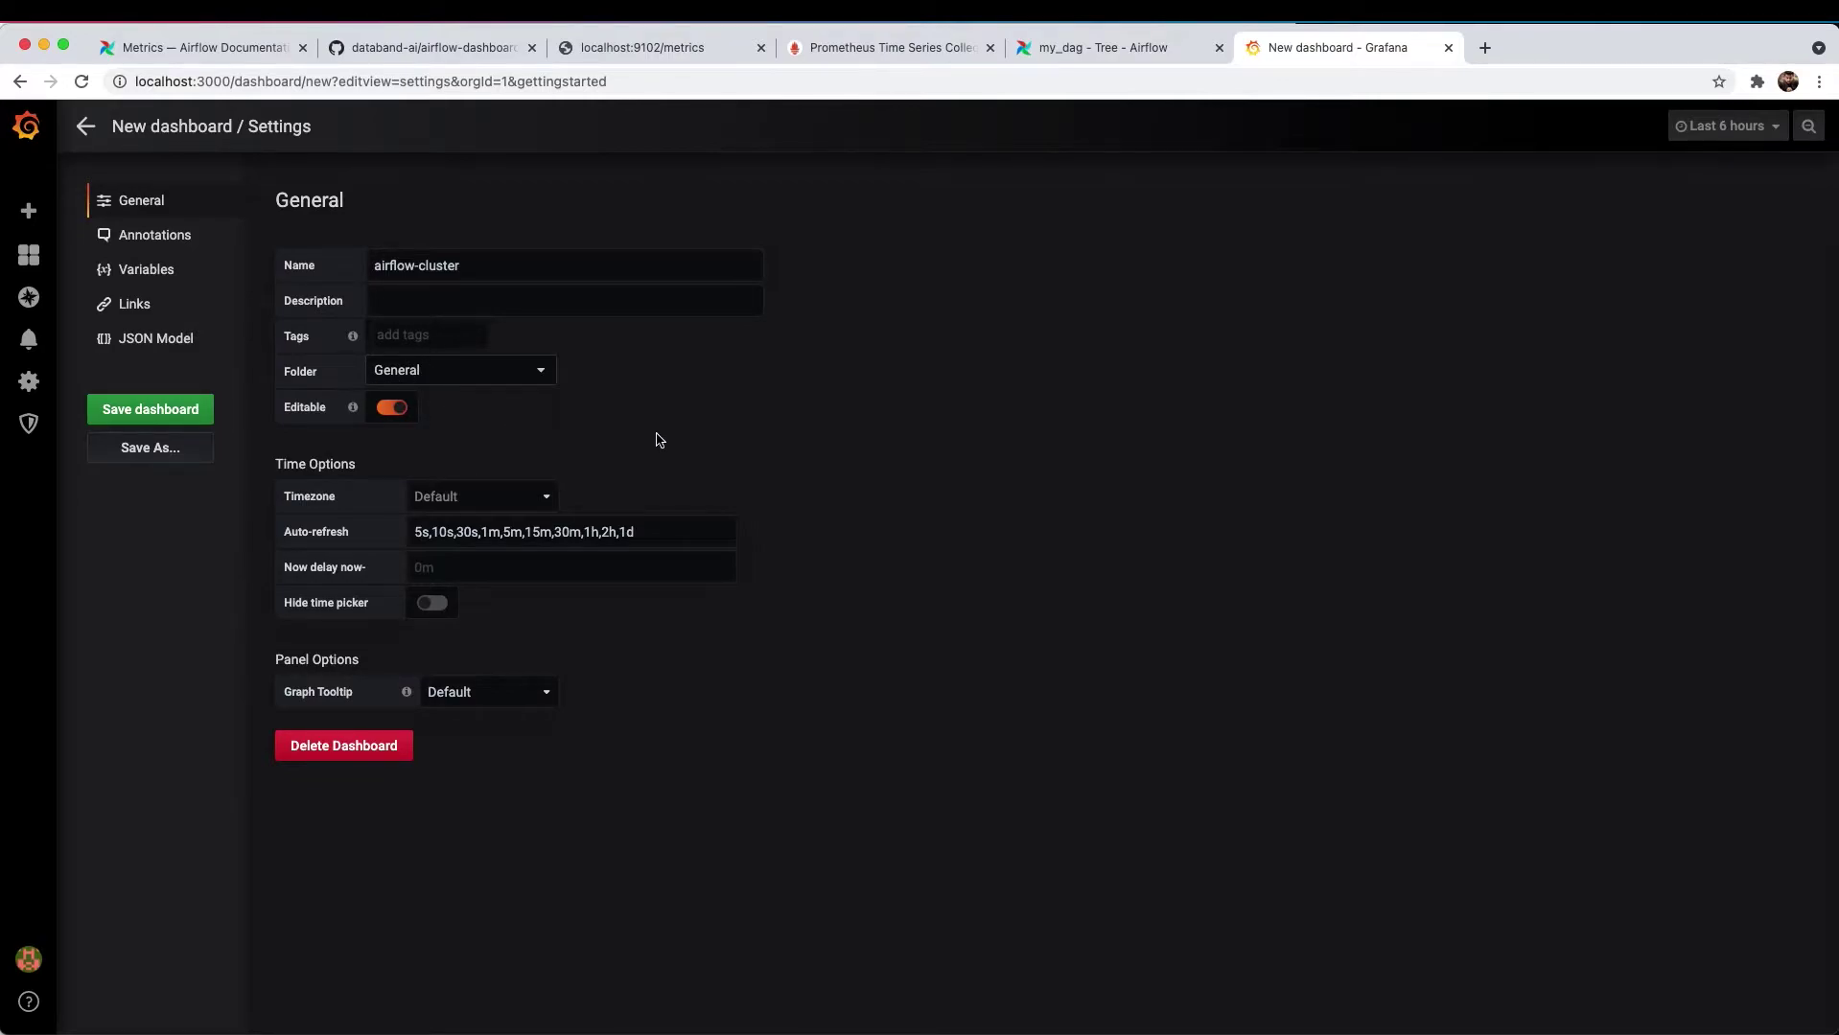
click(146, 409)
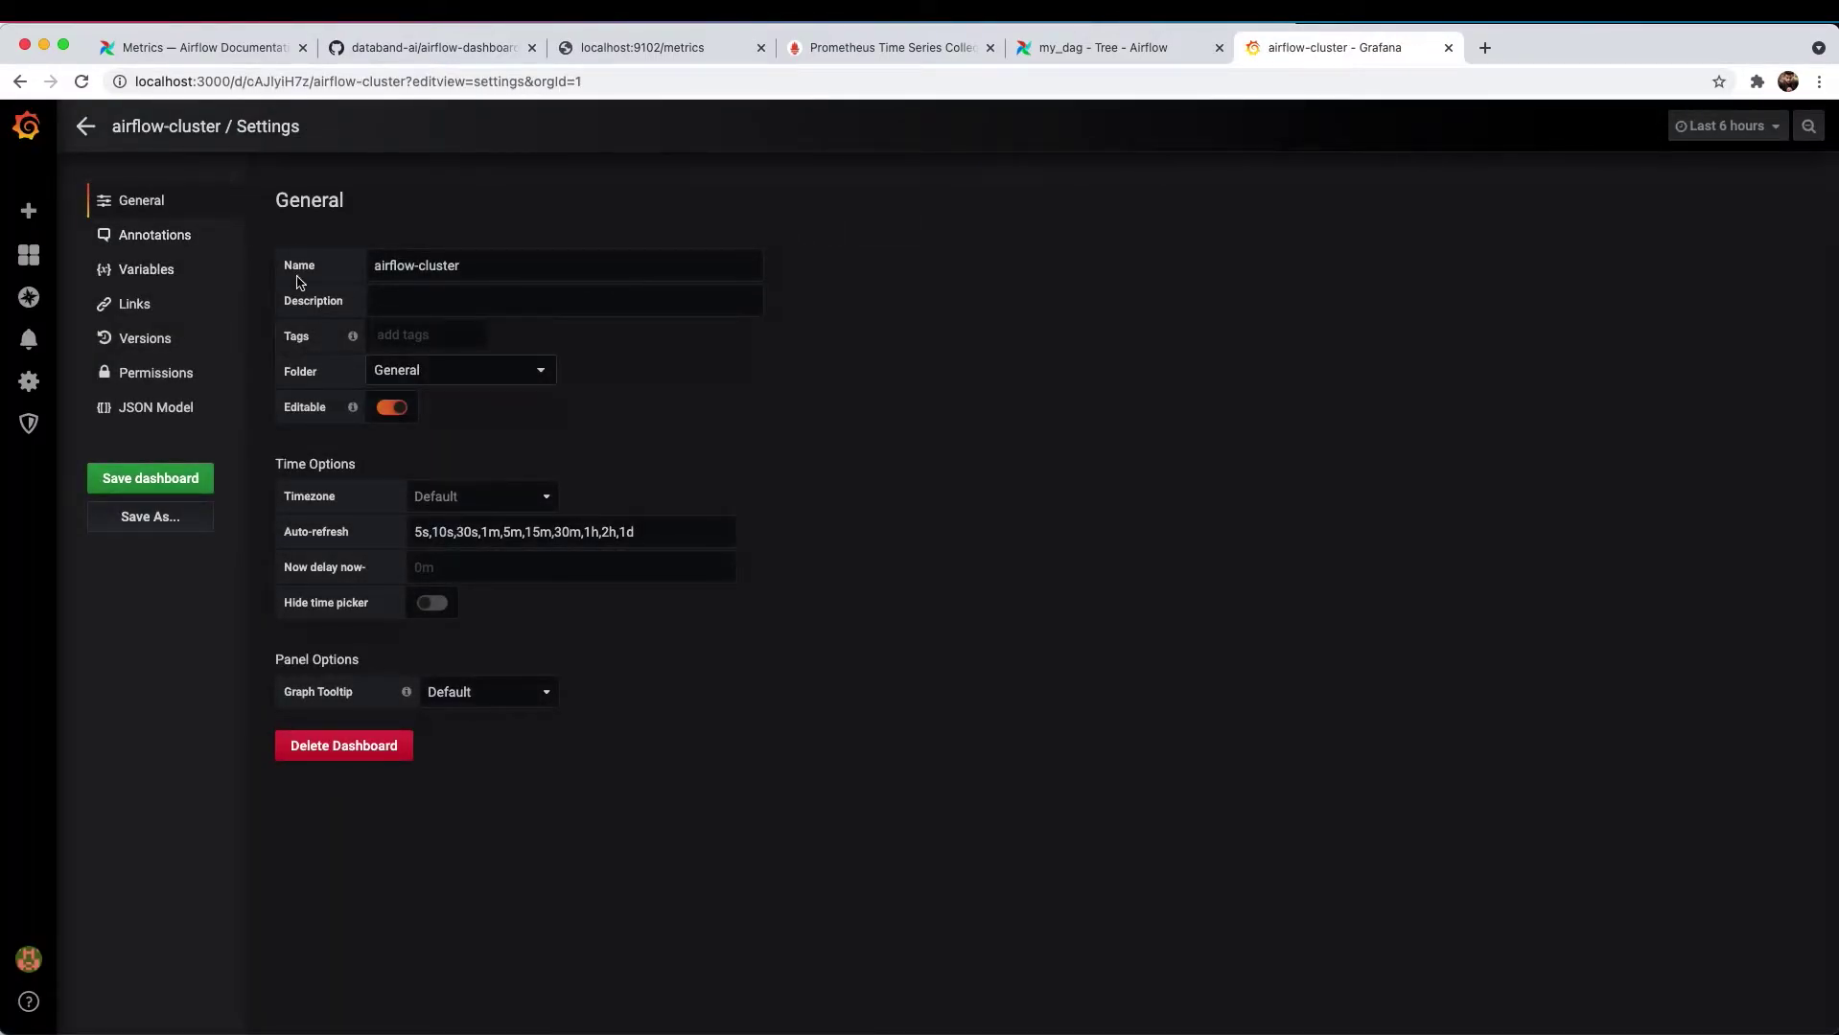
- Open the airflow-cluster dashboard's JSON Model settings
click(149, 414)
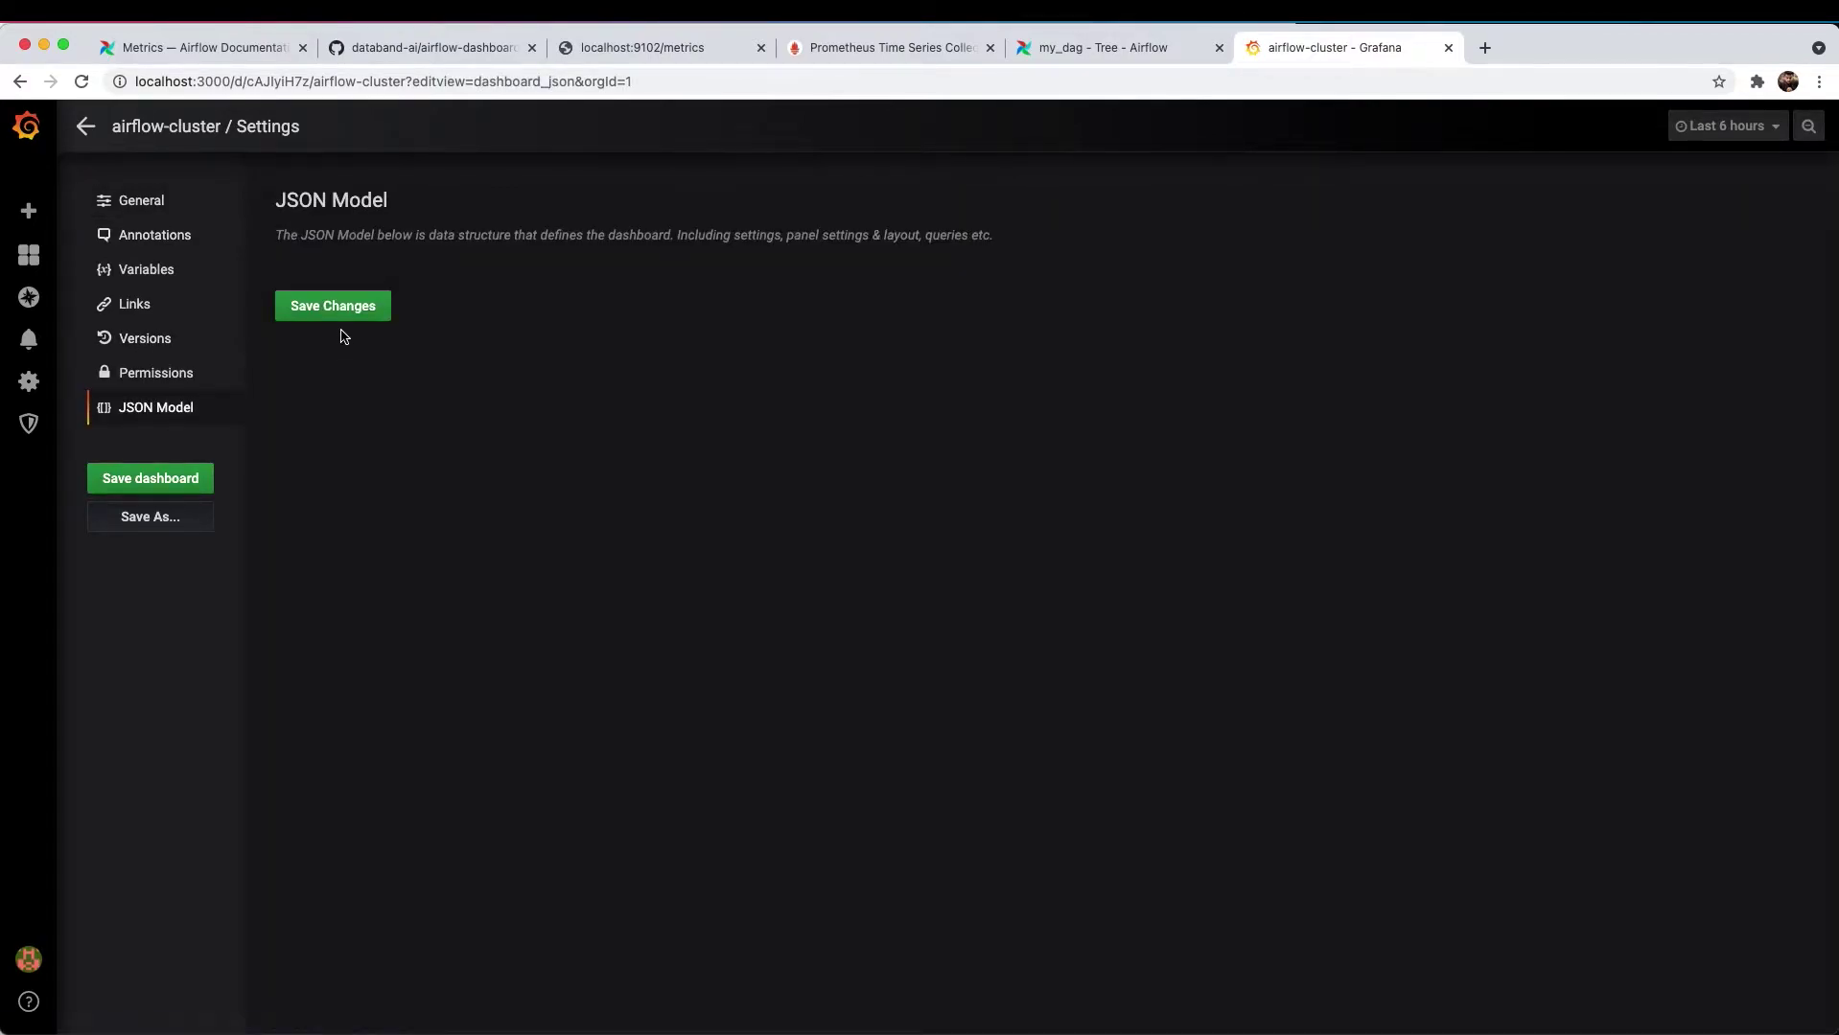
scroll(675, 506, down, 10)
scroll(675, 505, up, 10)
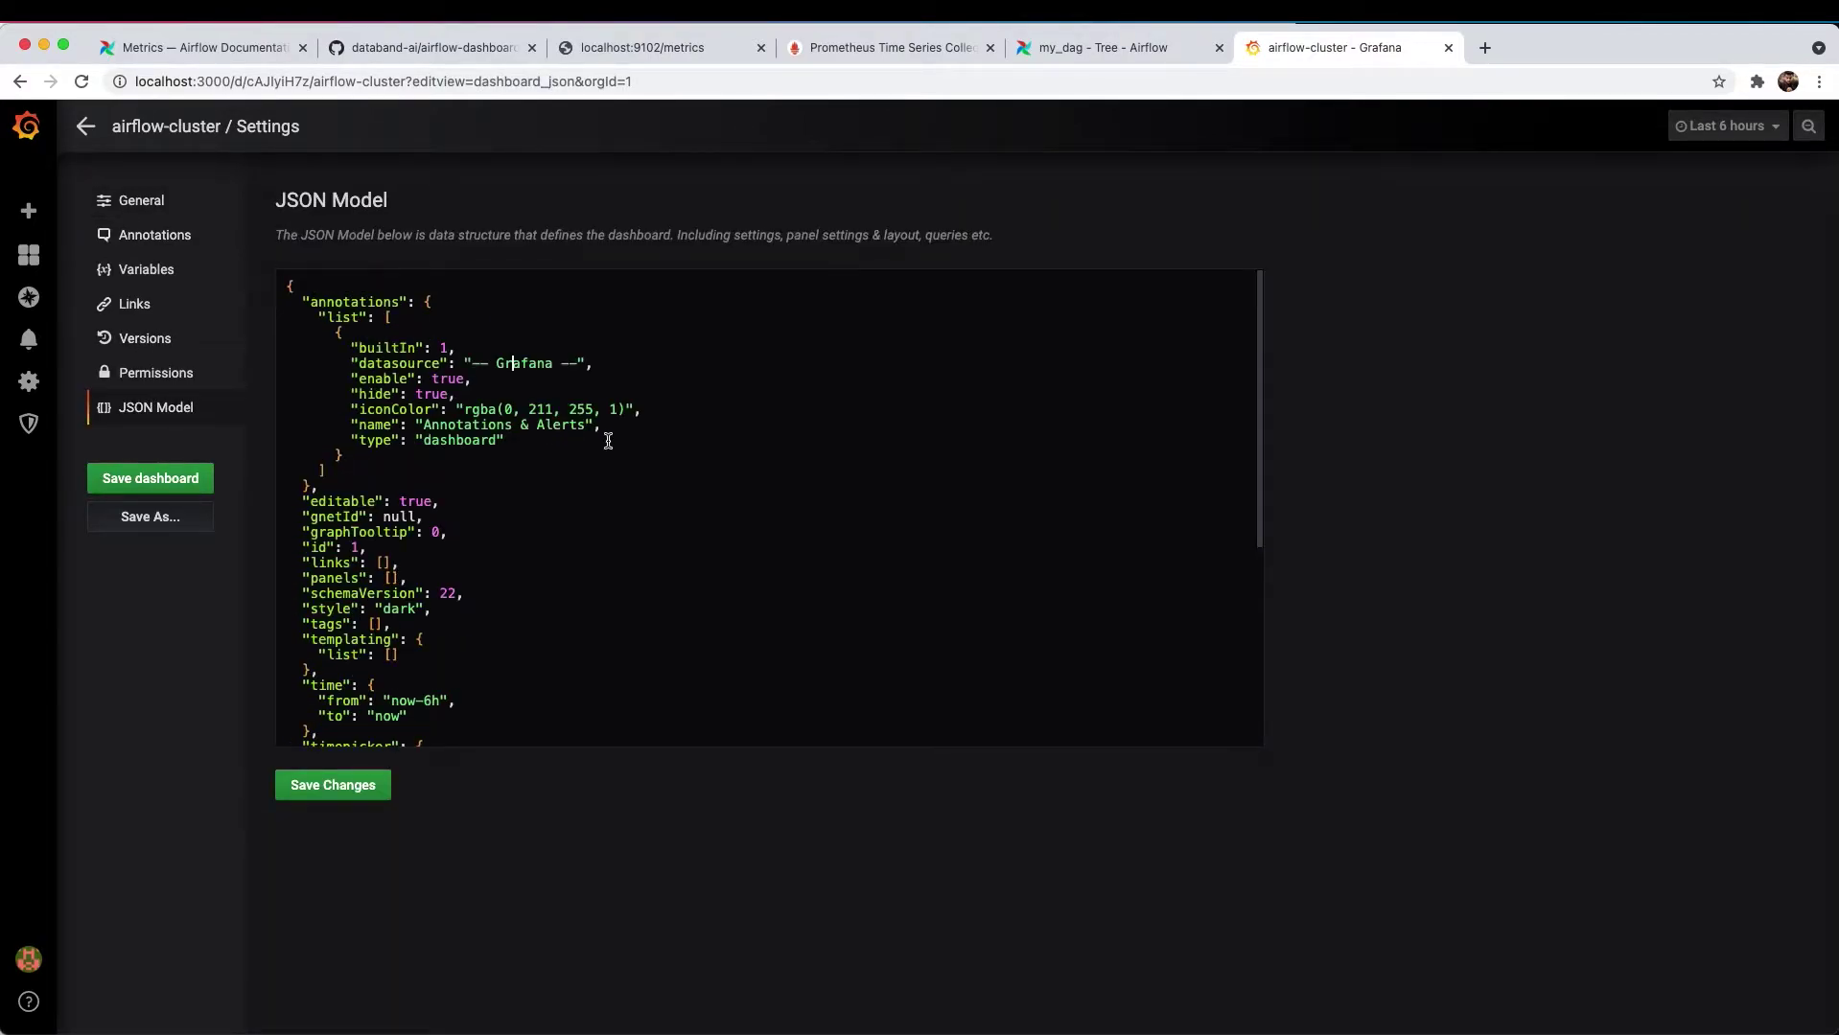
- Open grafana/cluster-dashboard.json in the airflow-dashboards GitHub repository
click(460, 48)
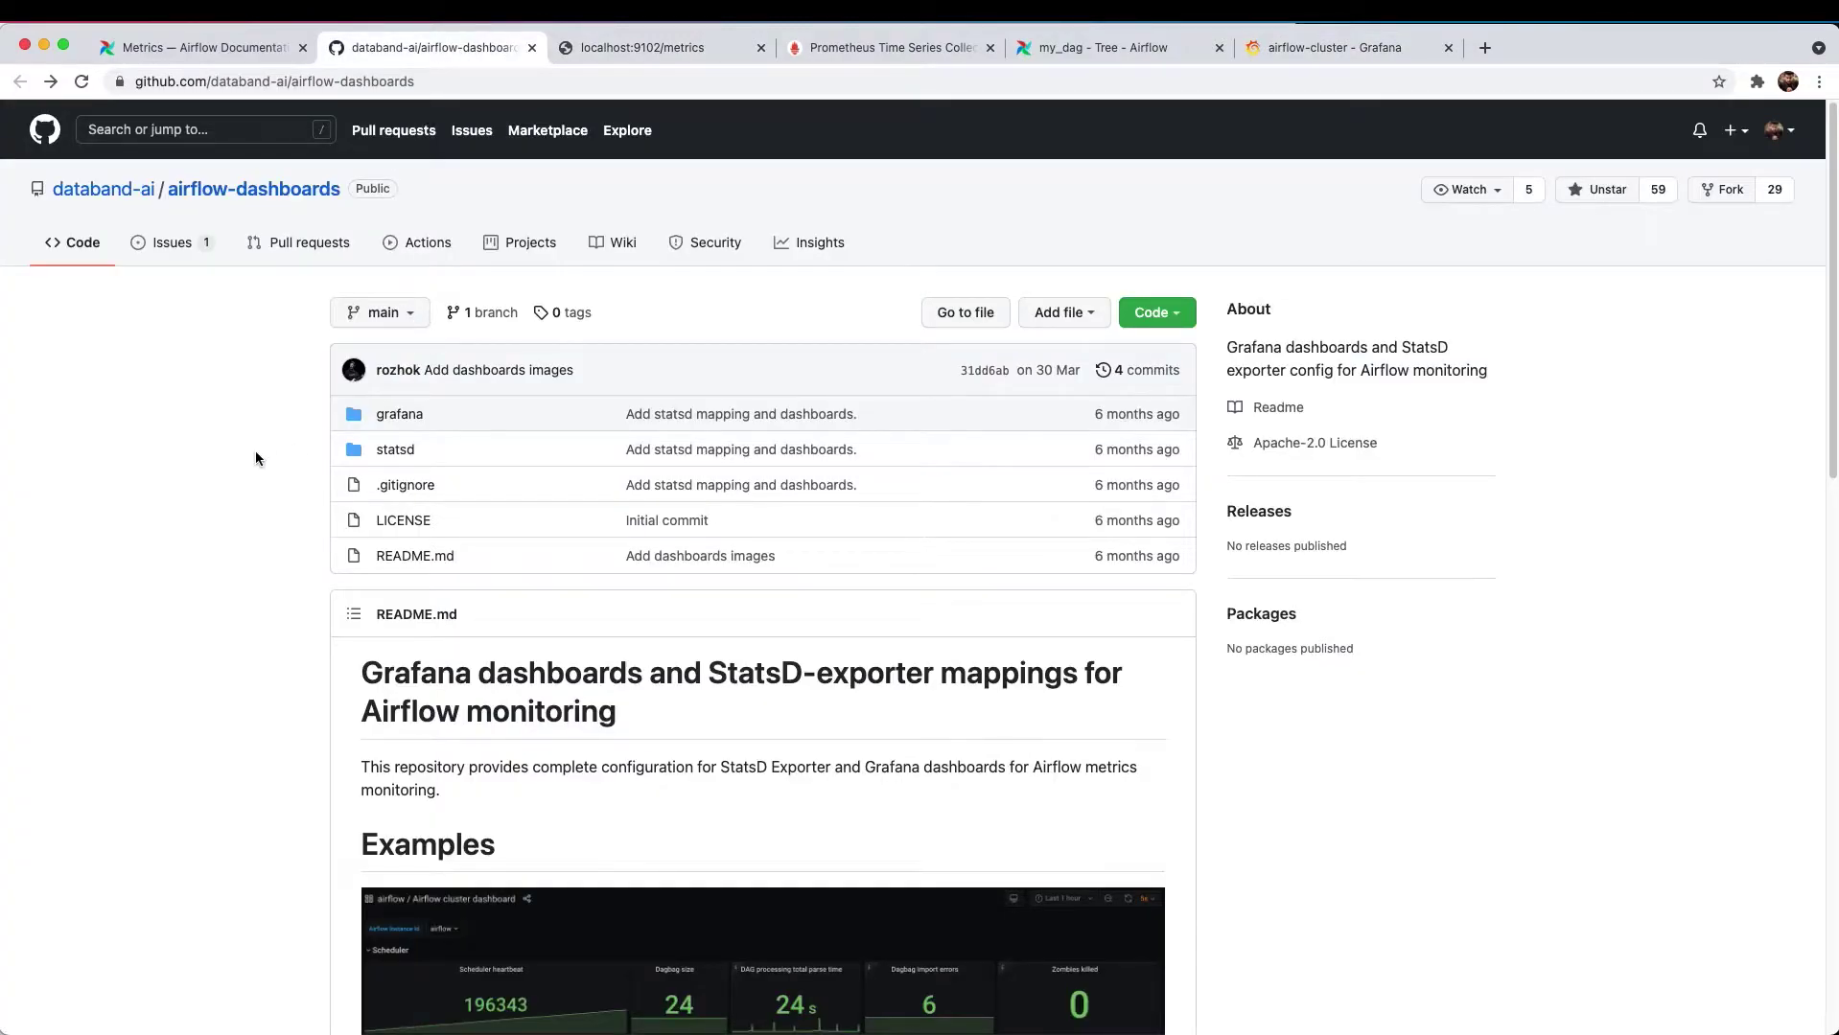
click(393, 414)
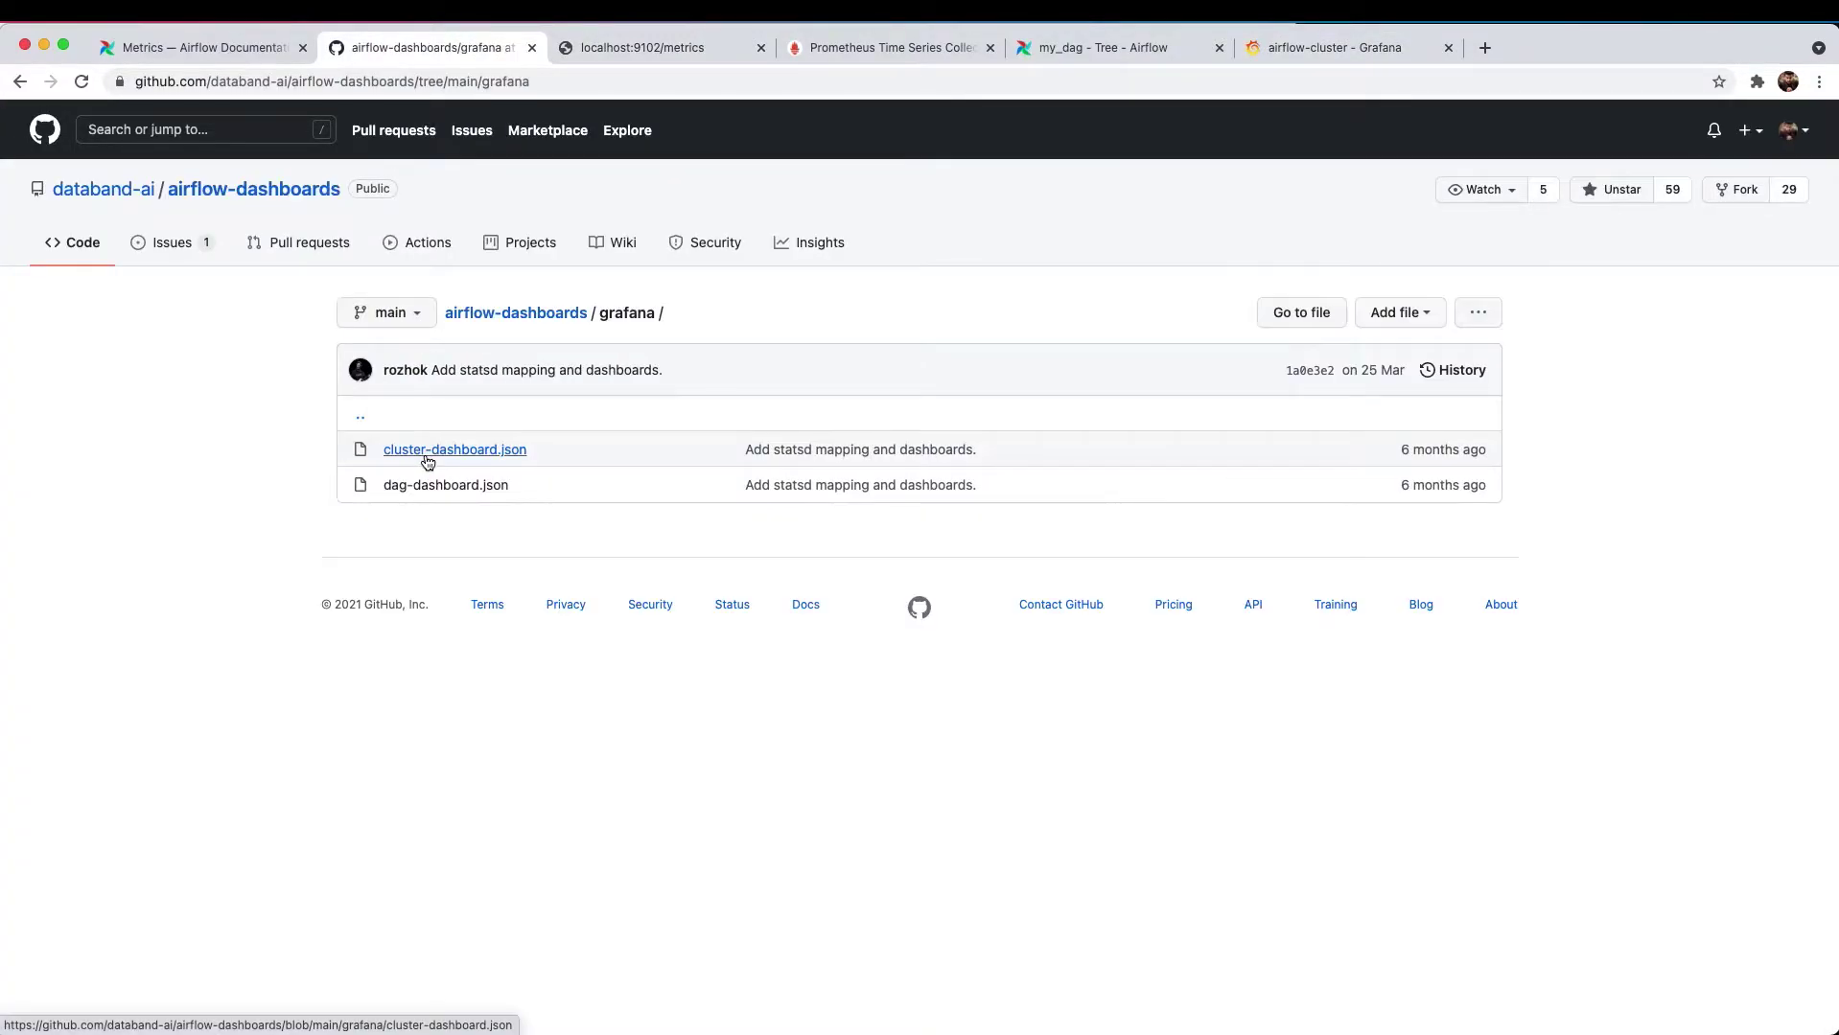
click(439, 460)
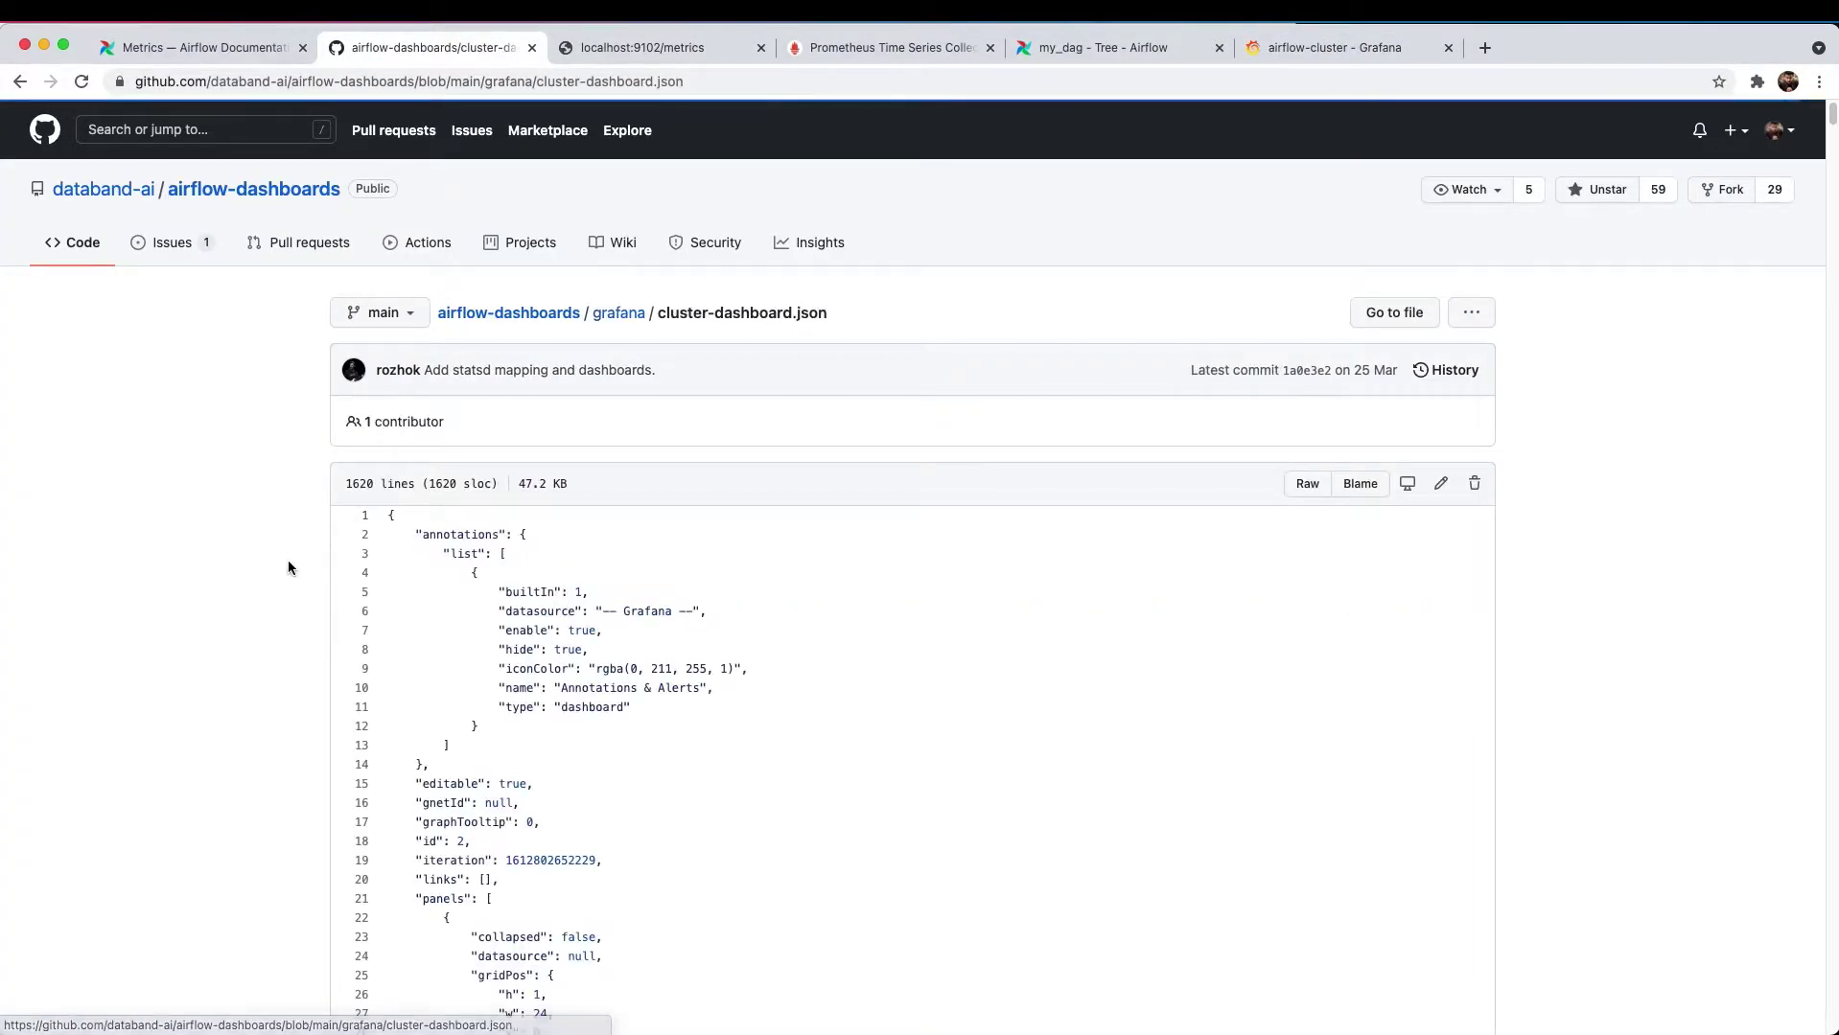
scroll(695, 452, down, 3)
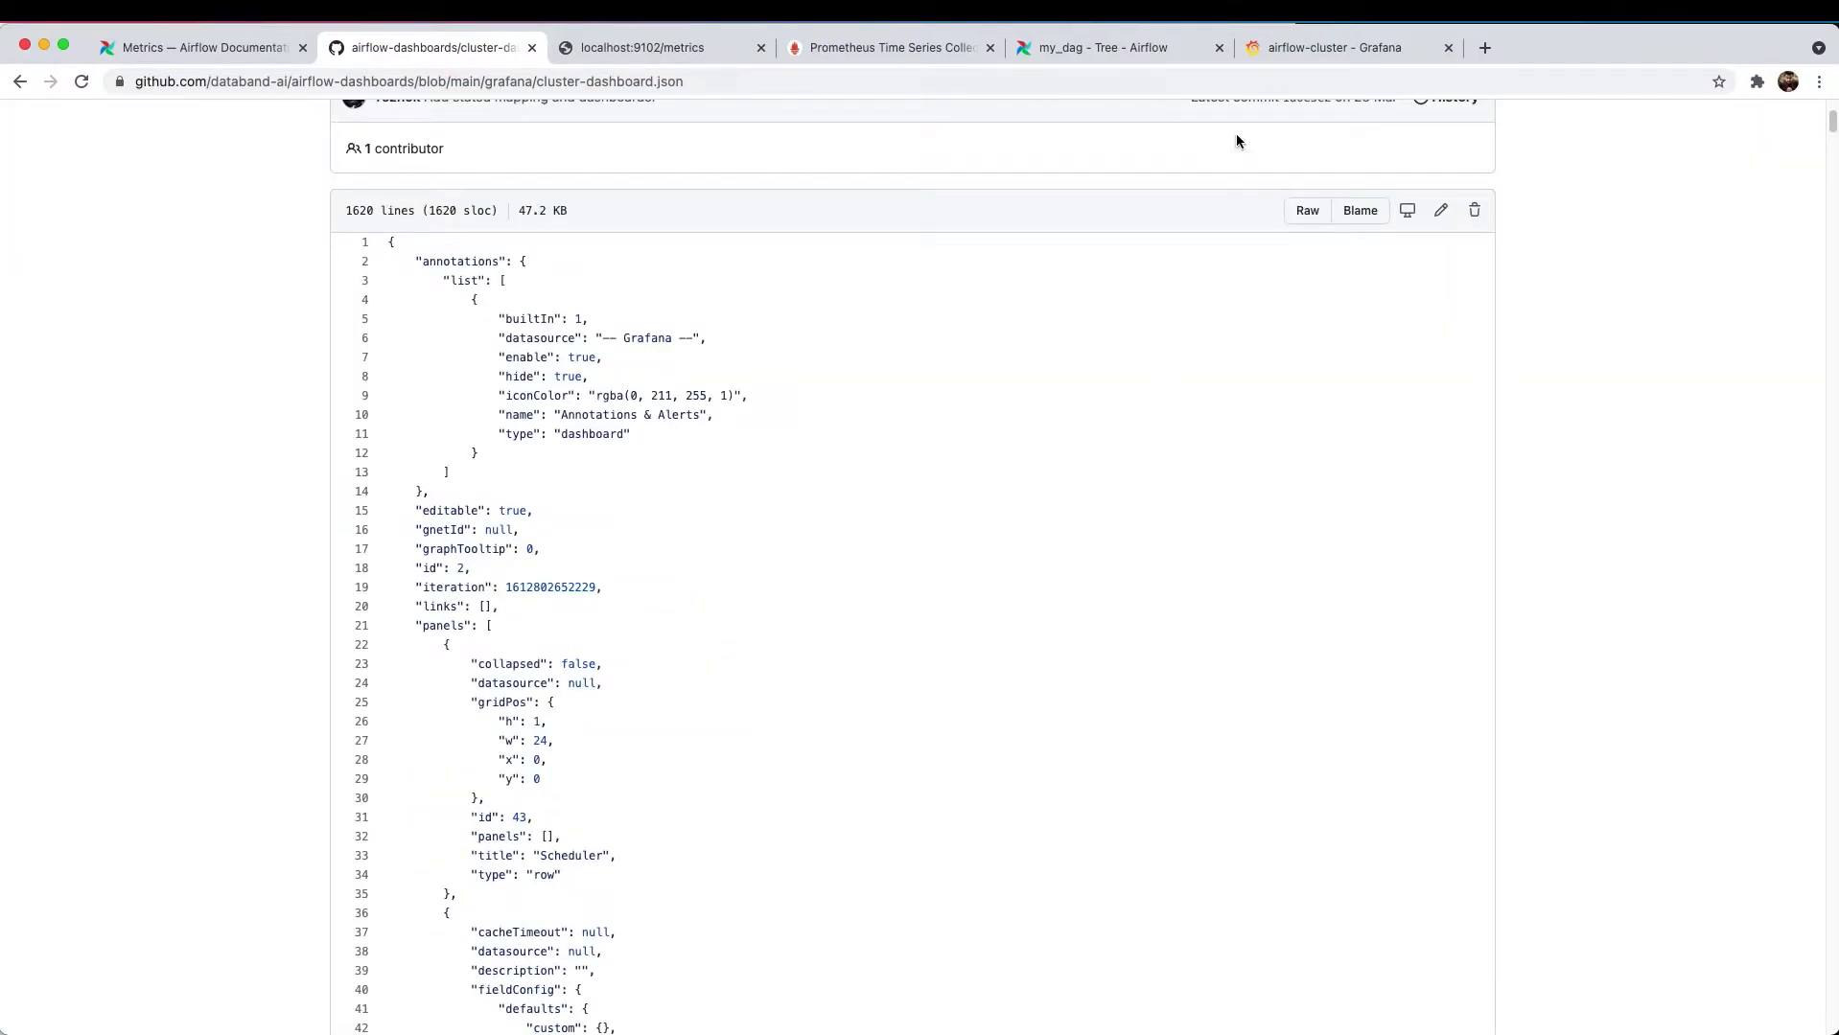
- Check the uid value in the airflow-cluster dashboard's JSON model
click(1287, 53)
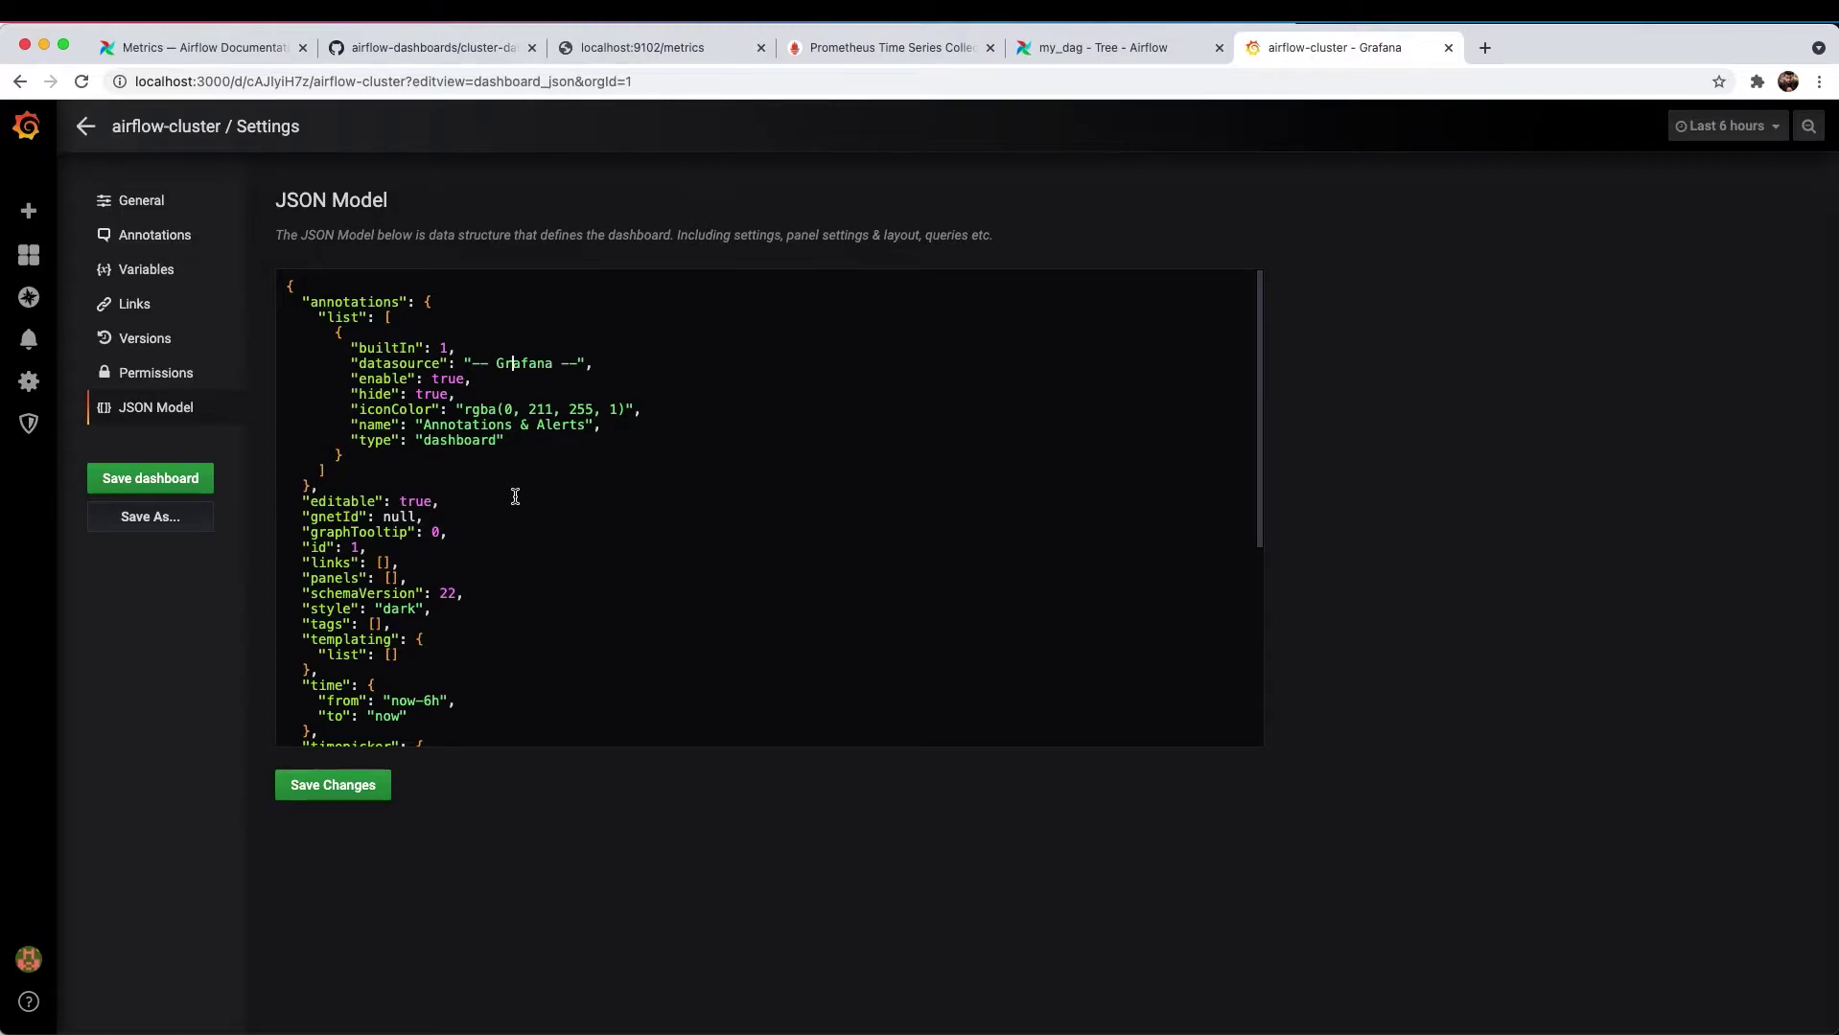
scroll(511, 494, down, 5)
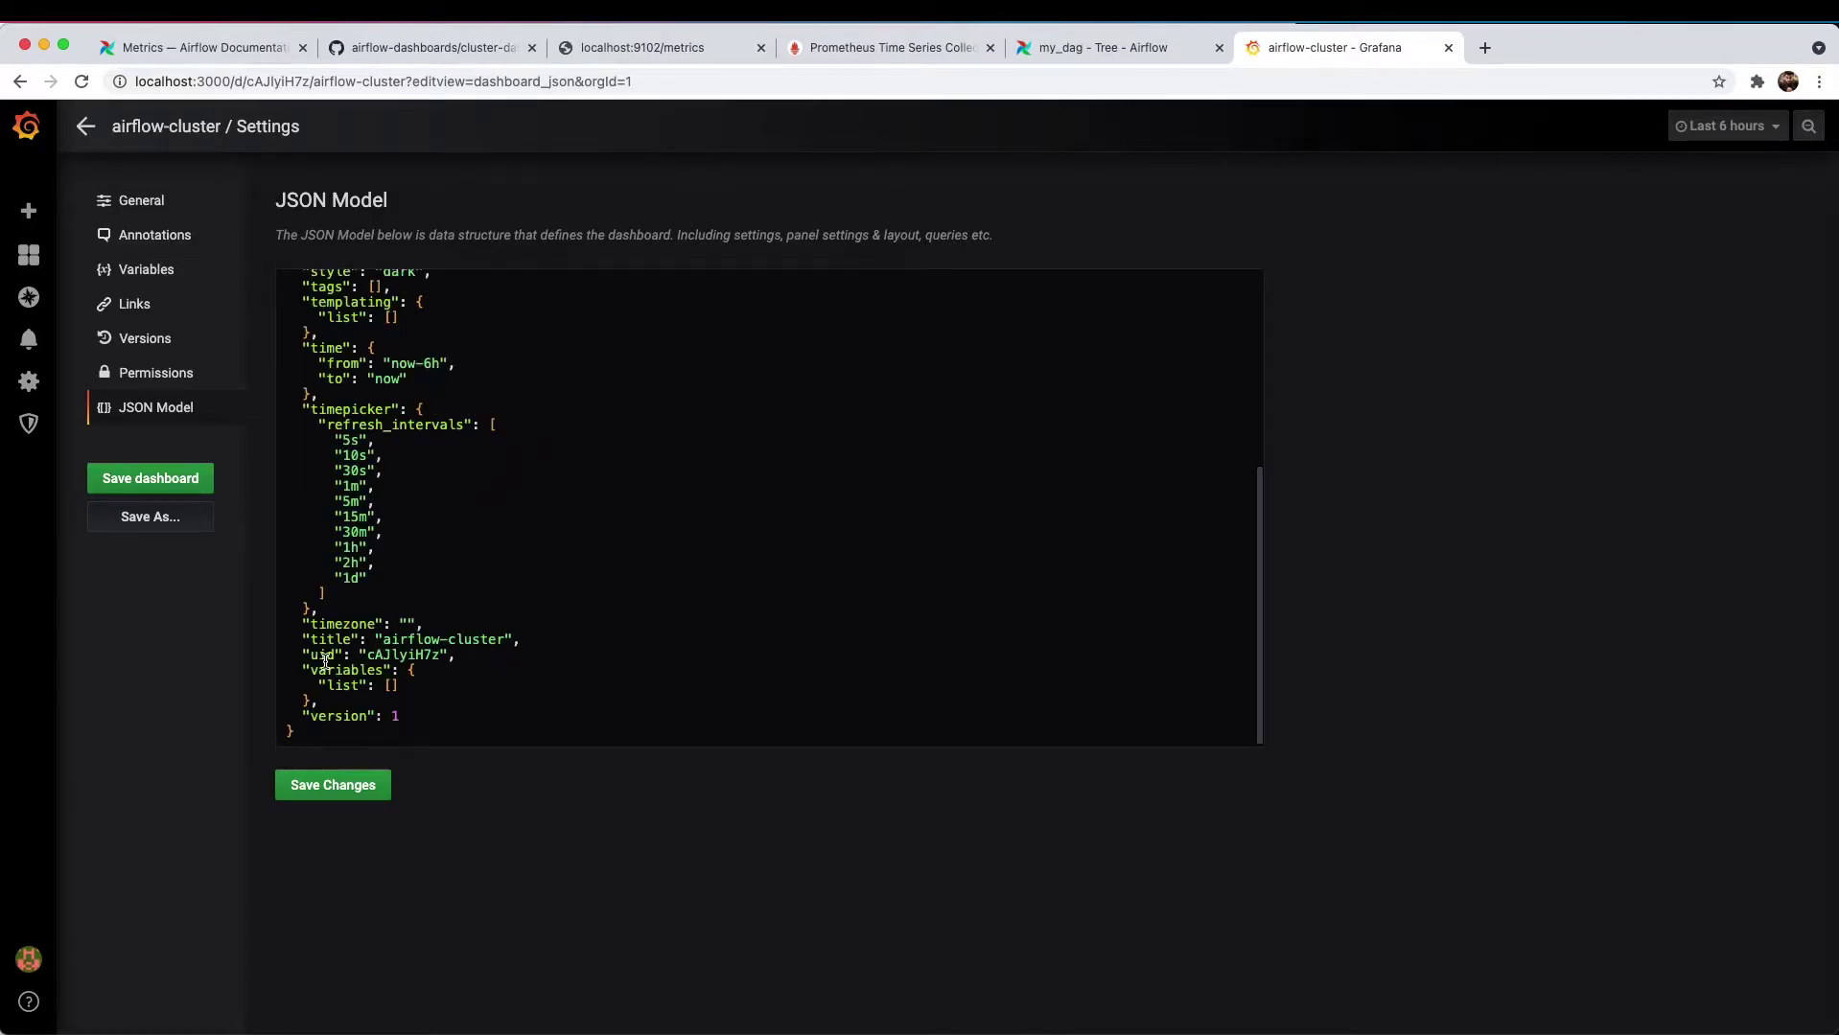
click(373, 654)
scroll(434, 581, up, 5)
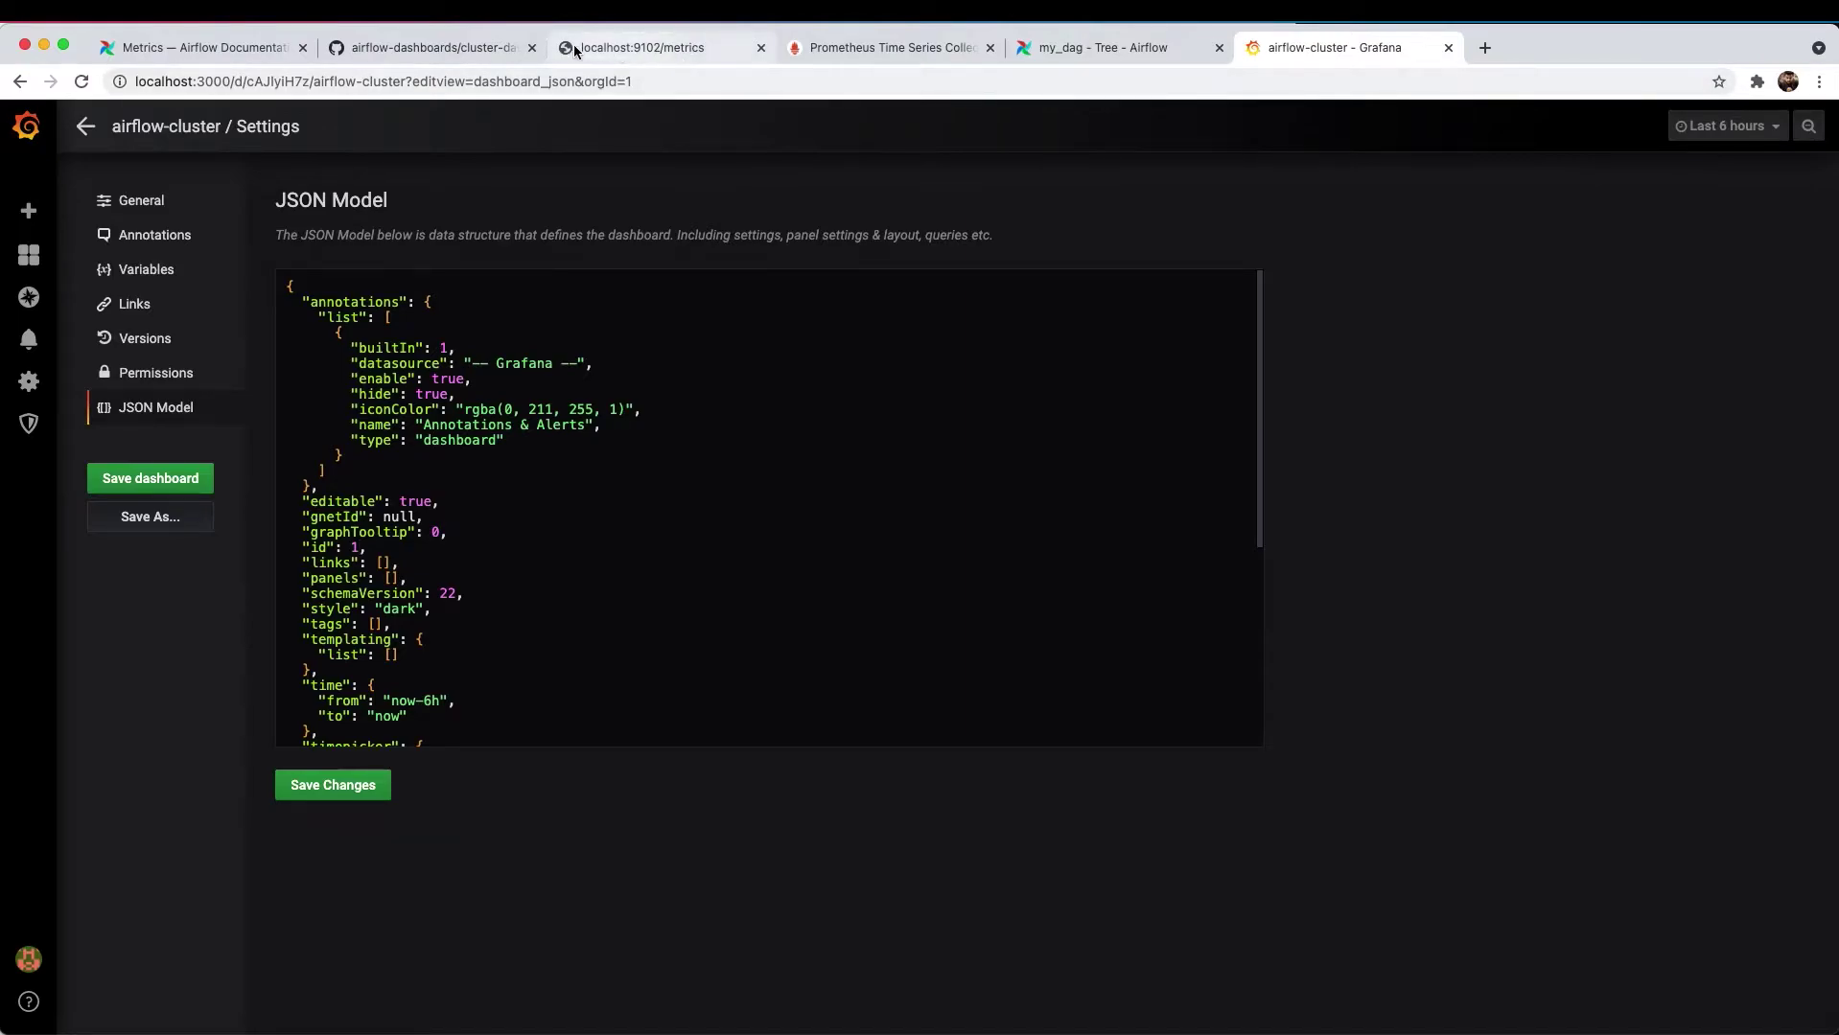
- Select the full cluster-dashboard.json content from line 1 to the end
click(431, 47)
scroll(378, 308, down, 1)
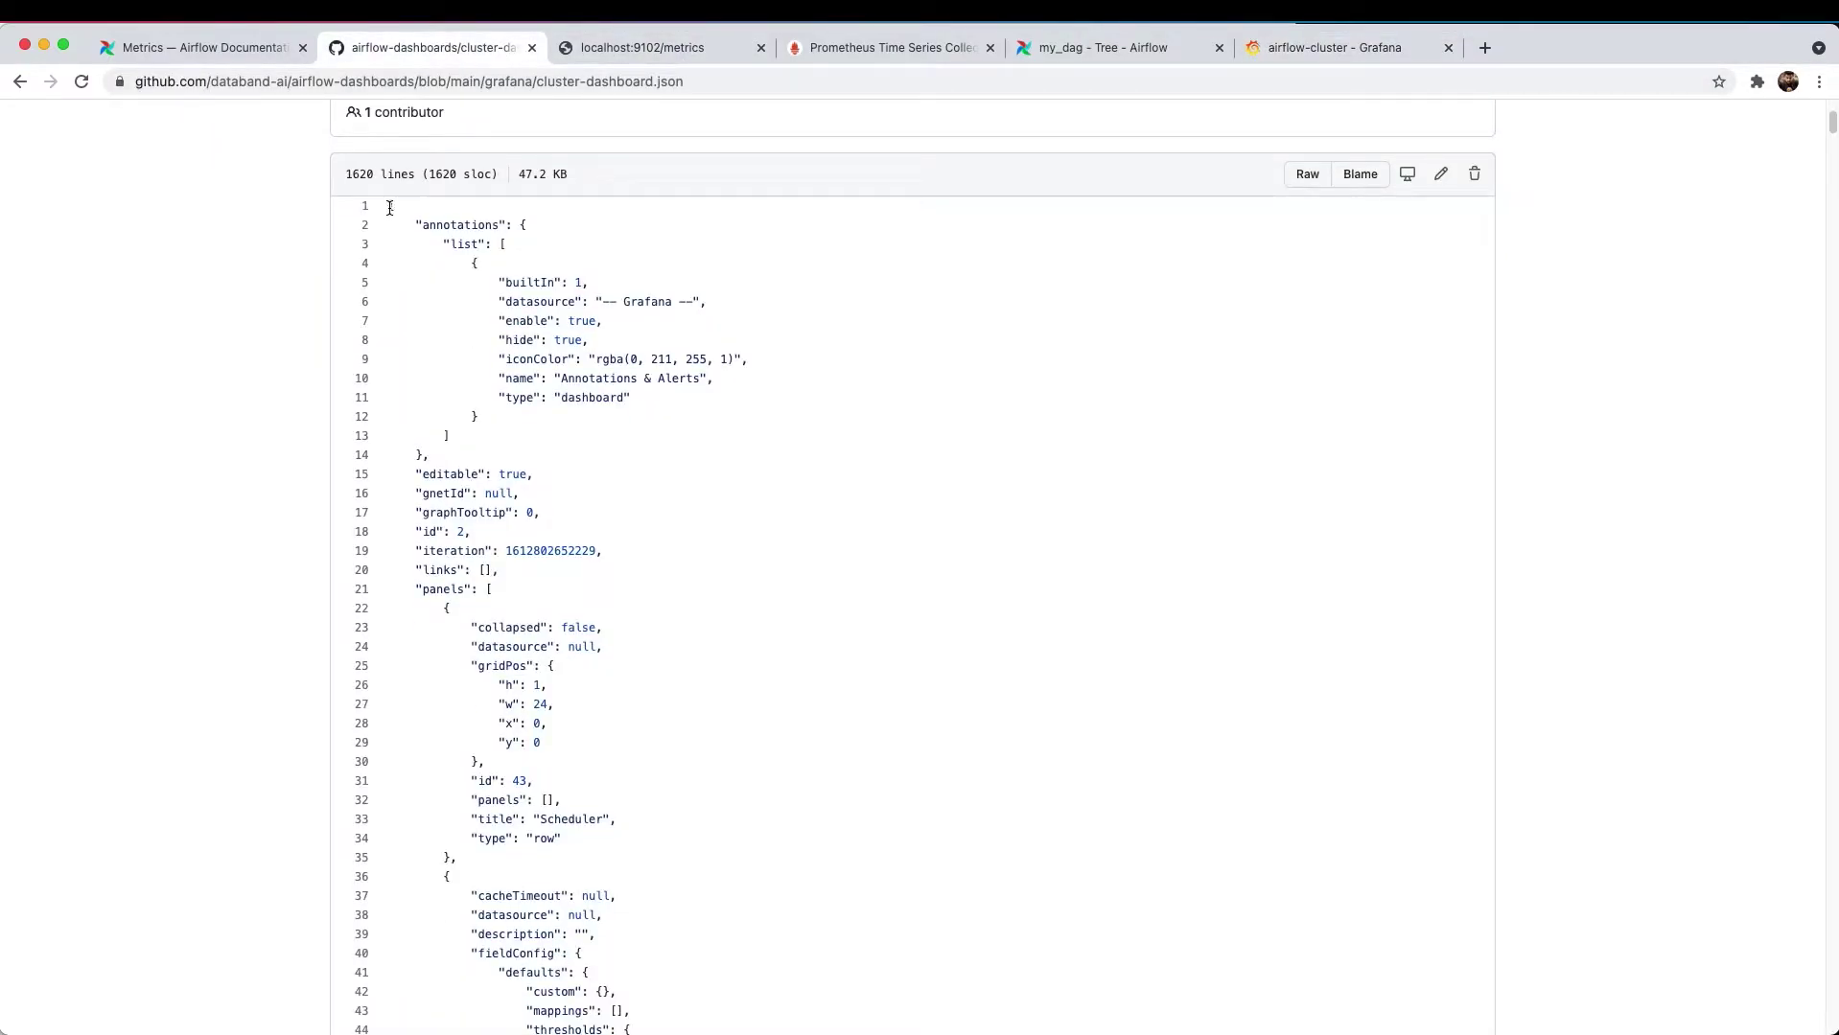
drag(390, 207, 536, 781)
scroll(586, 477, down, 20)
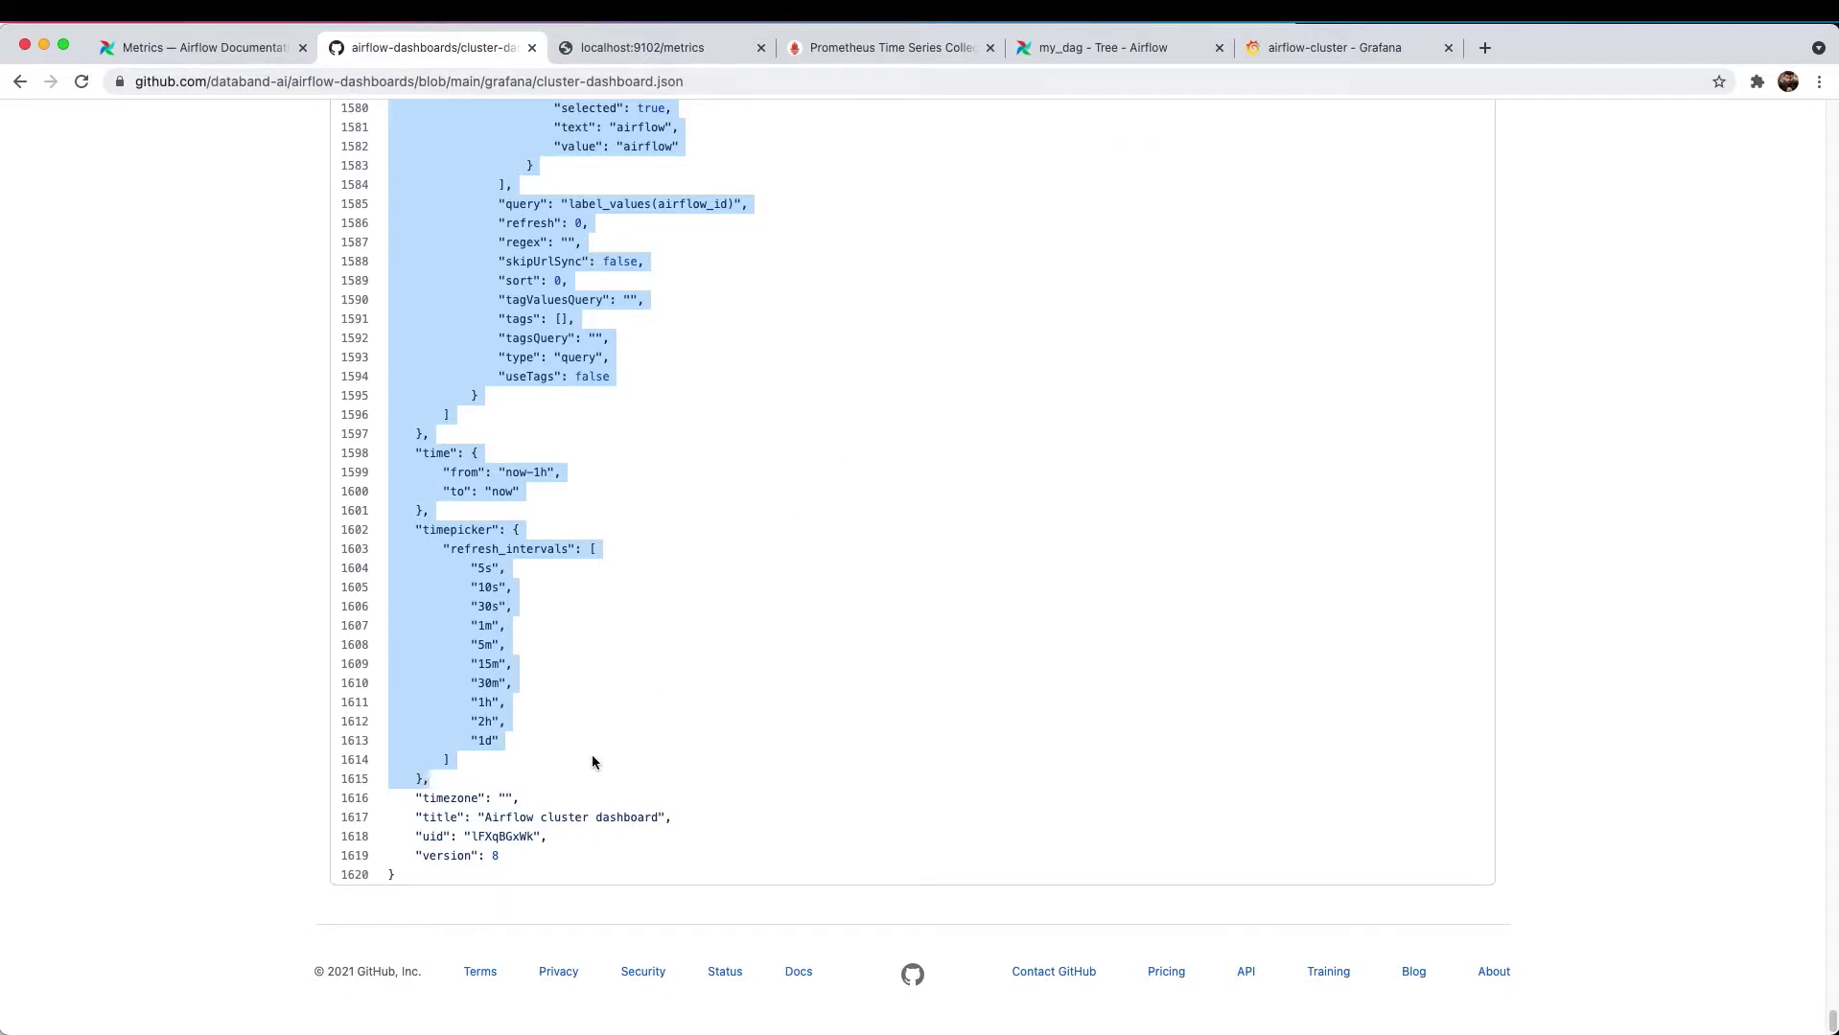
- Replace the airflow-cluster JSON model with the pasted cluster-dashboard.json definition
key(super+6)
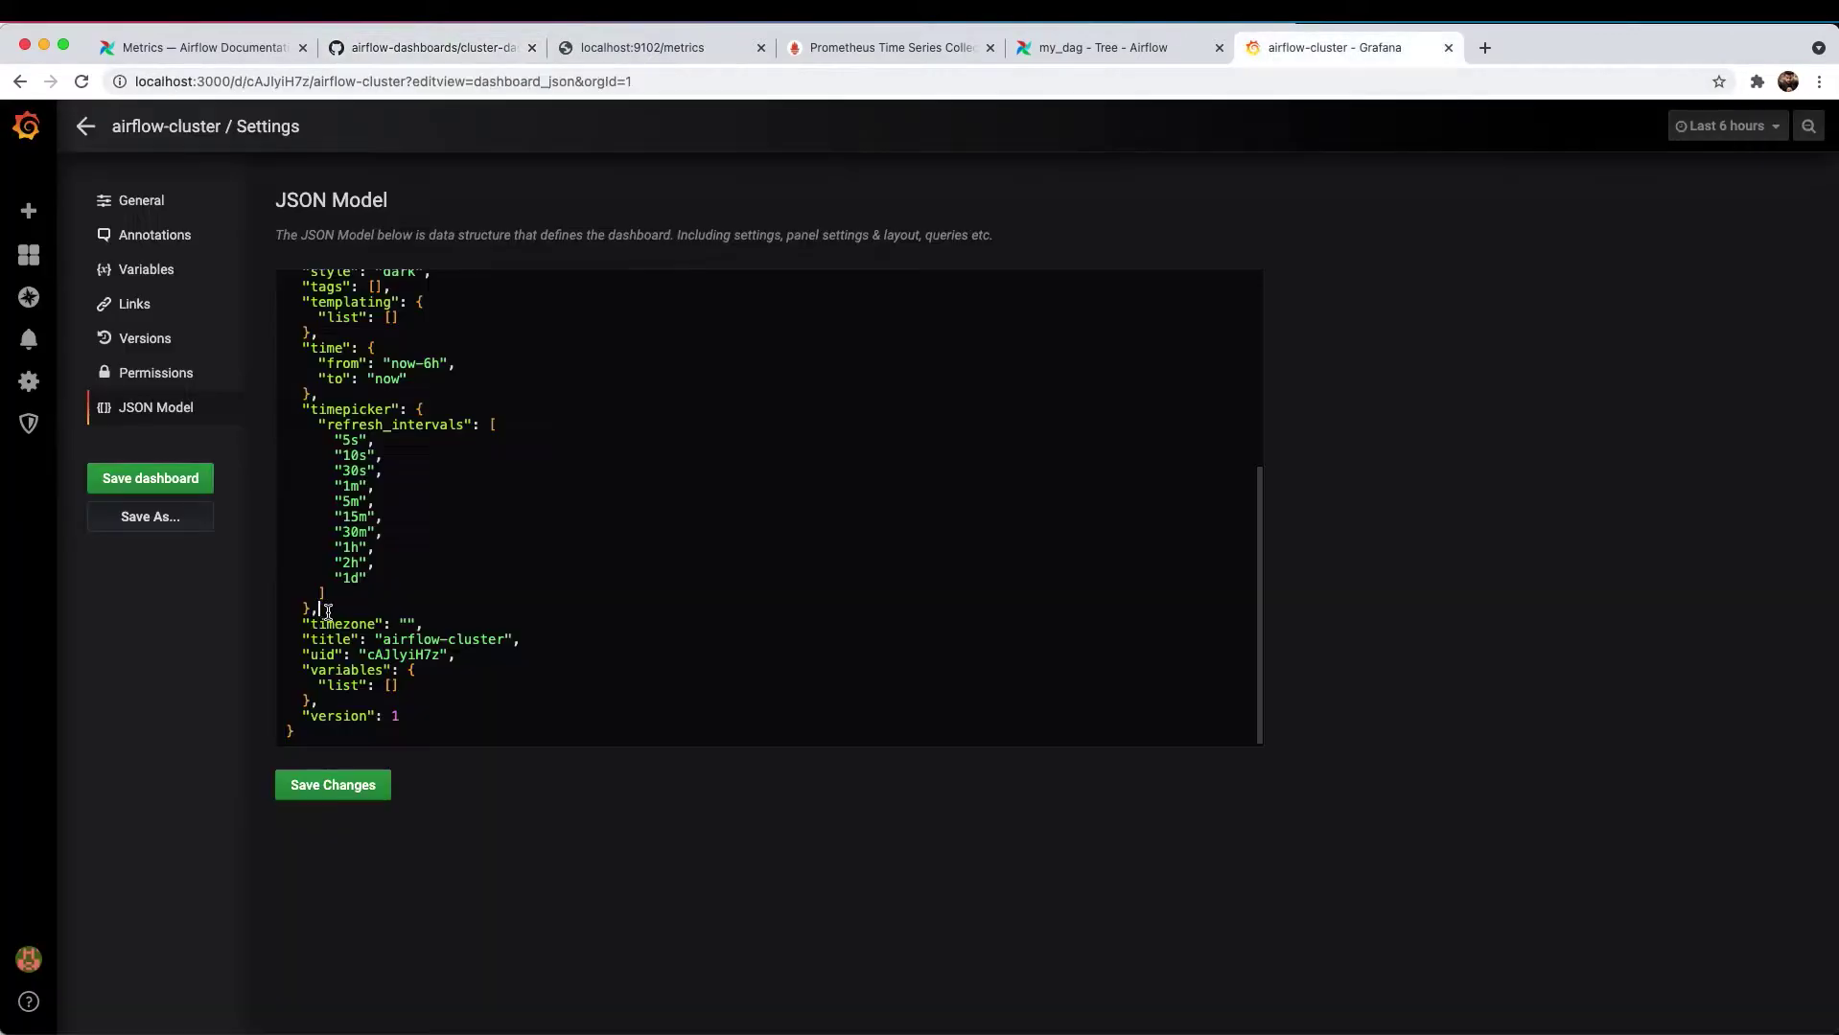
drag(326, 610, 285, 268)
key(super+v)
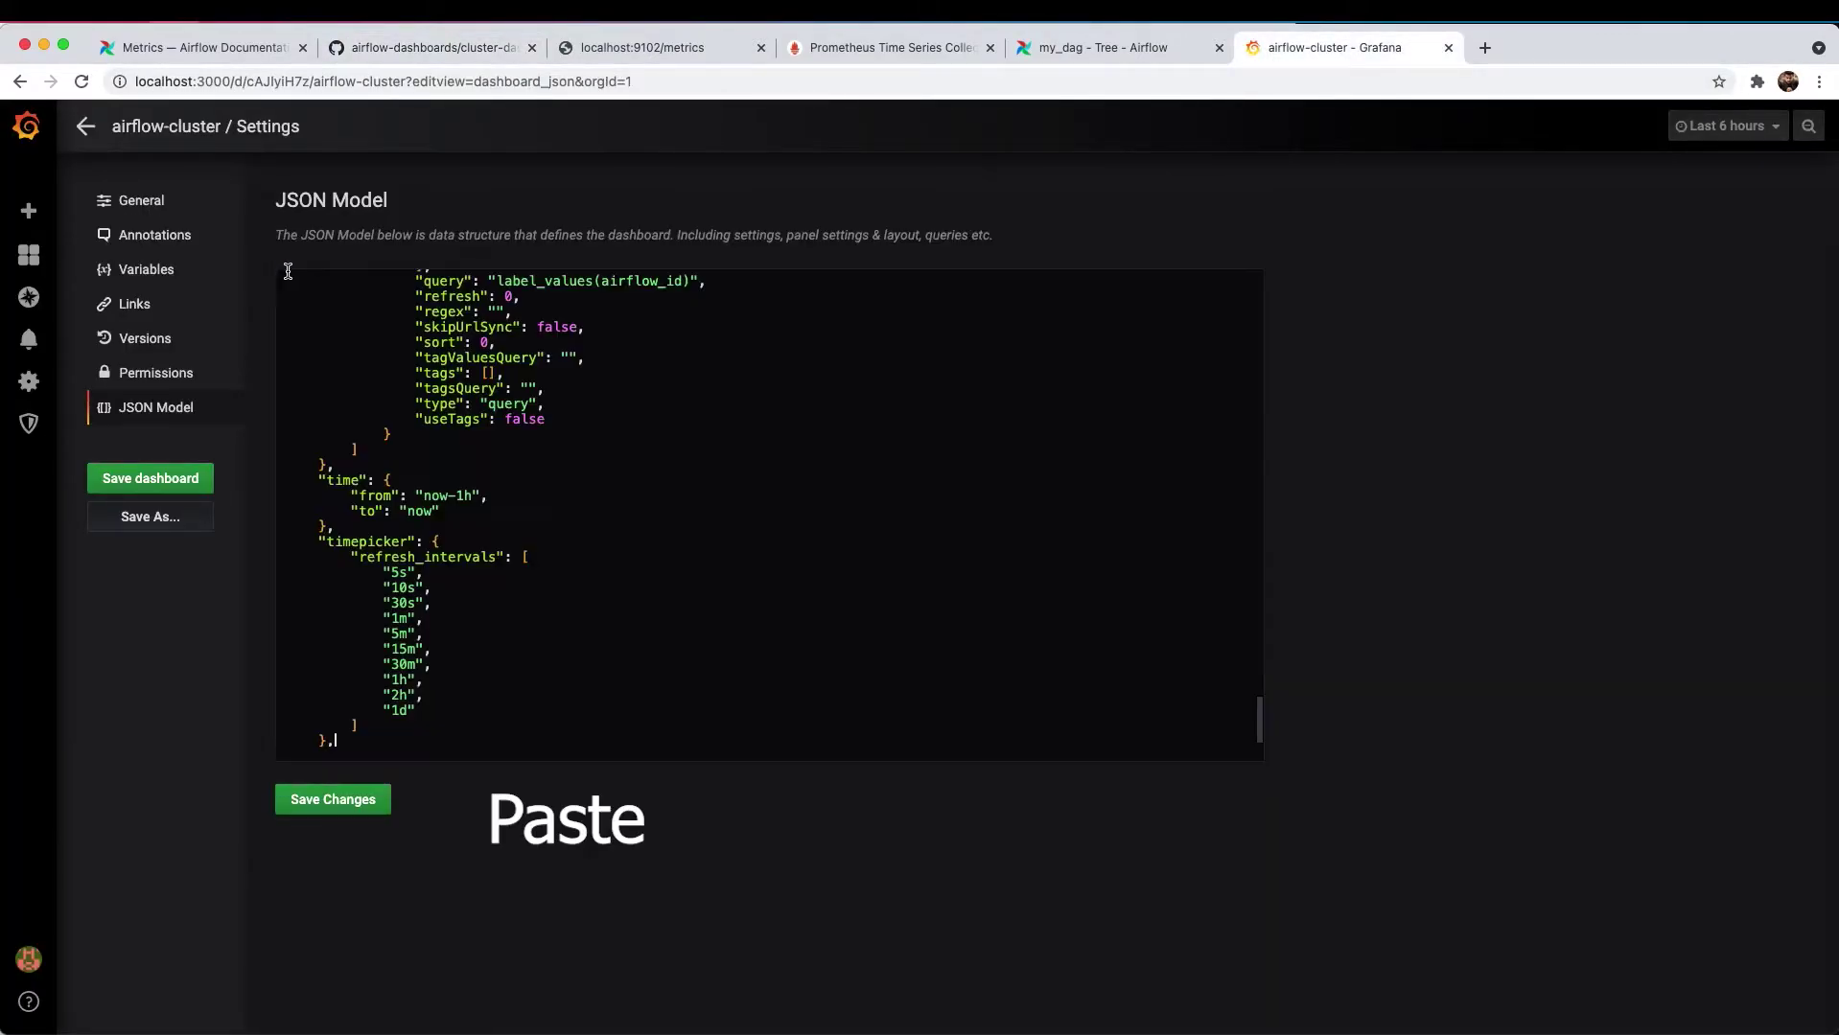
scroll(593, 509, up, 15)
scroll(593, 509, down, 10)
scroll(568, 476, down, 15)
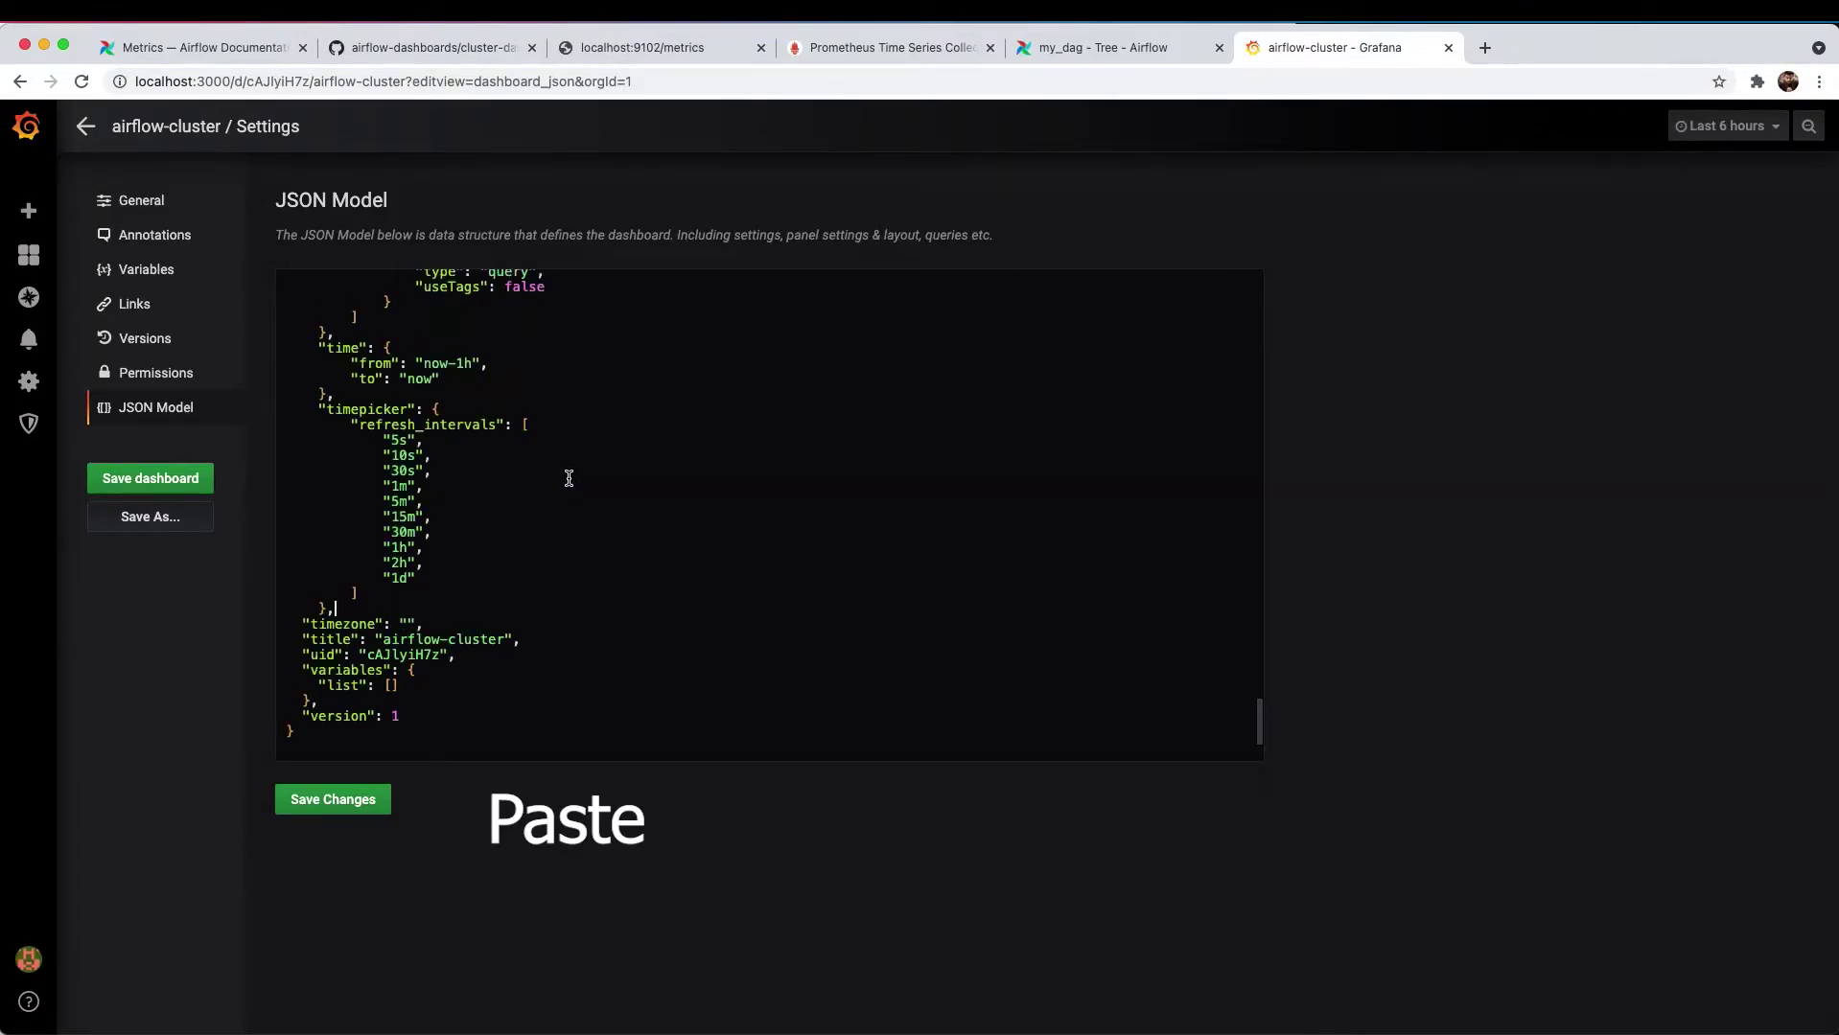
scroll(460, 461, up, 20)
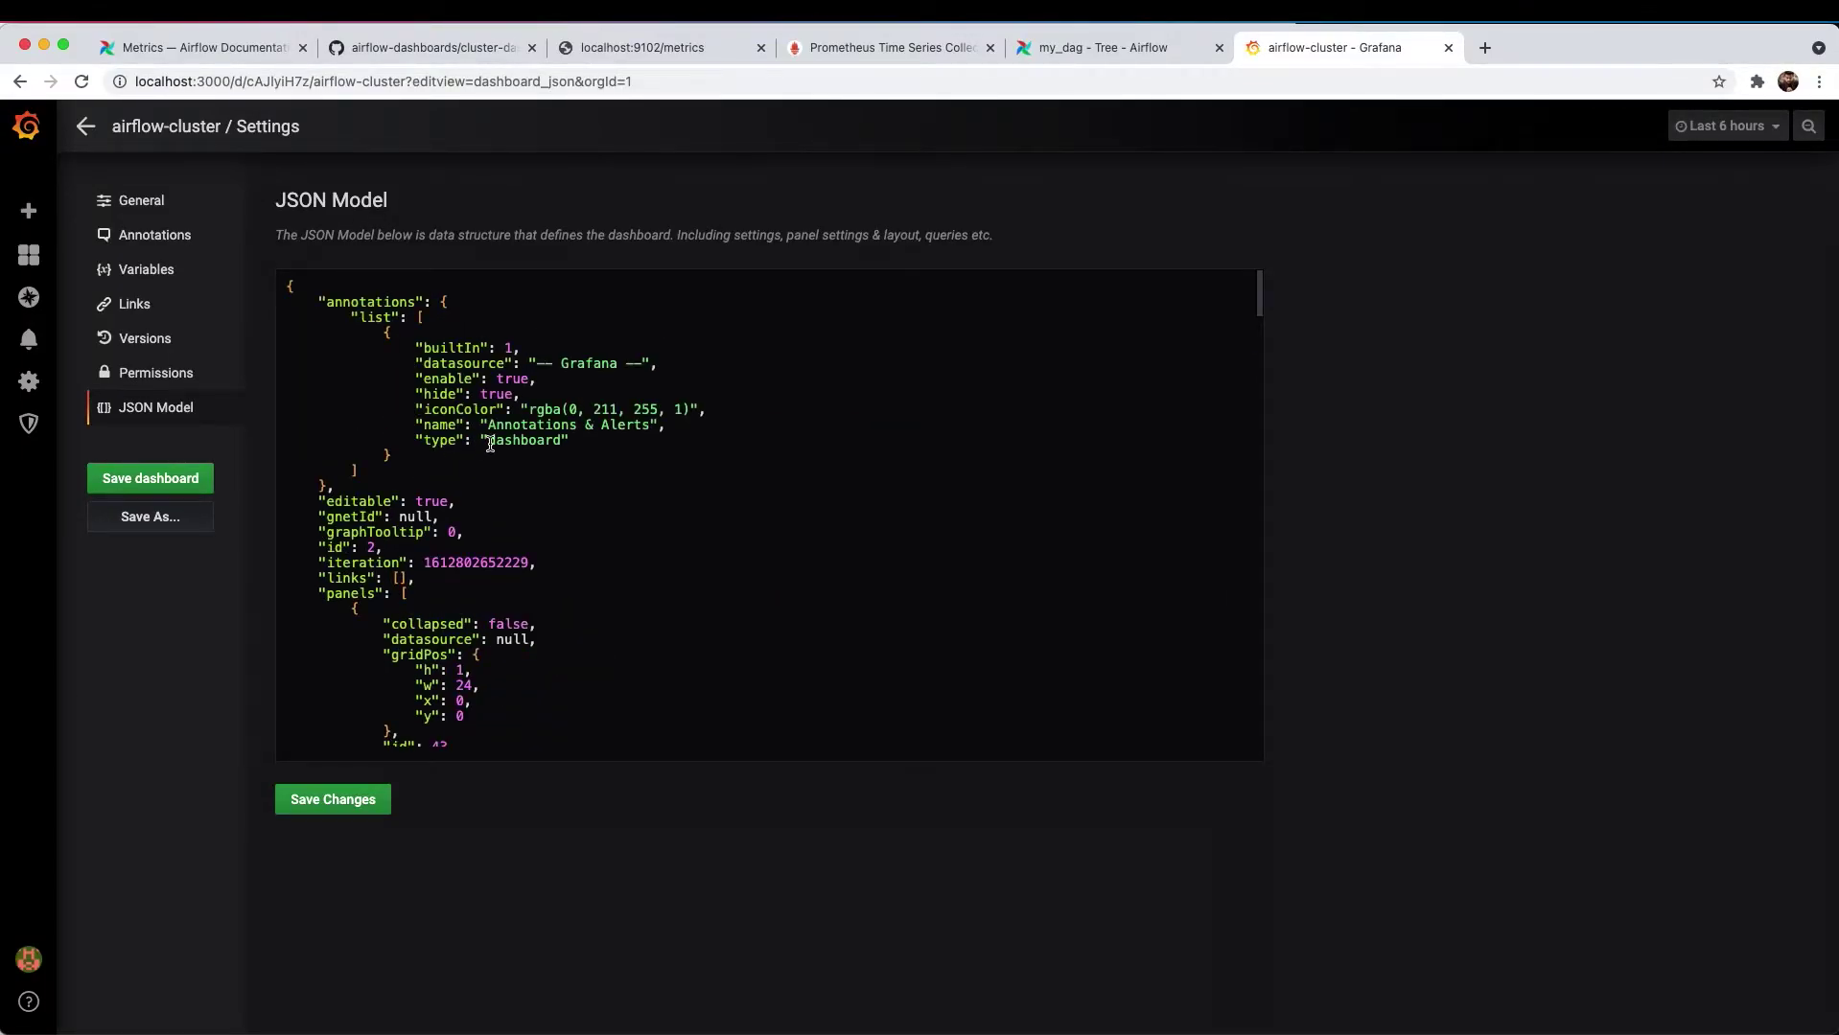
- Change the dashboard id from 2 to null and save the JSON model
double_click(372, 547)
text(null)
click(369, 801)
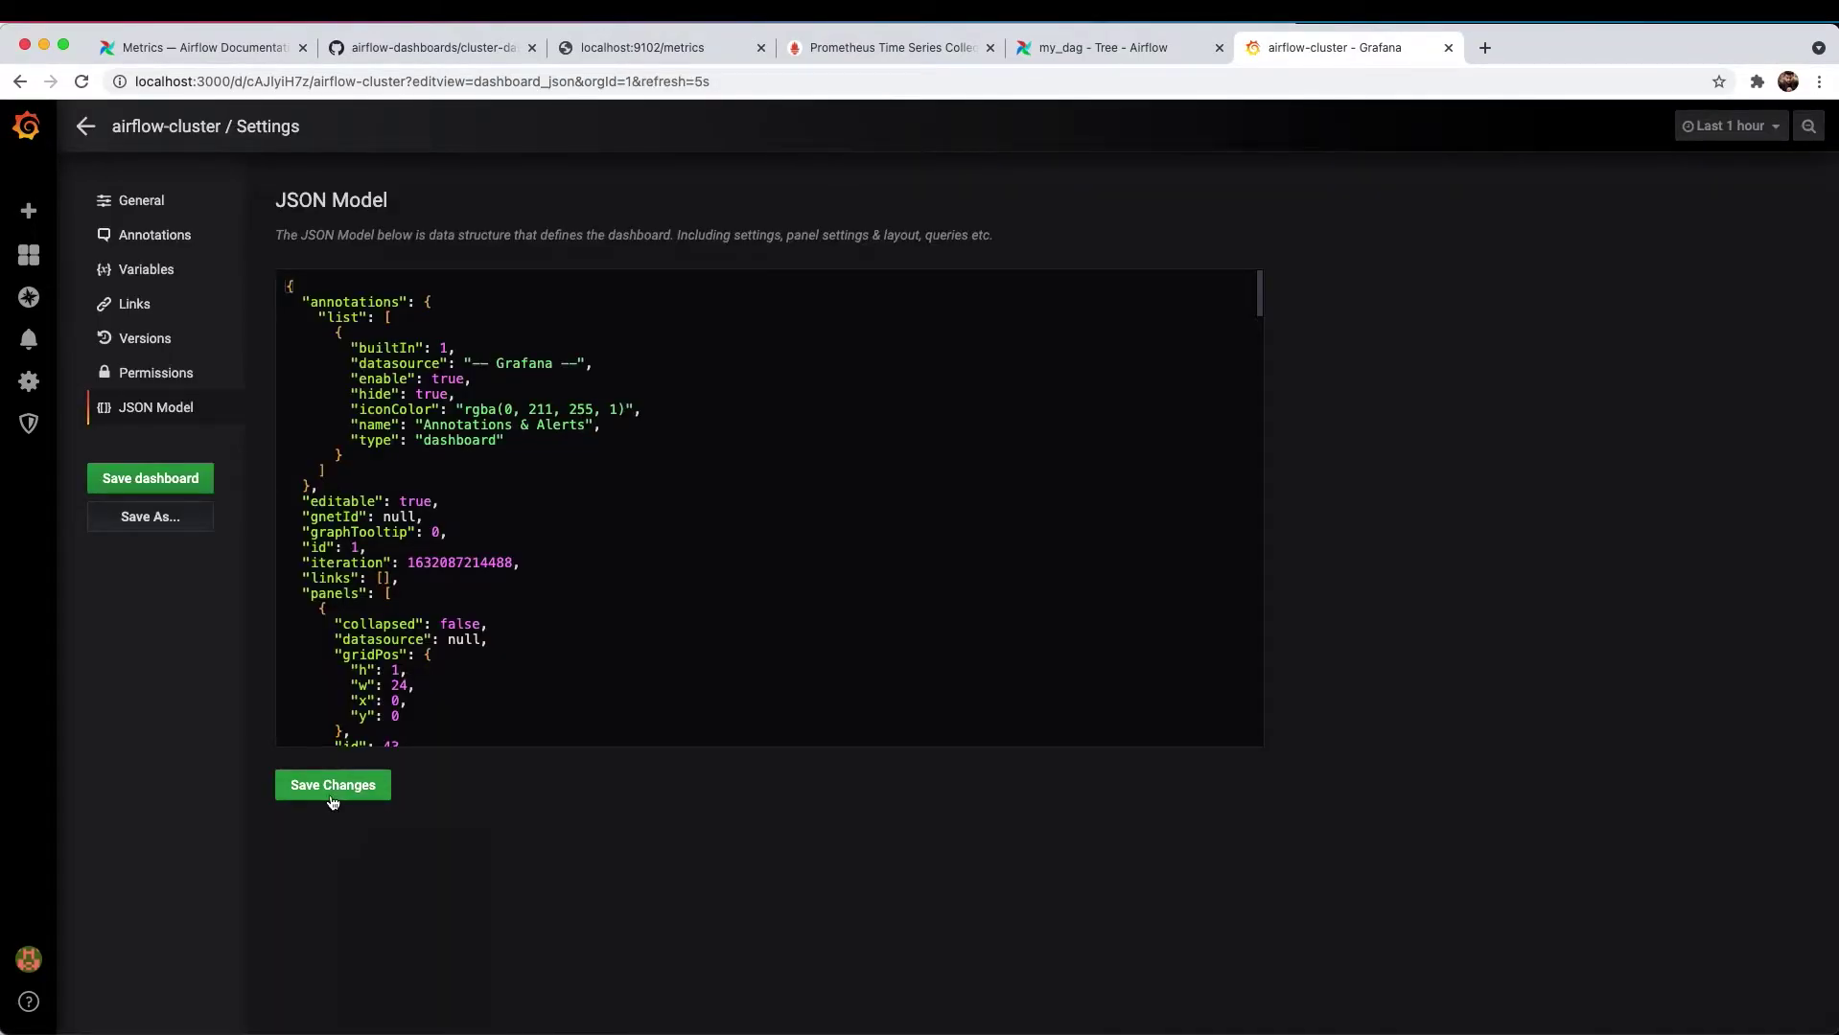
click(326, 800)
- Return to the dashboard, keep airflow as the Airflow Instance Id, and open dashboard settings
click(85, 126)
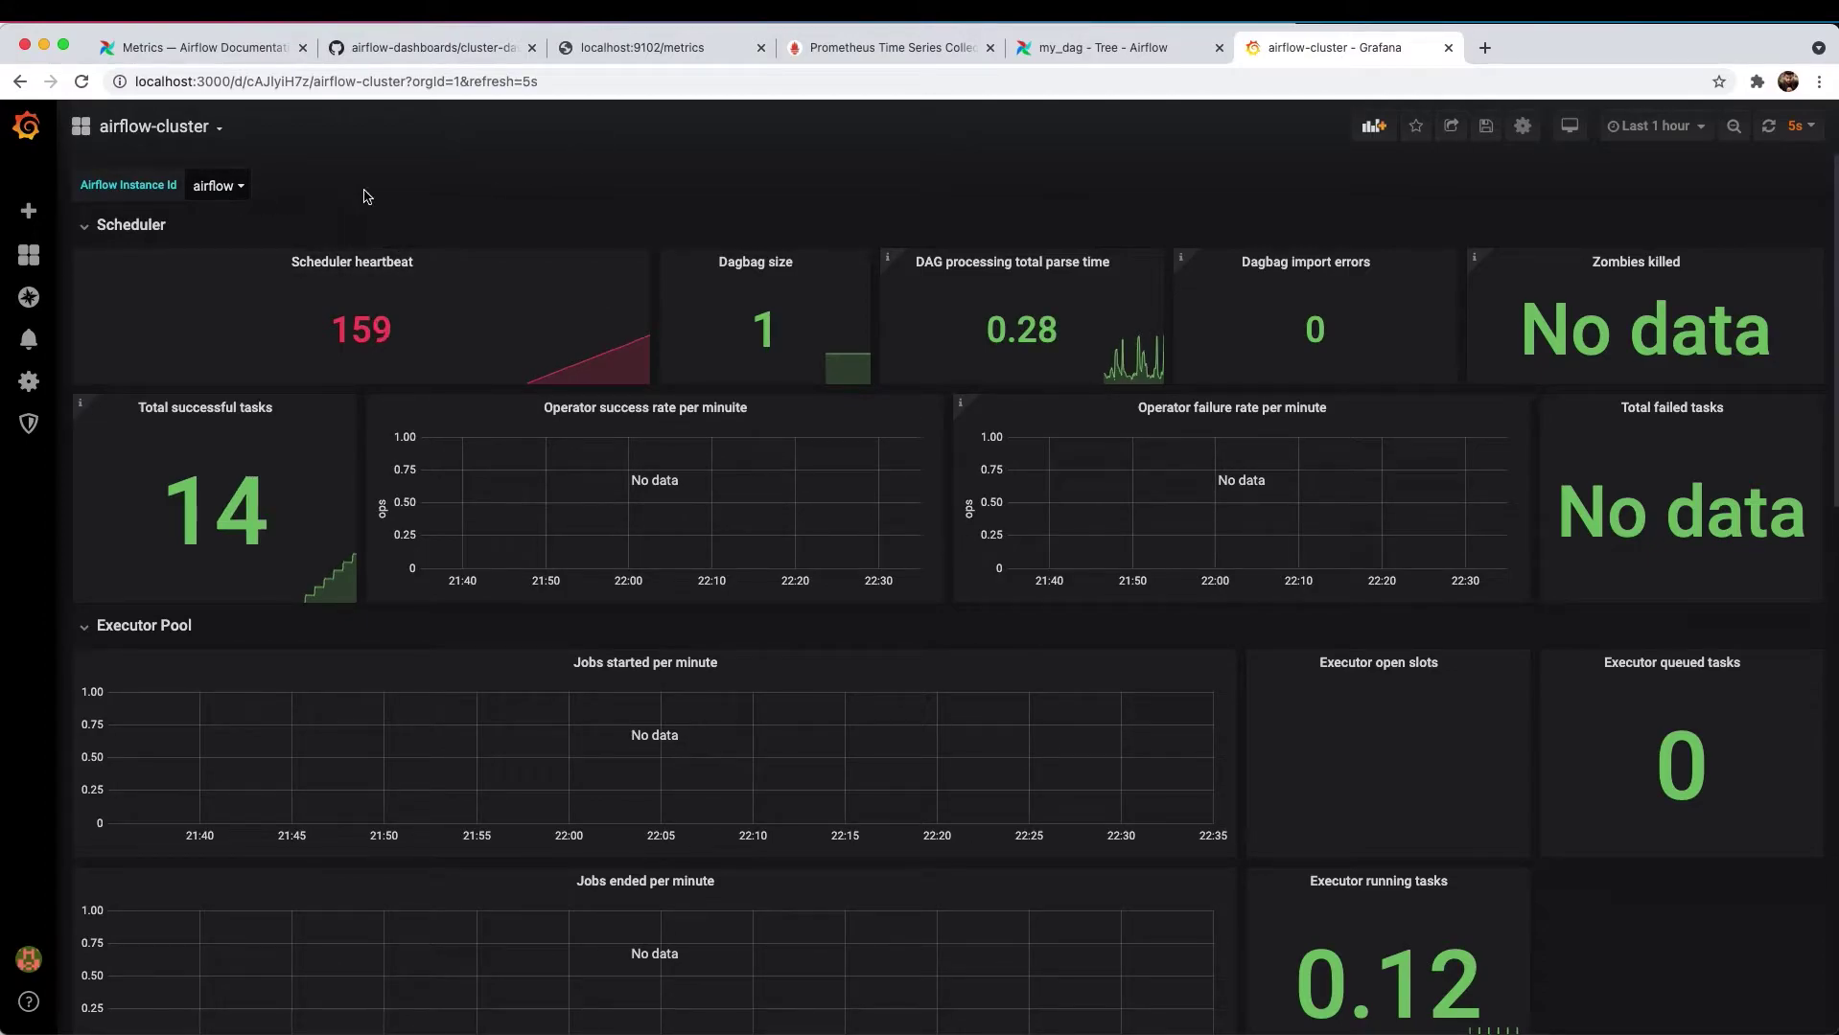
click(215, 186)
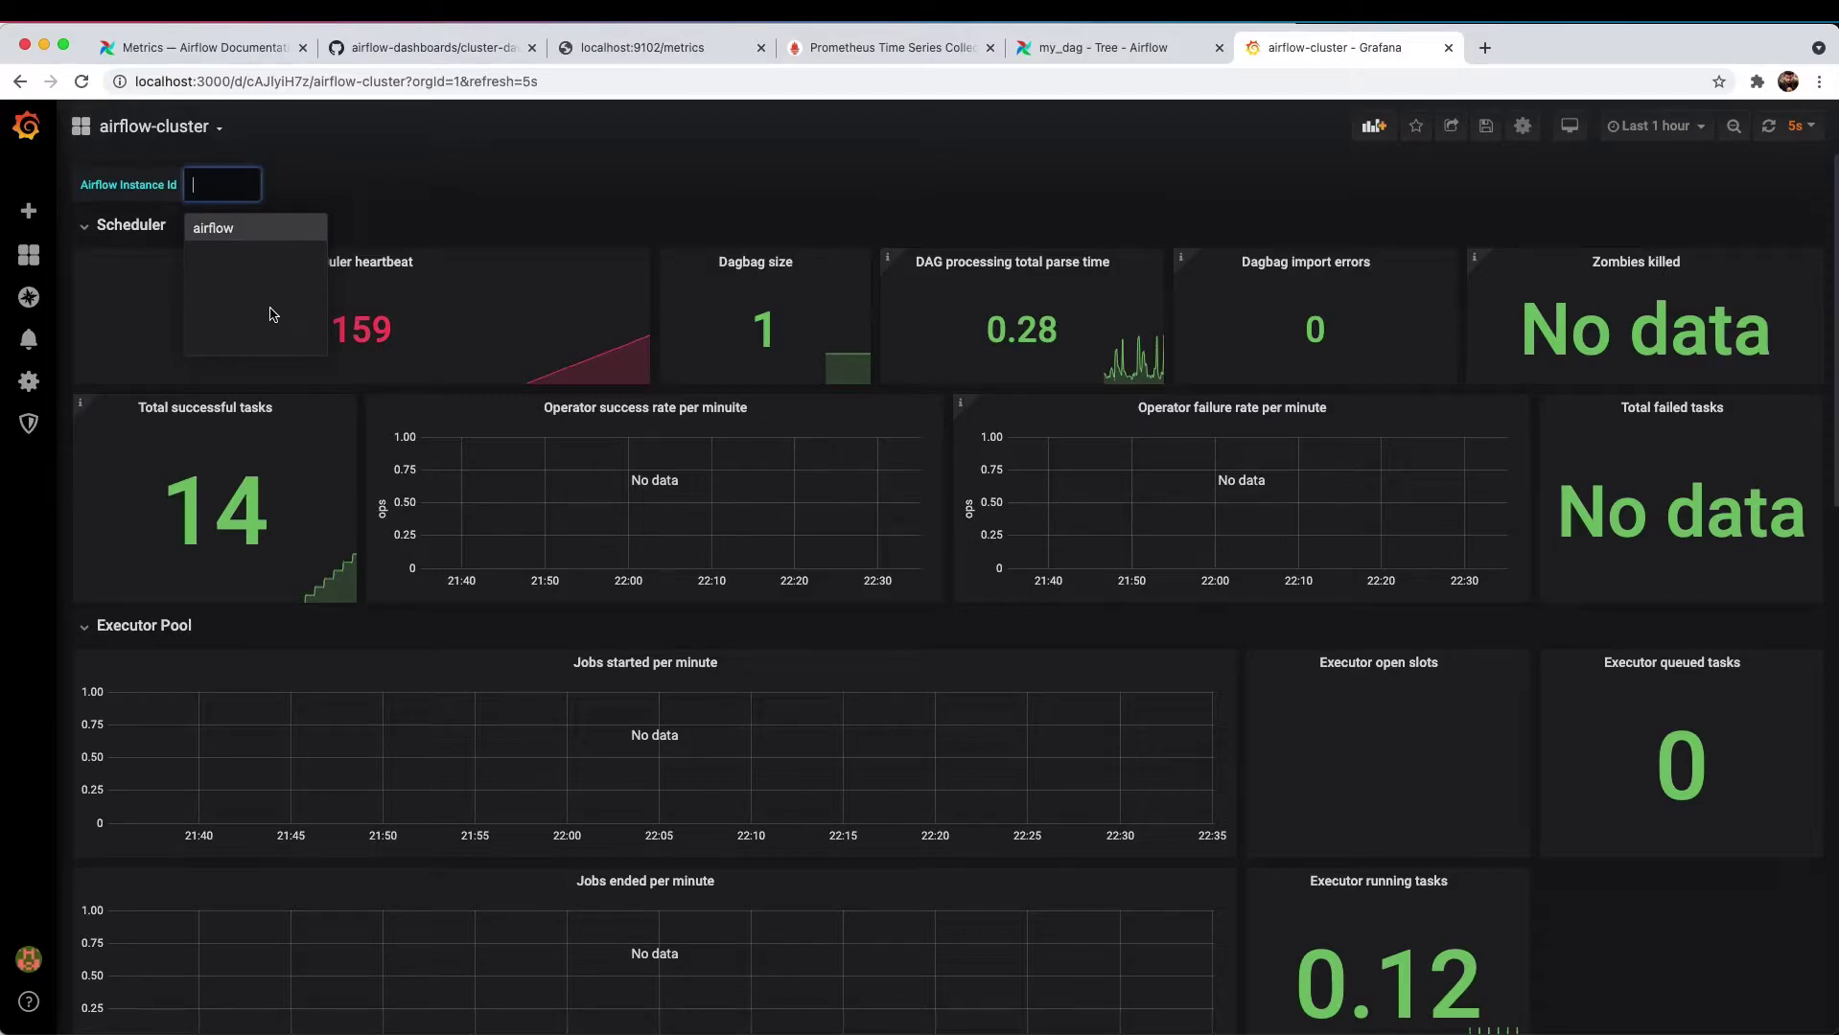
click(337, 163)
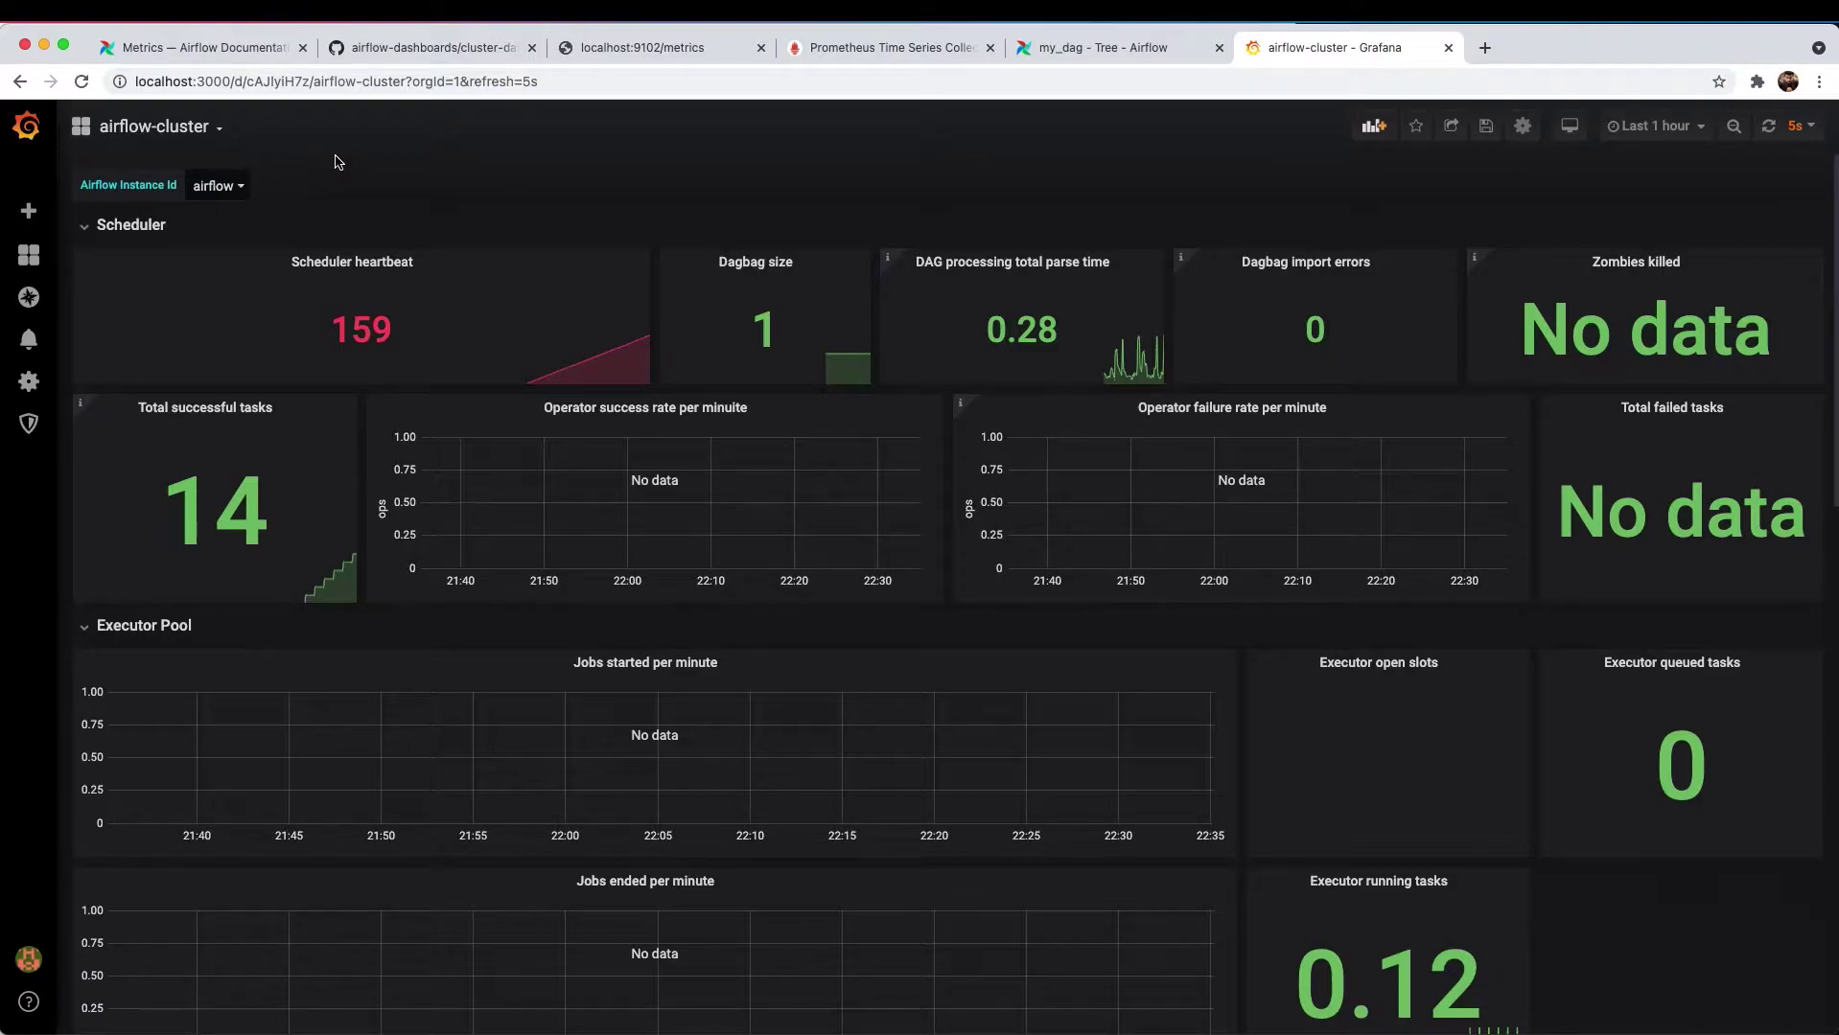
click(235, 185)
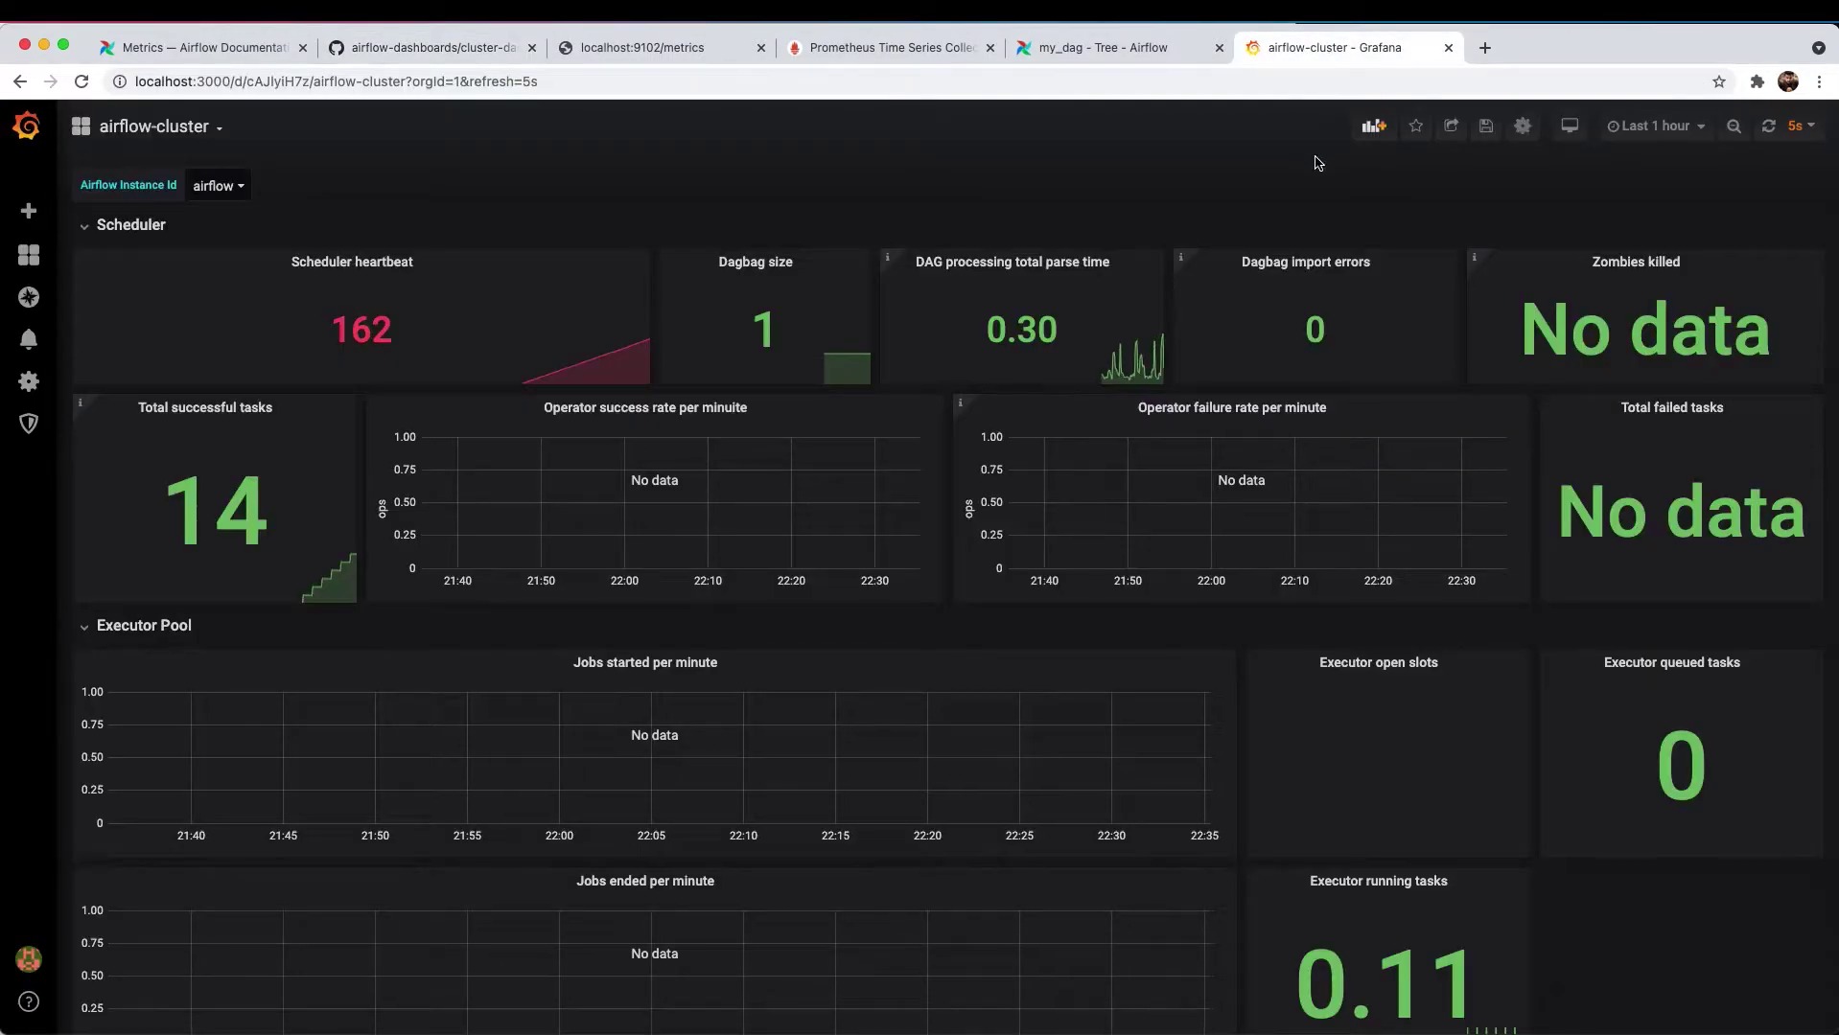
click(1520, 132)
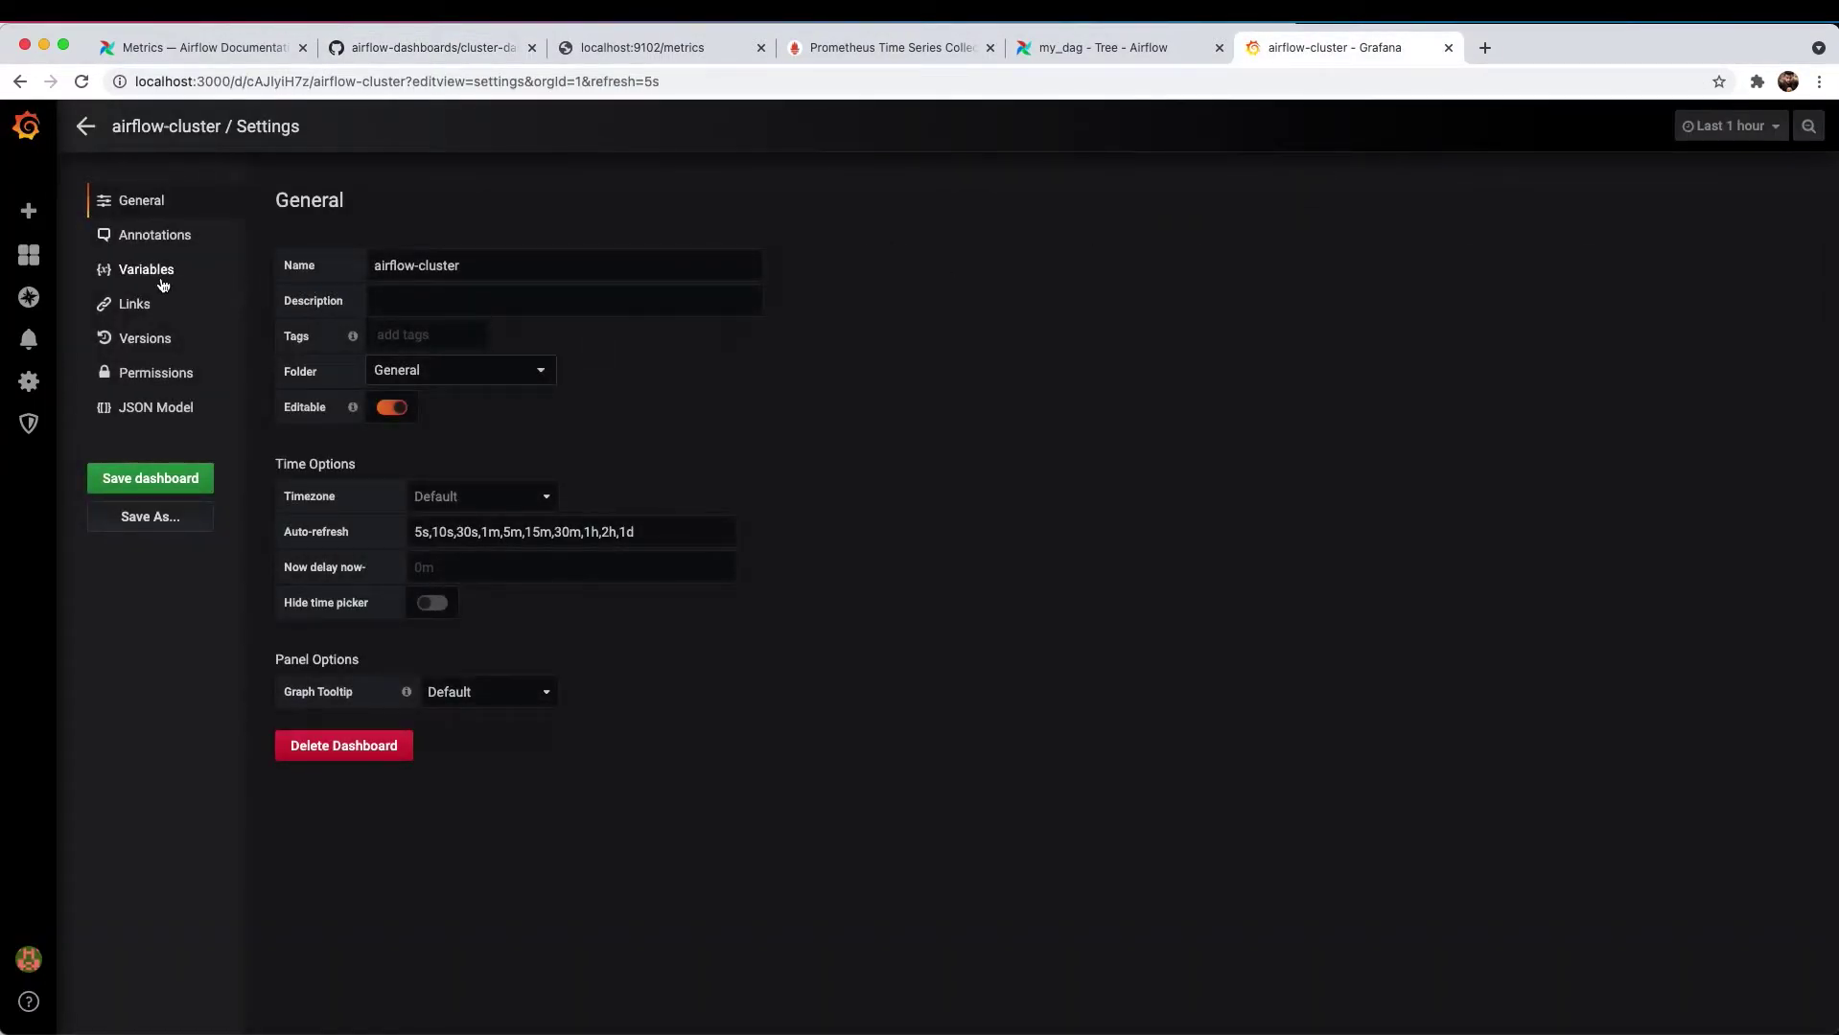
- Change the airflow_id variable's type to Custom
click(158, 277)
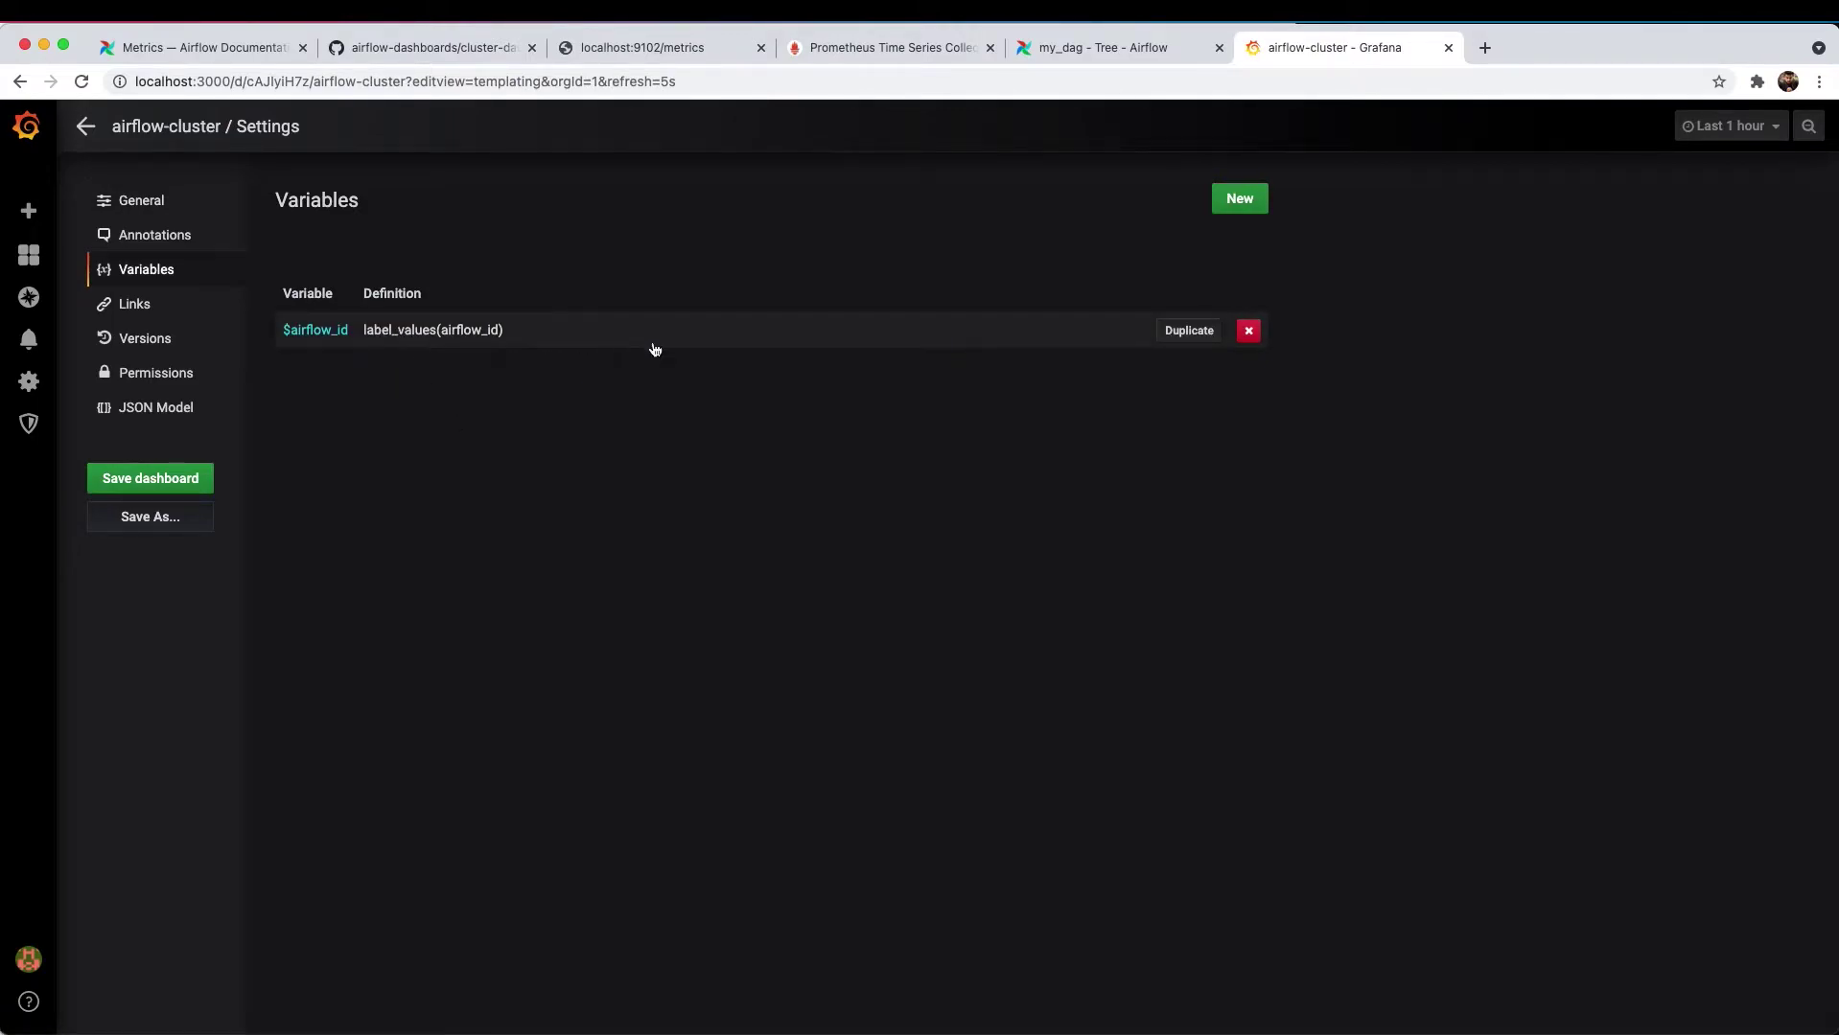
click(491, 332)
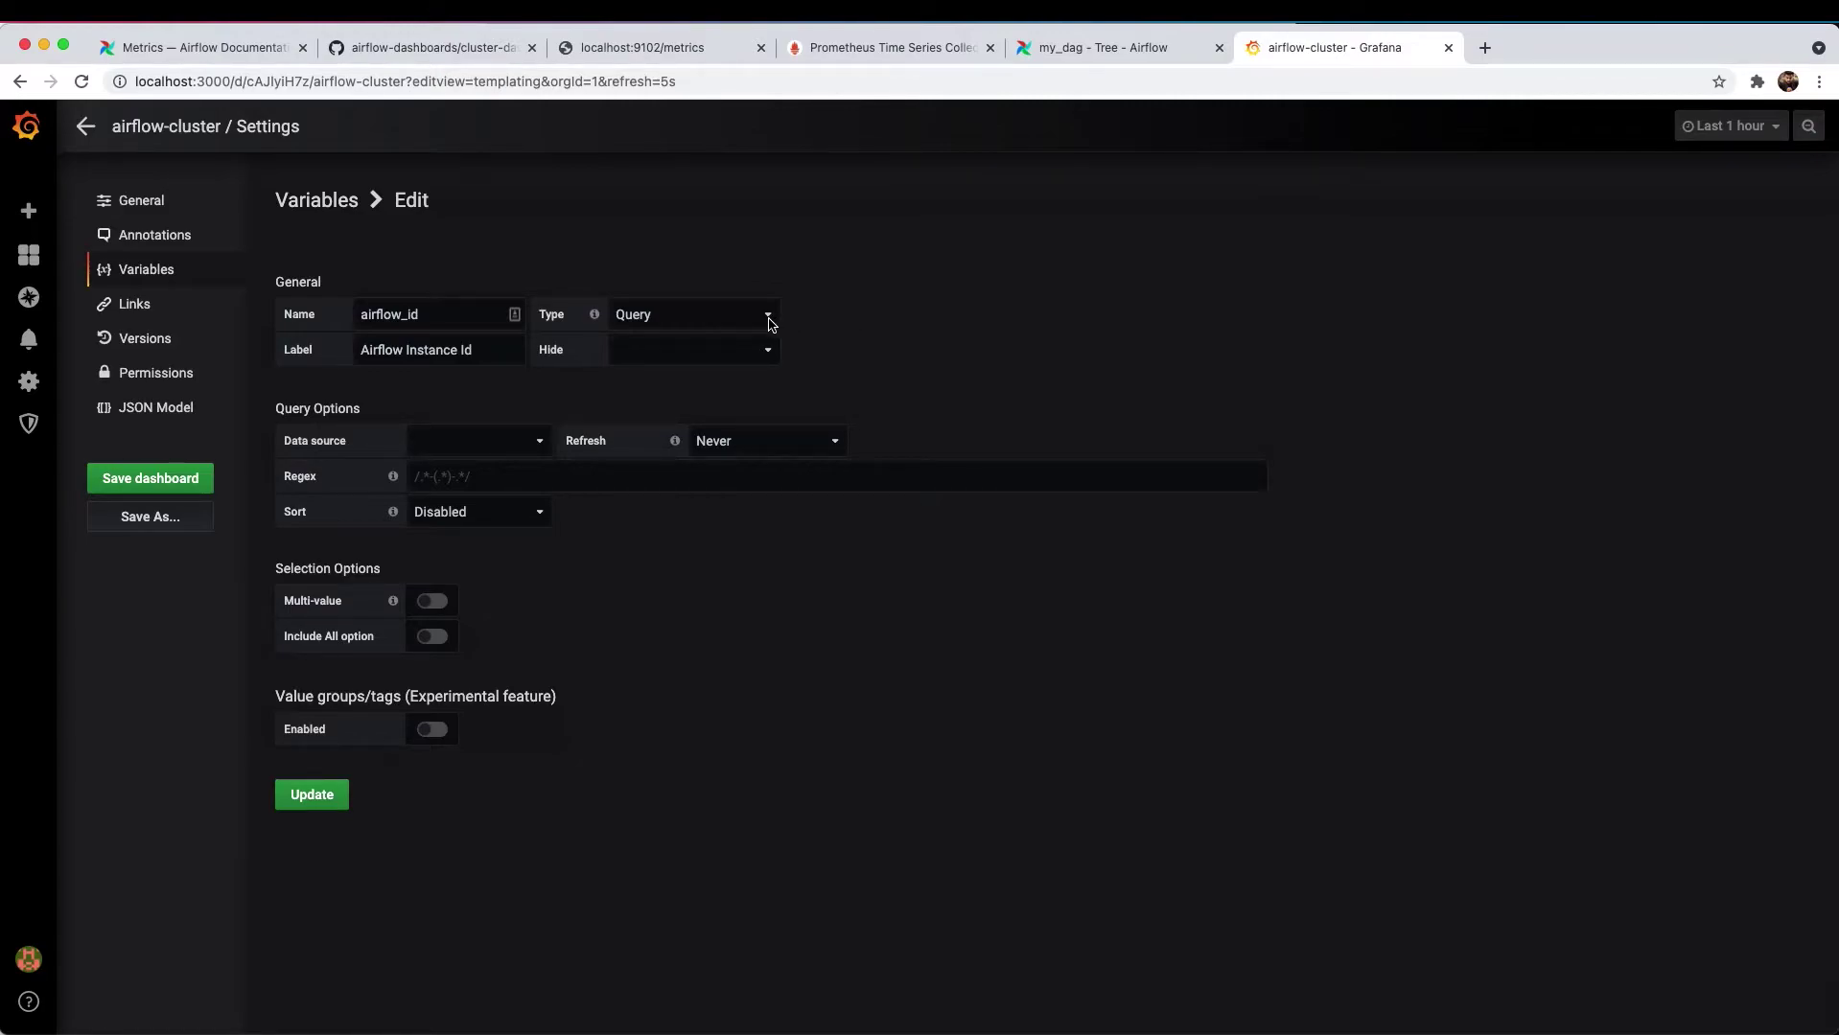
click(770, 323)
click(969, 315)
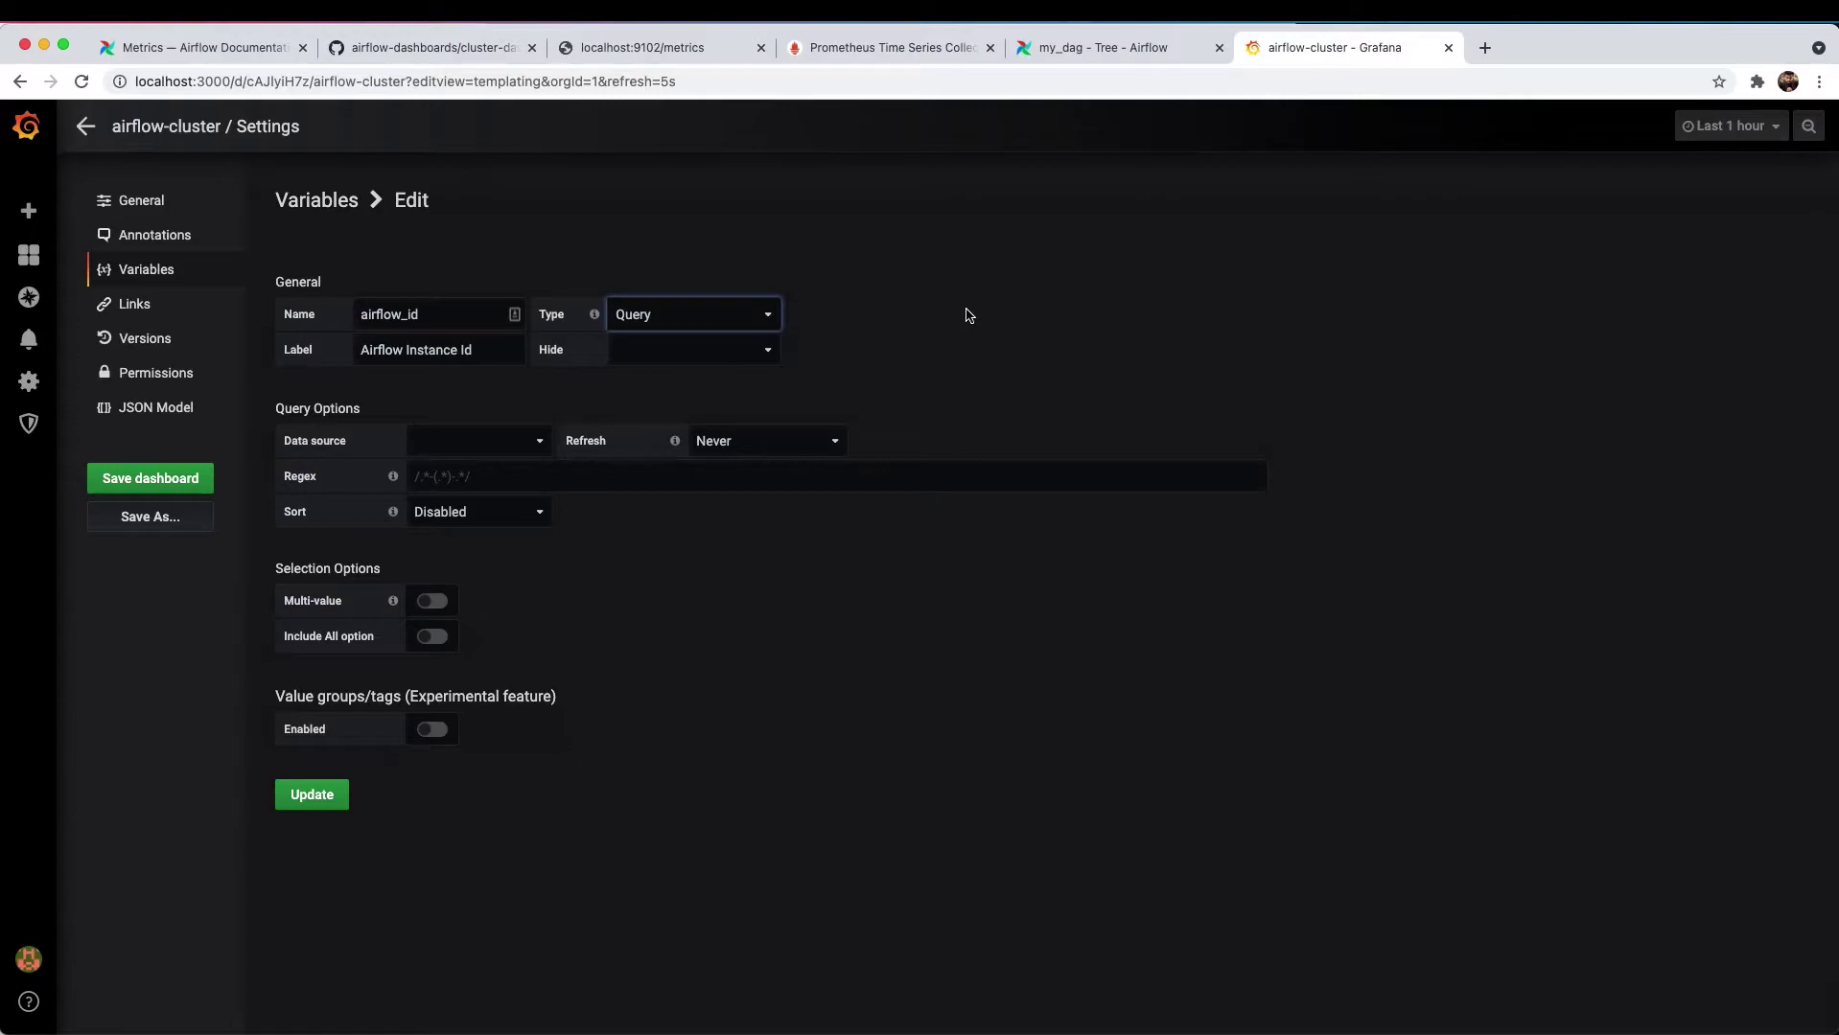
click(748, 319)
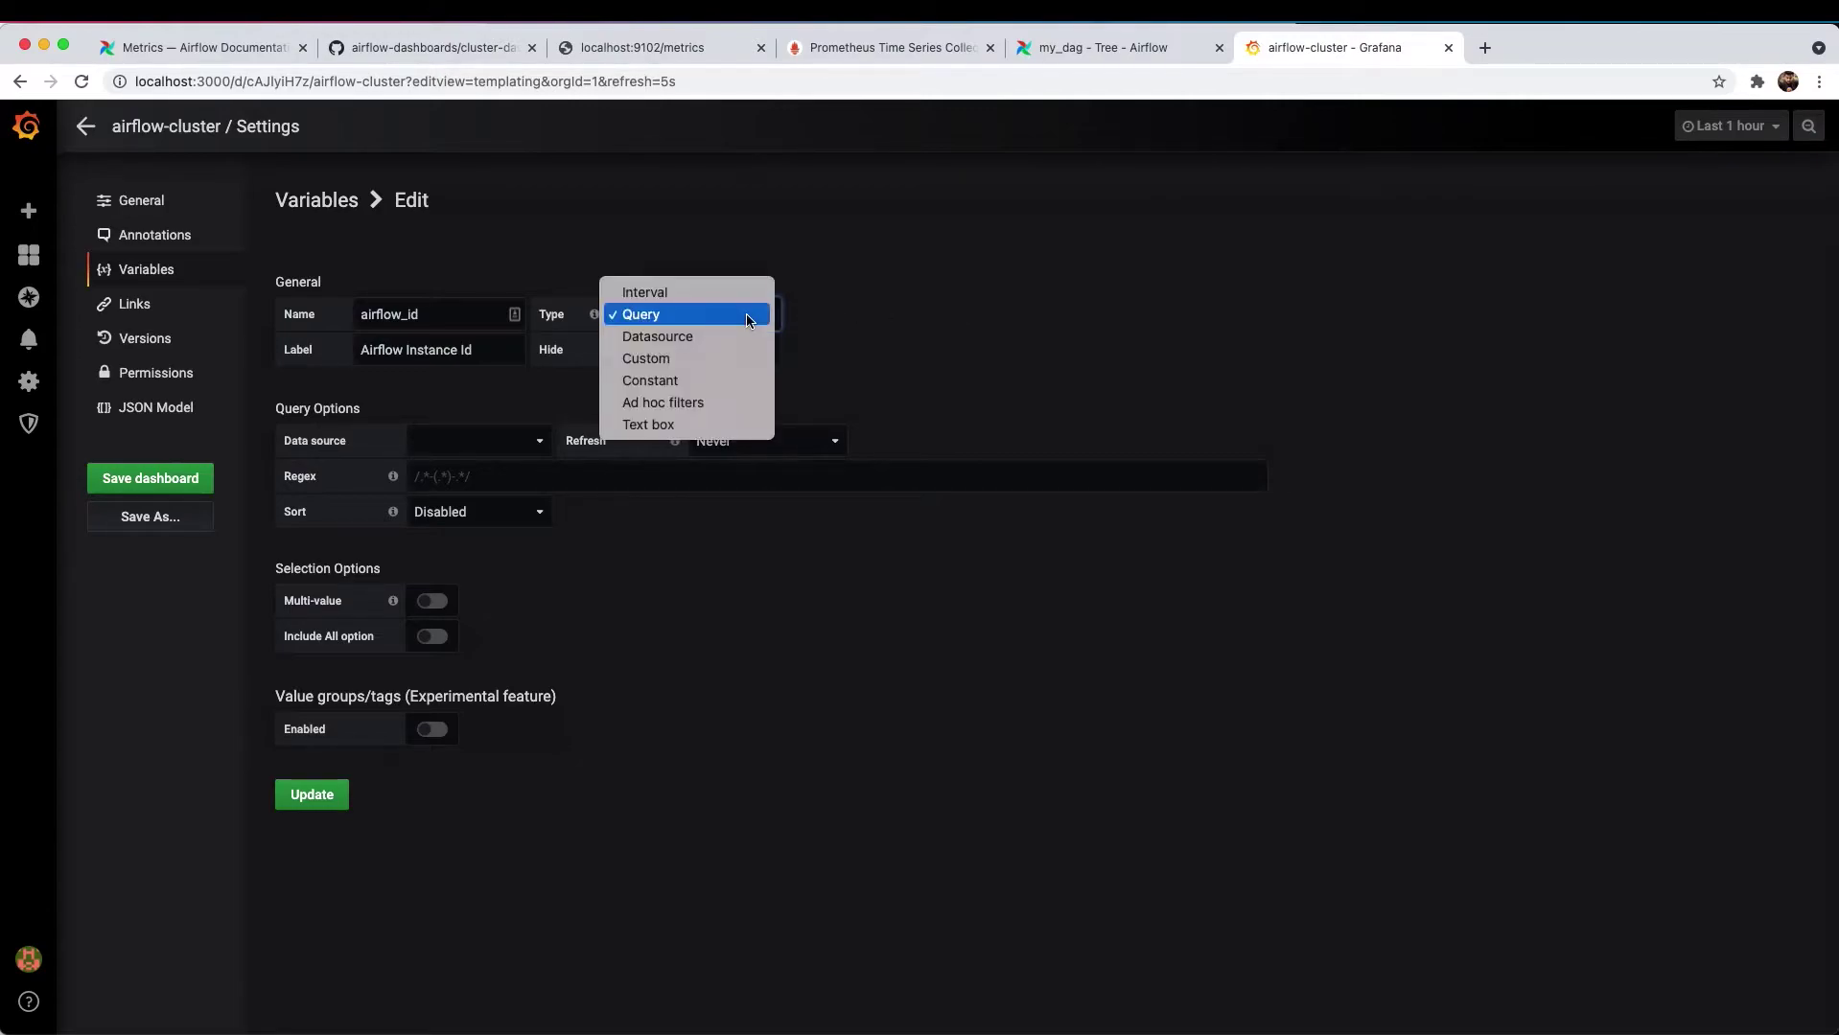
click(719, 361)
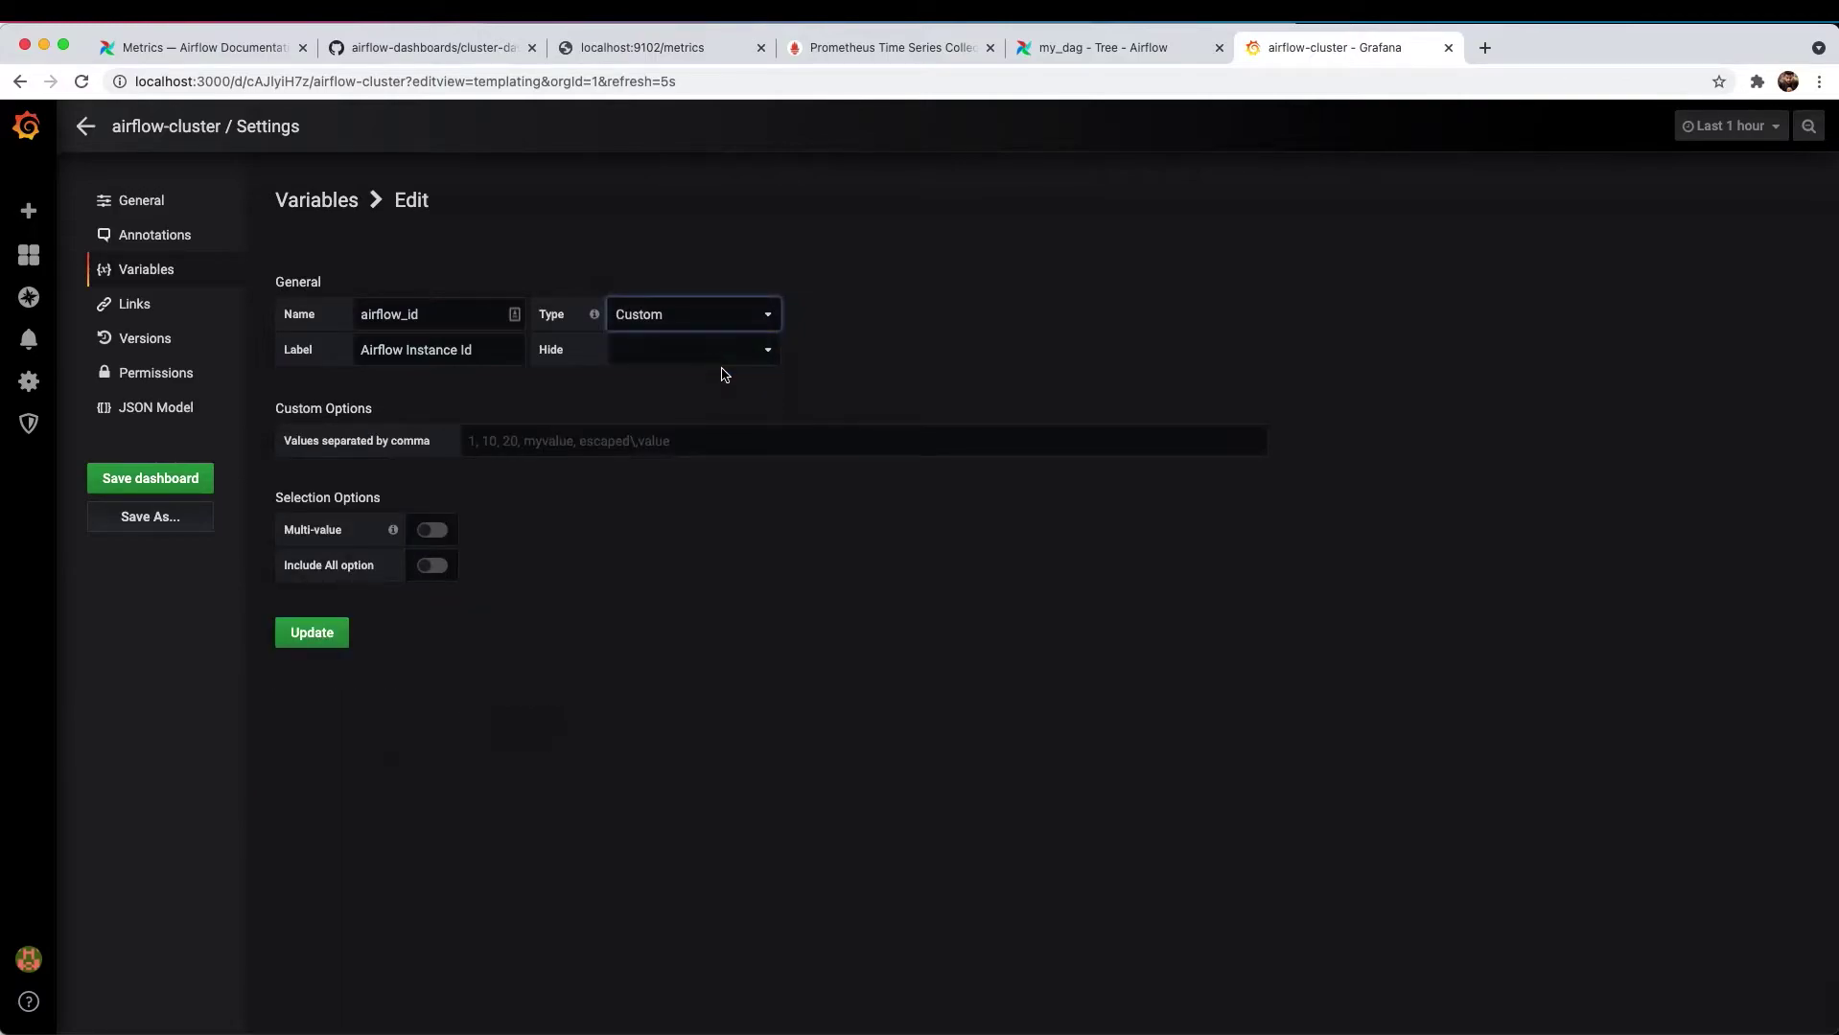
- Enter airflow,airflow_dev as the custom values and apply the variable update
click(668, 438)
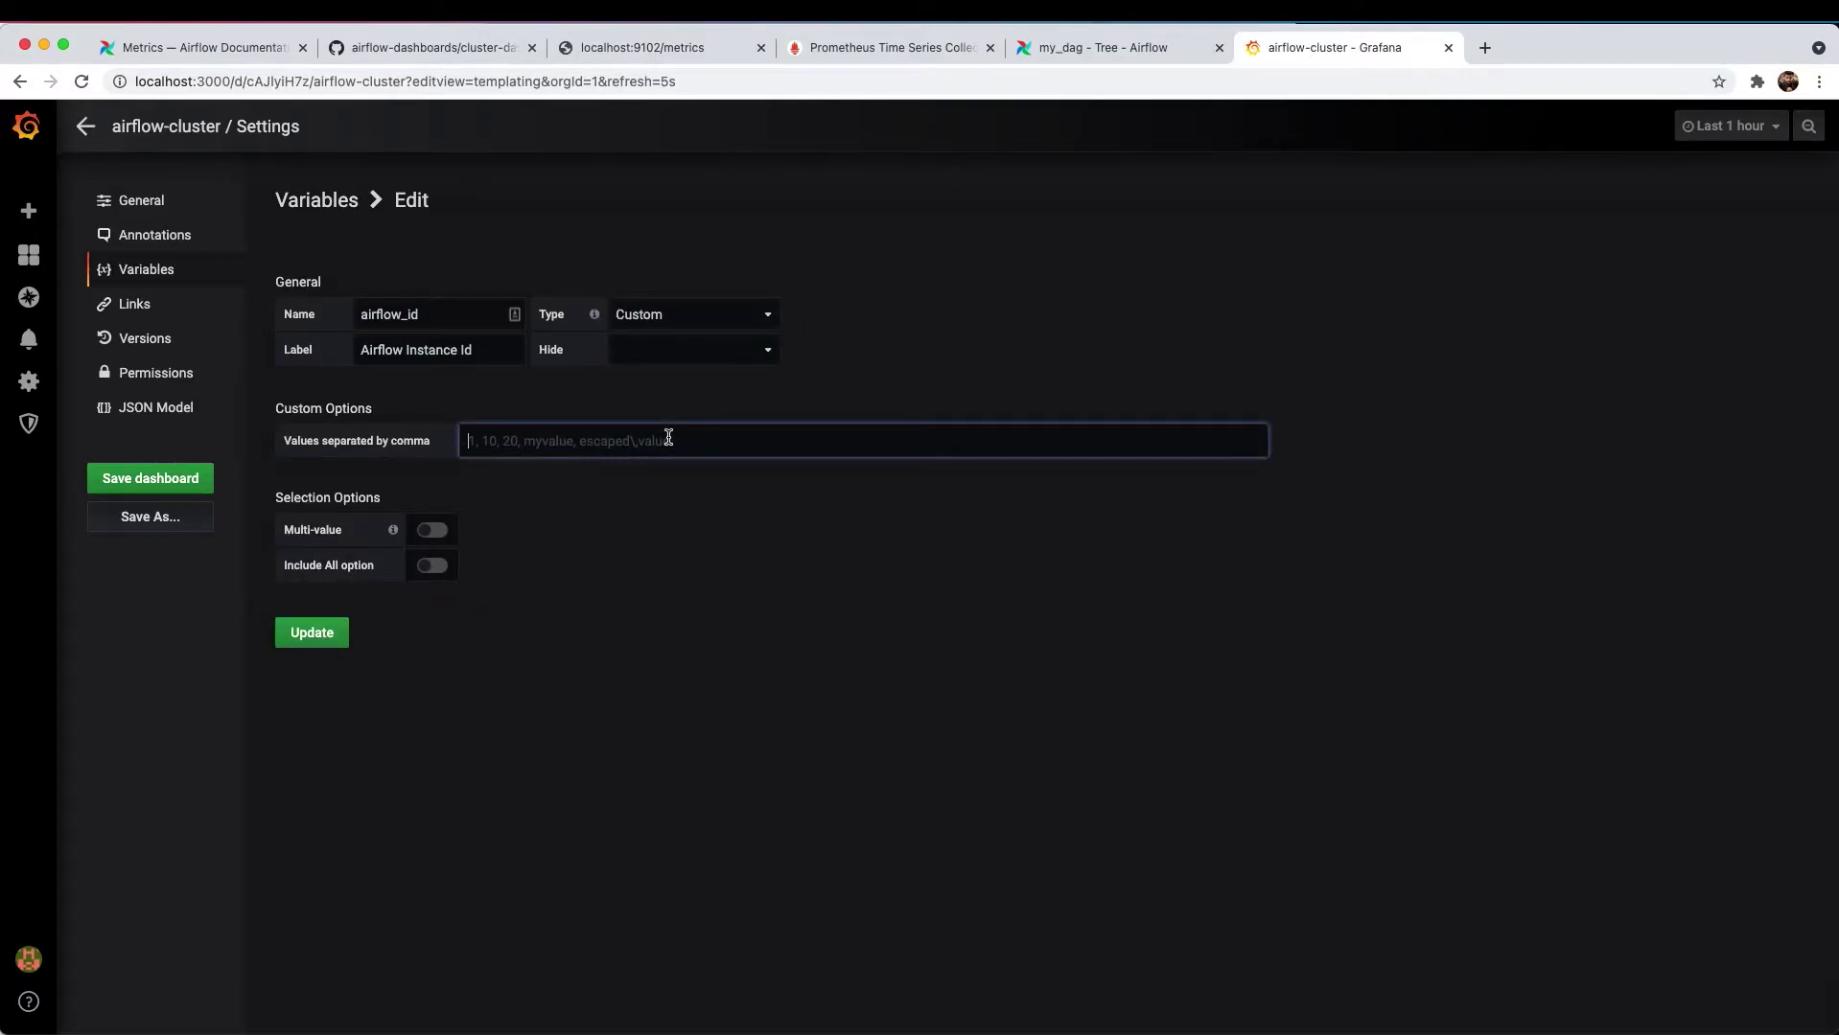
text(airflow, airflow_de)
click(513, 441)
key(BackSpace)
key(BackSpace)
click(601, 446)
click(647, 484)
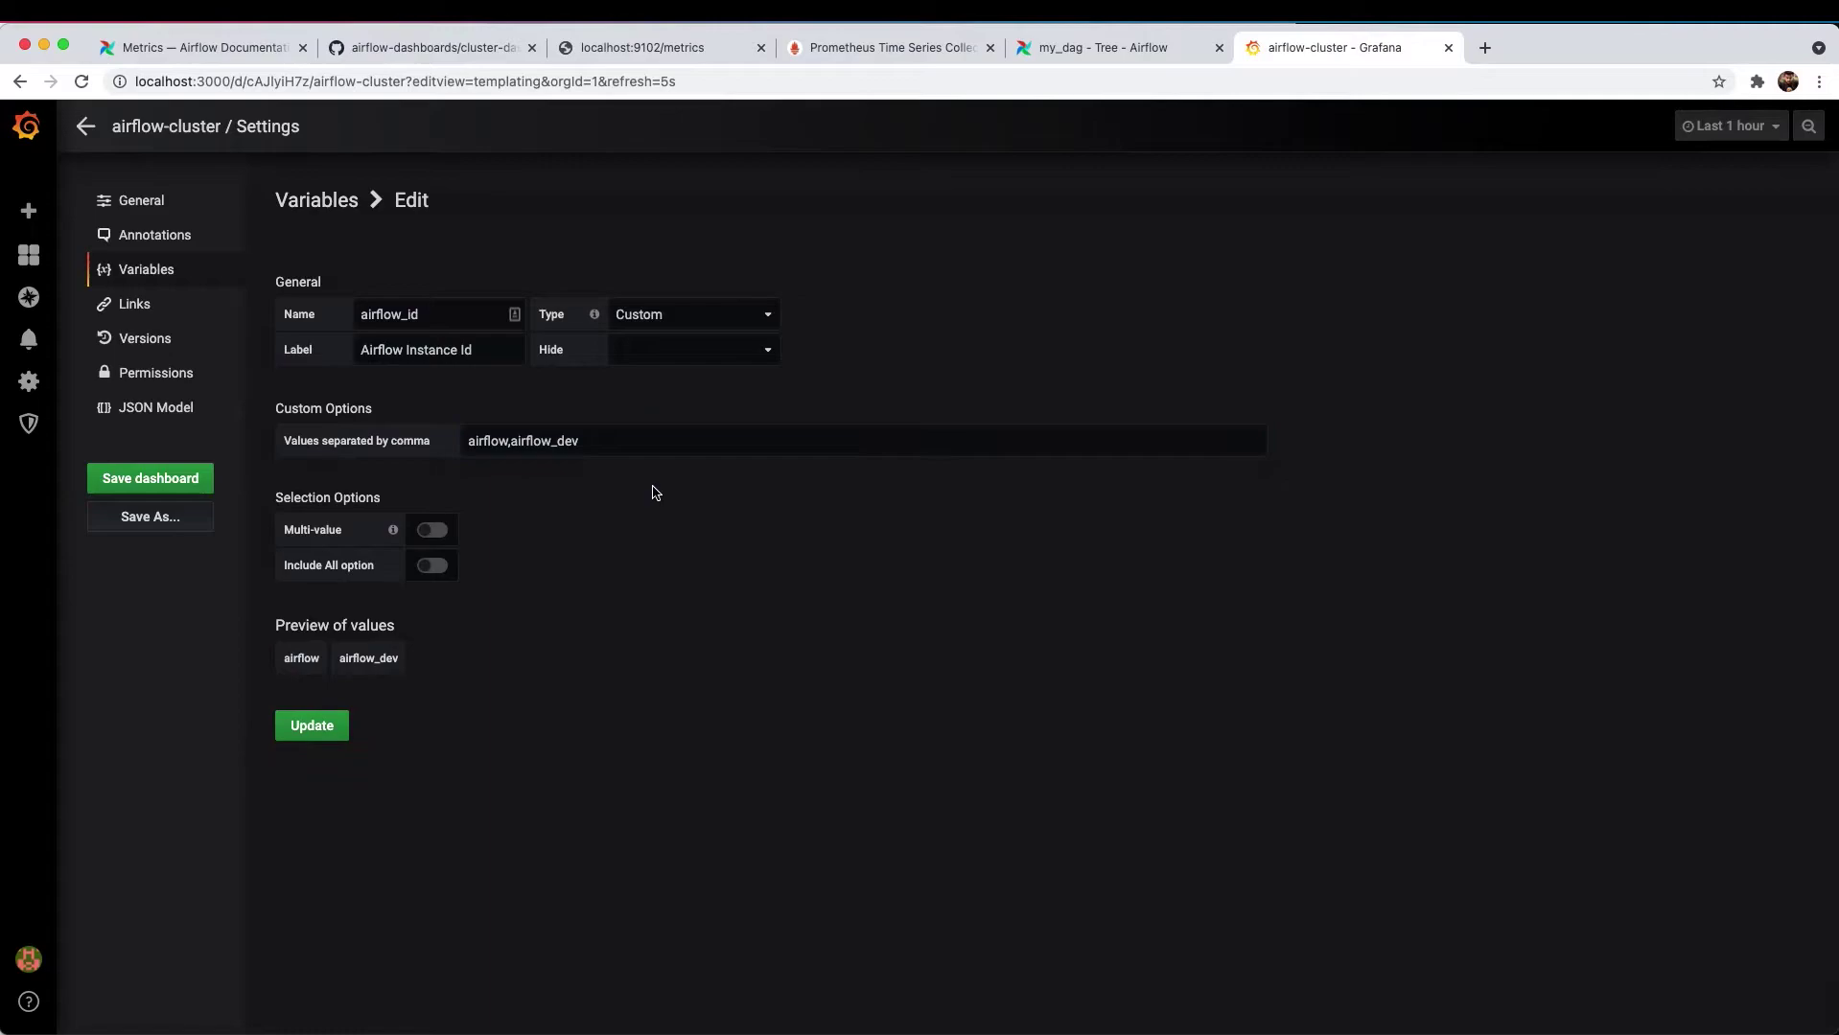
click(311, 726)
key(Escape)
click(225, 184)
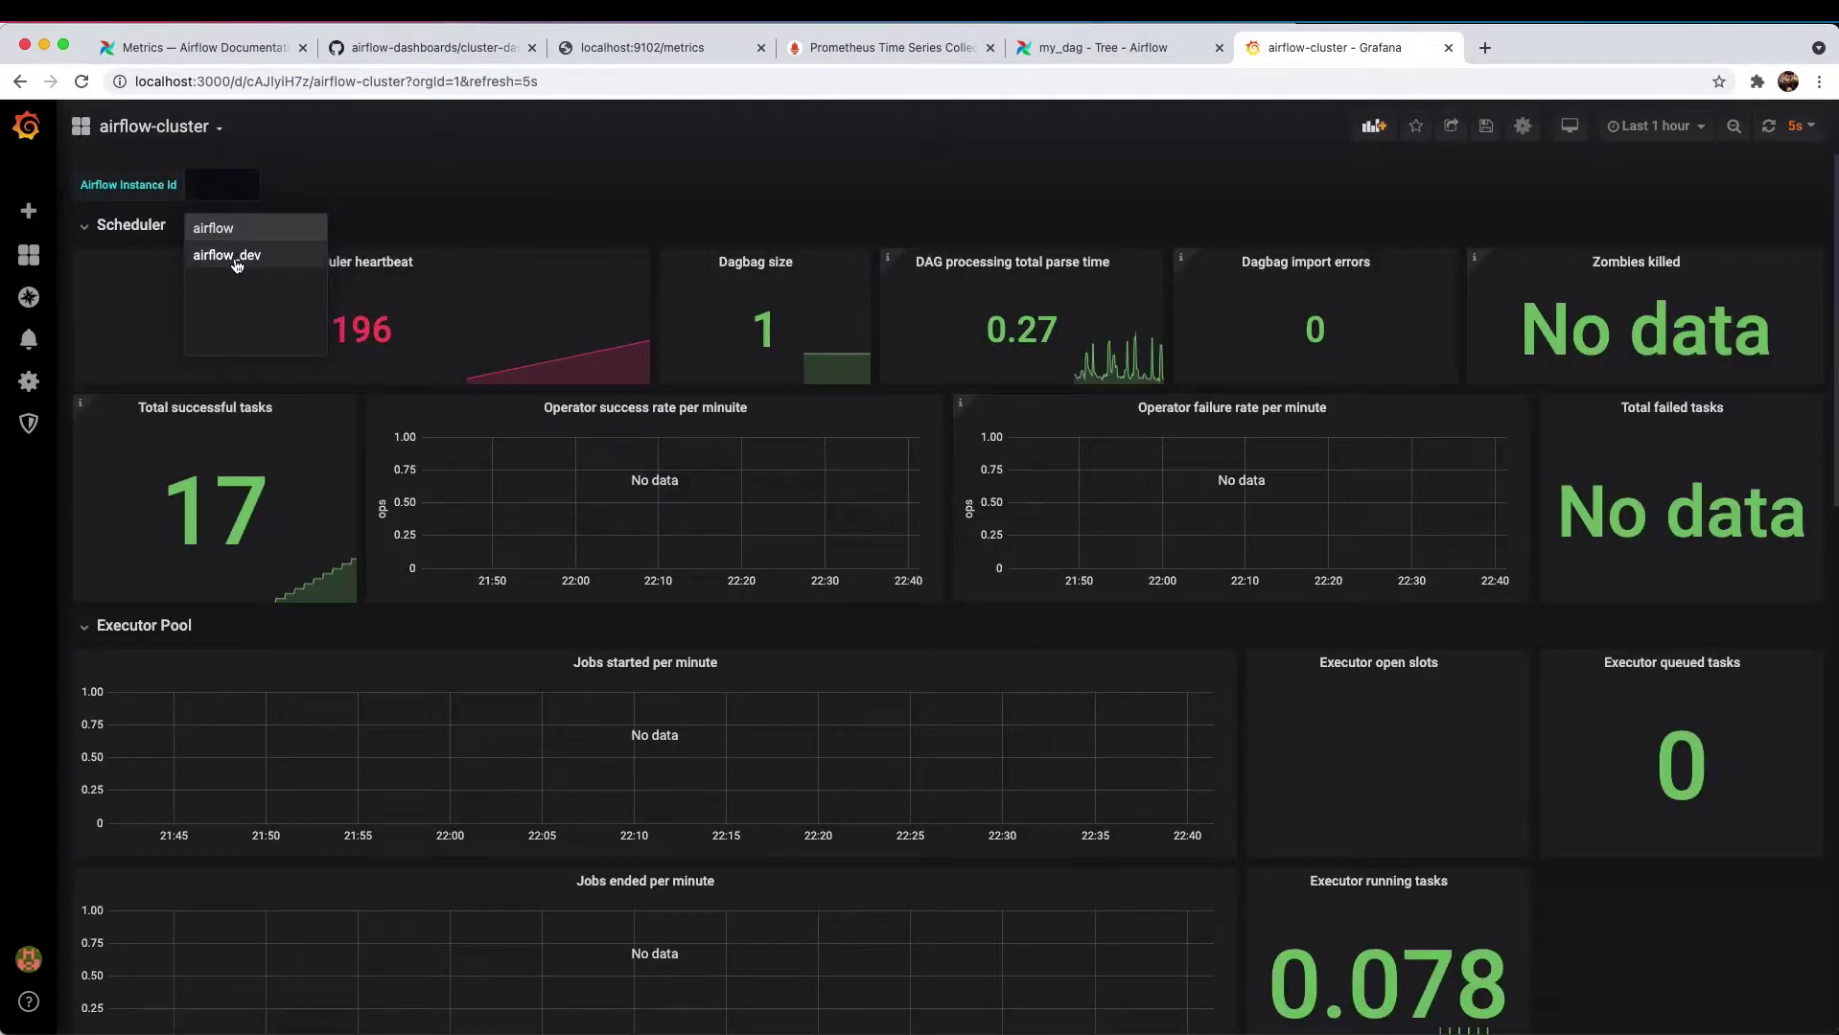
- View airflow_dev, switch back to airflow, and edit the Scheduler heartbeat panel
click(235, 255)
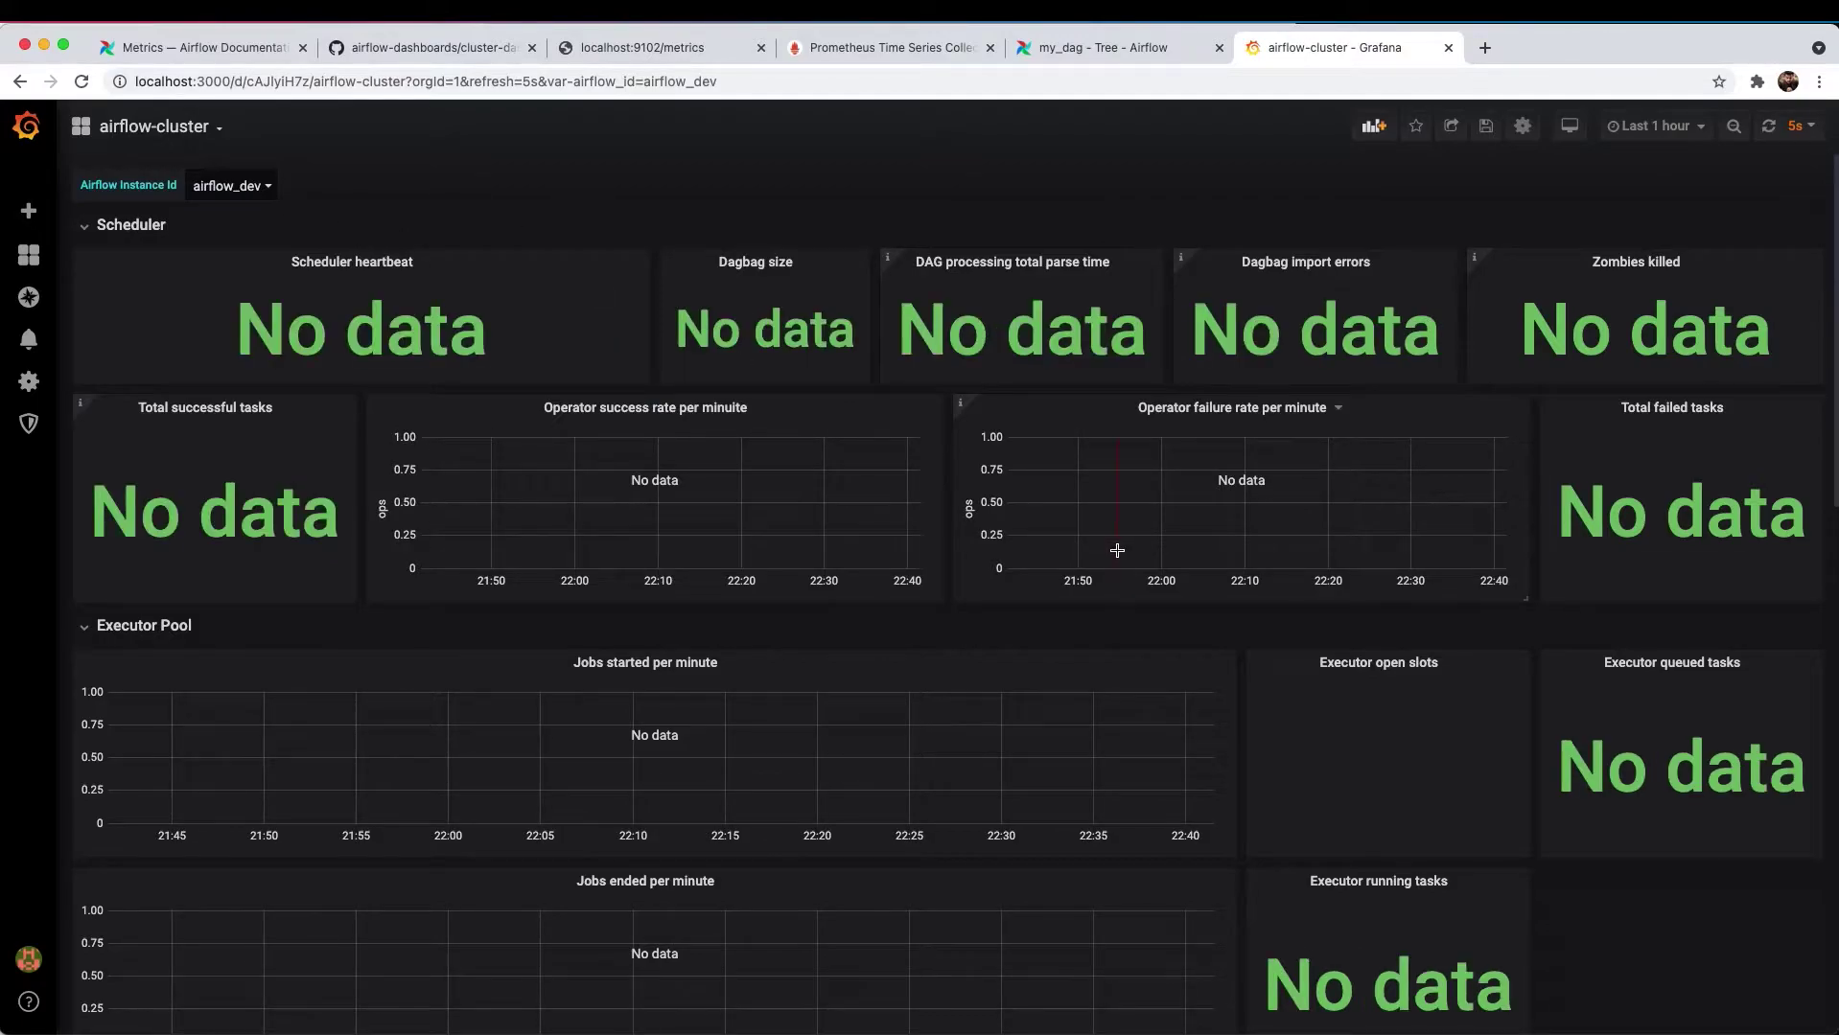
key(super+bracketleft)
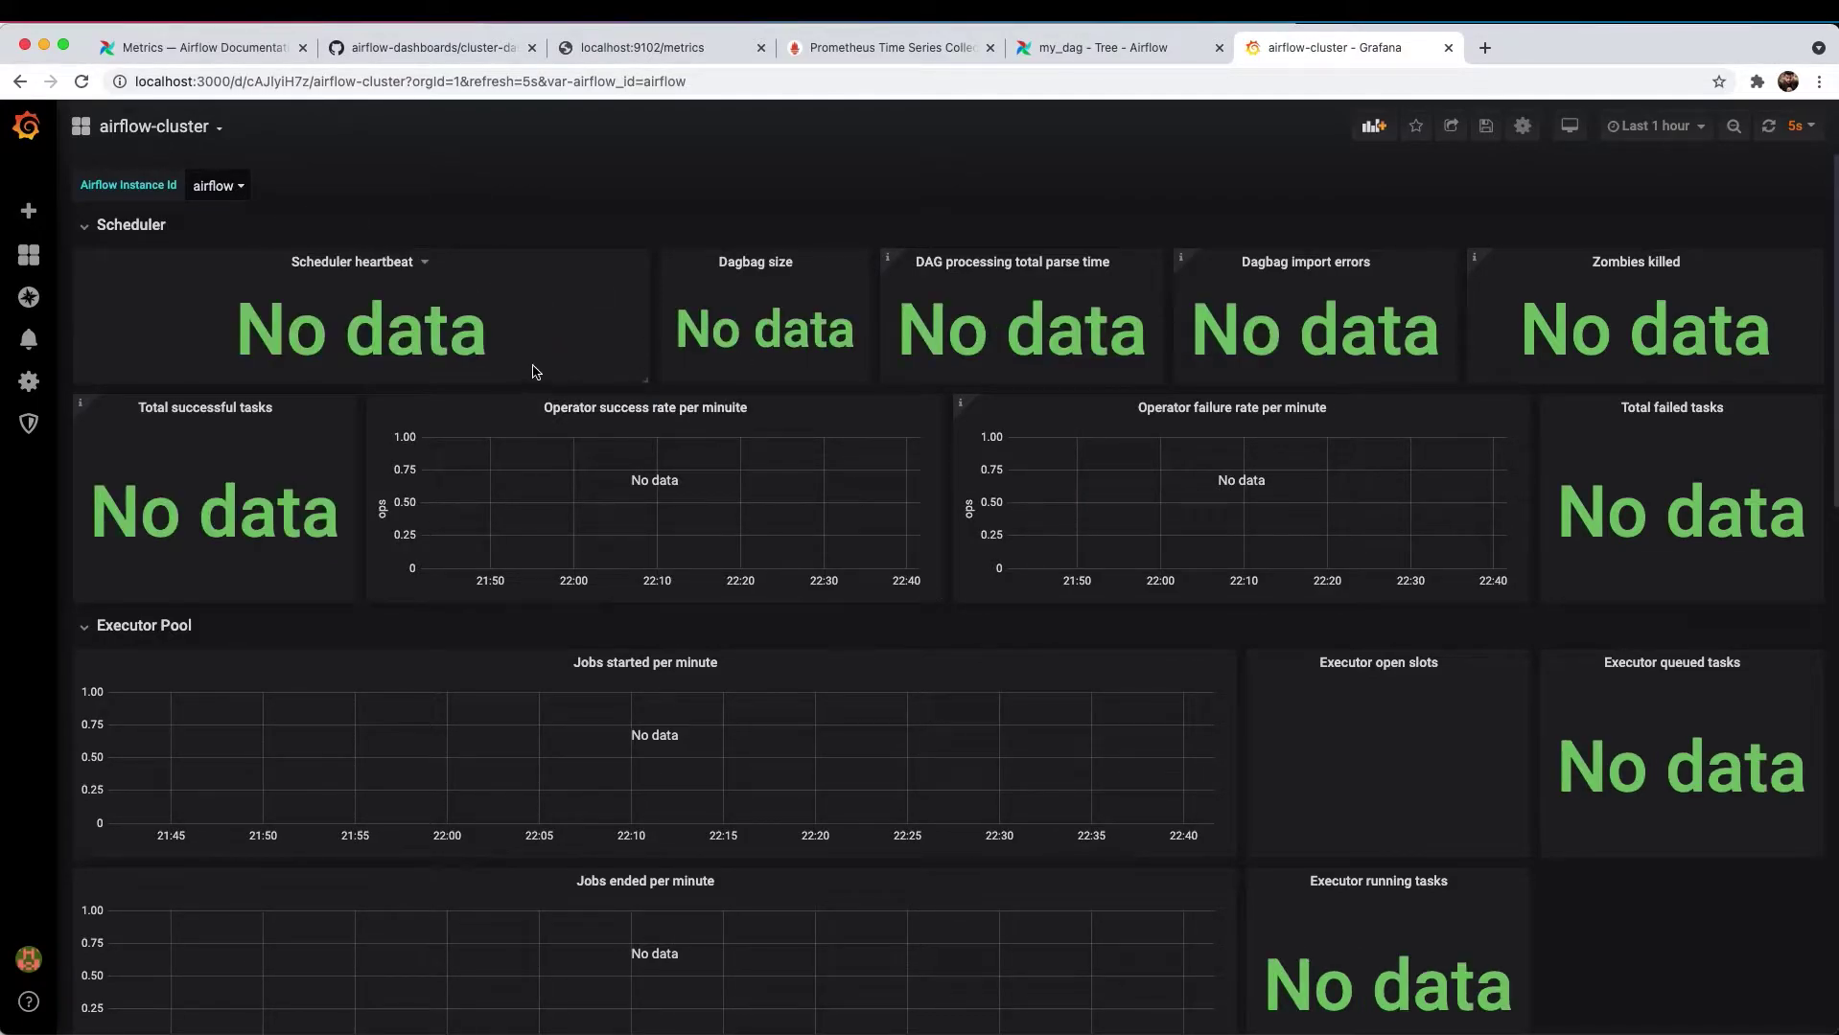
click(425, 265)
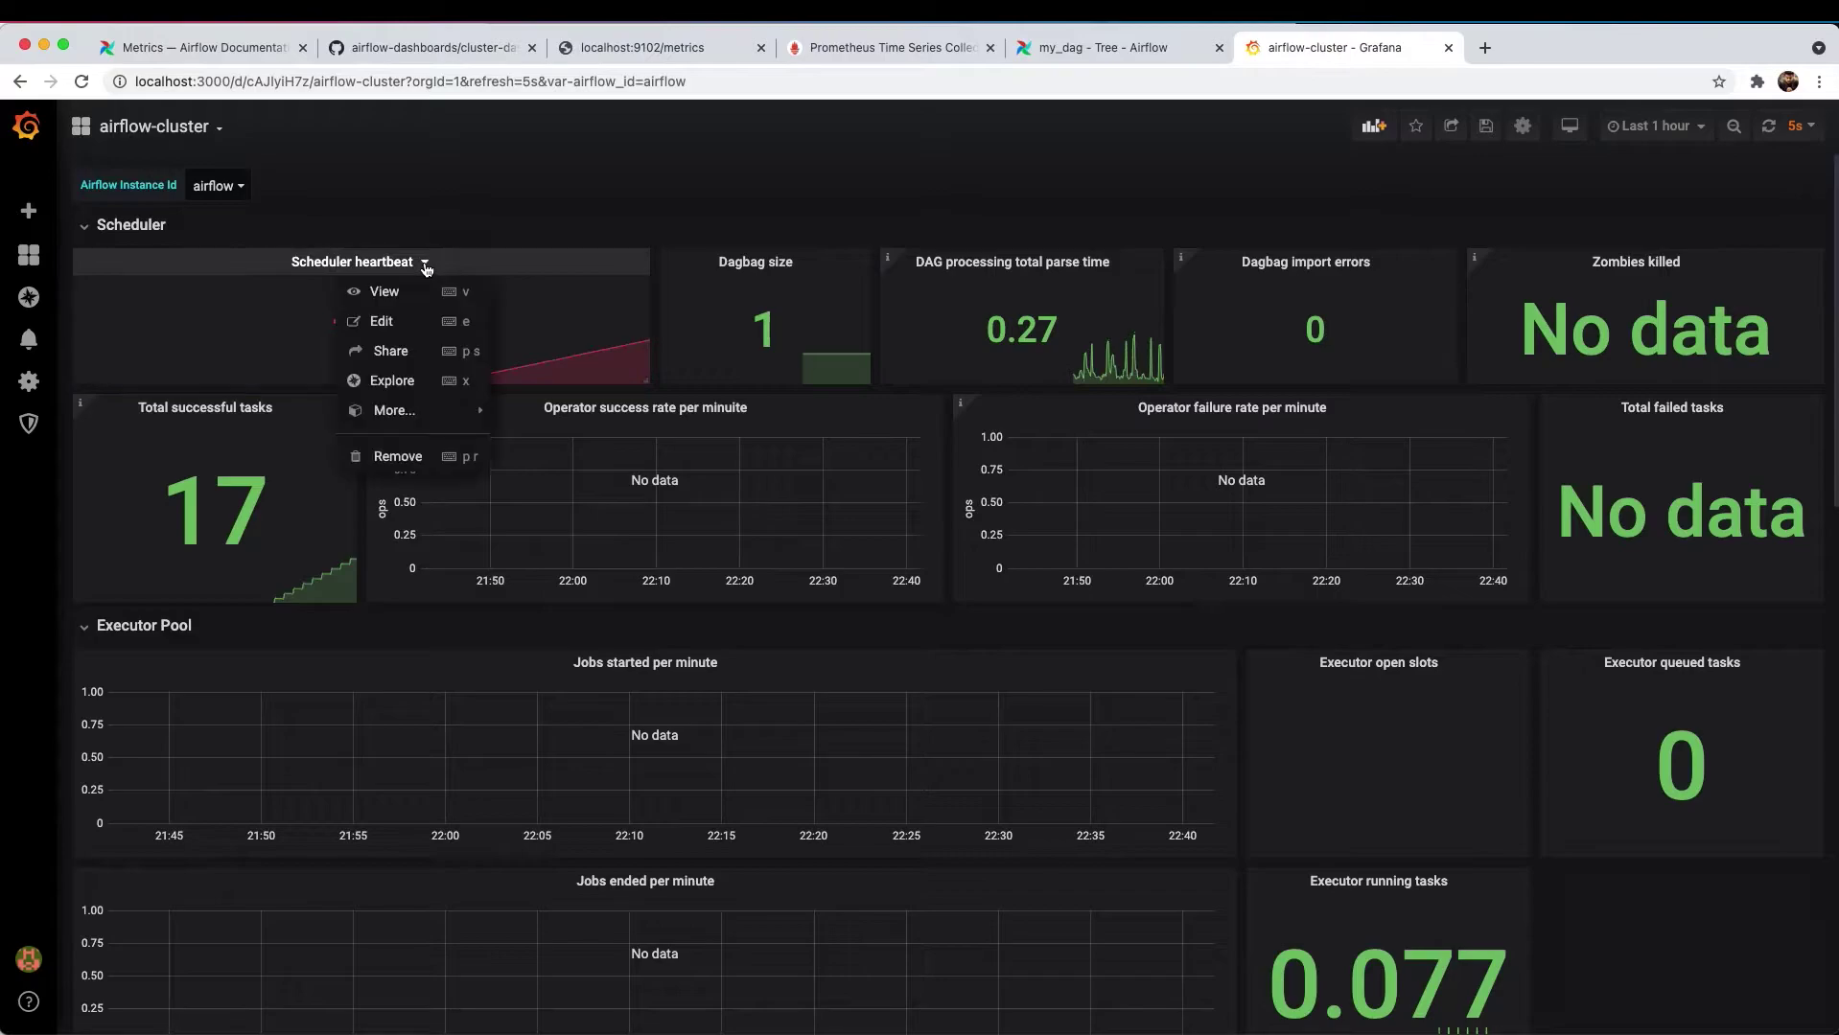
click(382, 322)
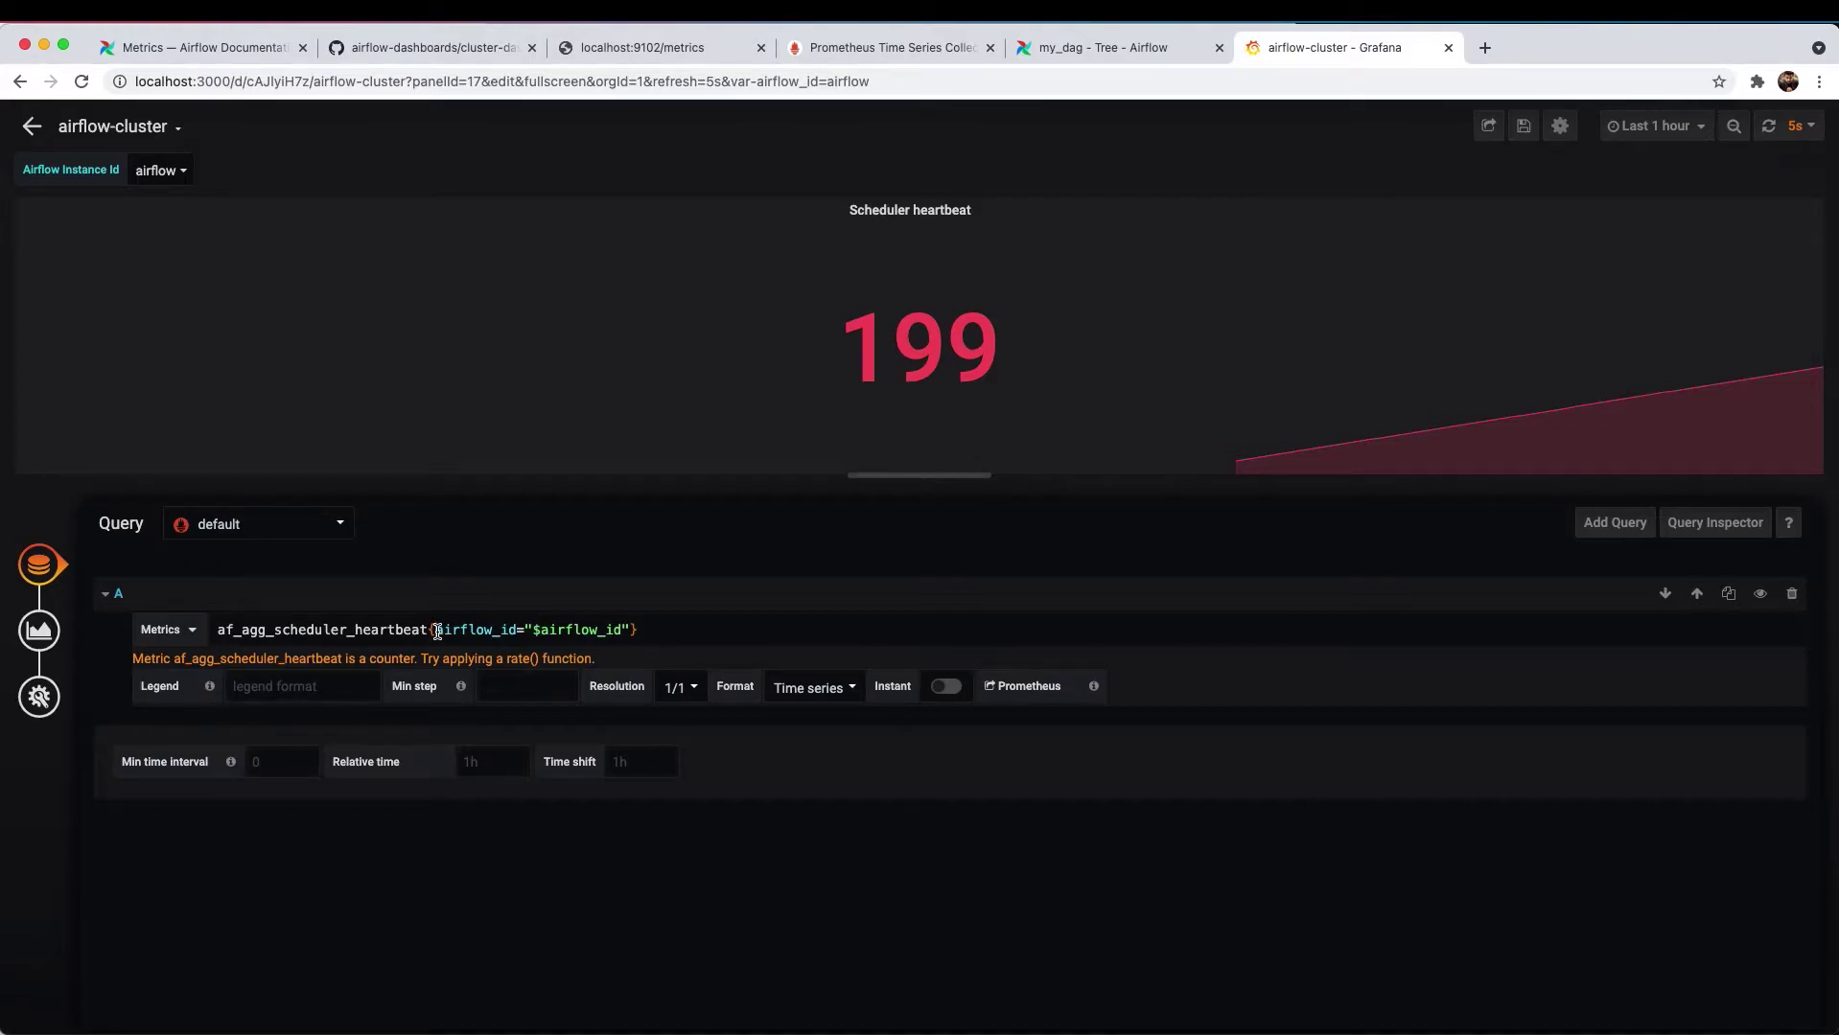
- Inspect the airflow_id=$airflow_id label filter in the heartbeat query
drag(437, 631, 621, 633)
click(528, 631)
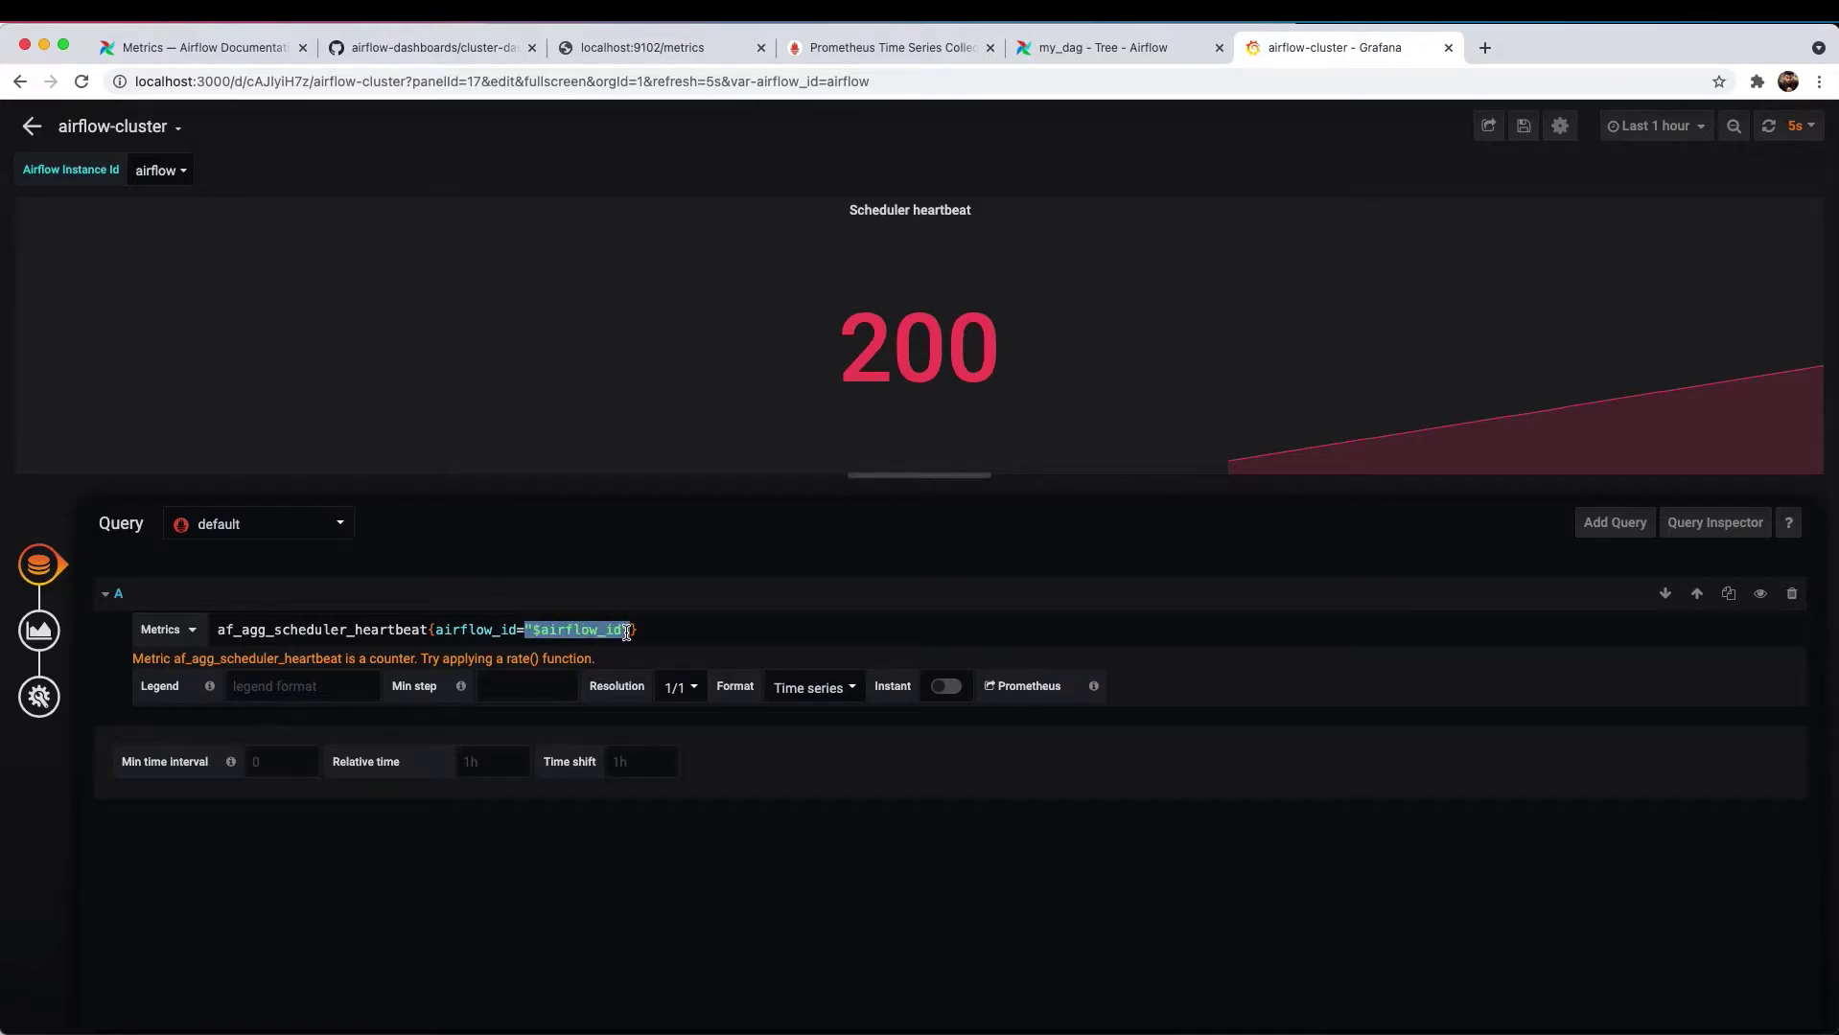
drag(436, 630, 557, 631)
click(628, 632)
key(super+Tab)
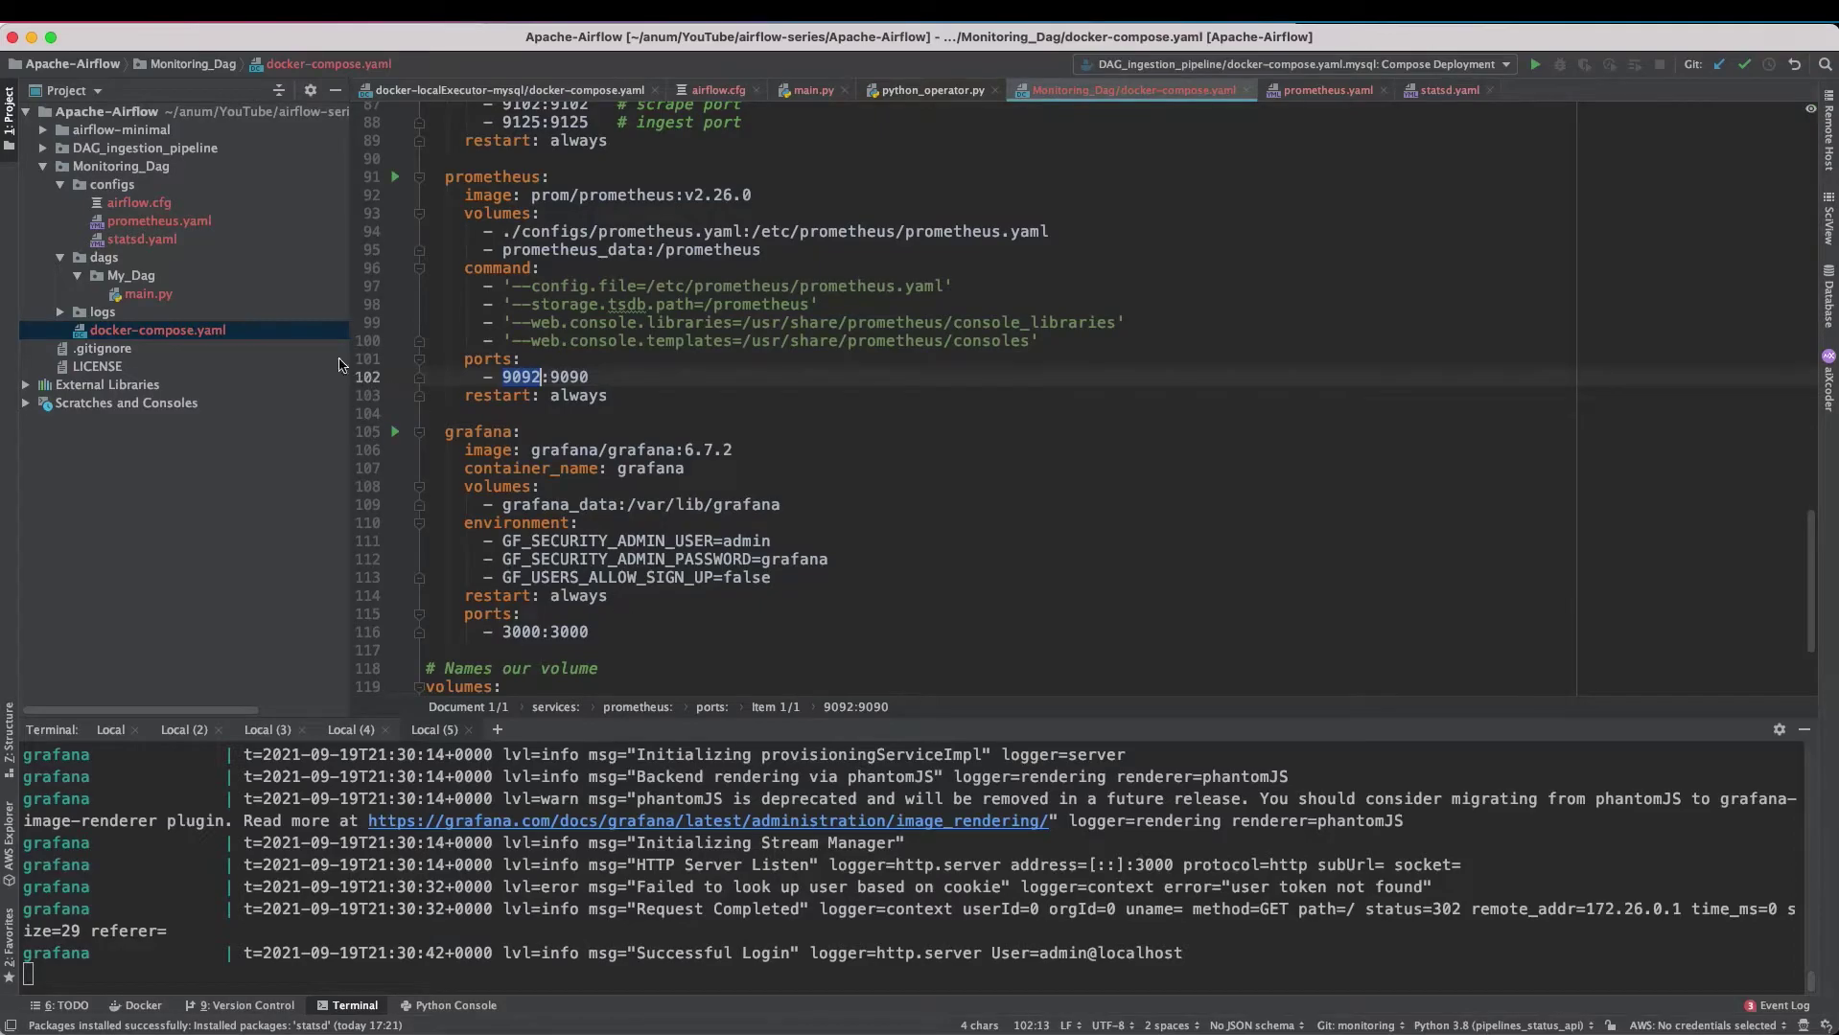
- Open prometheus.yaml and select the whole airflow scrape job block
double_click(136, 227)
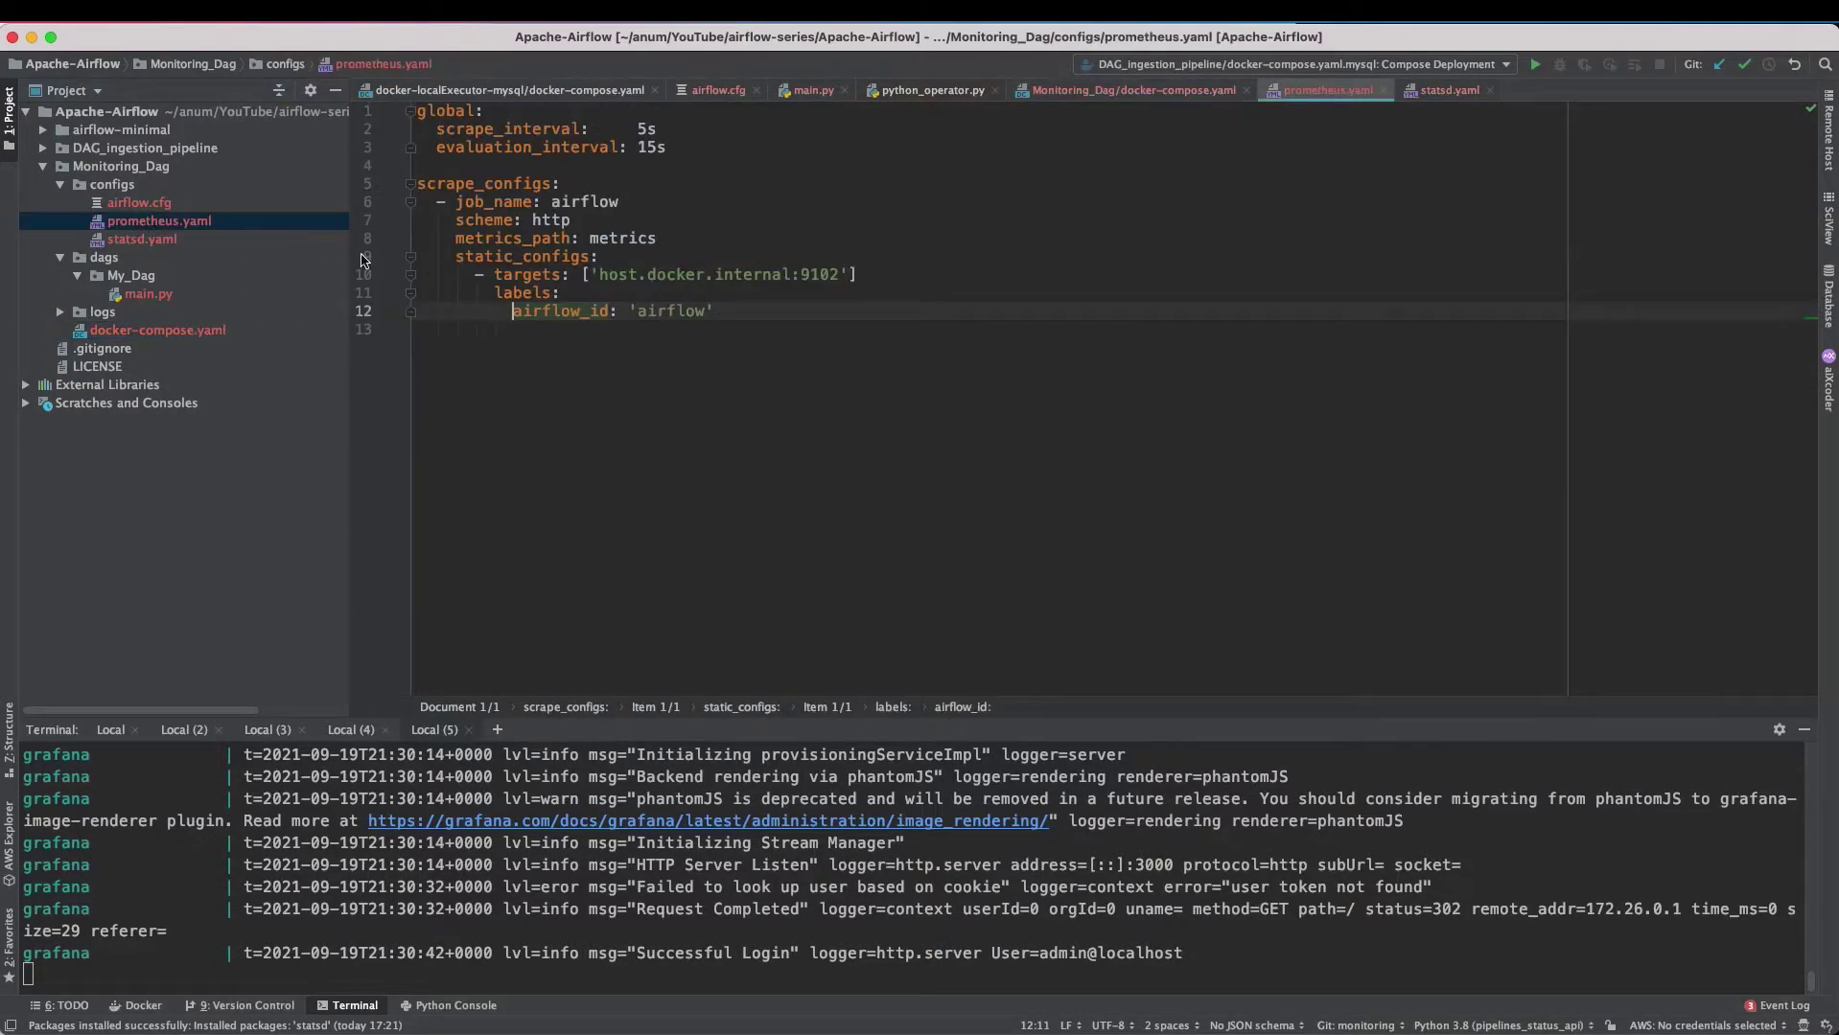
click(518, 259)
click(514, 292)
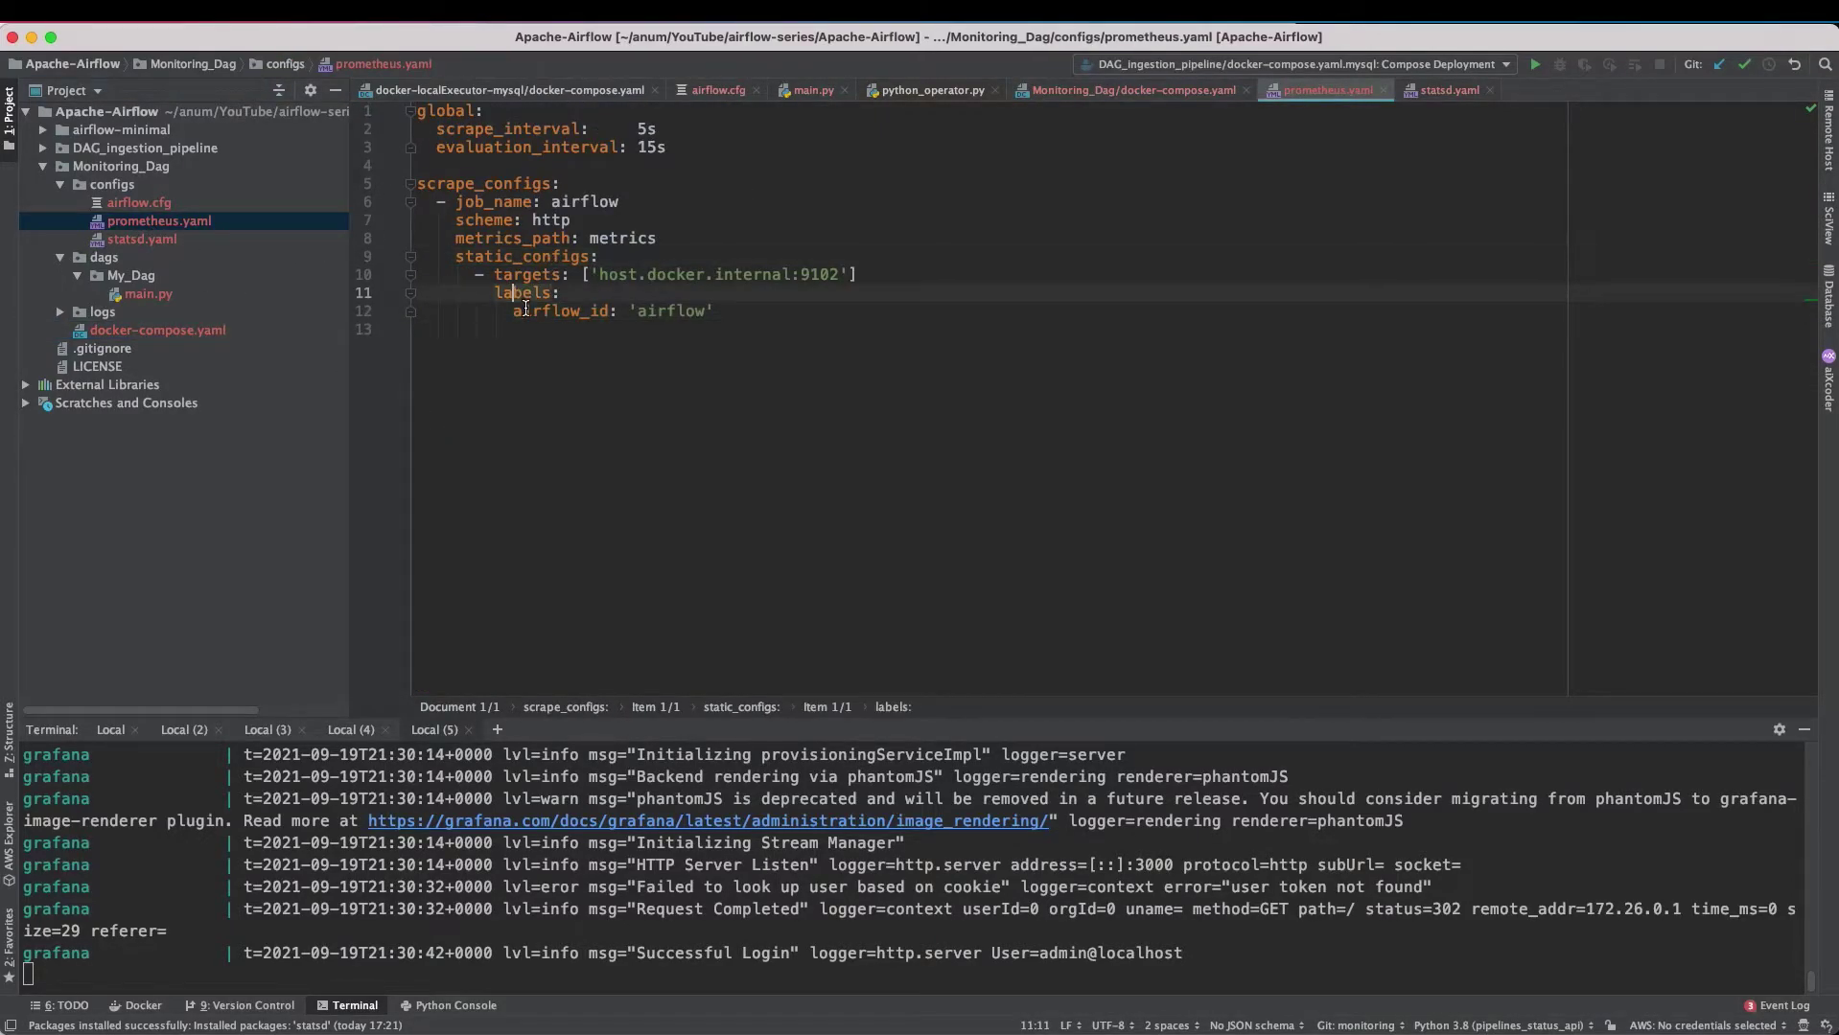
click(510, 312)
click(658, 317)
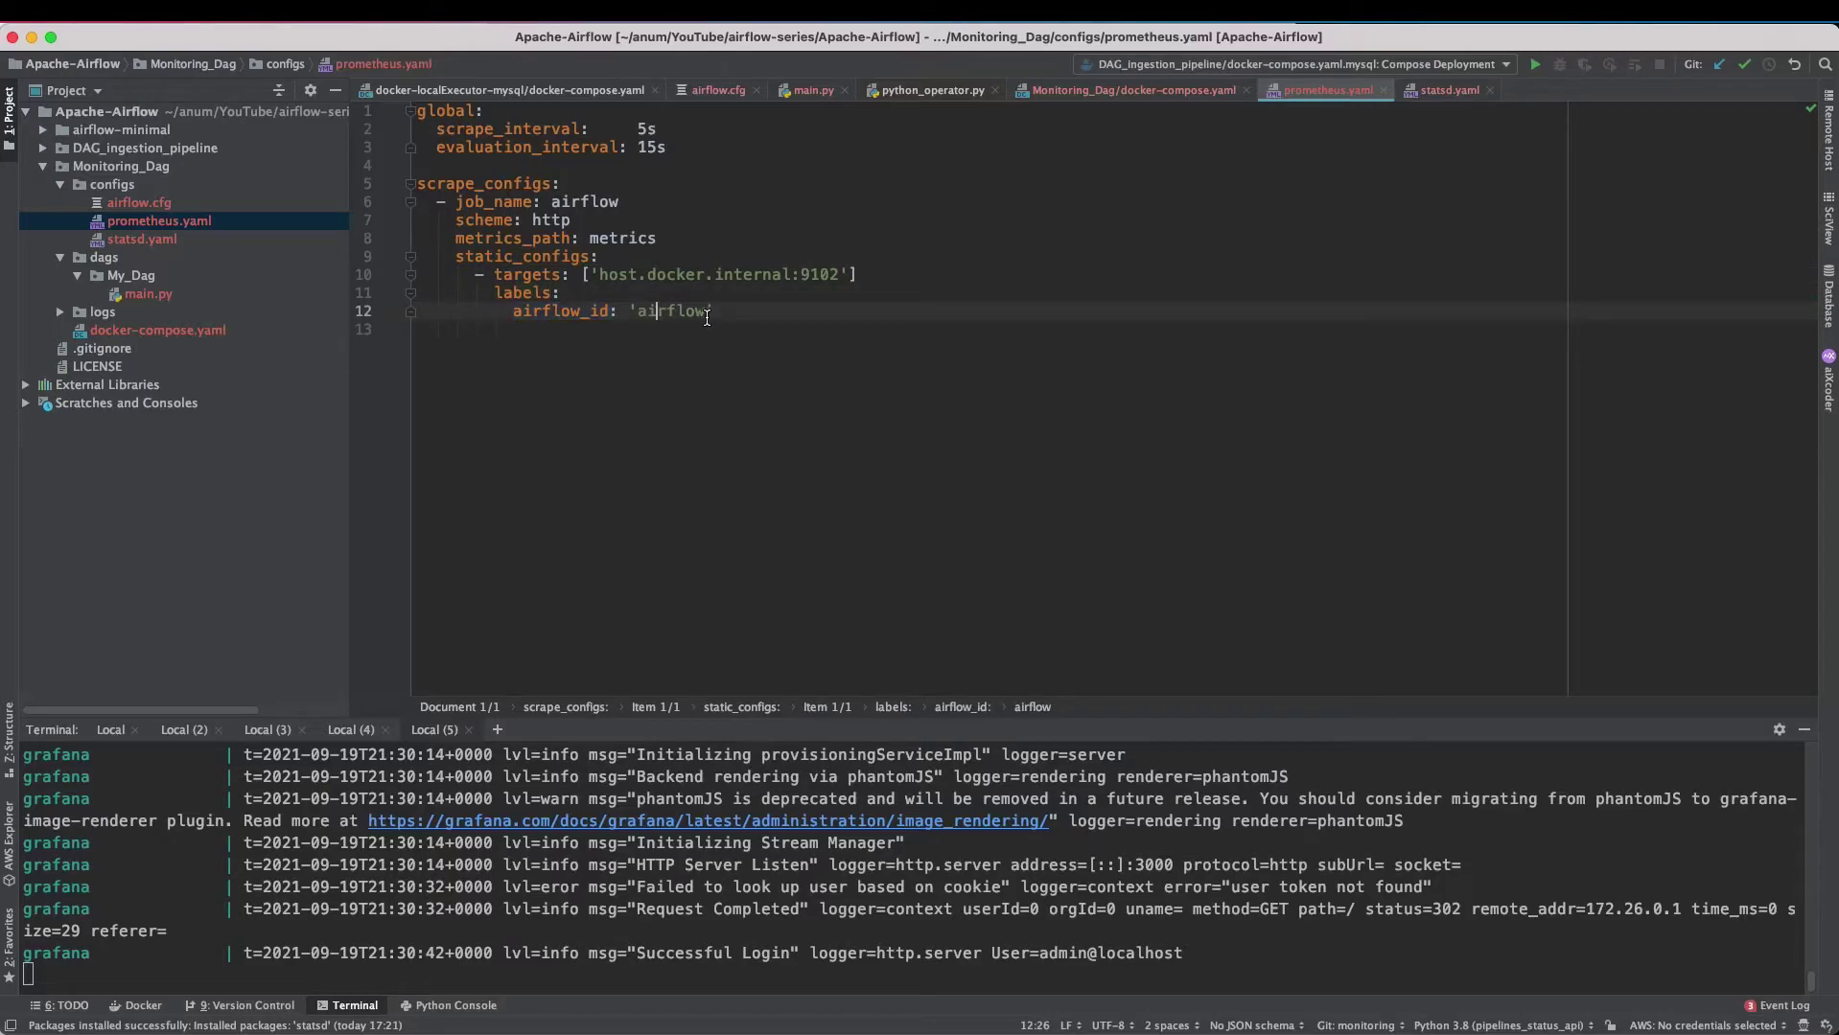
drag(723, 312, 418, 203)
key(super+c)
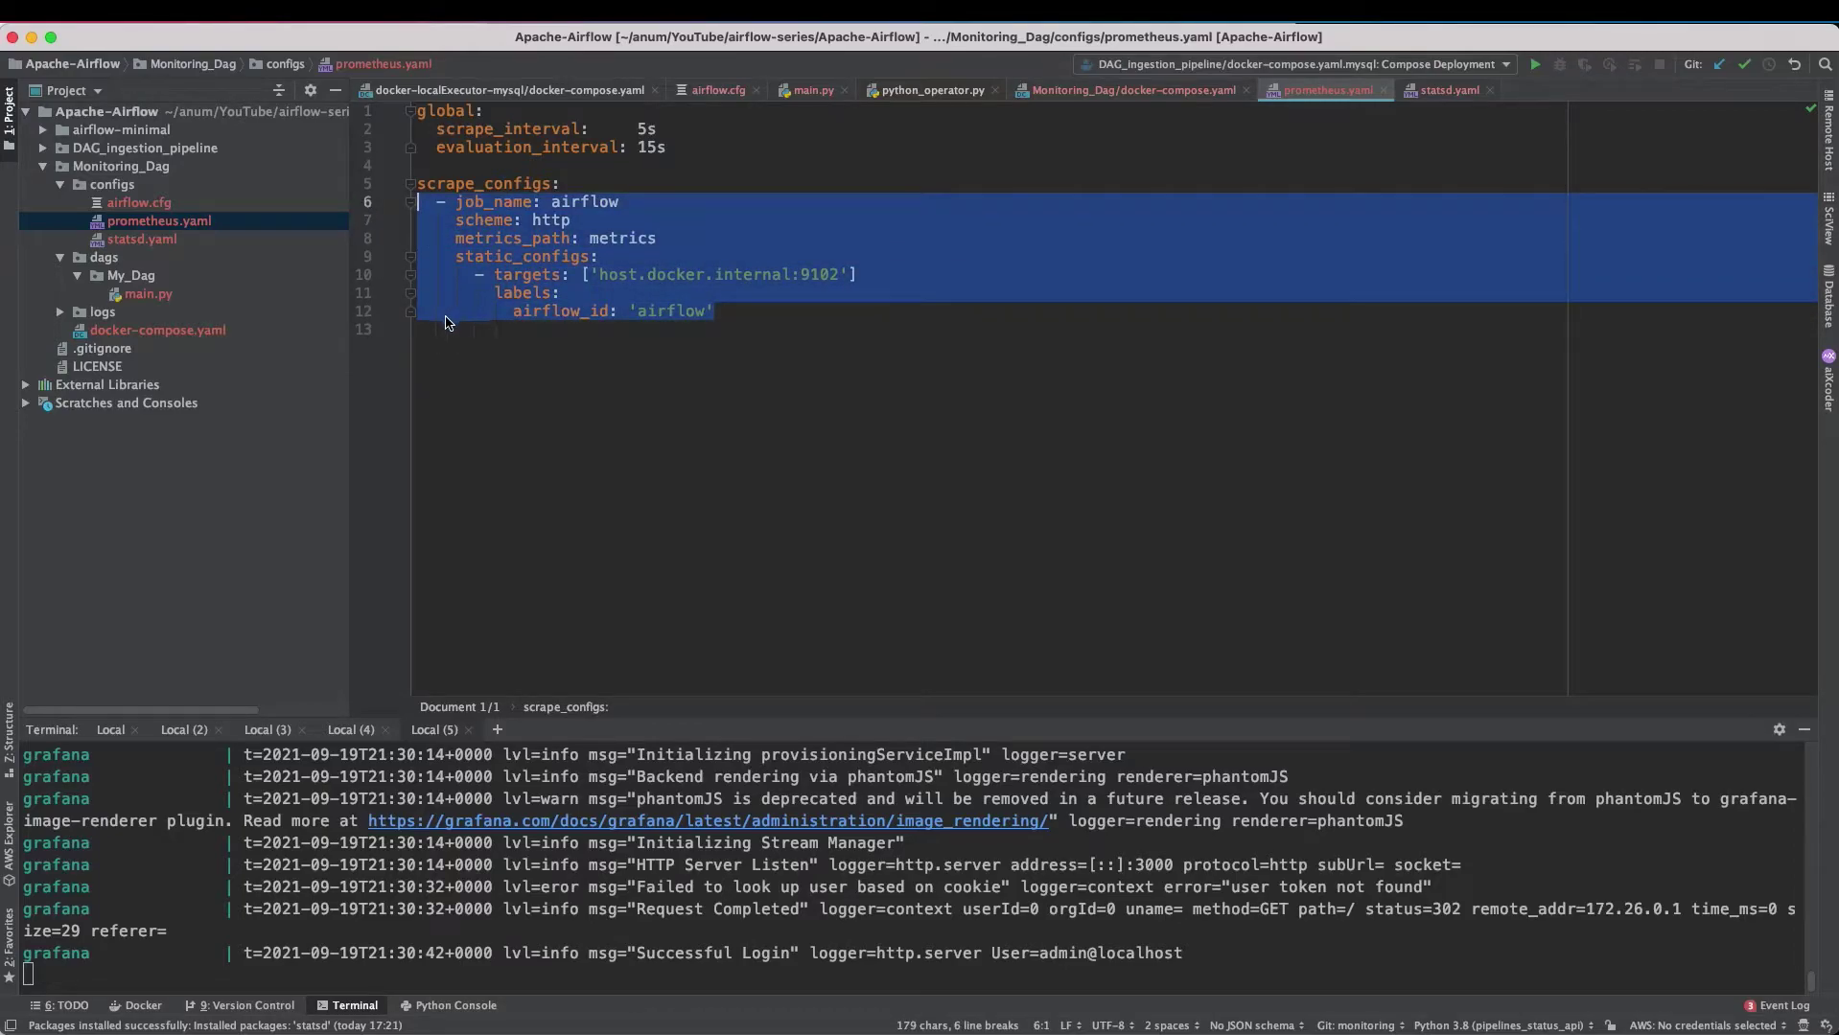
- Paste a copy of the job and append _dev to its job_name and airflow_id
click(420, 330)
key(super+v)
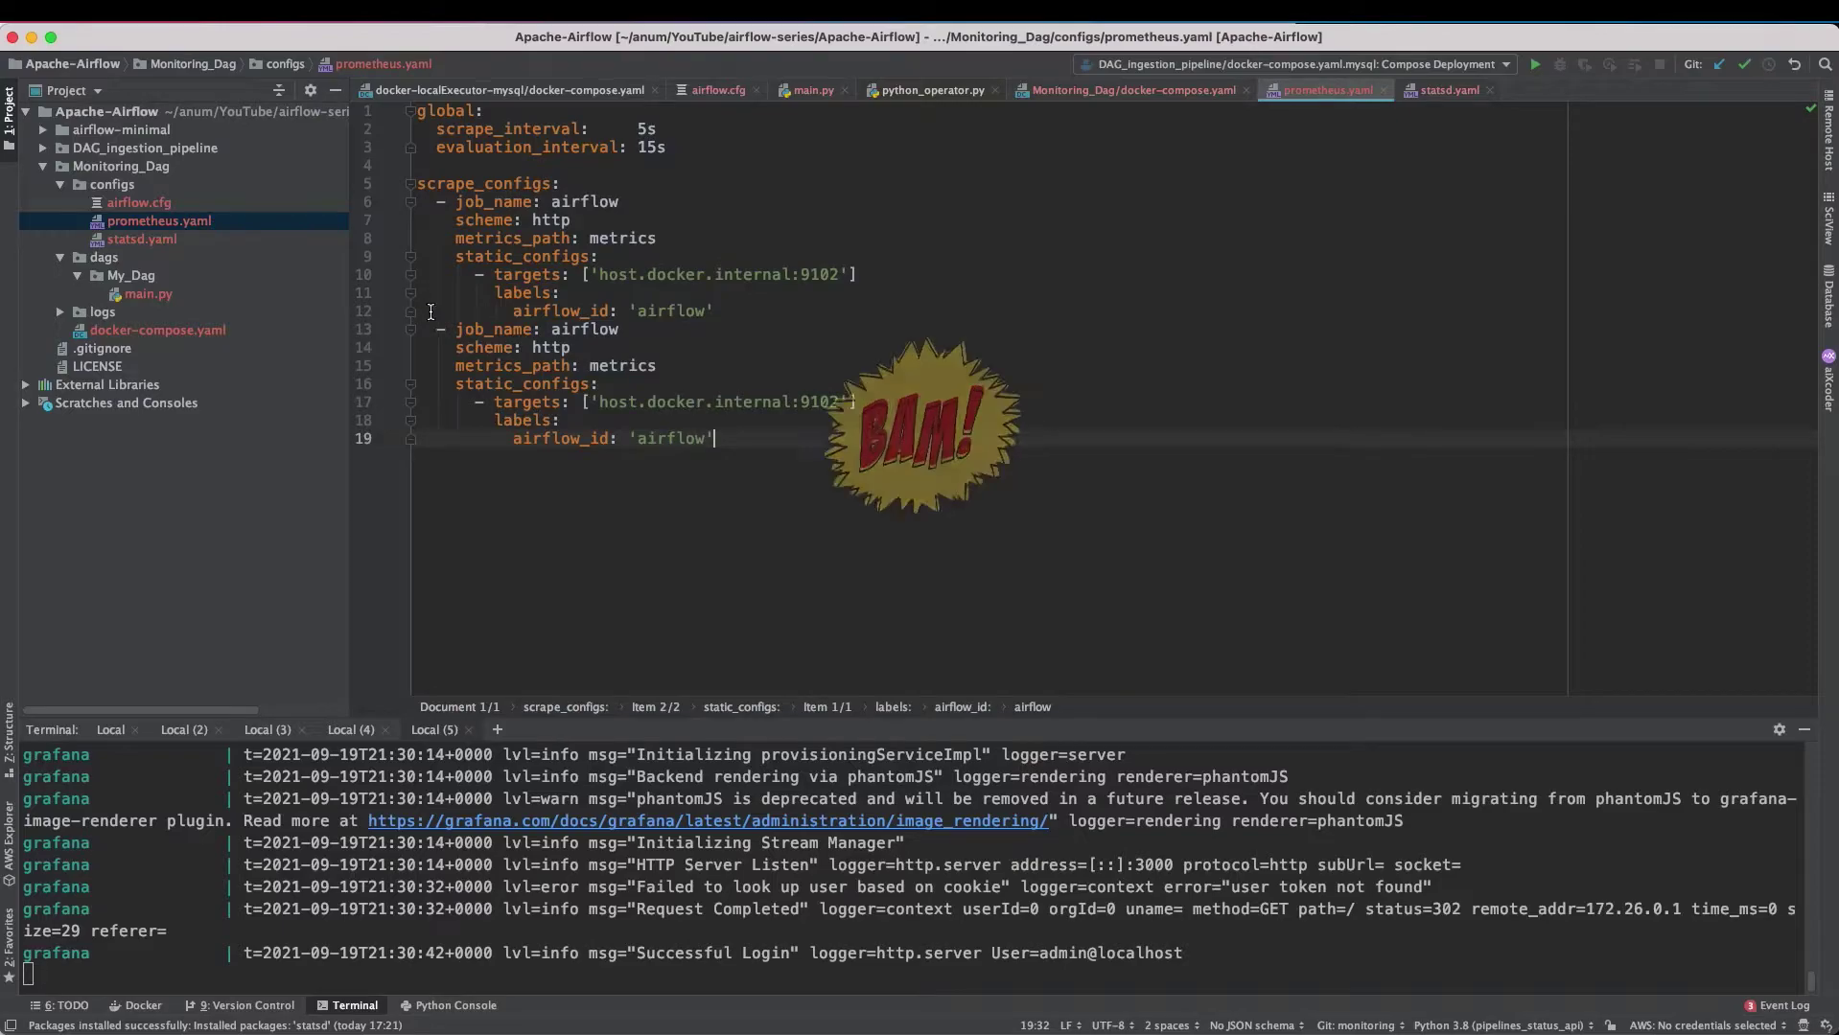
click(621, 333)
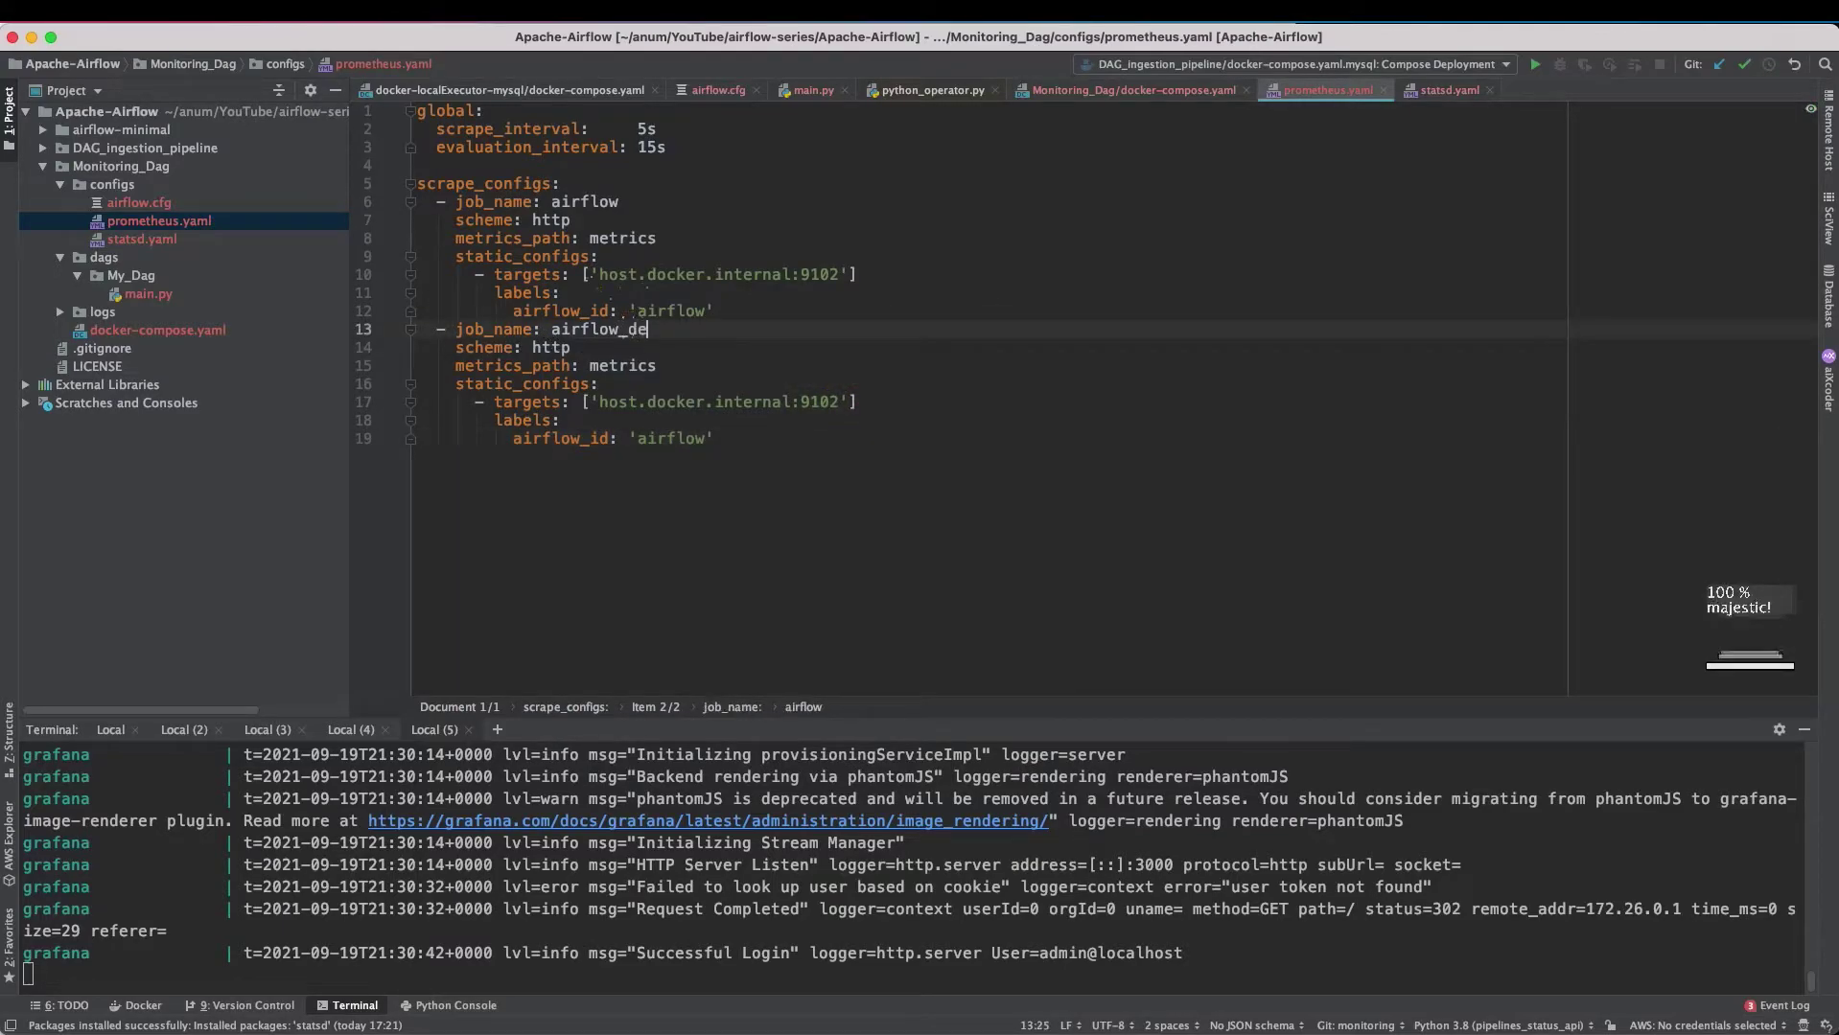
text(_dev)
click(707, 438)
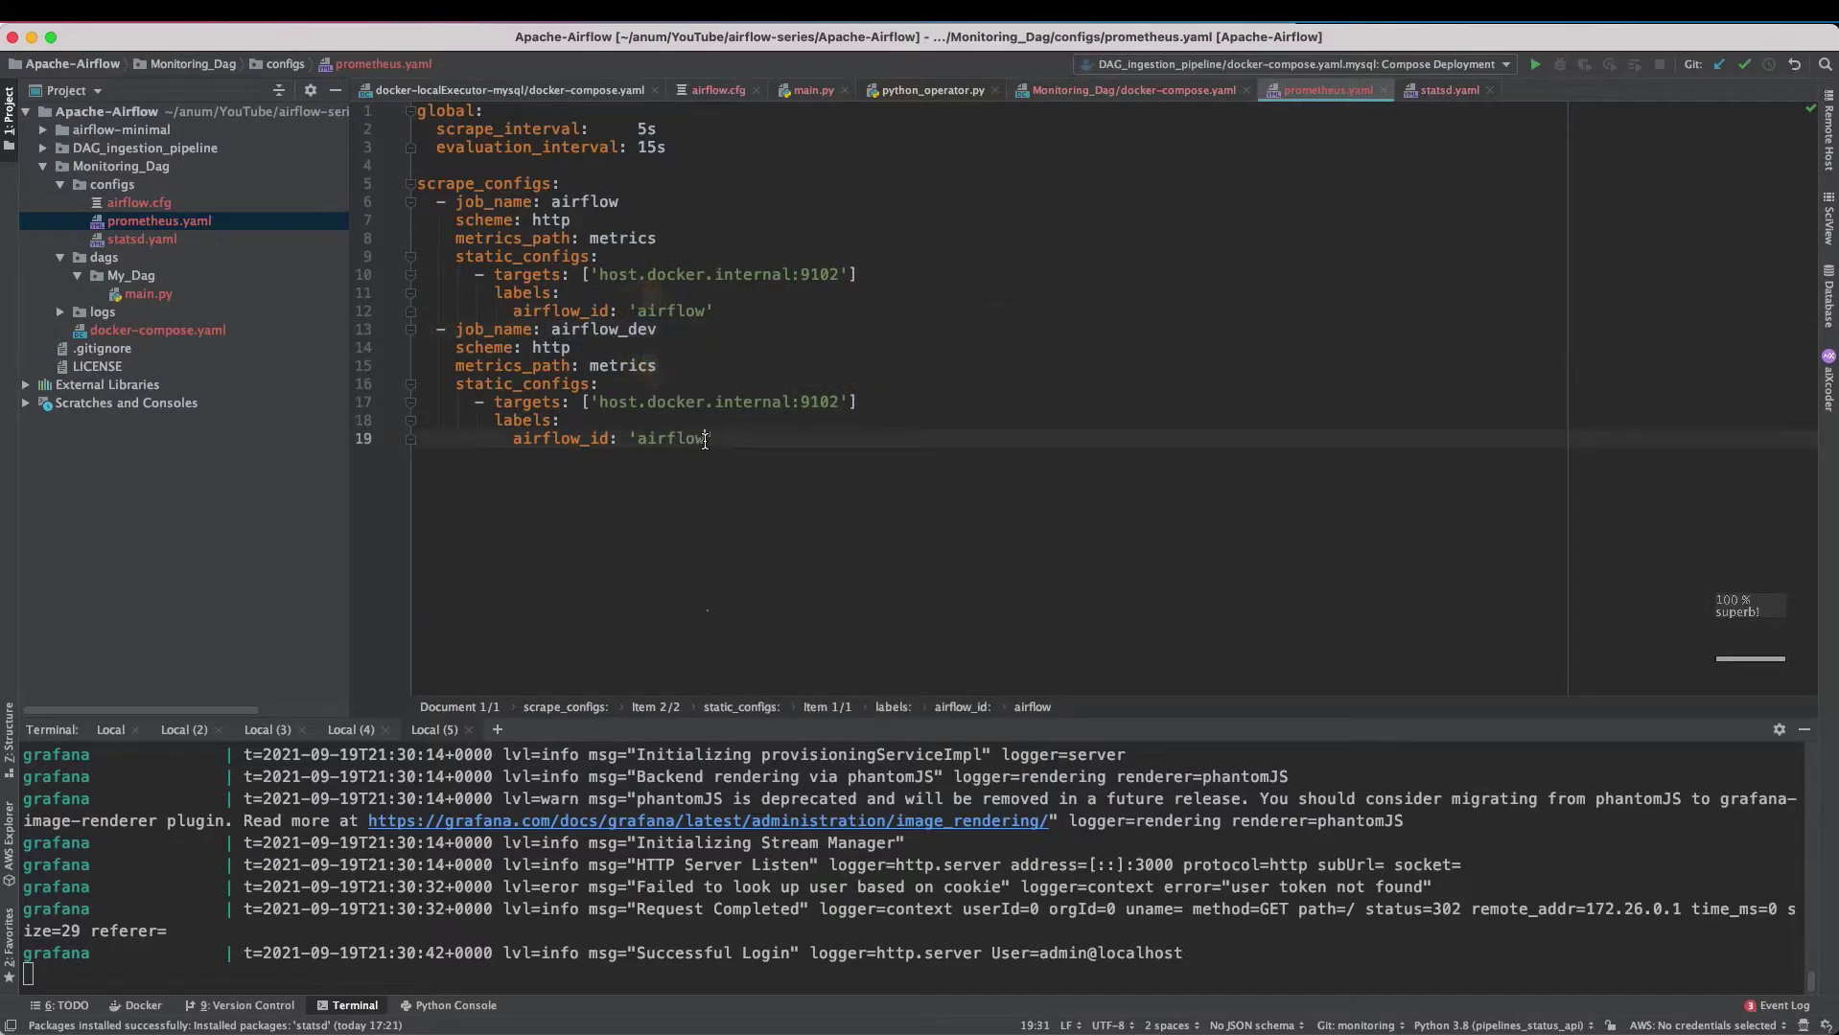
text(_dev)
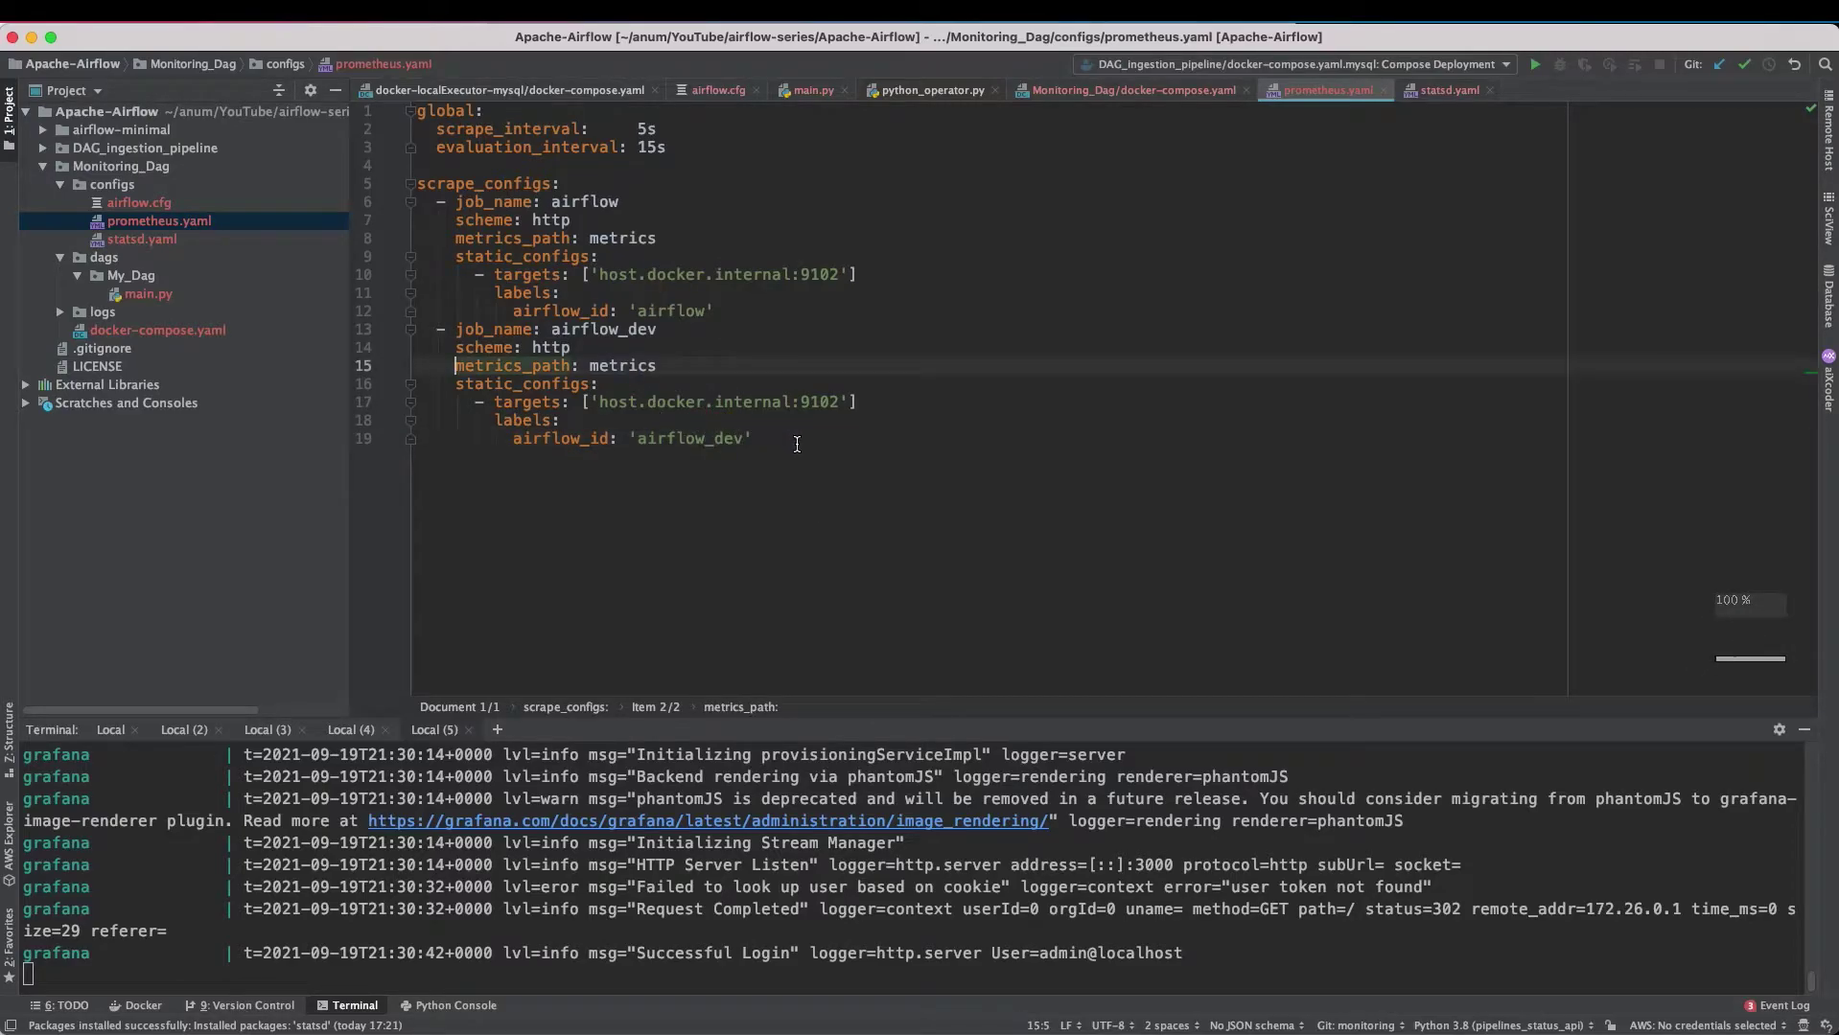
drag(796, 441, 386, 345)
click(666, 438)
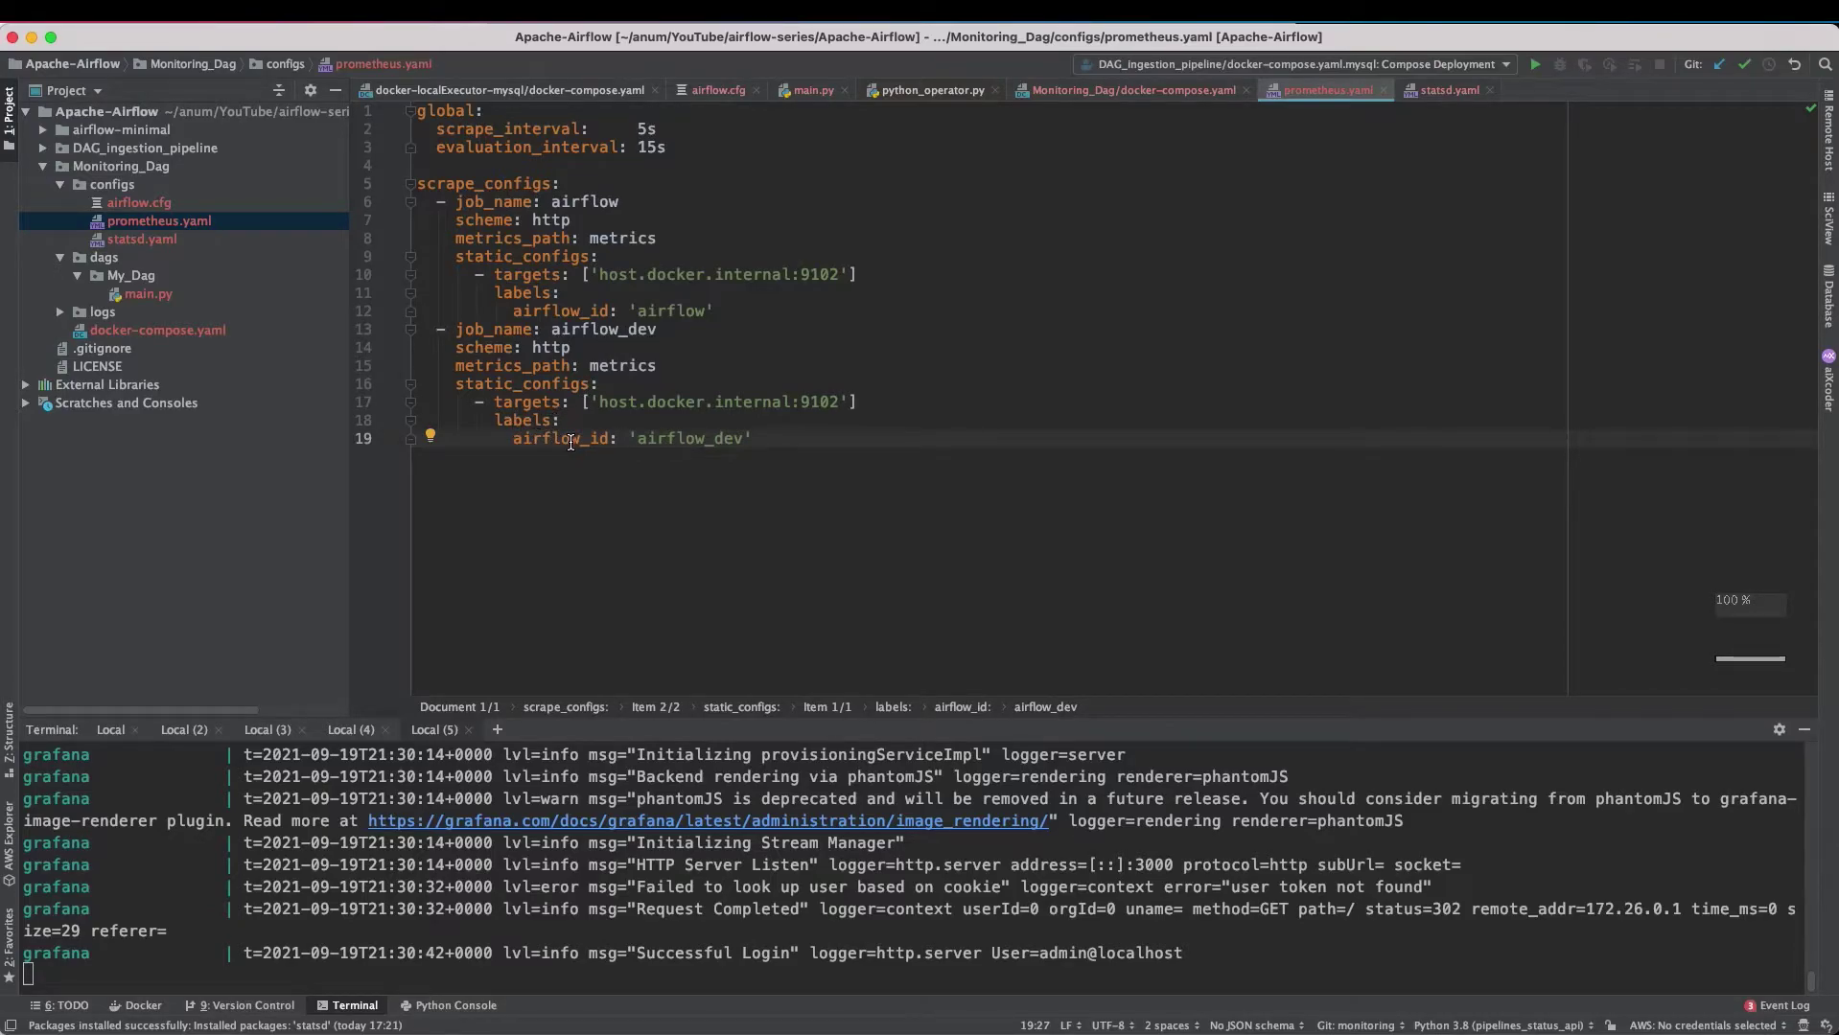
double_click(711, 441)
- Exit the panel editor, pick an Airflow instance, and scroll through the DAG run panels
text(airflow)
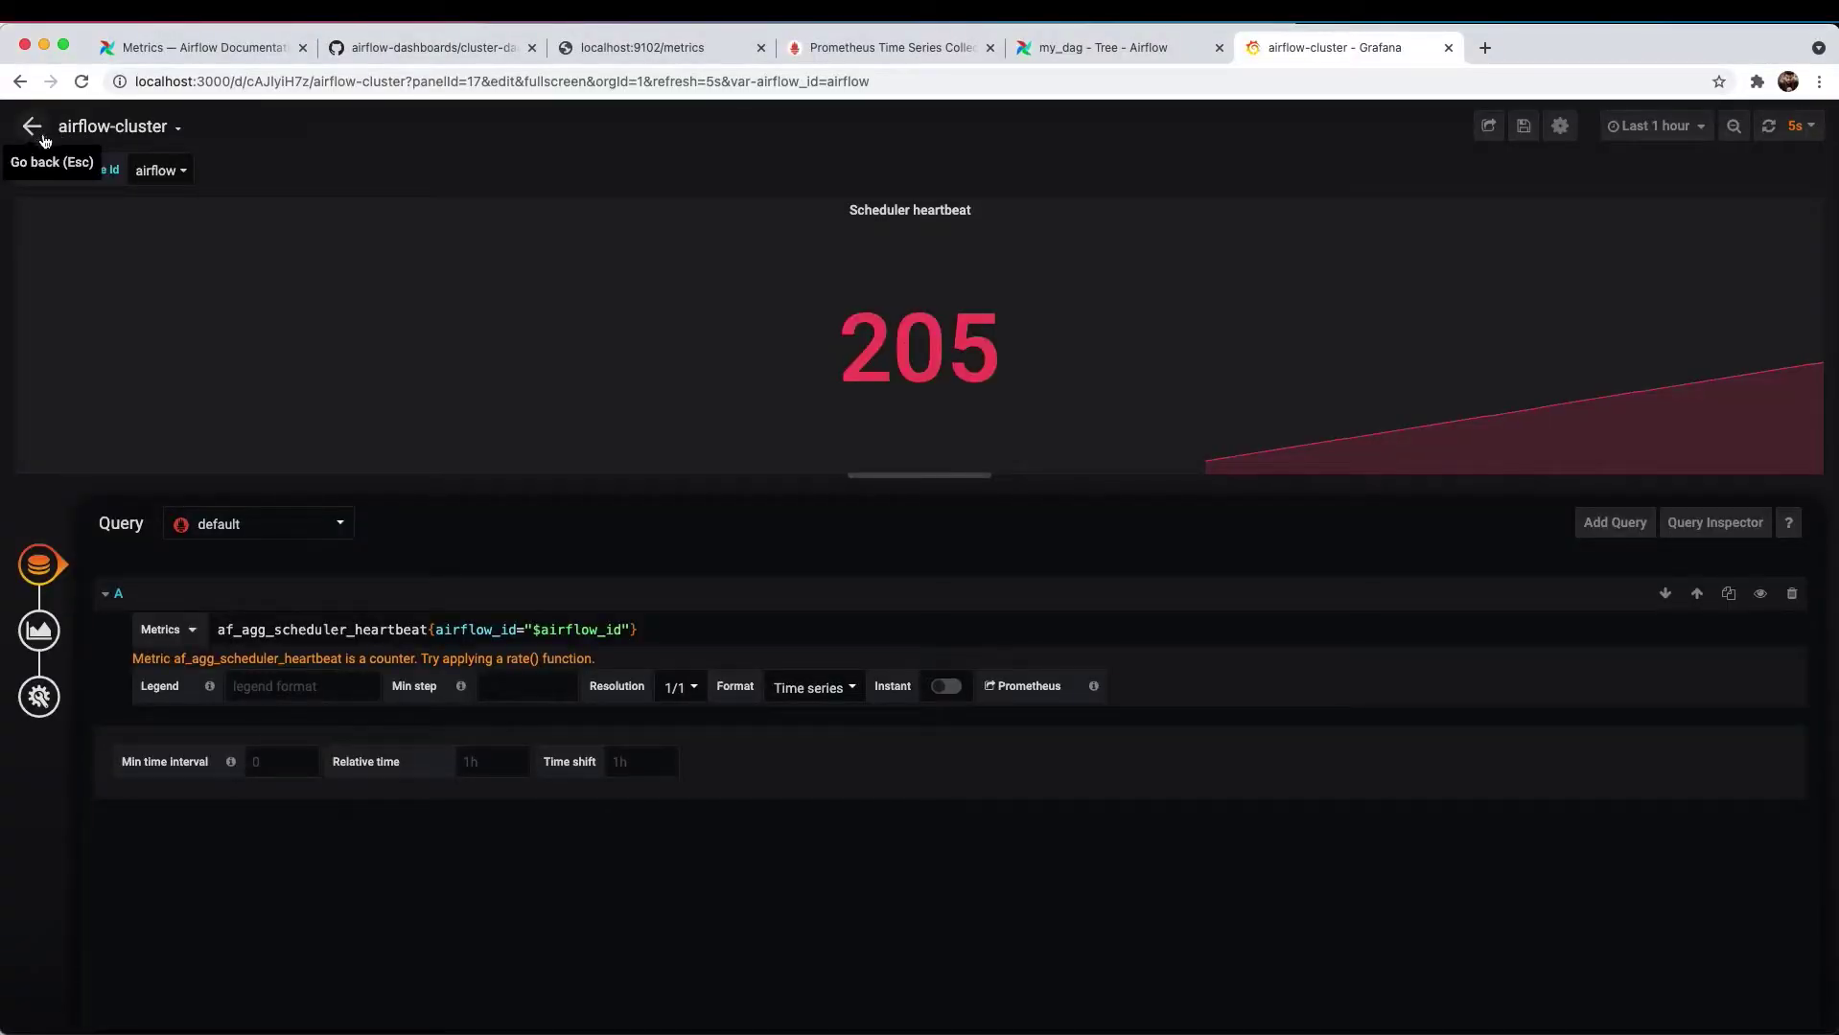
click(43, 141)
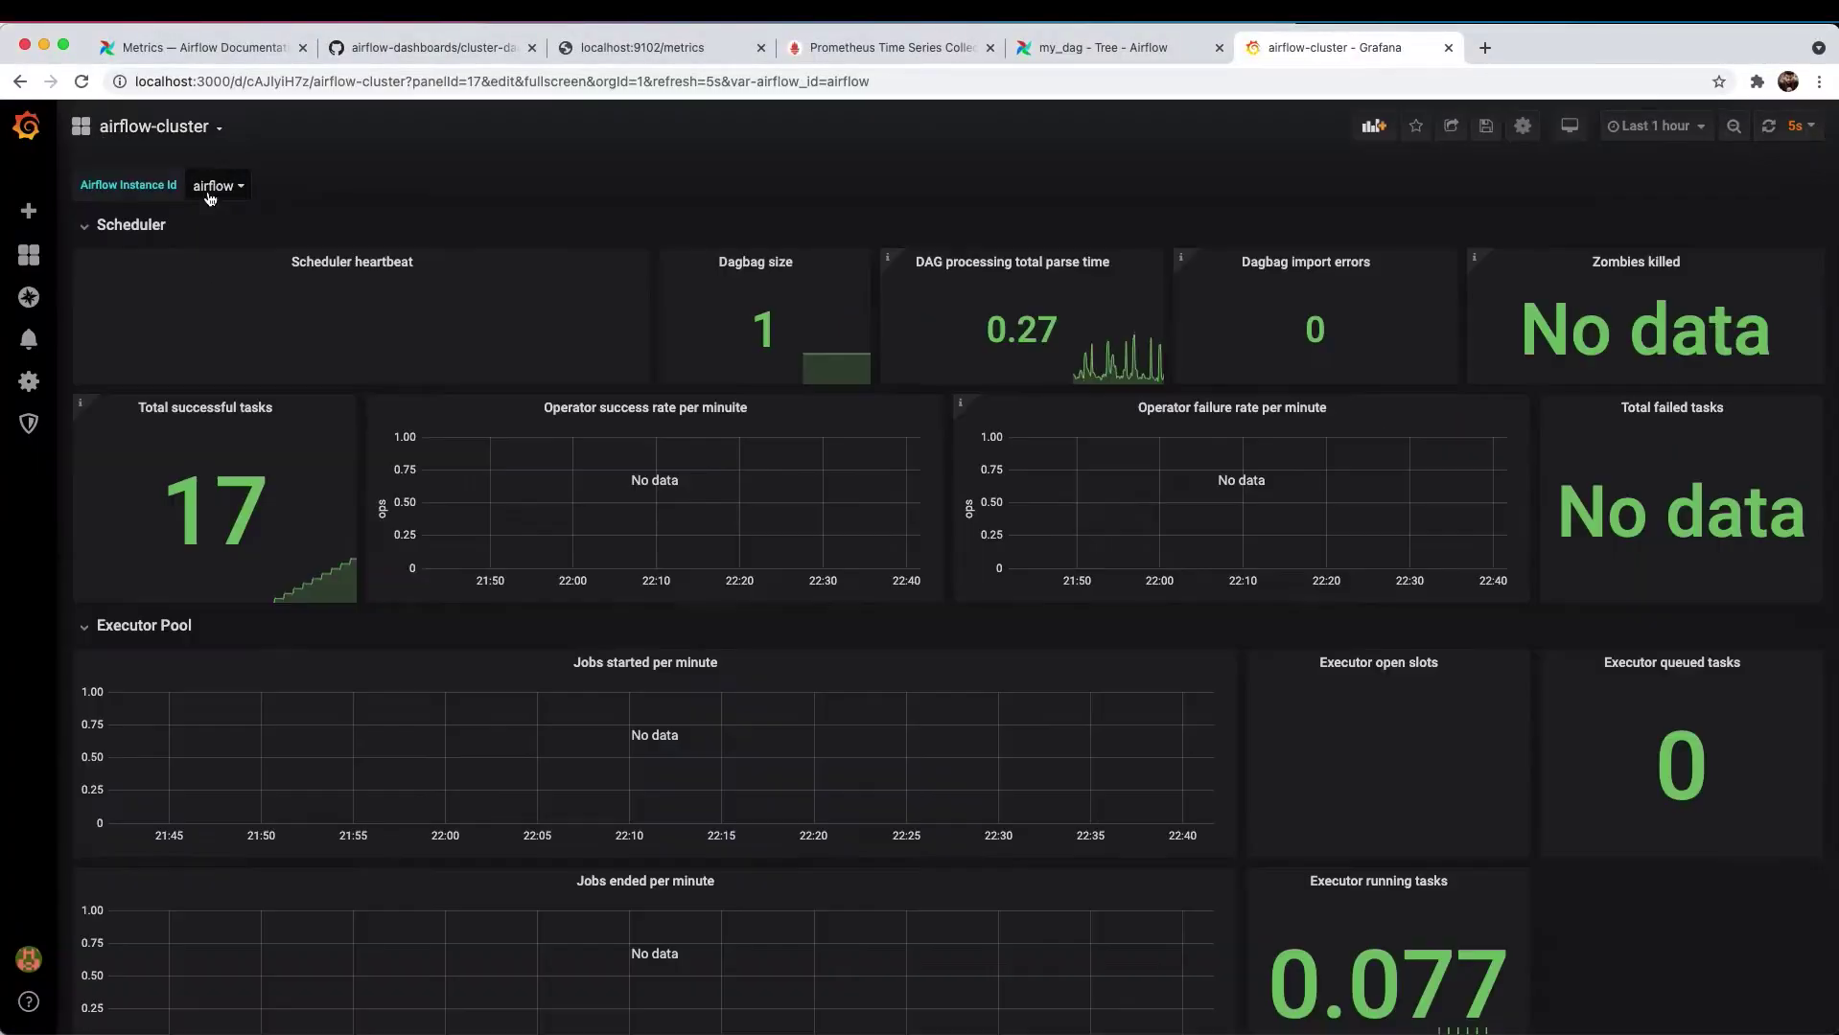
click(221, 185)
click(218, 252)
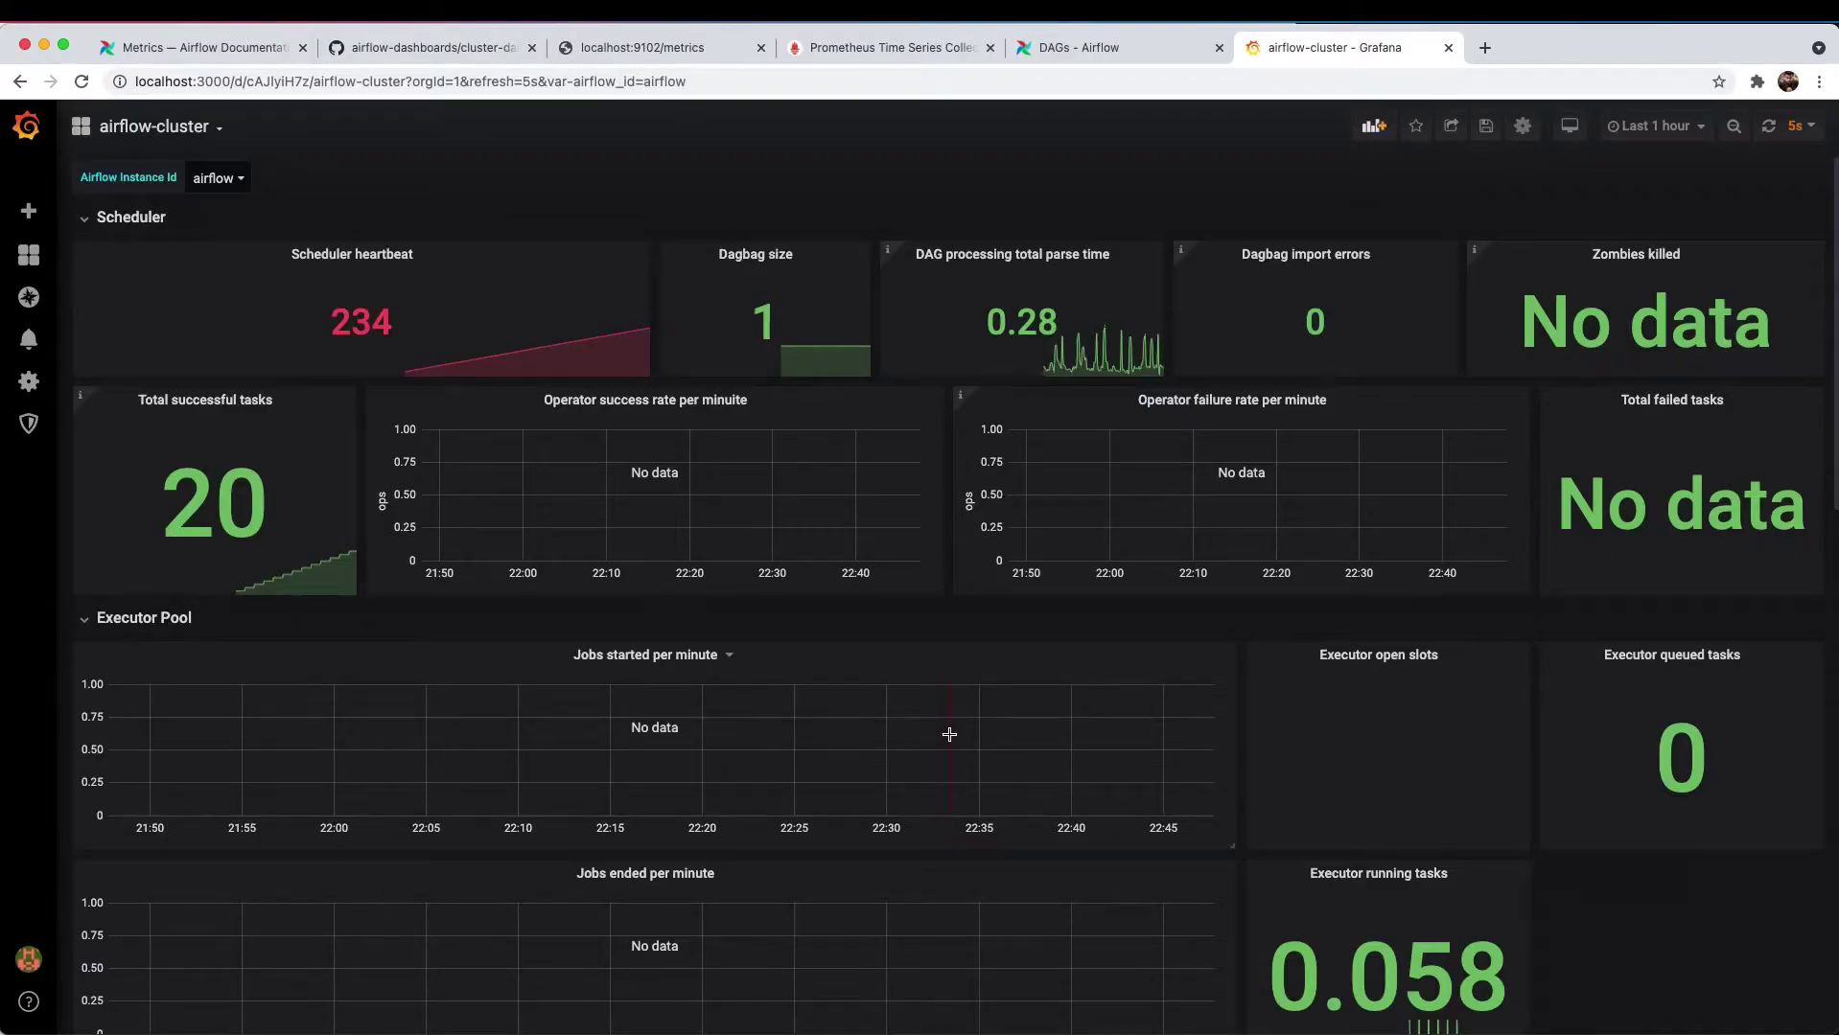
scroll(949, 734, down, 15)
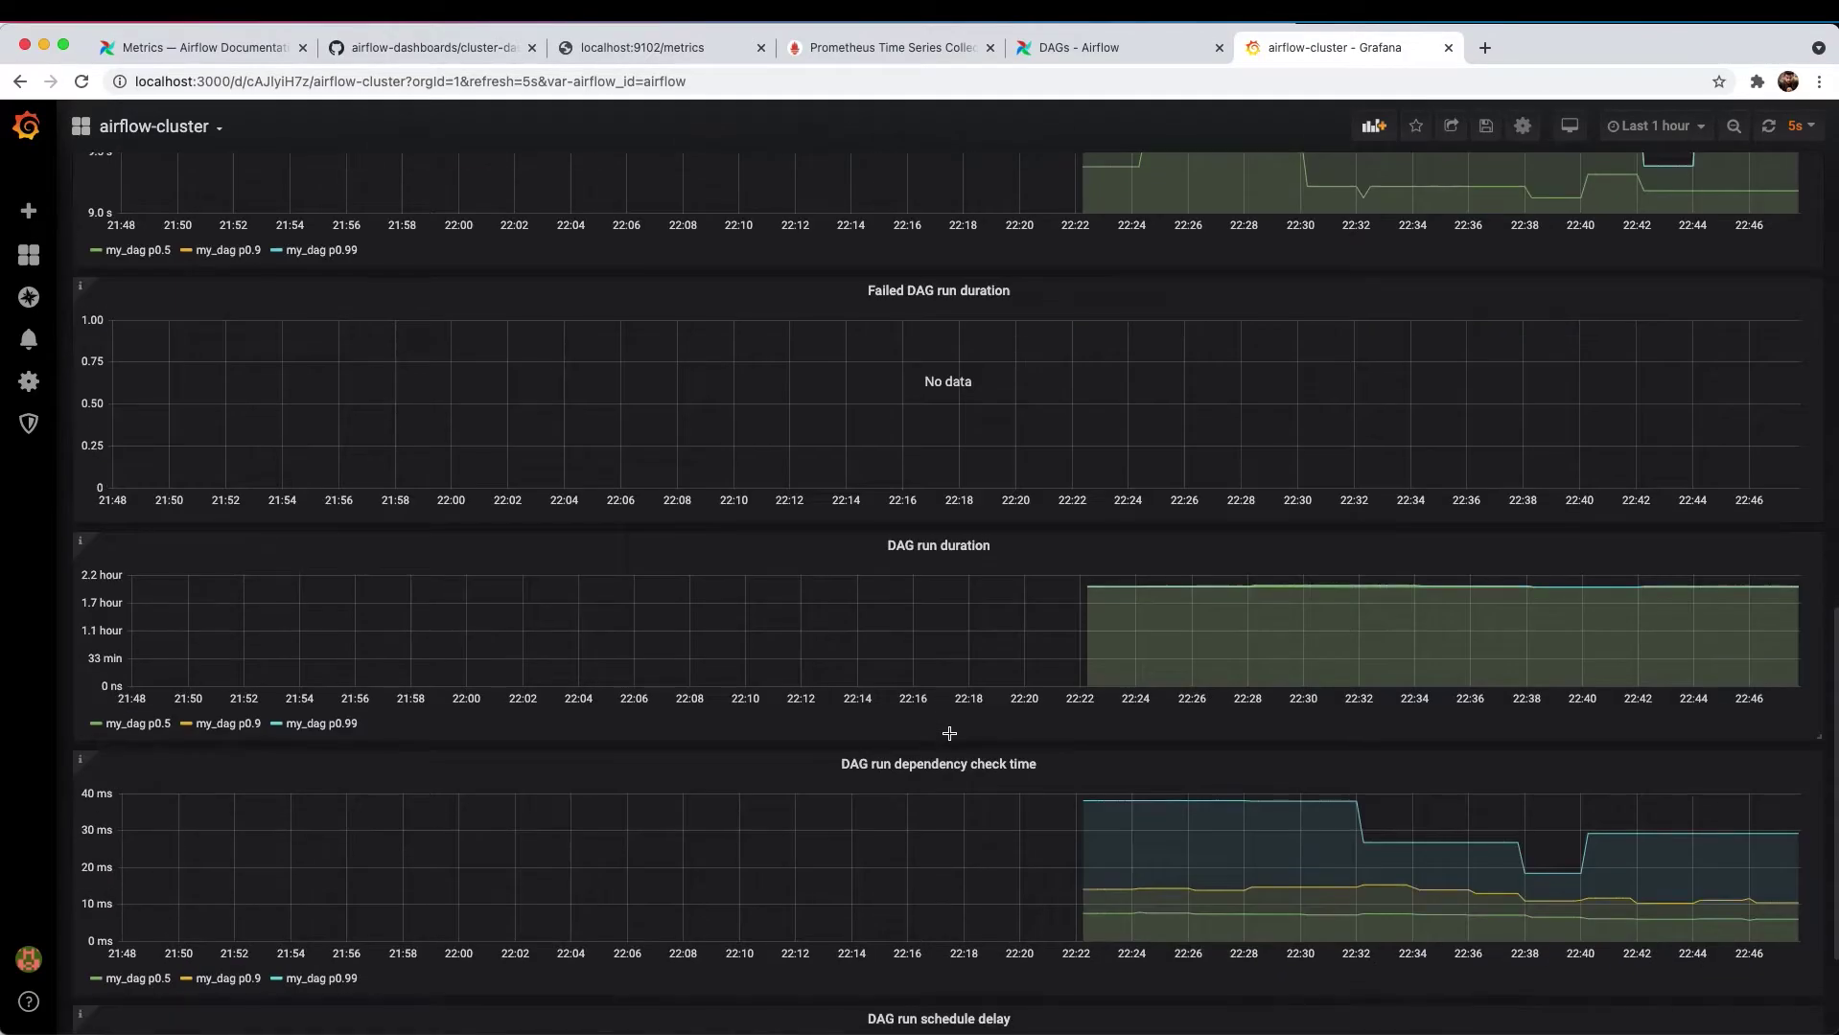
scroll(951, 738, down, 3)
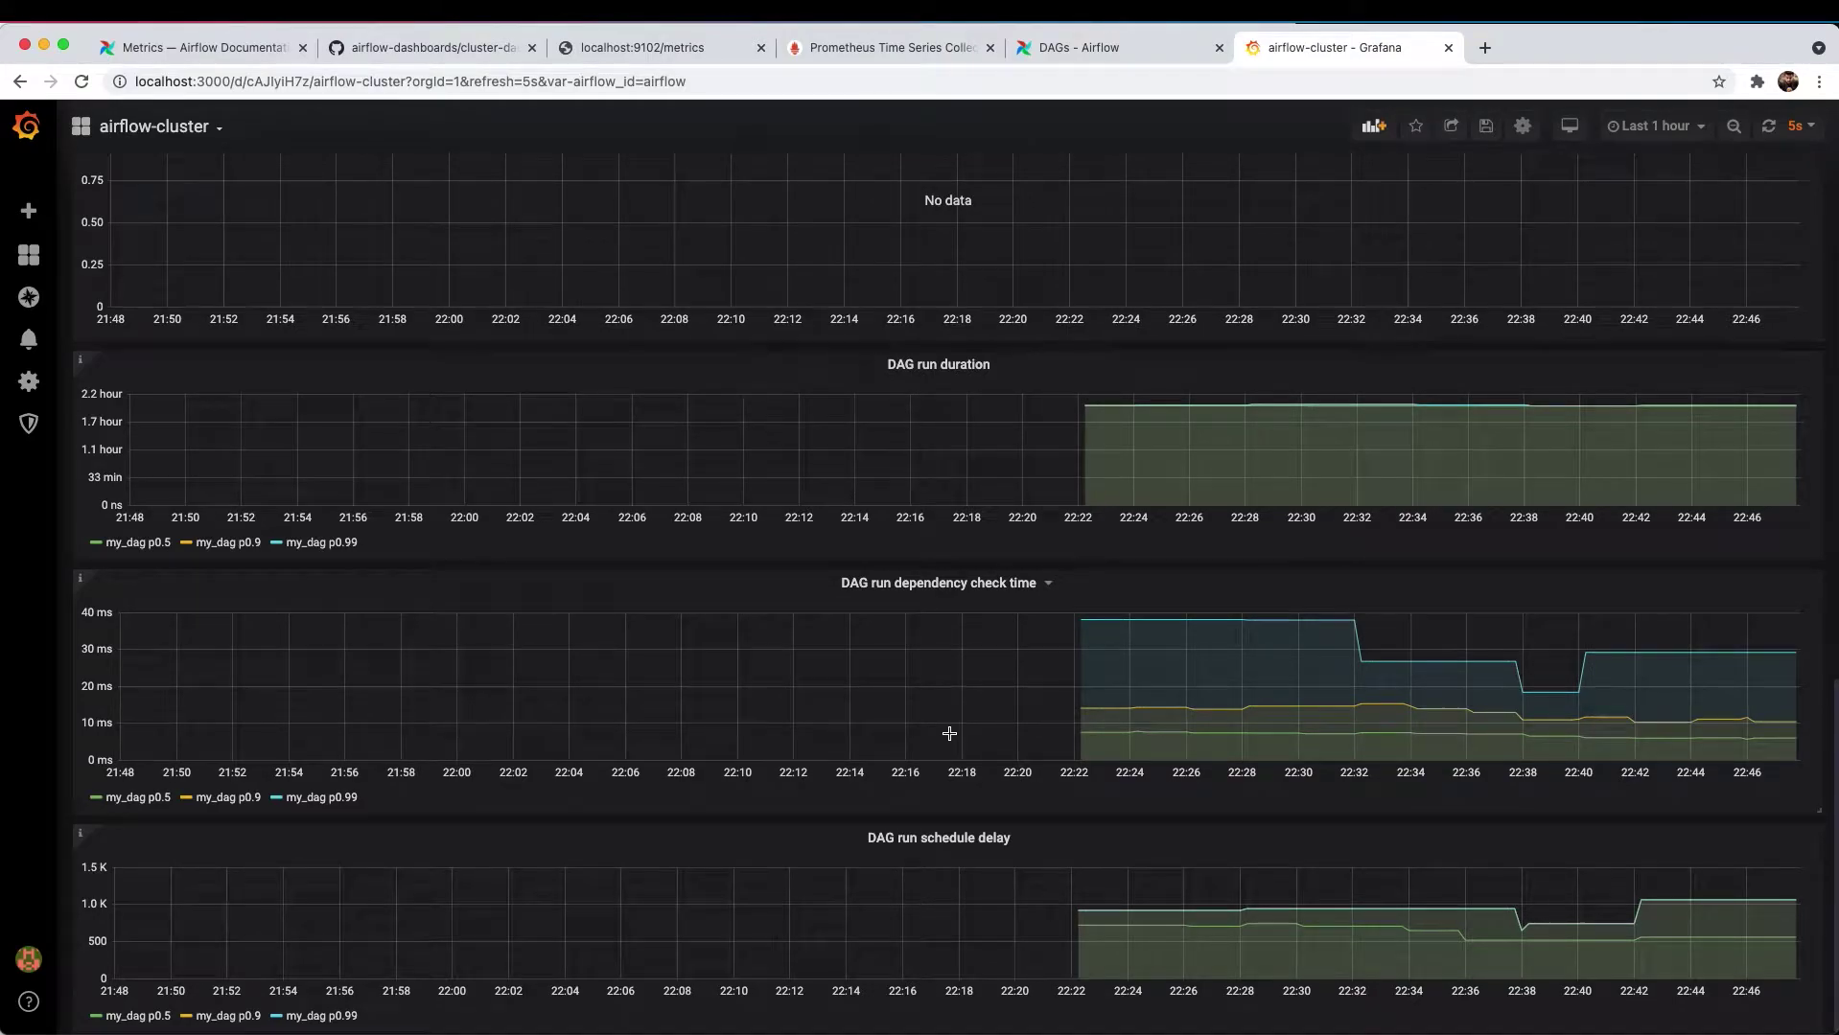
key(super+Tab)
- Open My_Dag's main.py, review its my_task and my_task_2 definitions, and place the cursor below the imports
double_click(135, 293)
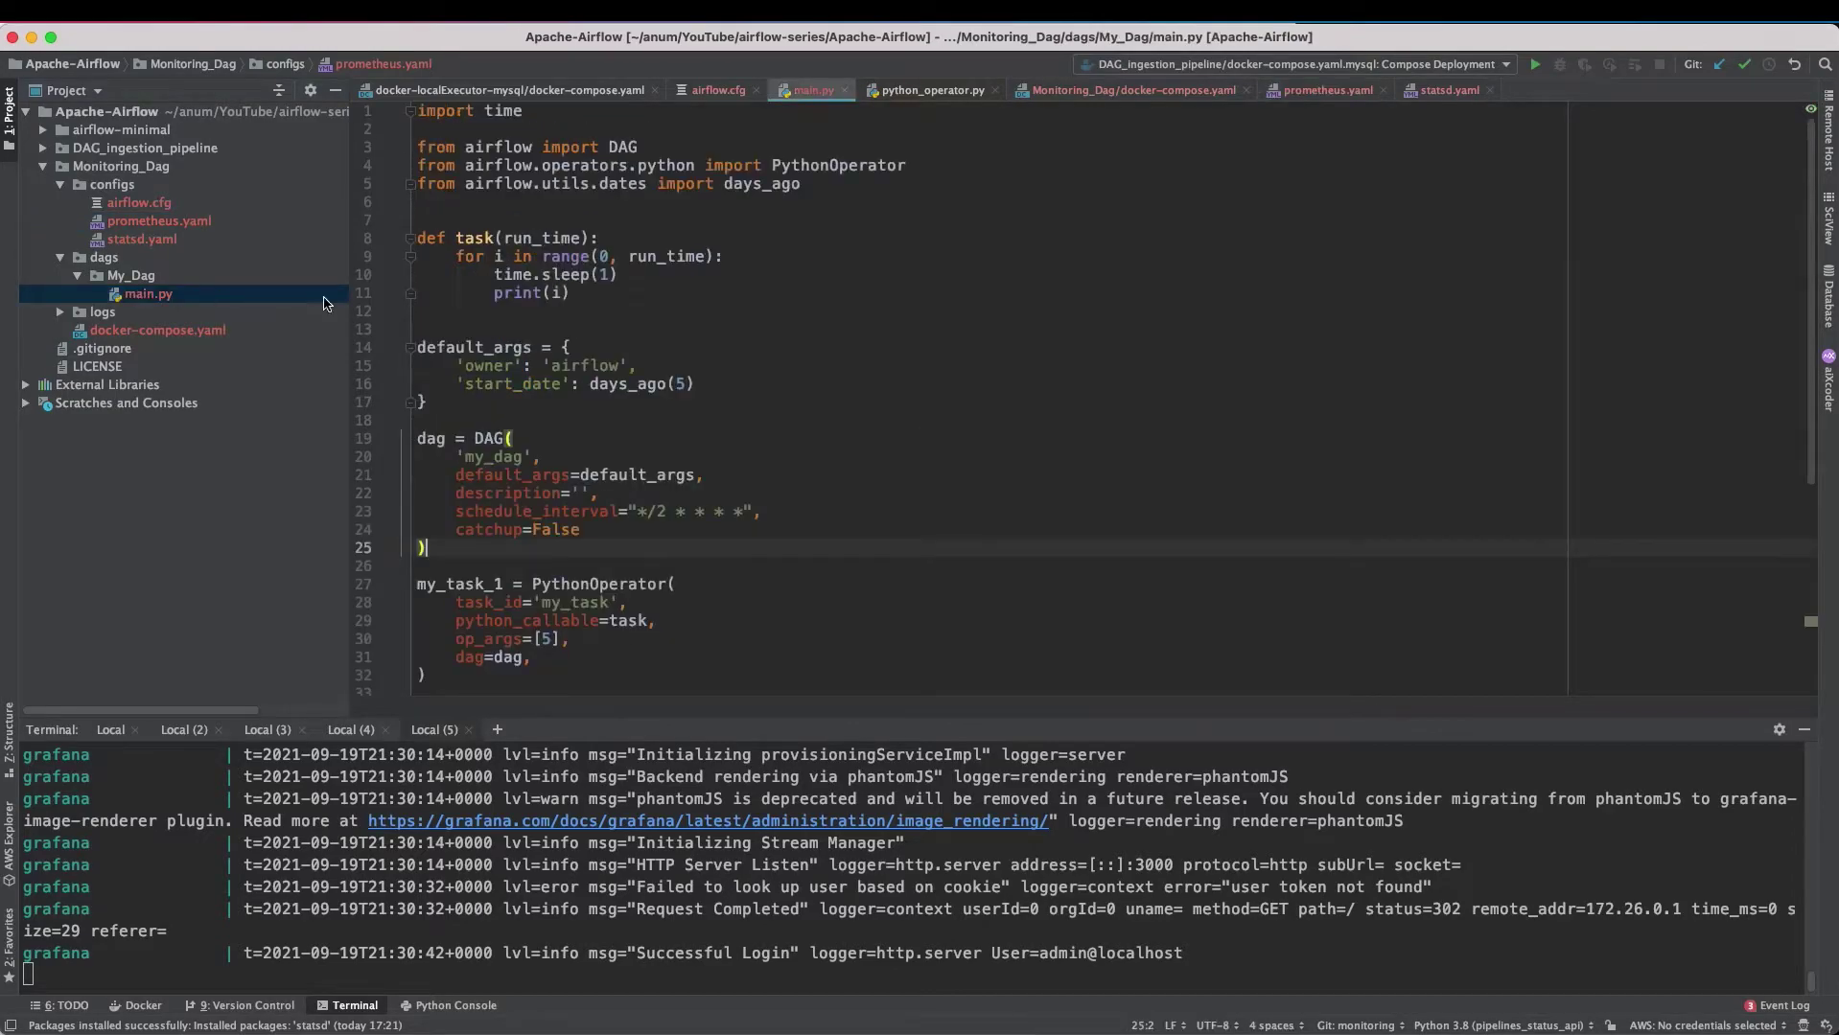
scroll(810, 513, down, 4)
scroll(812, 514, up, 1)
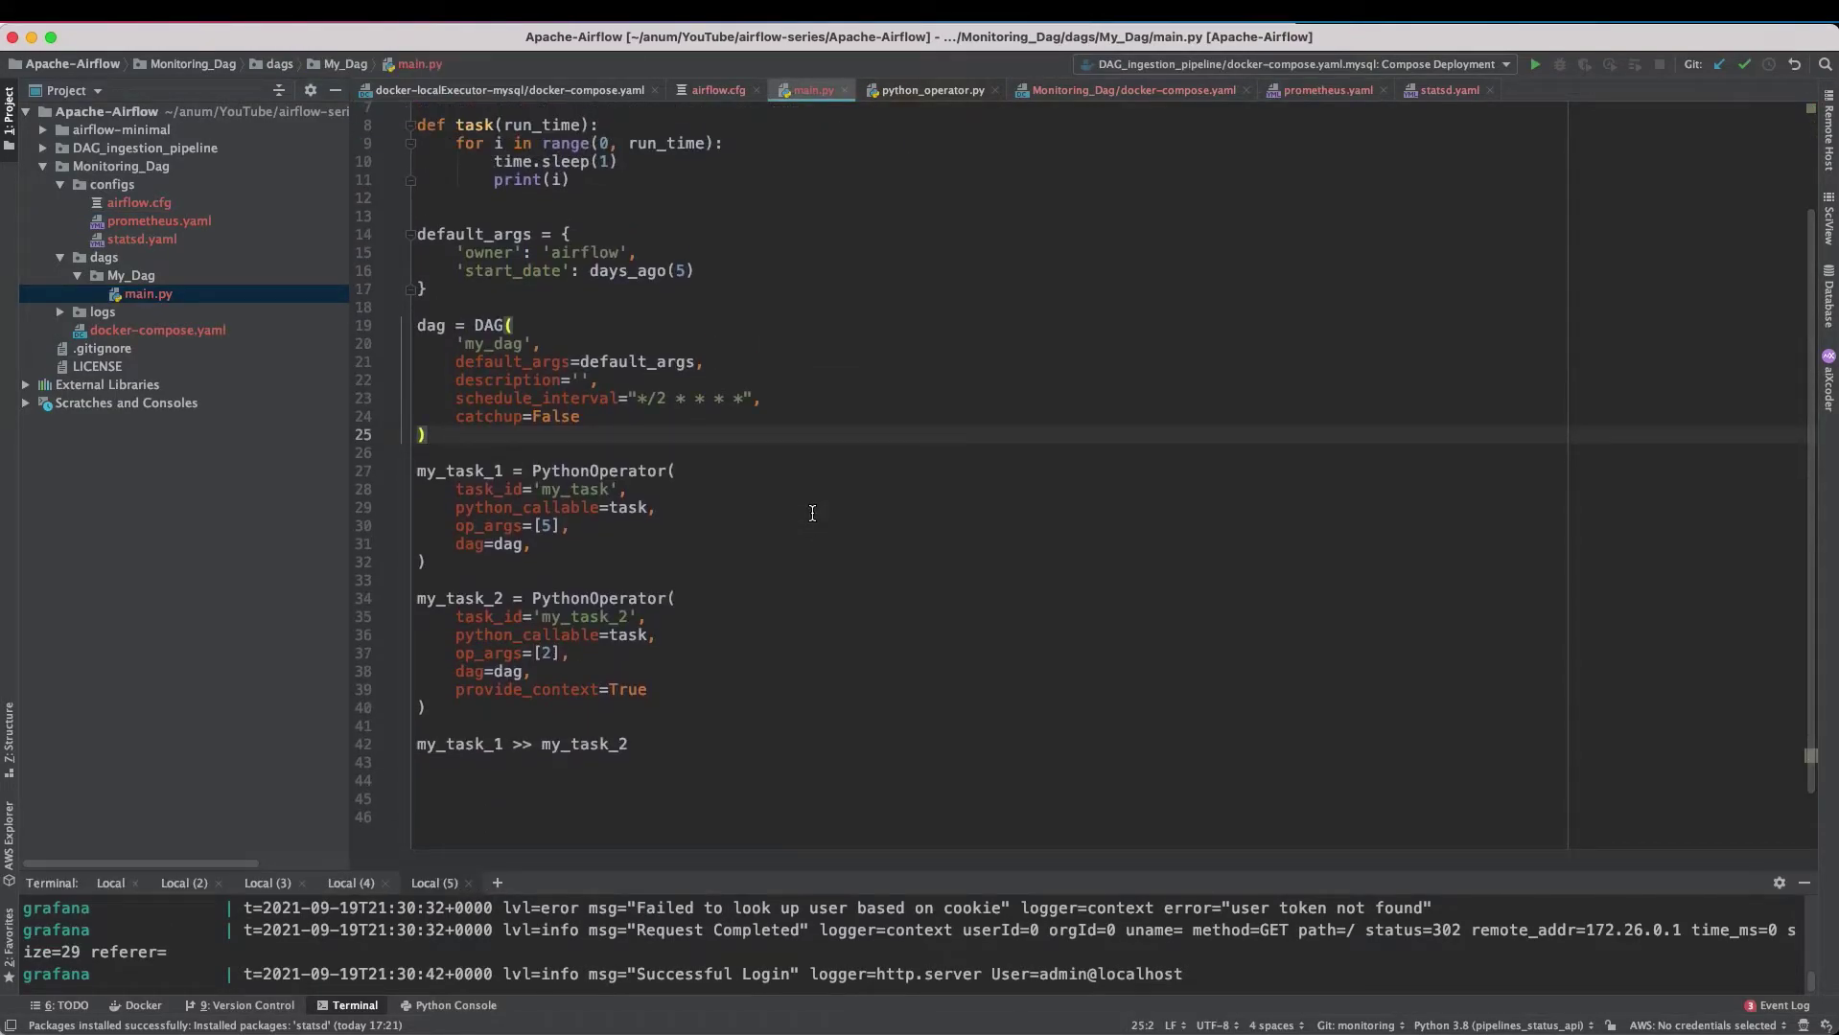
scroll(812, 514, up, 1)
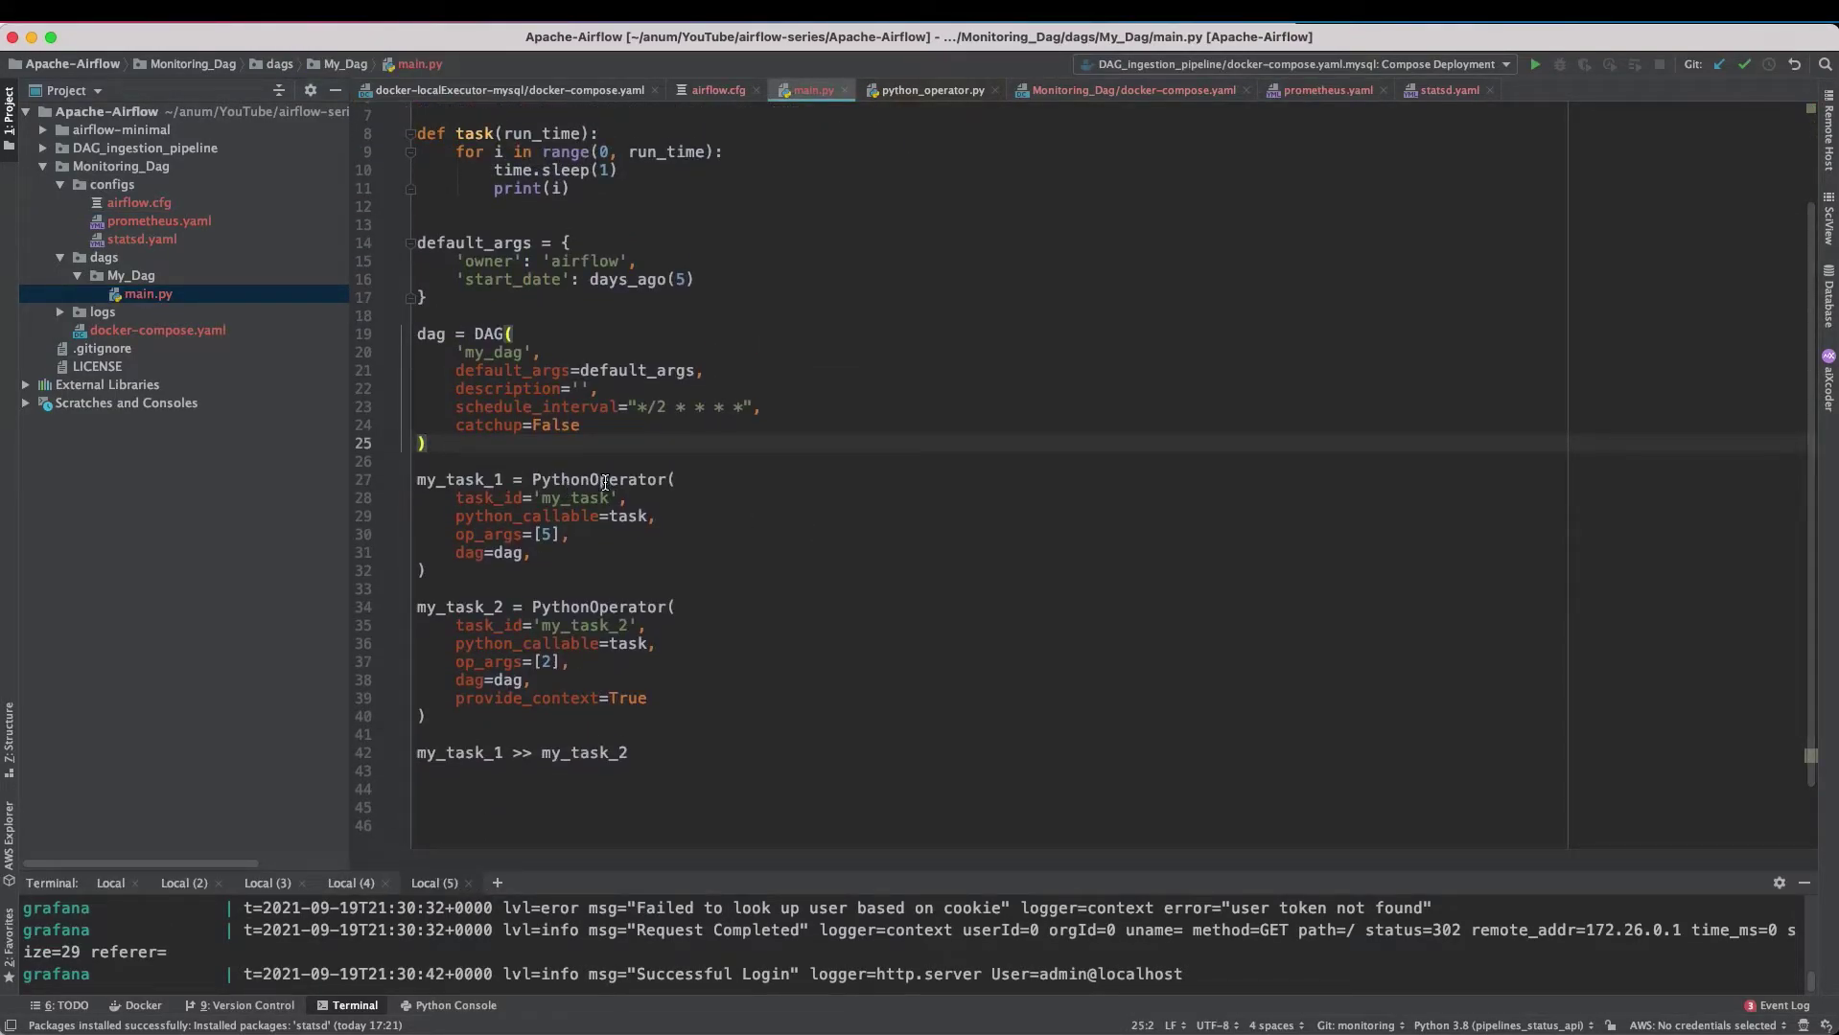
scroll(625, 653, up, 2)
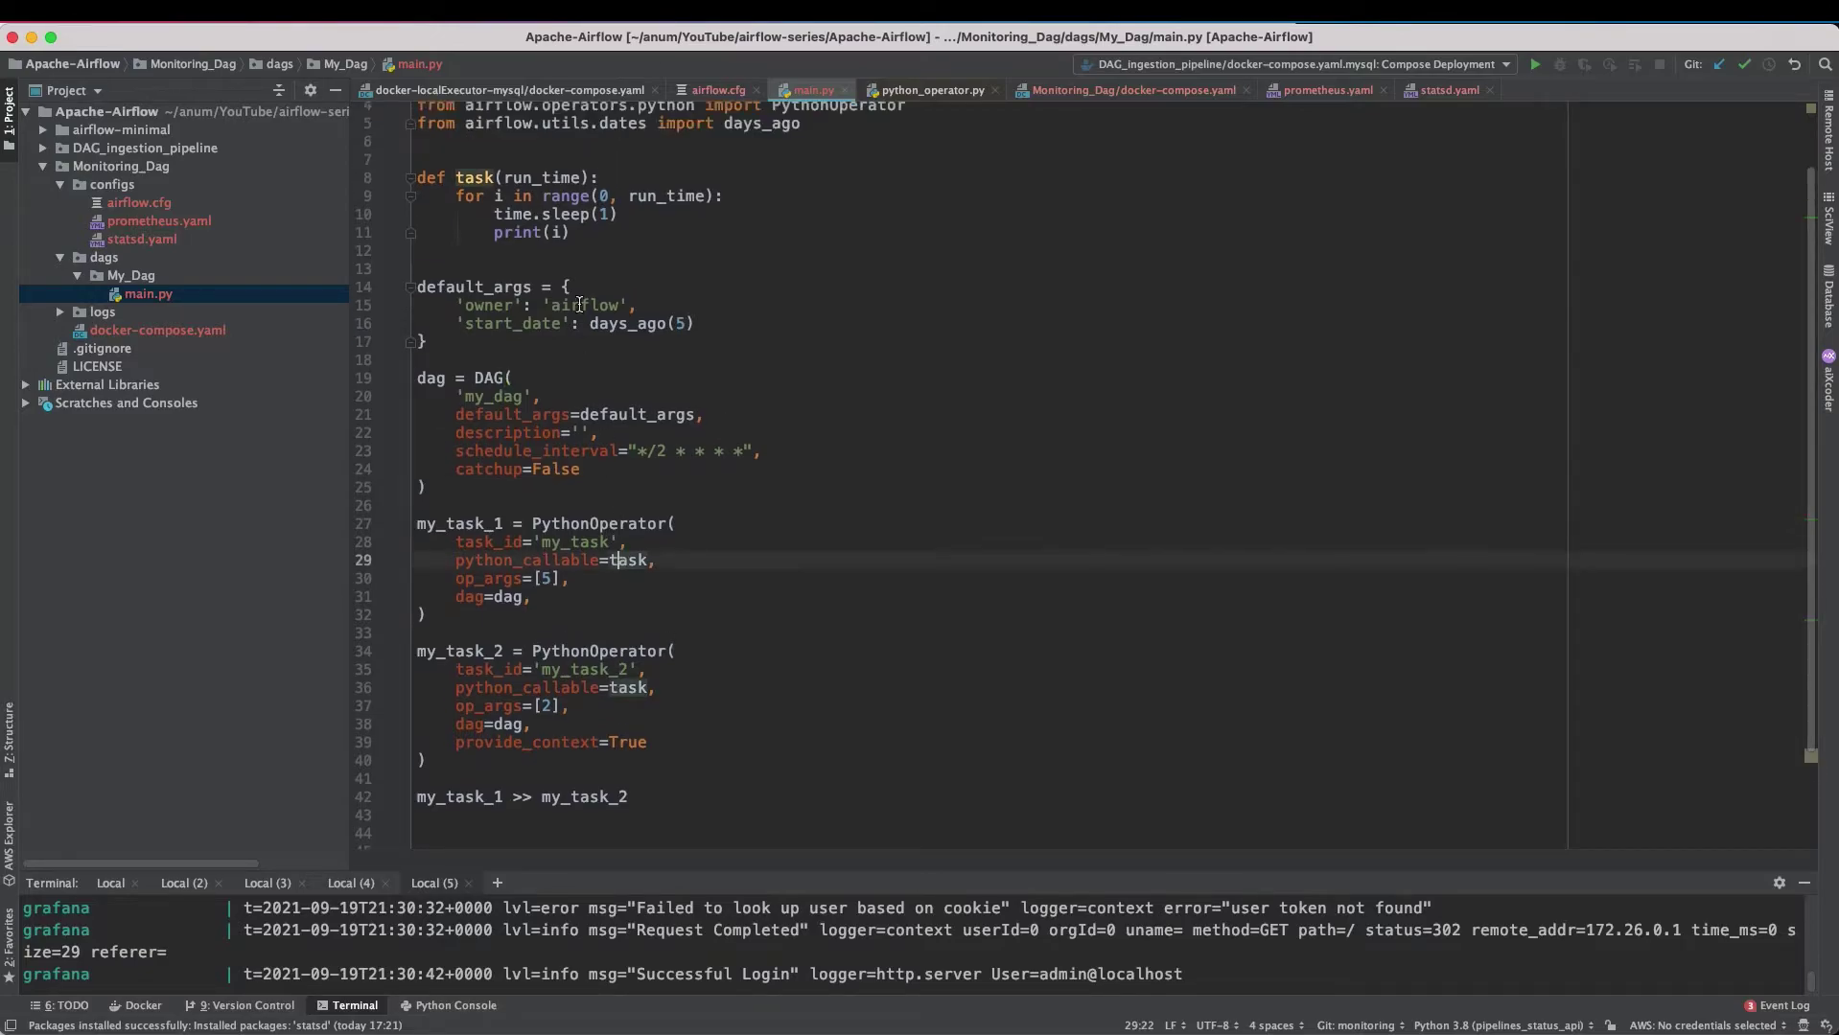
click(534, 178)
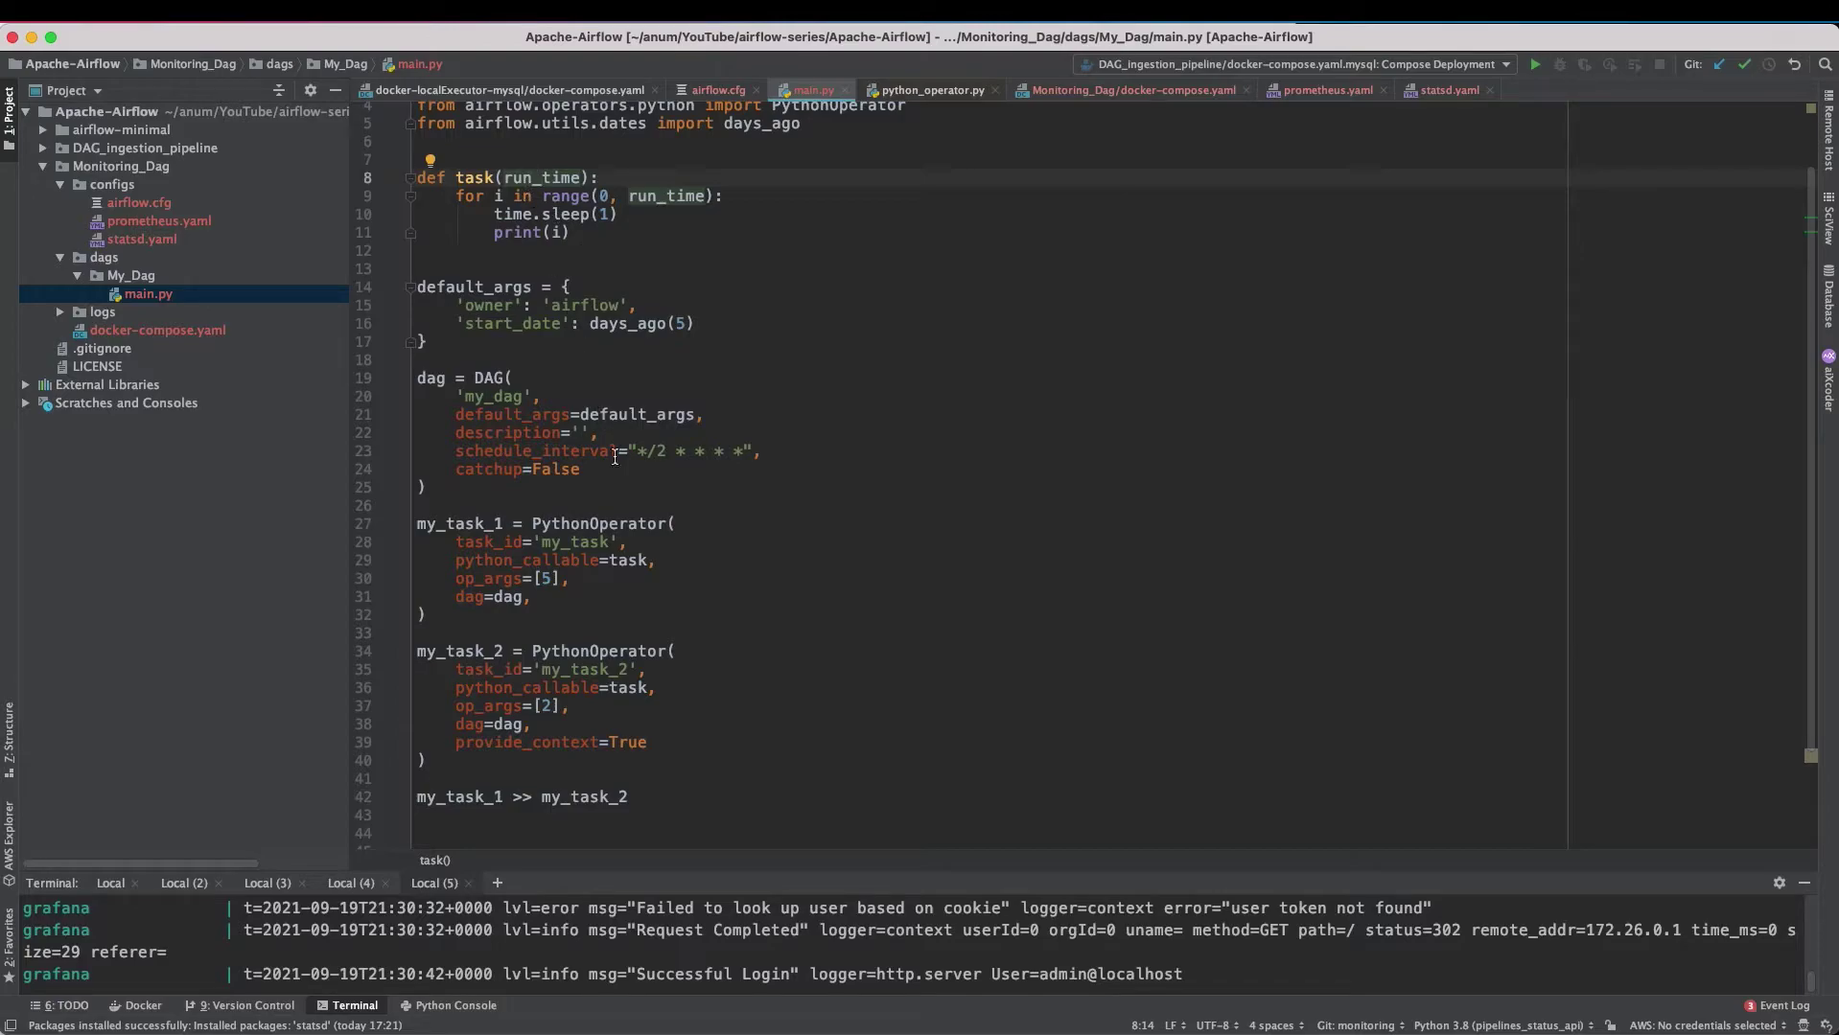
scroll(671, 383, up, 3)
click(744, 198)
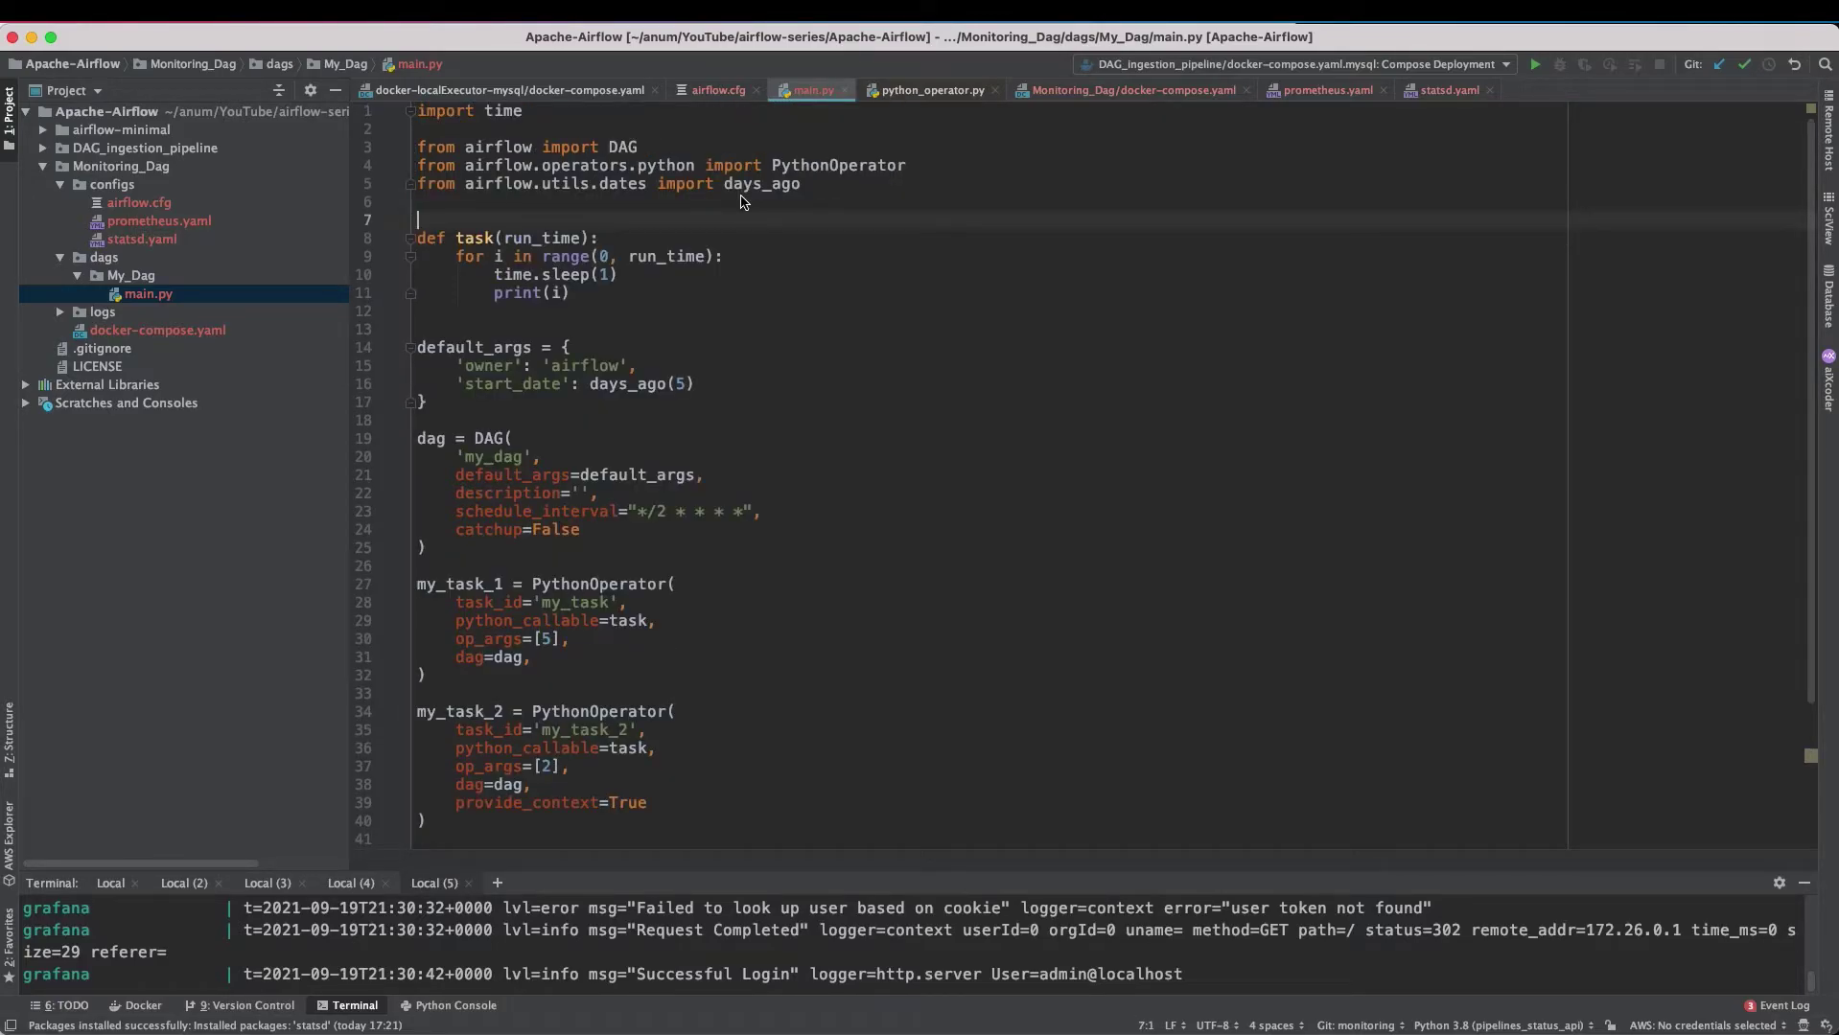
click(744, 198)
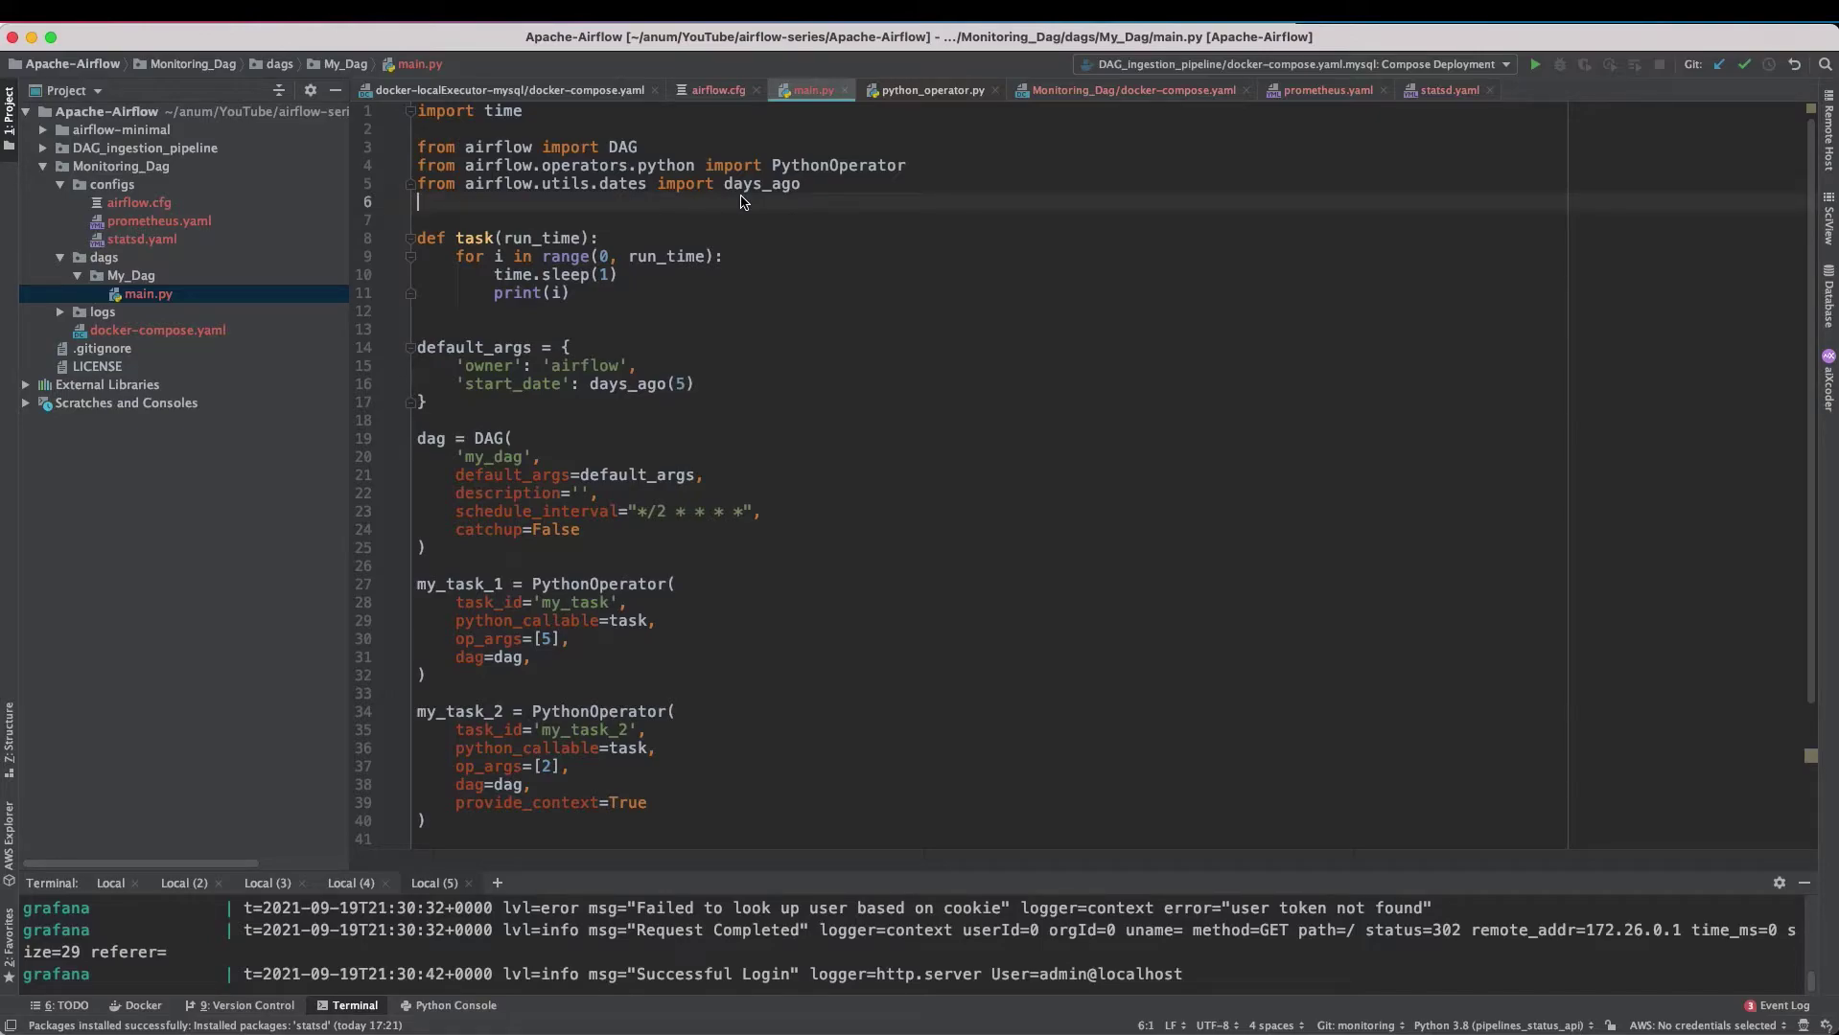
- Paste 'from airflow.configuration import conf' below the existing imports in main.py
key(Return)
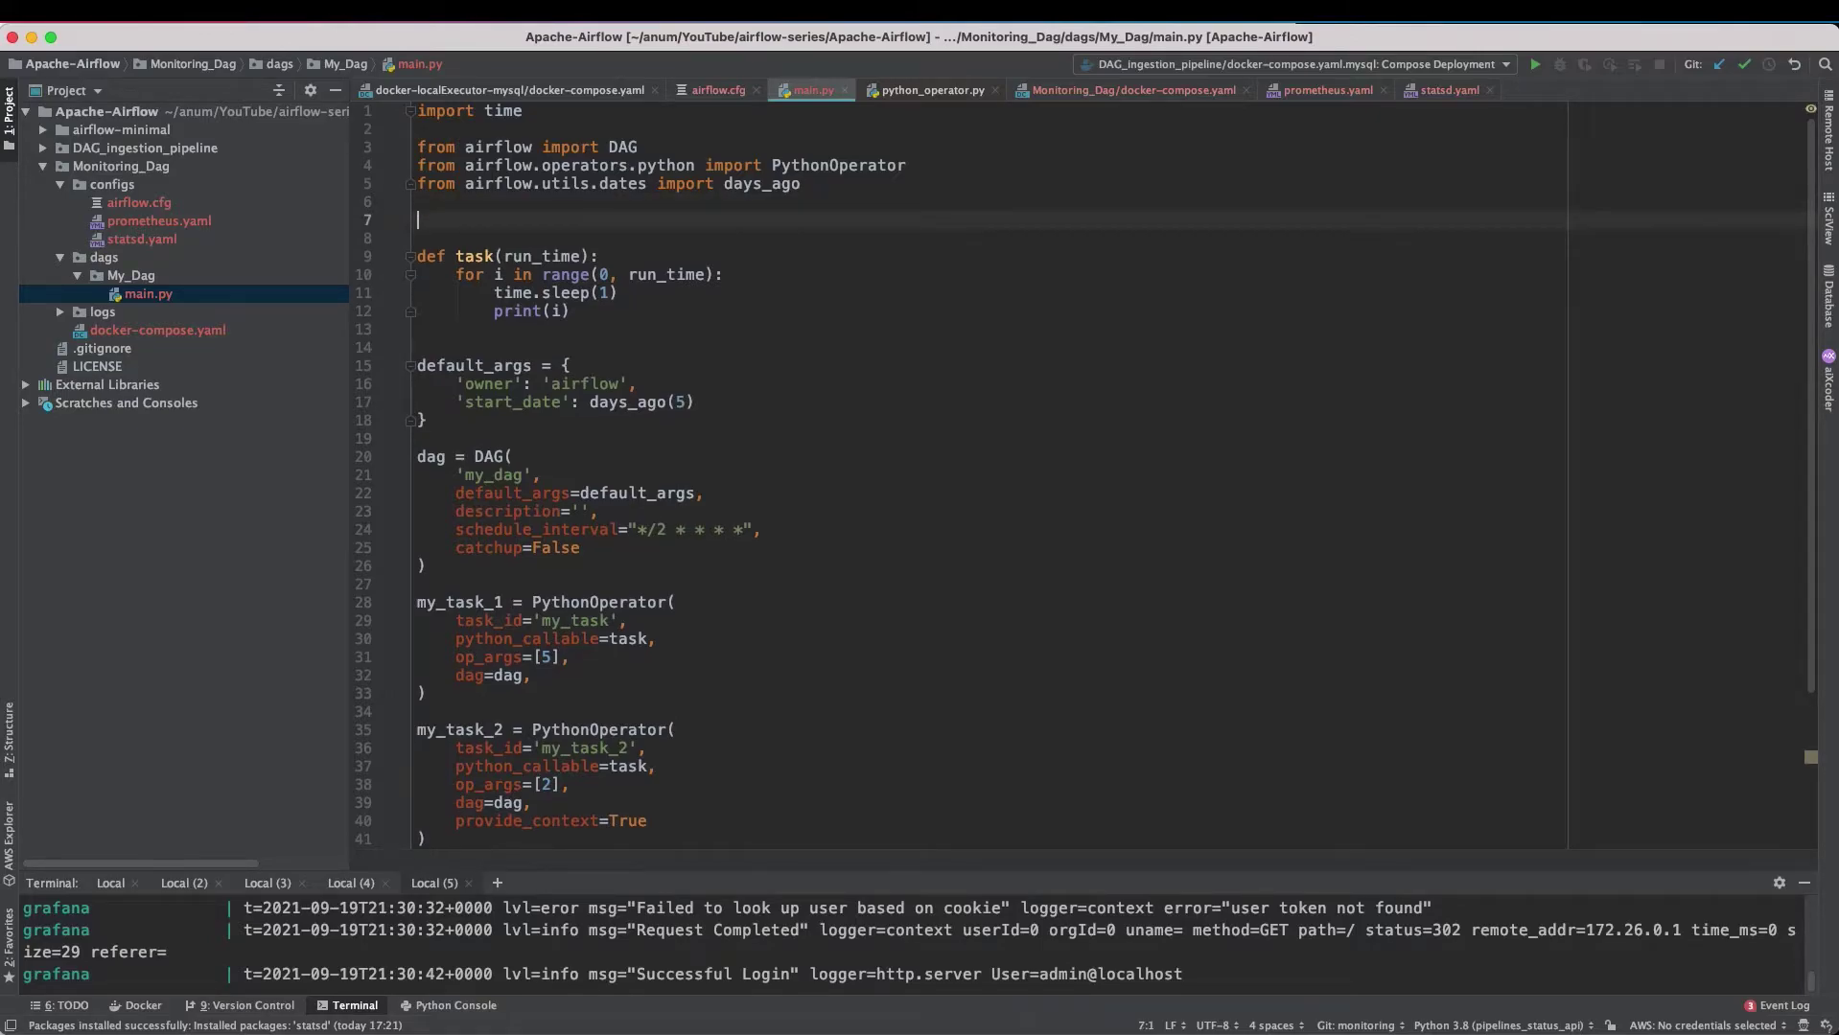
key(BackSpace)
key(Return)
key(Up)
text(from airflow.configuration import conf)
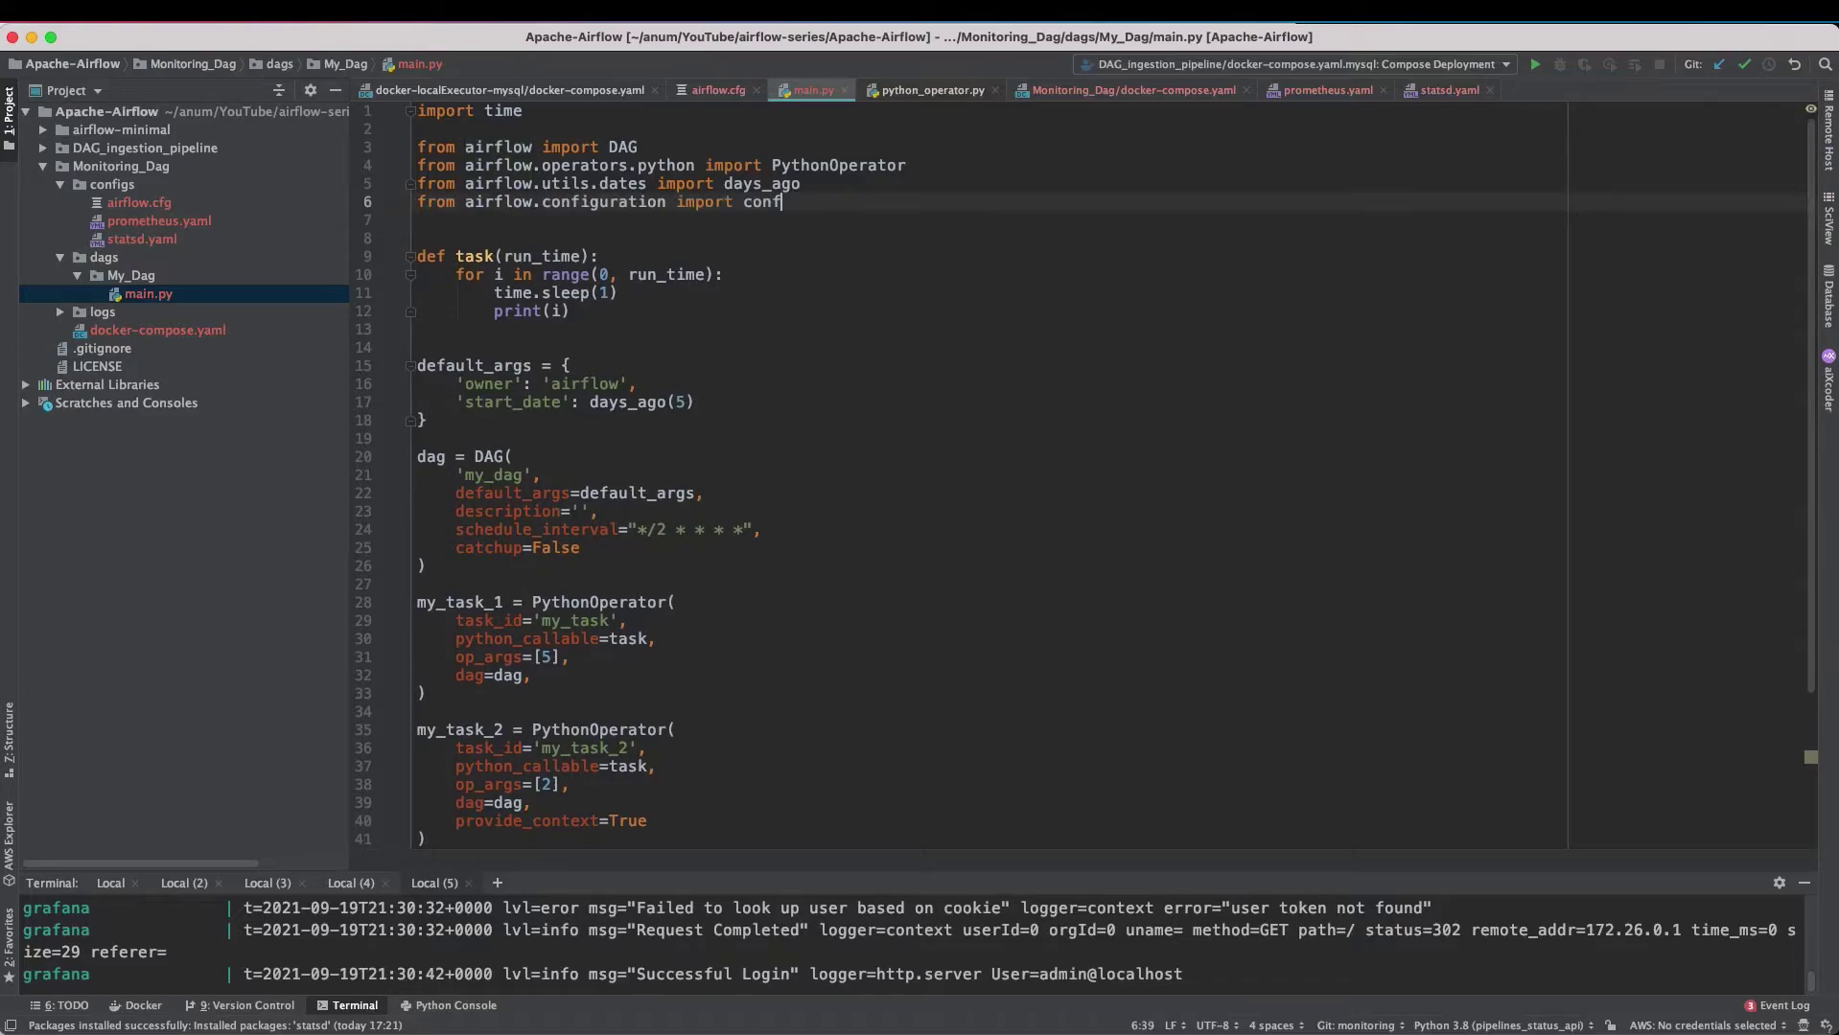
- Add the STATSD_HOST, STATSD_PORT and STATSD_PREFIX lines read via conf.get from the metrics section
click(467, 240)
key(Return)
key(Return)
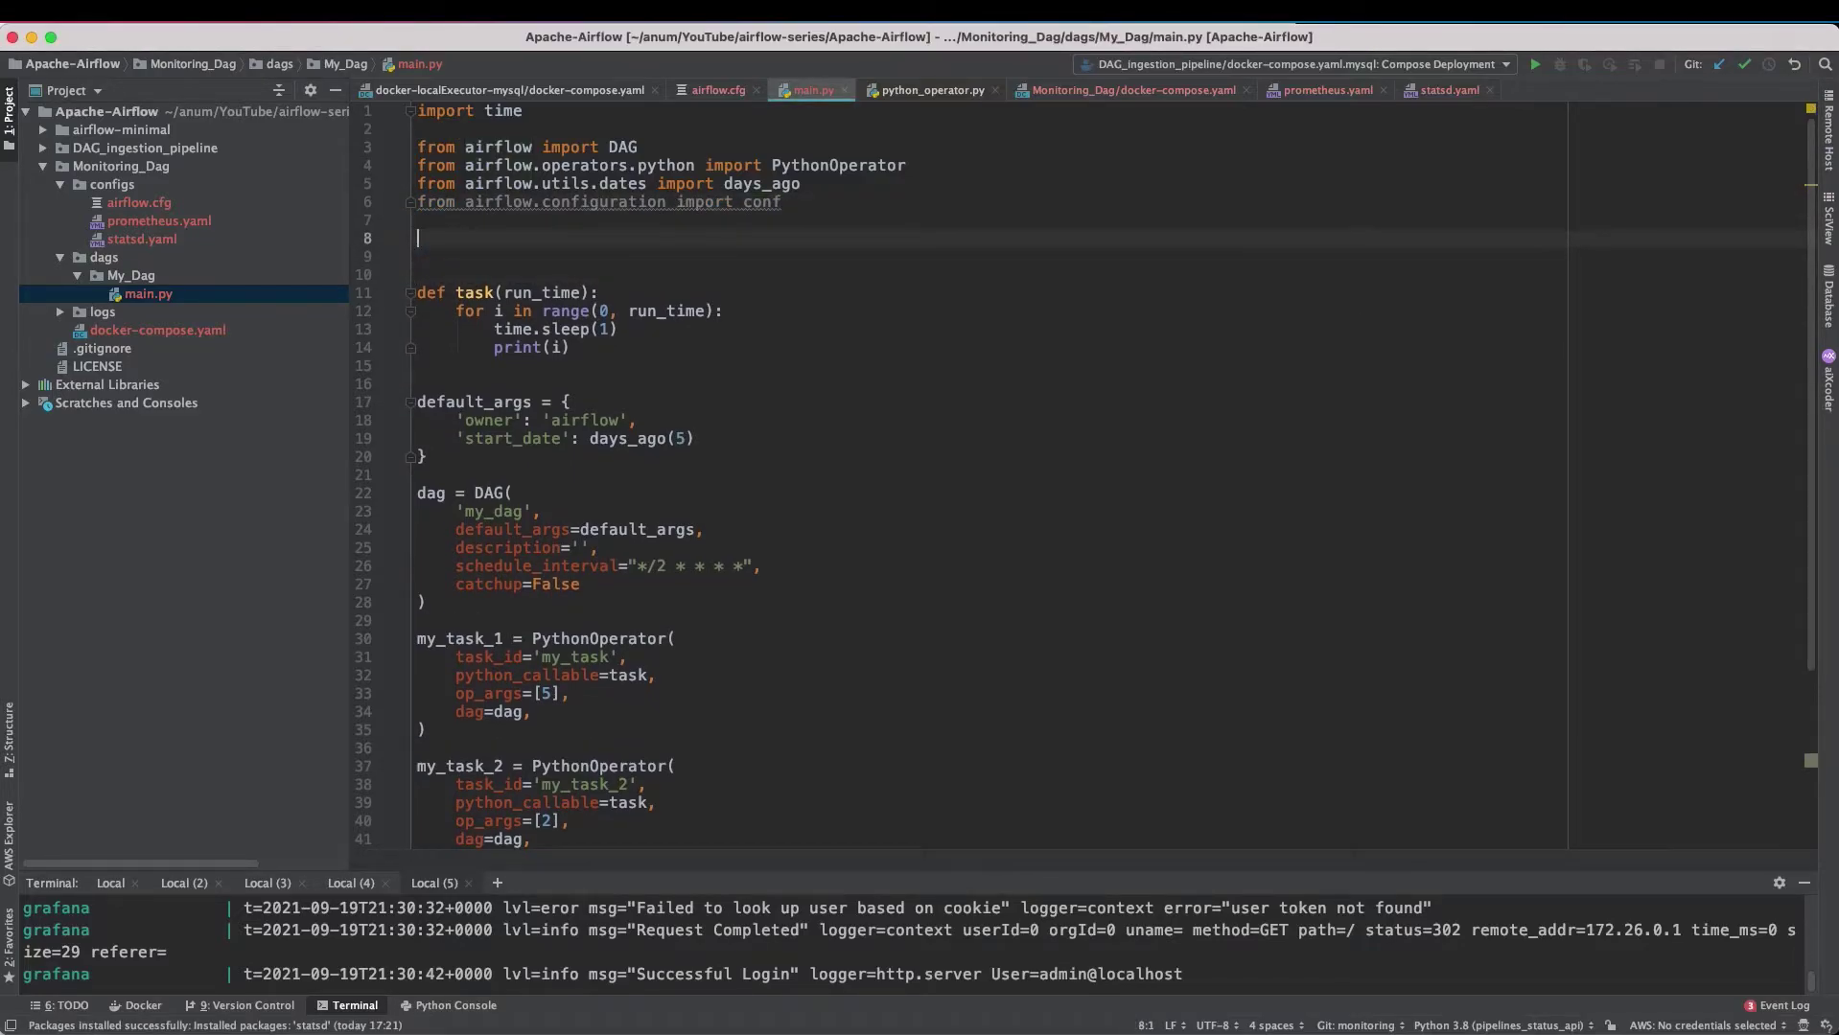
key(Up)
text(STATSD_HOST = conf.get("metrics", "statsd_host") STATSD_PORT = conf.get("metrics", "statsd_port") STATSD_PREFIX = conf.get("metrics", "statsd_prefix"))
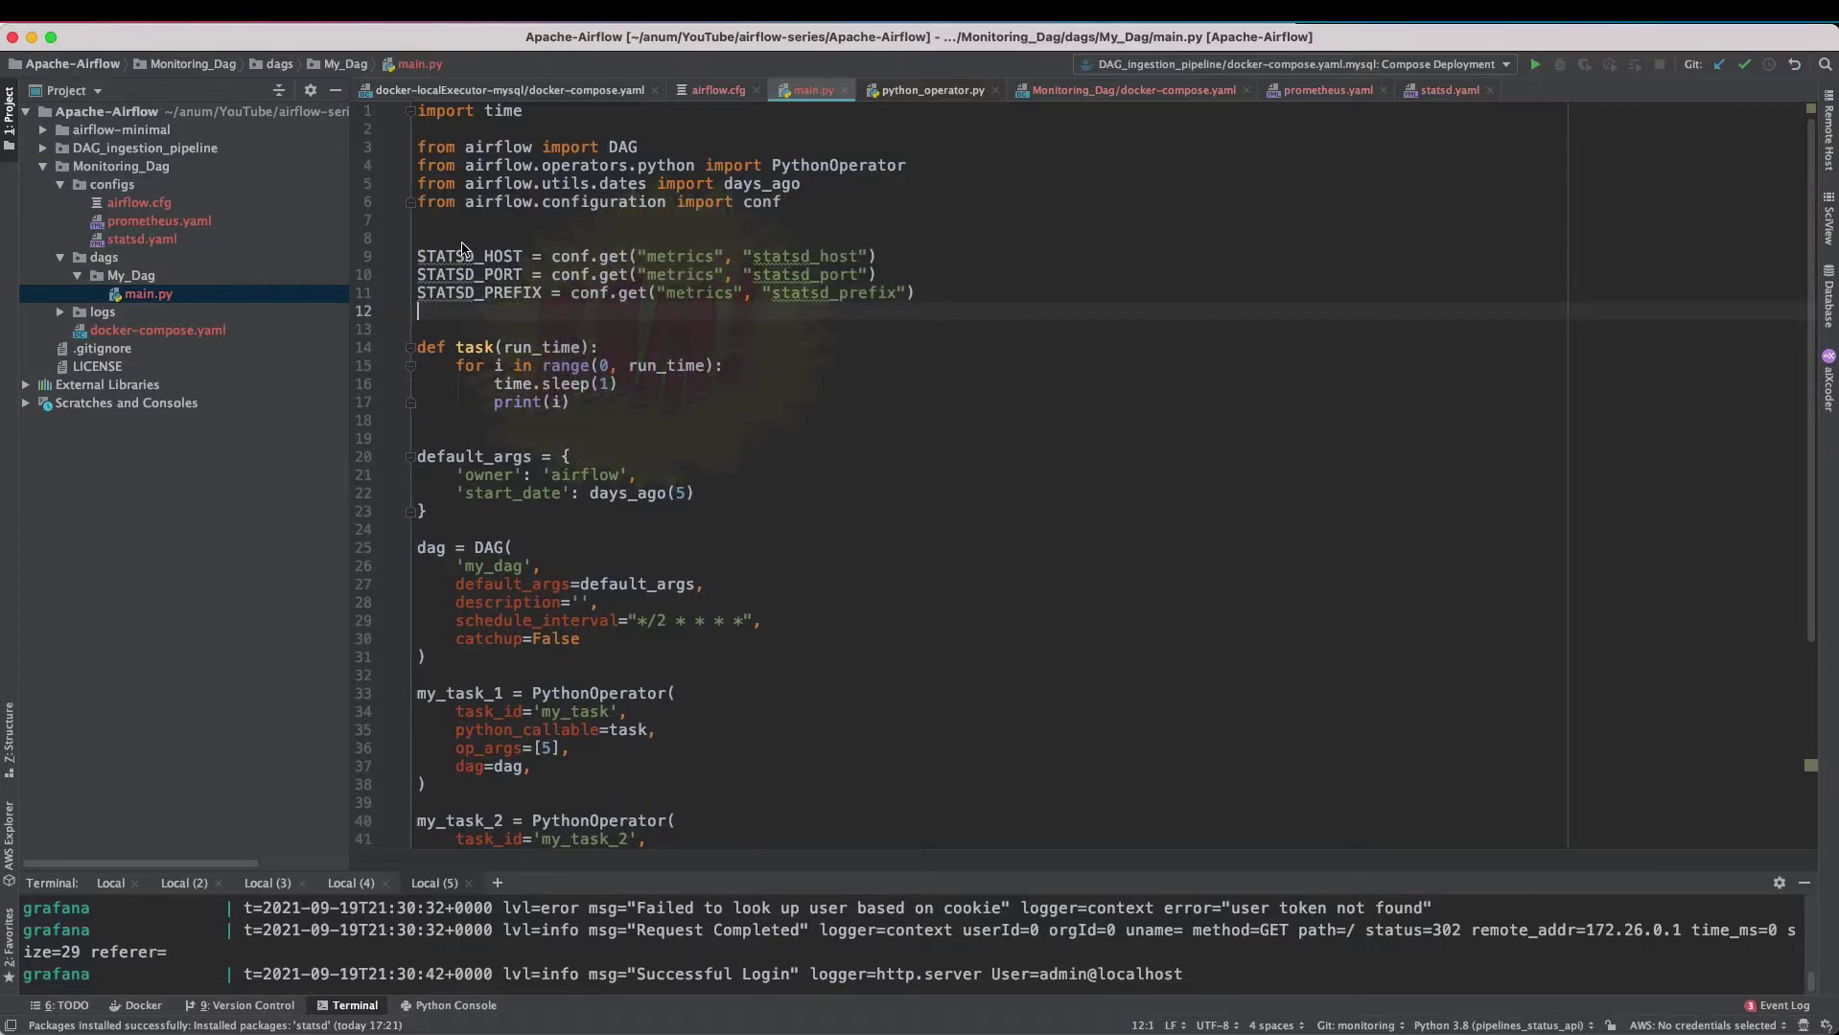
- Add 'from statsd import StatsClient' followed by a blank line
click(661, 238)
key(BackSpace)
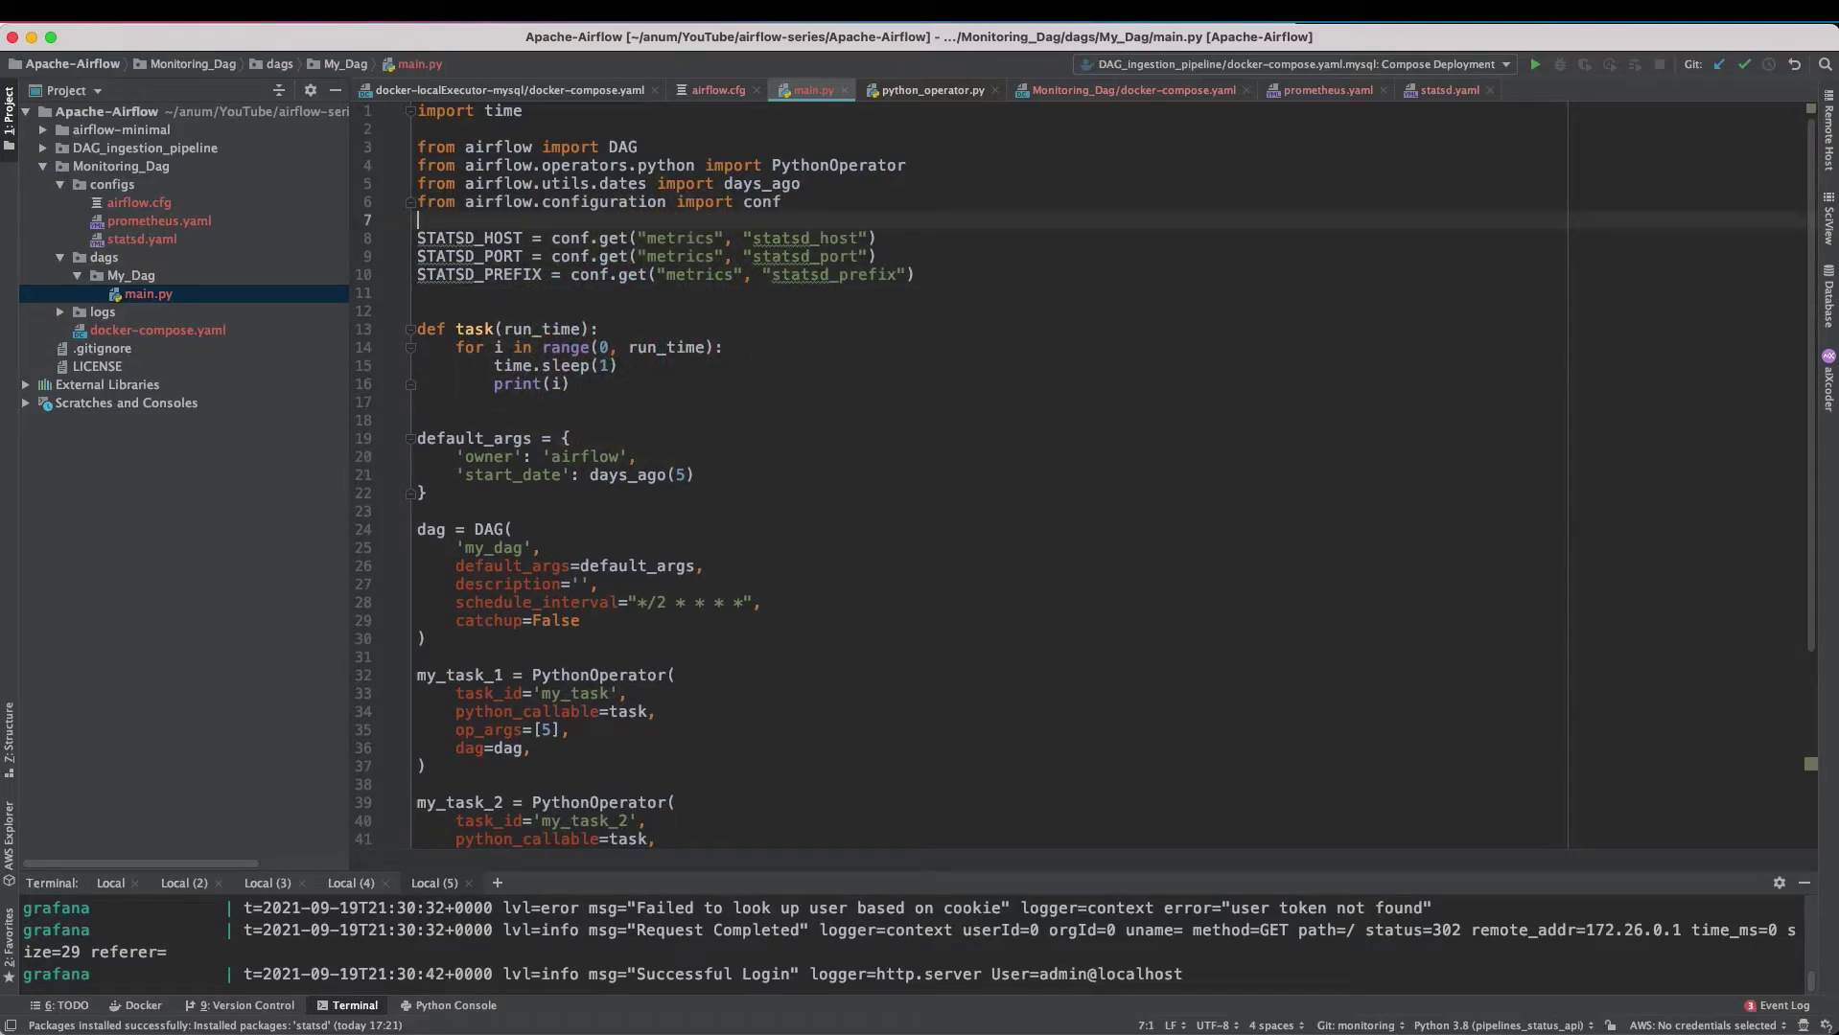
key(Return)
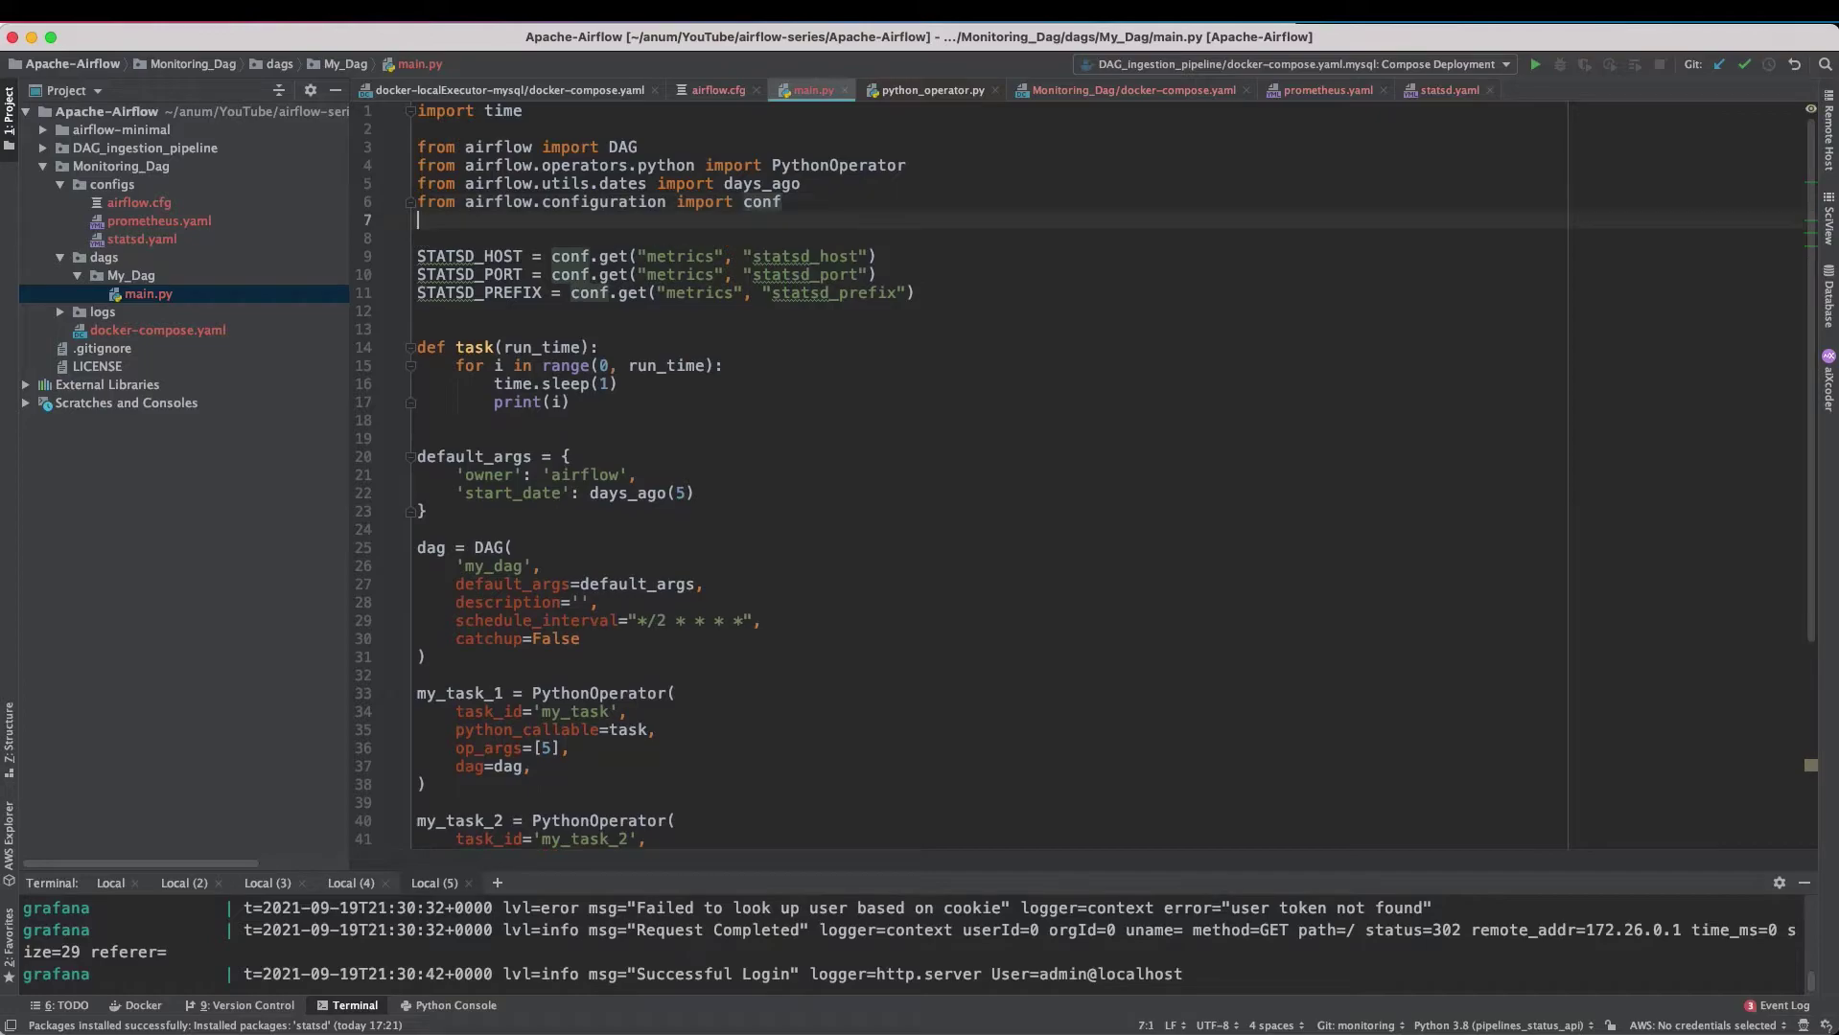
text(from statsd import StatsClient)
key(Return)
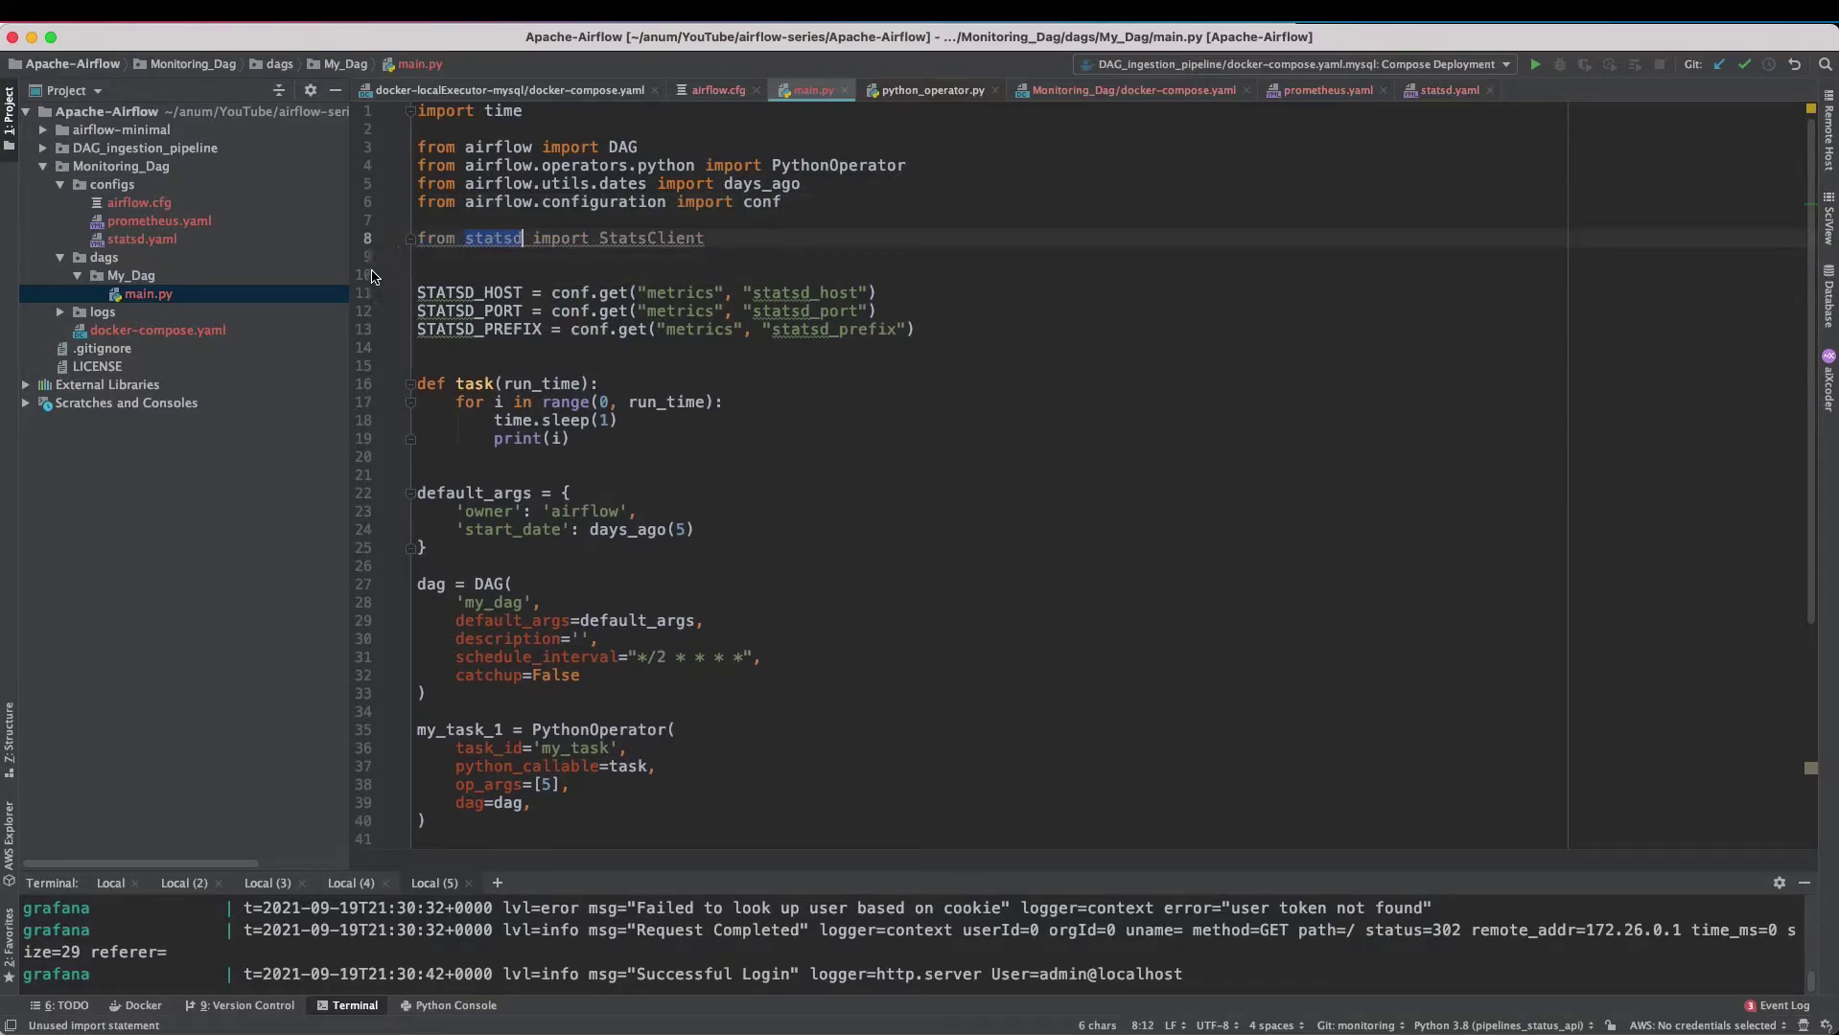
- Look over docker-compose.yaml and main.py, then bring up the pystatsd GitHub repository in Chrome
double_click(193, 331)
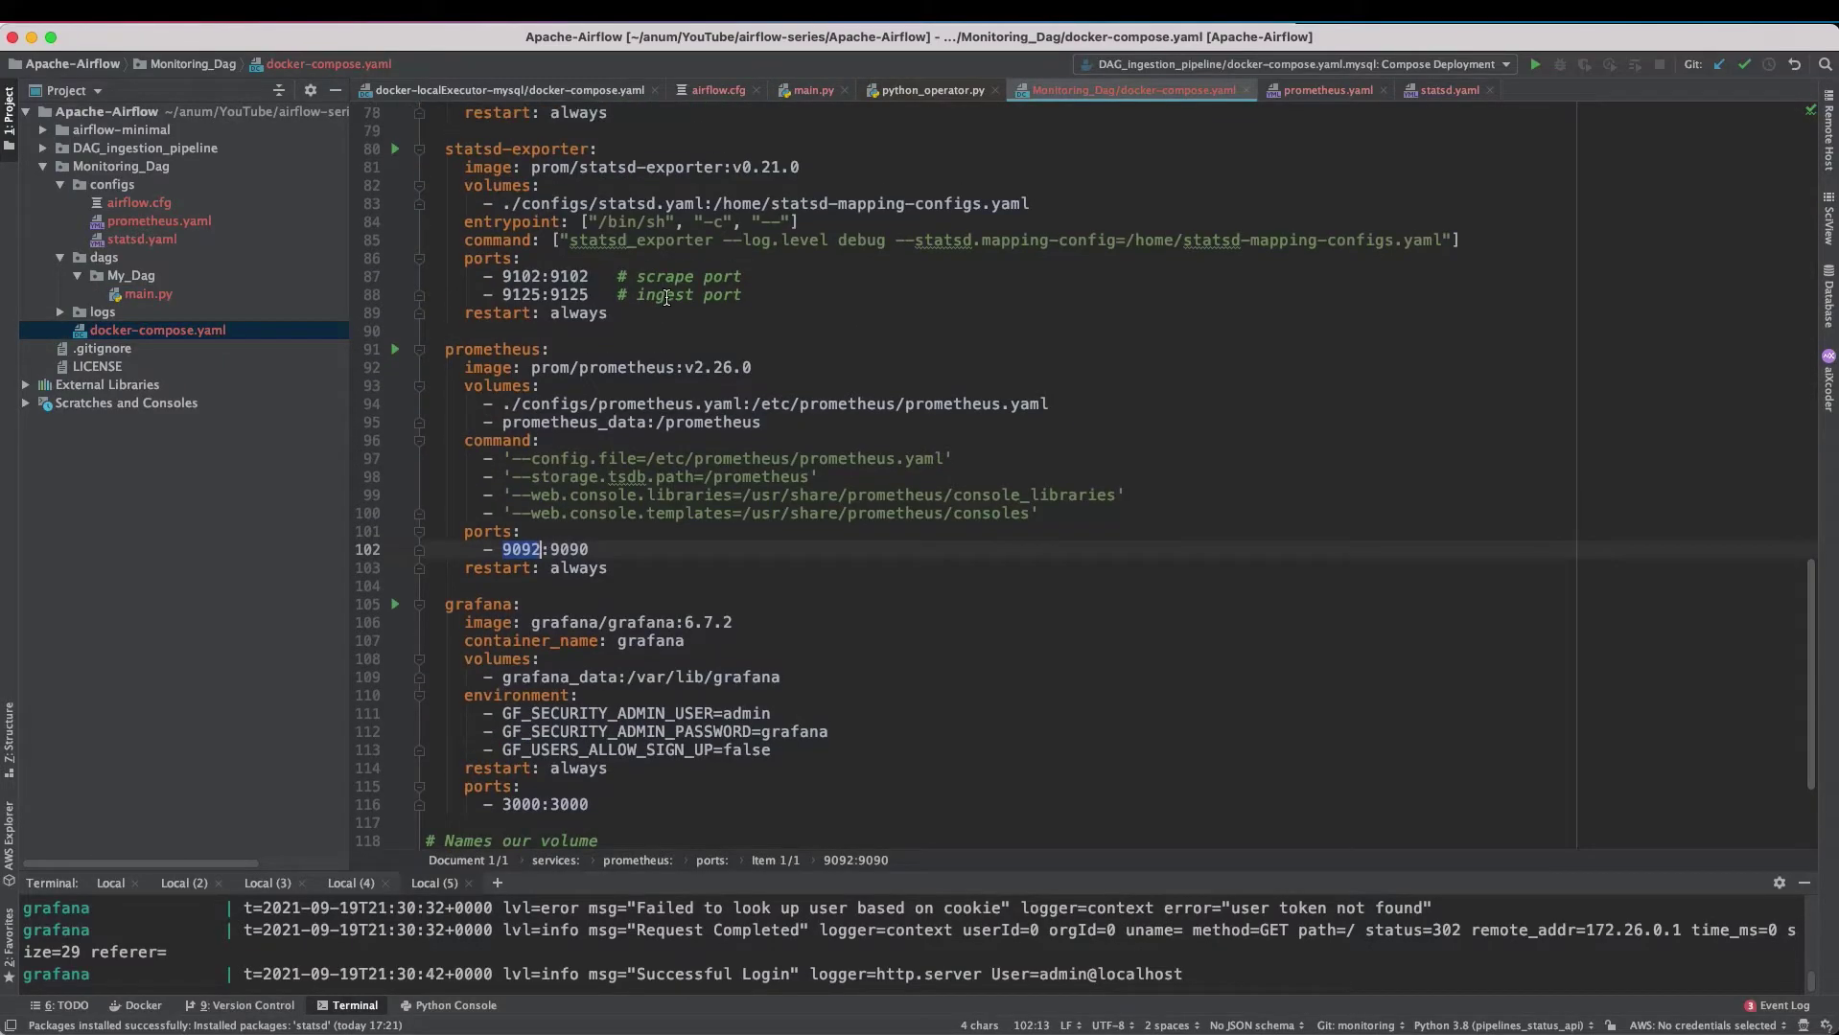
scroll(666, 297, up, 19)
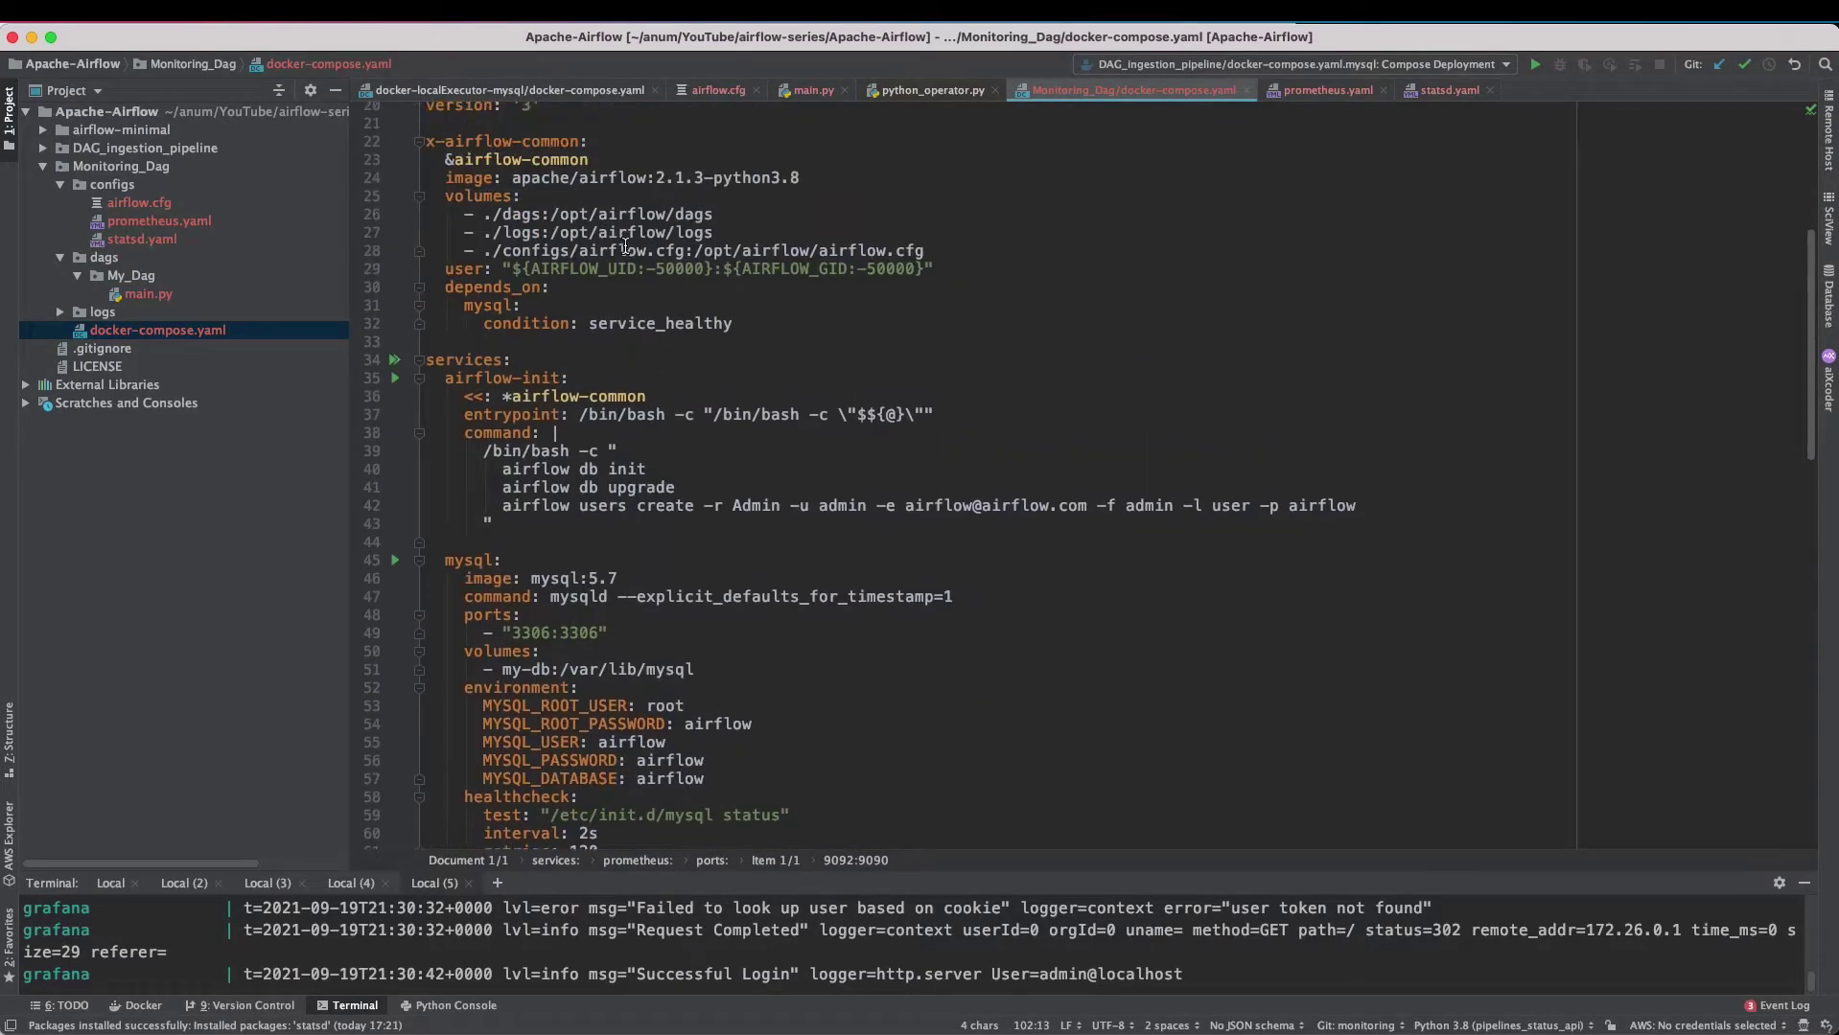
scroll(624, 268, up, 3)
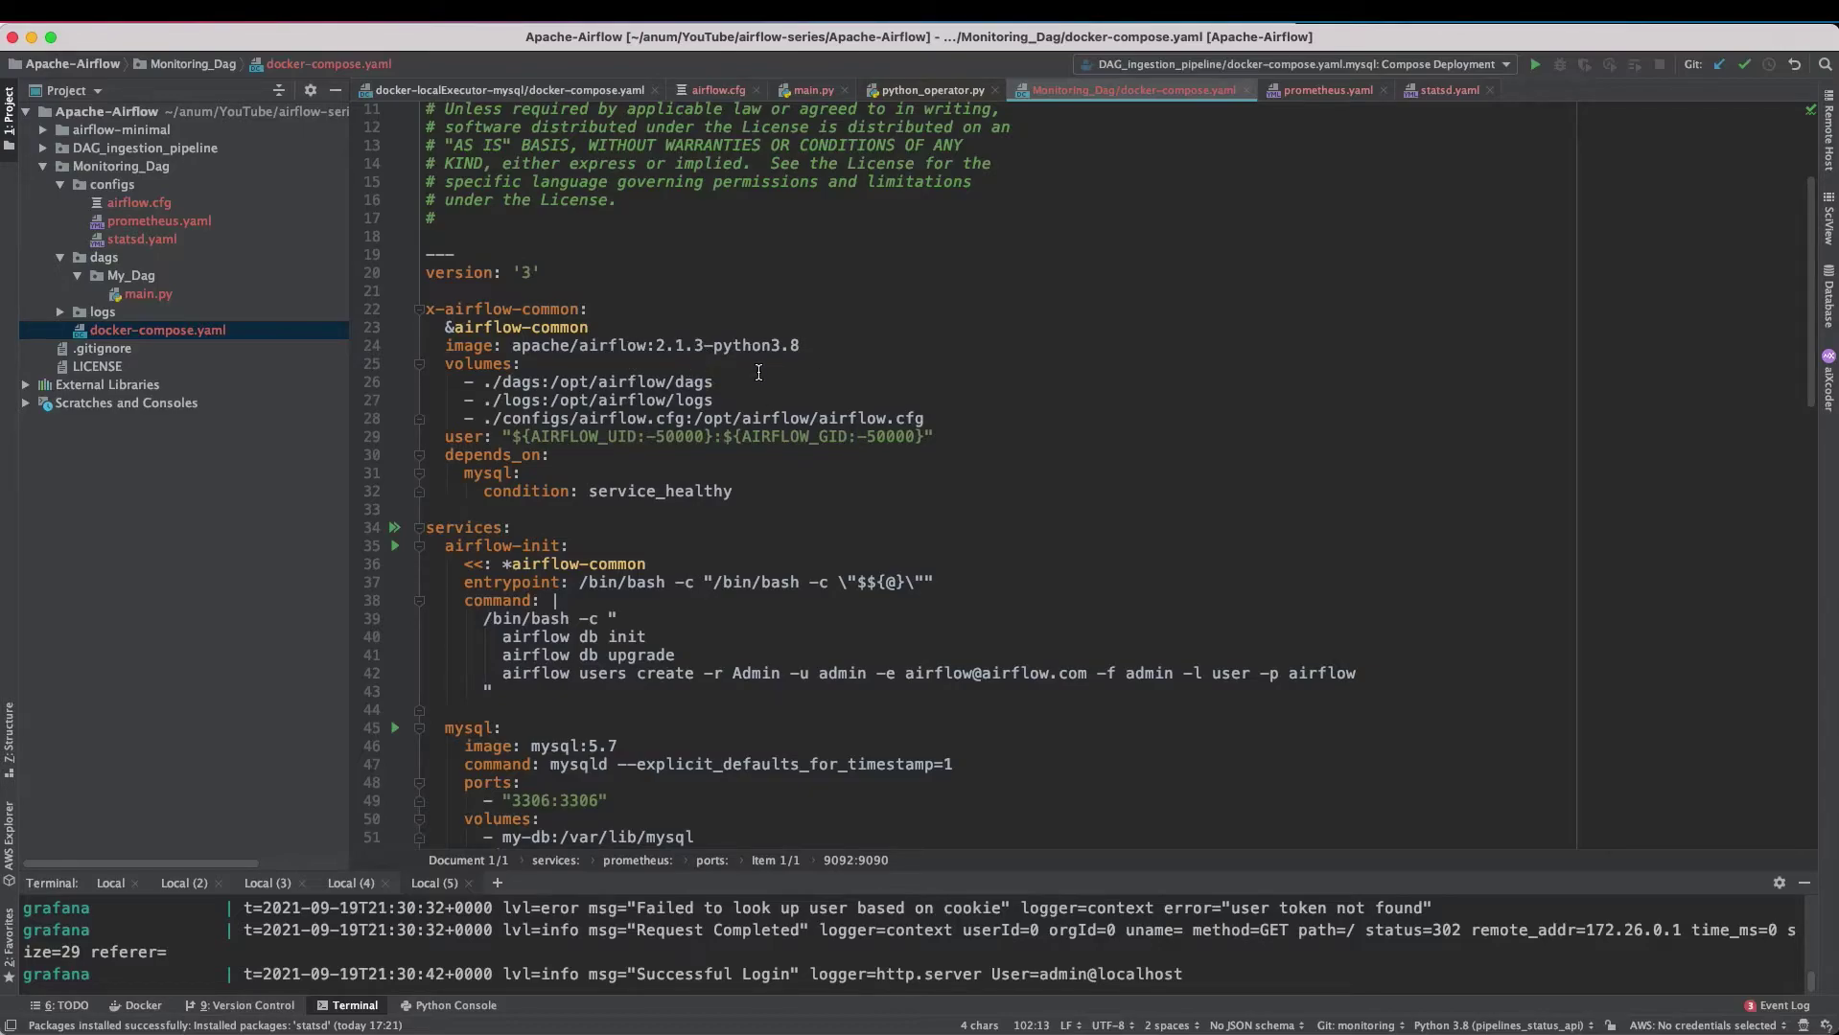
double_click(273, 297)
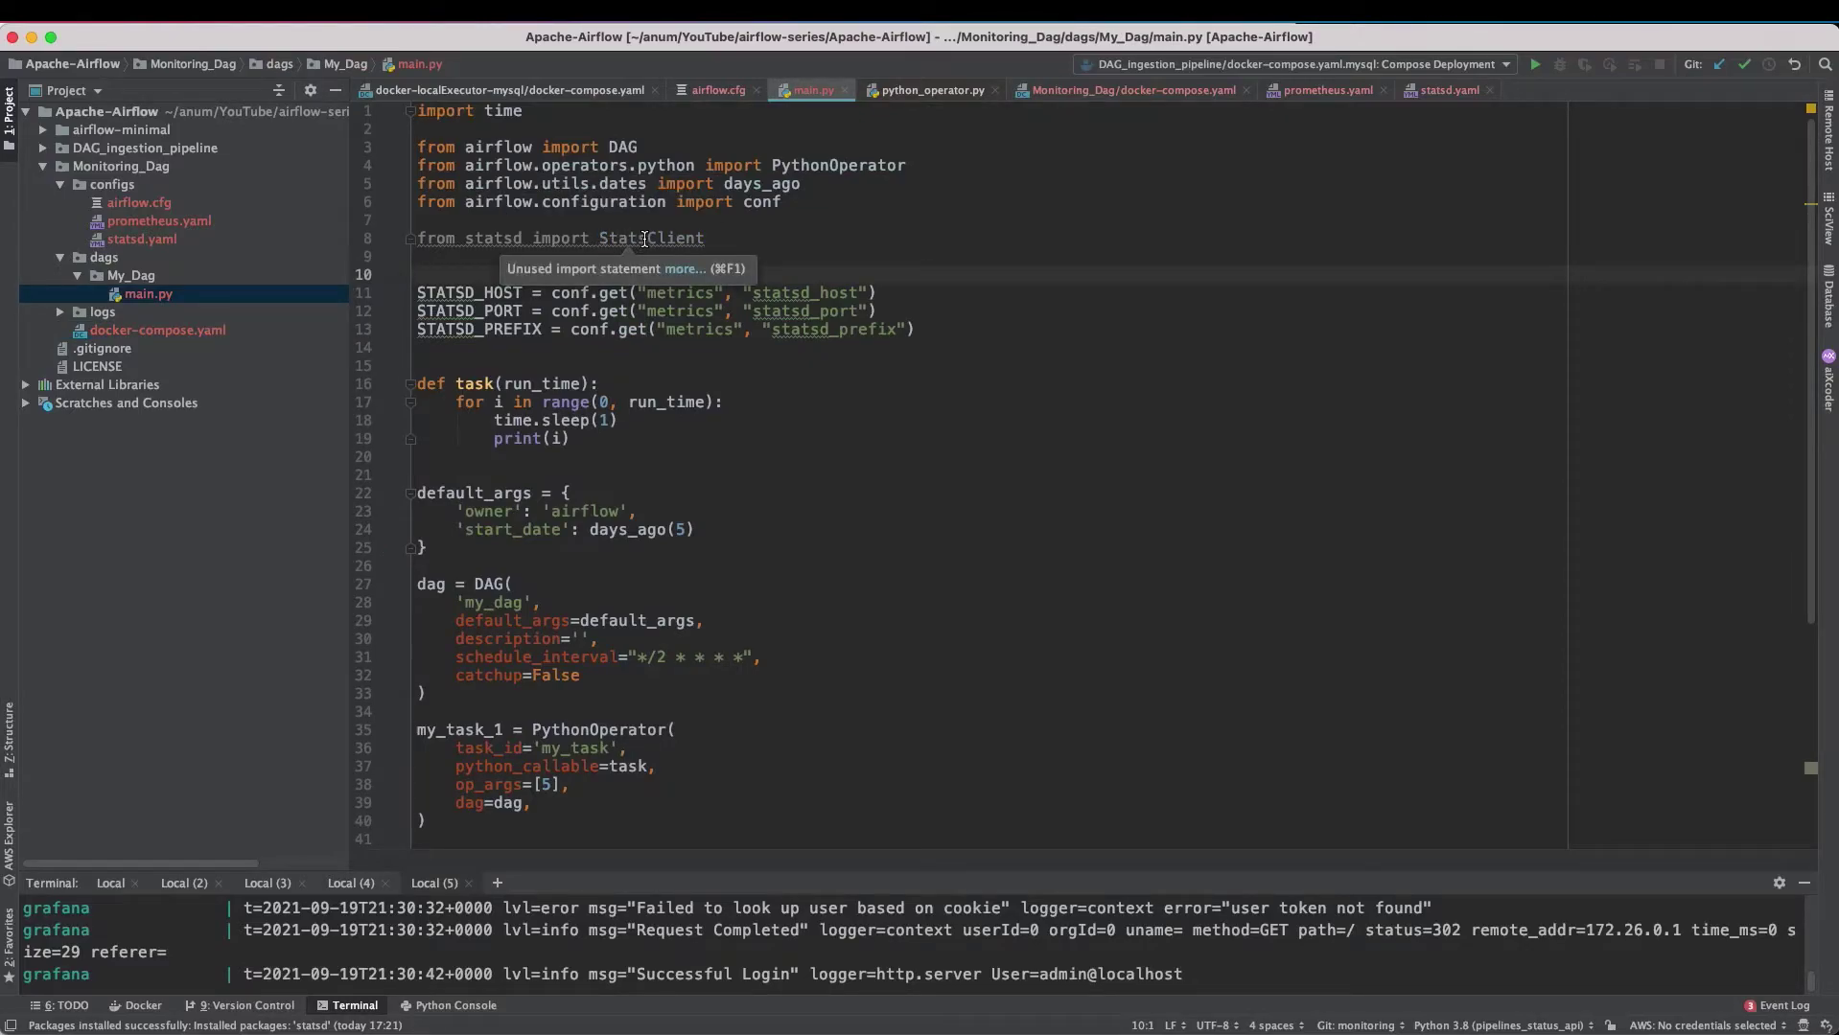
key(super+Tab)
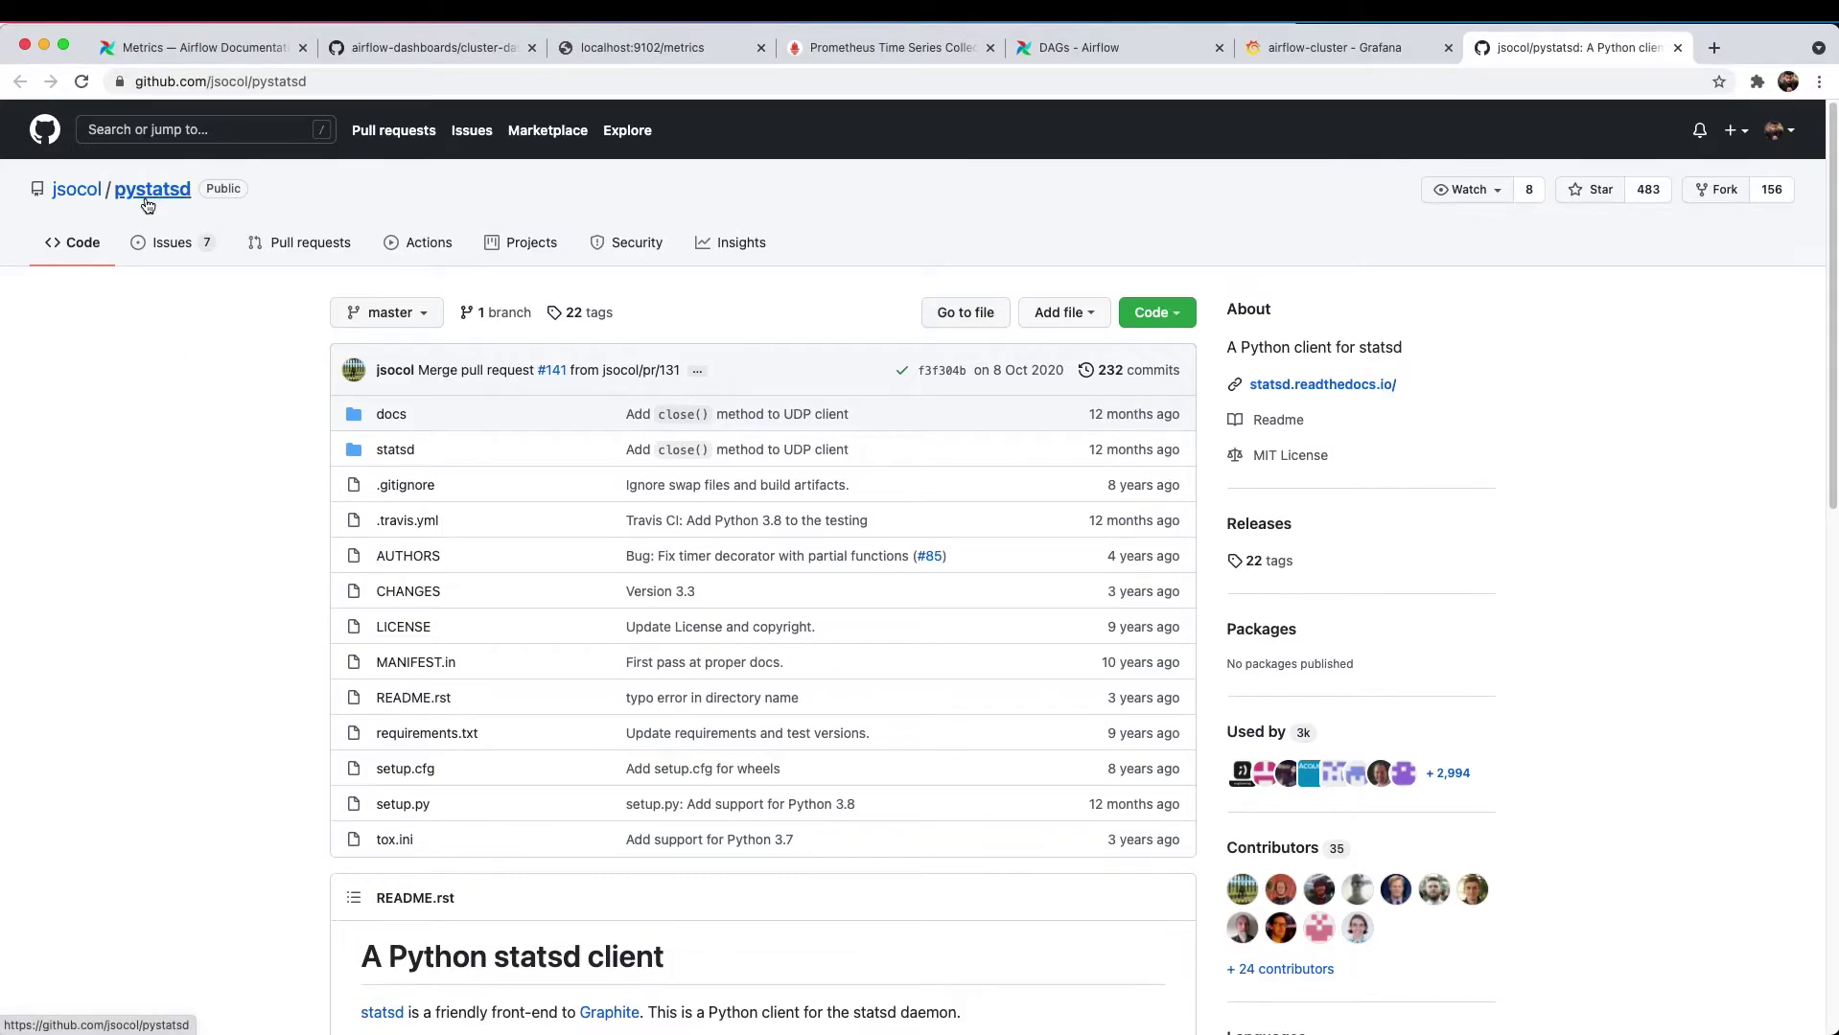
- Star the pystatsd GitHub repository, taking it from 483 to 484 stars
scroll(268, 565, down, 12)
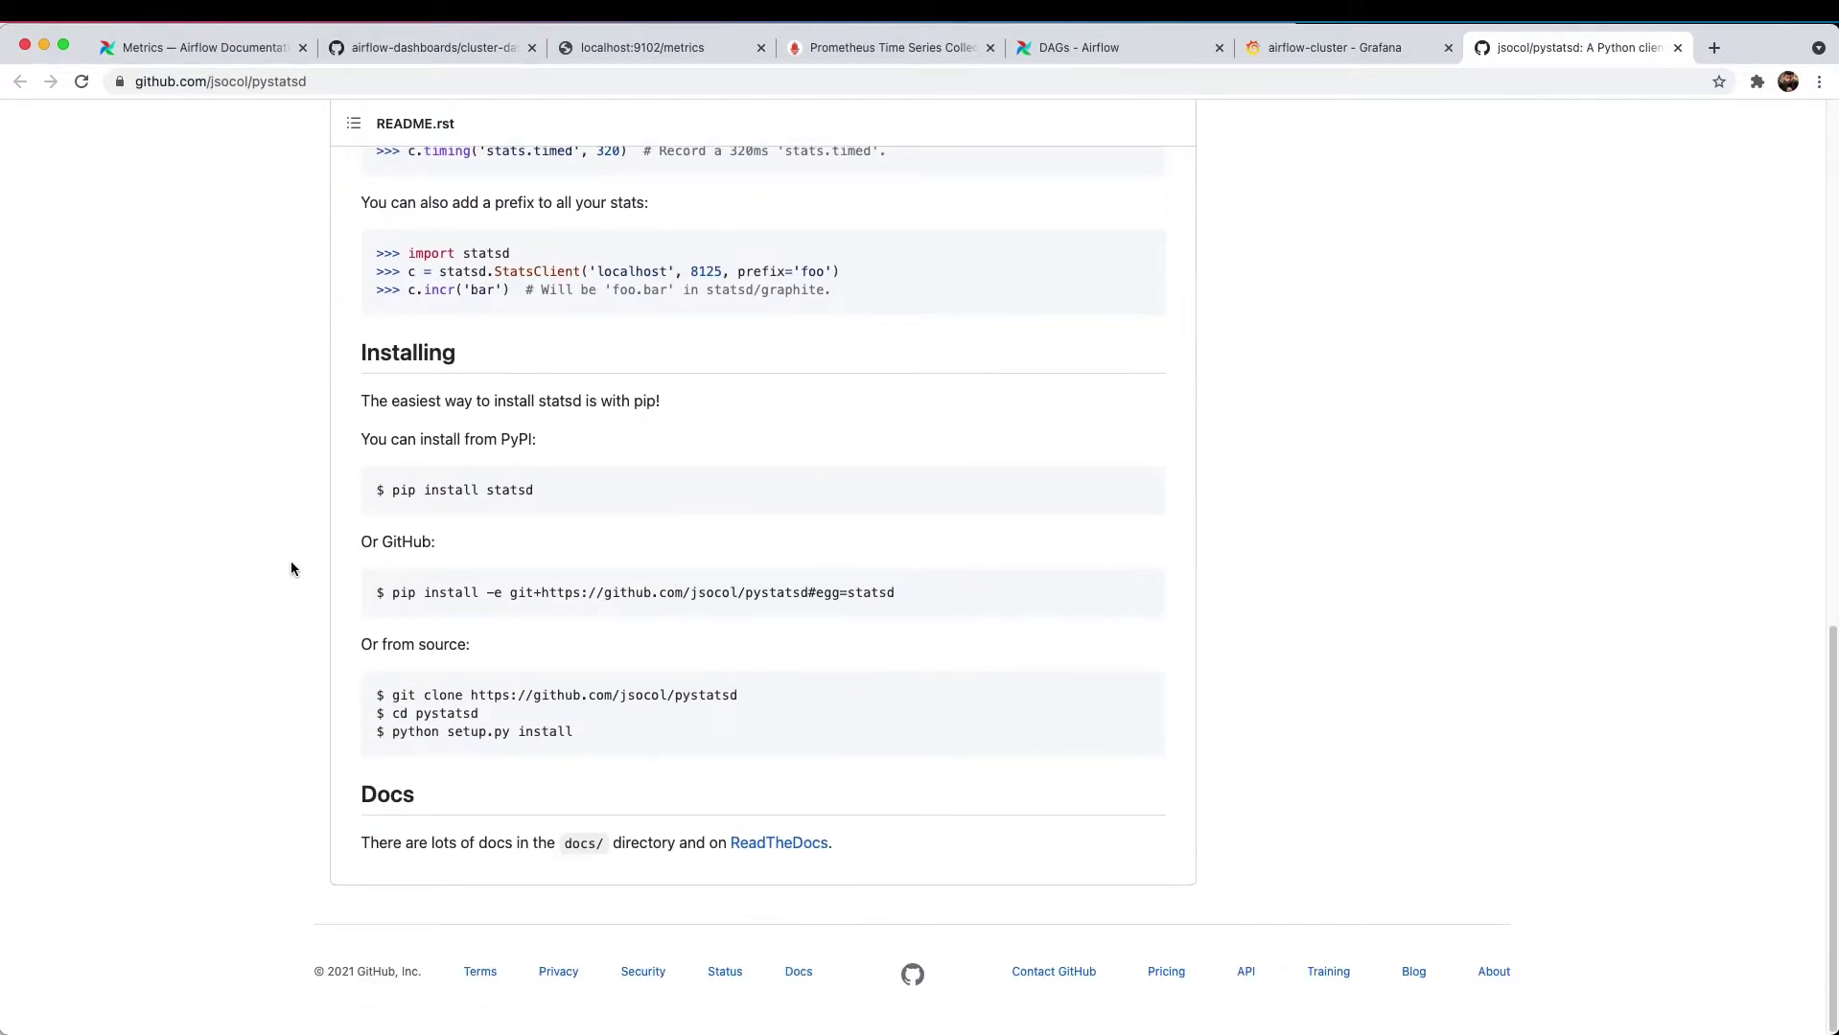
drag(554, 485, 392, 490)
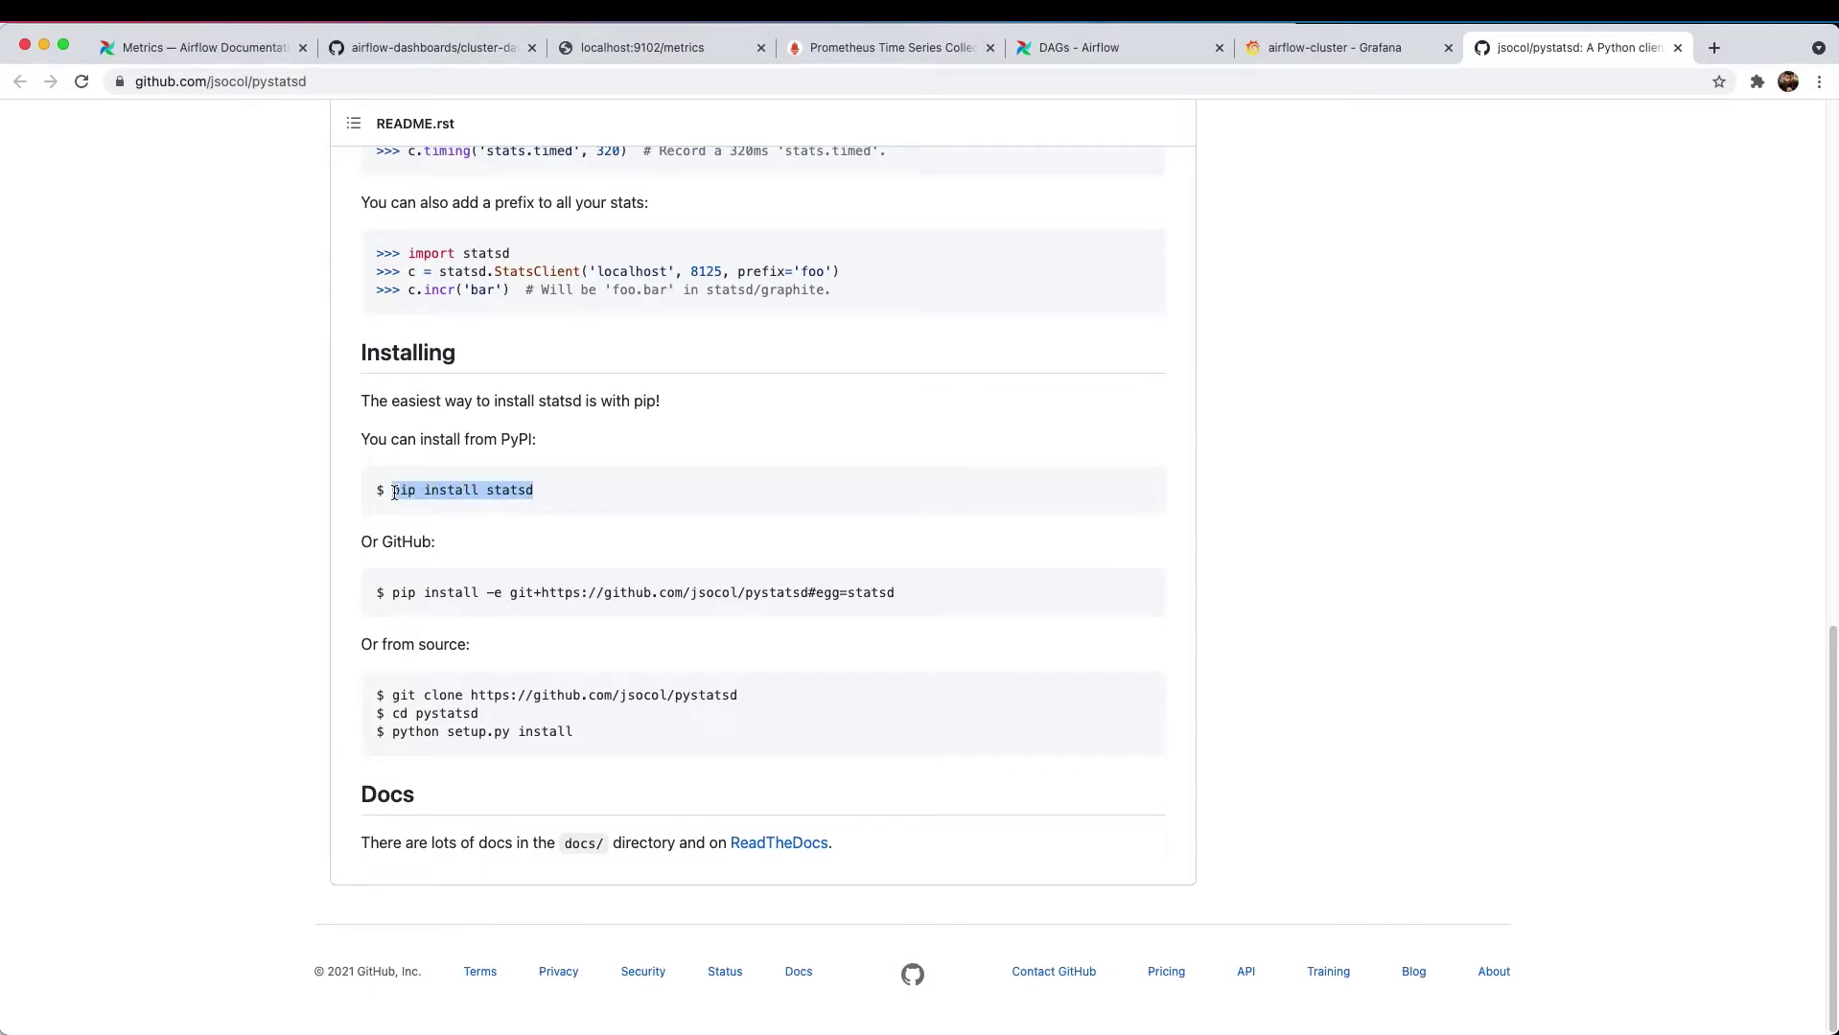
click(563, 497)
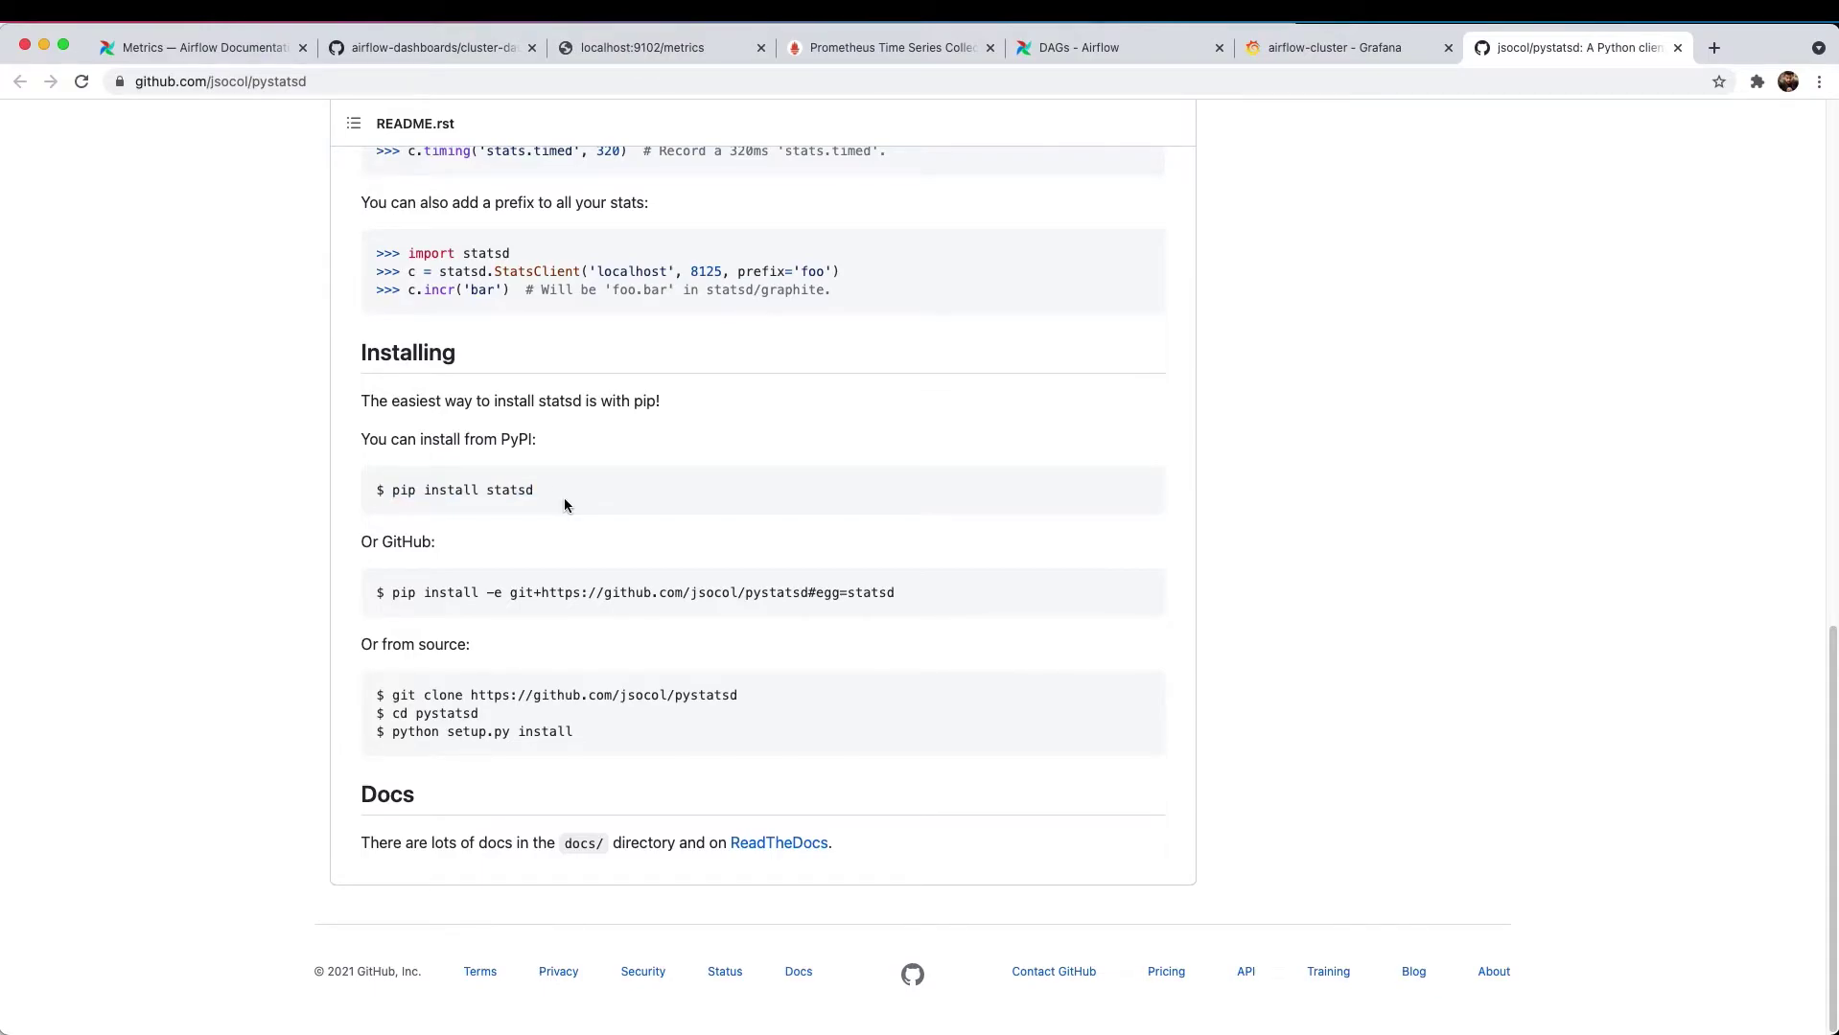
key(Home)
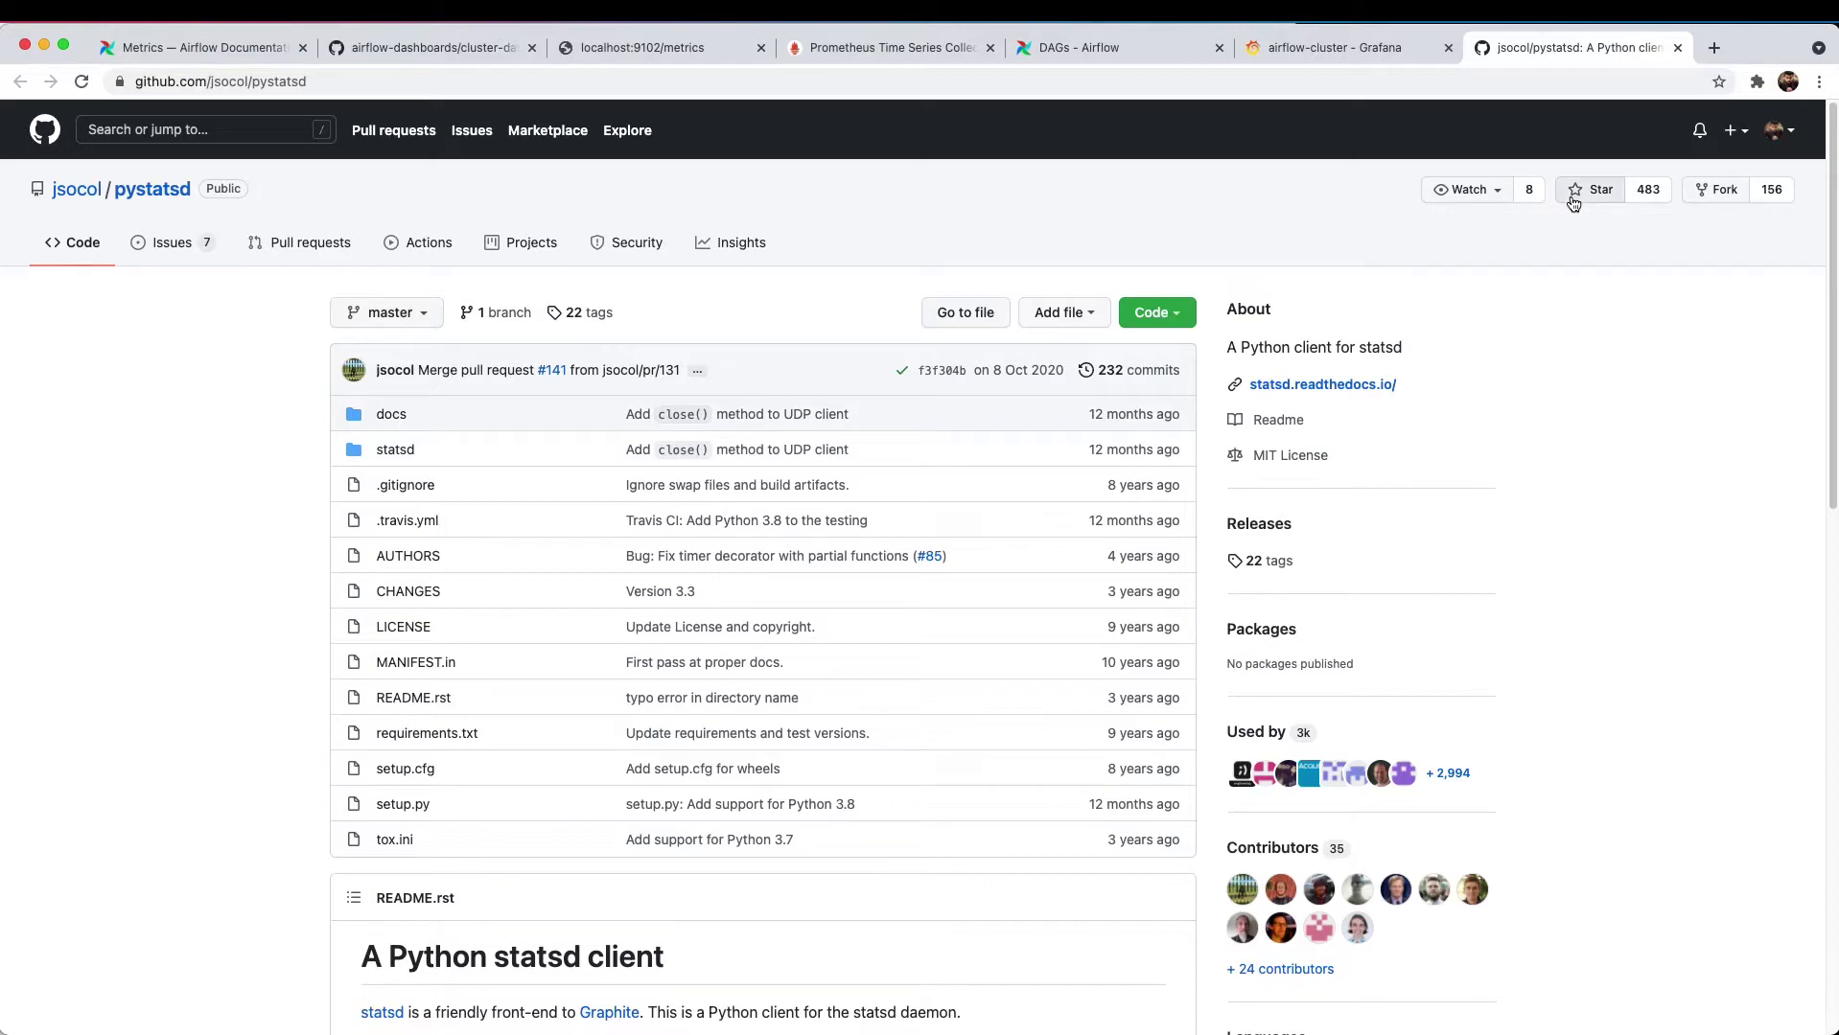
click(1573, 201)
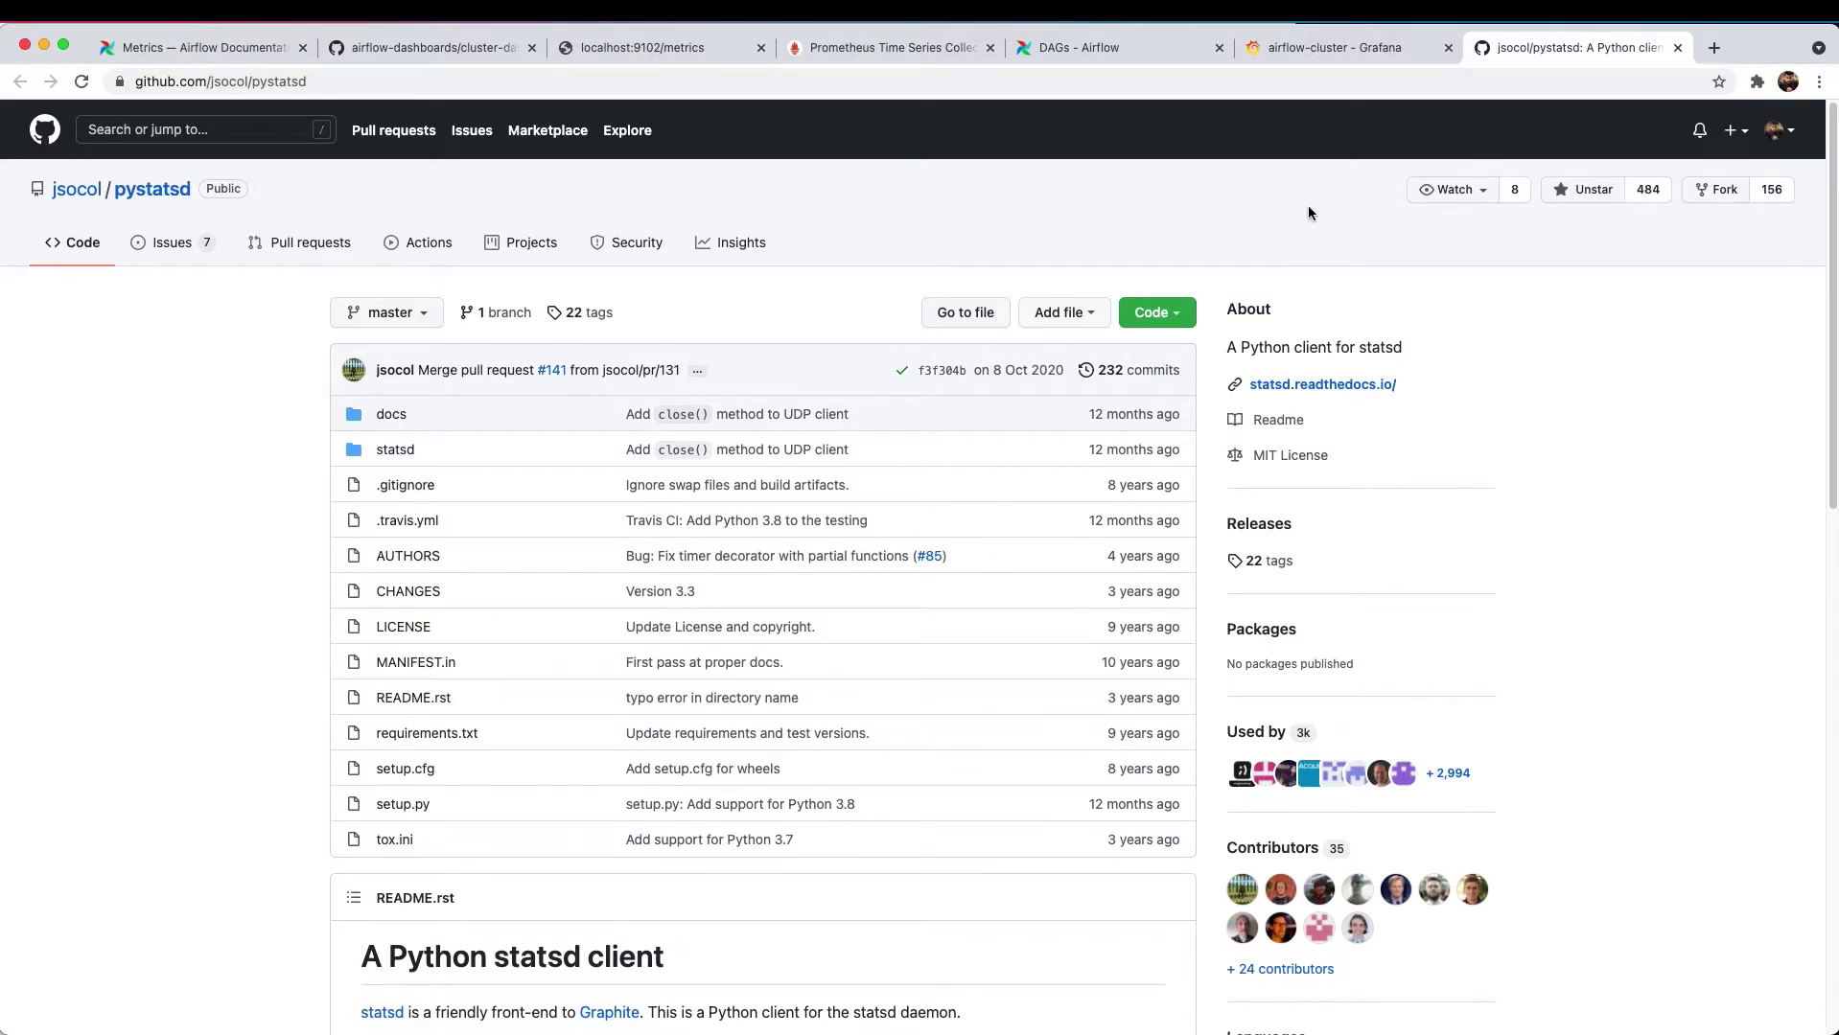
key(super+Tab)
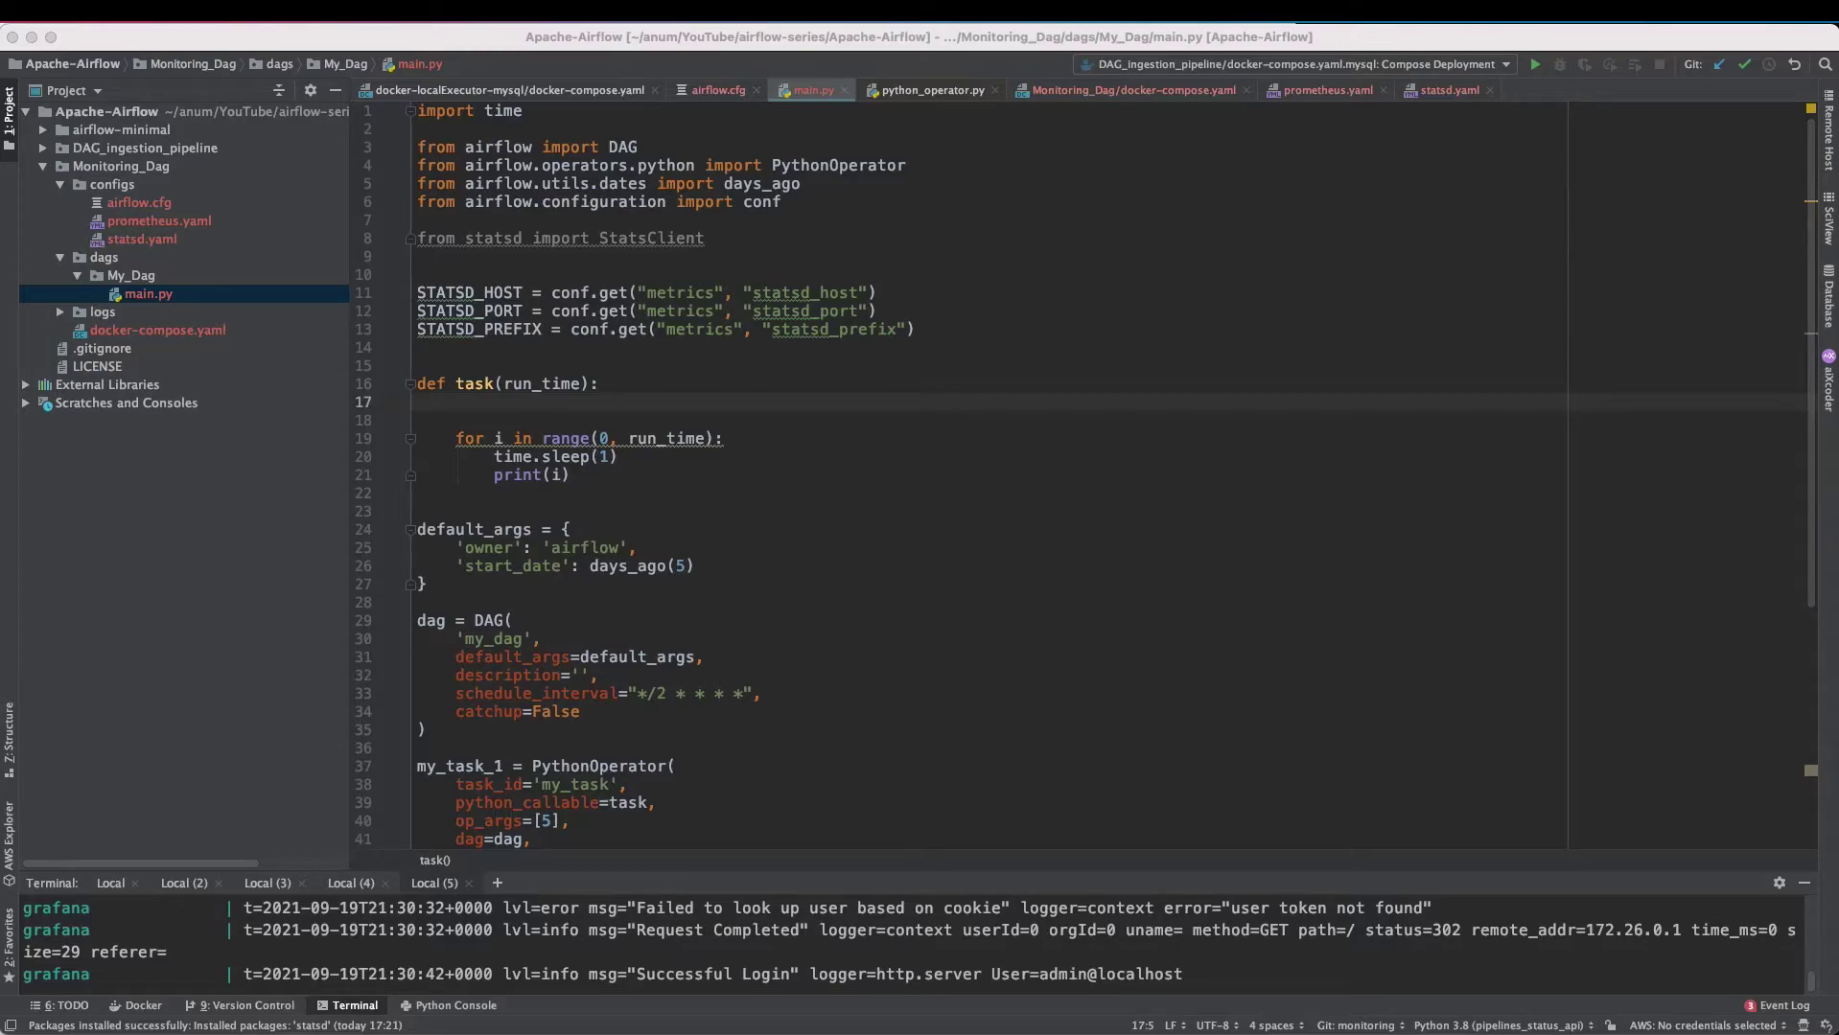
- Paste the 'client = StatsClient(host=..., port=..., prefix=...)' line into the task function
text(client = StatsClient(host=STATSD_HOST, port=STATSD_PORT, prefix=STATSD_PREFIX))
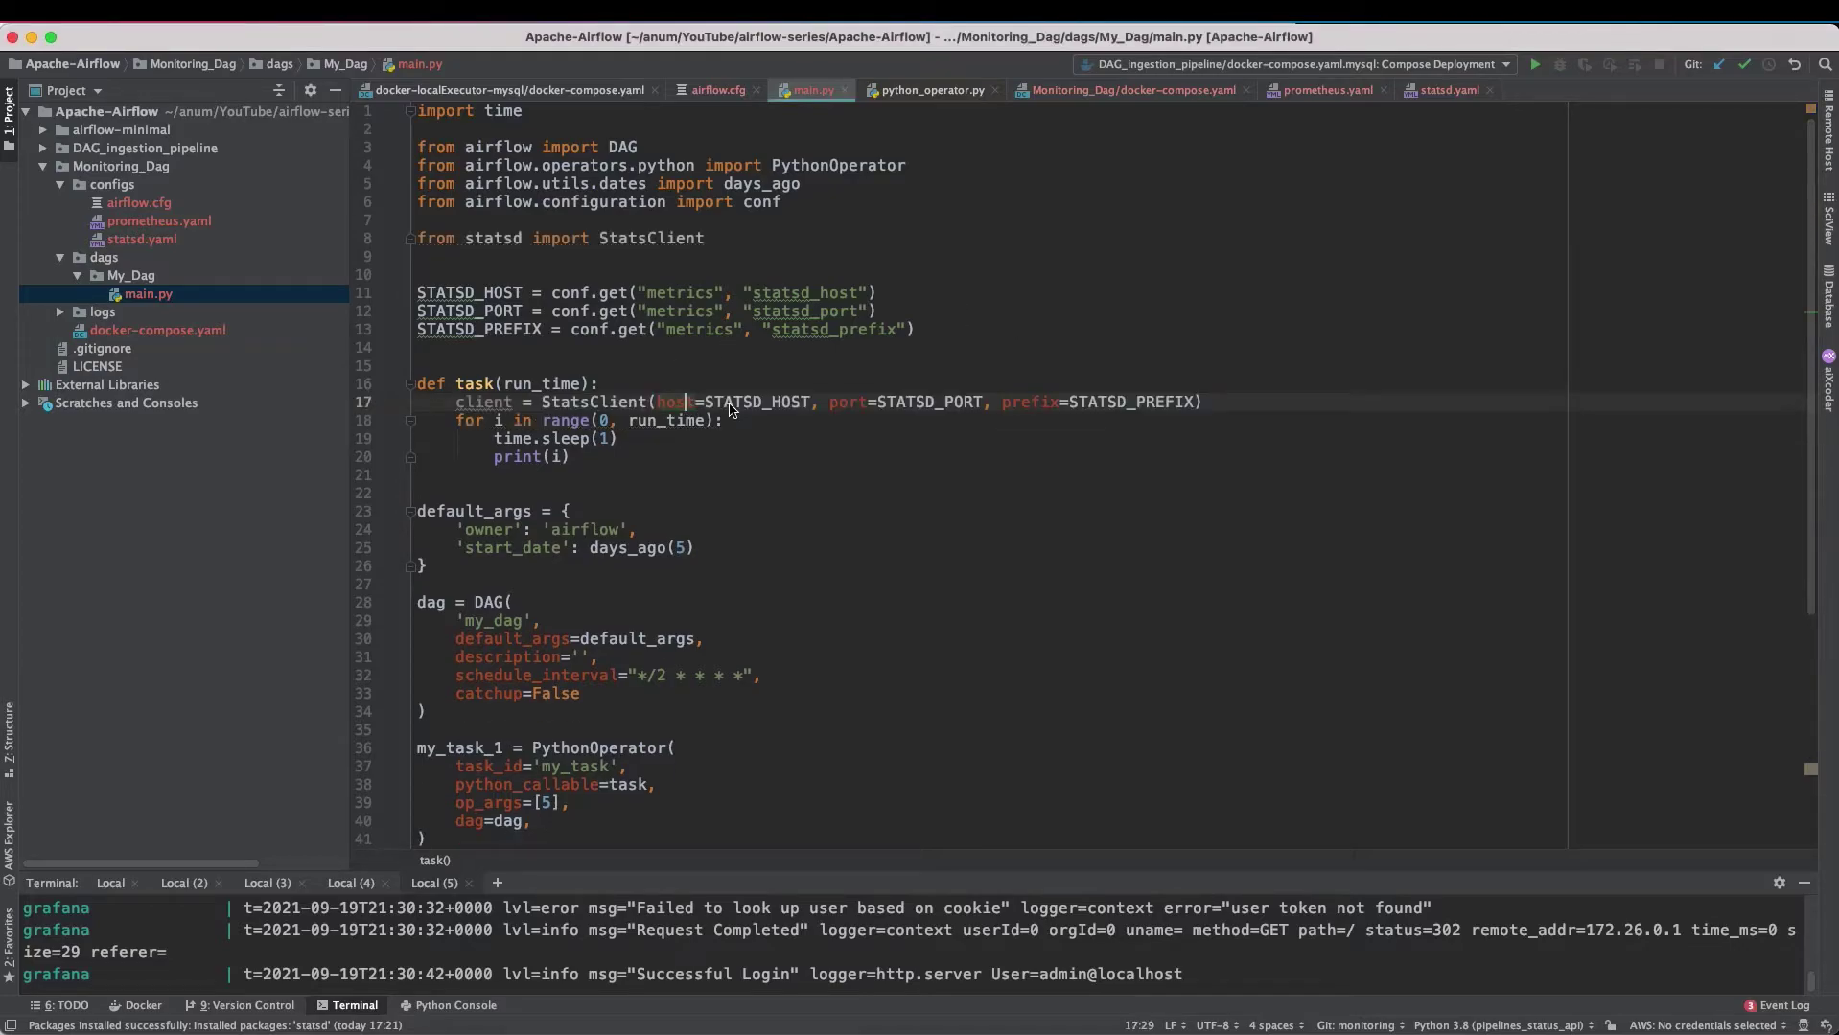
click(987, 410)
click(1140, 408)
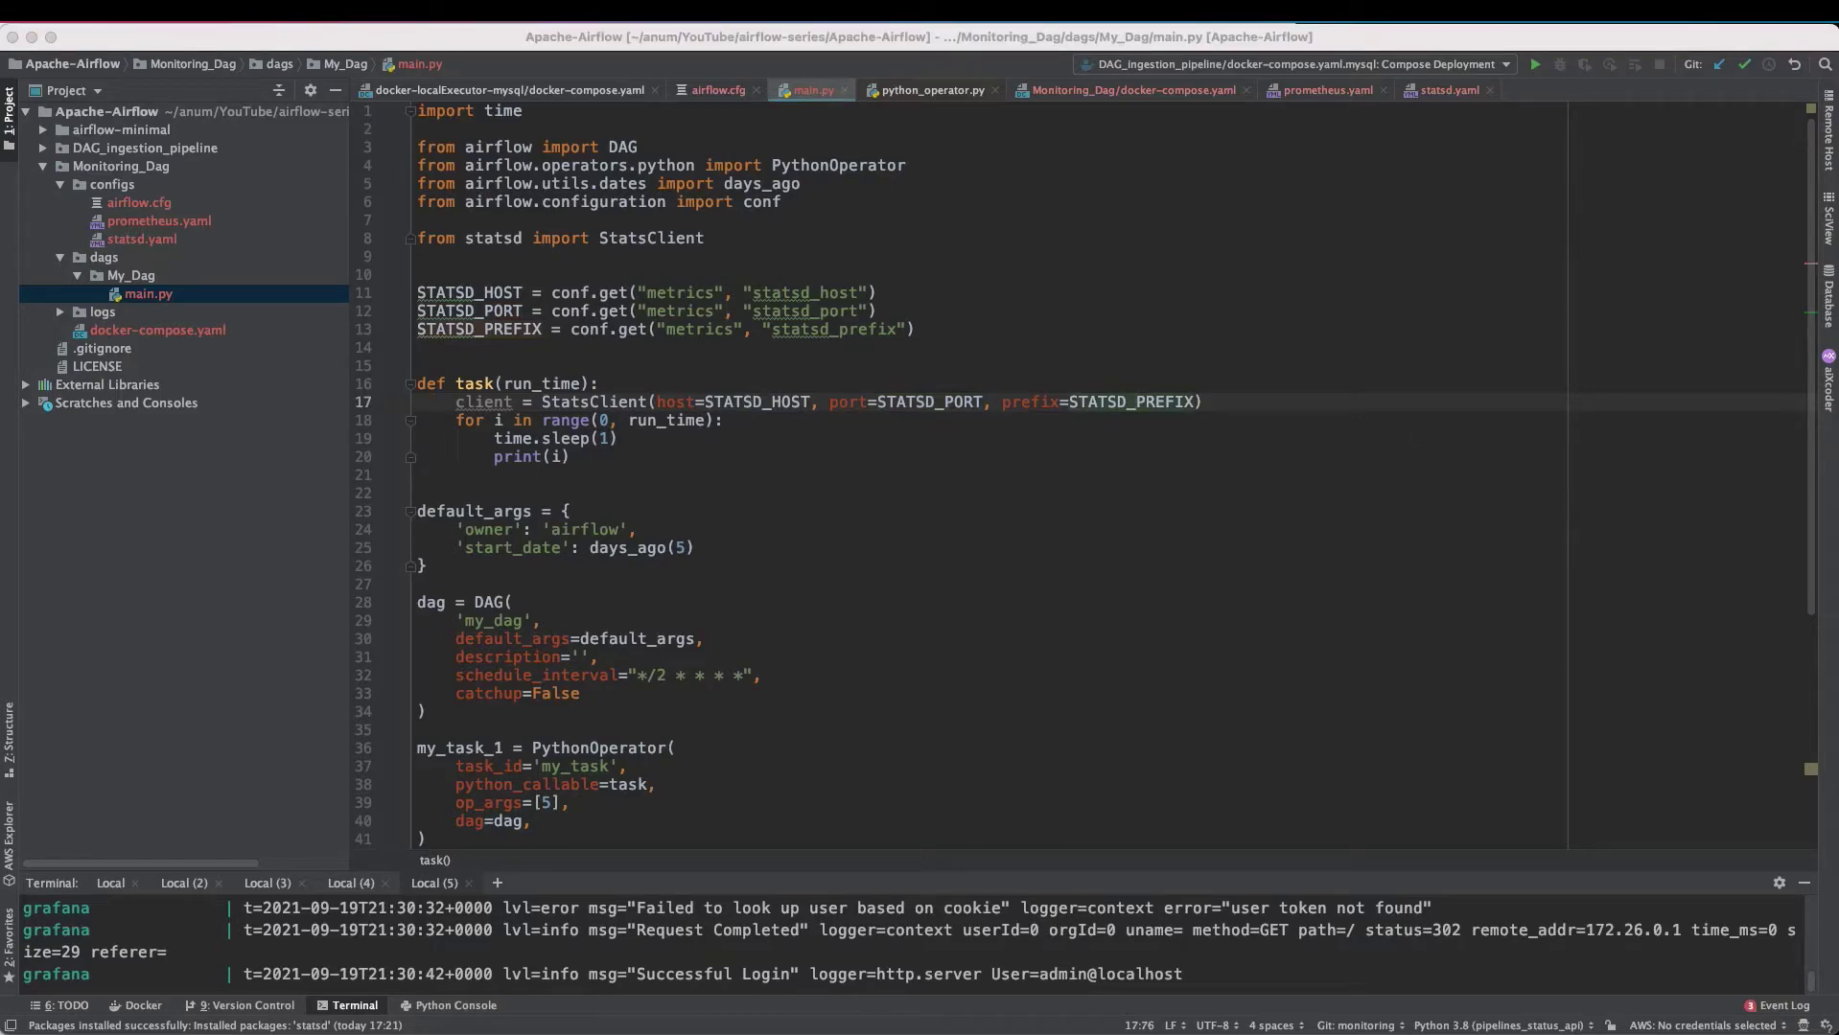
click(629, 386)
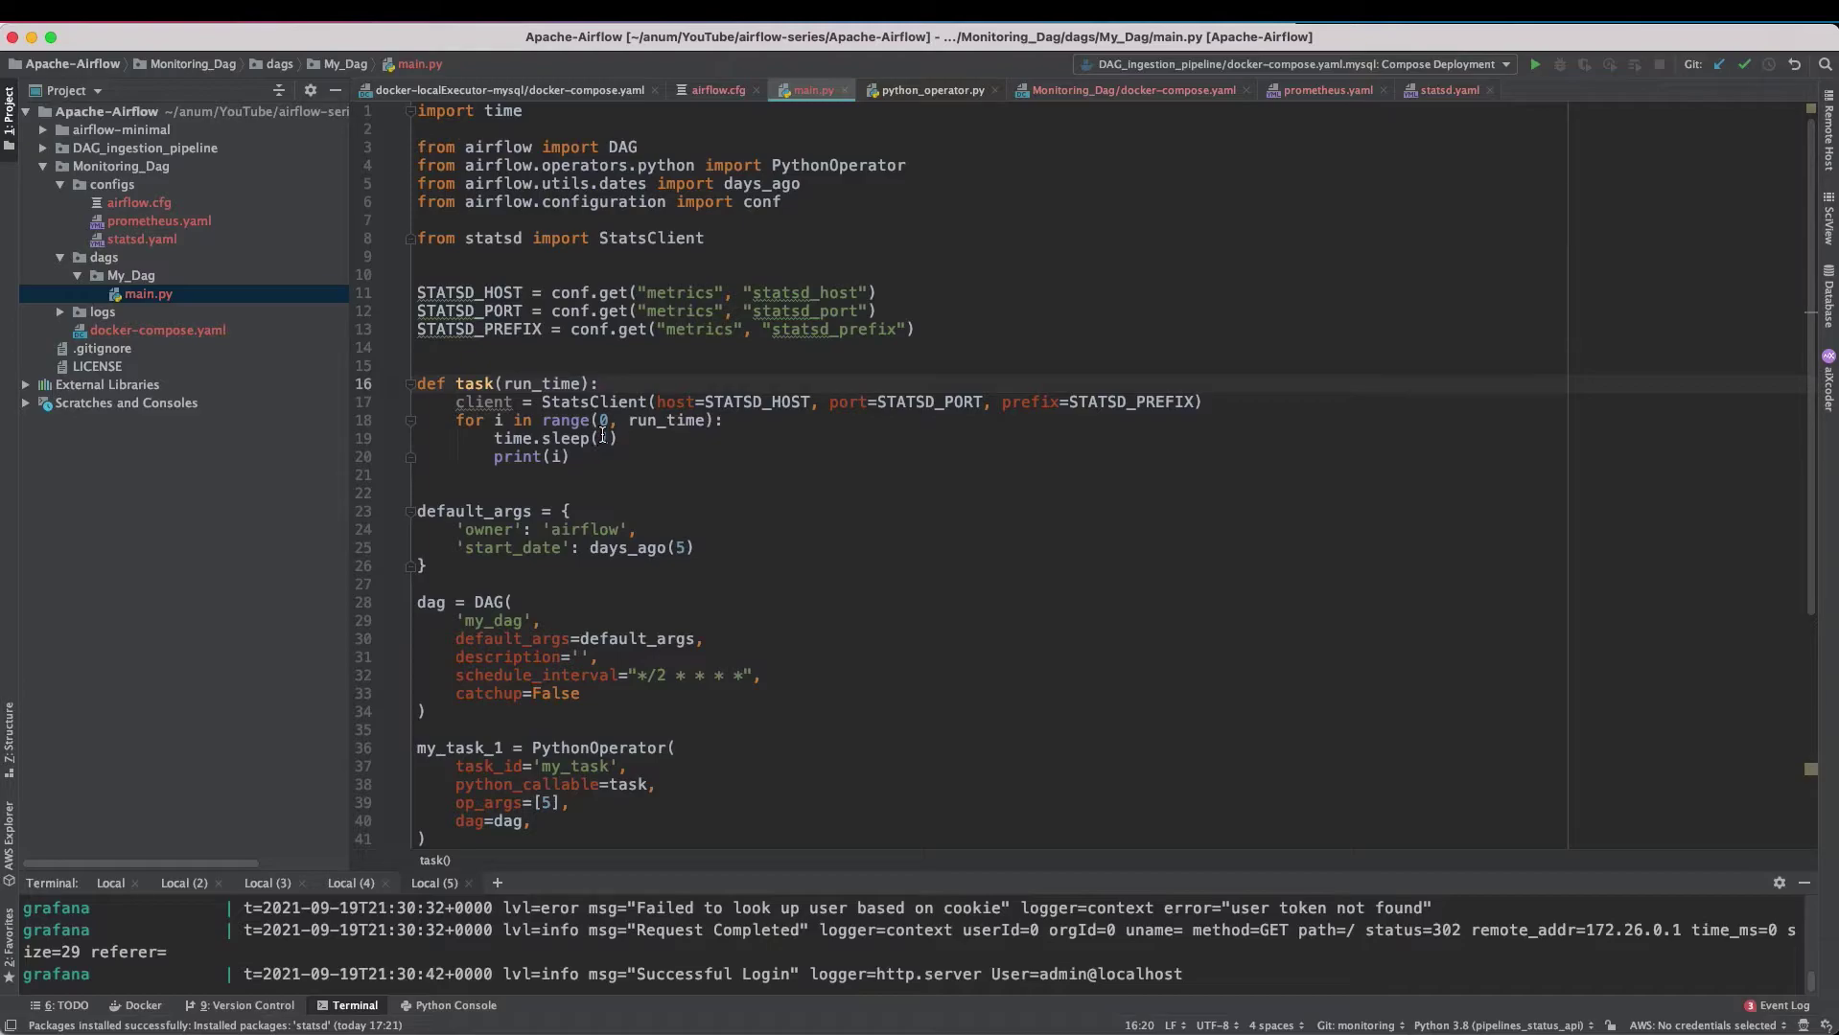
- Add metric_name = f'dag.{dag_id}.{task_id}.my_counter' under the task definition, checking statsd.yaml patterns
key(Return)
text(metric_name = )
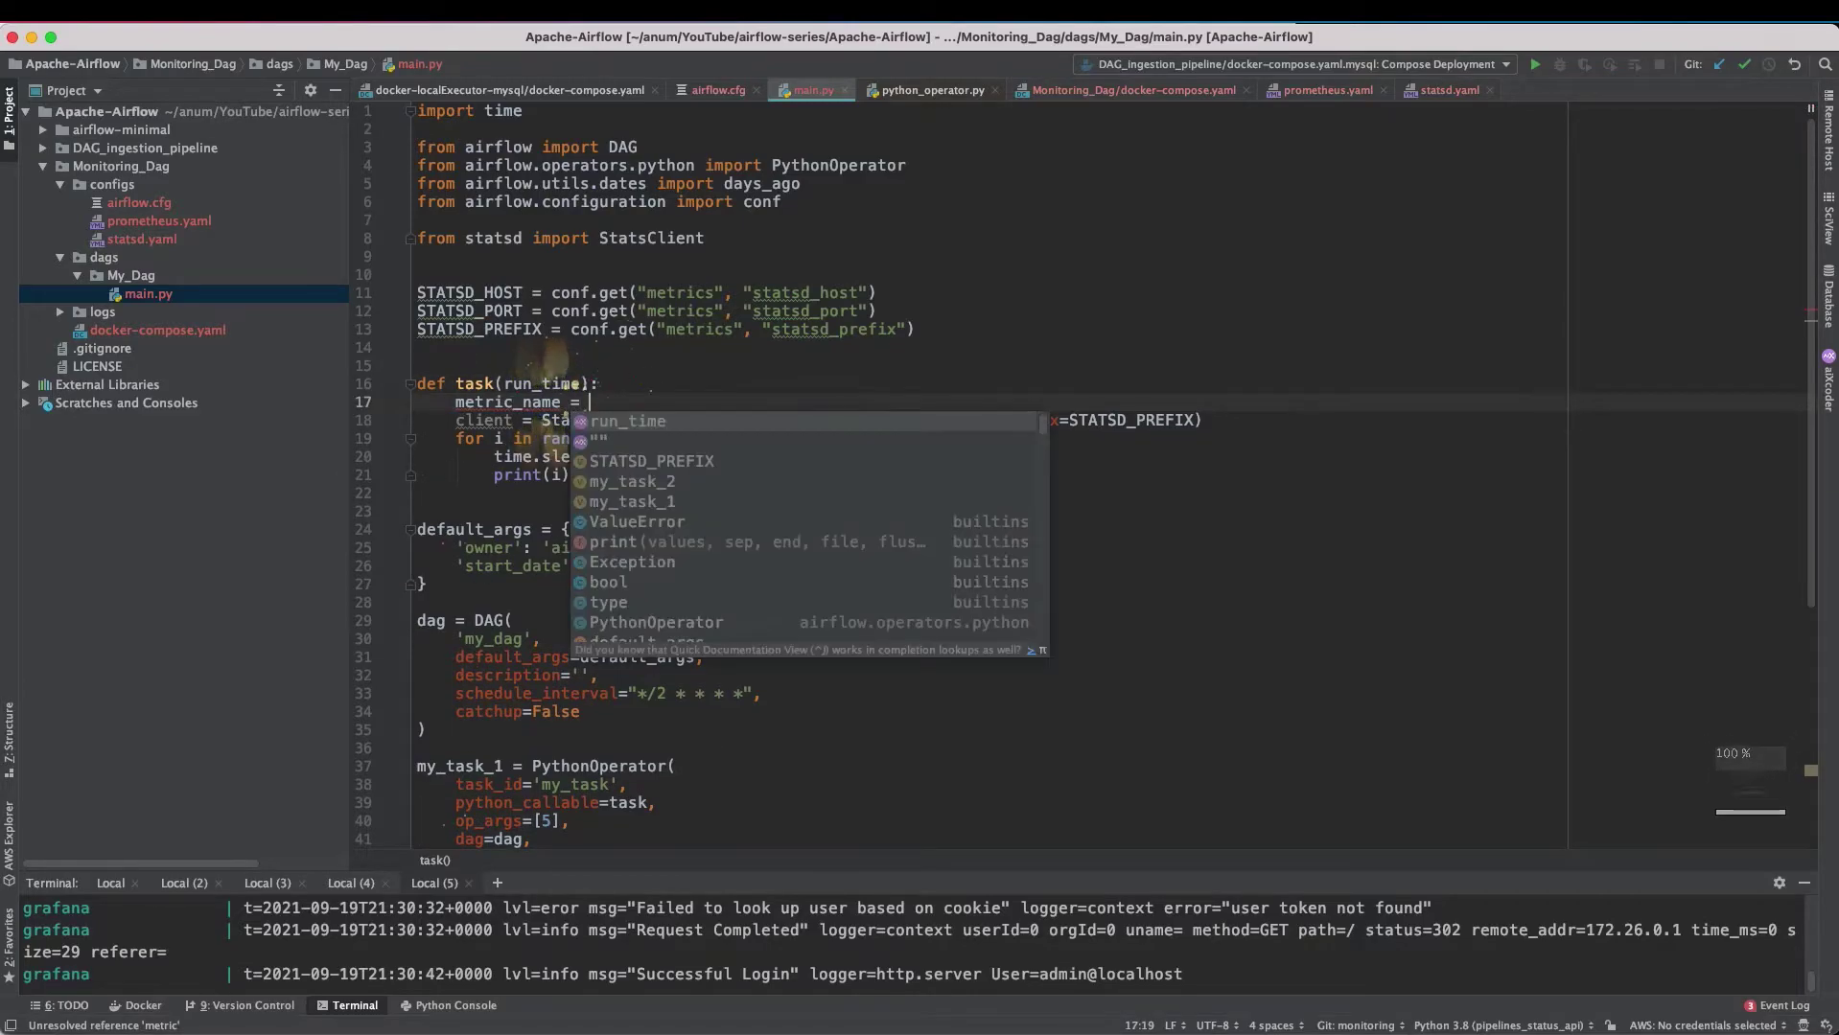
text(f')
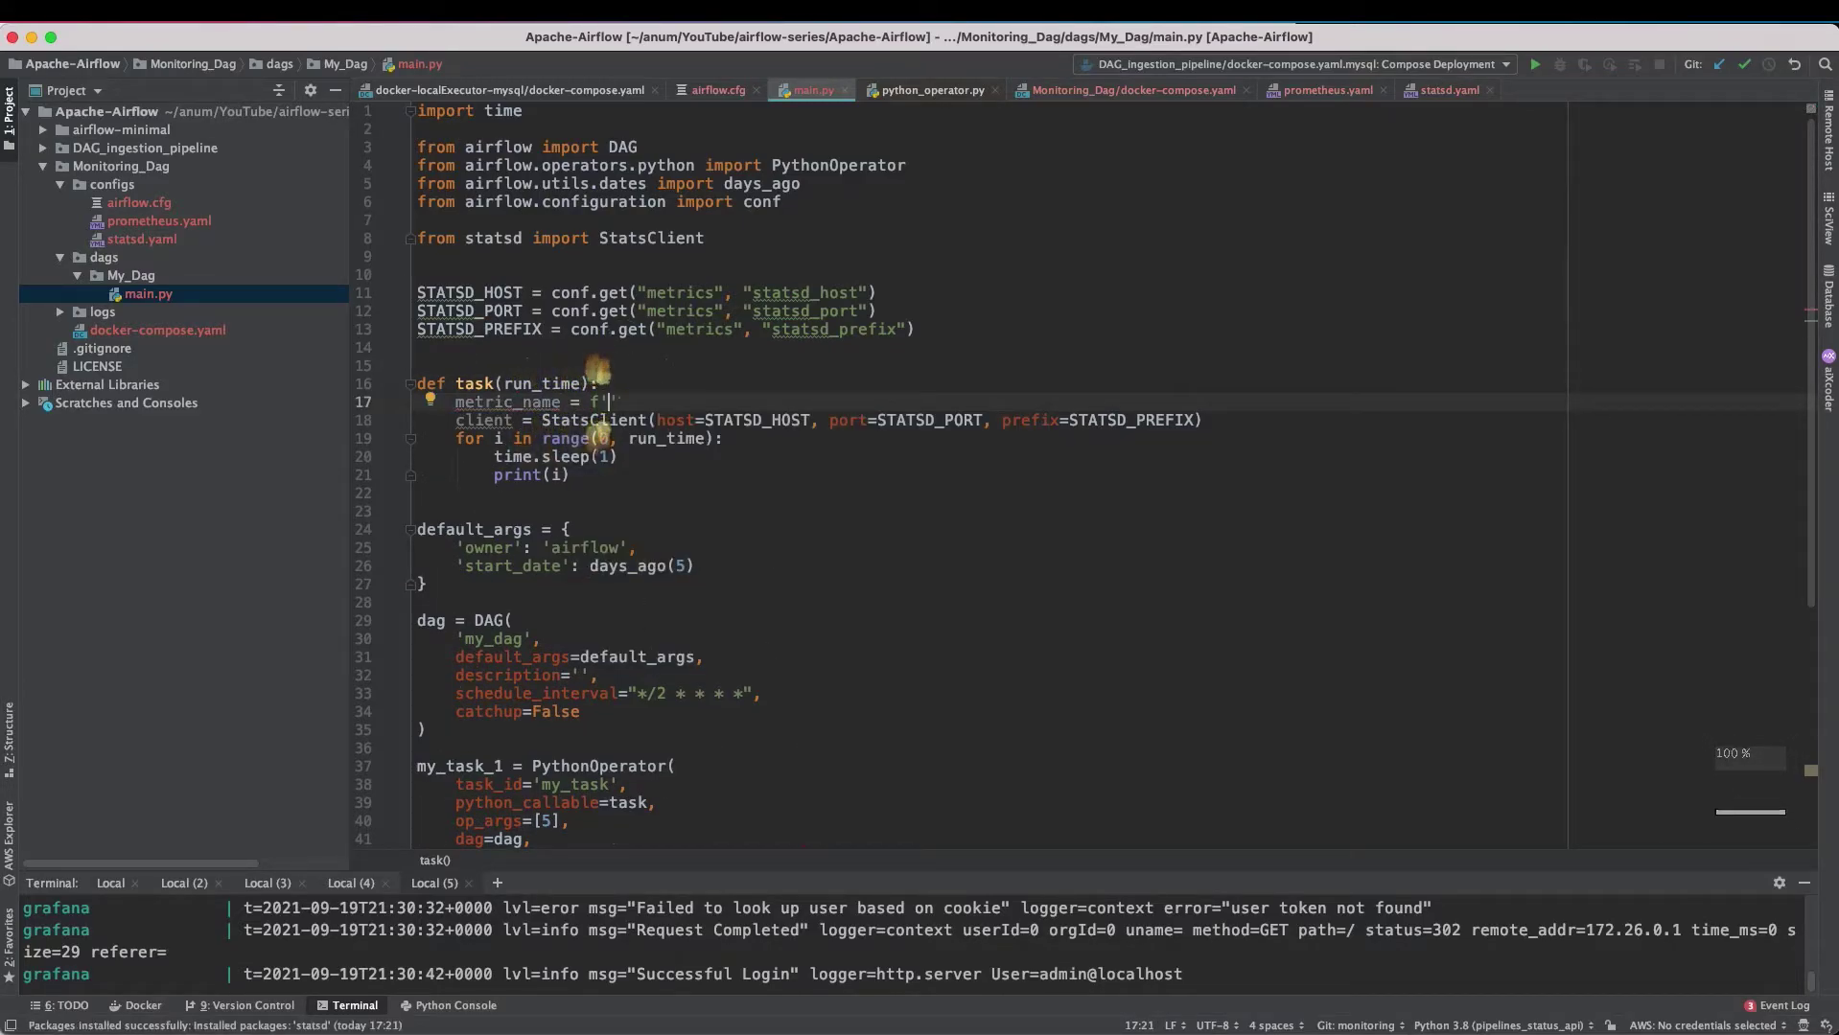
key(ctrl+Tab)
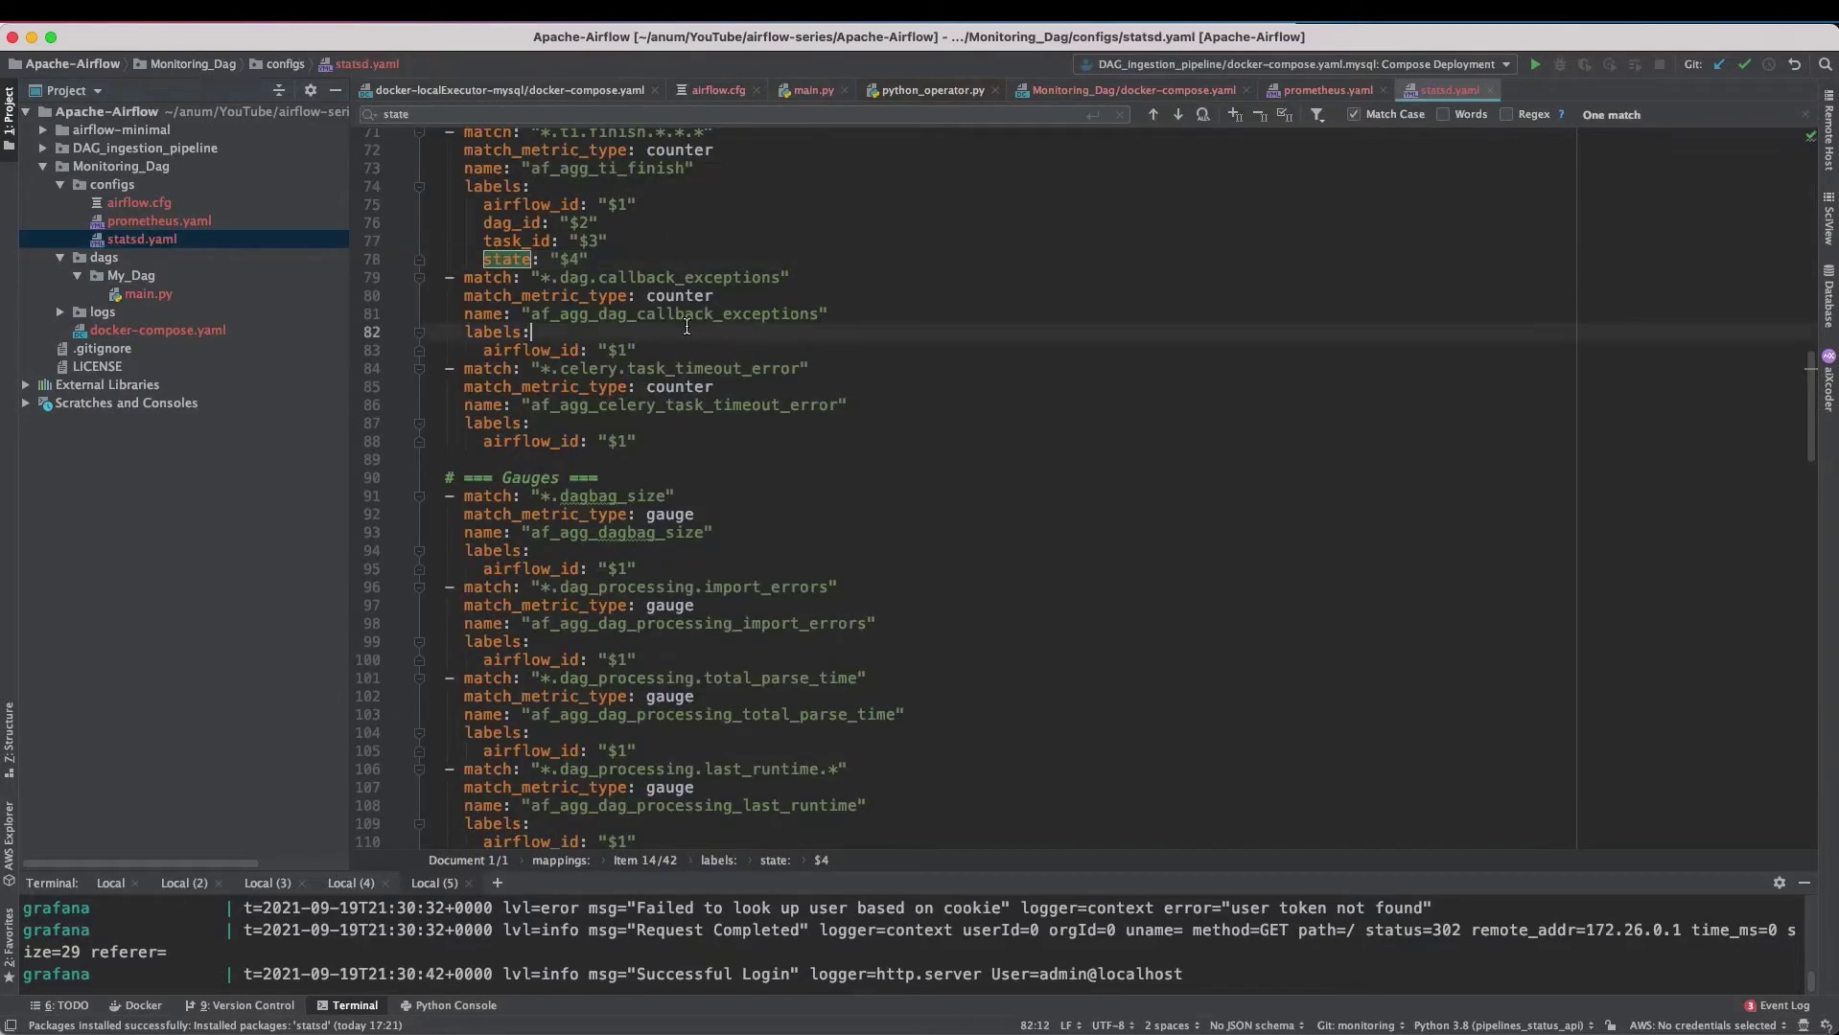
drag(540, 368, 772, 368)
scroll(671, 479, up, 4)
click(595, 331)
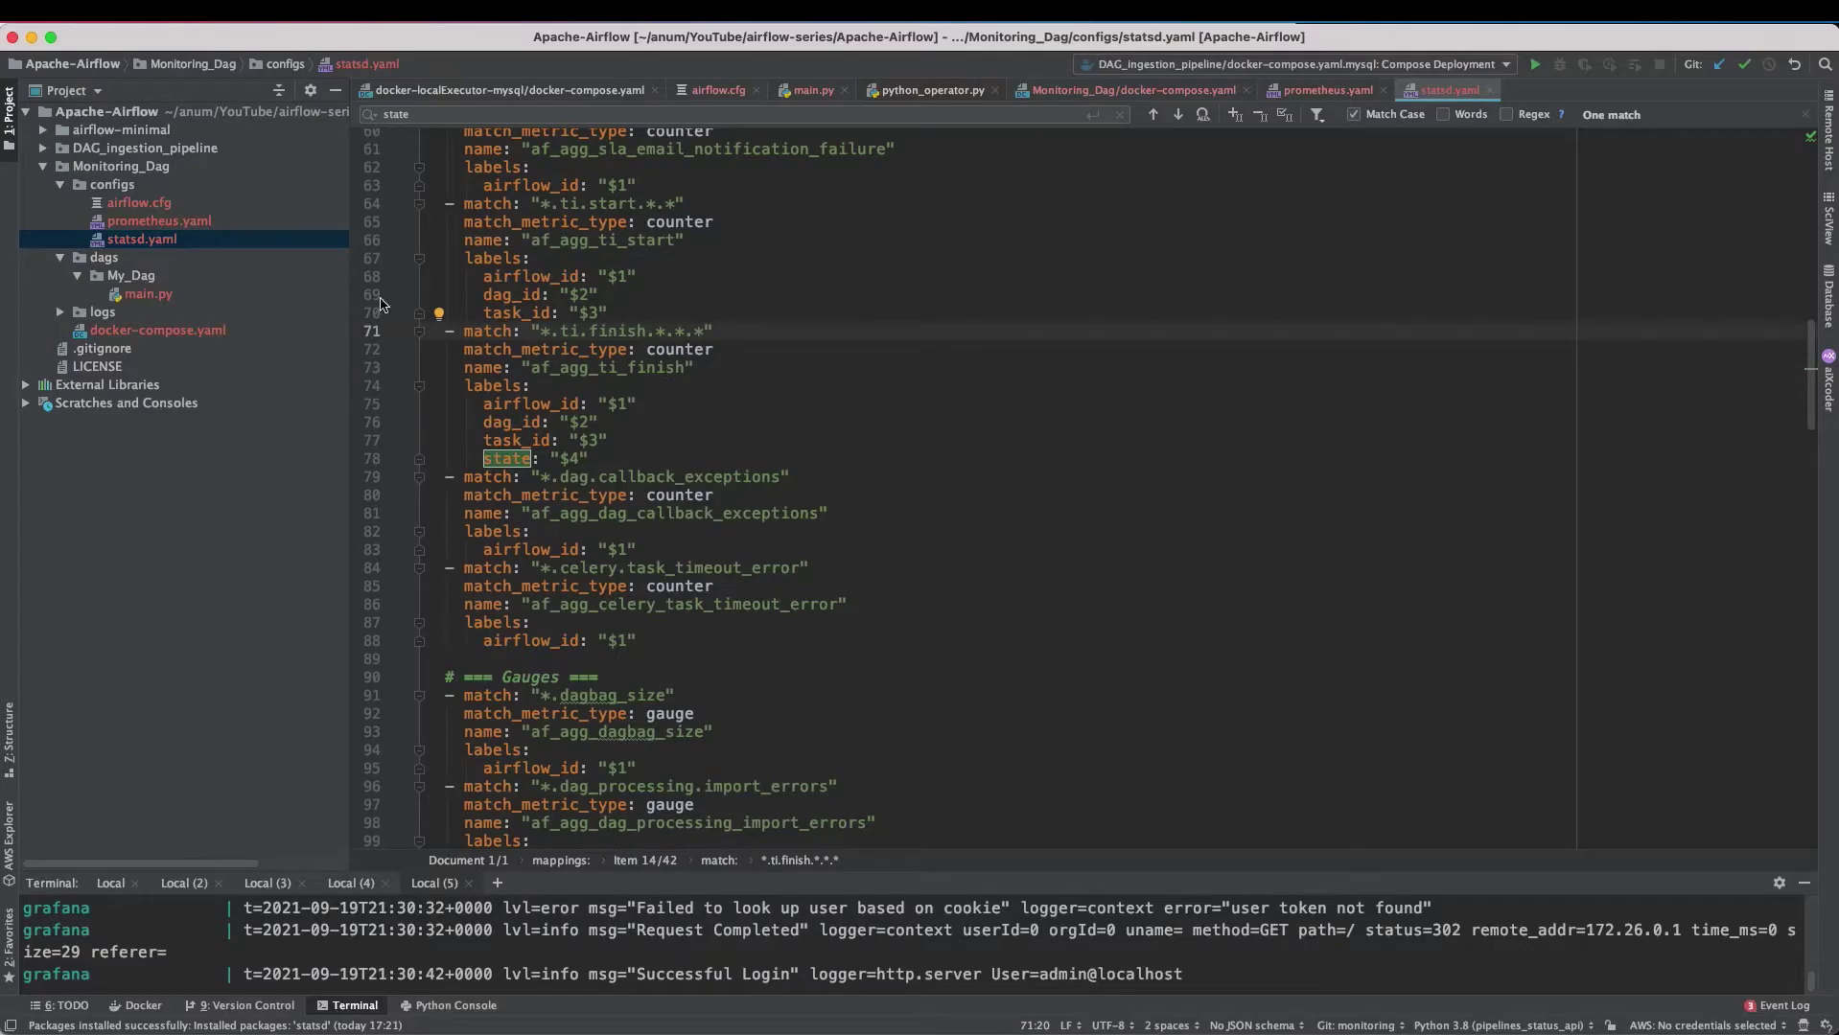
double_click(149, 294)
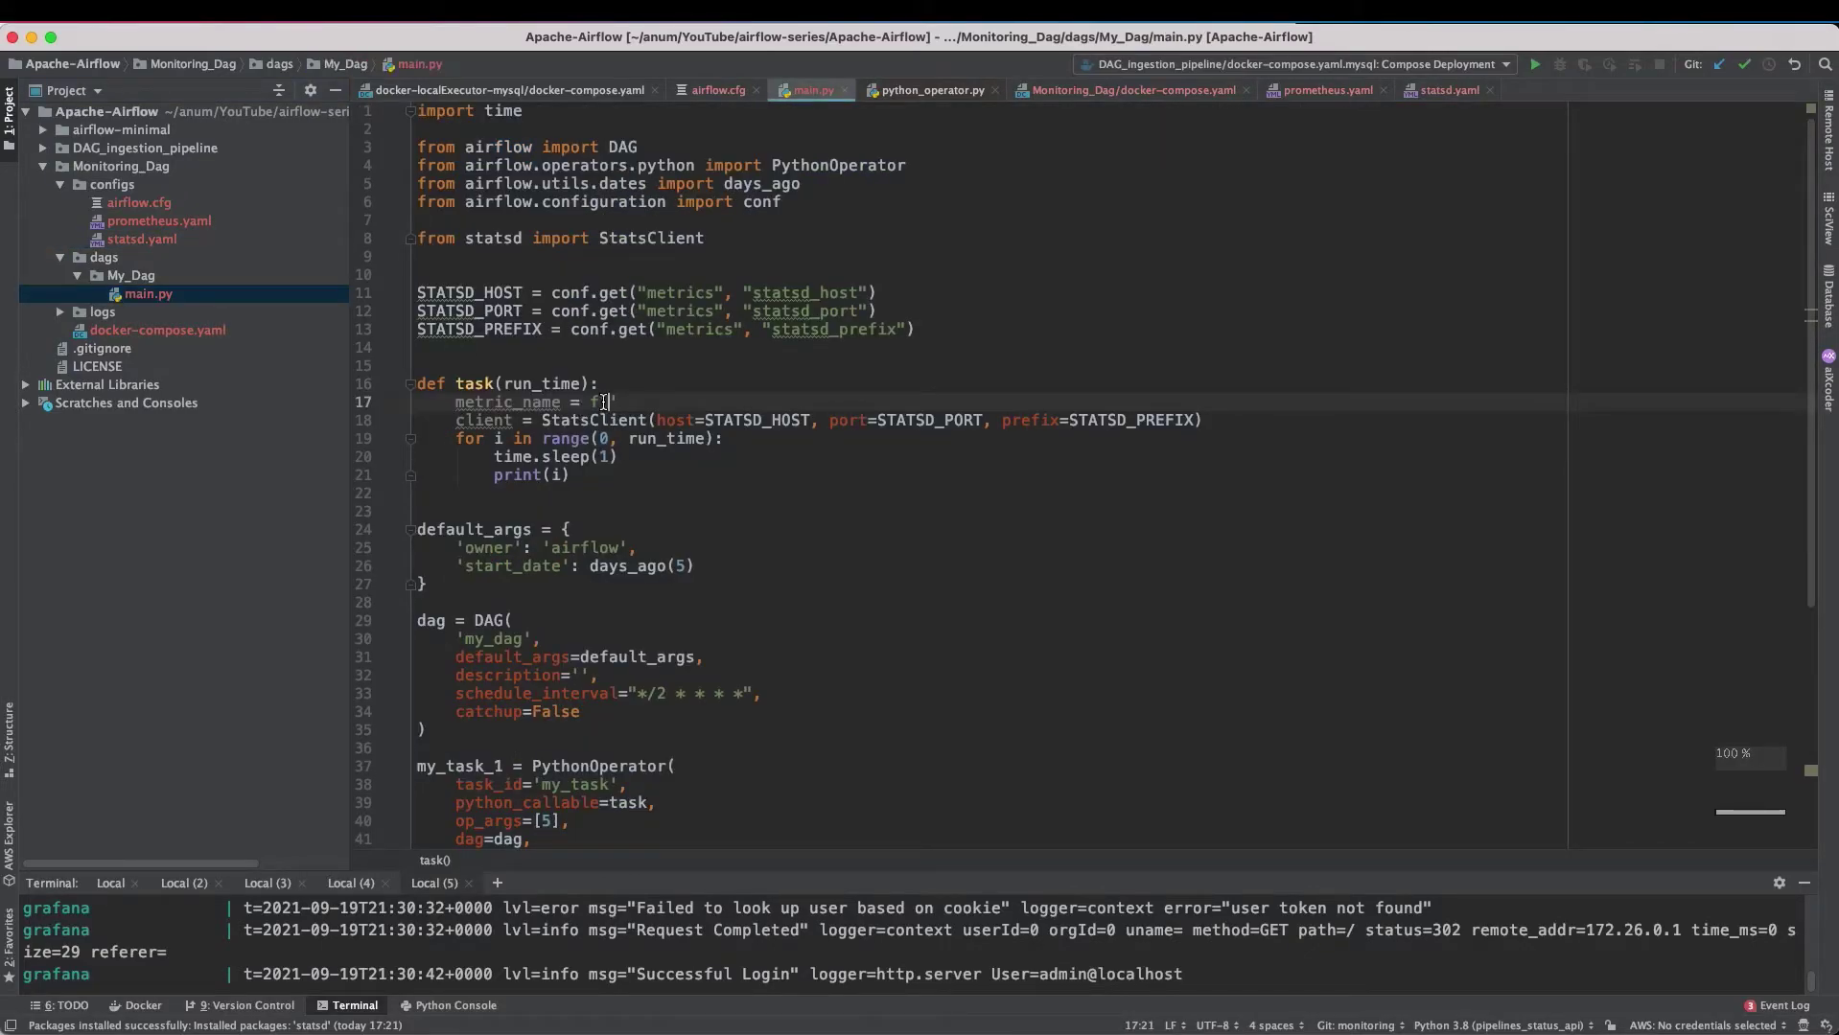
text(dag.{dag_id})
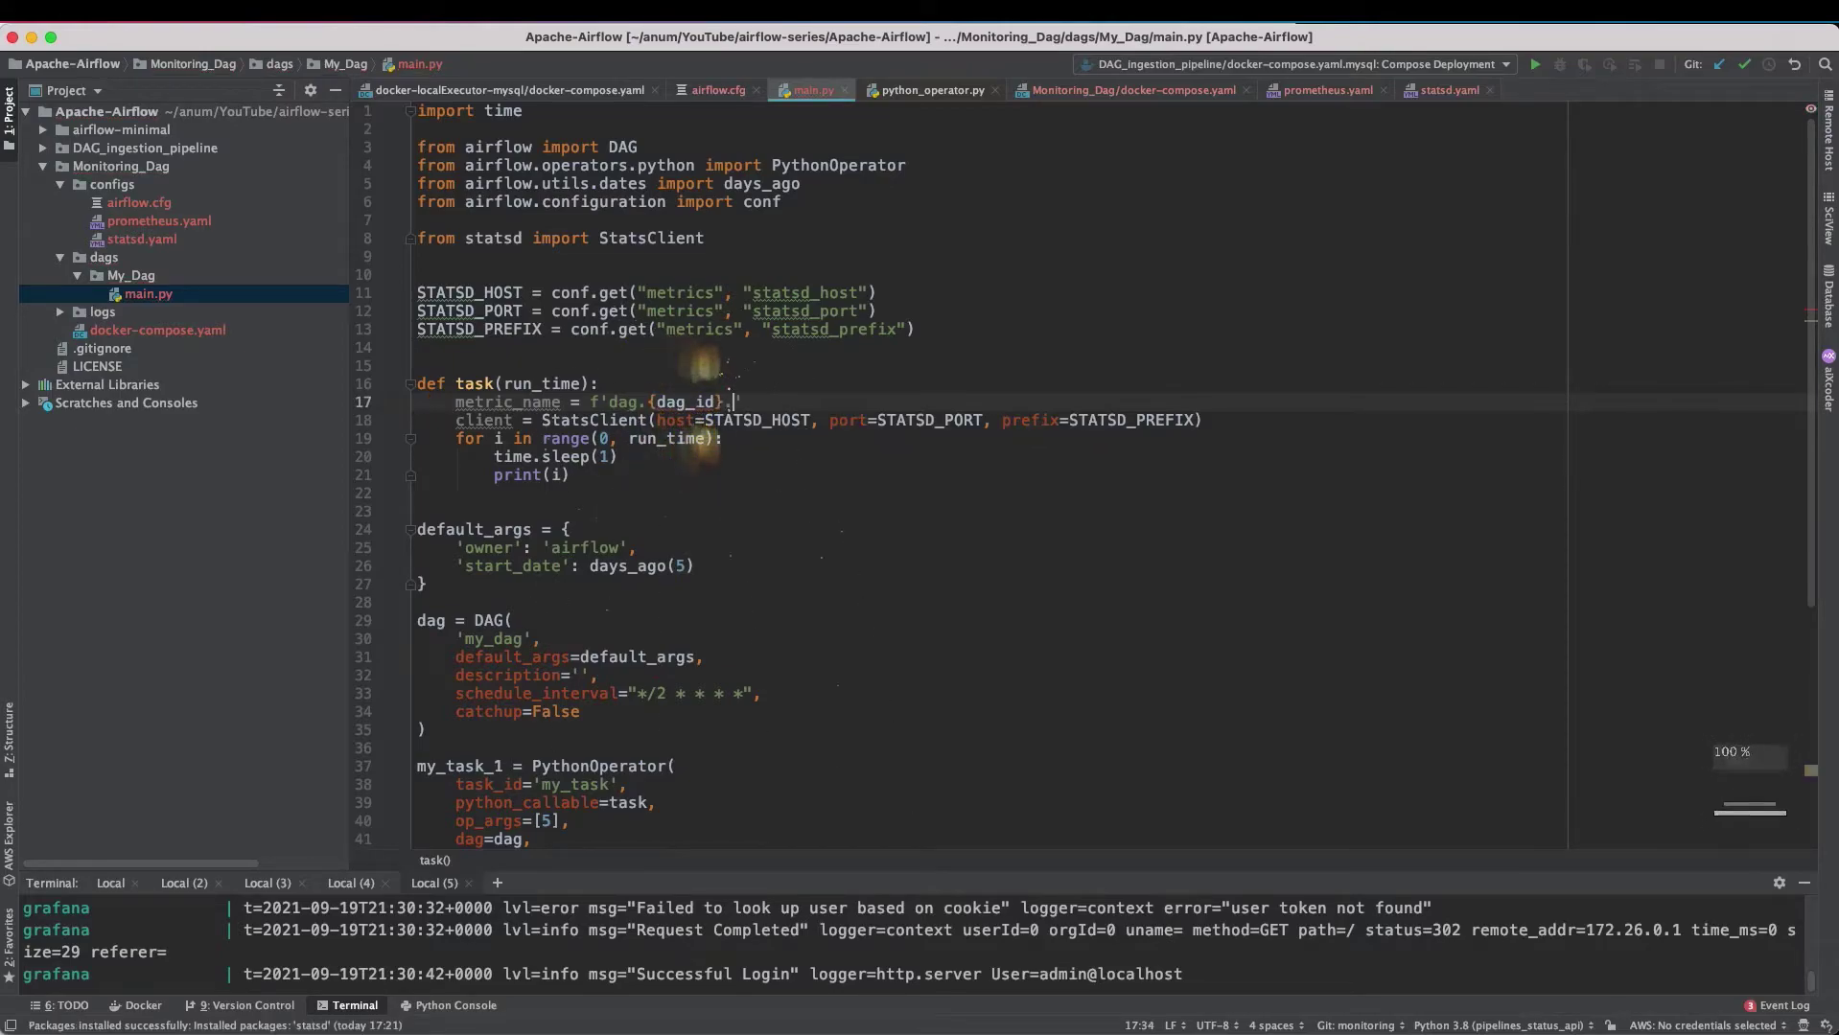
text(.{task_id})
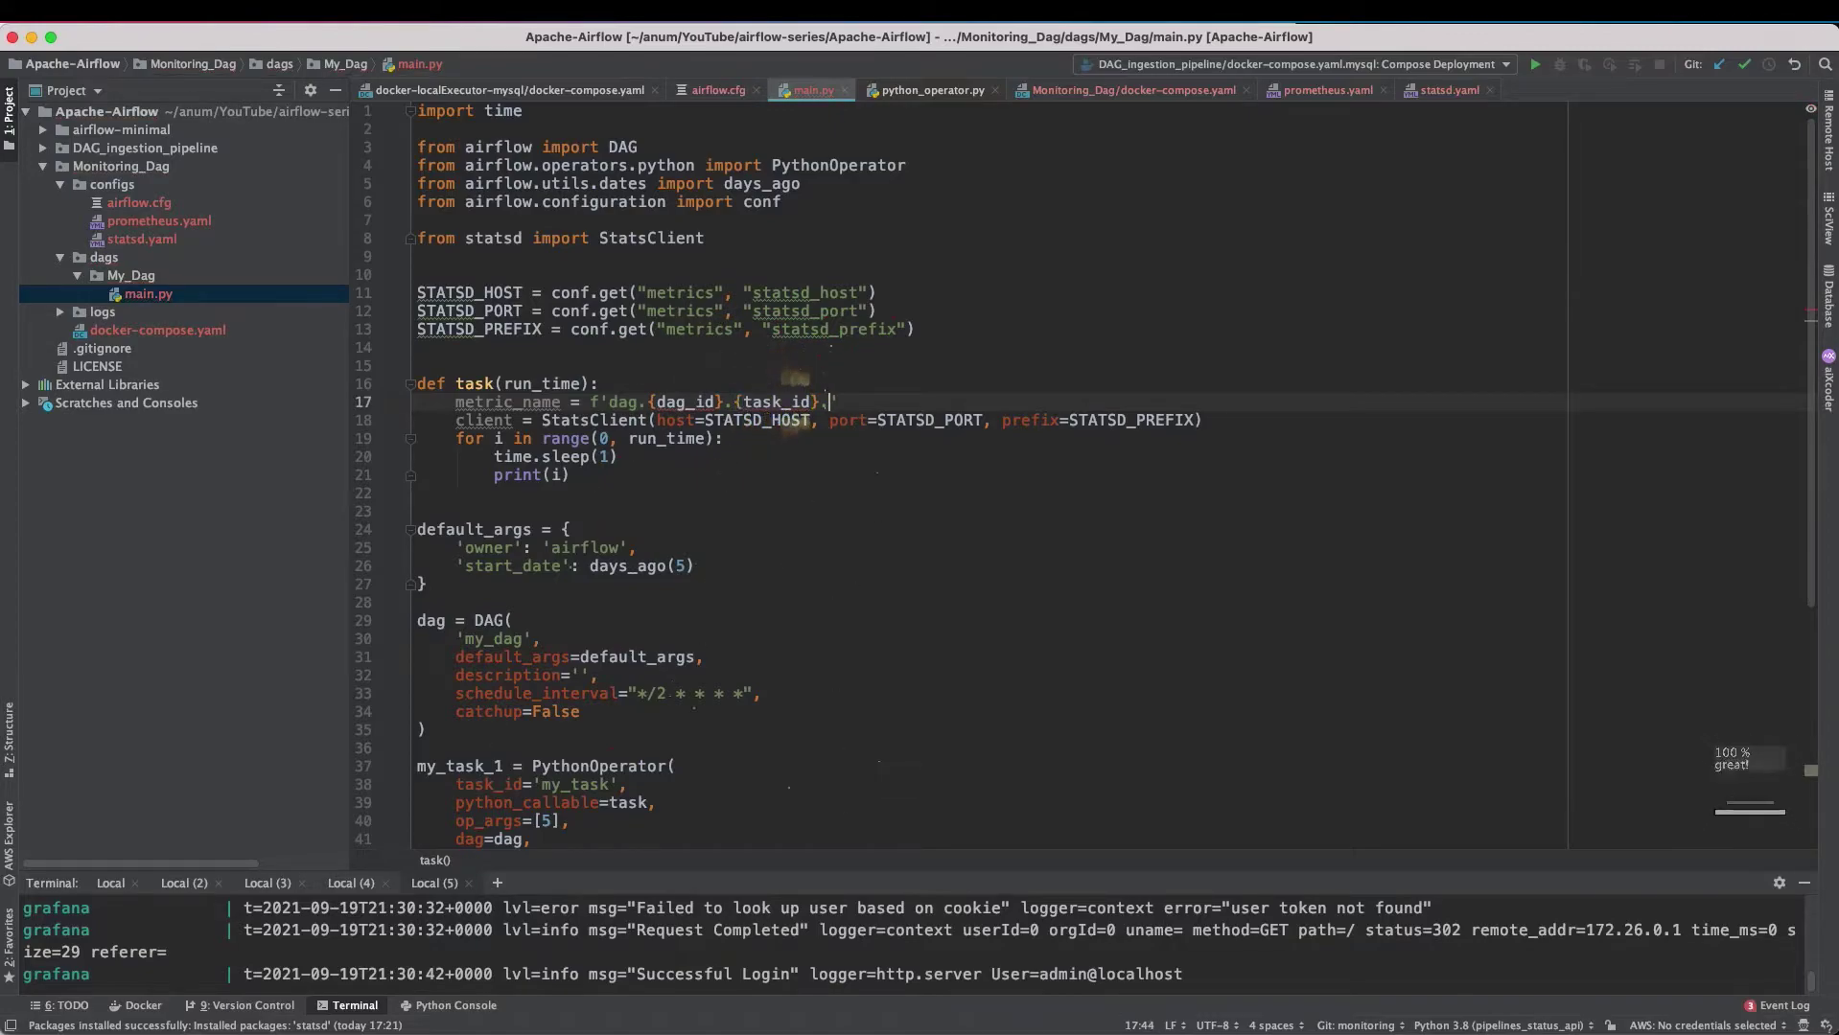
text(.)
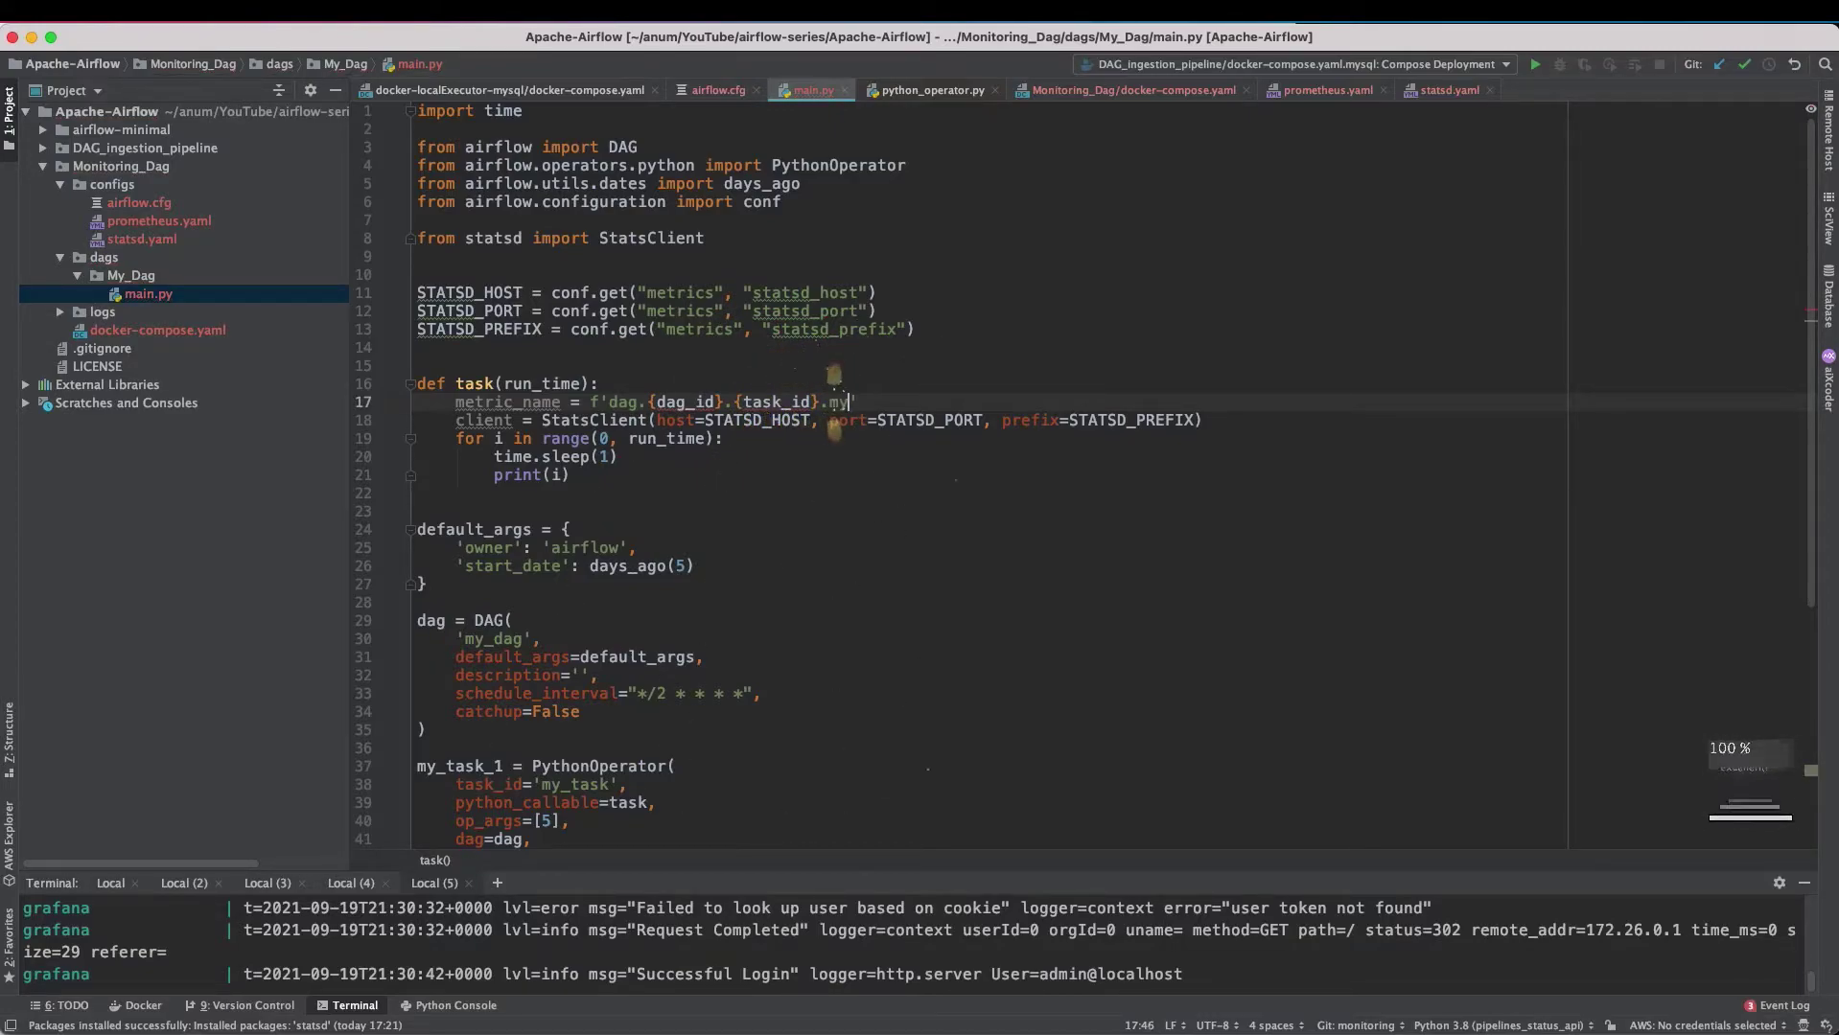
text(my_coun)
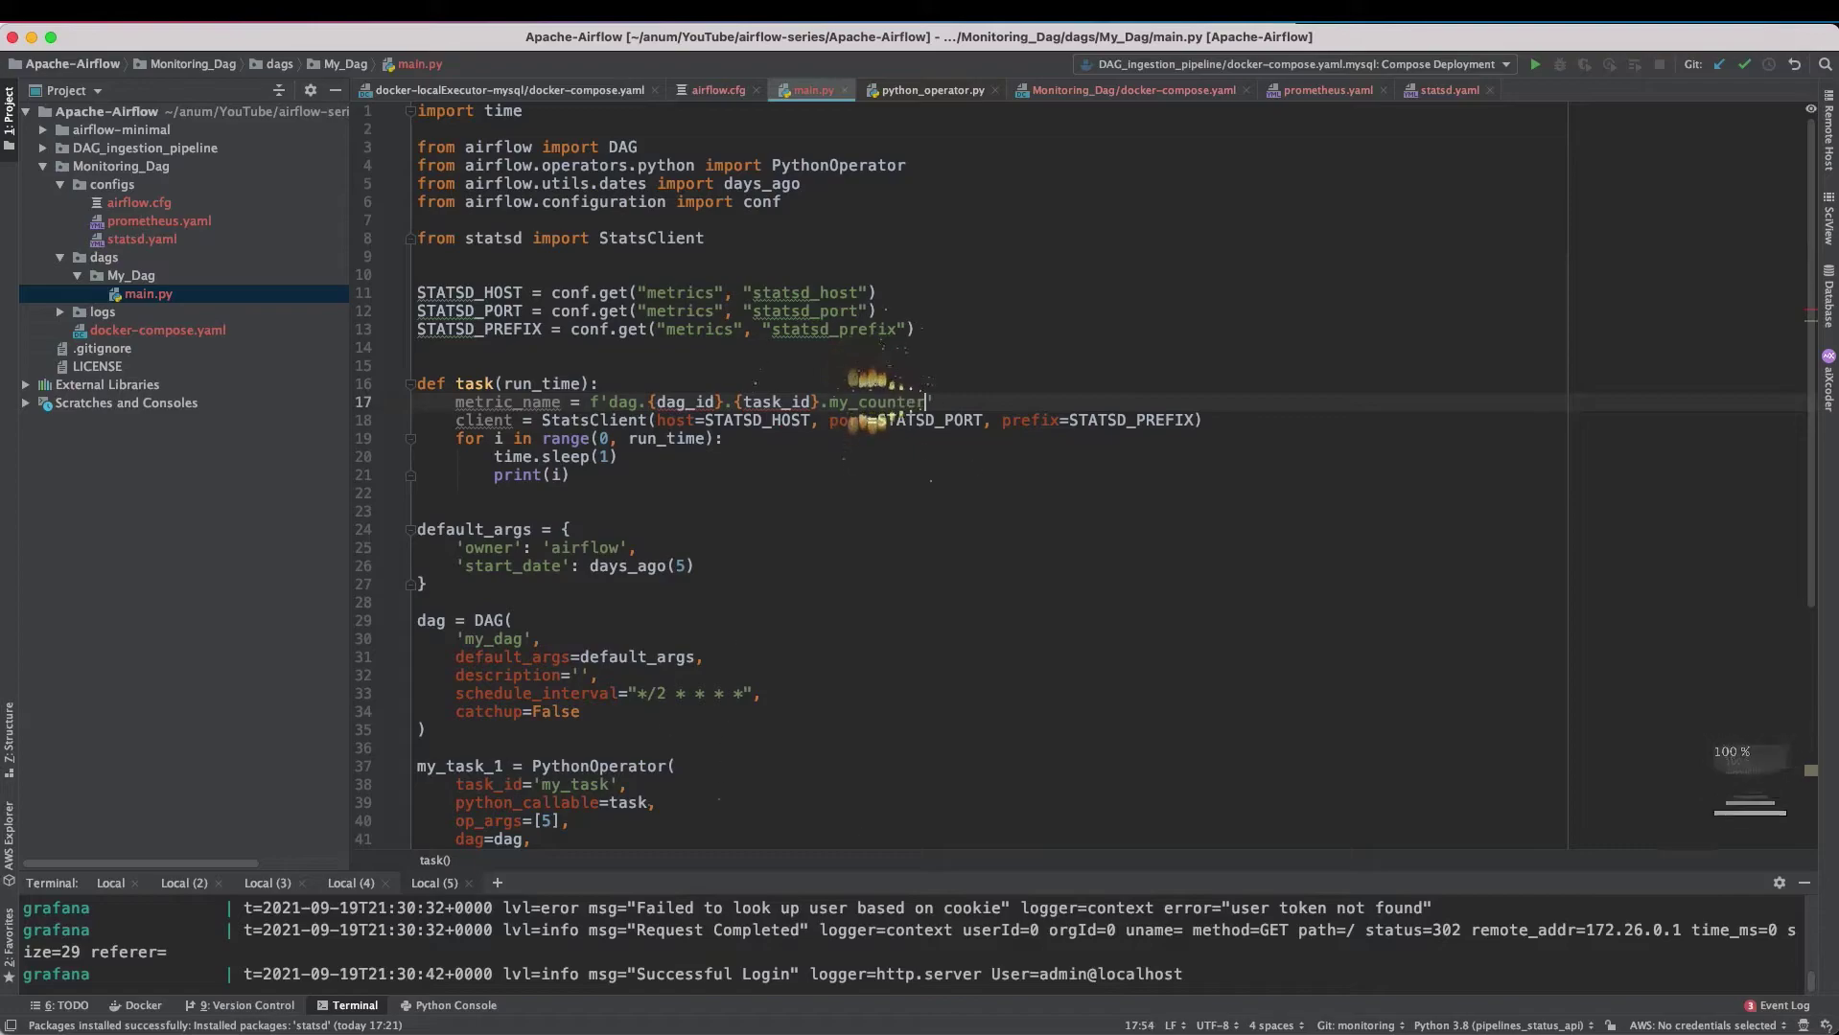
text(ter)
key(Down)
key(Down)
key(Down)
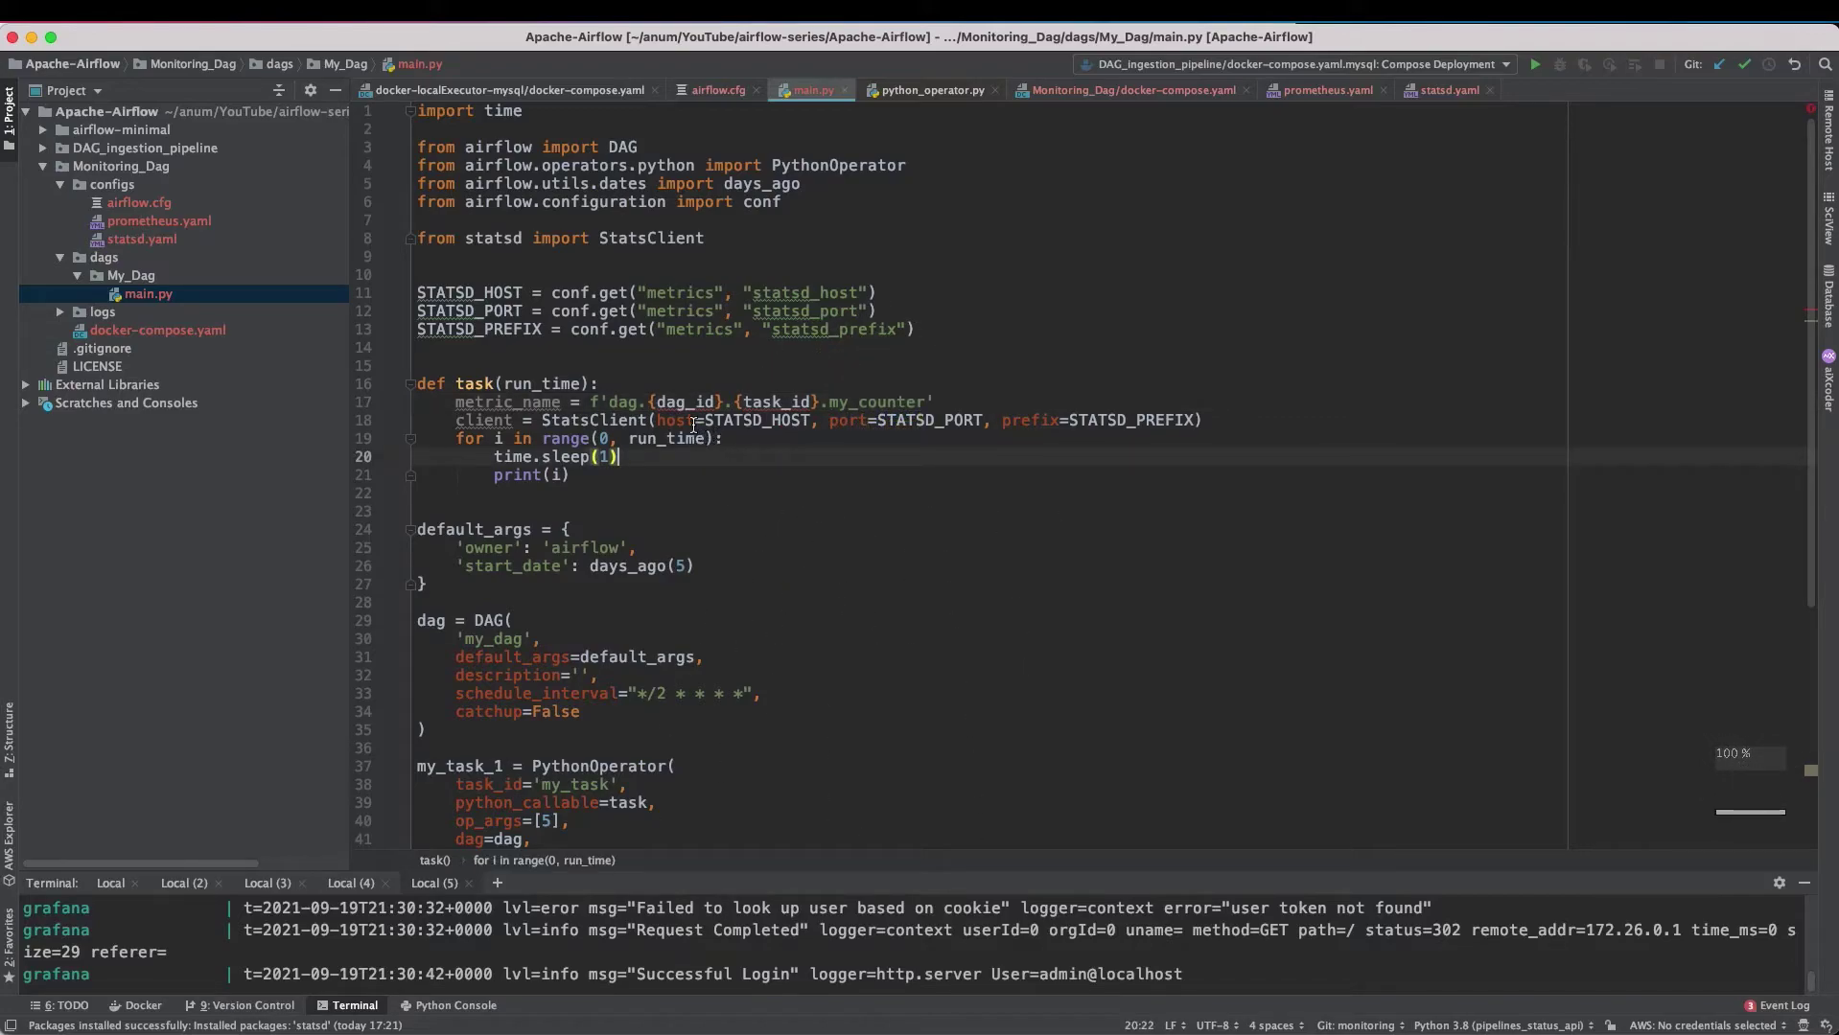
click(784, 404)
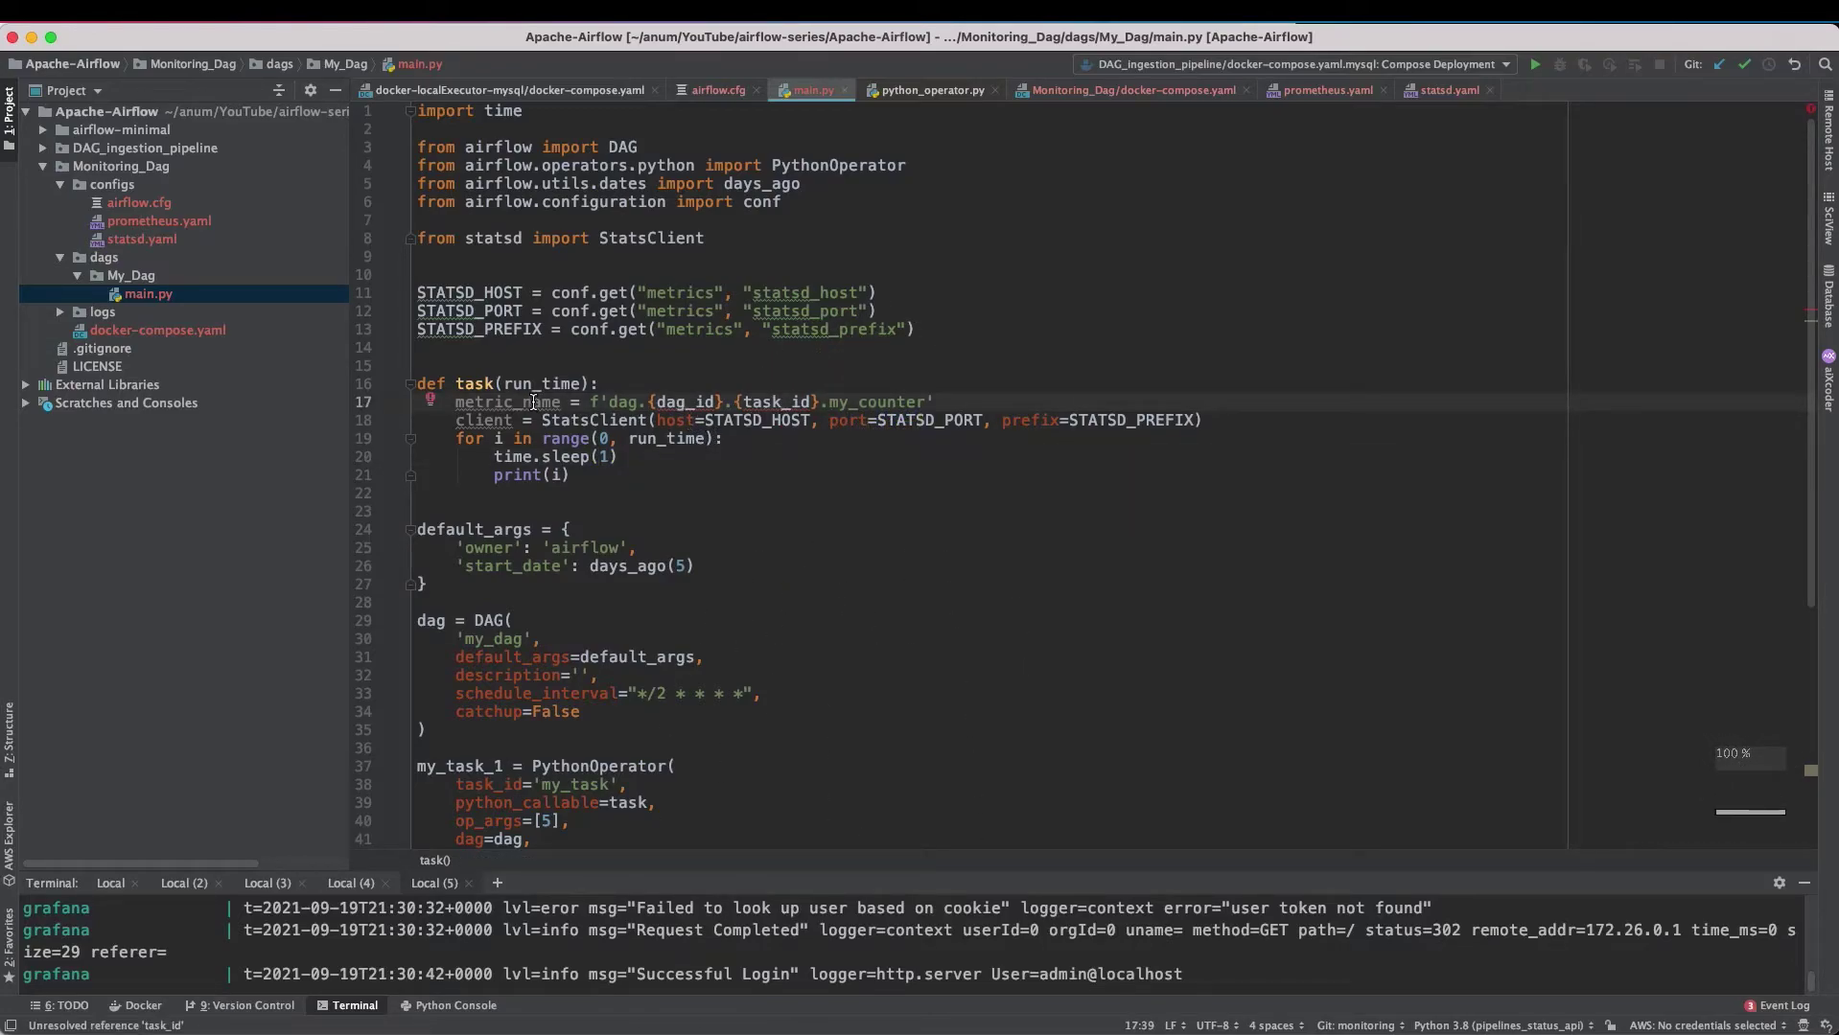
click(662, 457)
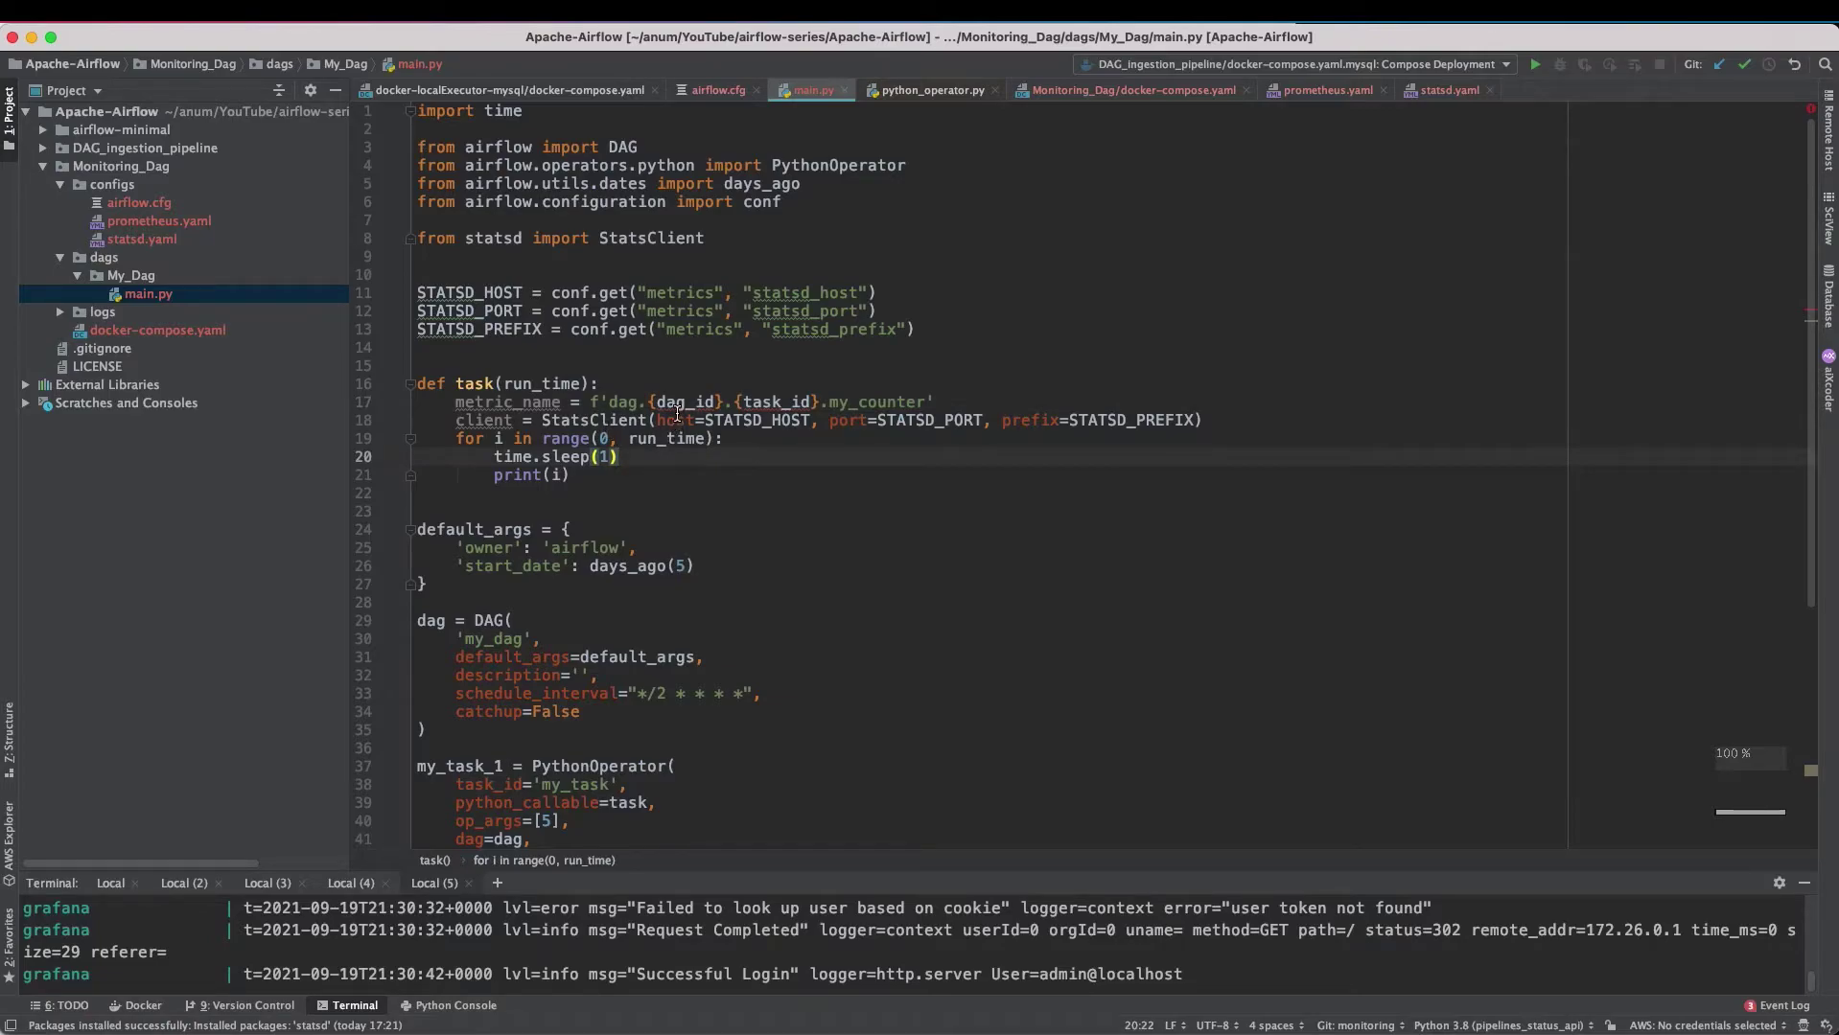
scroll(754, 506, down, 7)
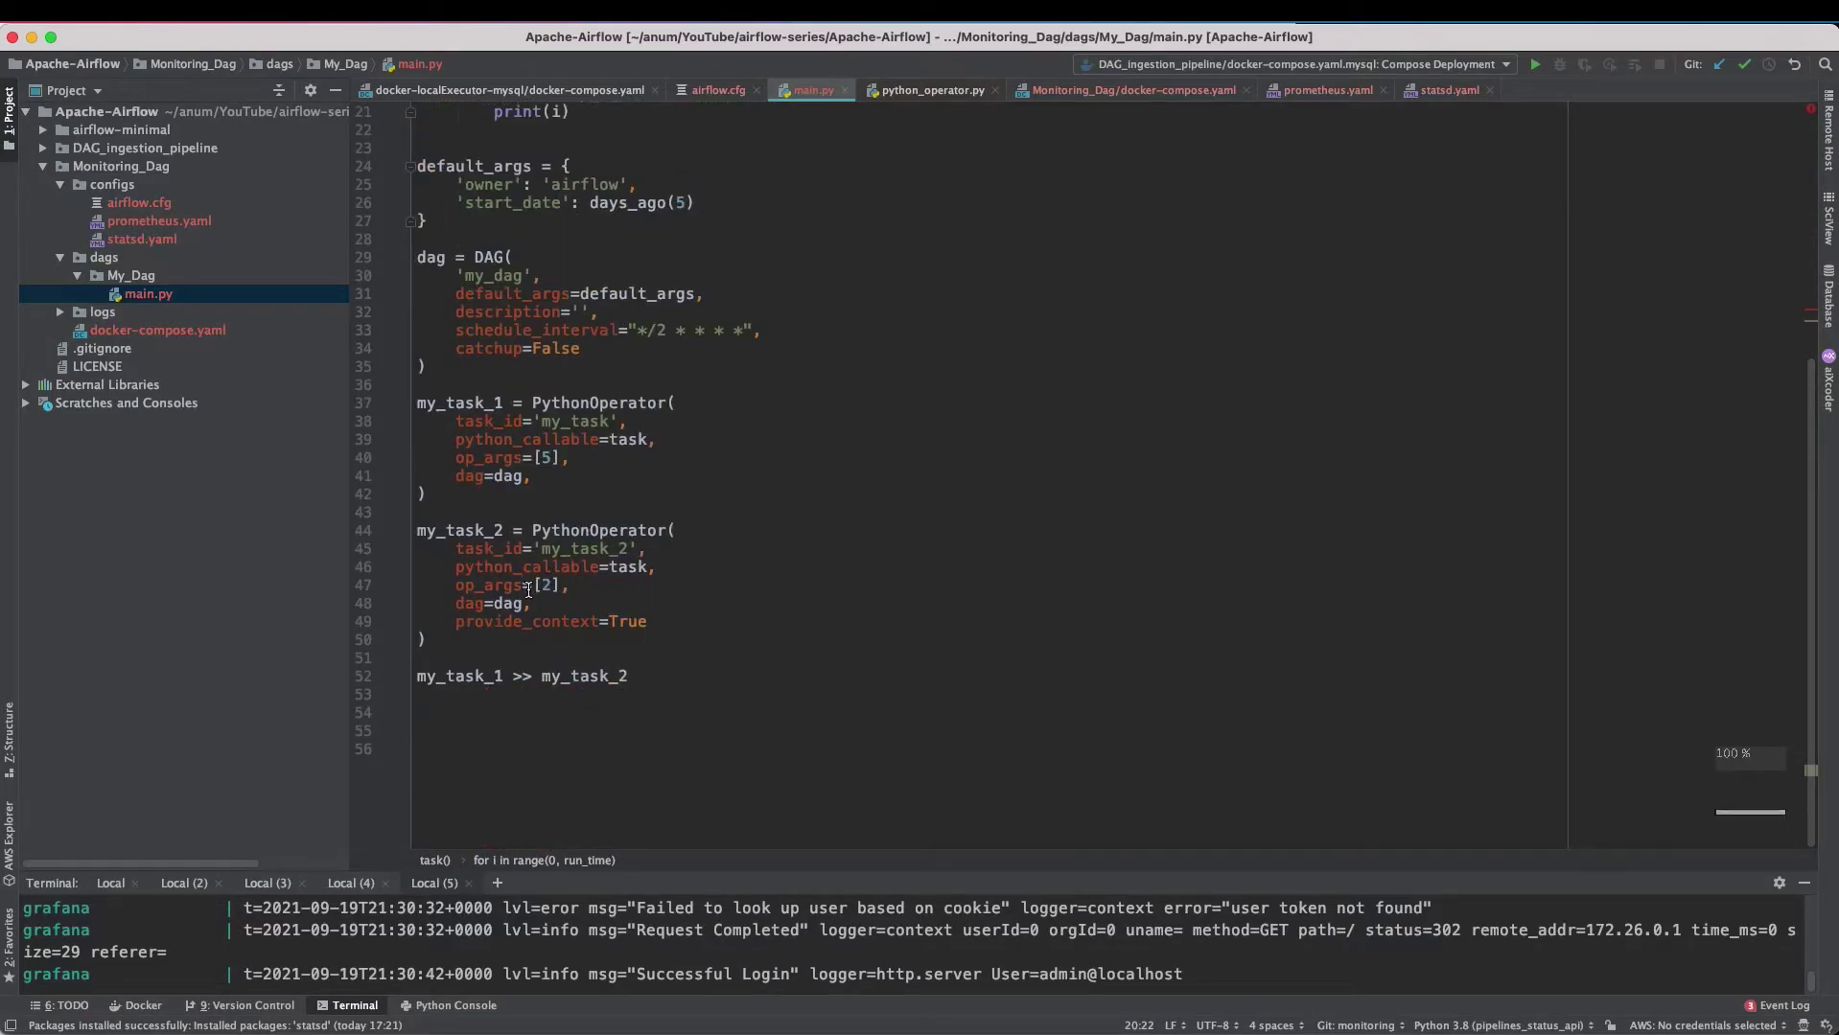
- Copy provide_context=True from my_task_2 into my_task_1 after dag=dag, properly indented
drag(662, 623, 455, 623)
key(super+c)
click(551, 473)
key(Return)
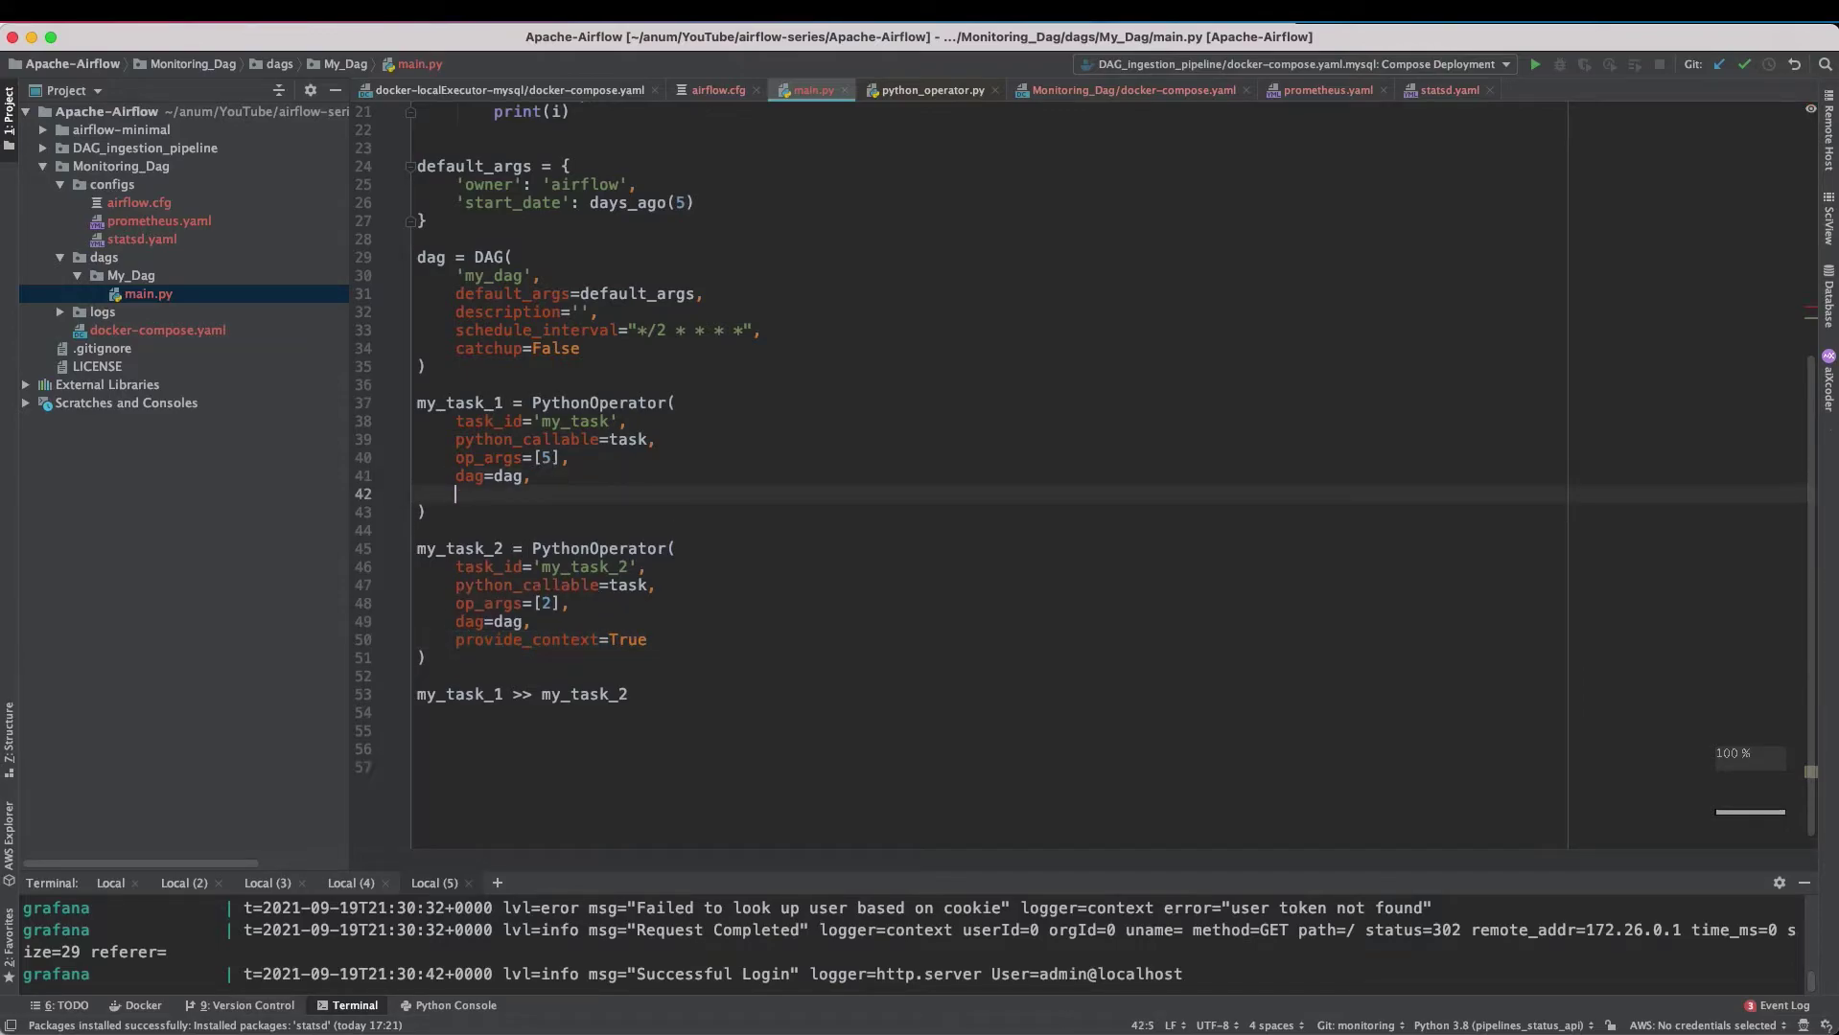
key(super+v)
key(shift+Tab)
click(418, 494)
key(Tab)
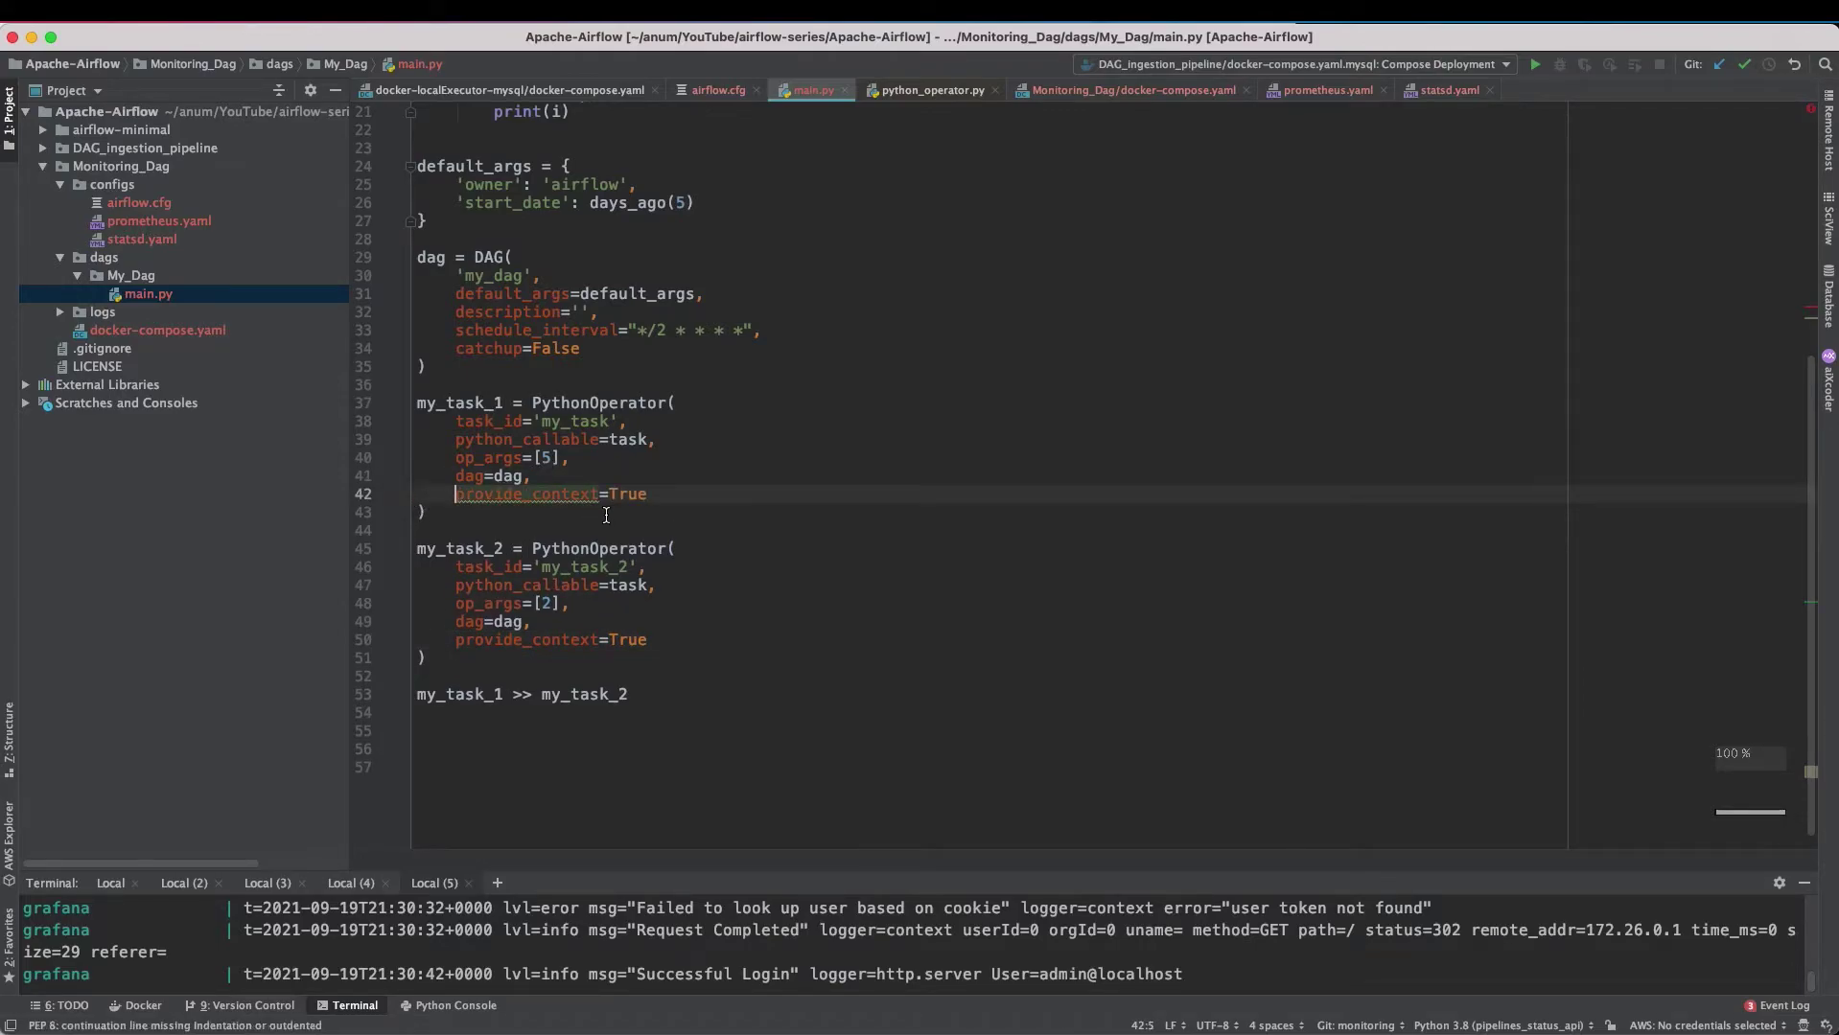
- Make task() take **context and use context['dag'].dag_id and context['task'].task_id
scroll(648, 363, up, 6)
click(648, 363)
double_click(648, 363)
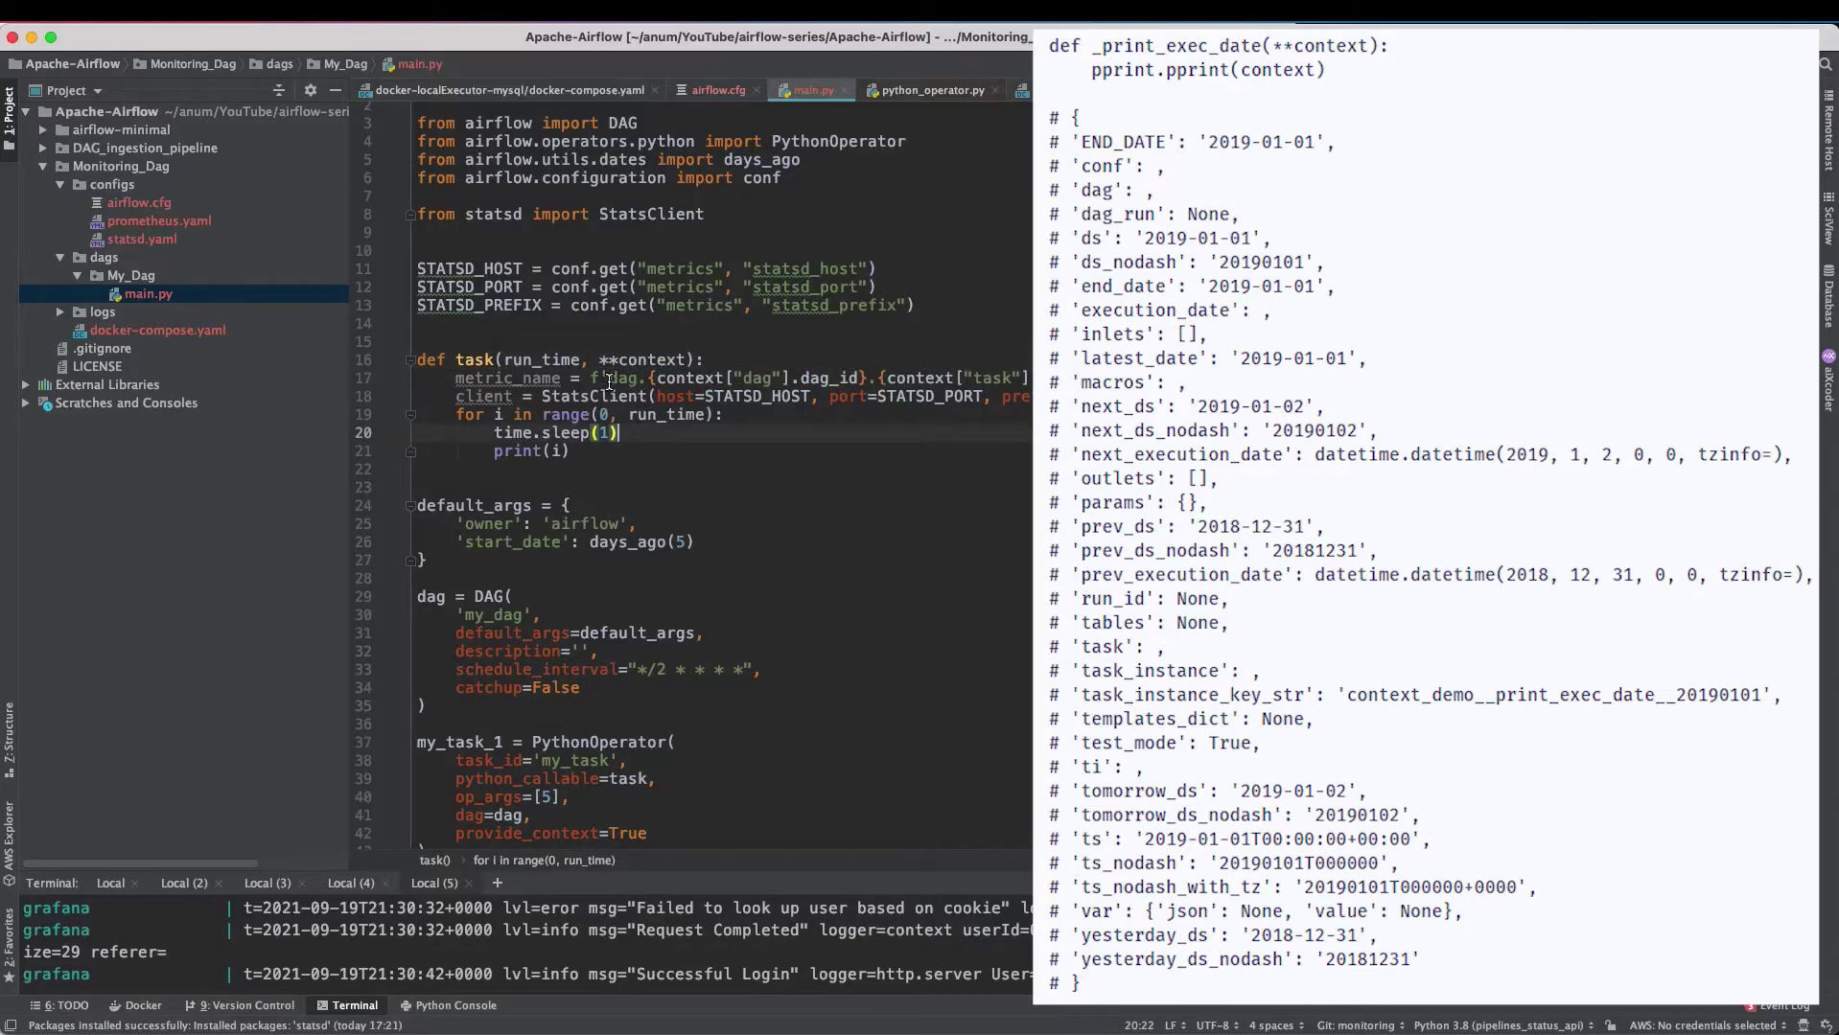
click(613, 381)
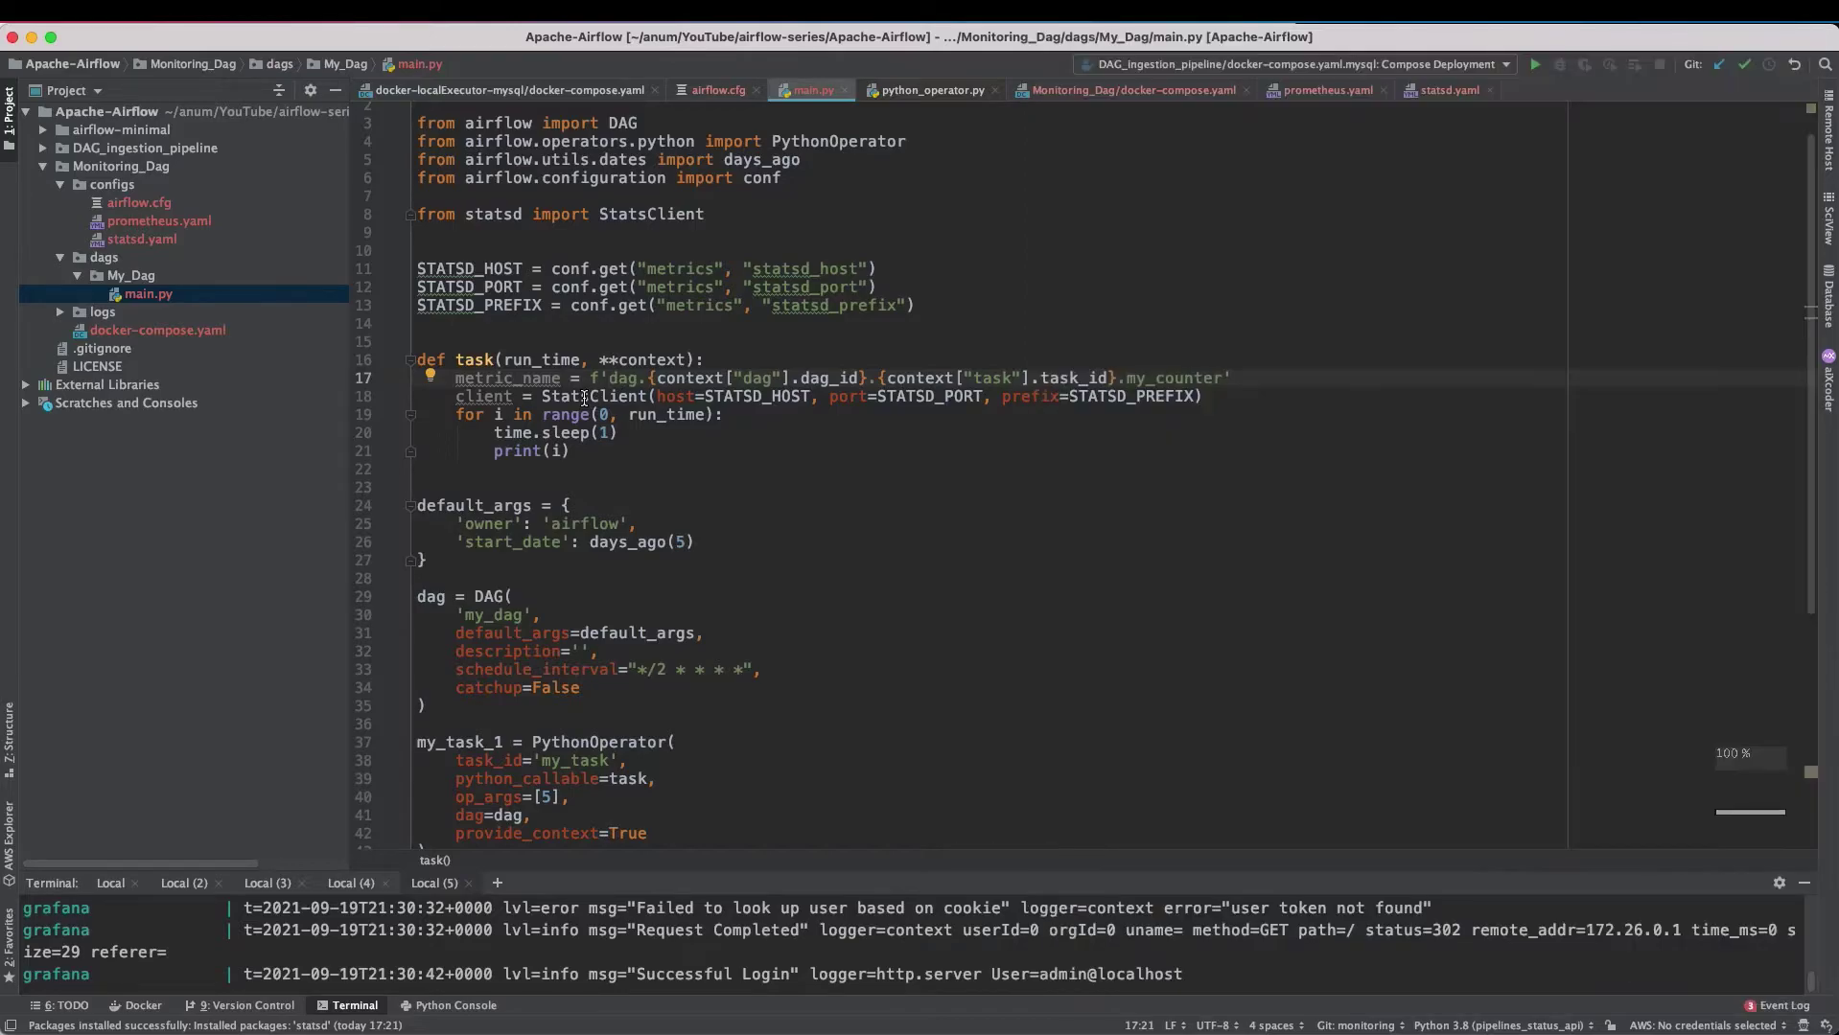
mouse_move(588, 405)
double_click(494, 396)
- Add client.incr(metric_name) after time.sleep(1) inside the loop
click(634, 436)
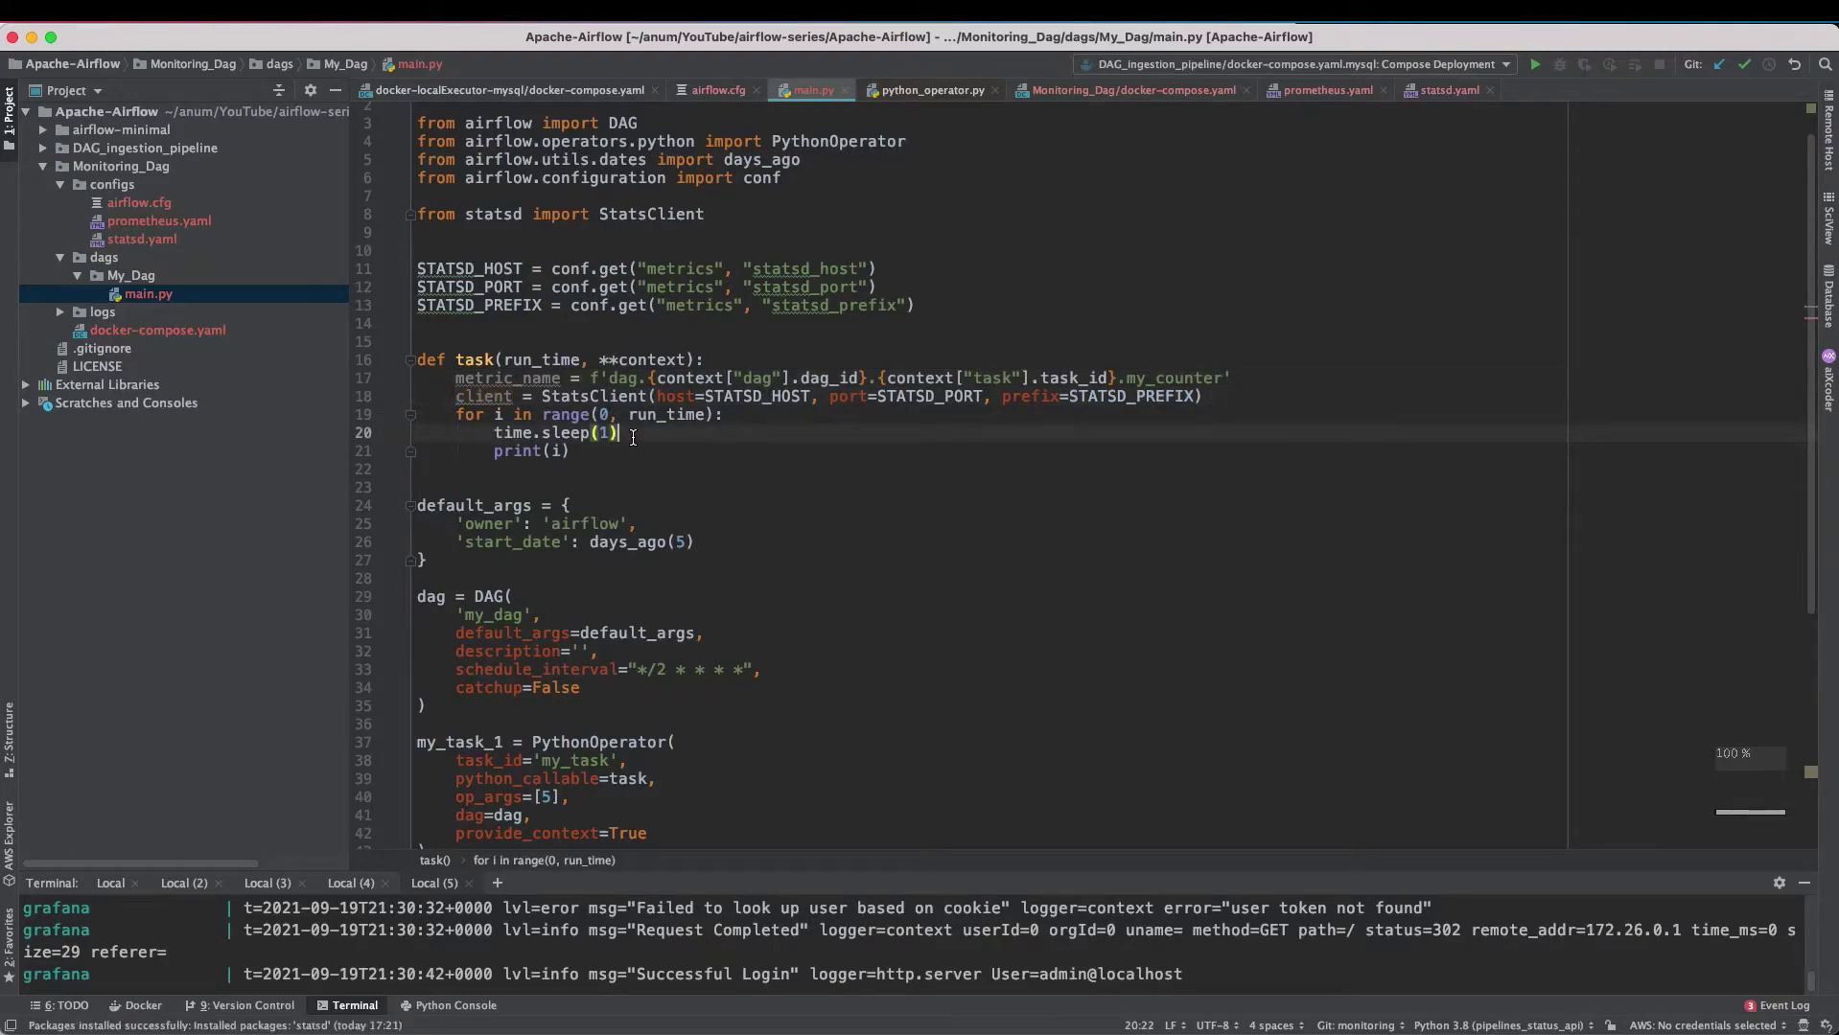
key(Return)
text(client)
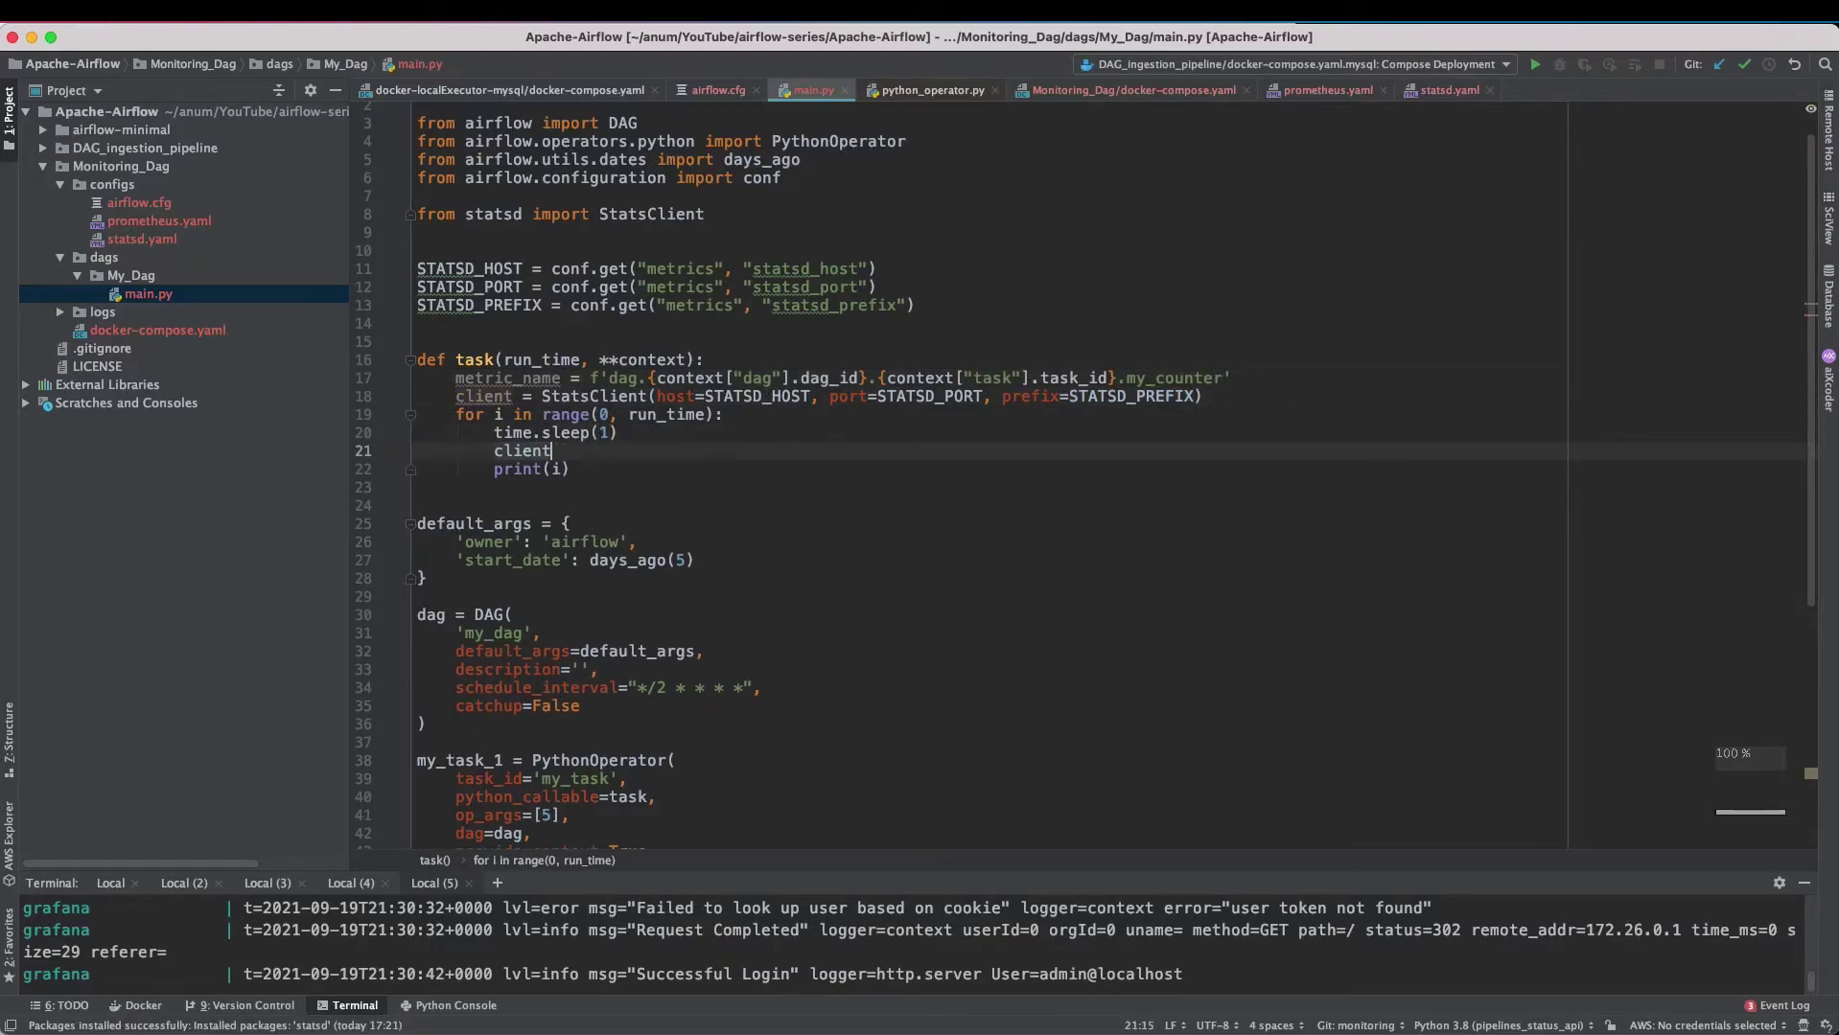
text(.incr()
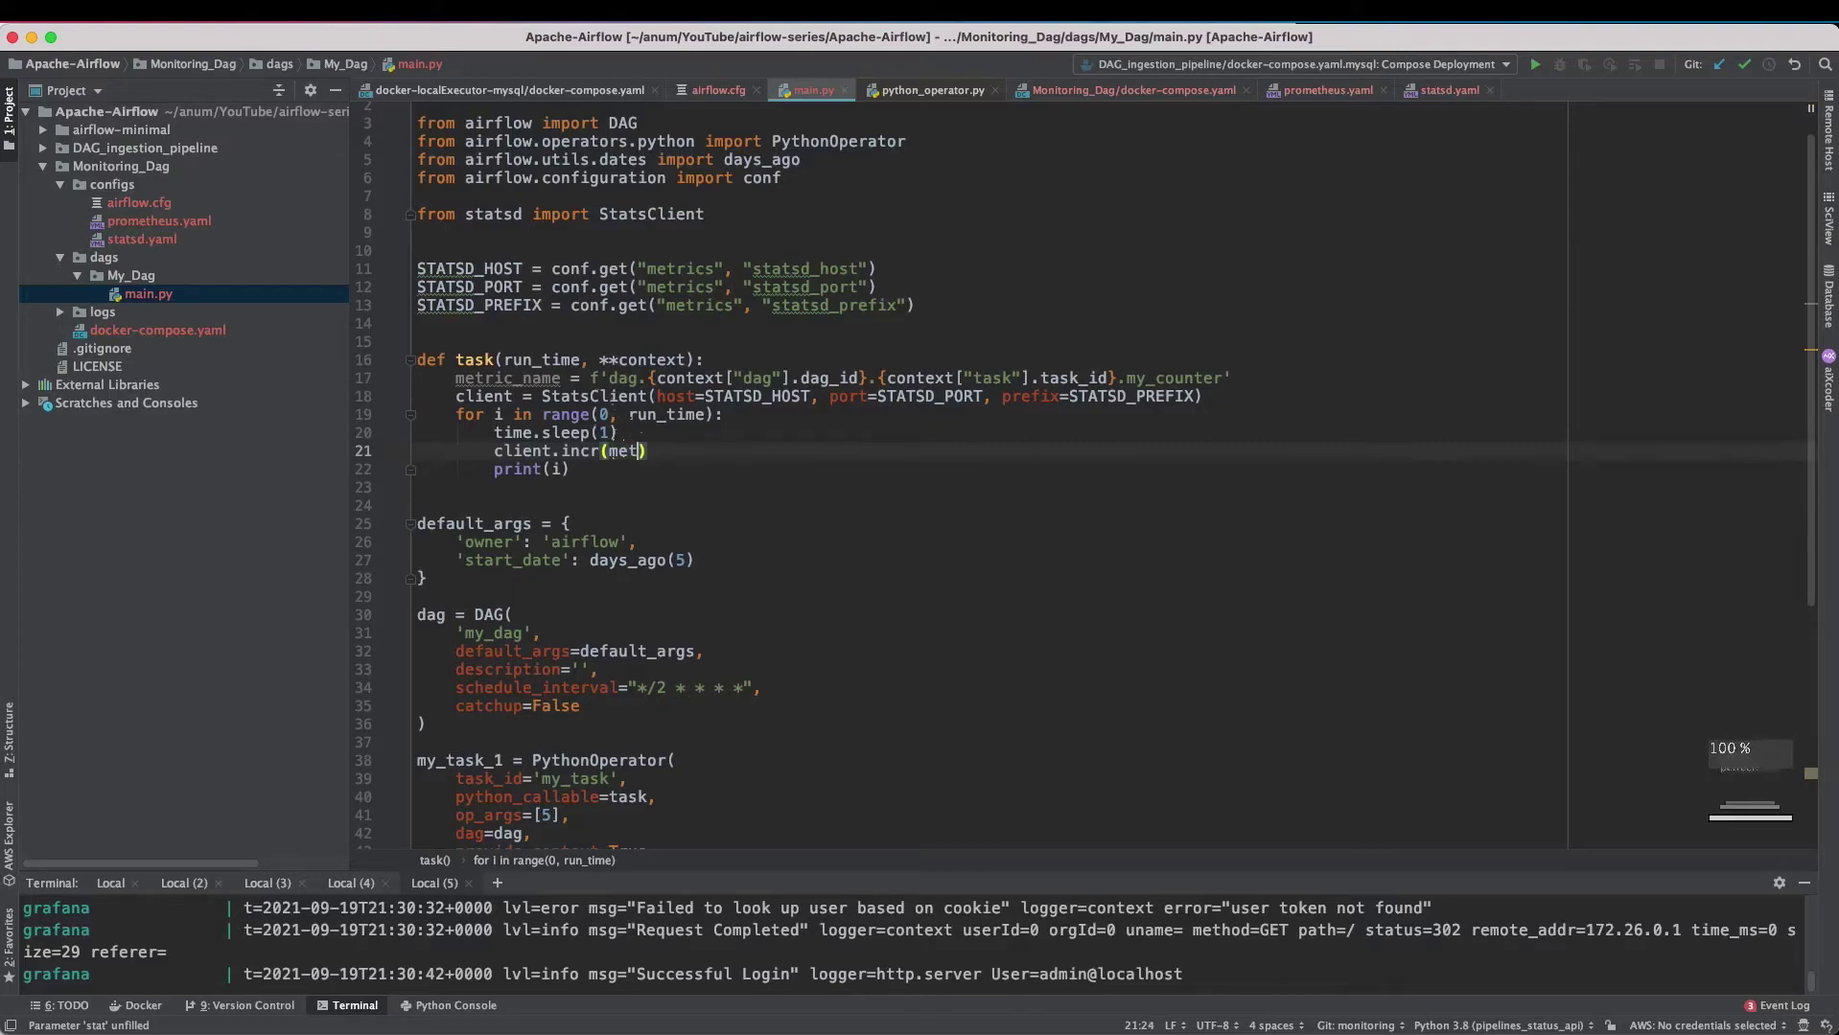
text(metric_name)
click(732, 454)
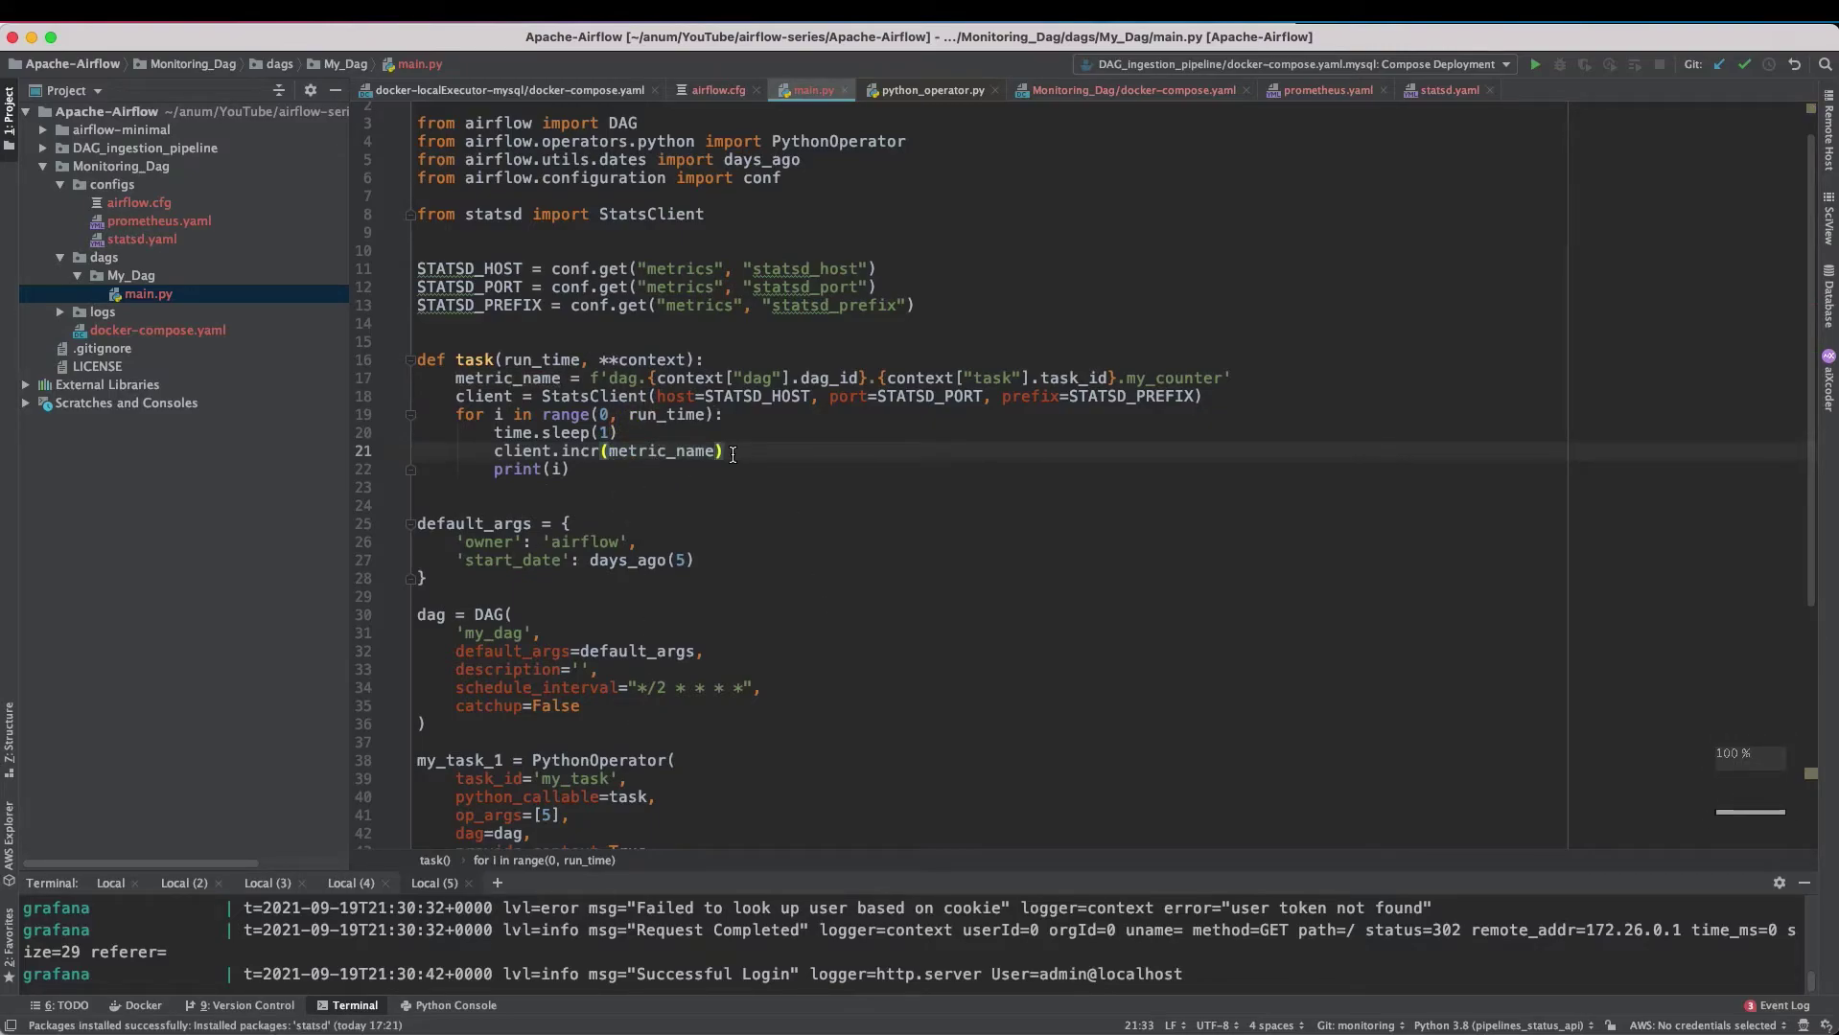
- Copy the last statsd.yaml mapping block as a template, checking the my_counter metric name in main.py
double_click(153, 242)
scroll(641, 699, down, 15)
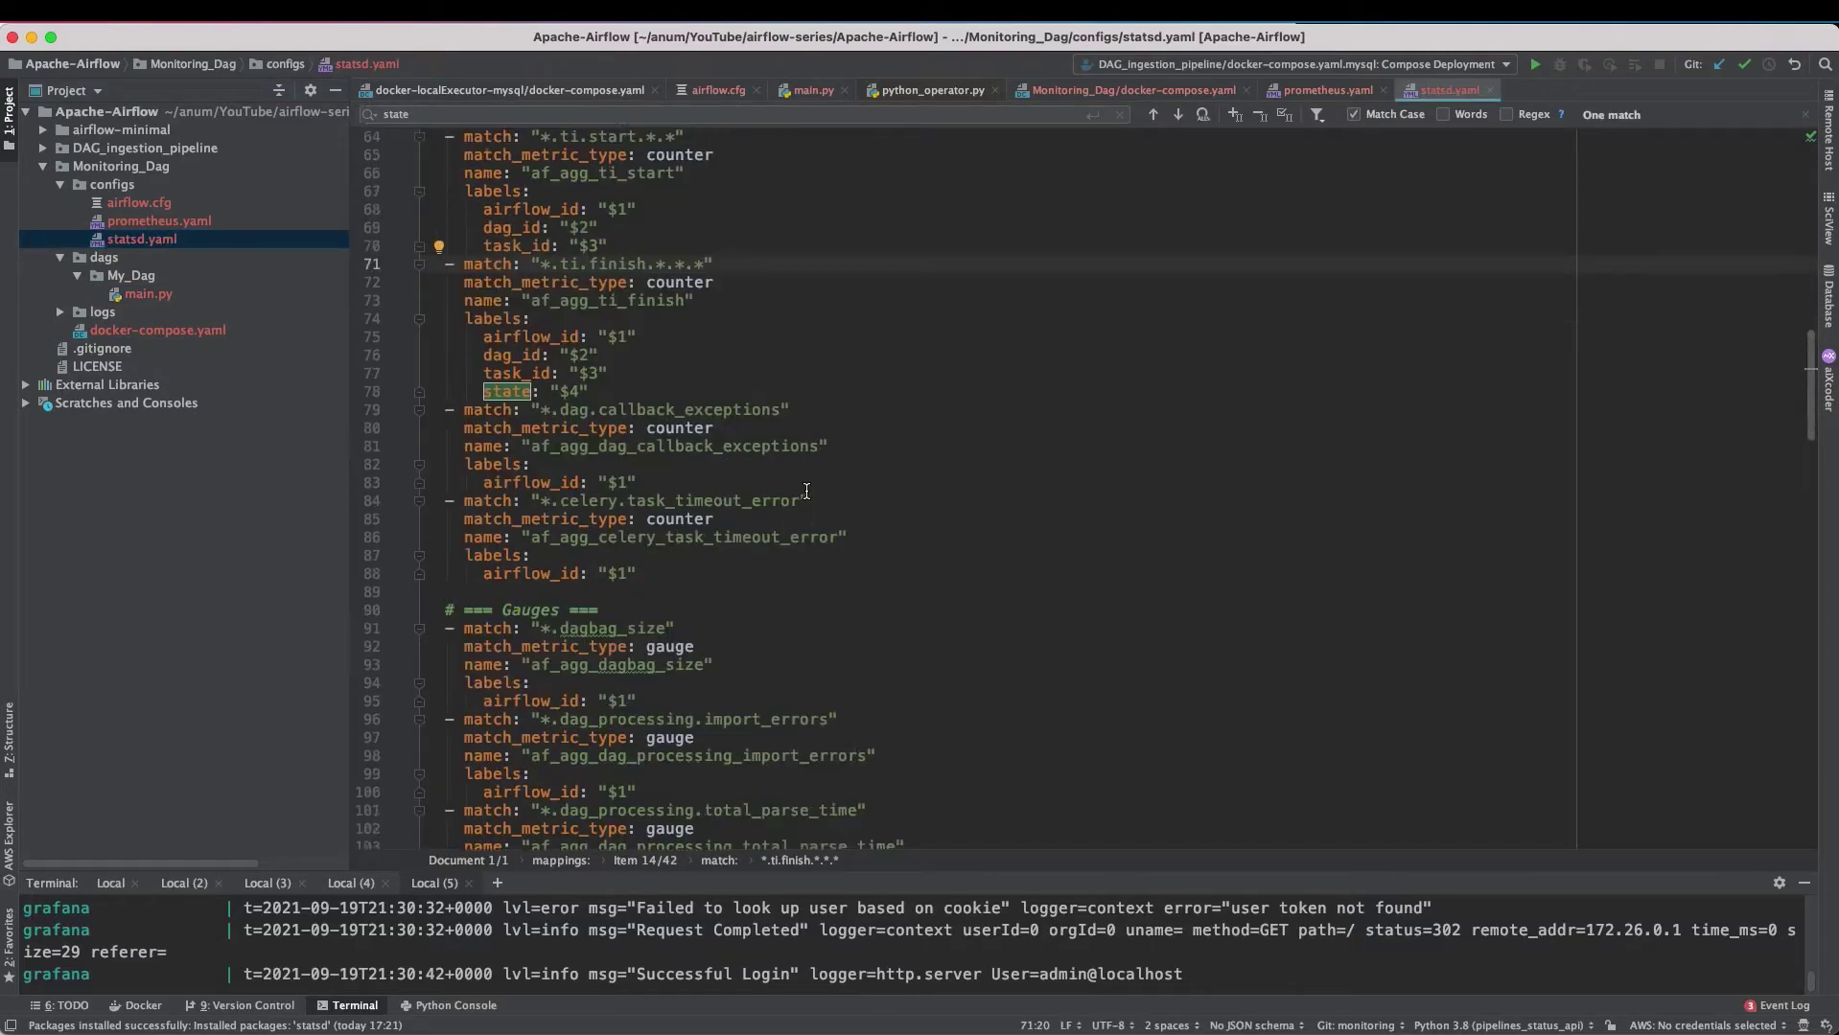
click(630, 729)
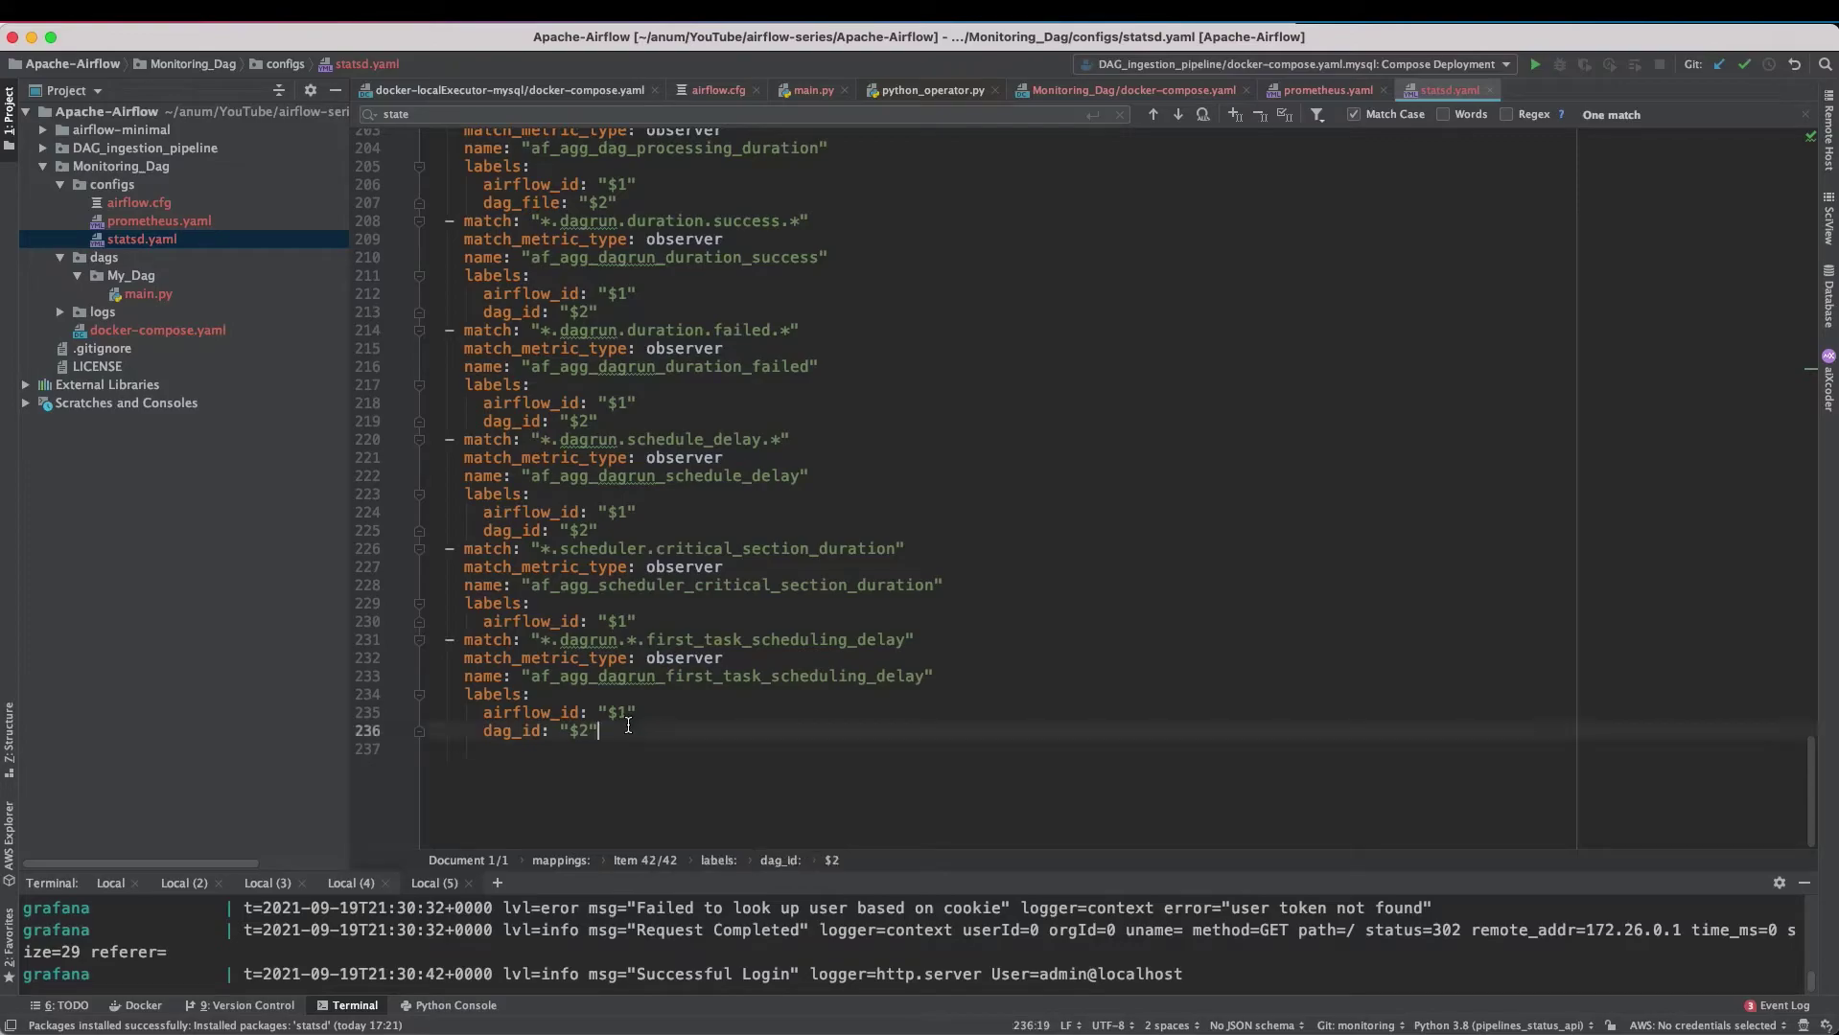
key(Return)
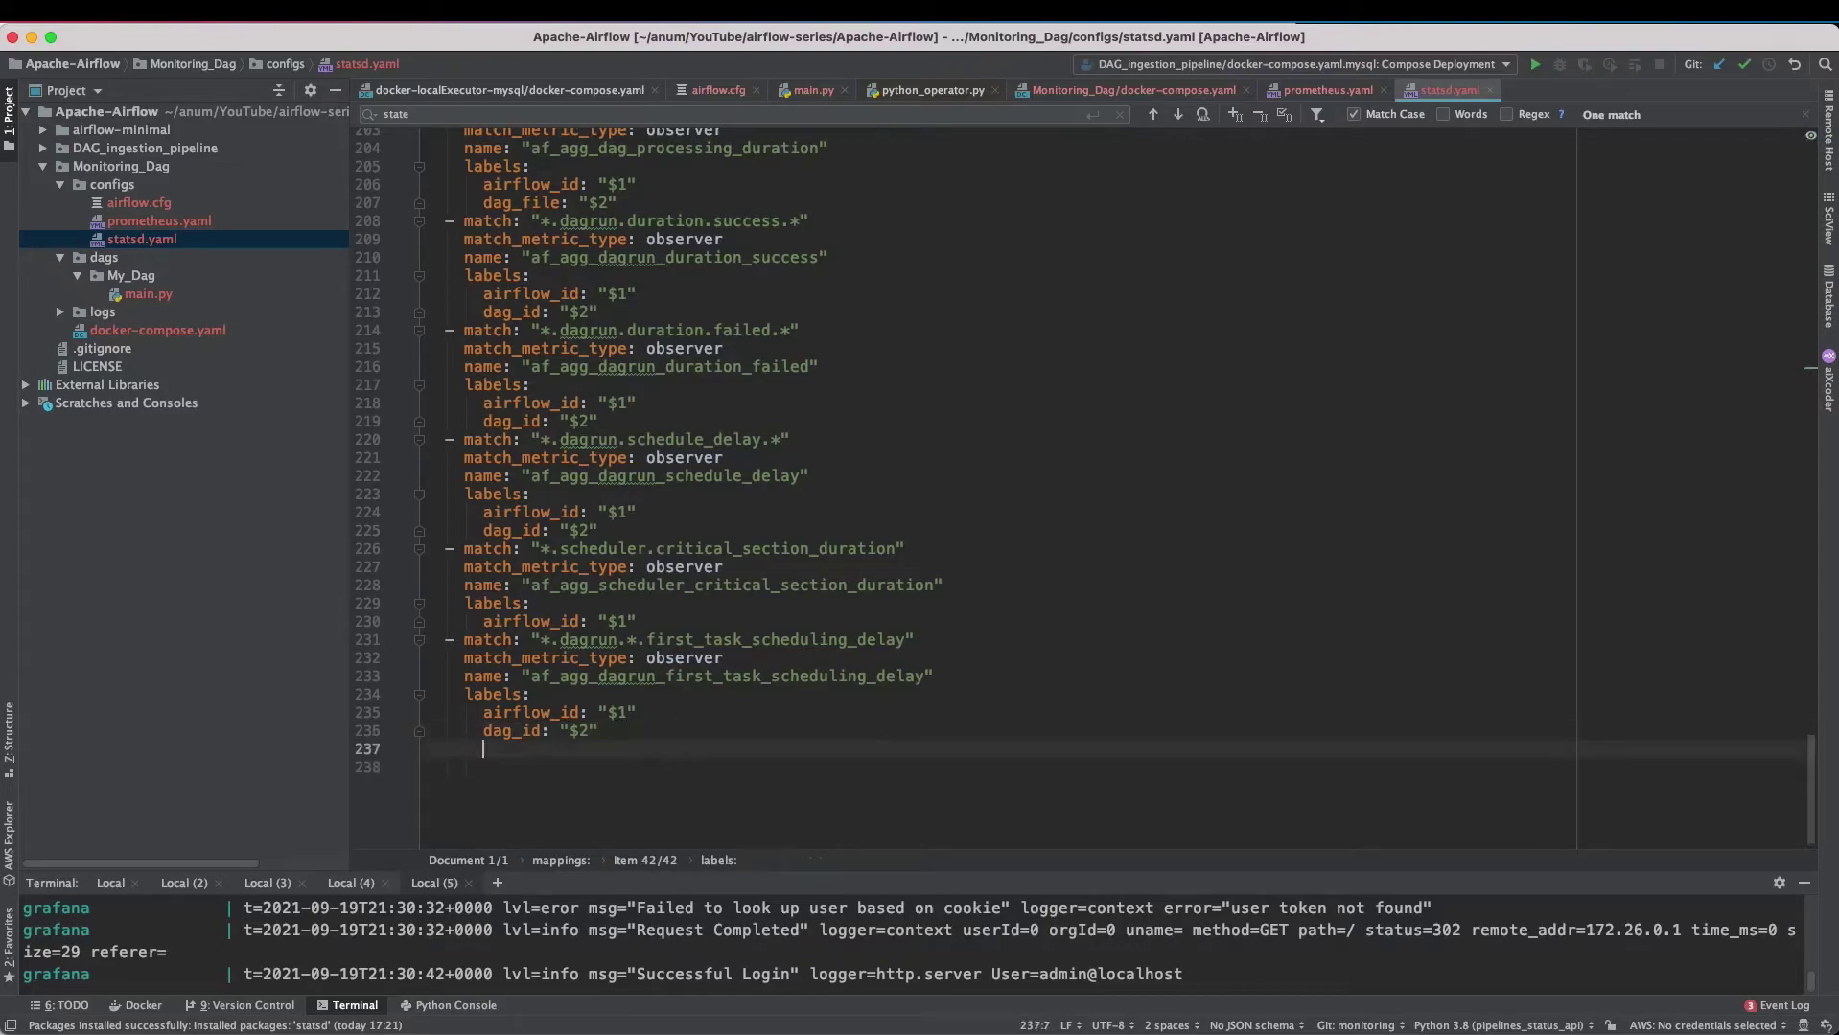
drag(599, 736, 426, 652)
key(Escape)
key(ctrl+Tab)
click(648, 414)
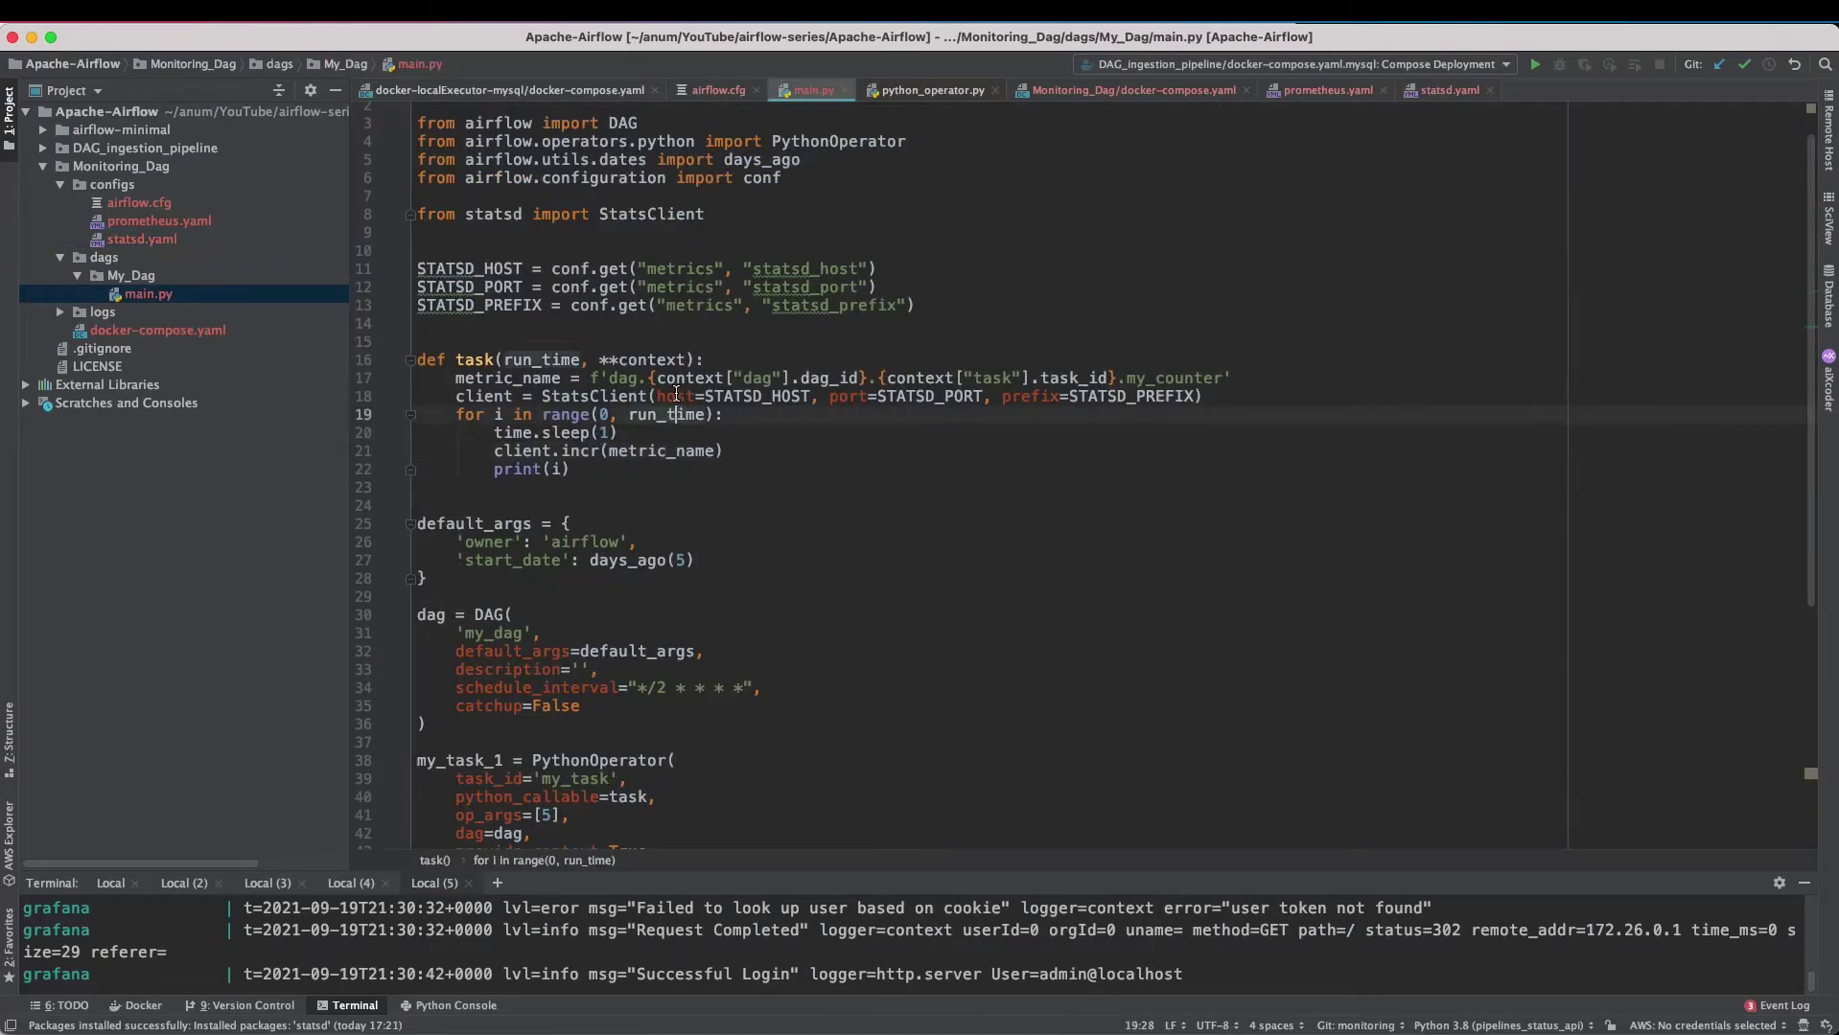
click(610, 380)
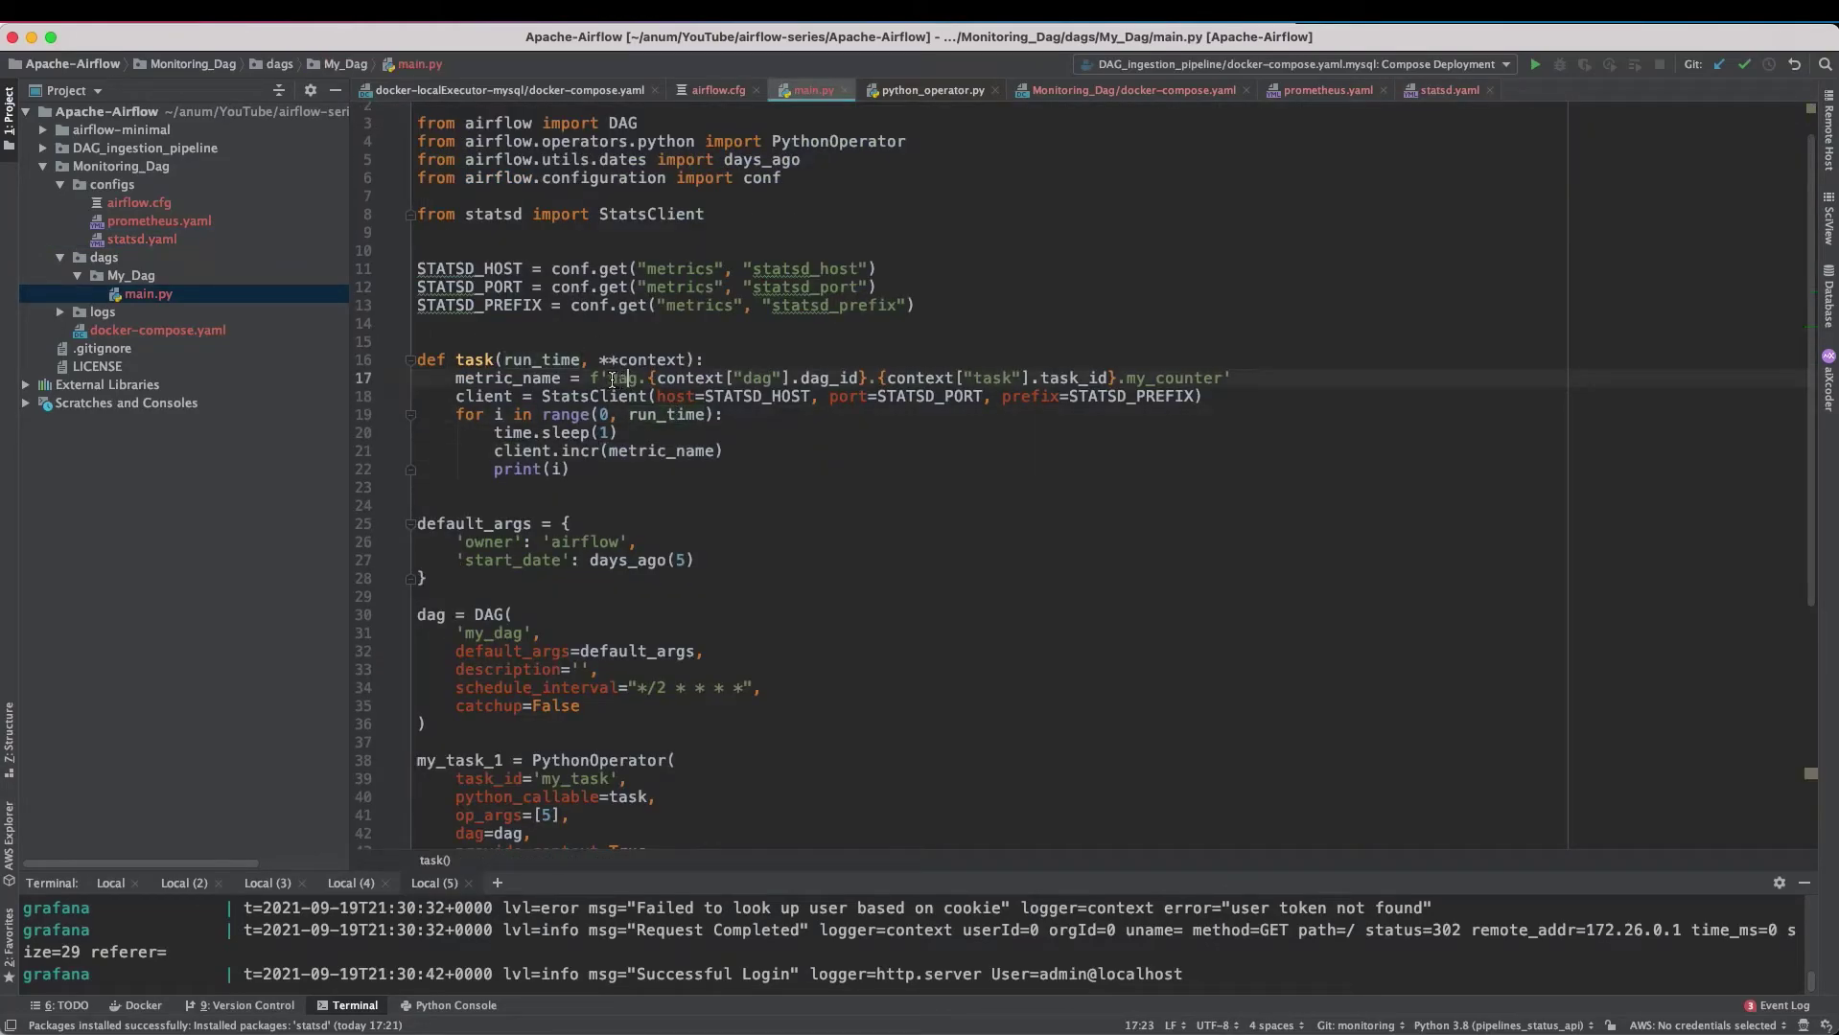
click(709, 380)
double_click(1155, 380)
- Add a task_id: "$3" label to the new mapping by duplicating the dag_id label
double_click(145, 241)
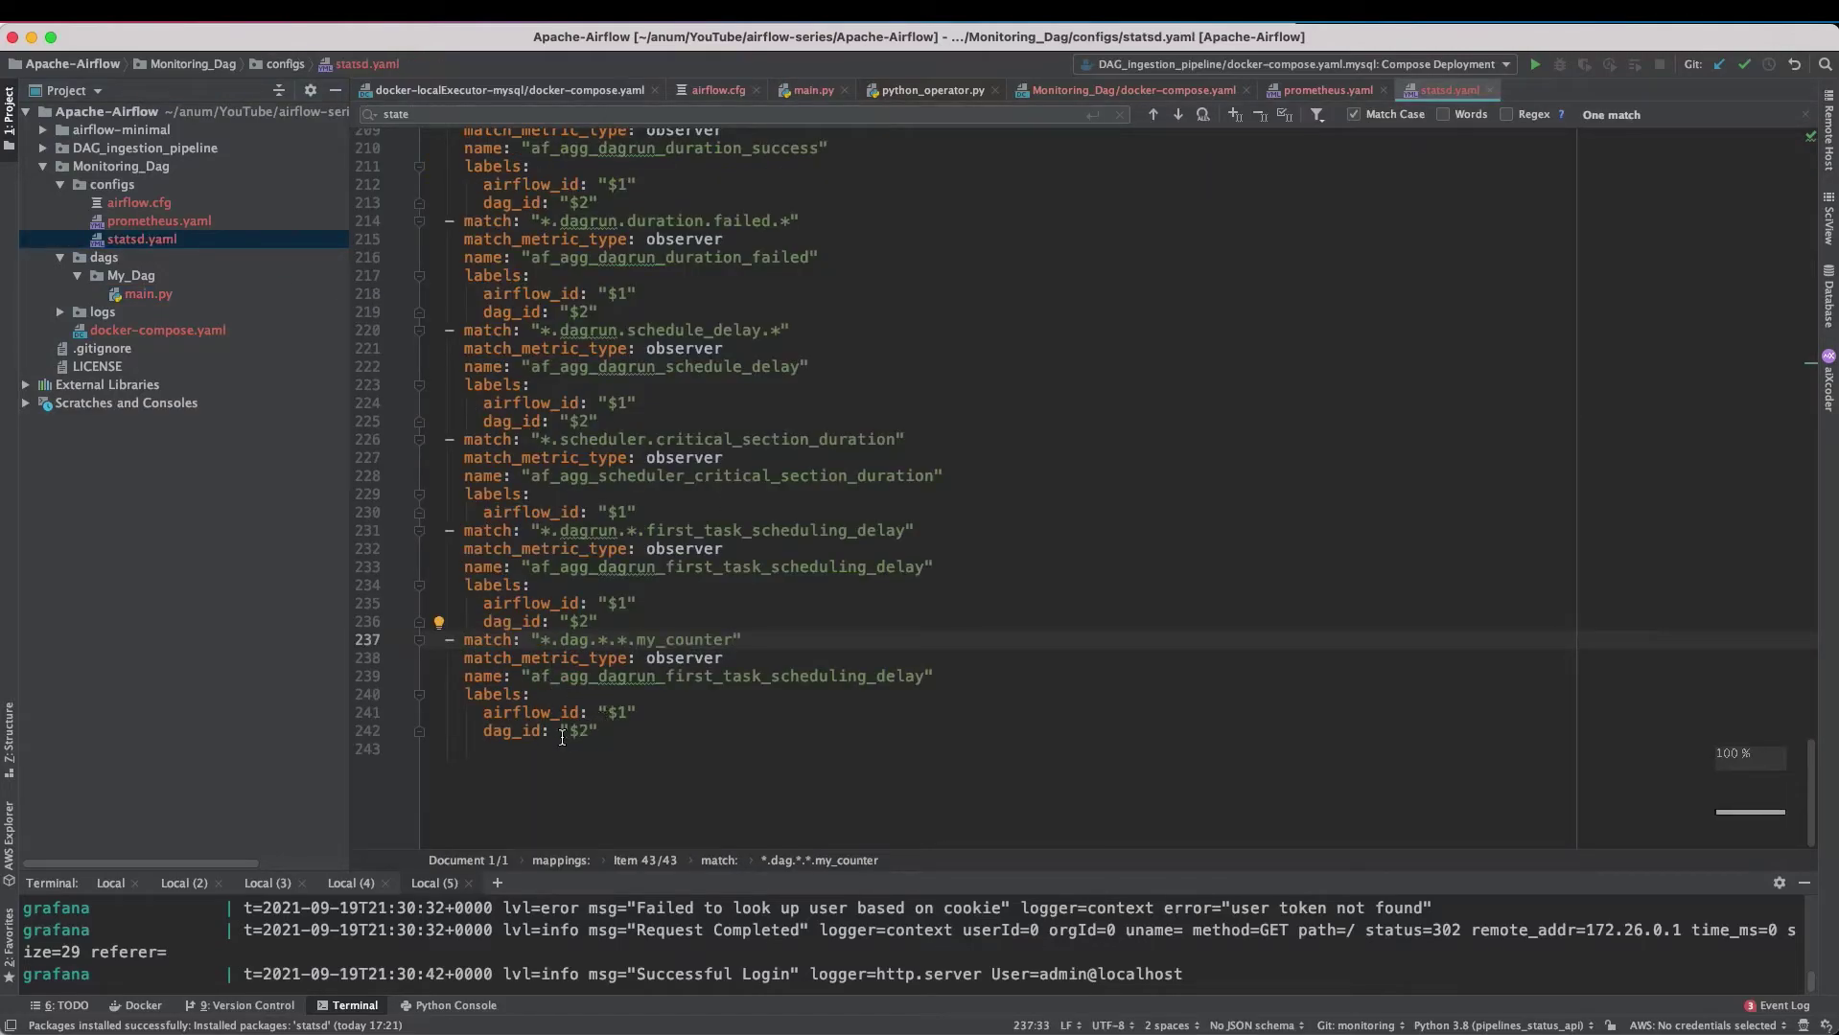
click(541, 732)
key(super+d)
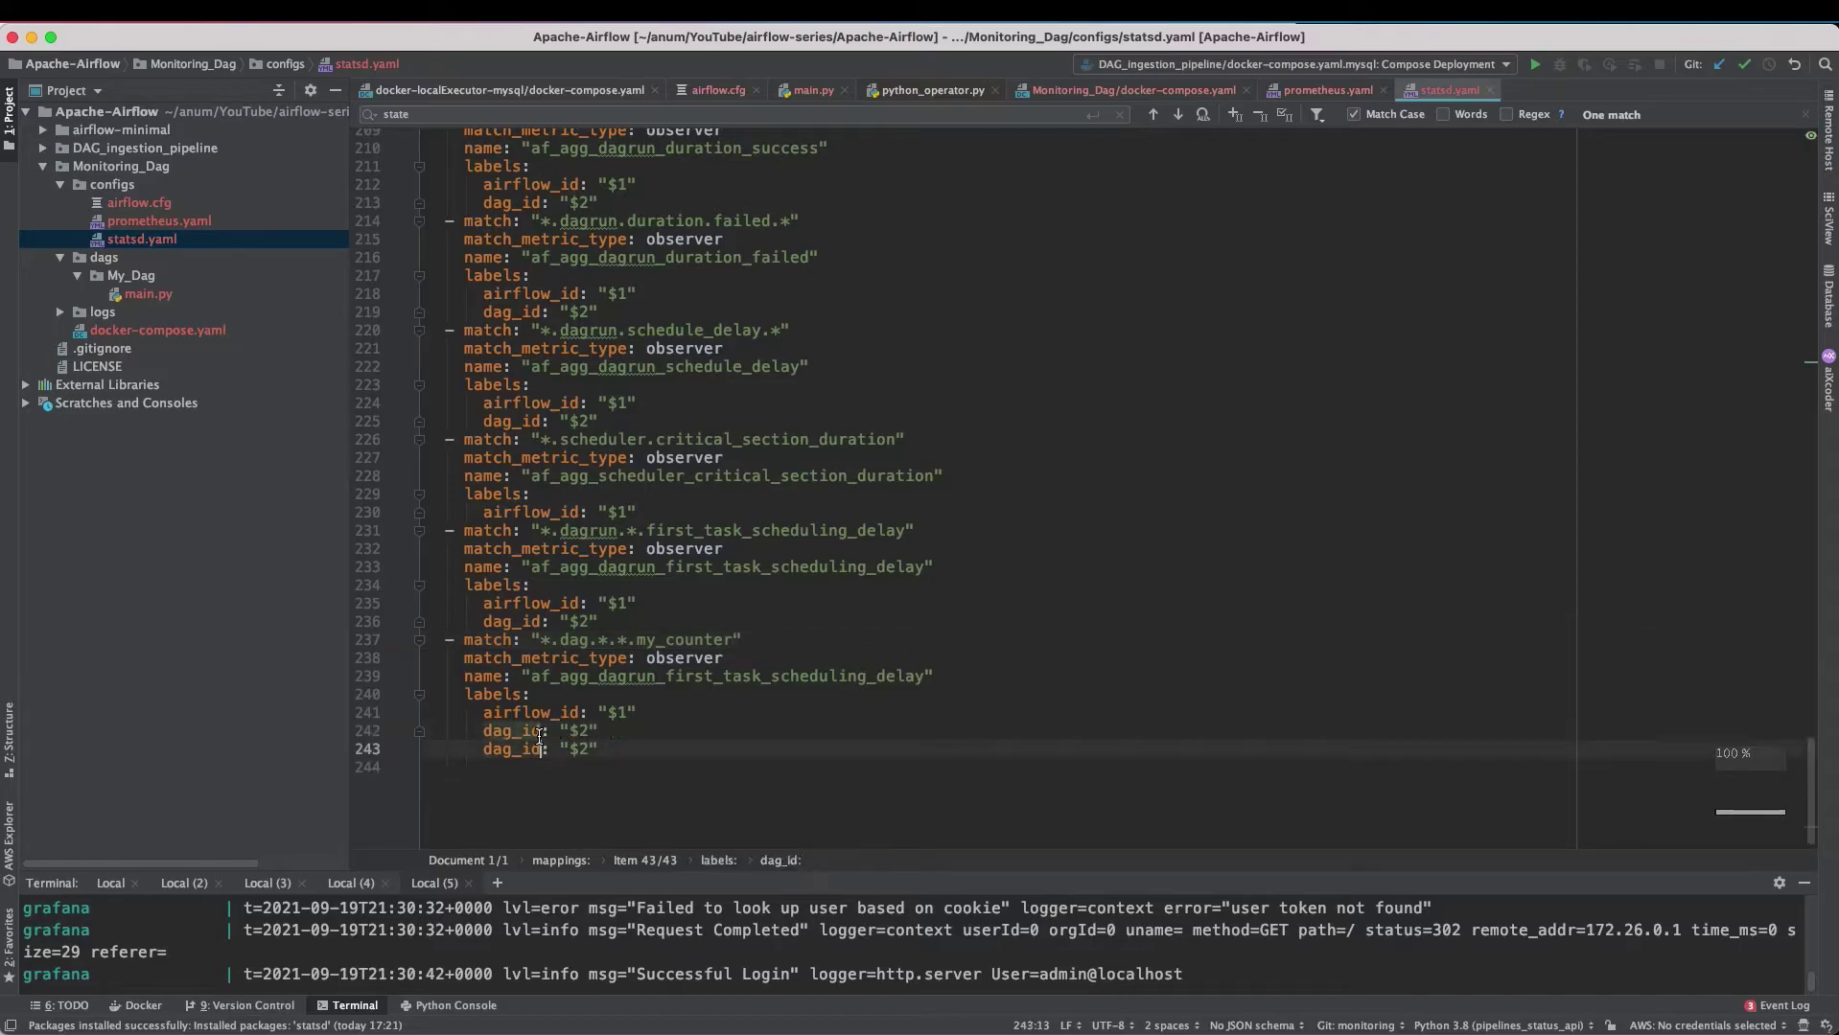
drag(513, 749, 486, 752)
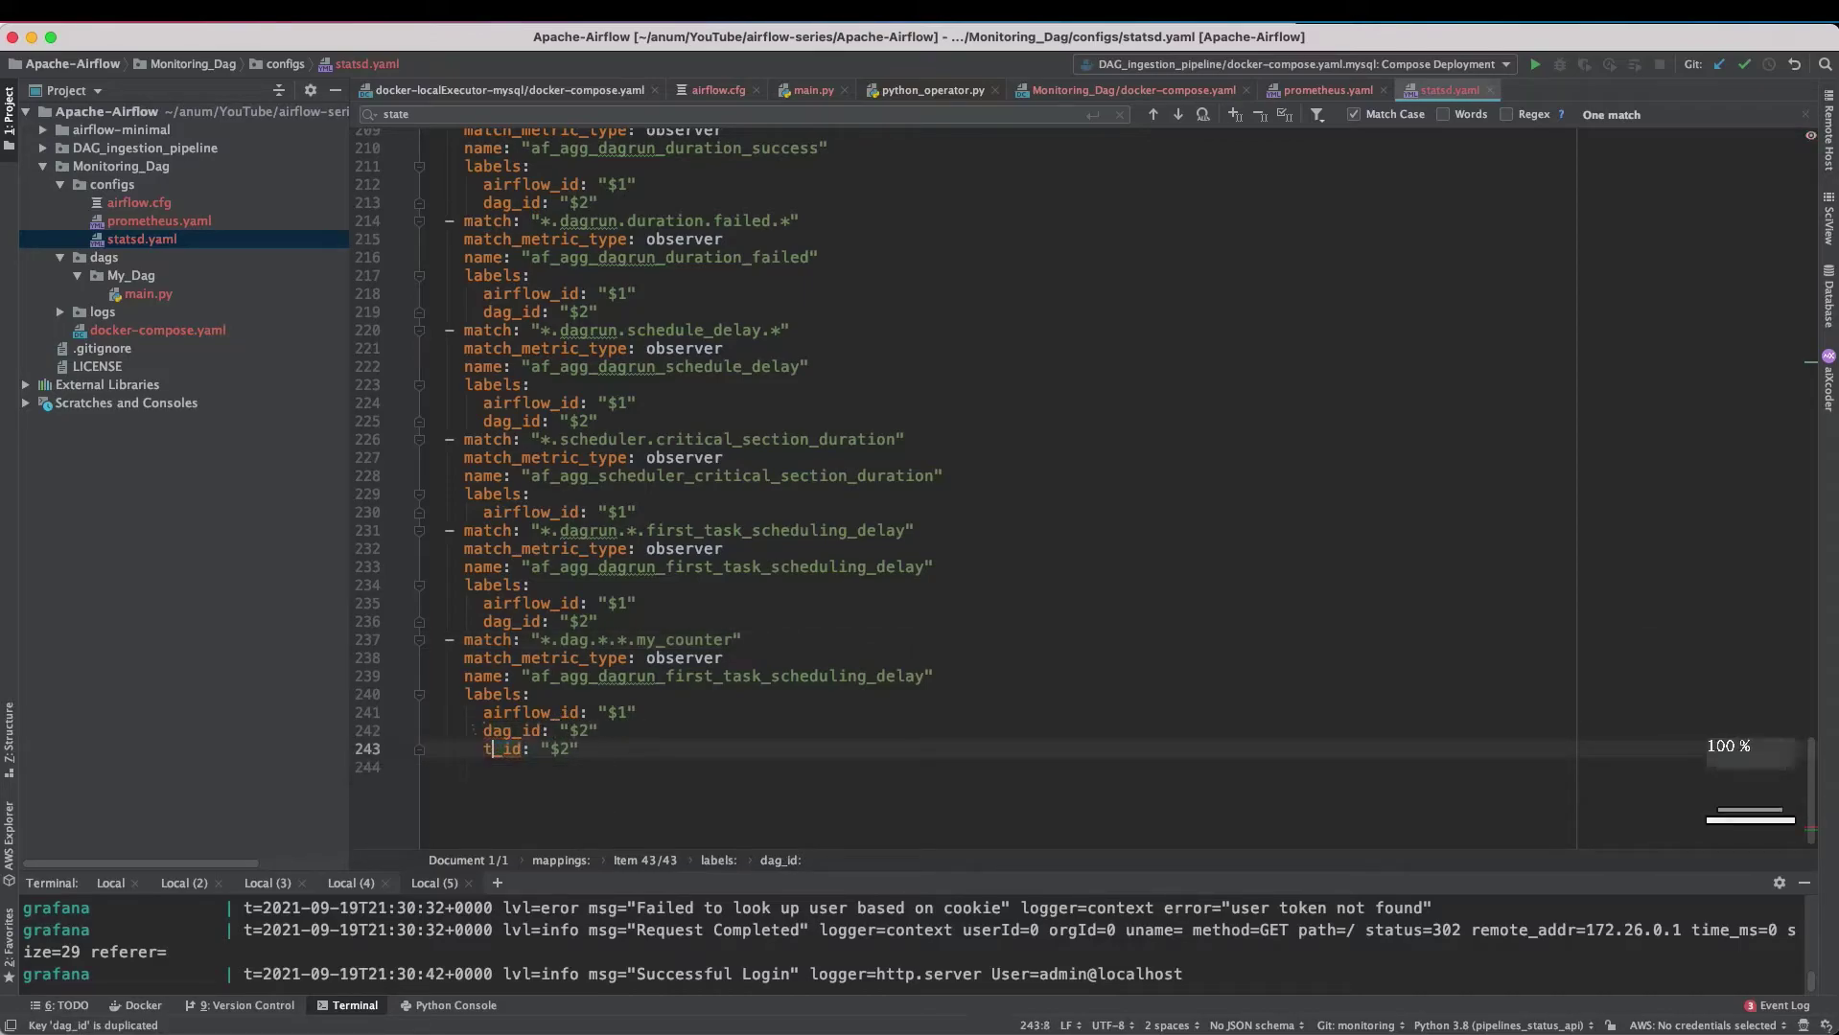
text(task)
click(589, 750)
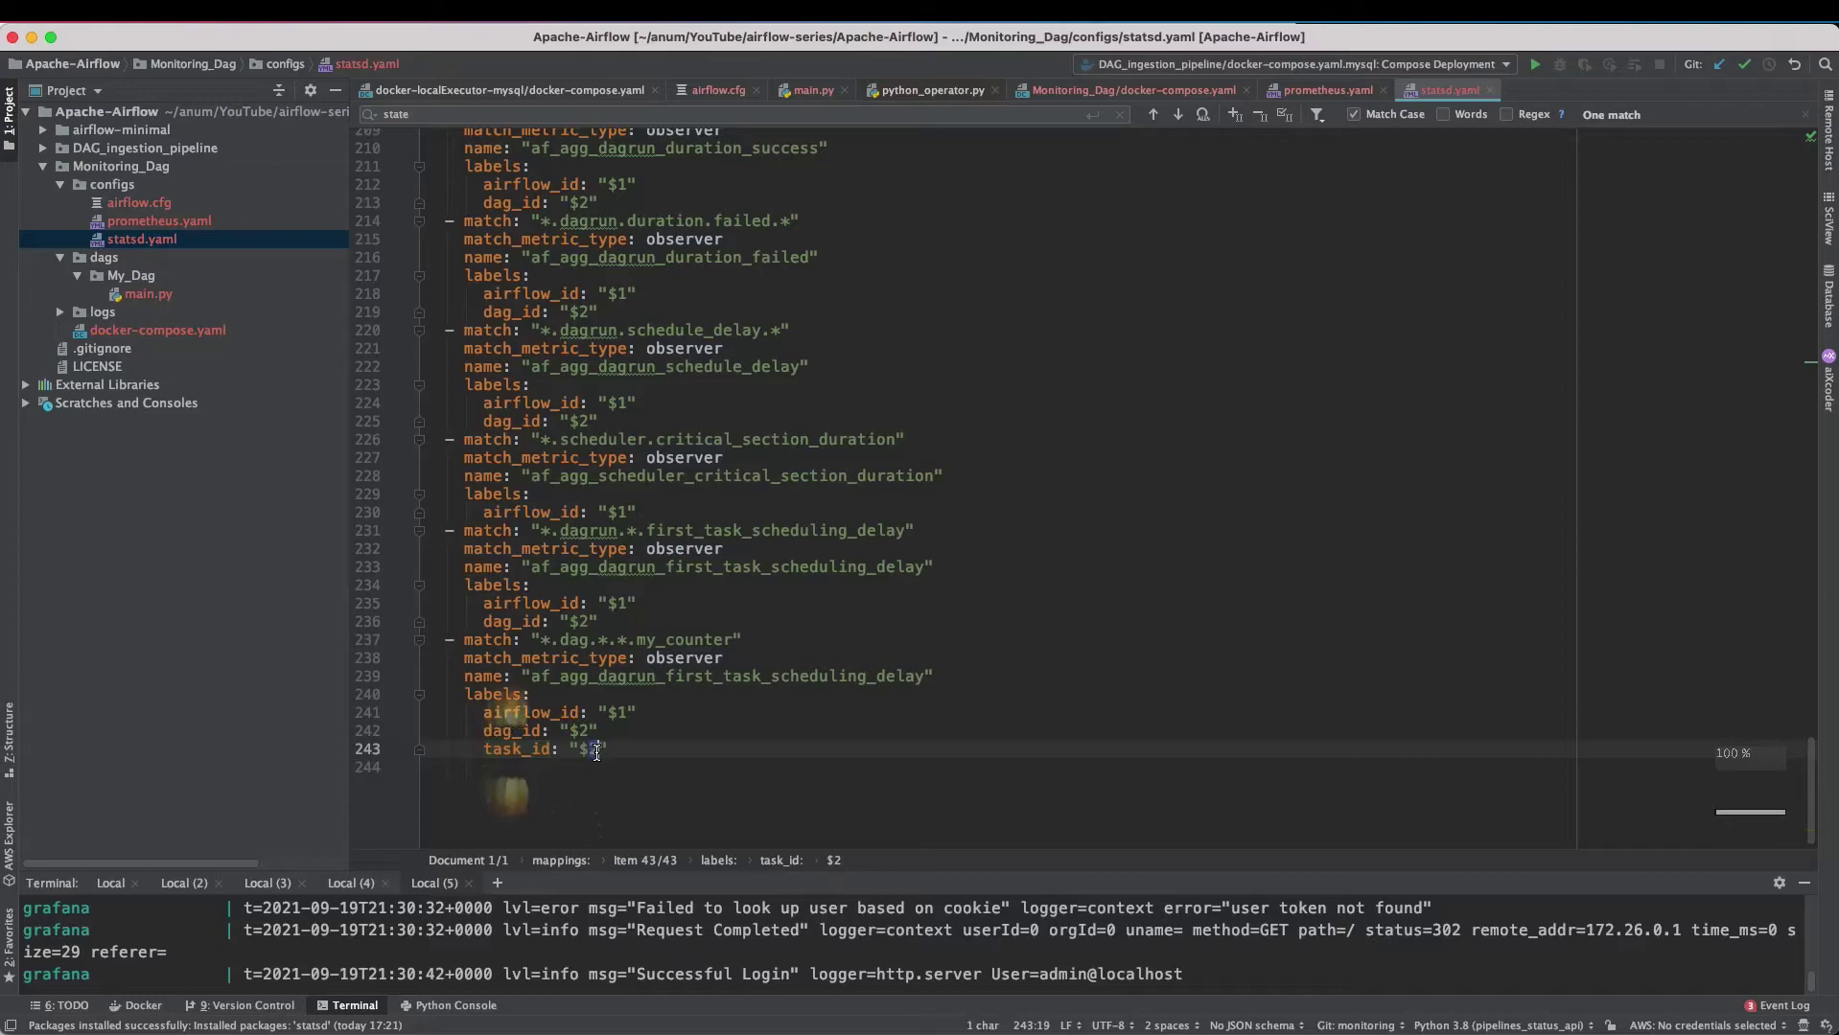
key(Delete)
text(3)
key(Down)
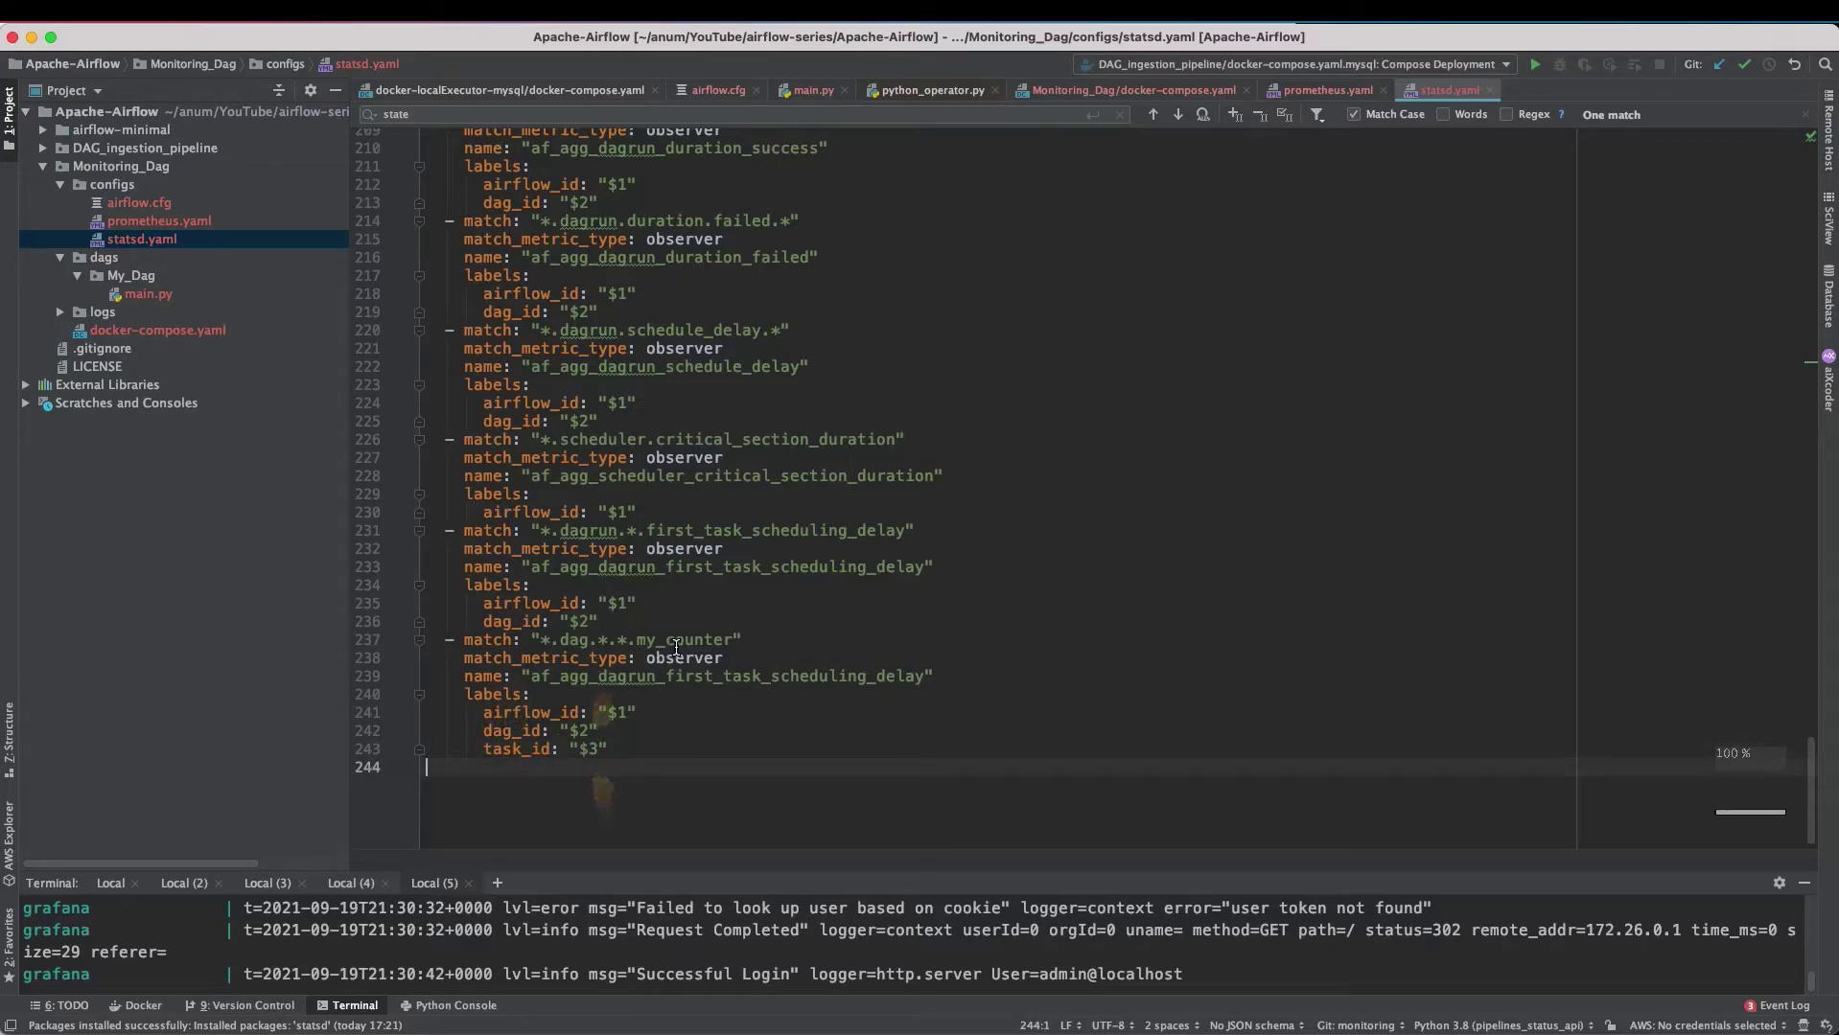
- Set the new mapping's type to counter and its name to my_custom_task_counter
double_click(684, 659)
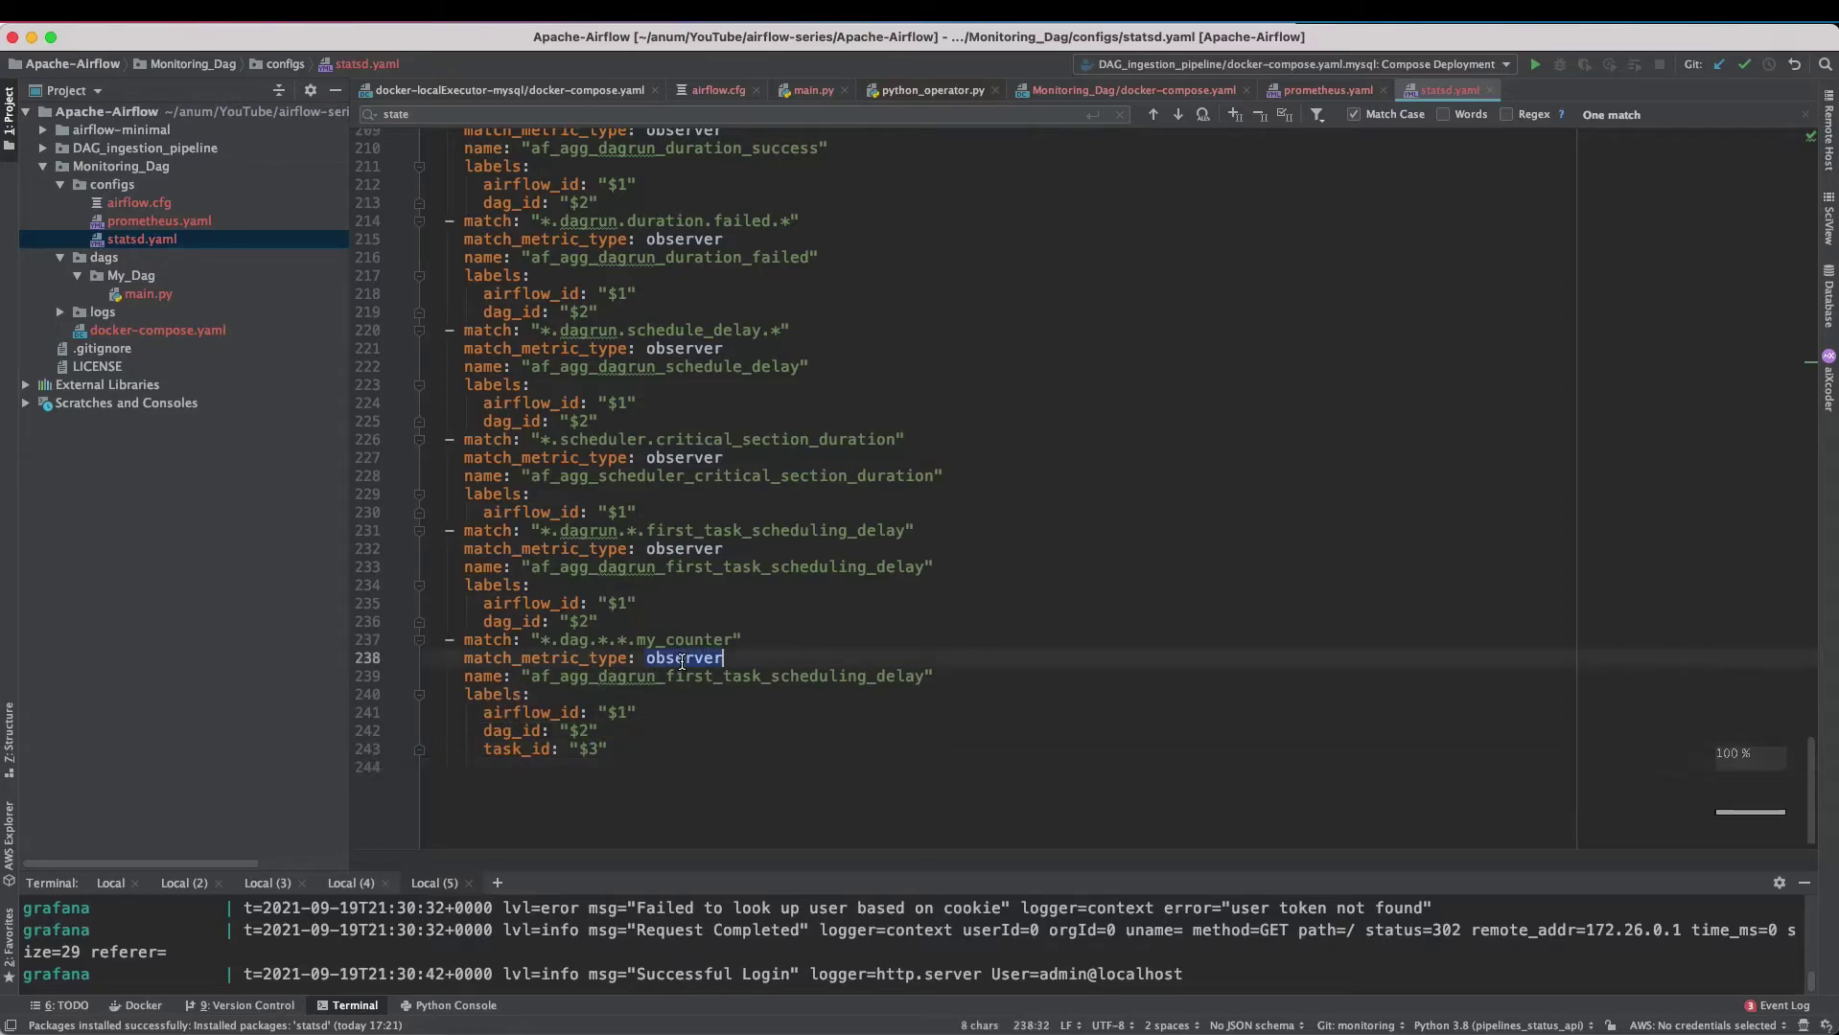
text(counter)
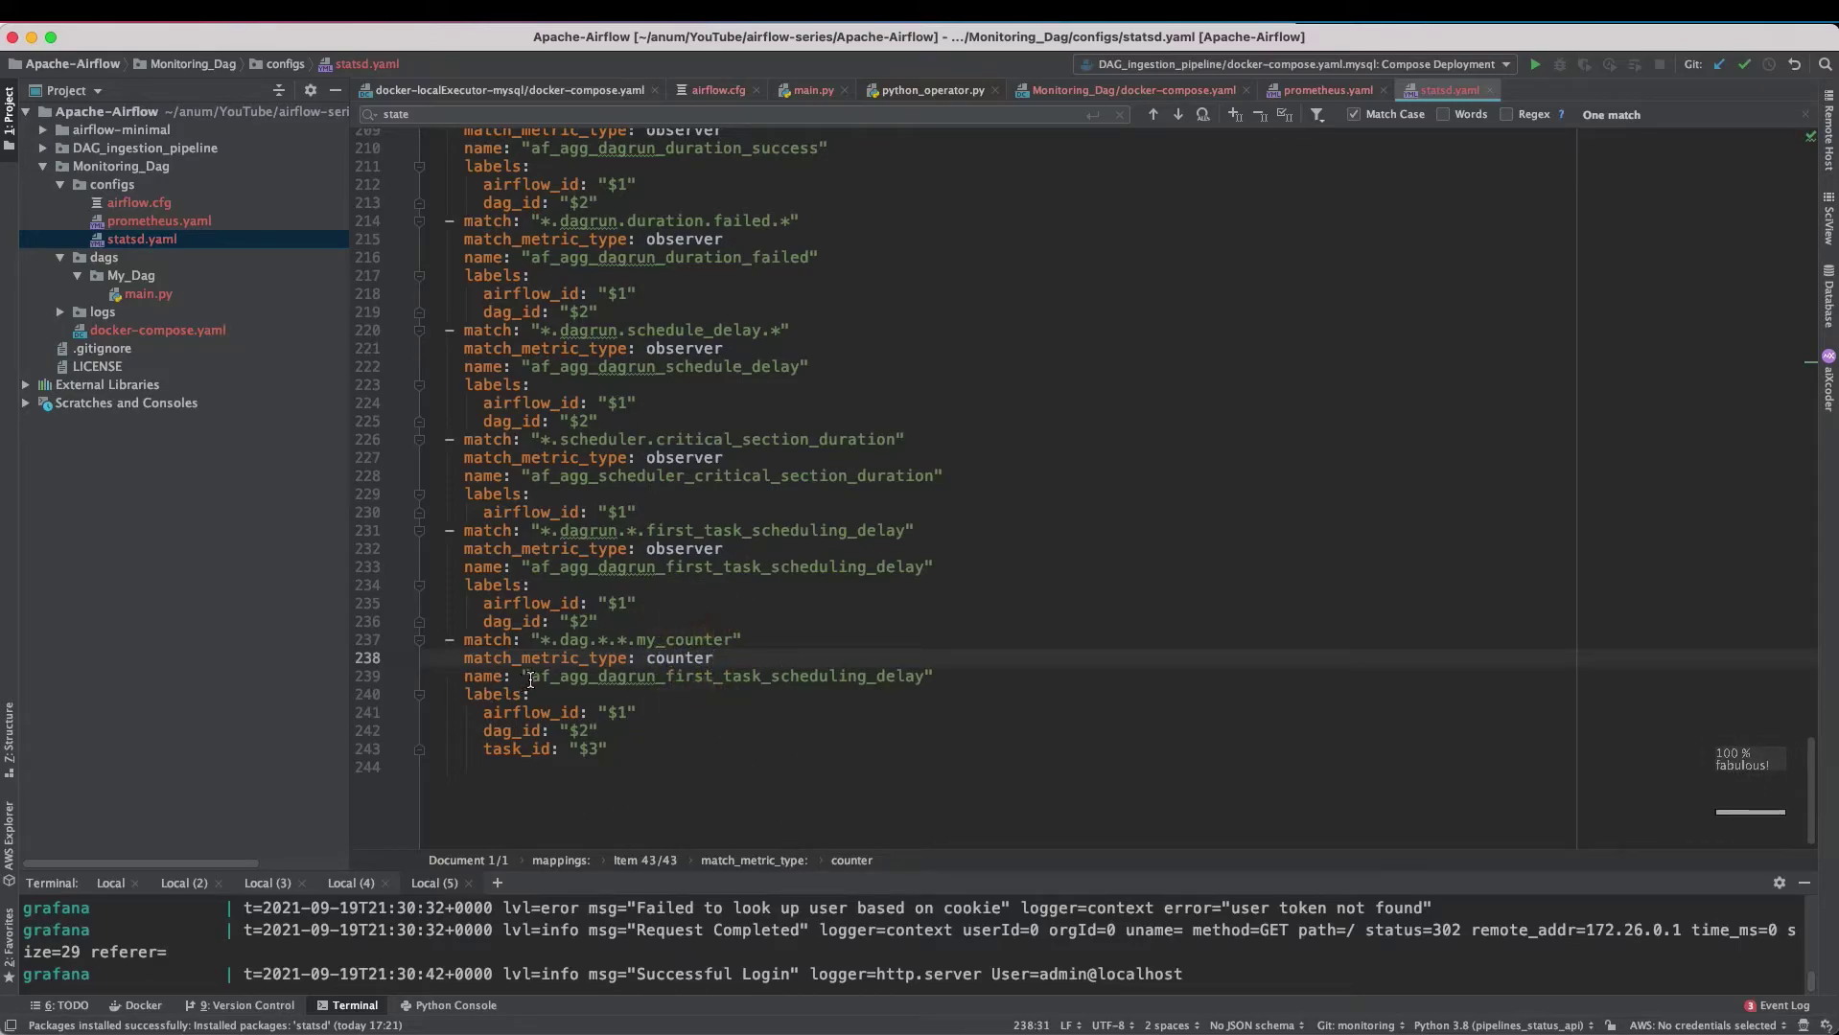
drag(531, 680, 923, 682)
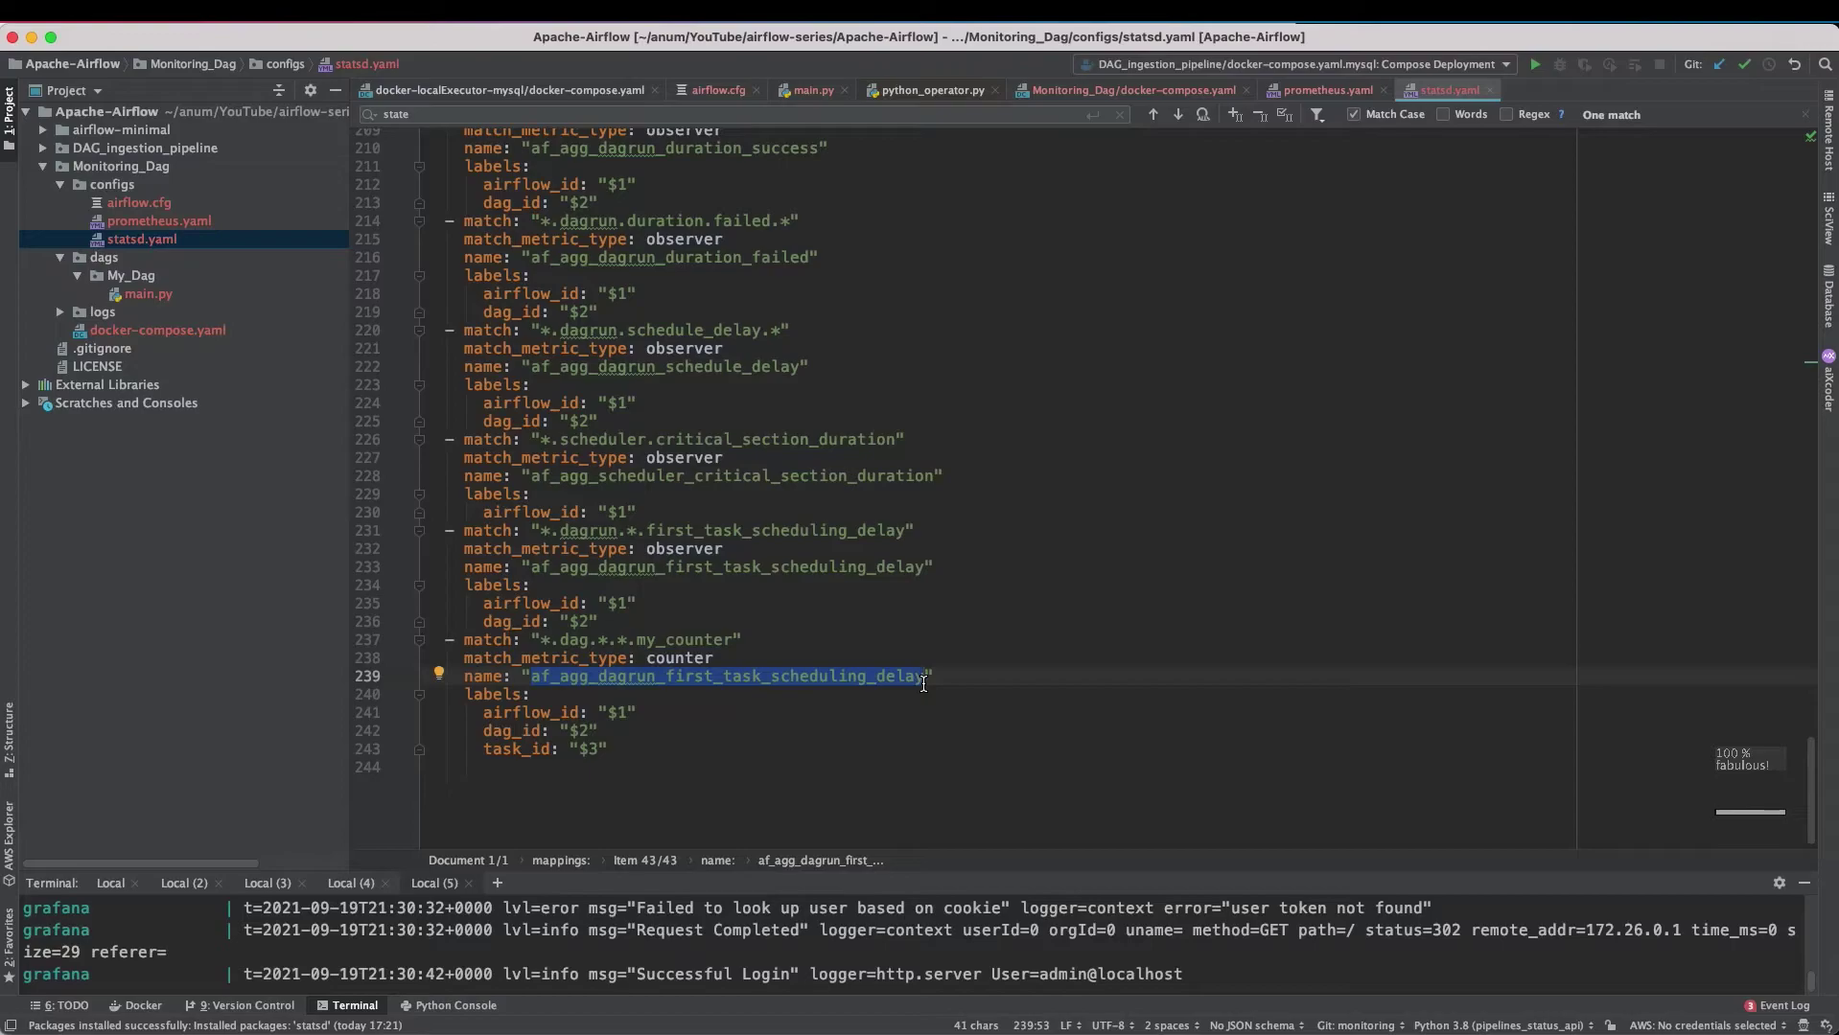
text(my_custom_task_counter)
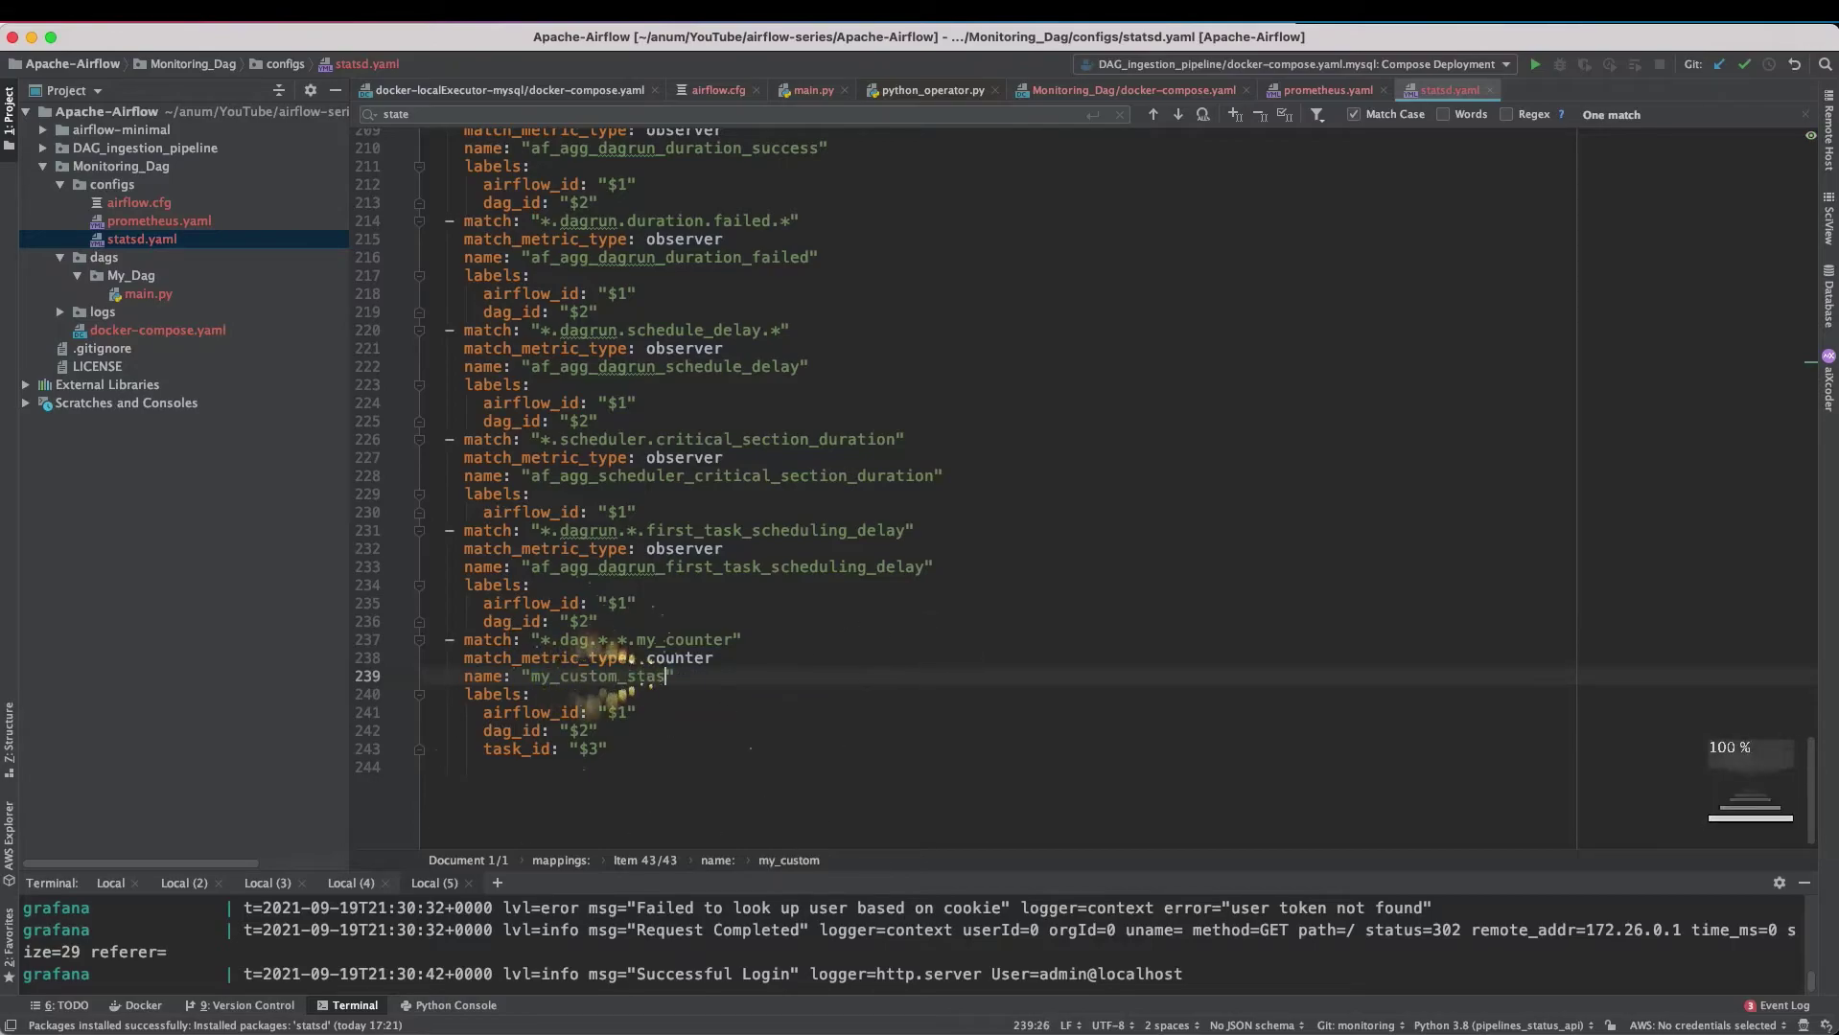
key(Up)
key(Down)
key(Down)
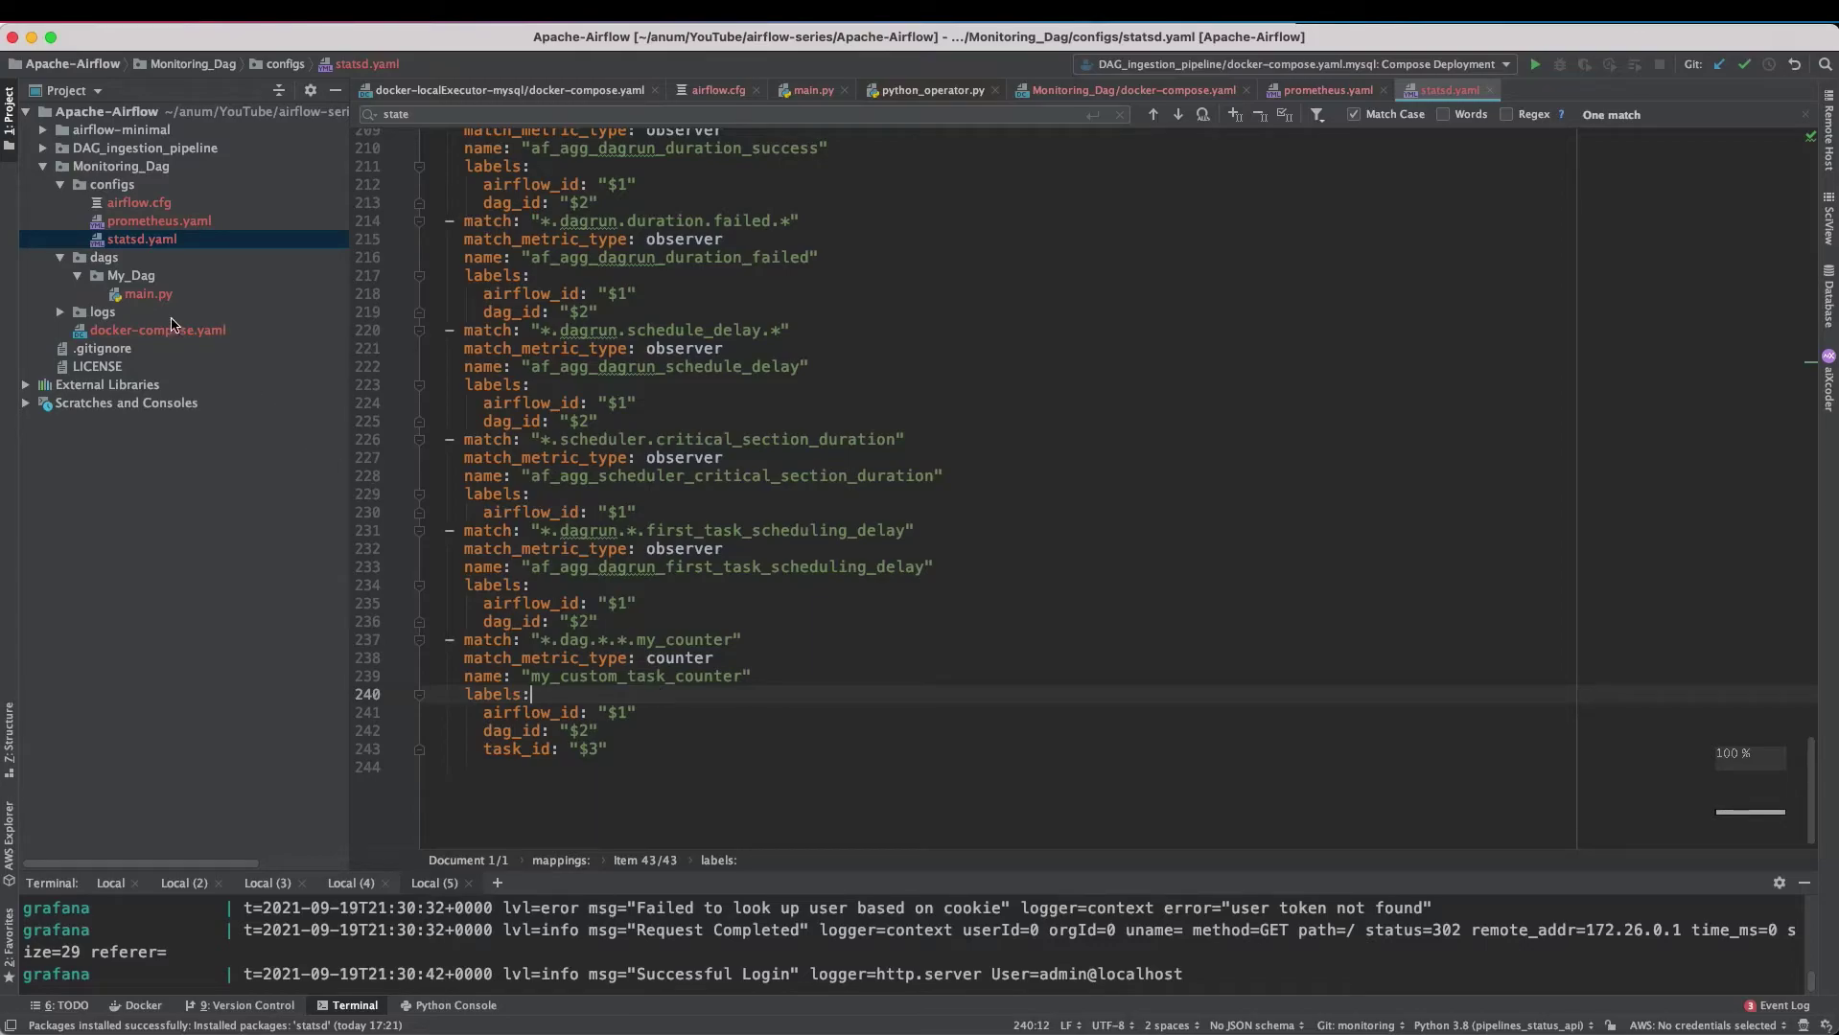
- Stop docker-compose with Ctrl+C and run docker-compose up statsd-exporter to load the new mapping
click(559, 411)
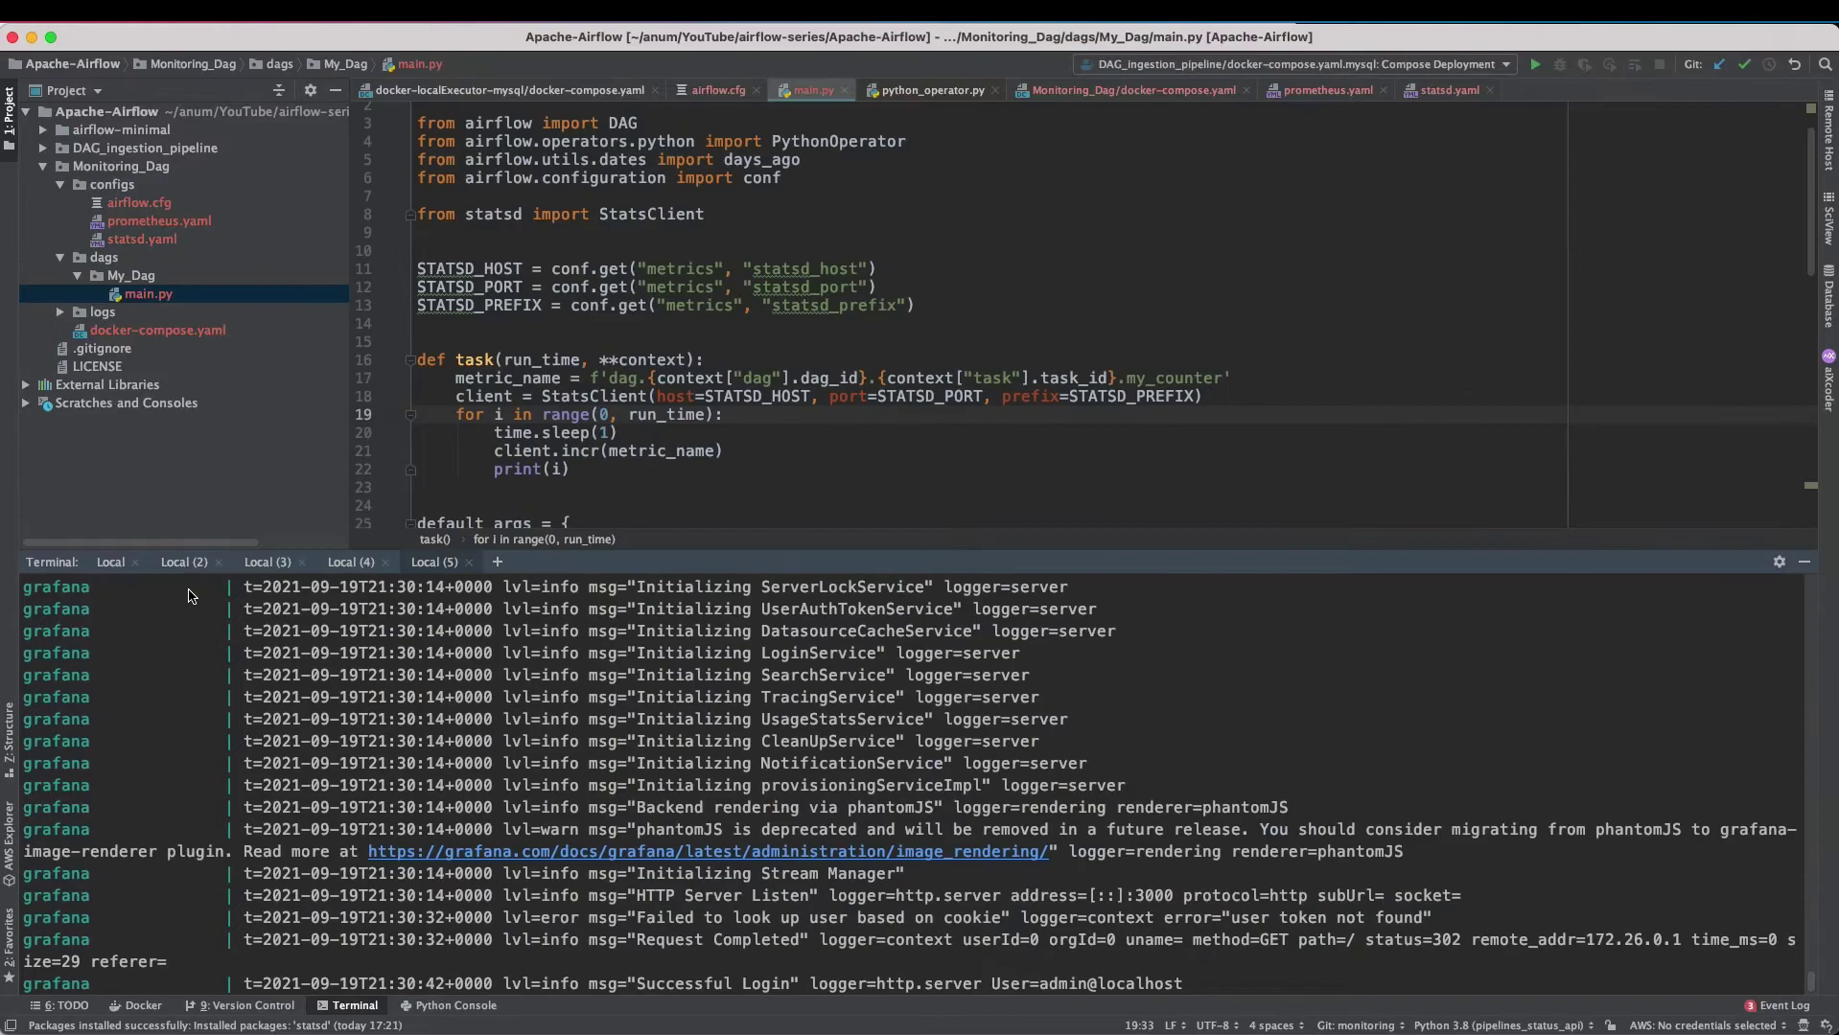
key(ctrl+c)
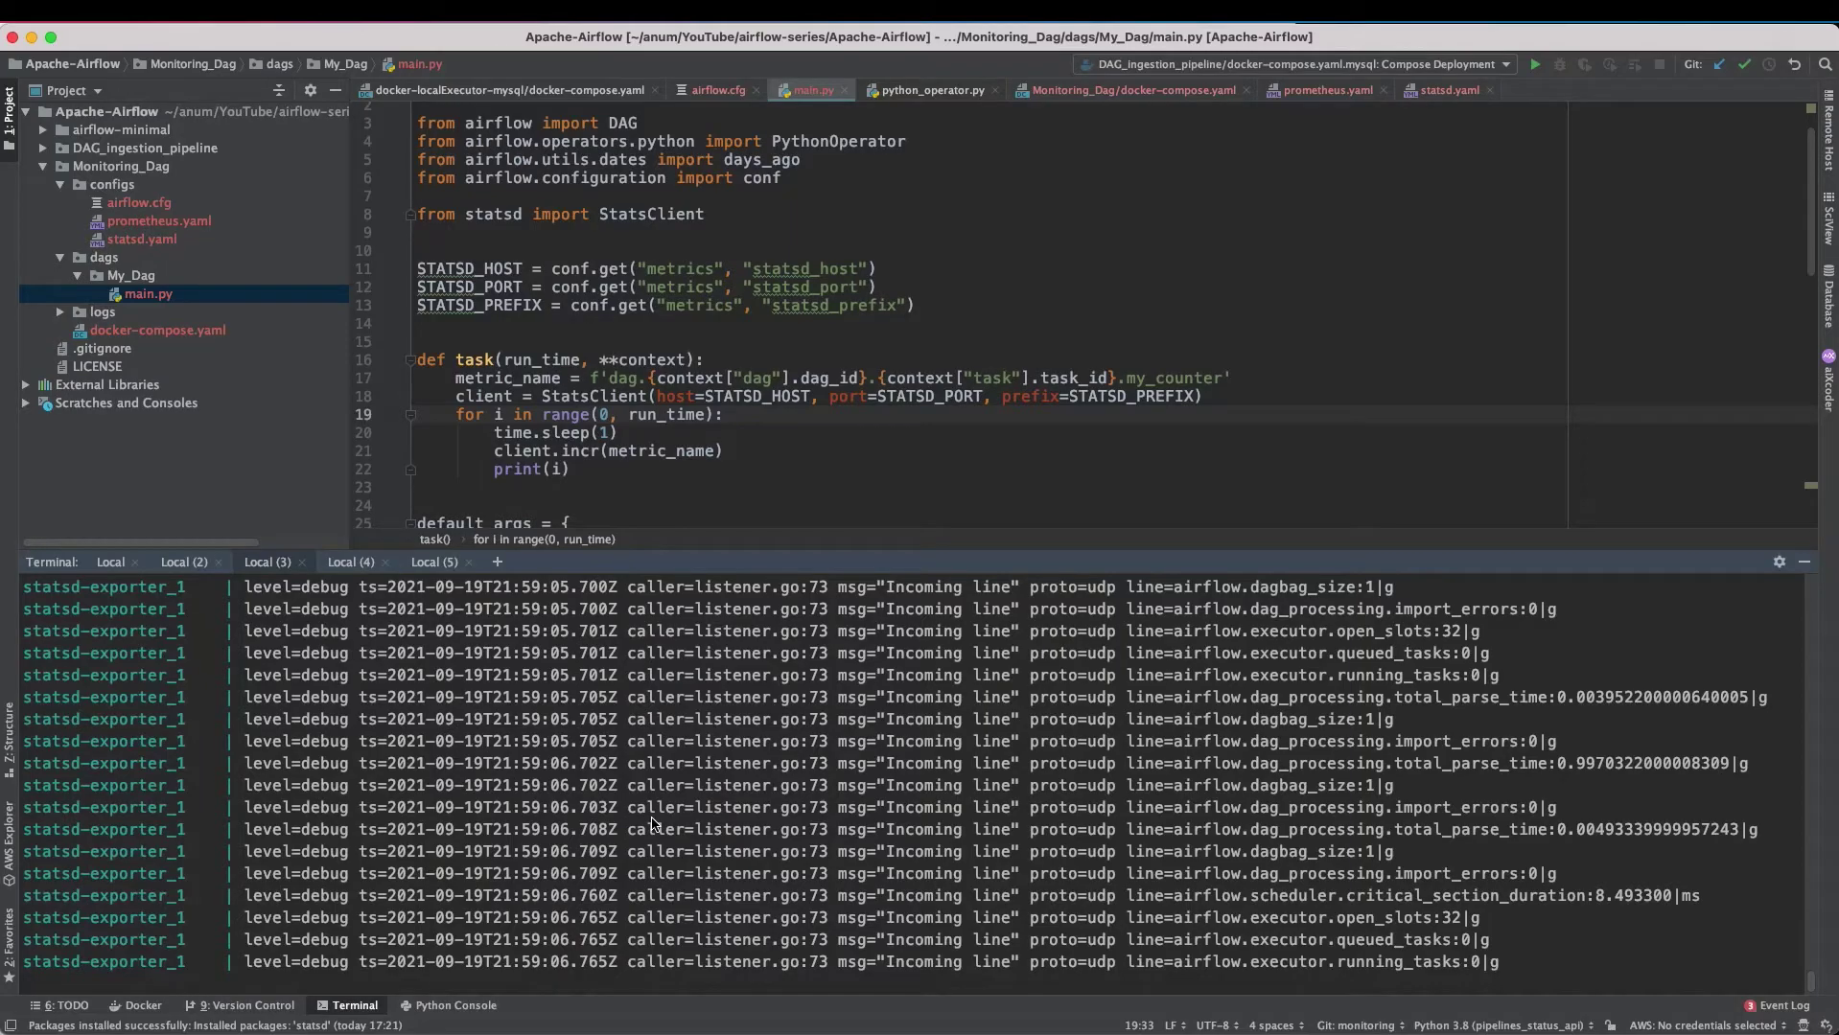
key(ctrl+c)
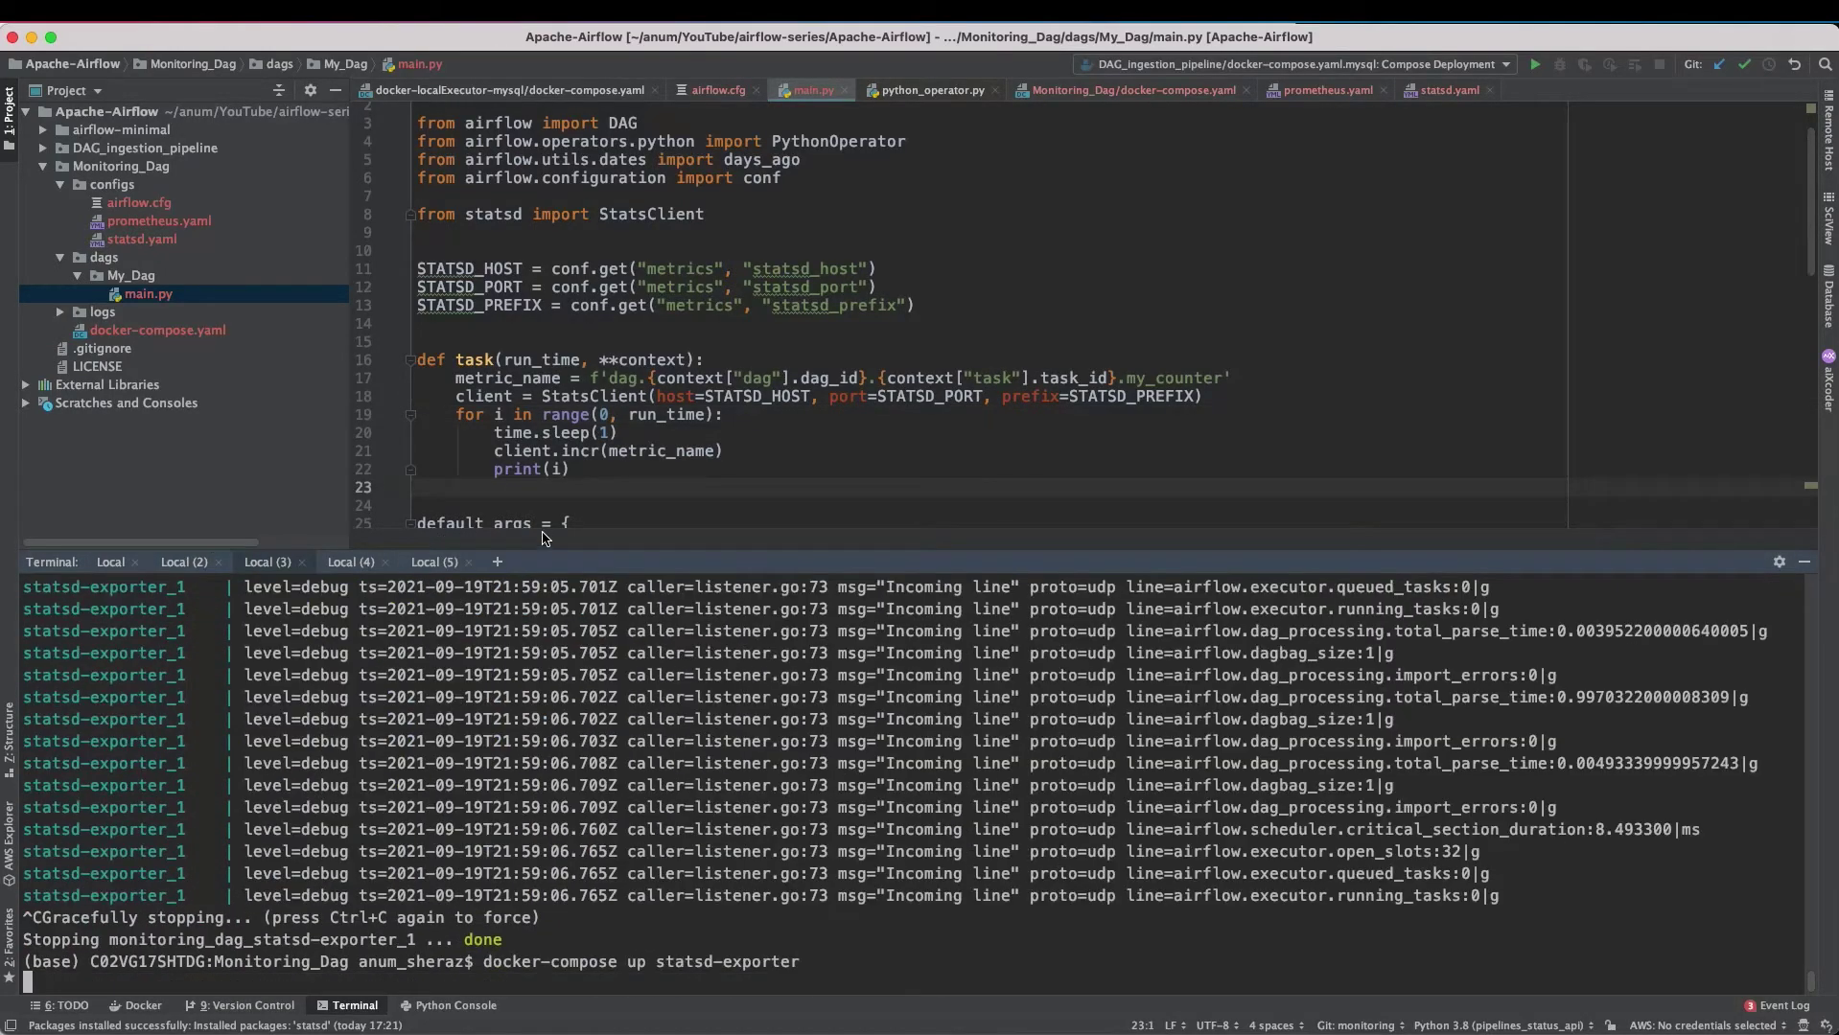
key(Return)
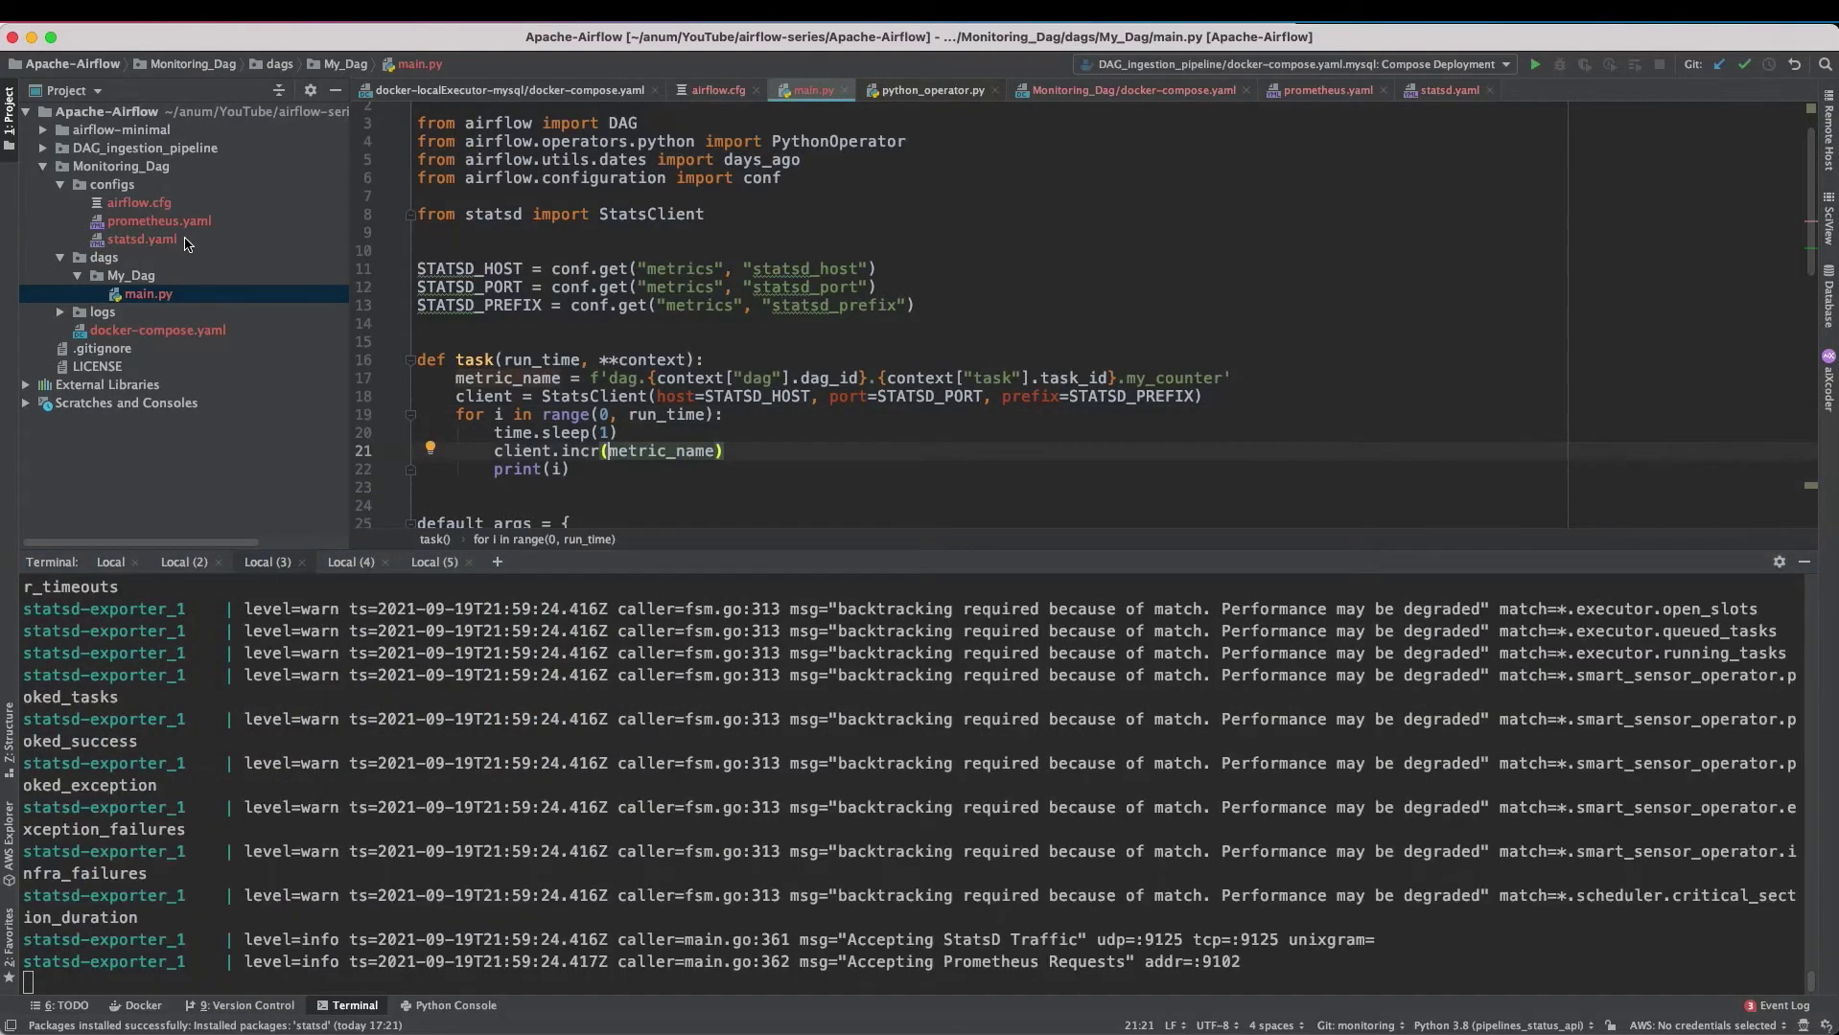
click(141, 567)
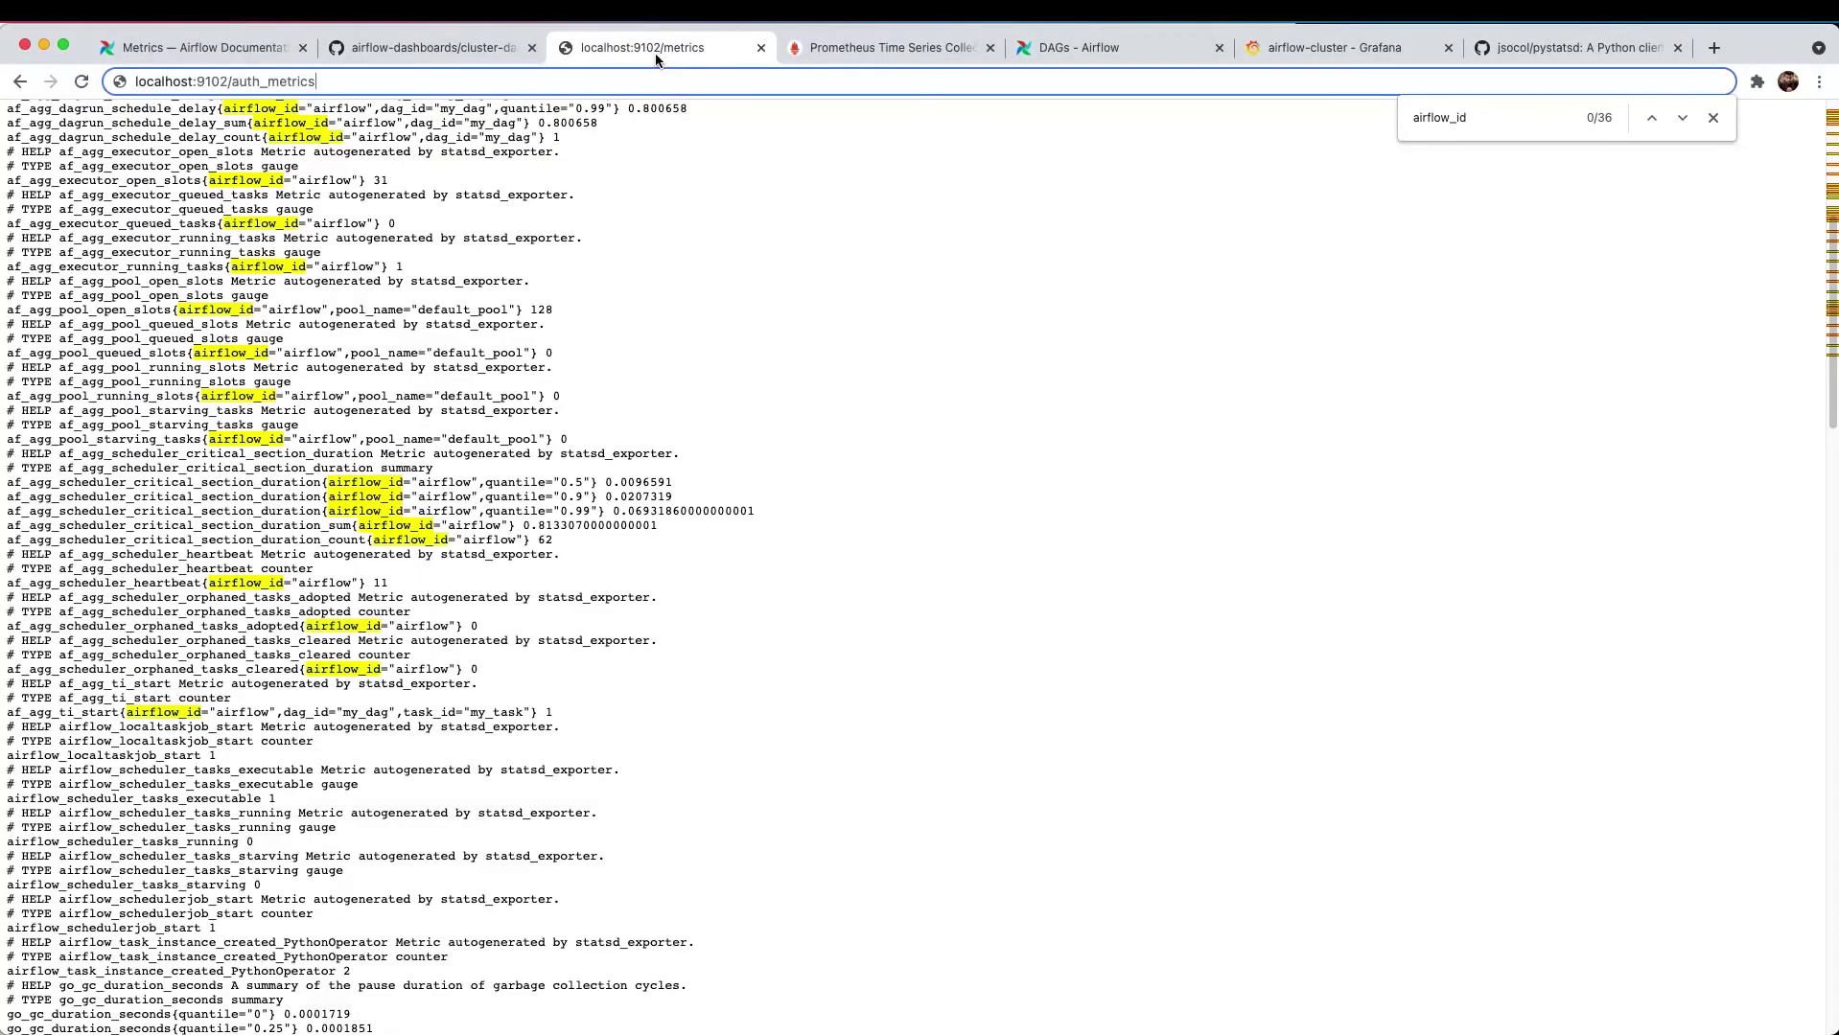
- Copy my_custom_task_counter from statsd.yaml and search the localhost:9102 metrics page for it, finding no match
click(493, 199)
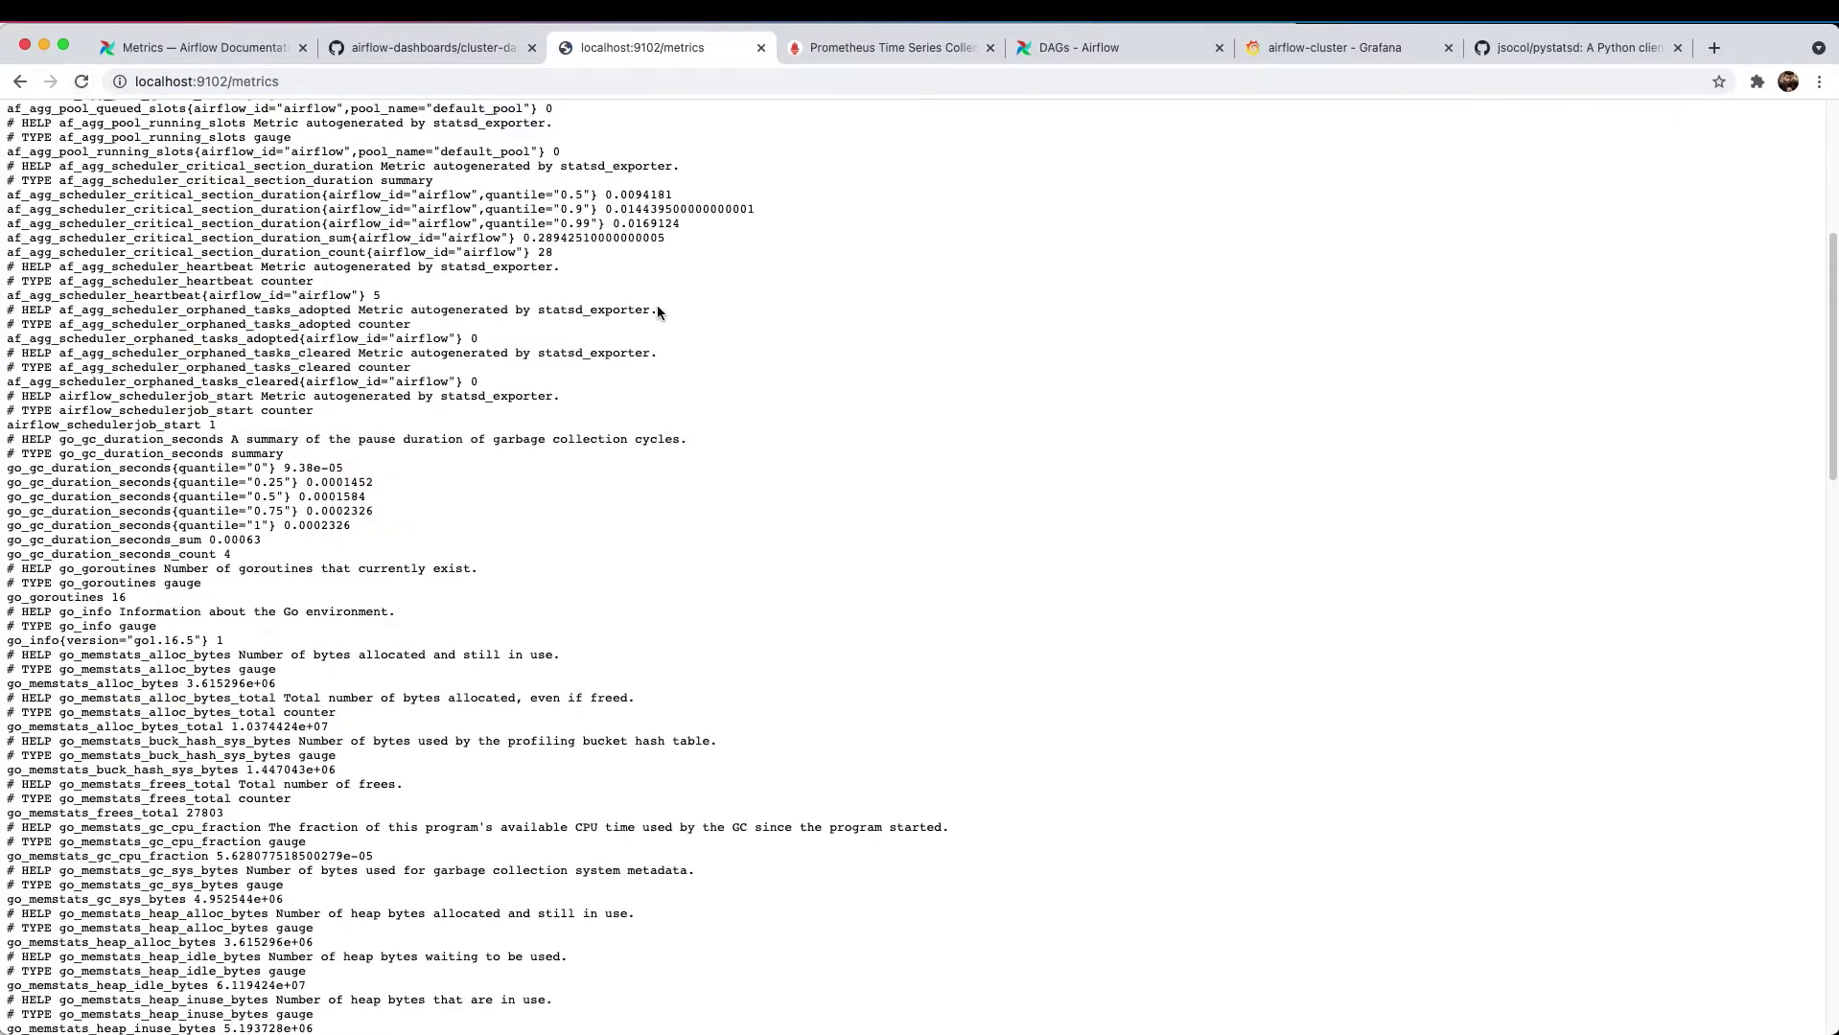
key(space)
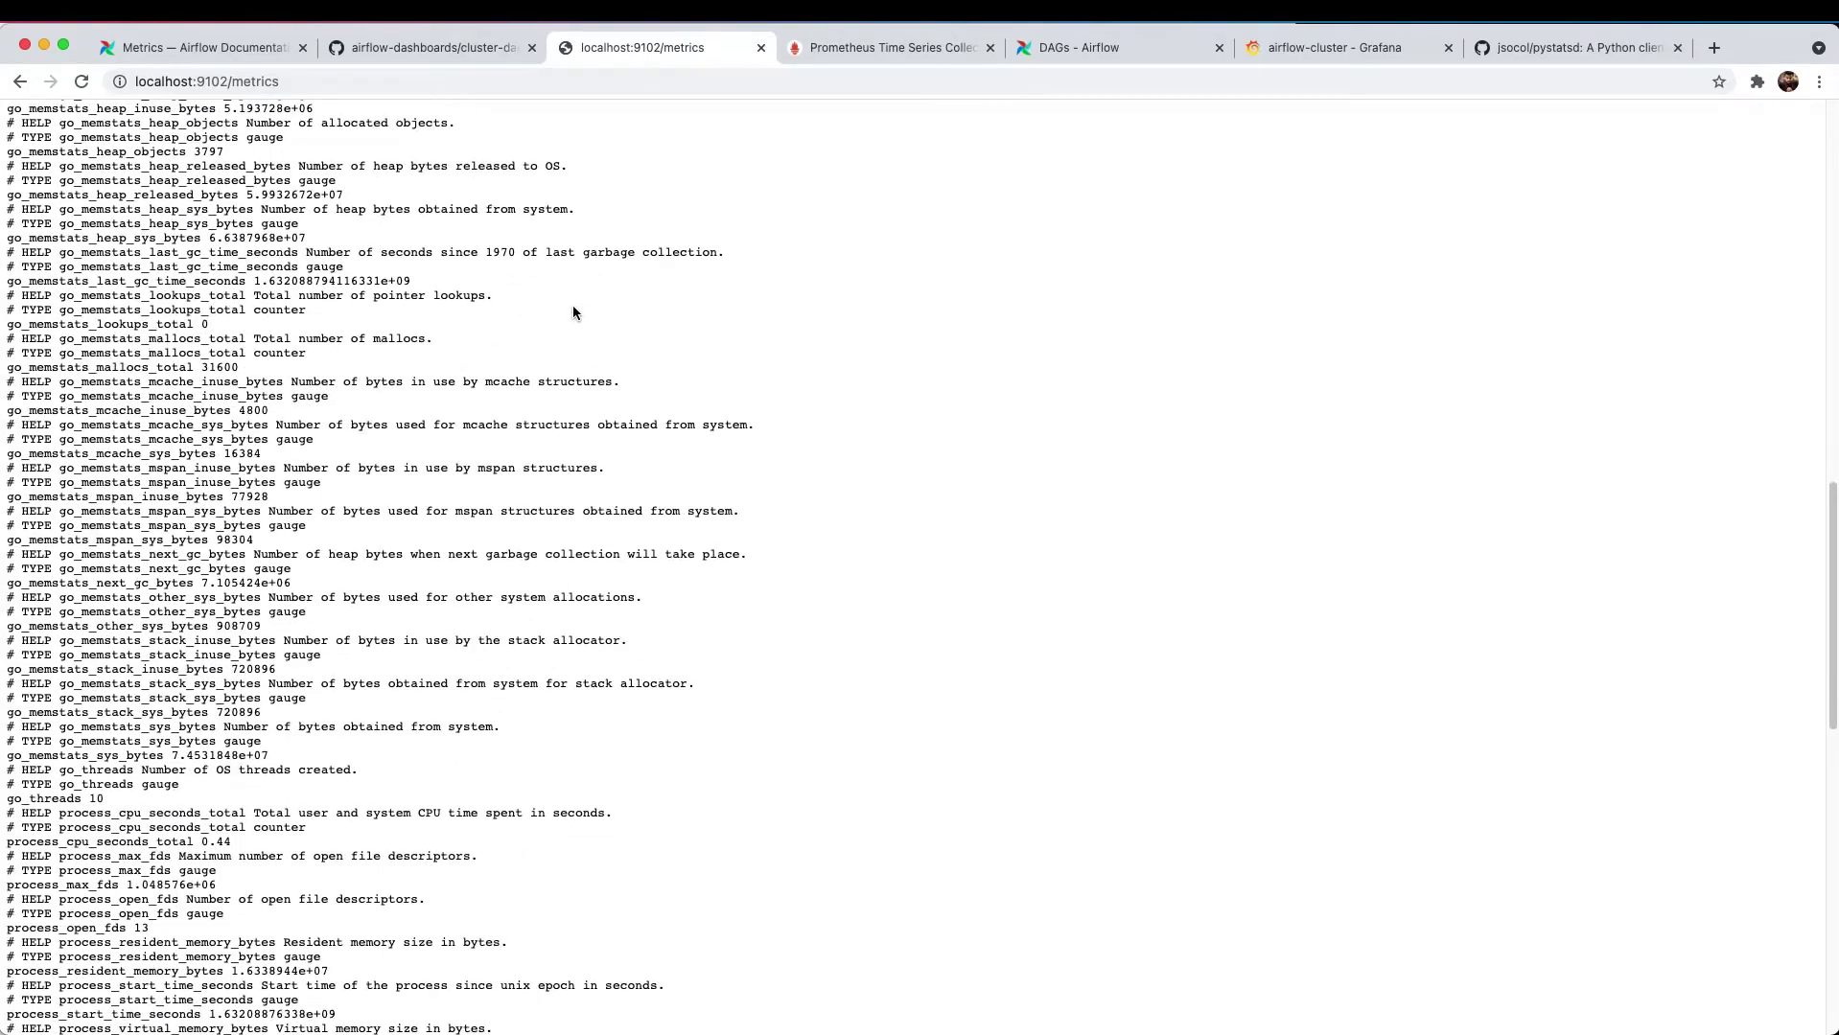
key(super+Tab)
double_click(141, 239)
scroll(676, 415, down, 5)
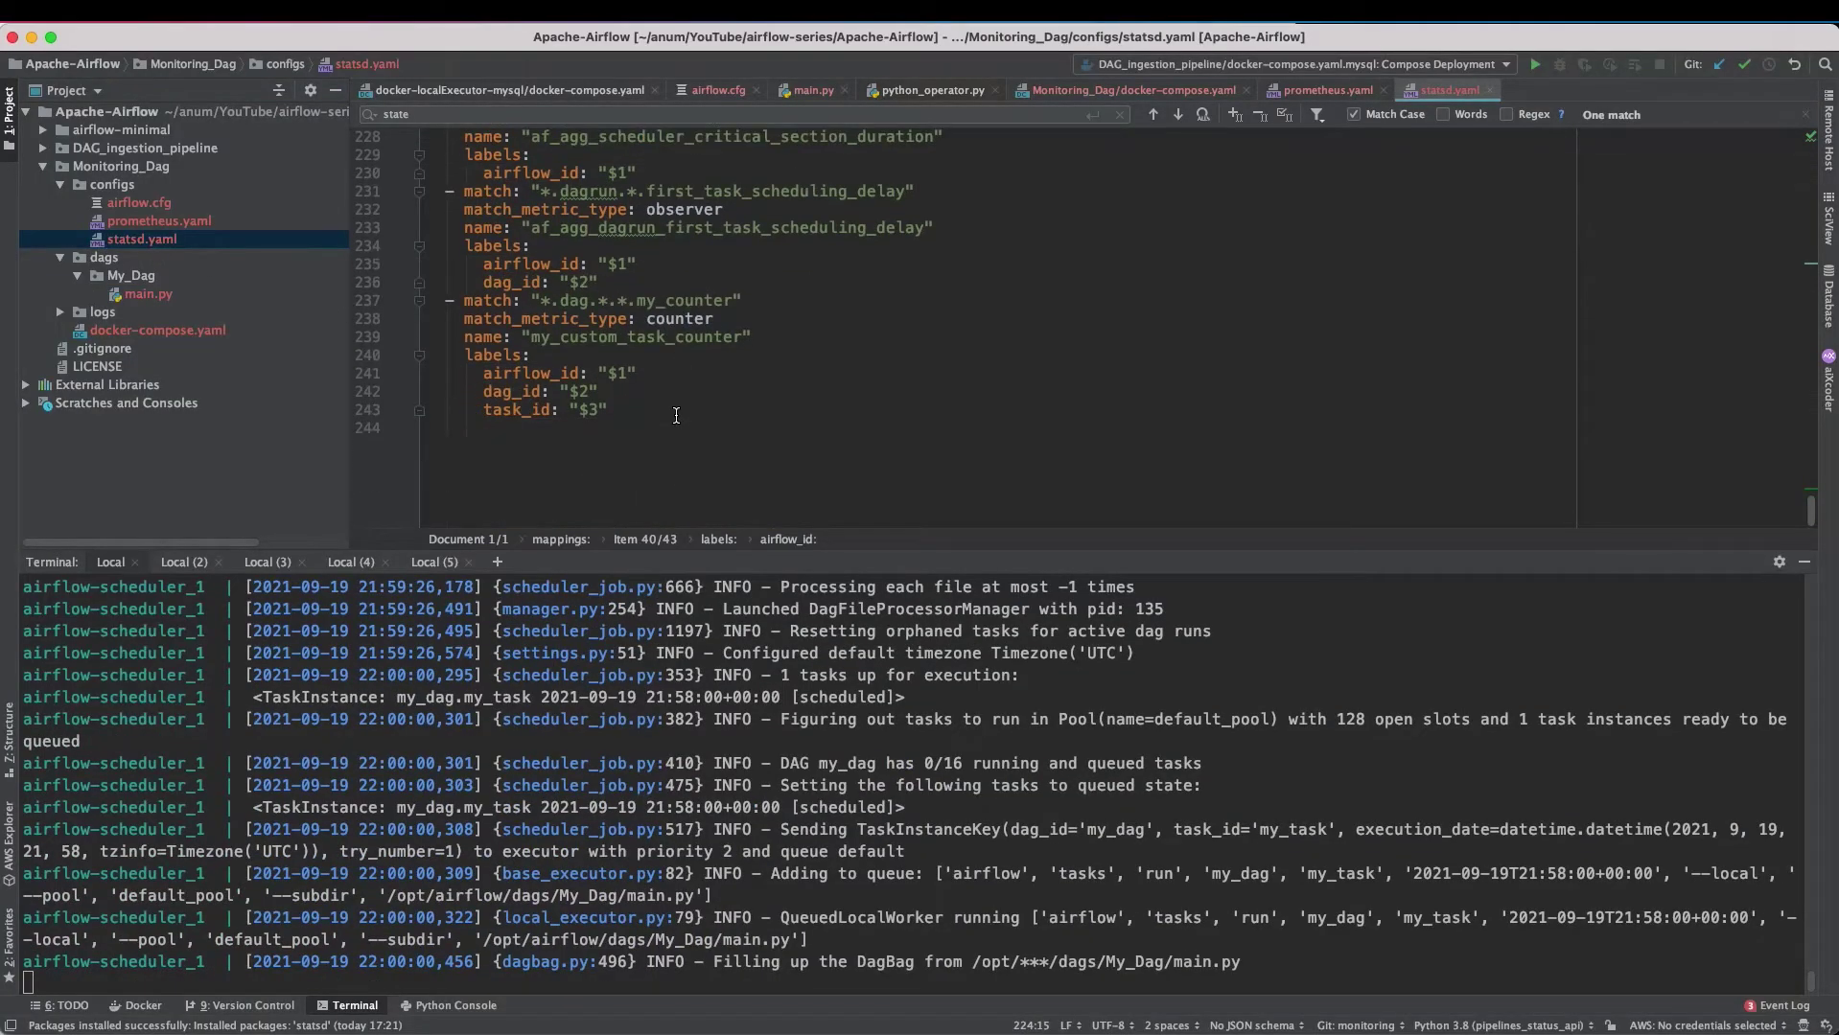
double_click(636, 336)
key(super+c)
double_click(681, 318)
key(super+Tab)
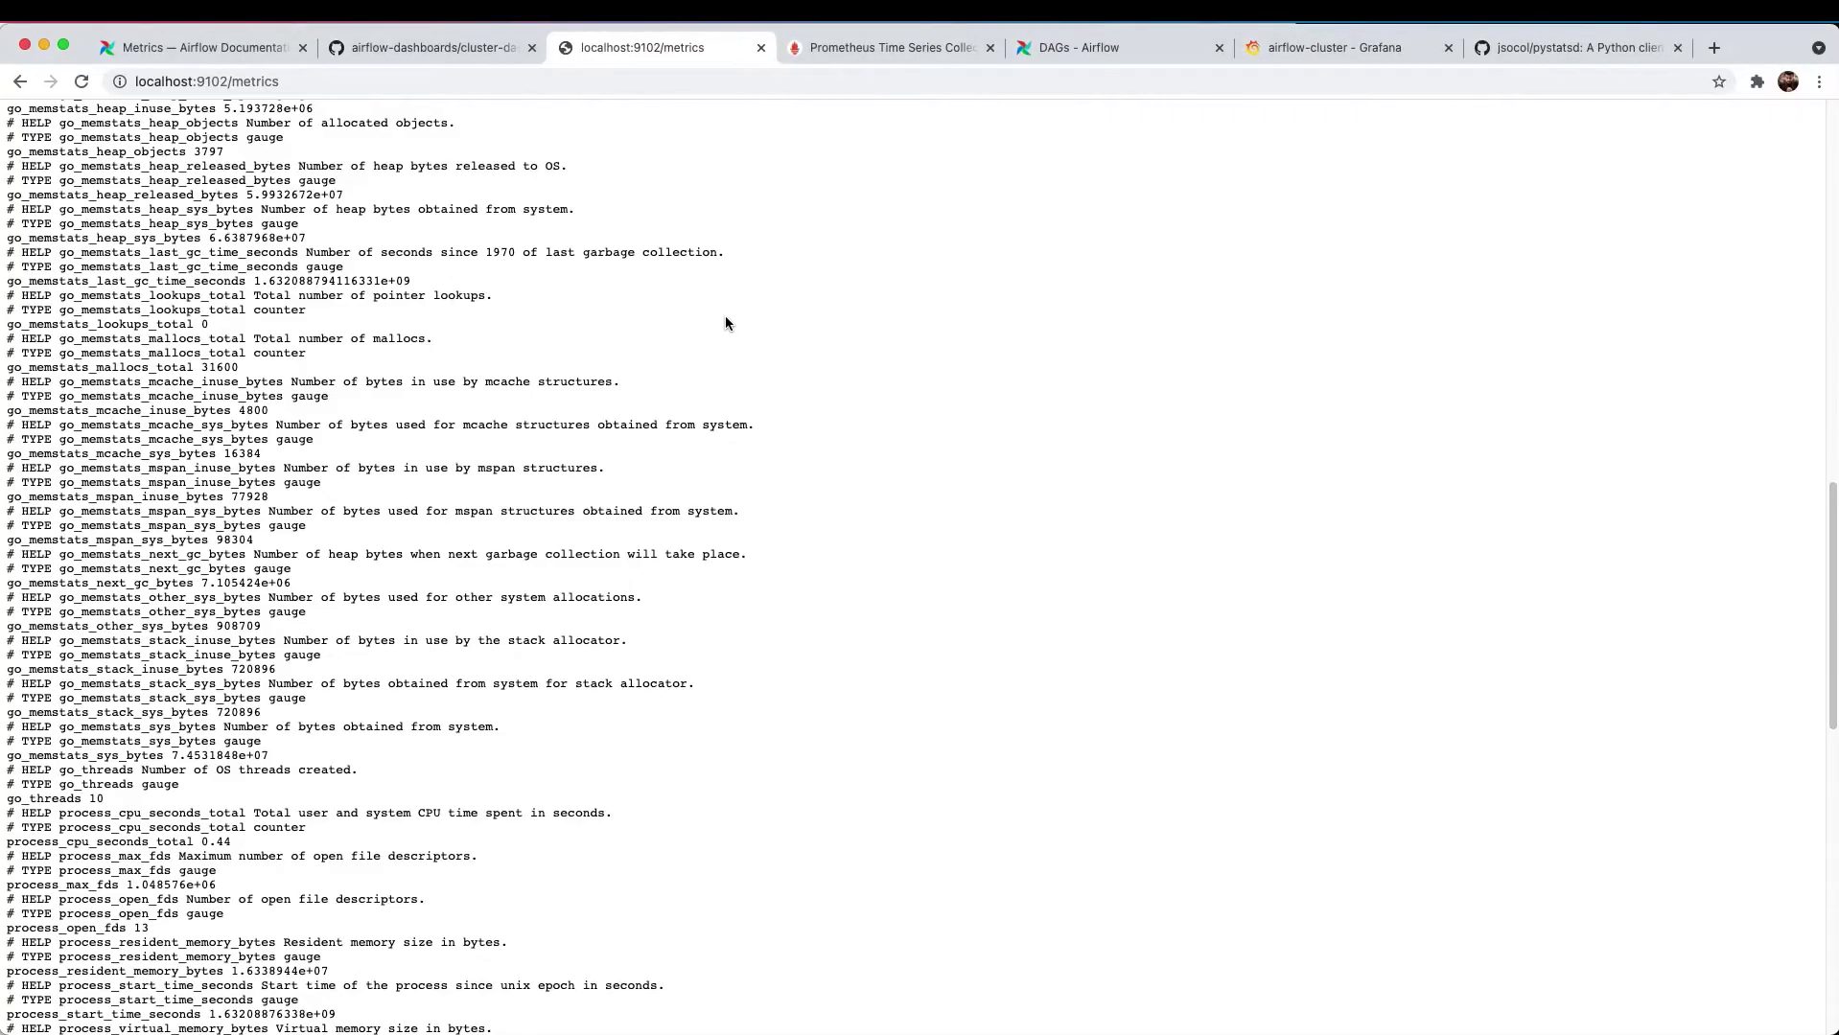
key(super+f)
key(super+v)
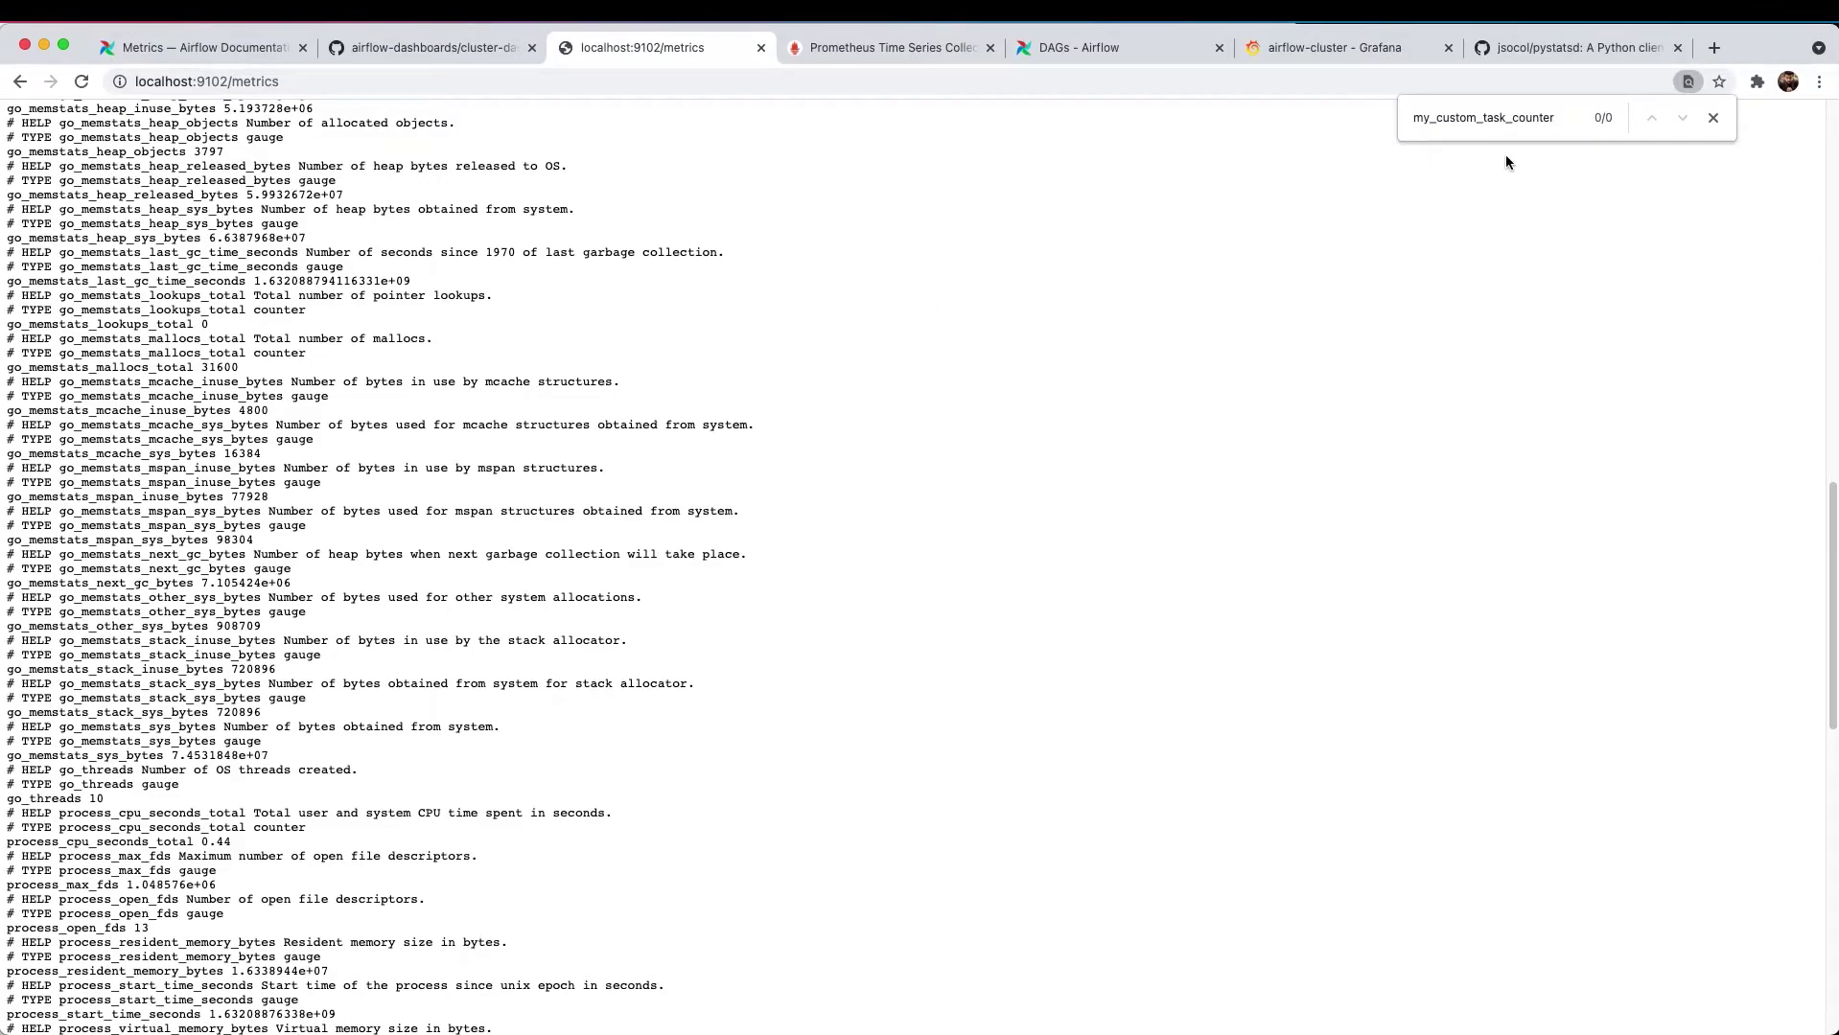
click(1098, 53)
- Trigger a new my_dag run in Airflow, then reload the localhost:9102 metrics page
click(94, 354)
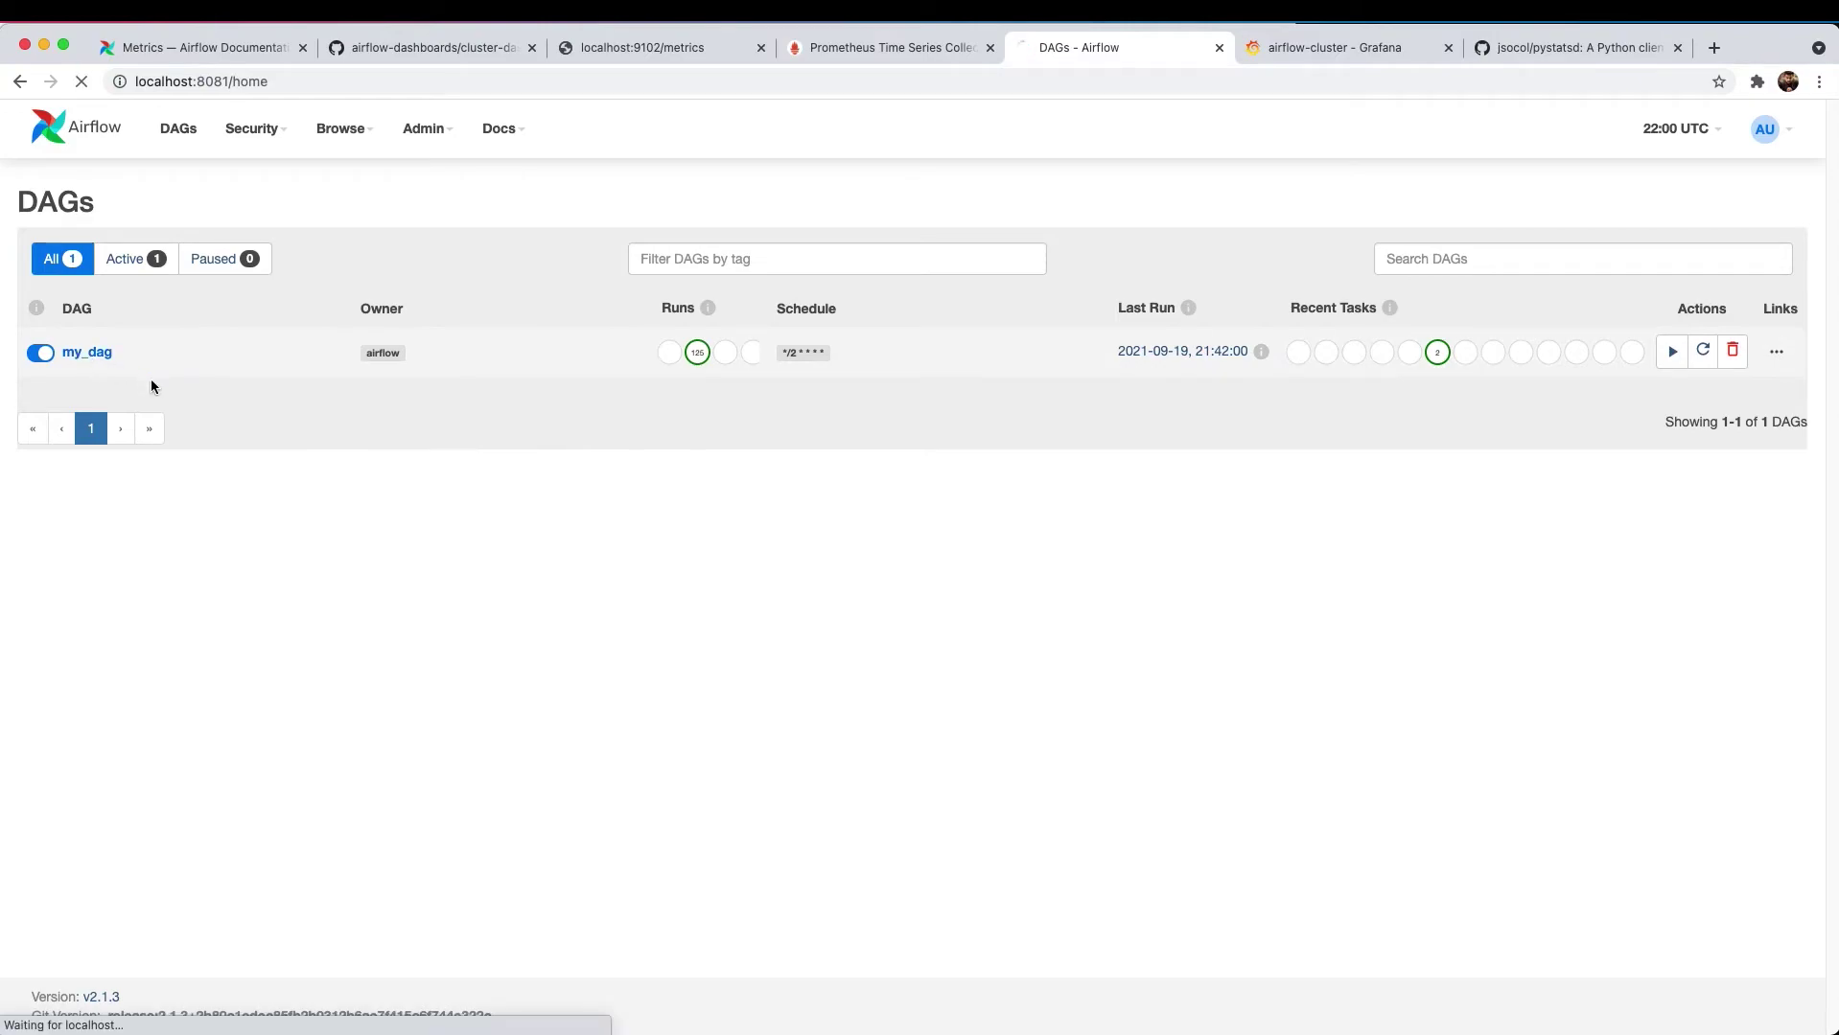
click(94, 353)
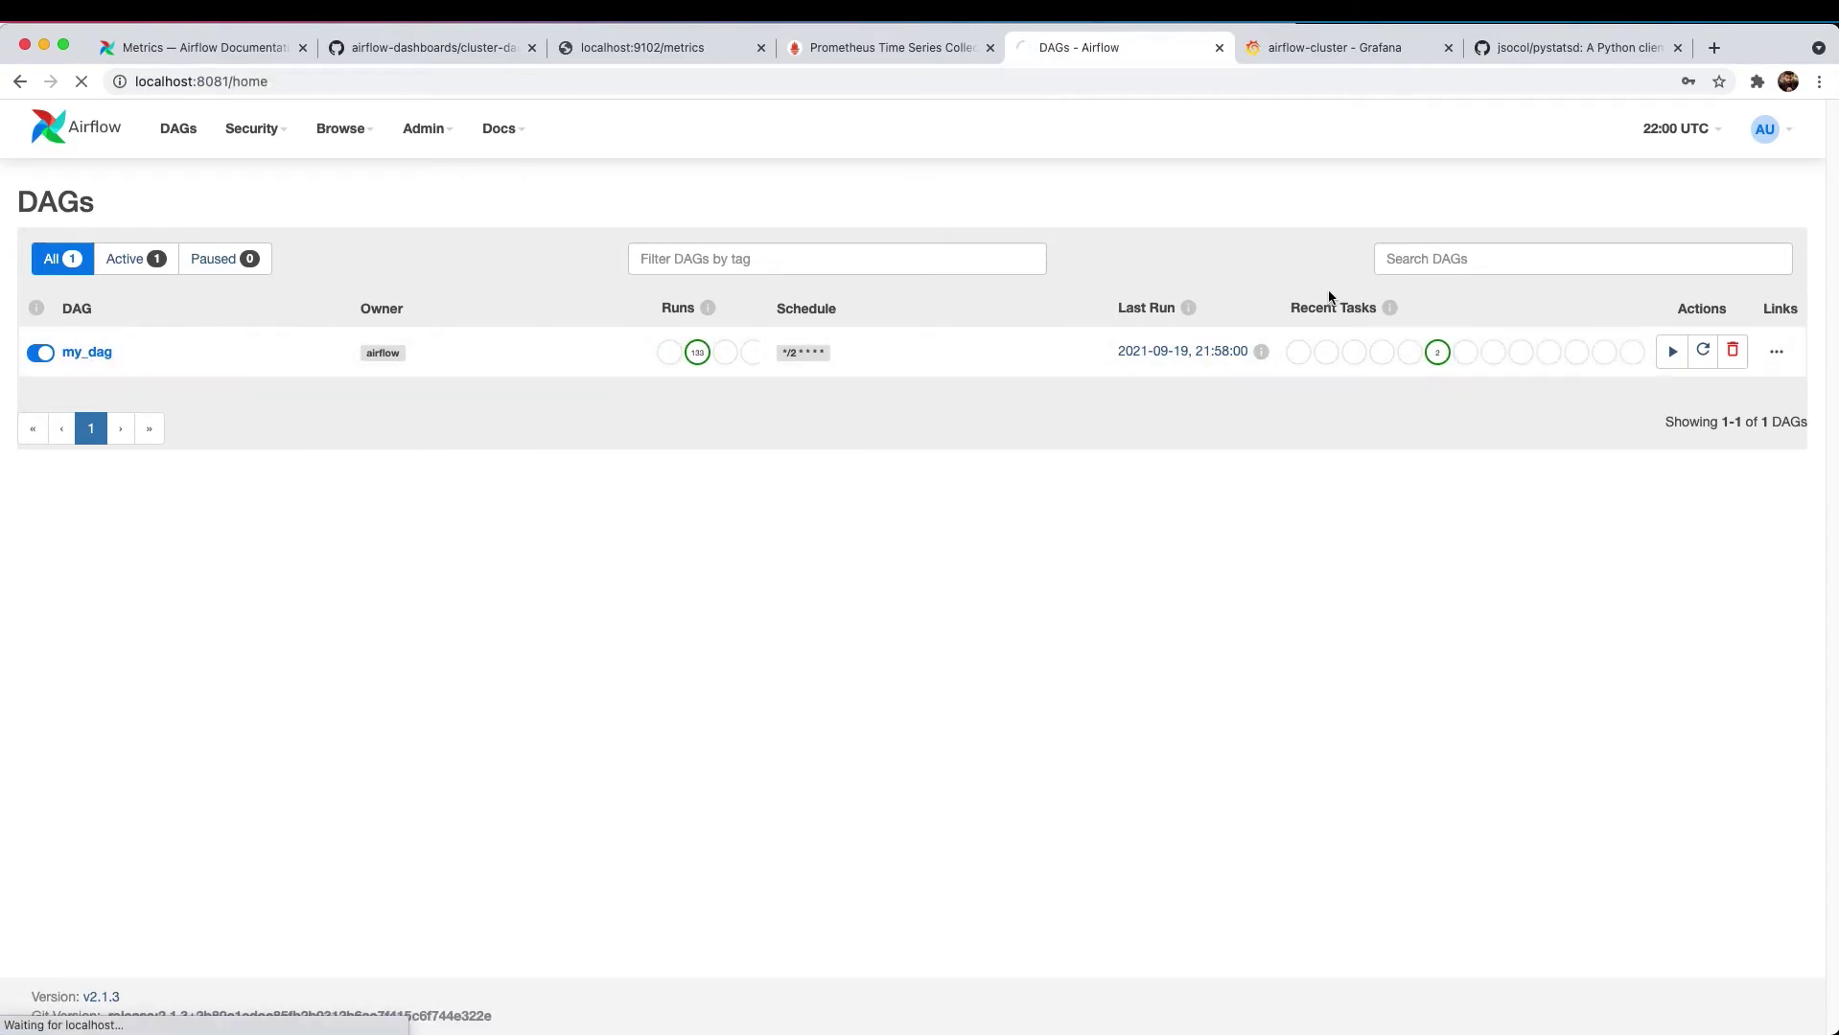
click(1727, 256)
click(1695, 289)
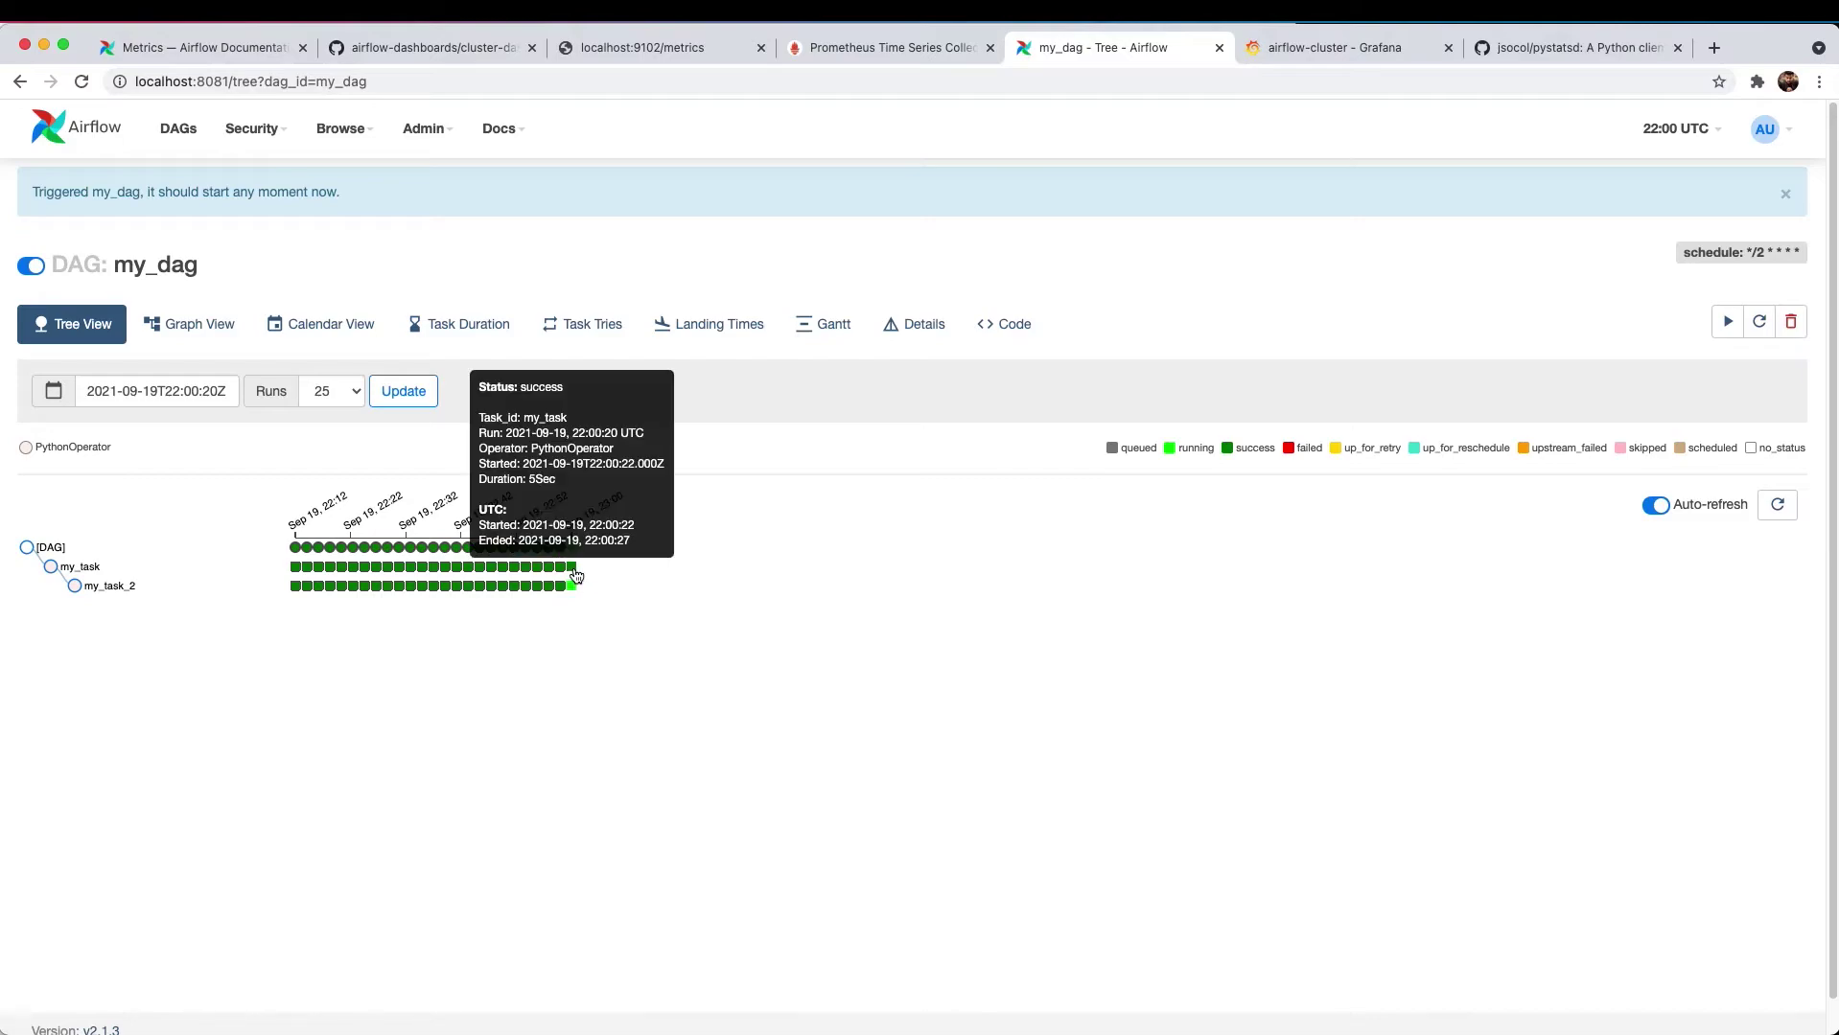
key(super+3)
text(r)
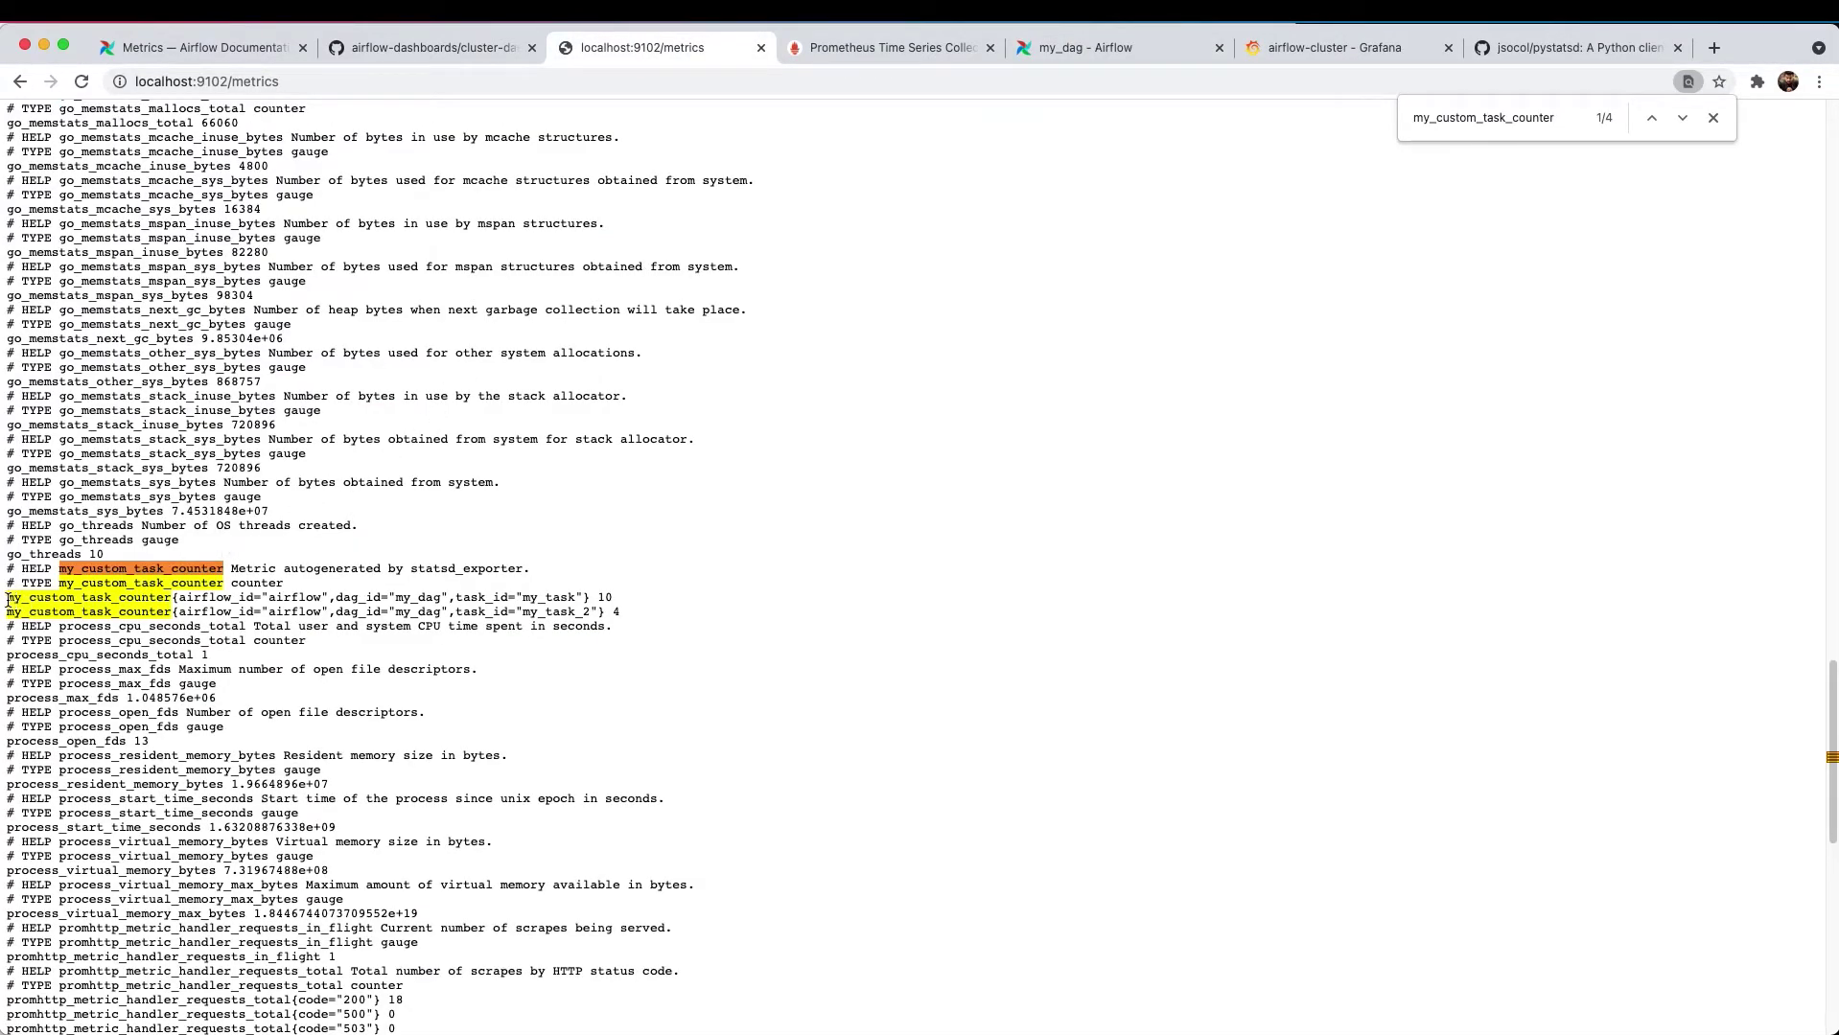
drag(6, 599, 174, 601)
key(super+c)
click(182, 599)
- Reload the Prometheus query page and replace the expression with my_custom_task_counter
click(826, 57)
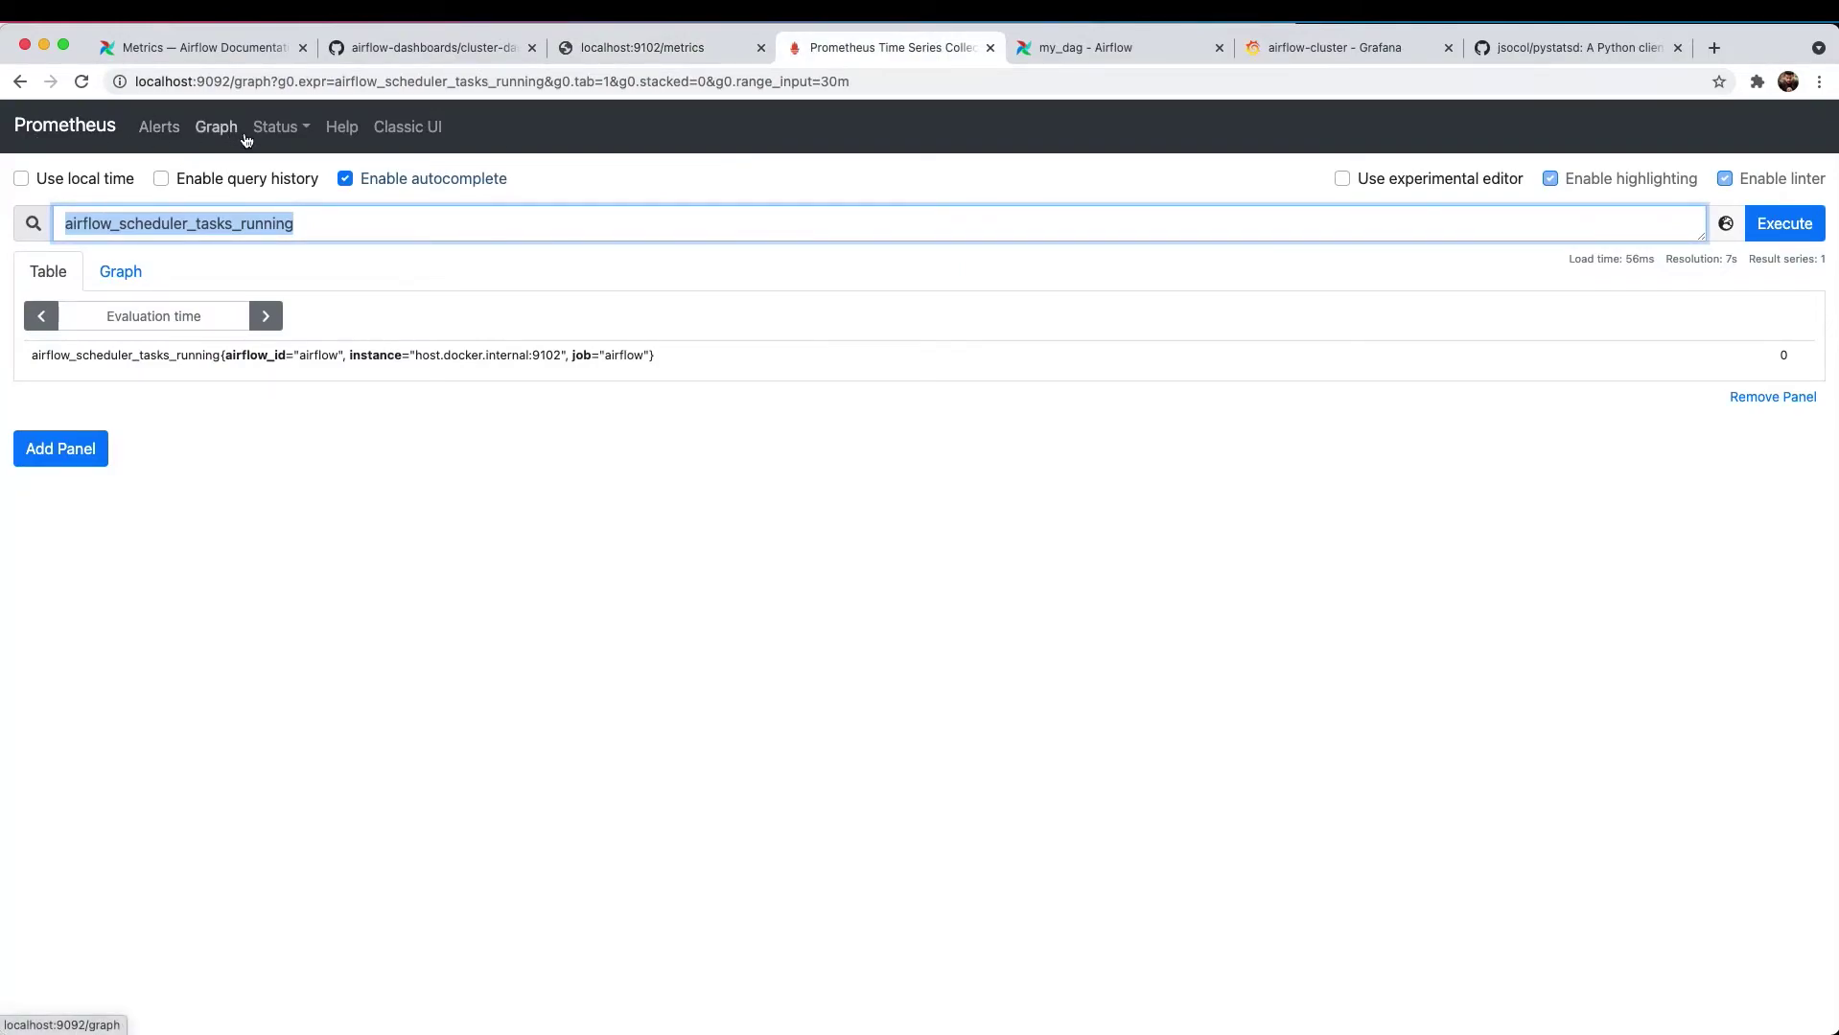
click(81, 82)
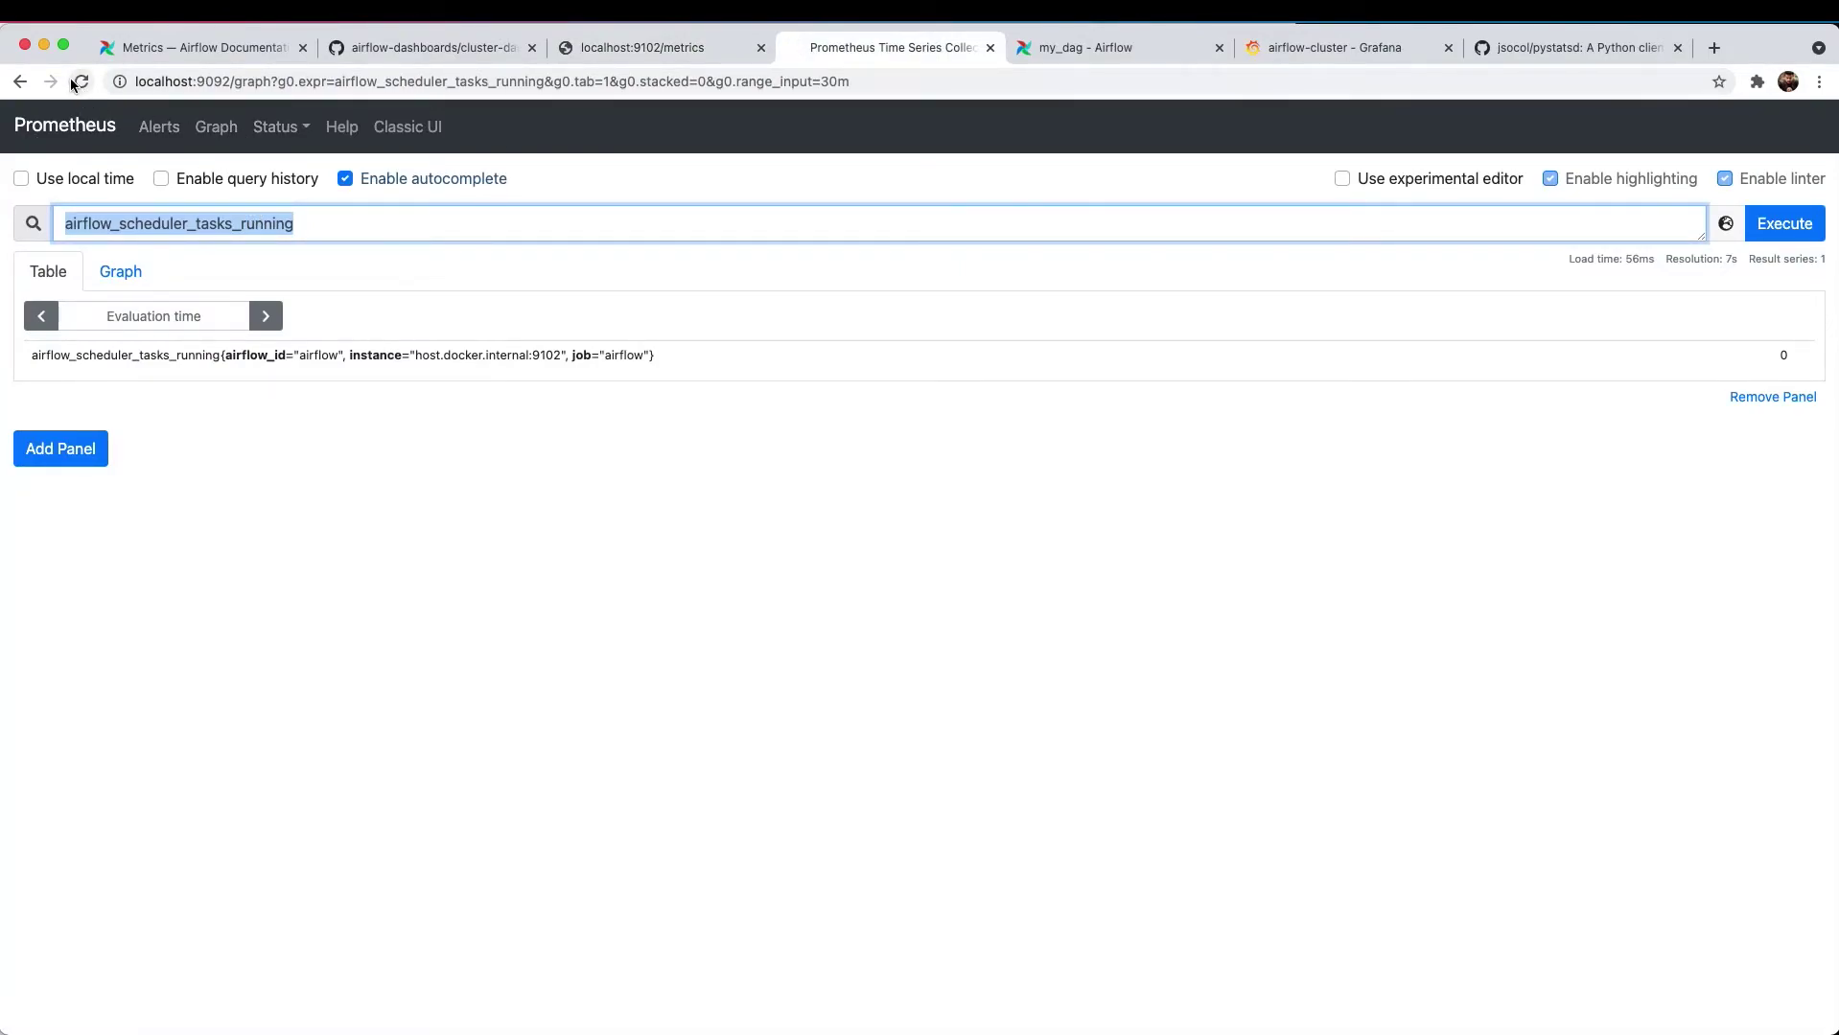
click(340, 223)
key(super+a)
key(super+v)
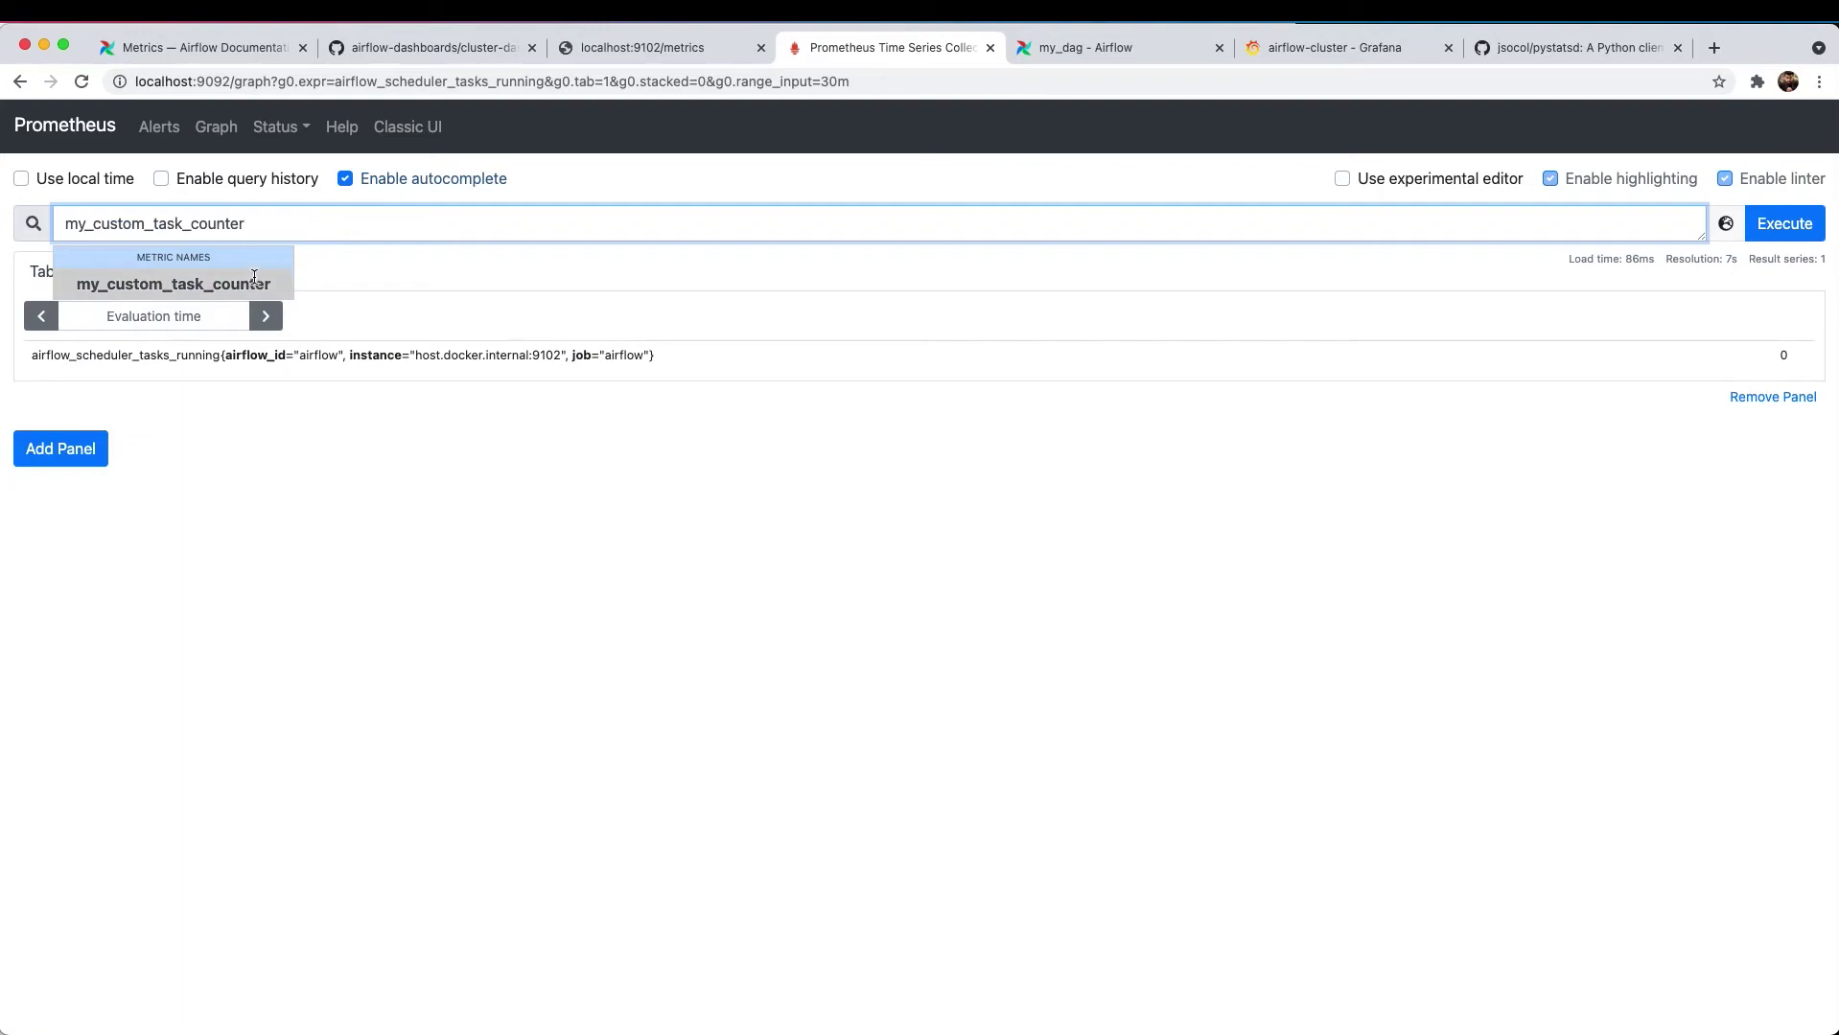
click(239, 290)
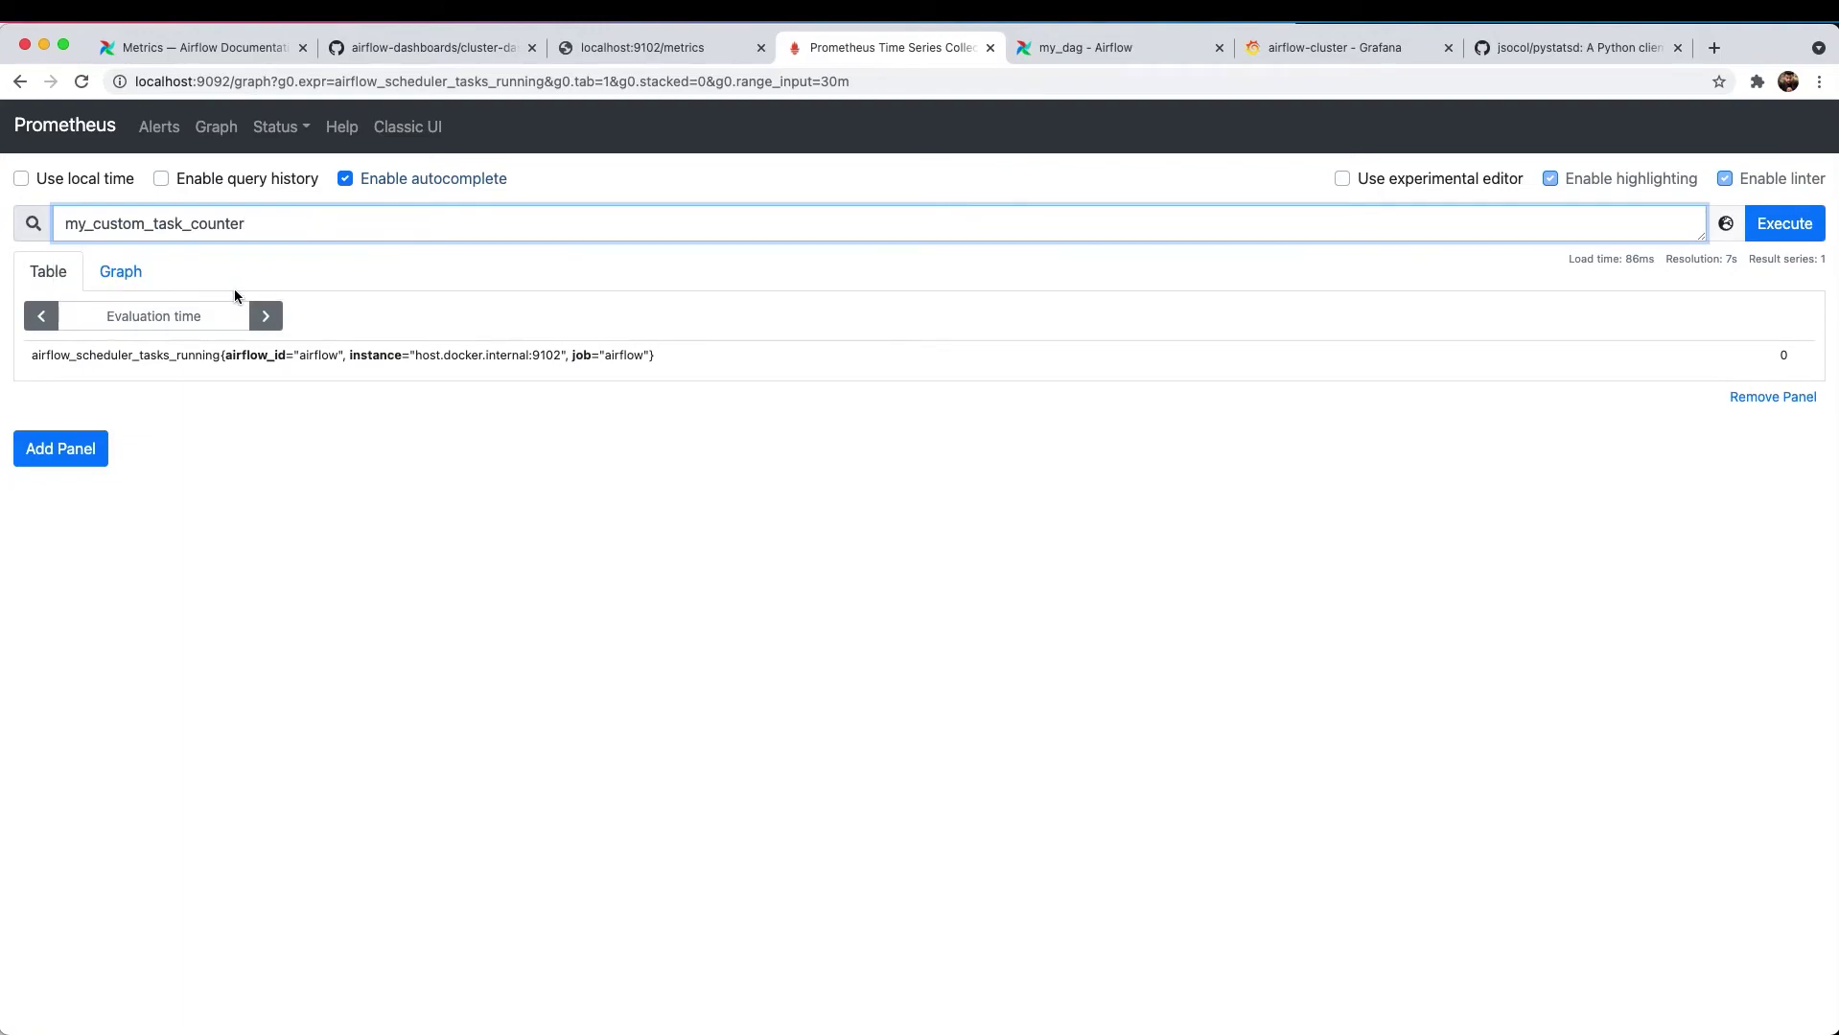
- Execute the query and graph its two series: my_task at 10, my_task_2 at 4
click(1783, 223)
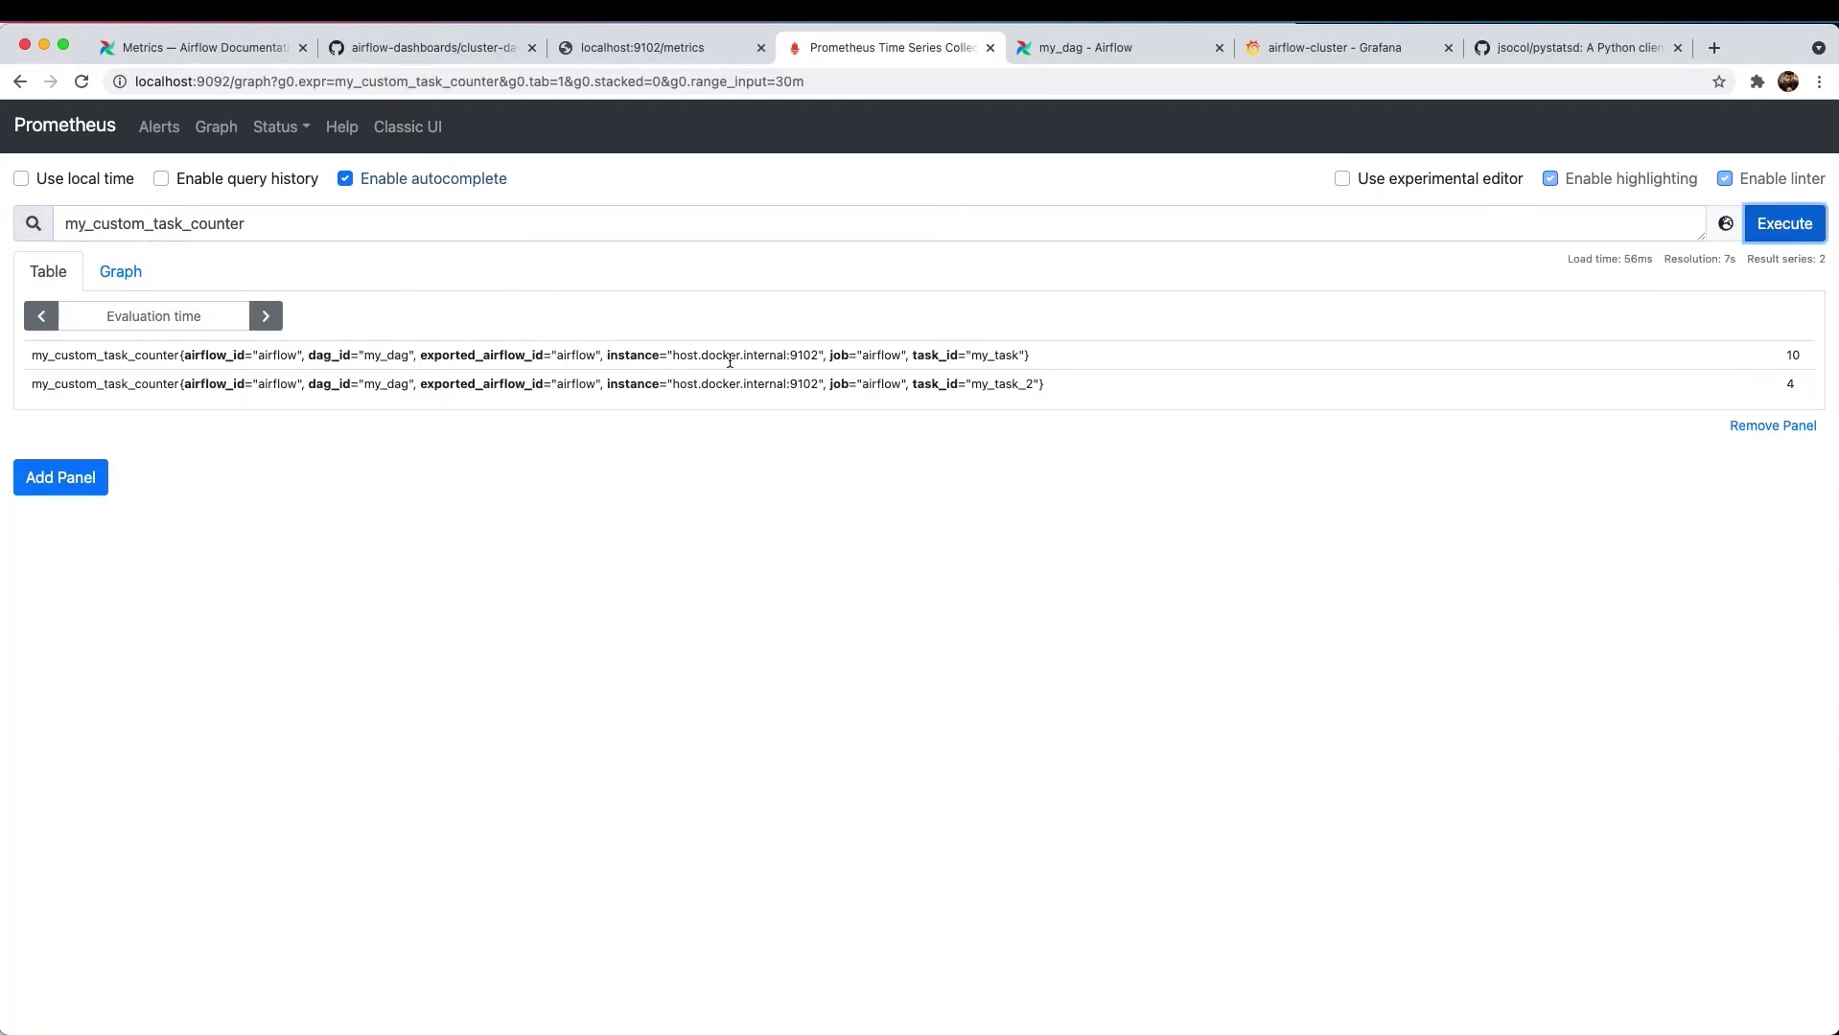
click(119, 273)
mouse_move(1716, 738)
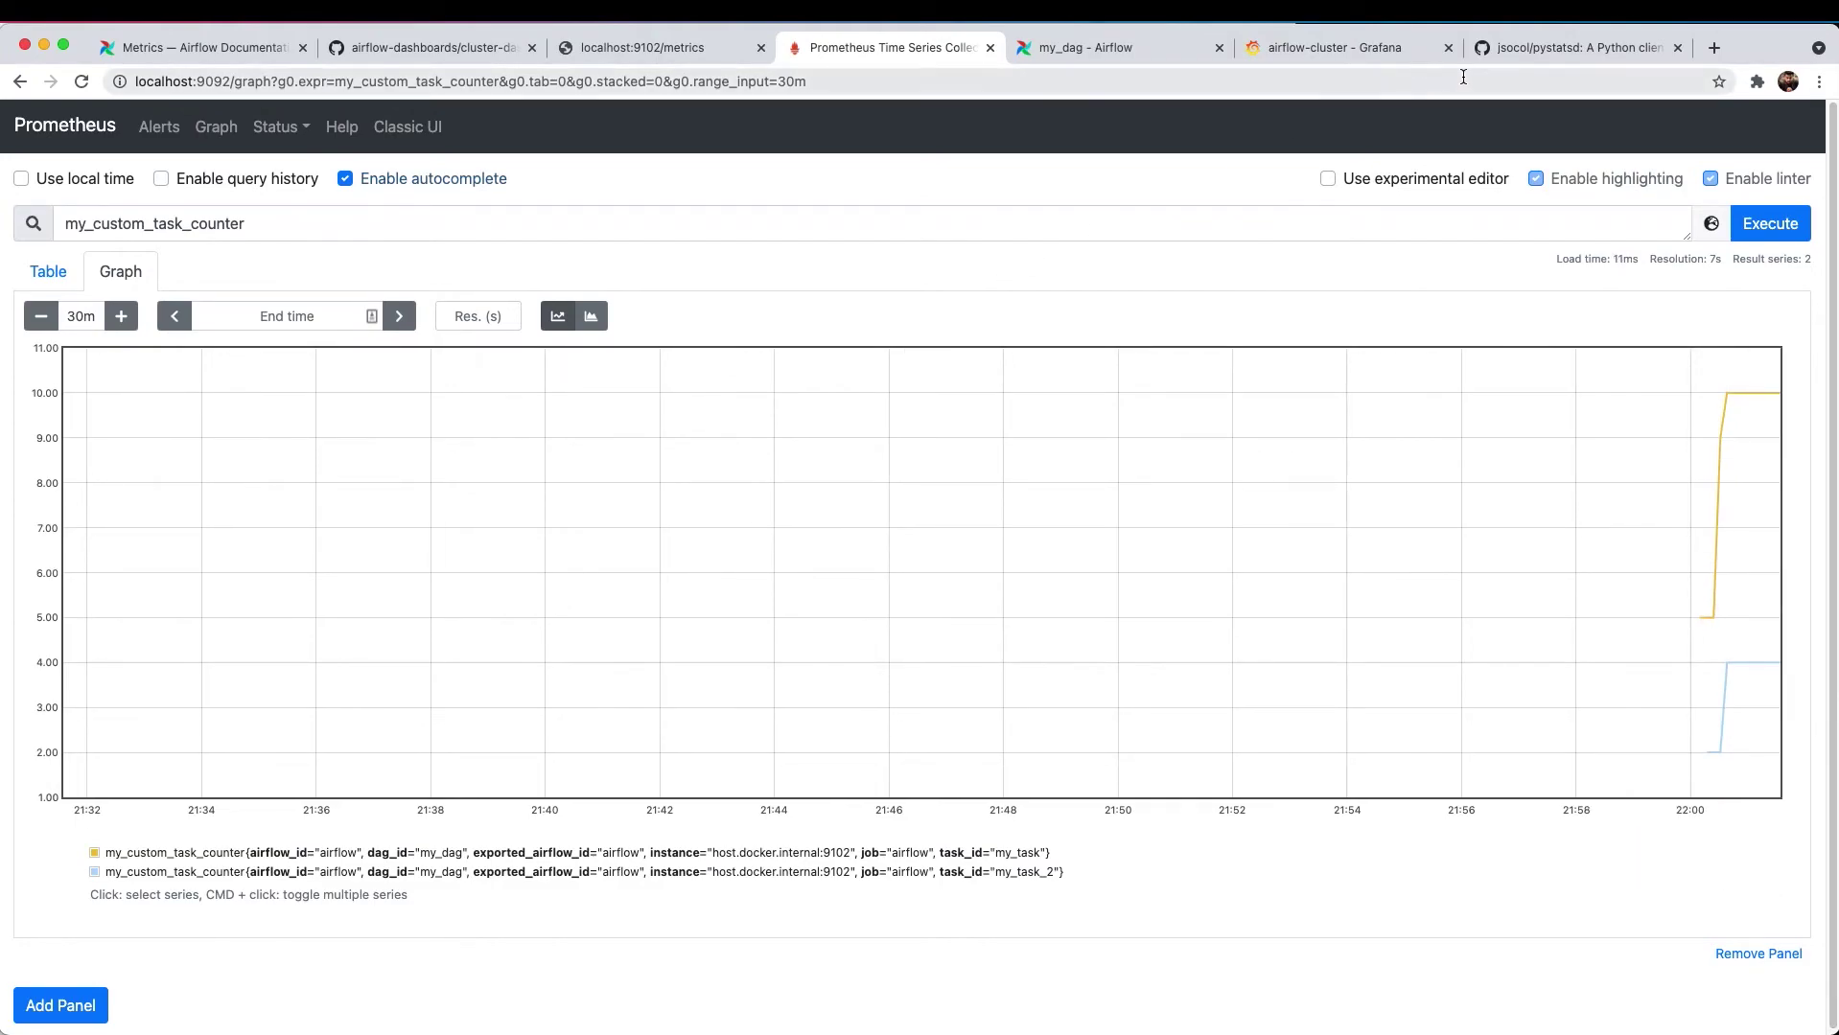
click(1272, 47)
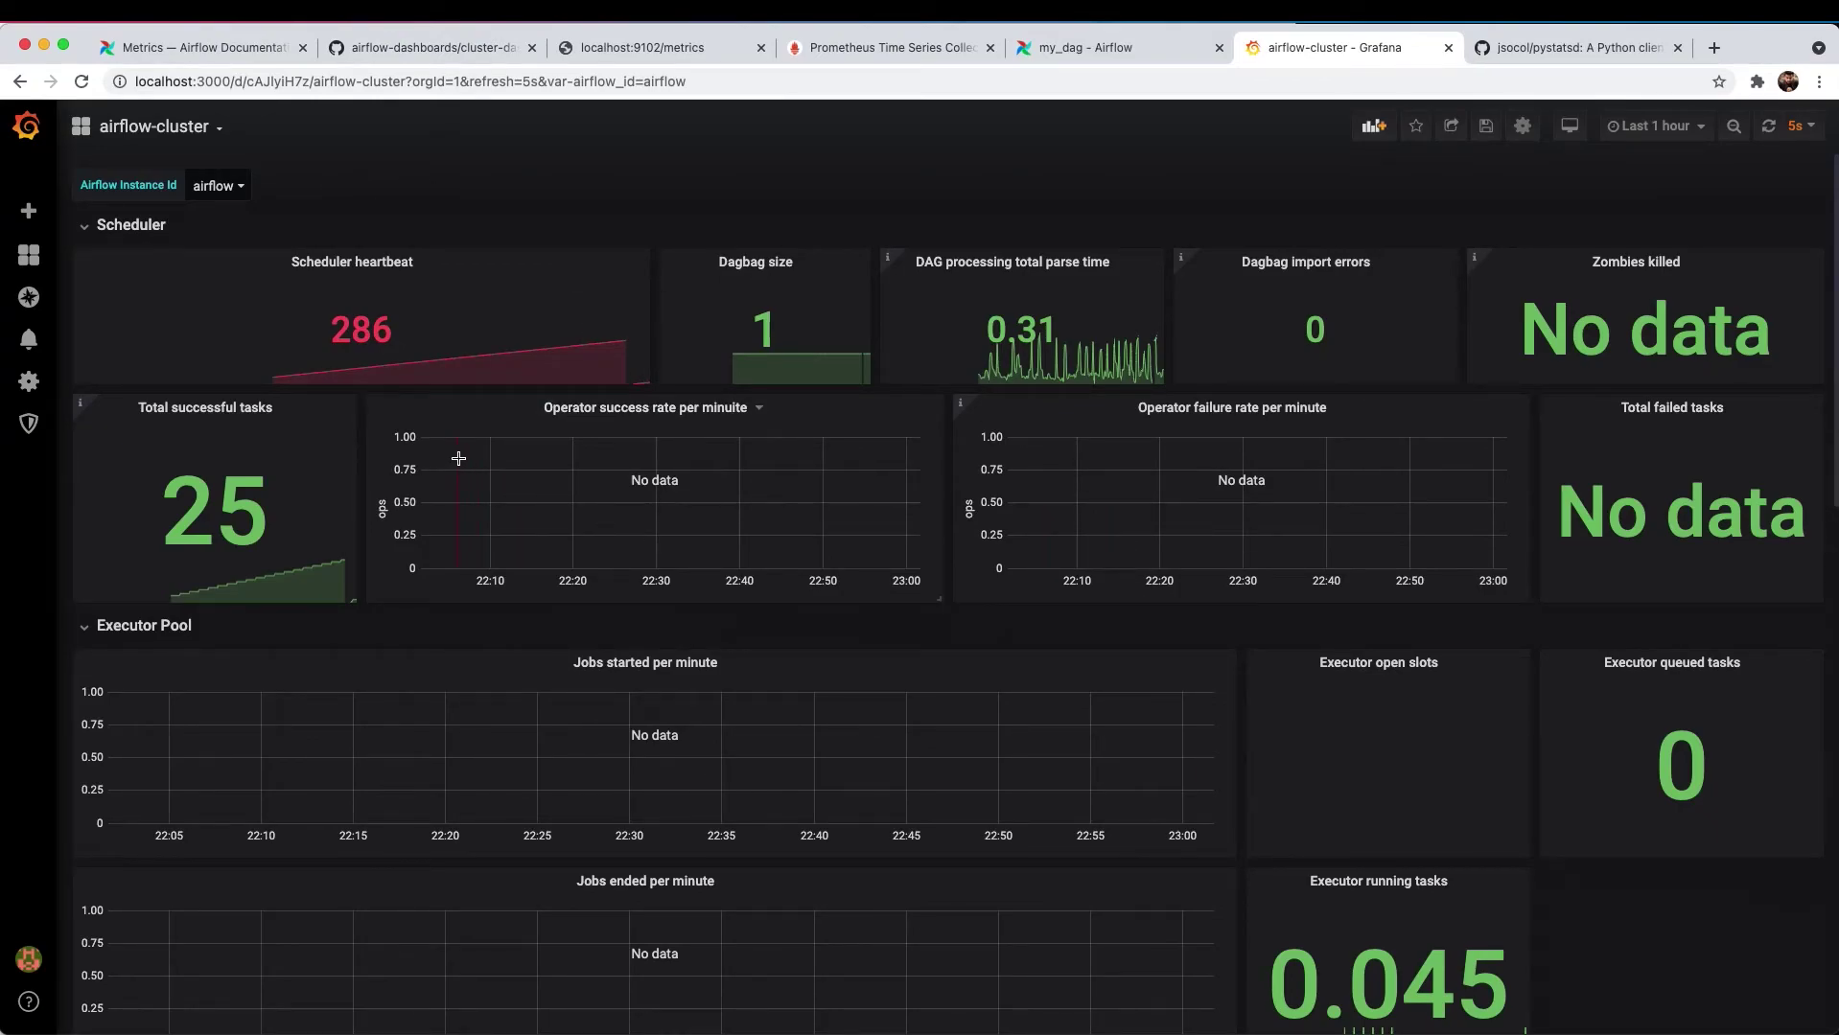
- Duplicate the Executor running tasks panel on the airflow-cluster dashboard
scroll(458, 458, down, 4)
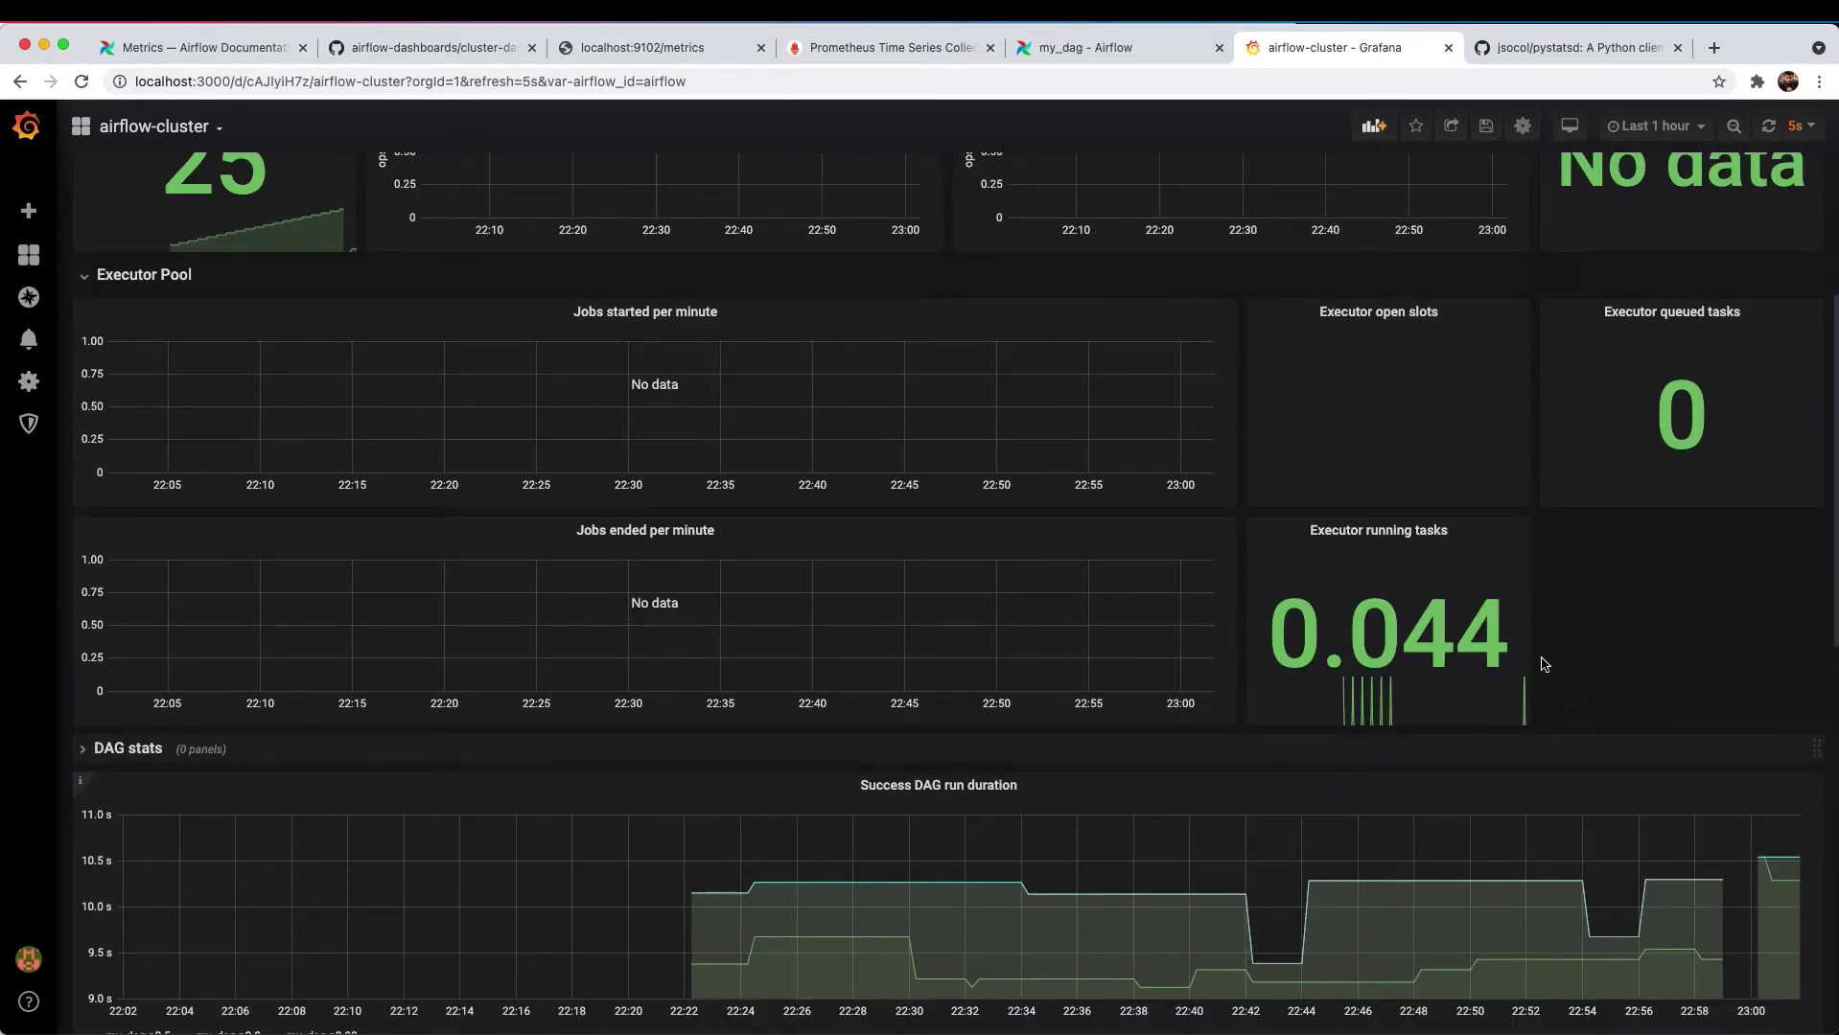
click(1460, 538)
mouse_move(1438, 679)
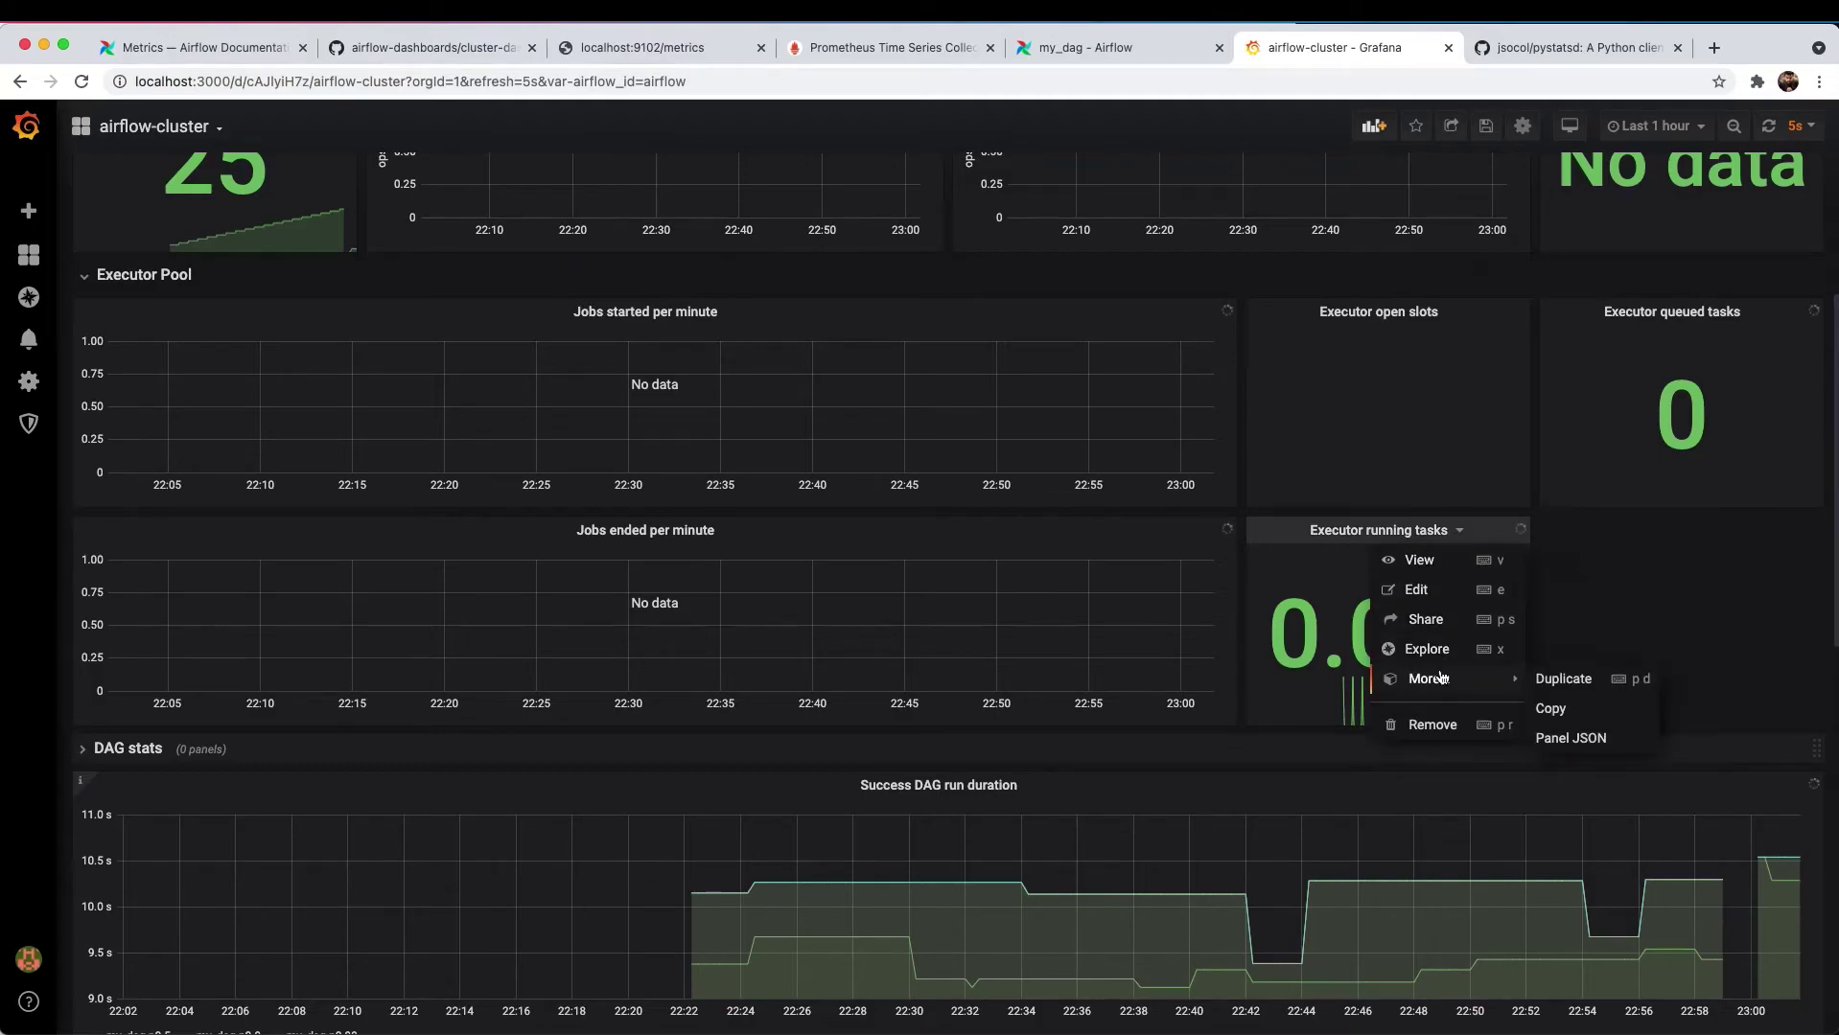
click(1564, 679)
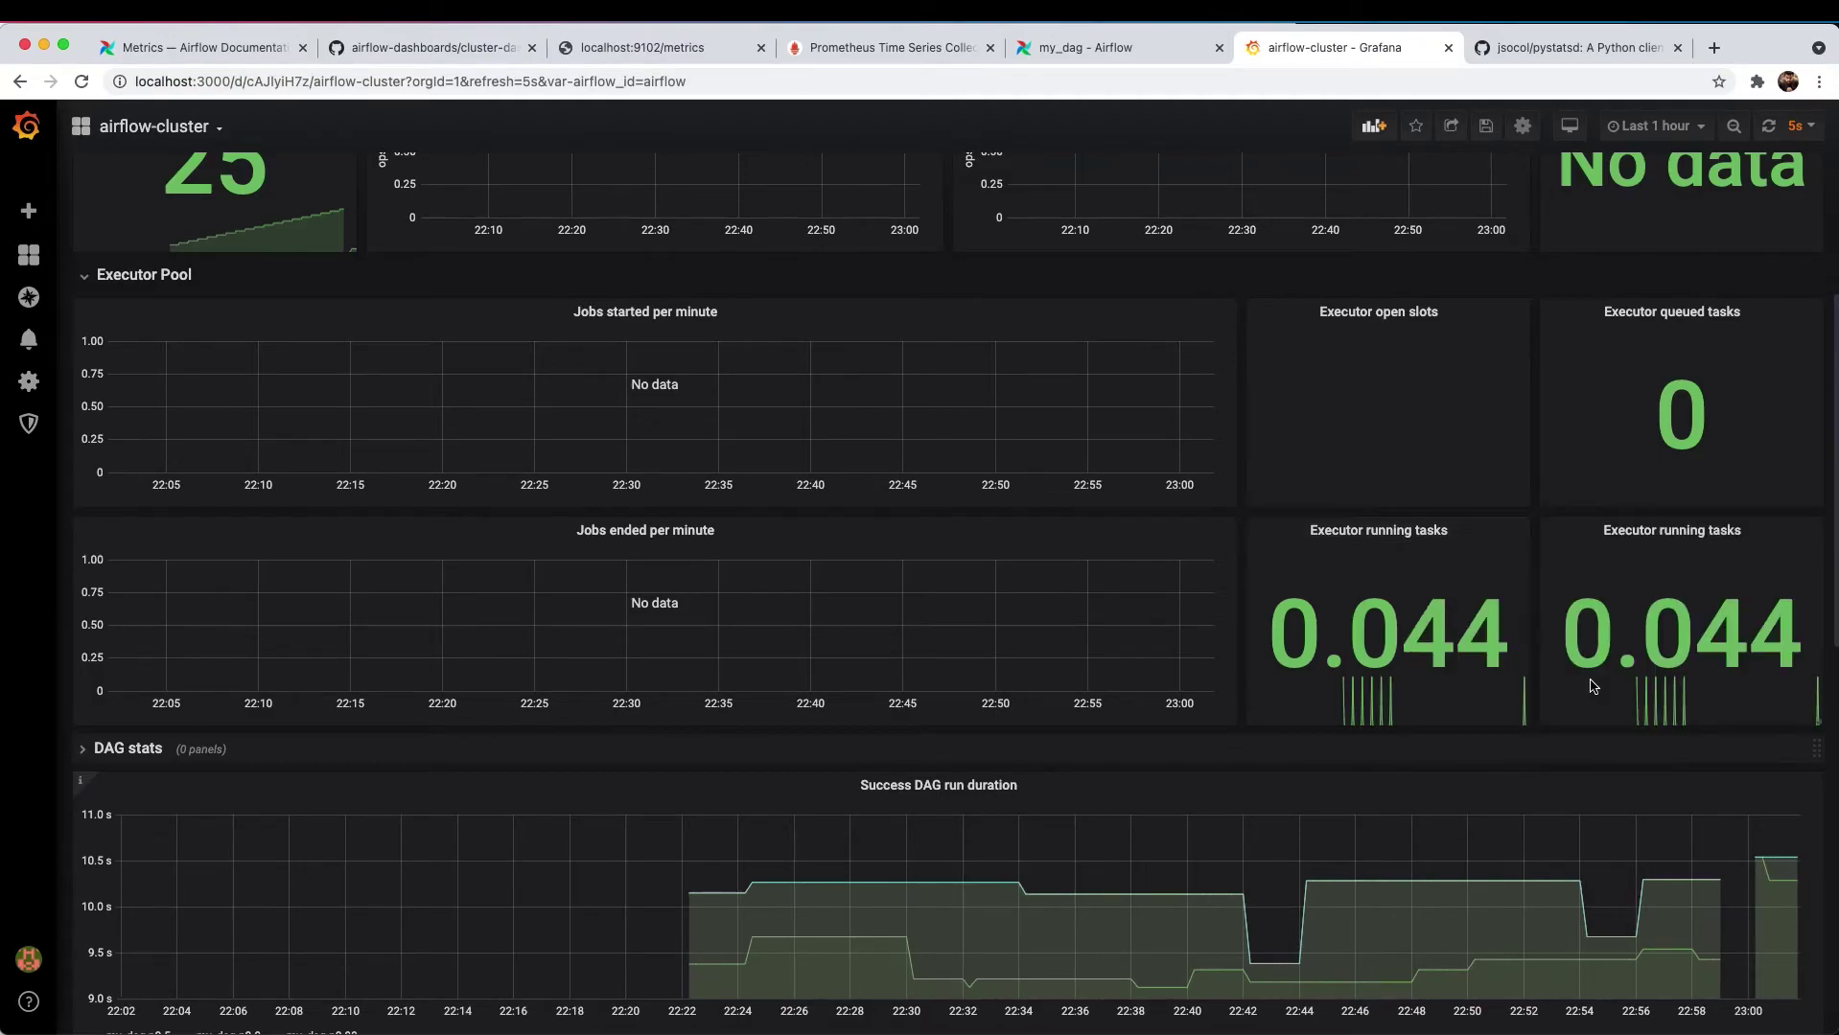
- Edit the copy so its query uses my_custom_task_counter, showing values 10 and 4
click(1748, 538)
click(1711, 586)
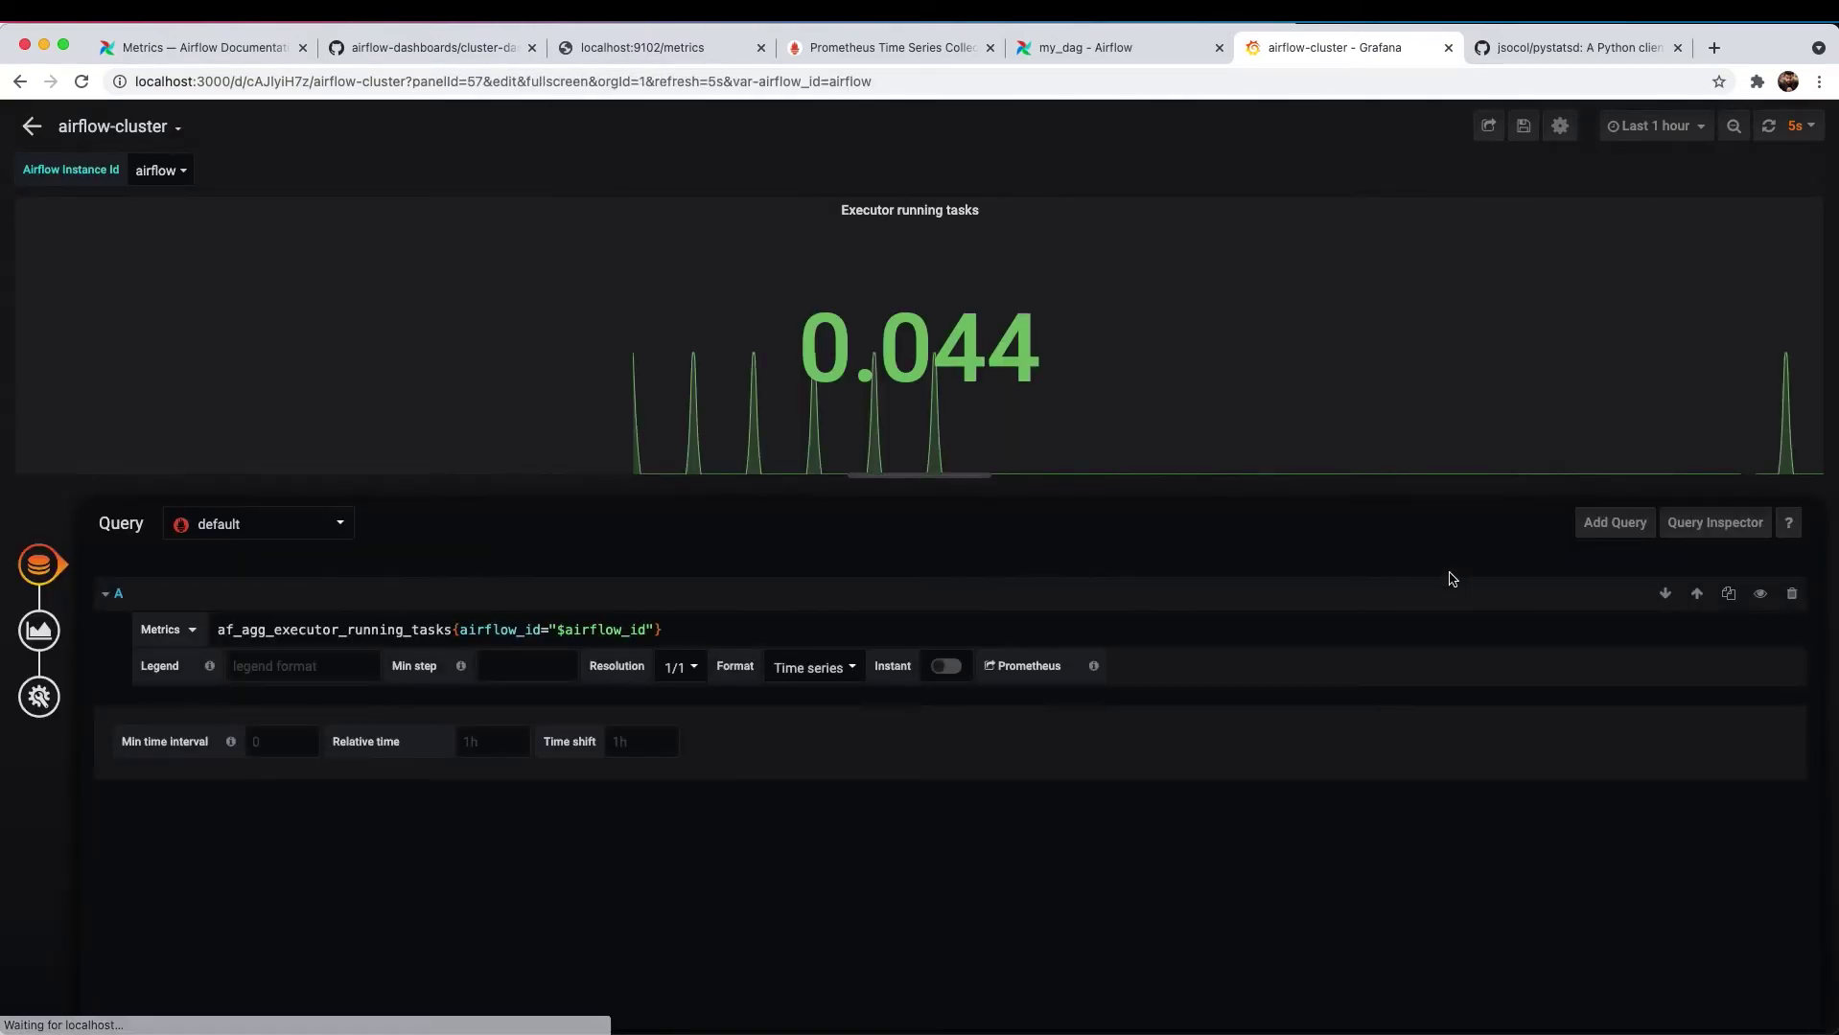
double_click(355, 630)
text(my_custom_task_counter)
click(357, 653)
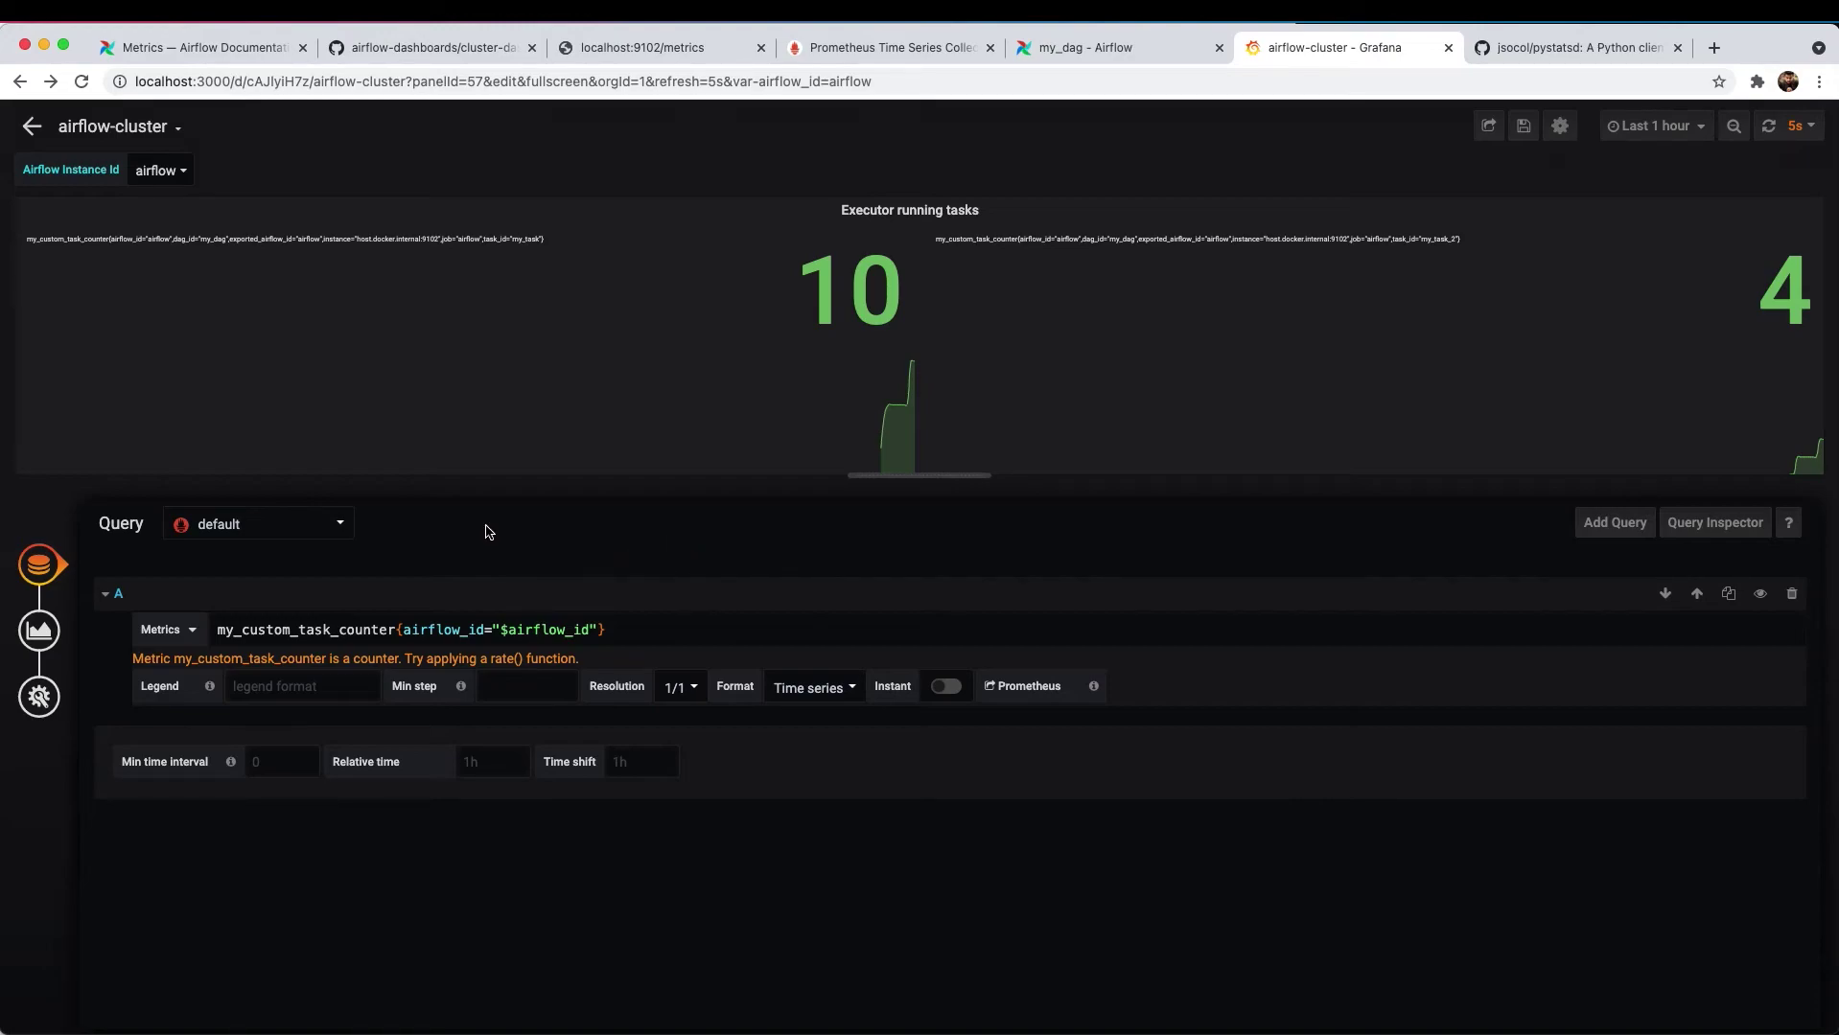
click(39, 640)
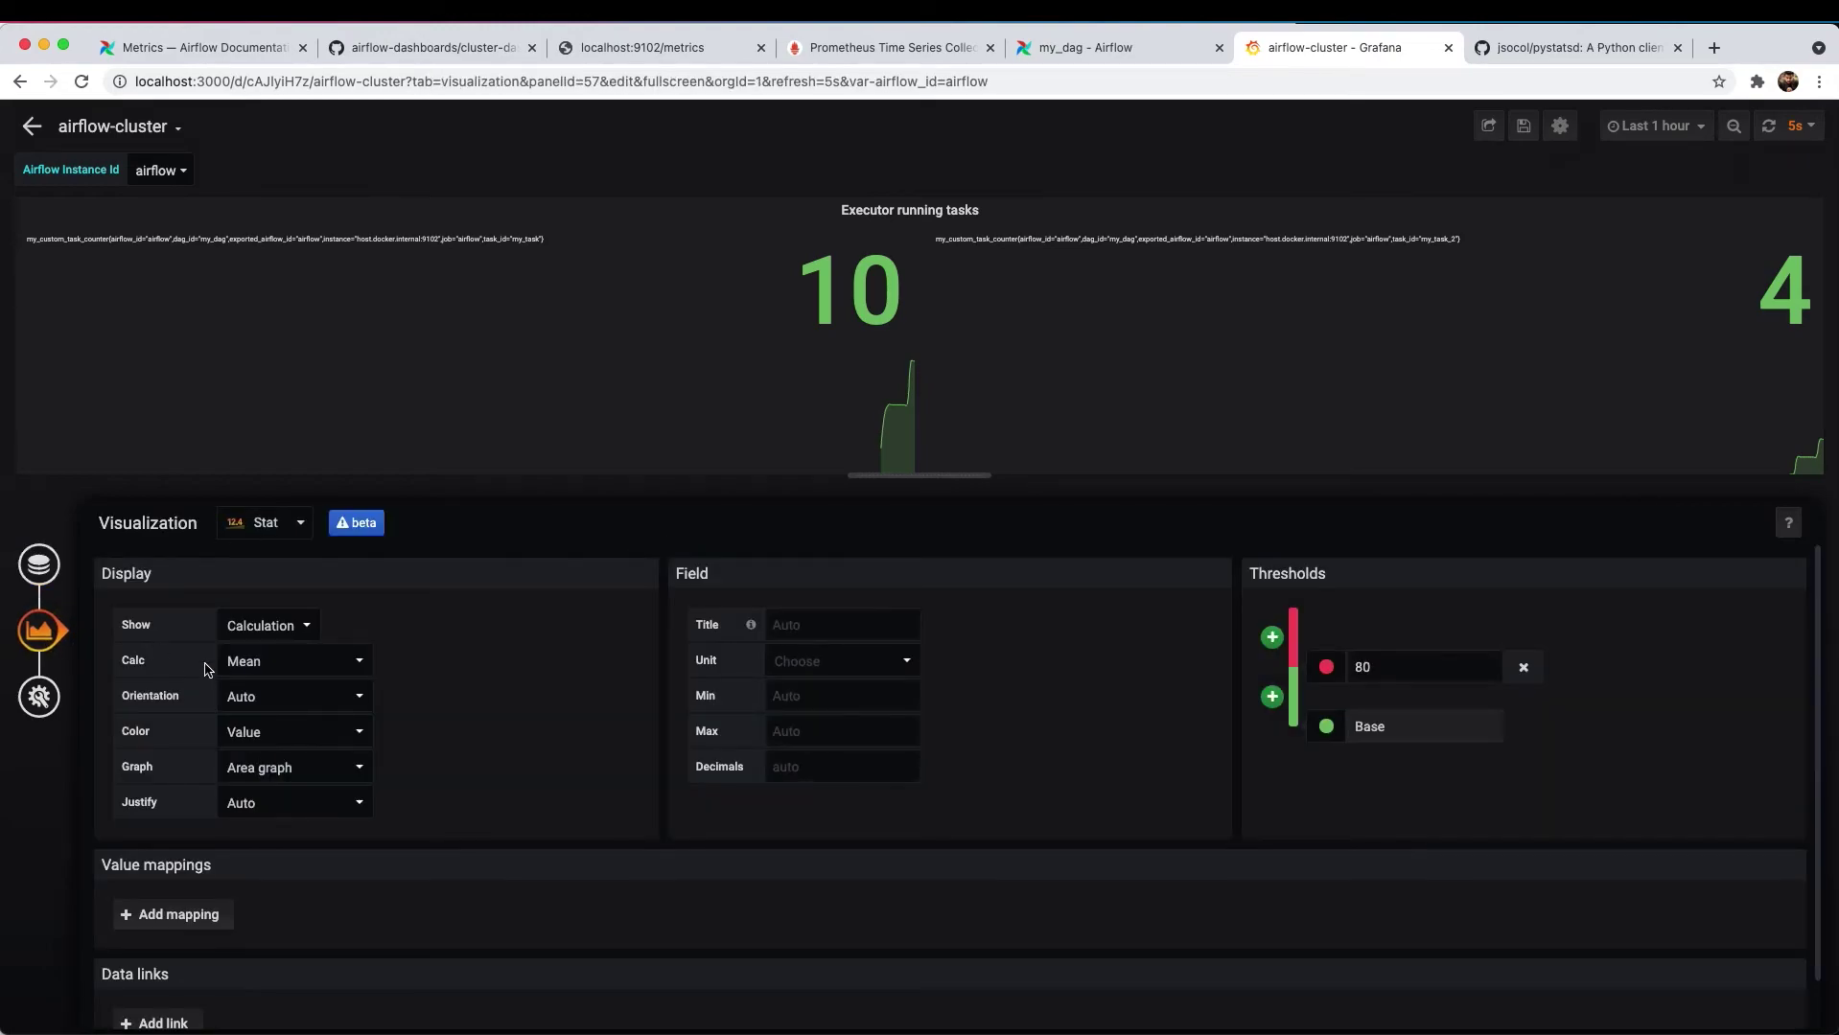
- Make the panel a Graph with legend format 'counter dag: {{dag_id}}, task: {{task_id}}'
click(287, 522)
click(176, 640)
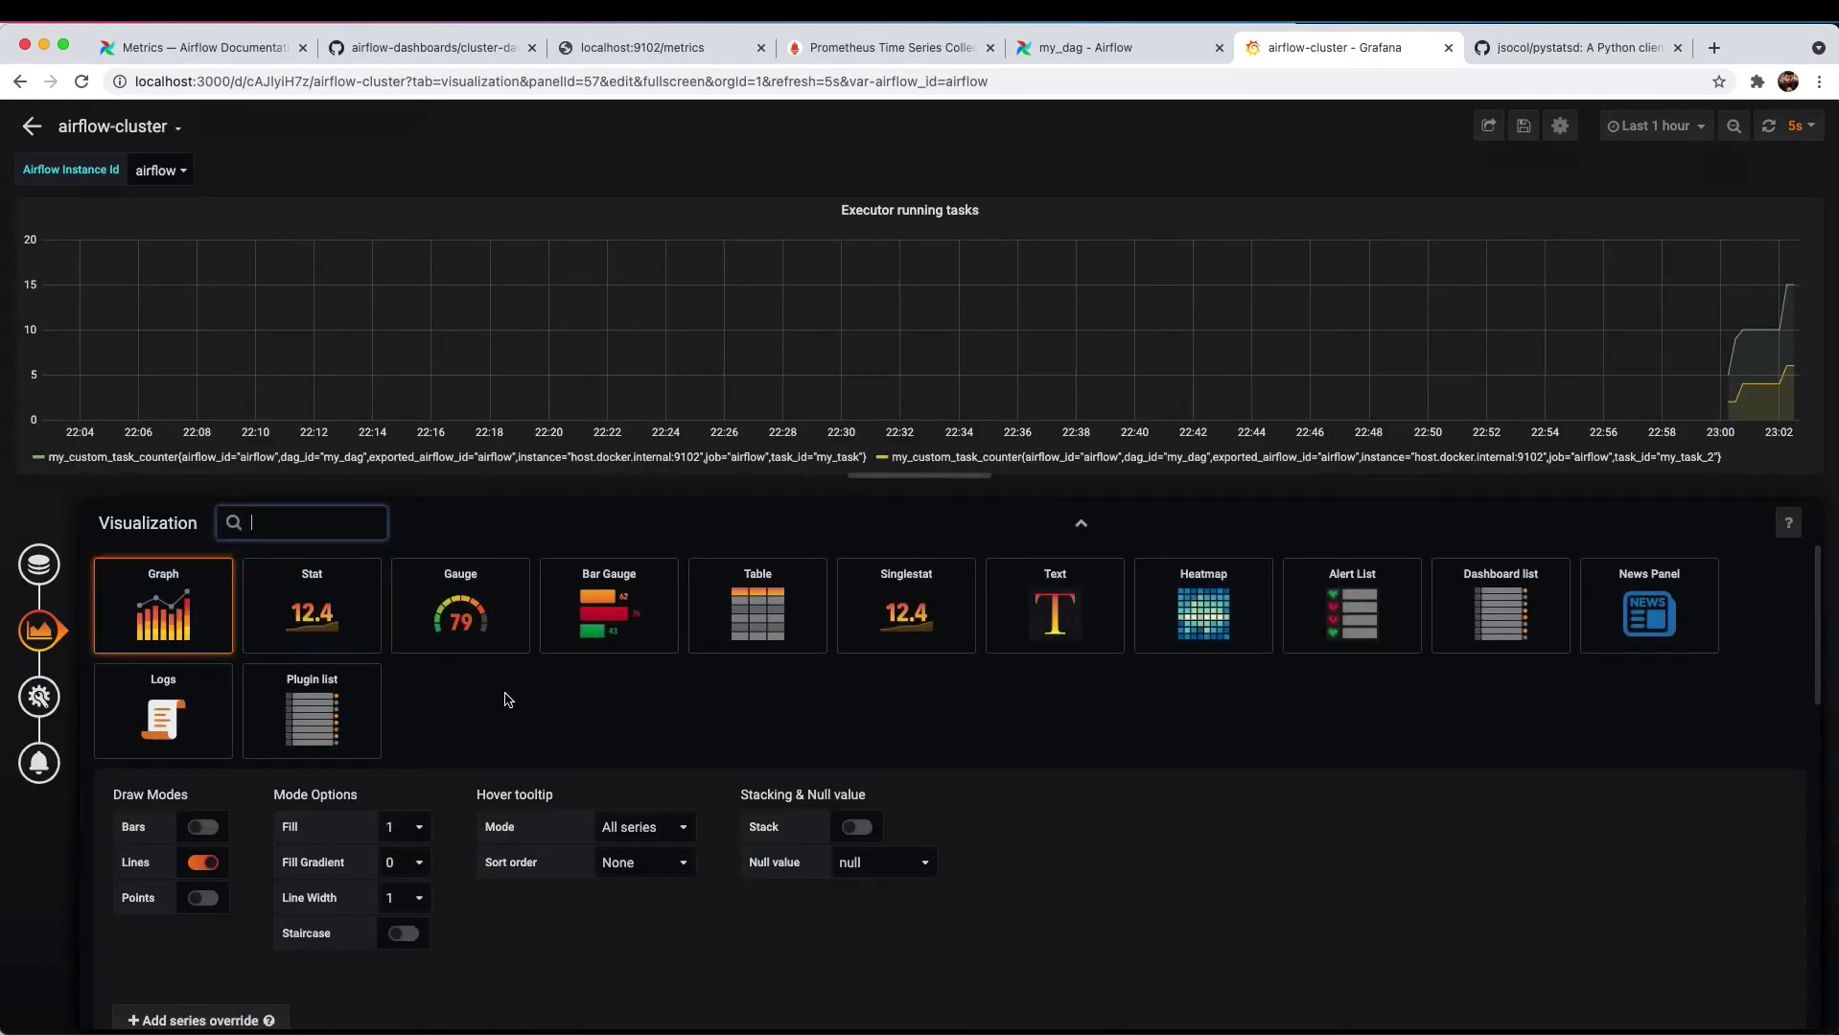
scroll(518, 714, down, 2)
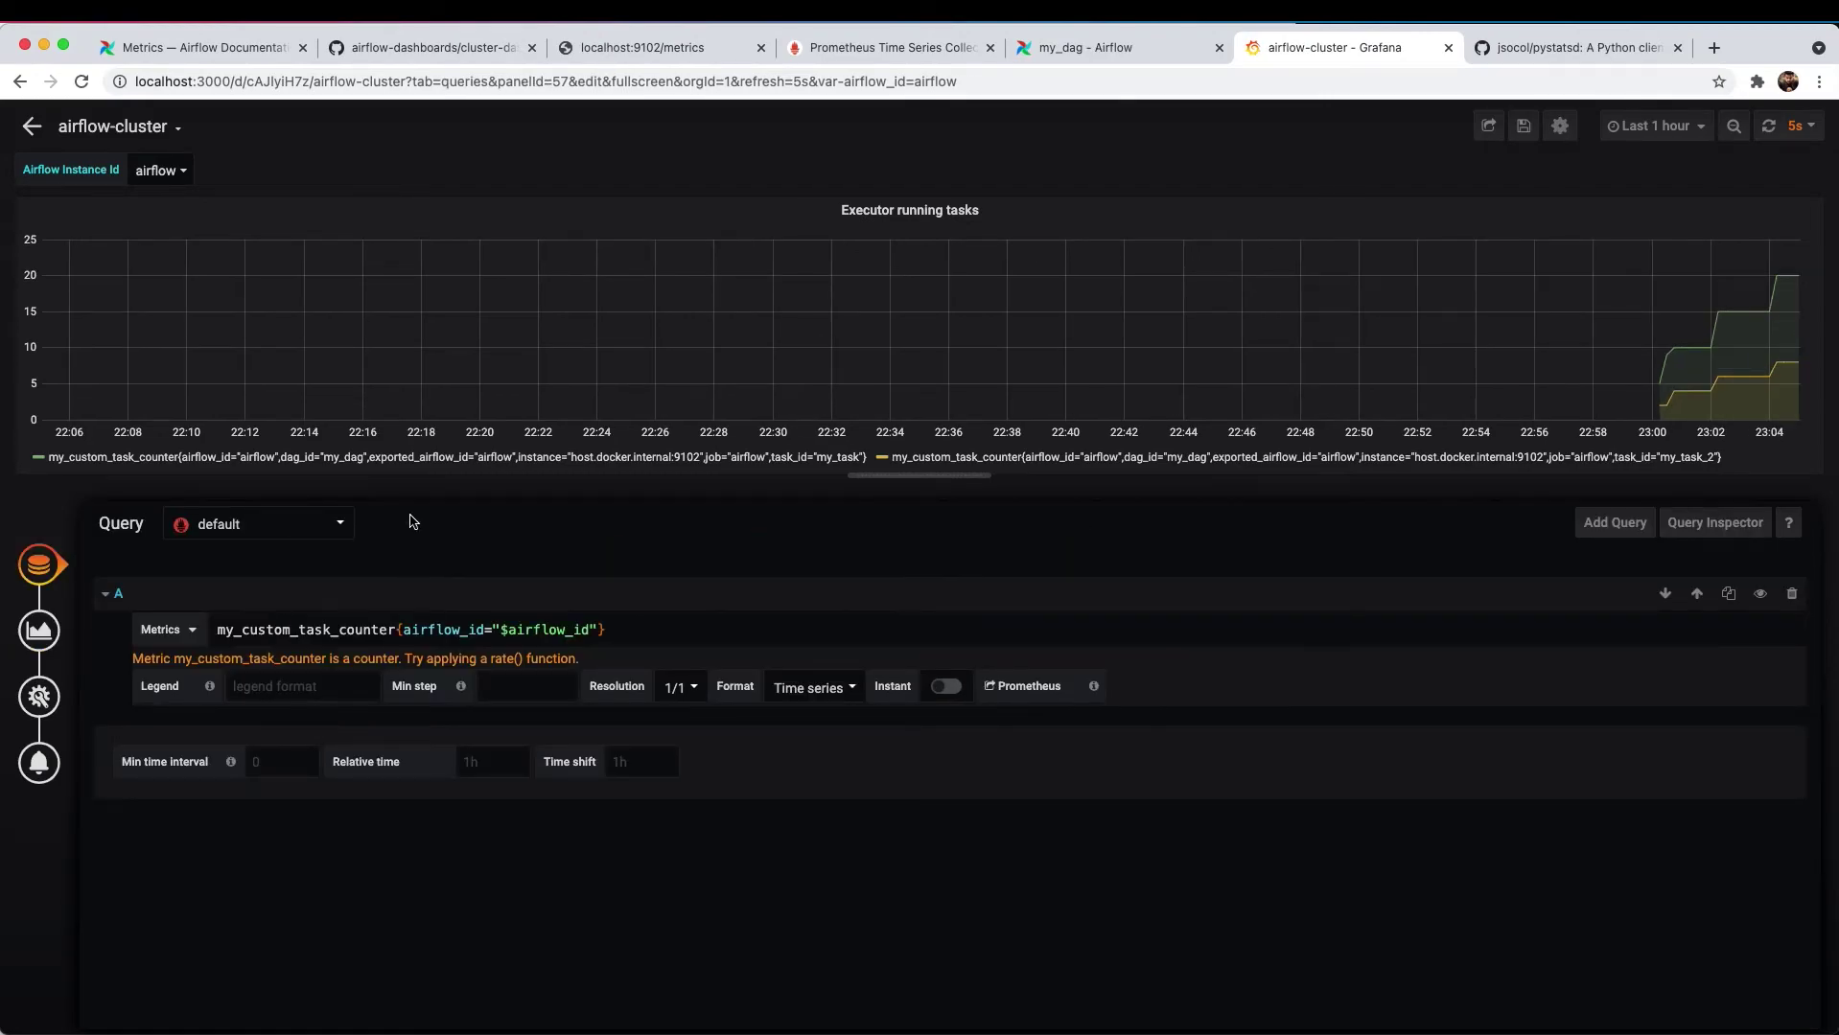
click(299, 683)
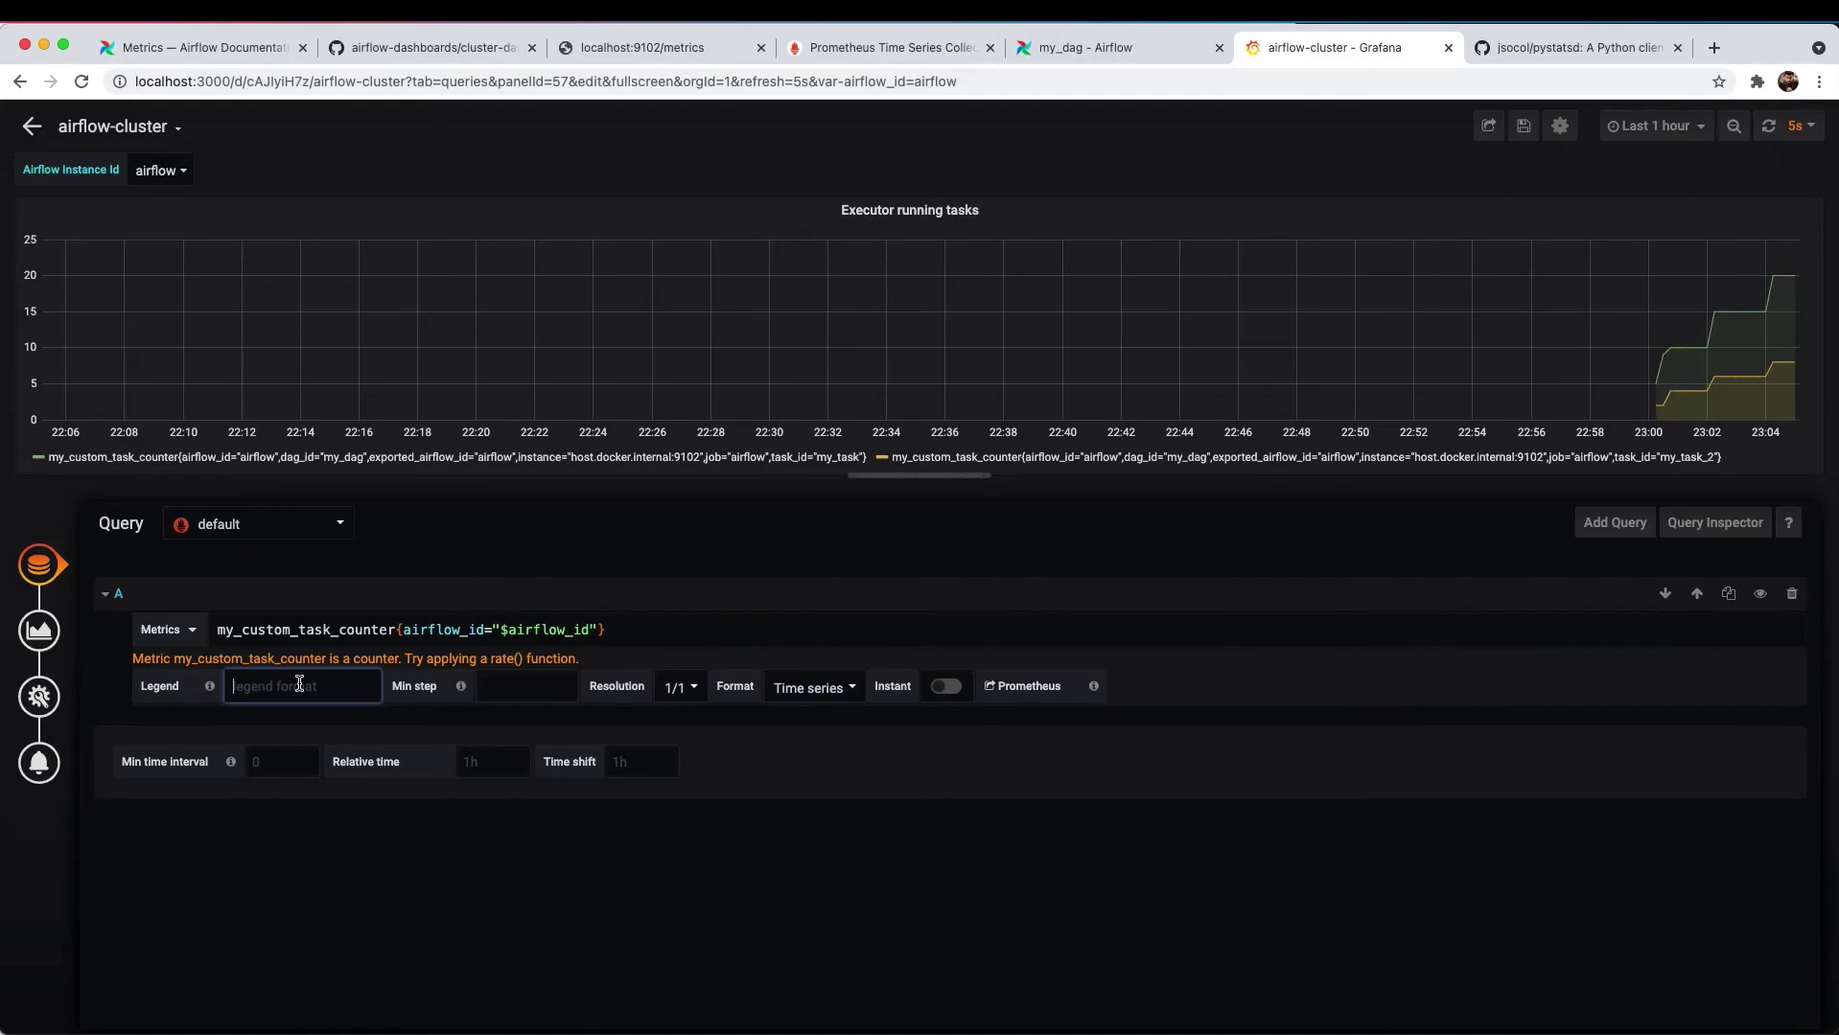
text(counter dag: {{)
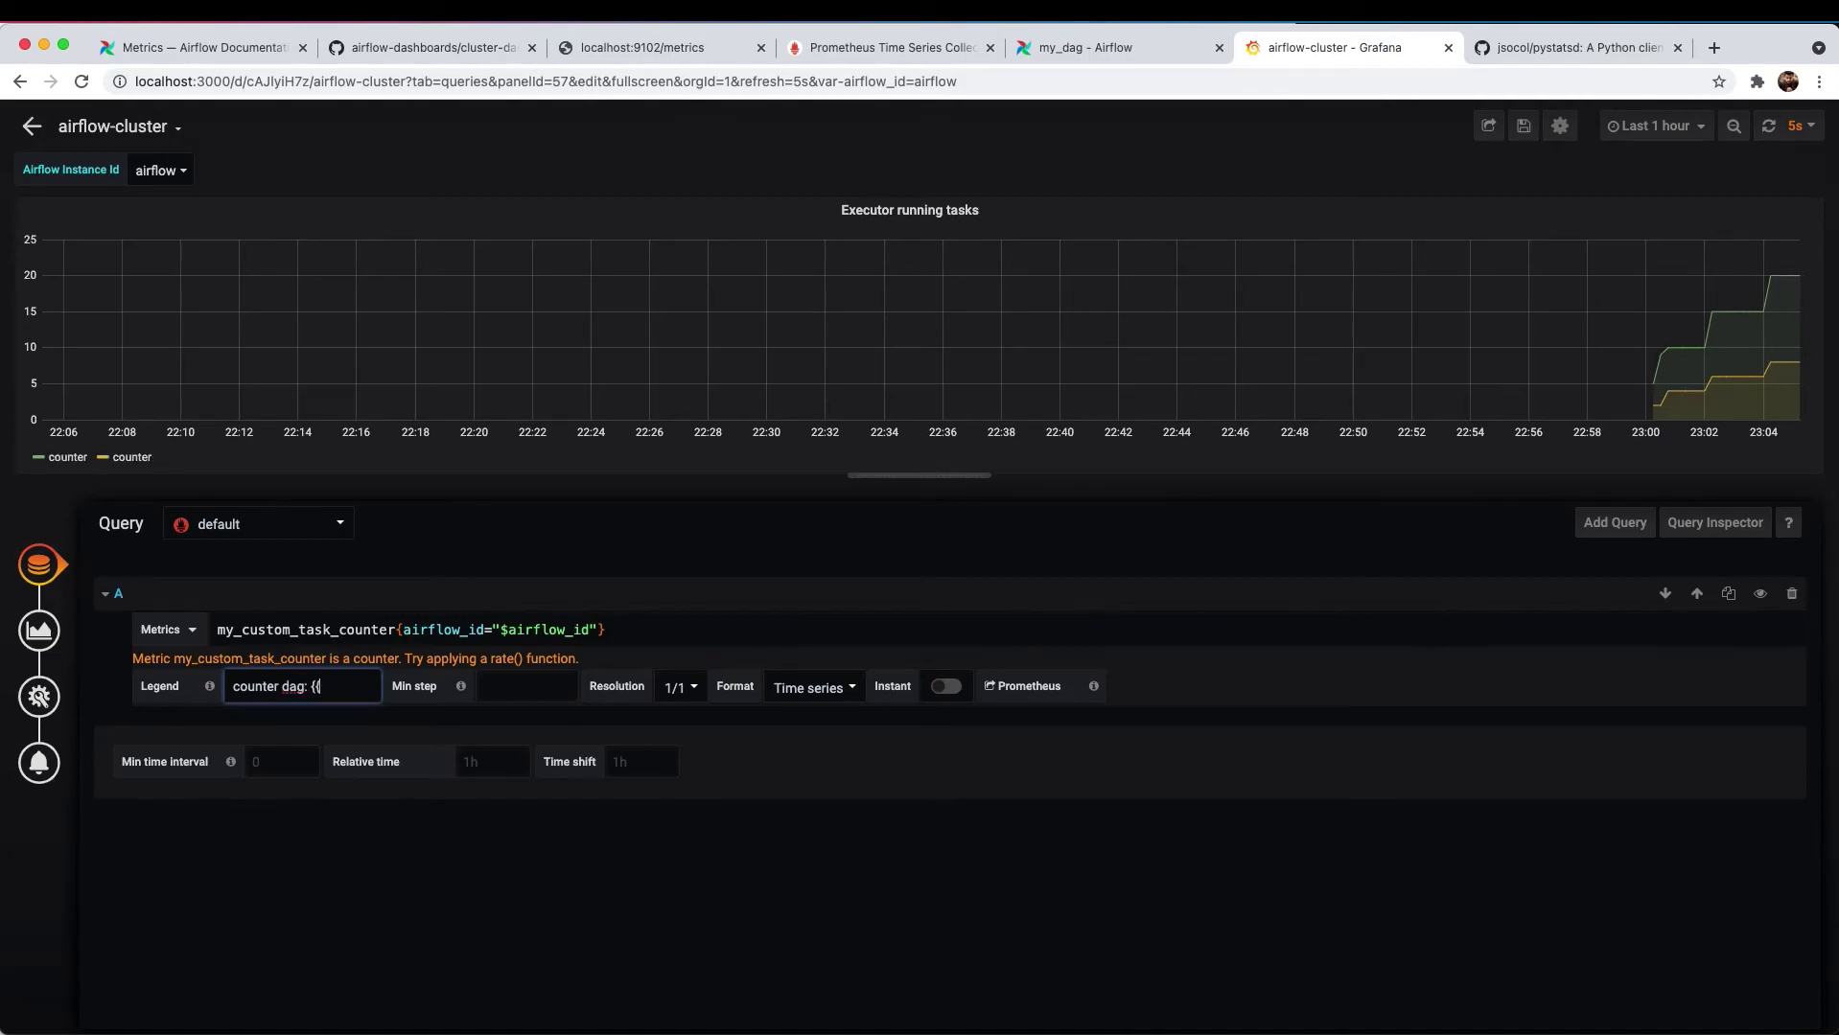
text(}})
text(dag_id)
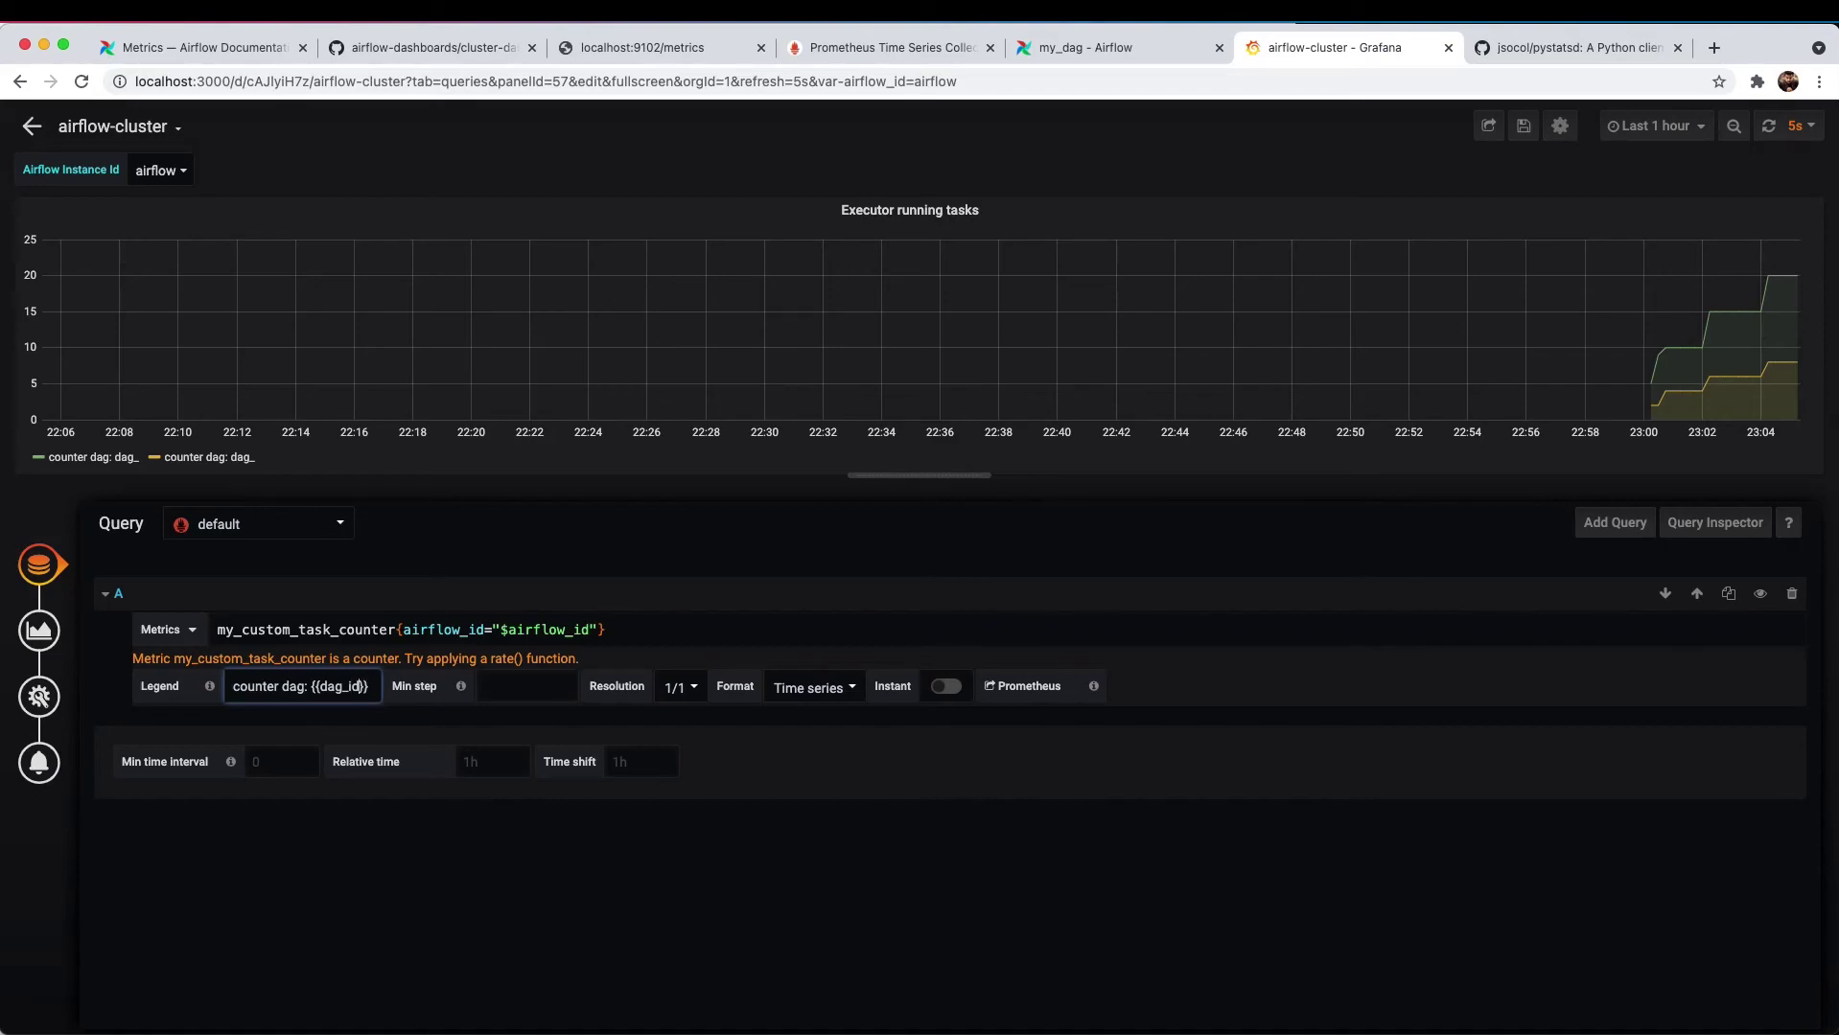
text(, task)
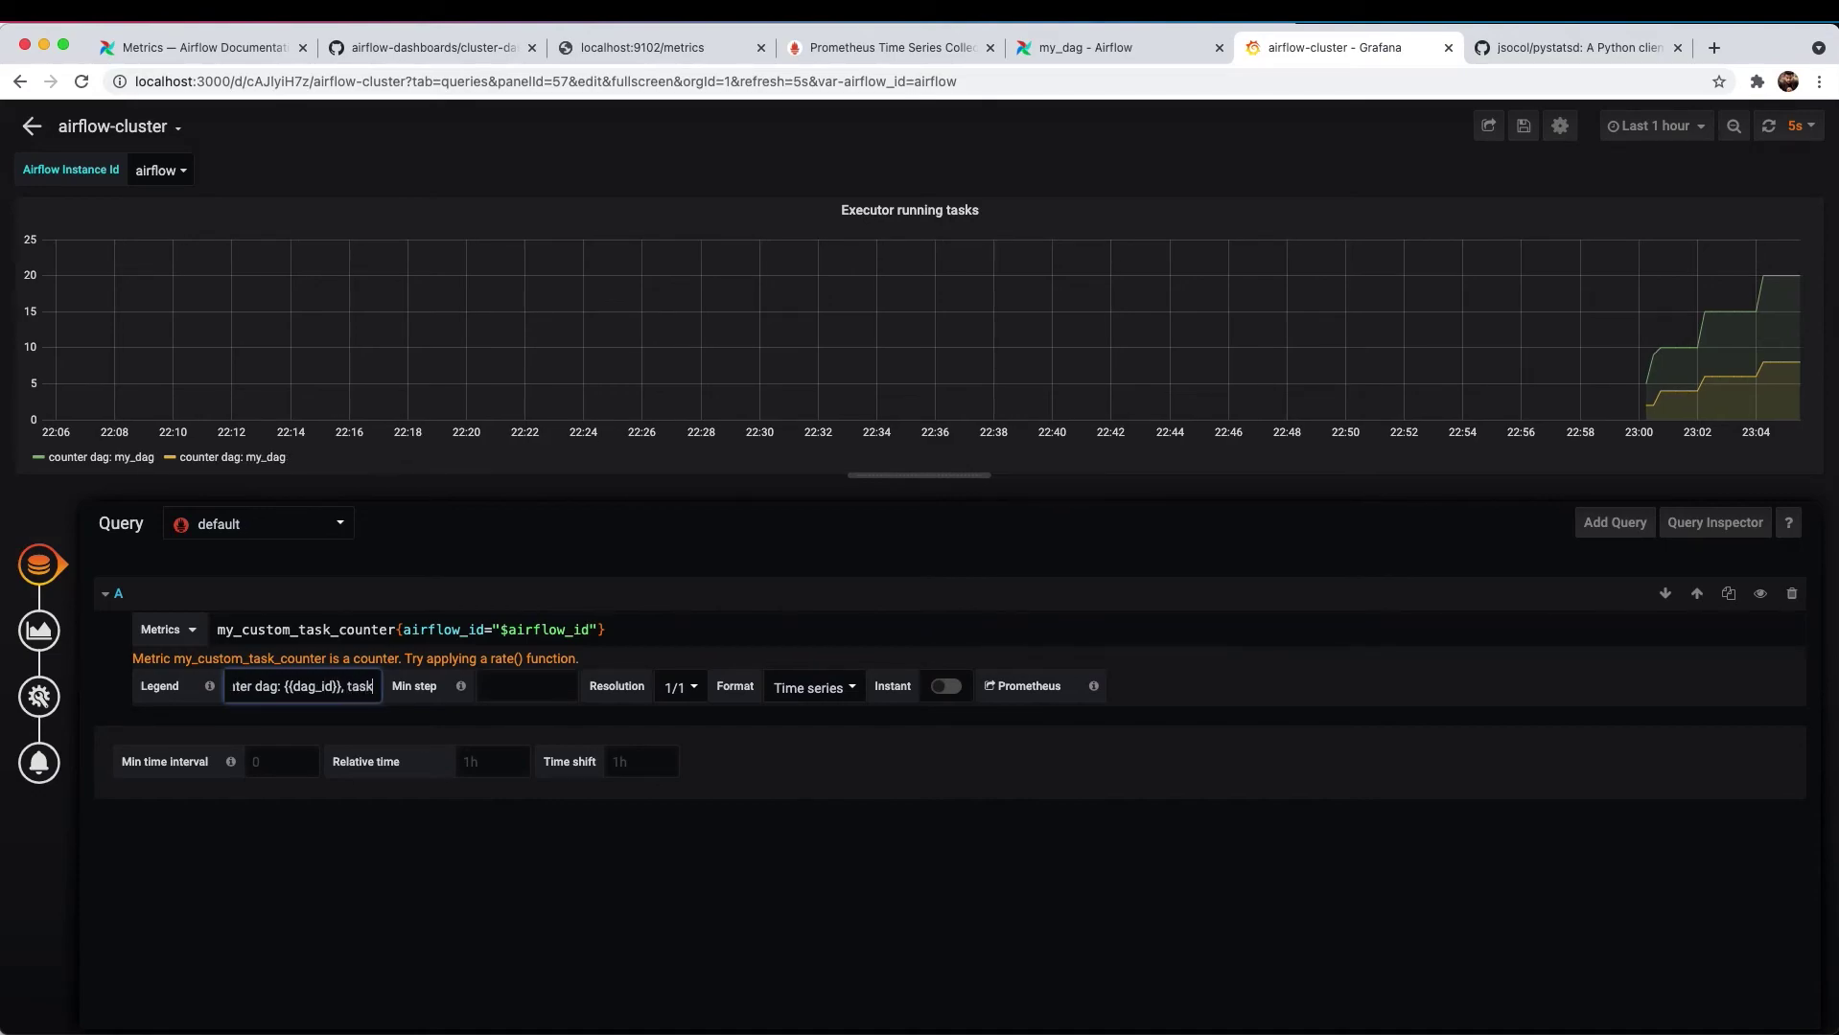
text(:)
text( {{}})
text(task_id)
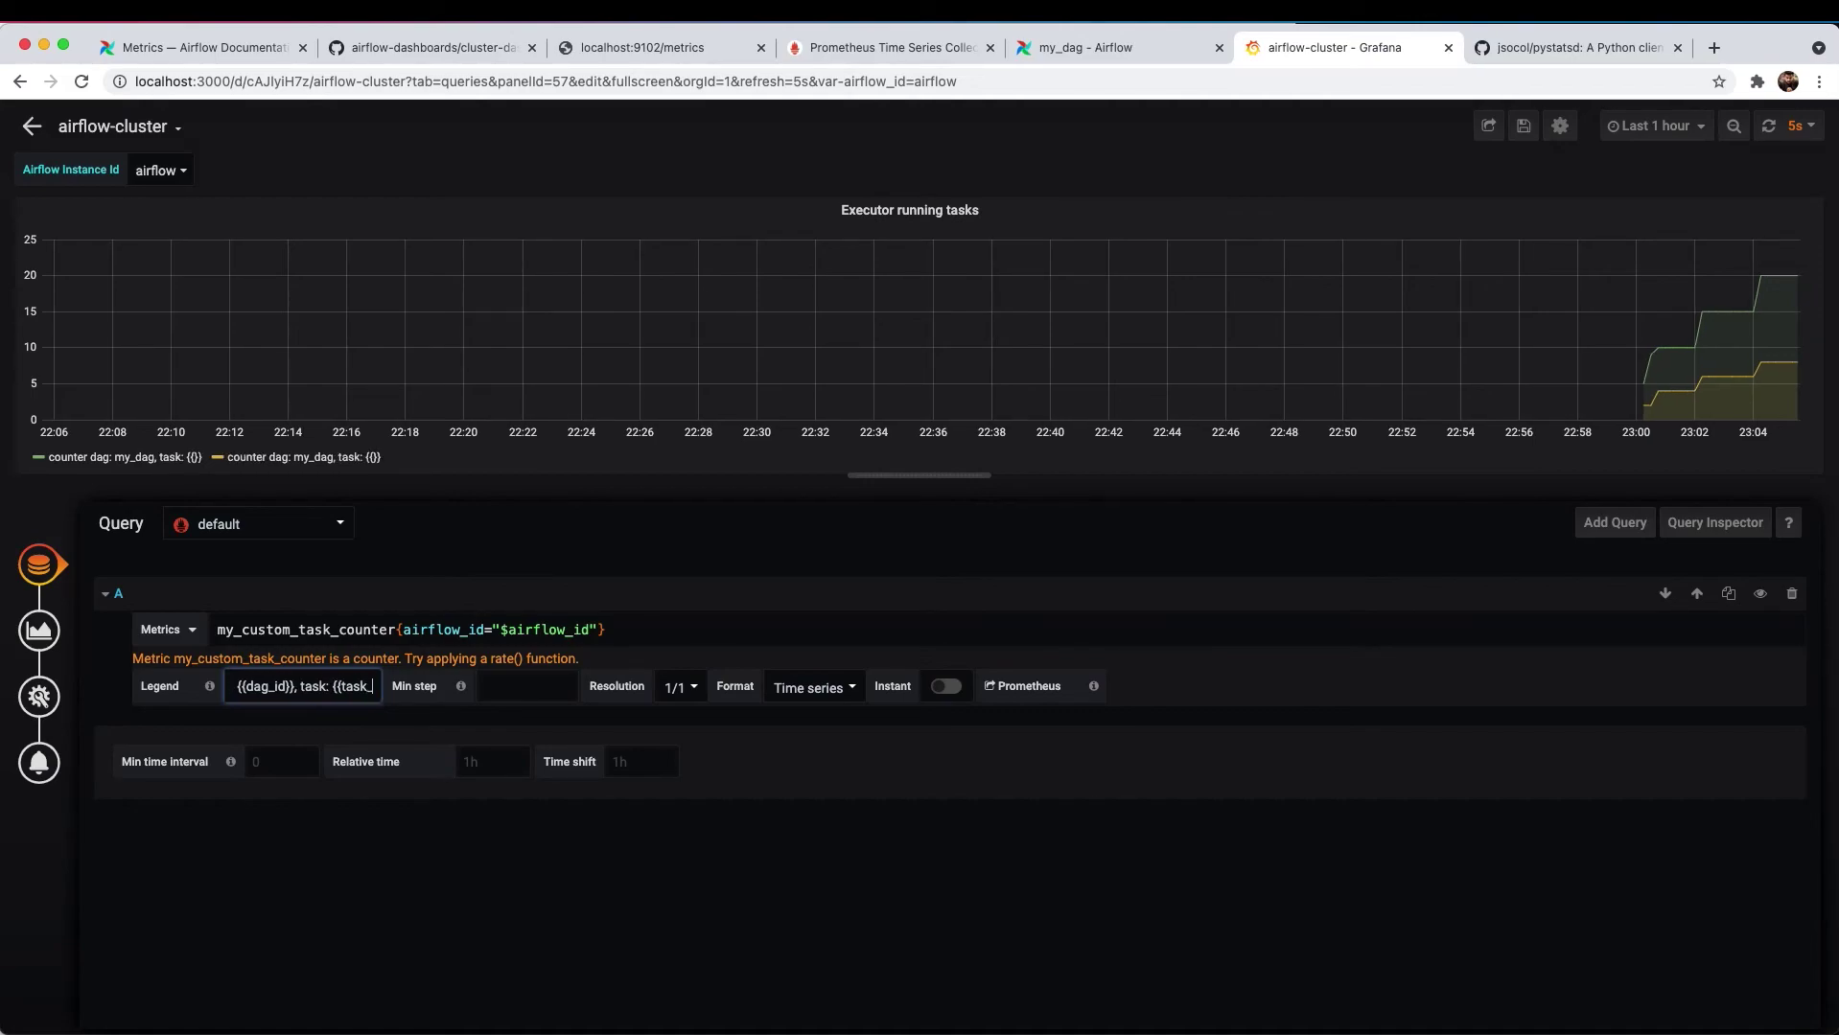
- Apply the new legend and rename the panel title to 'My custom counter'
click(910, 210)
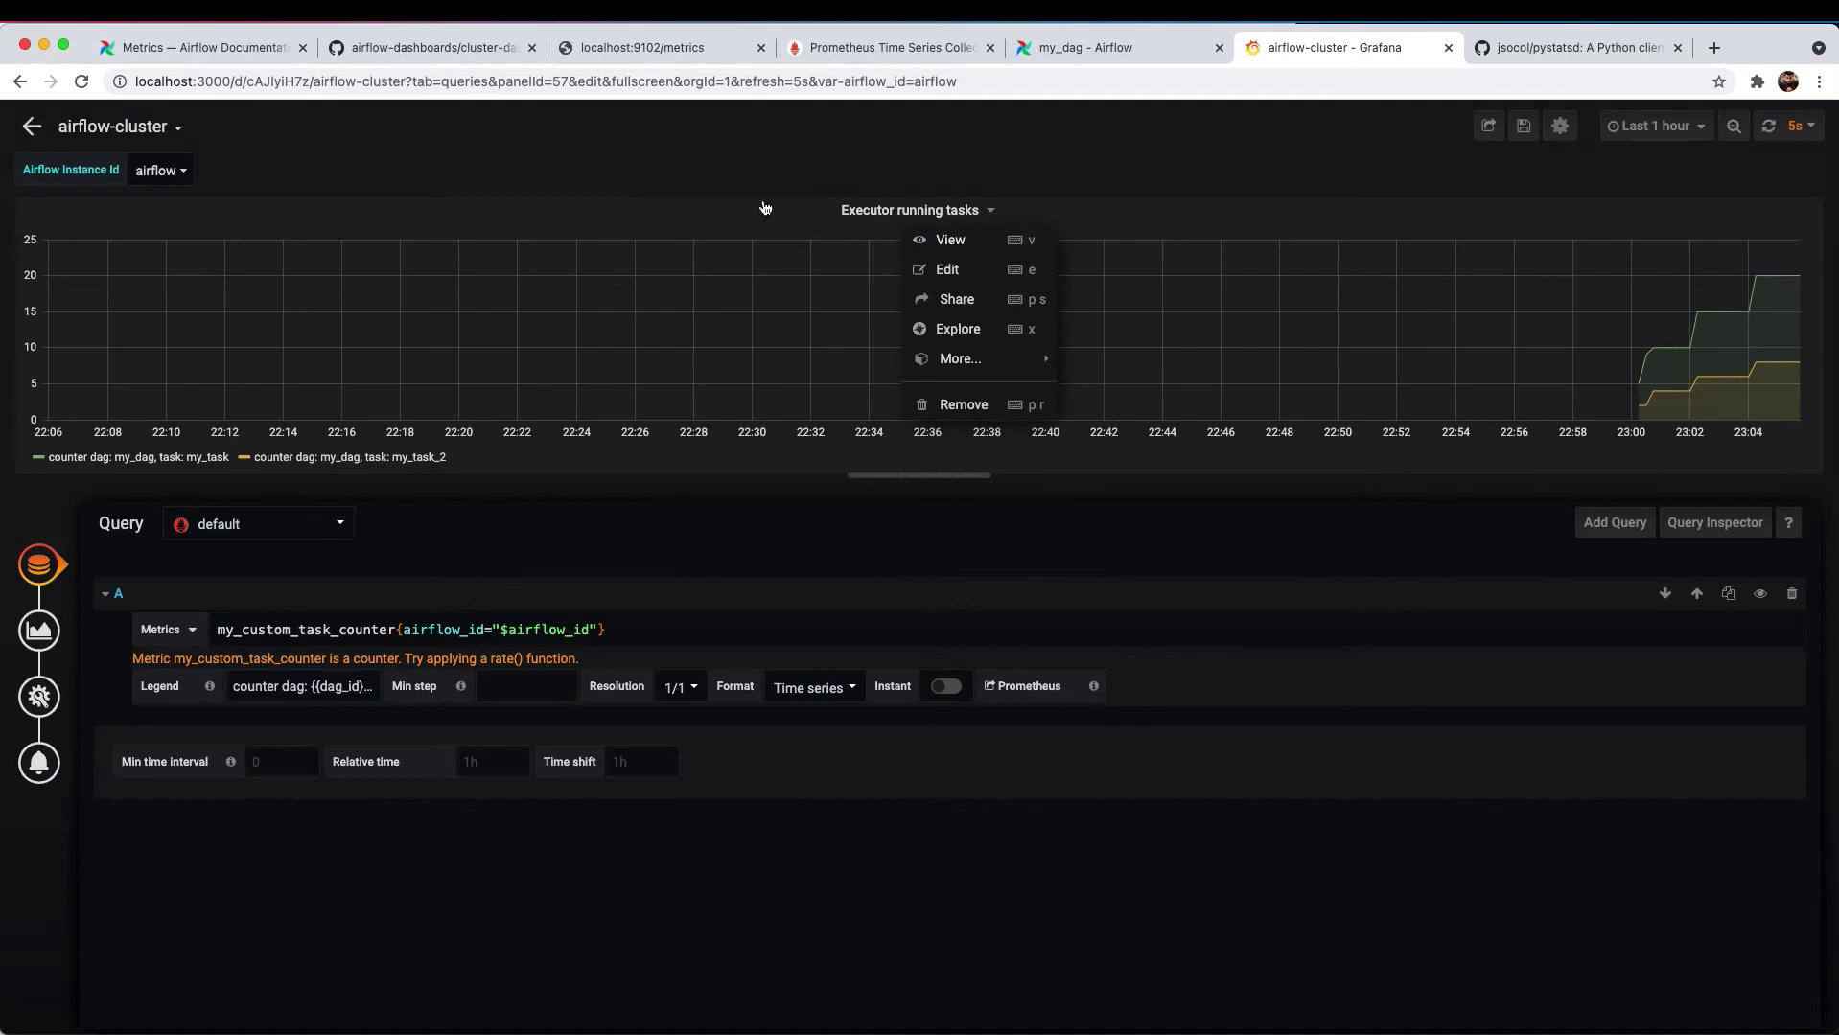
click(42, 707)
triple_click(360, 595)
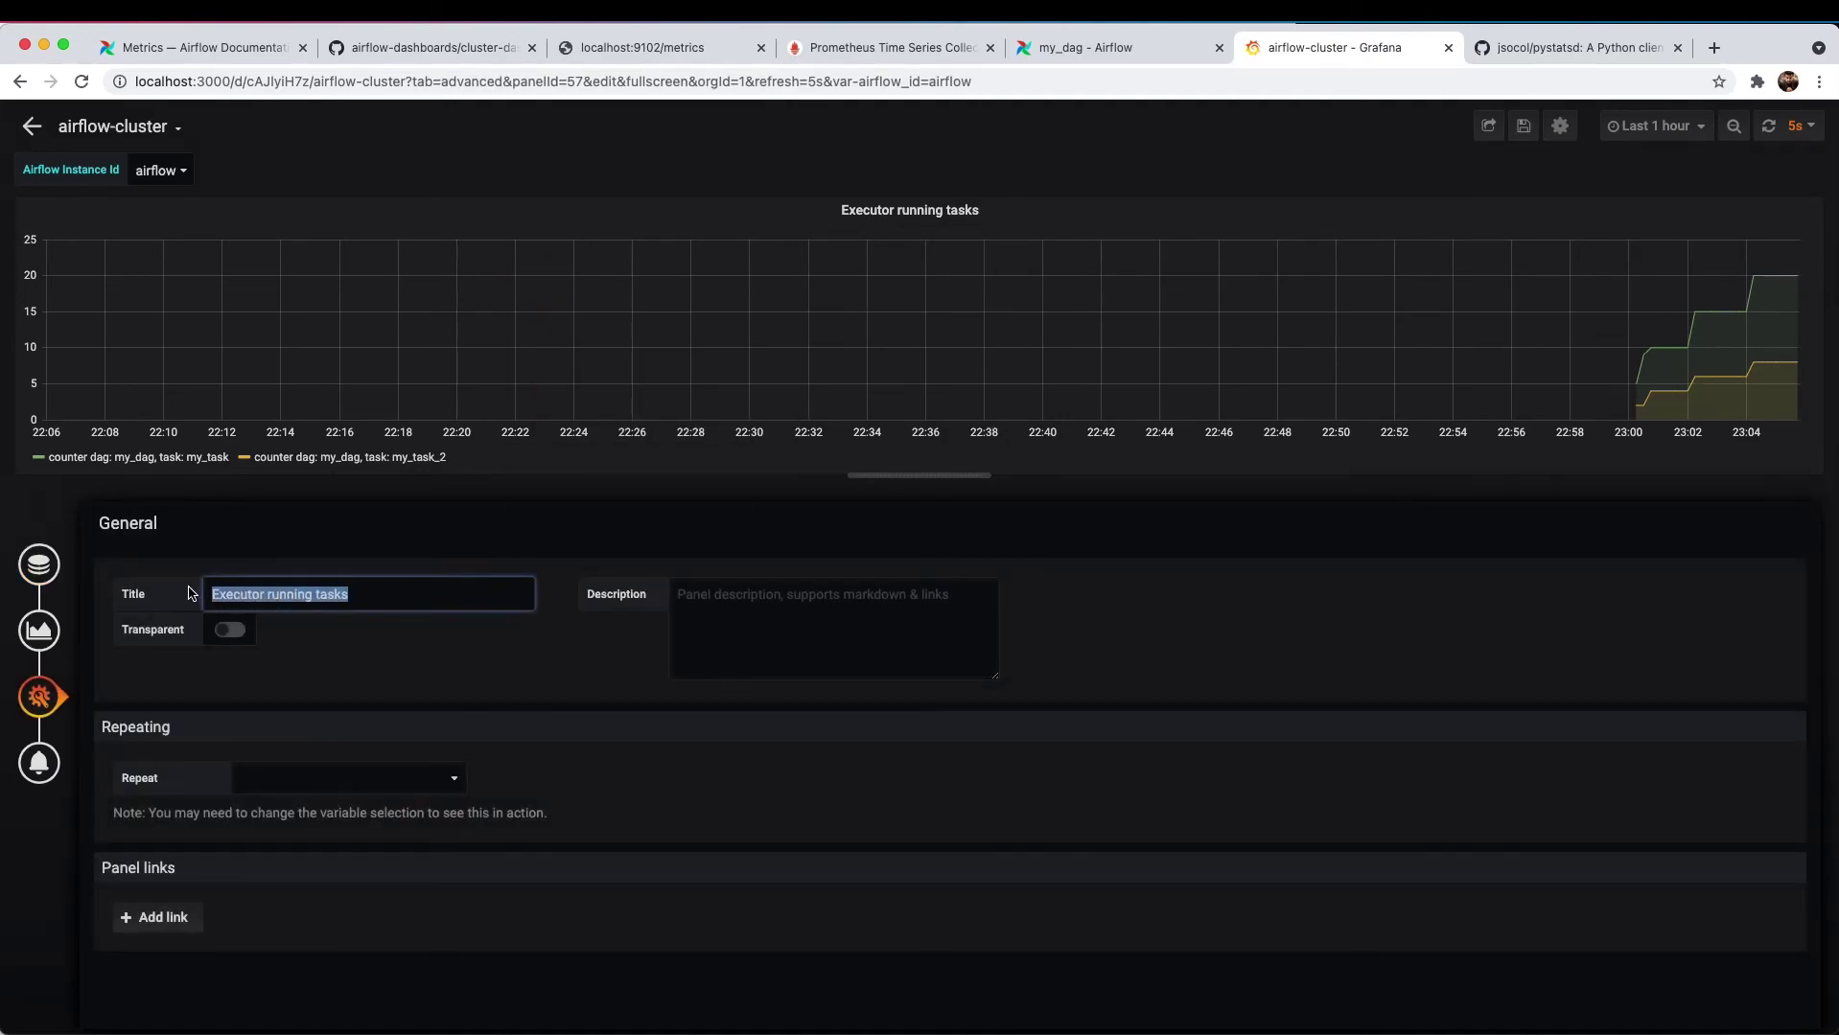
text(My custom counter)
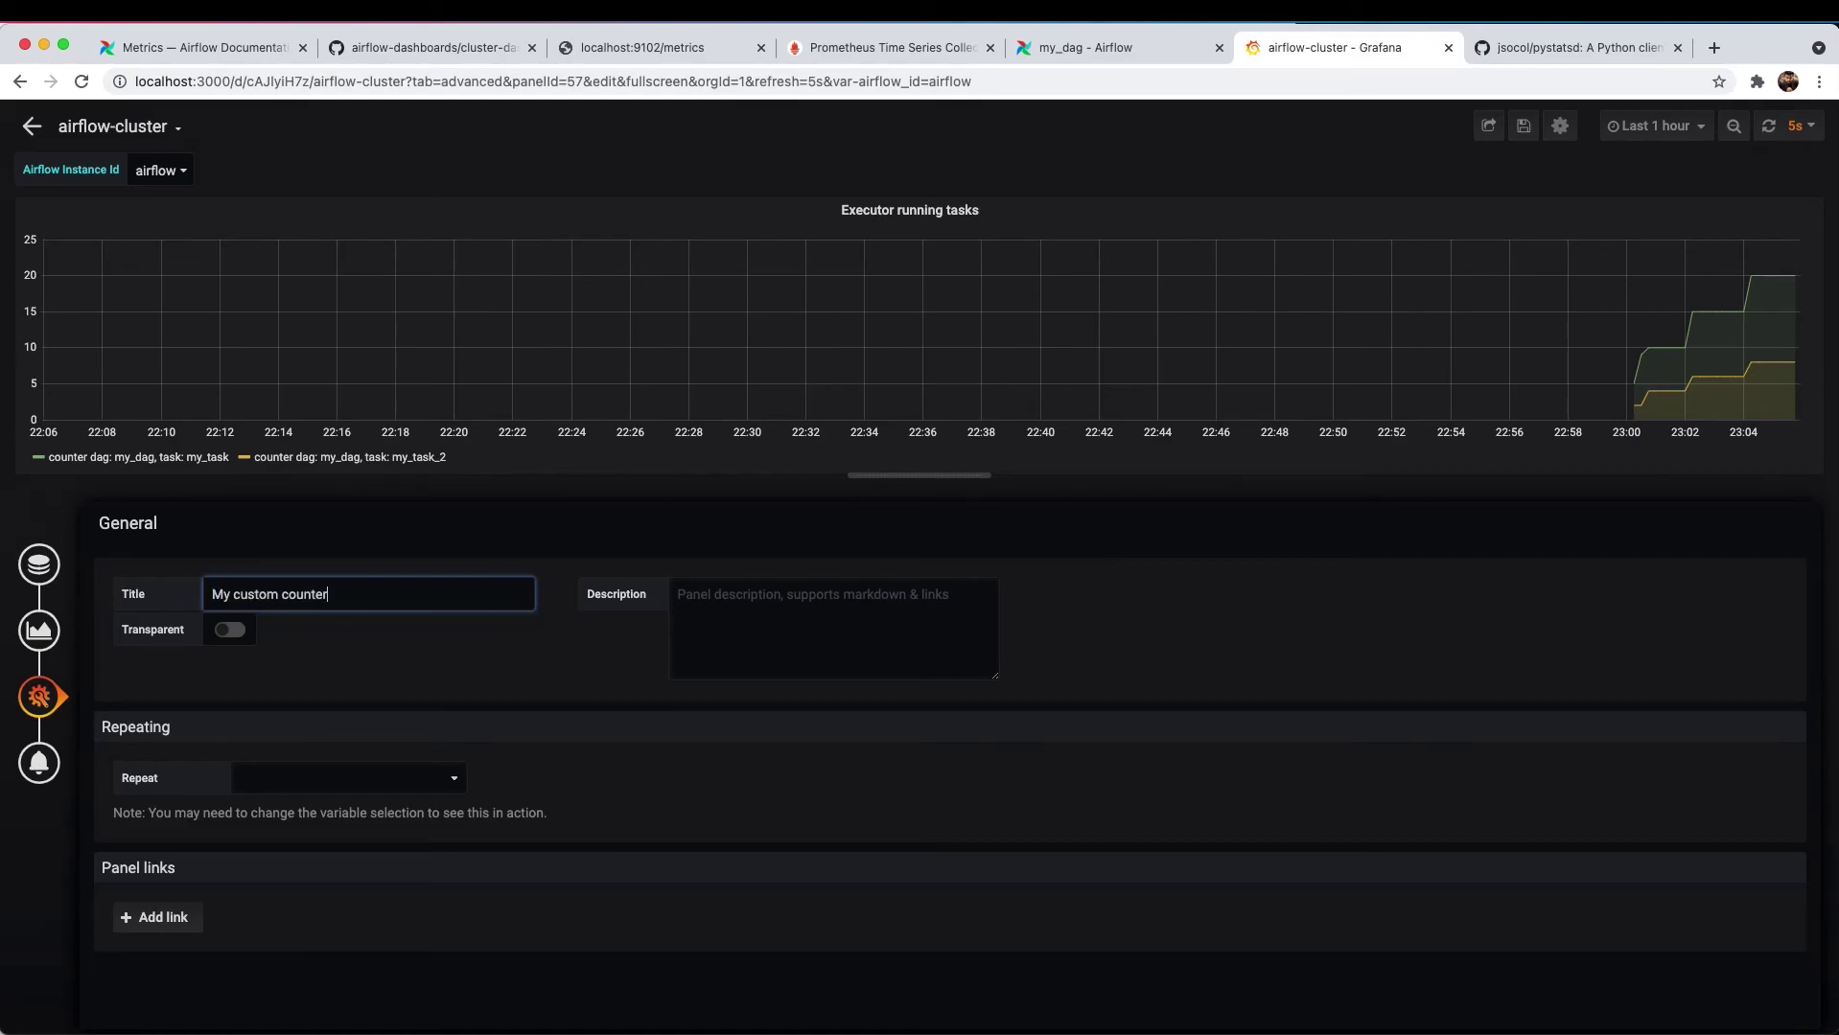
- Save the airflow-cluster dashboard with the renamed panel
click(1523, 135)
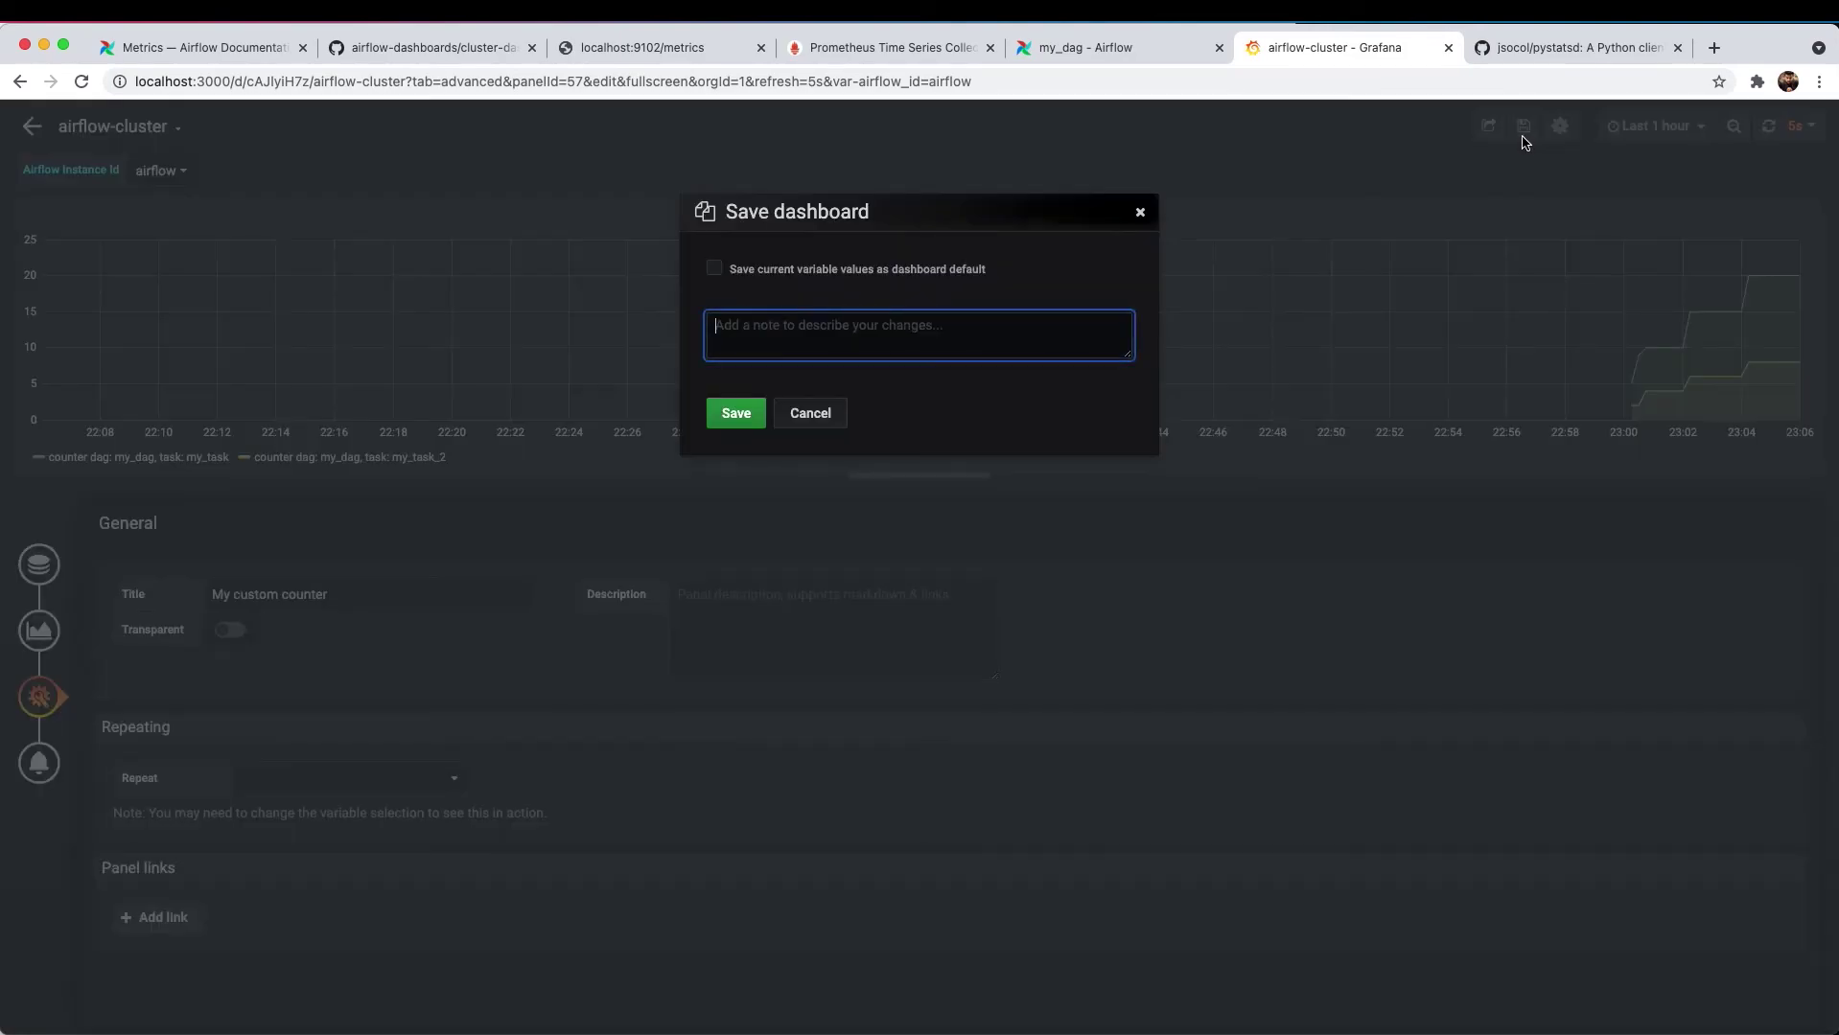
click(796, 410)
click(1672, 128)
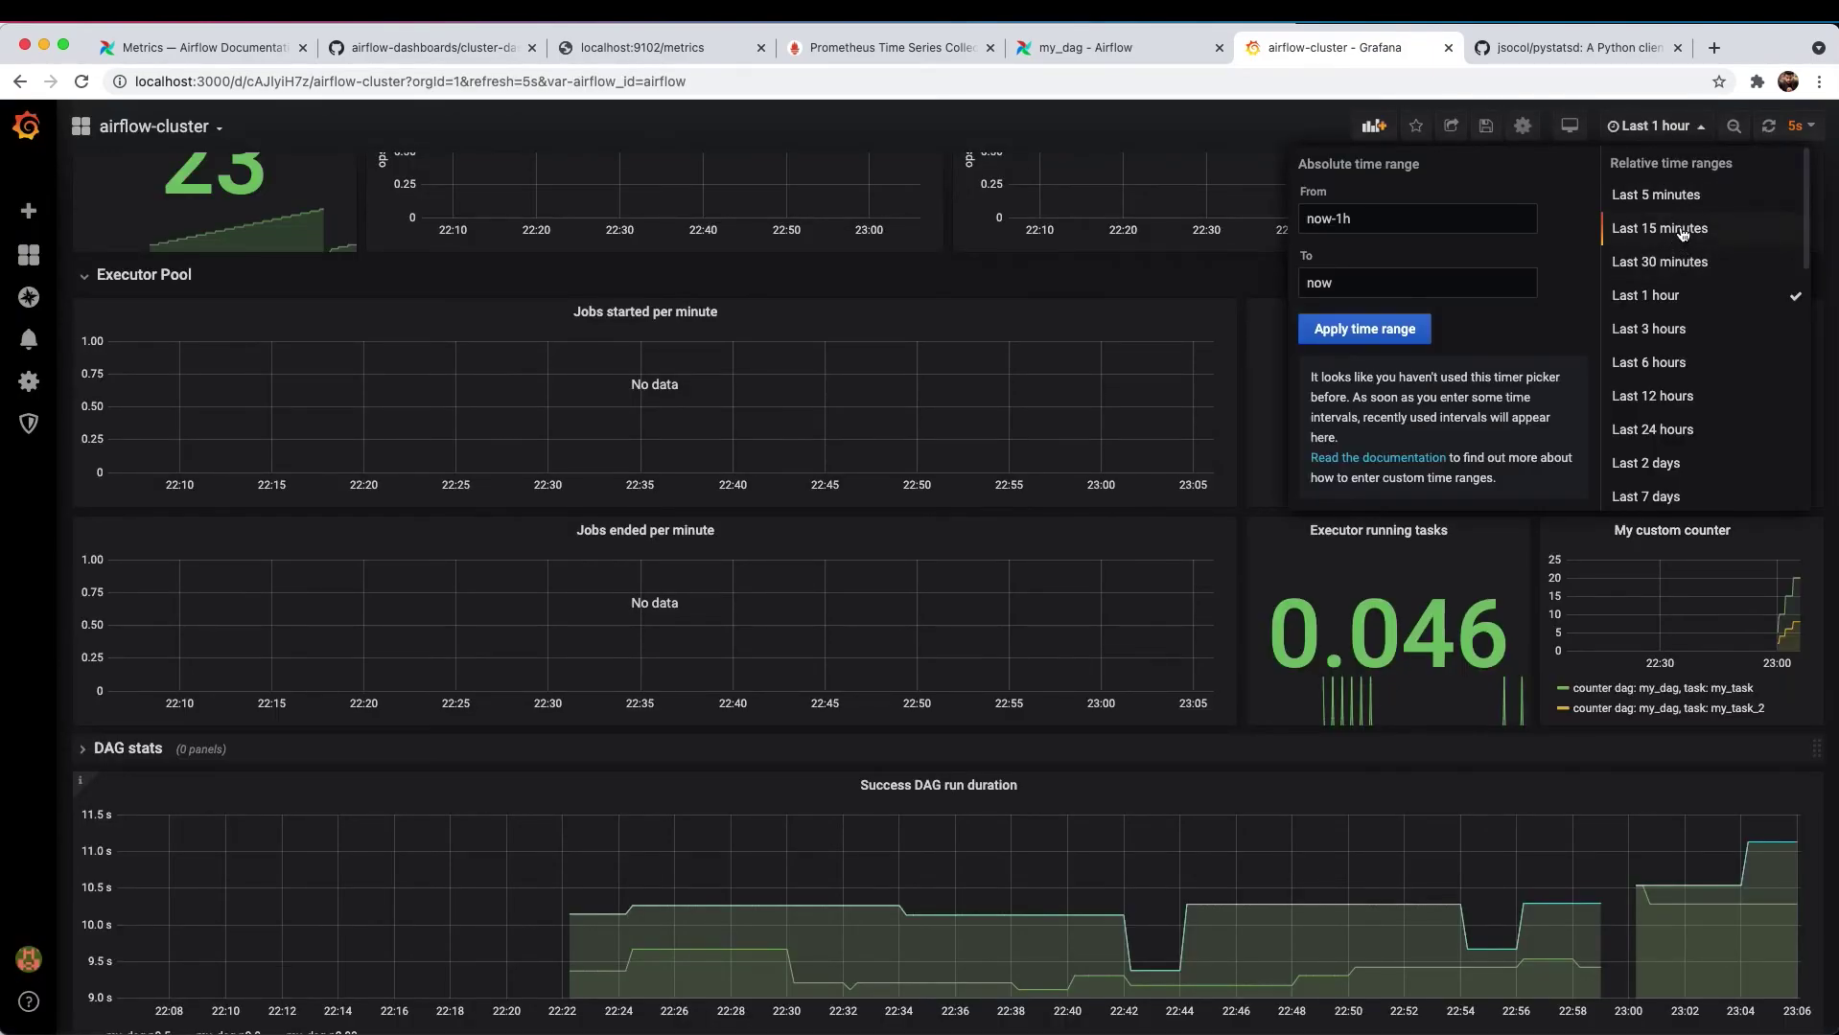
- Set the dashboard time range to Last 5 minutes, then to Last 15 minutes
click(1678, 200)
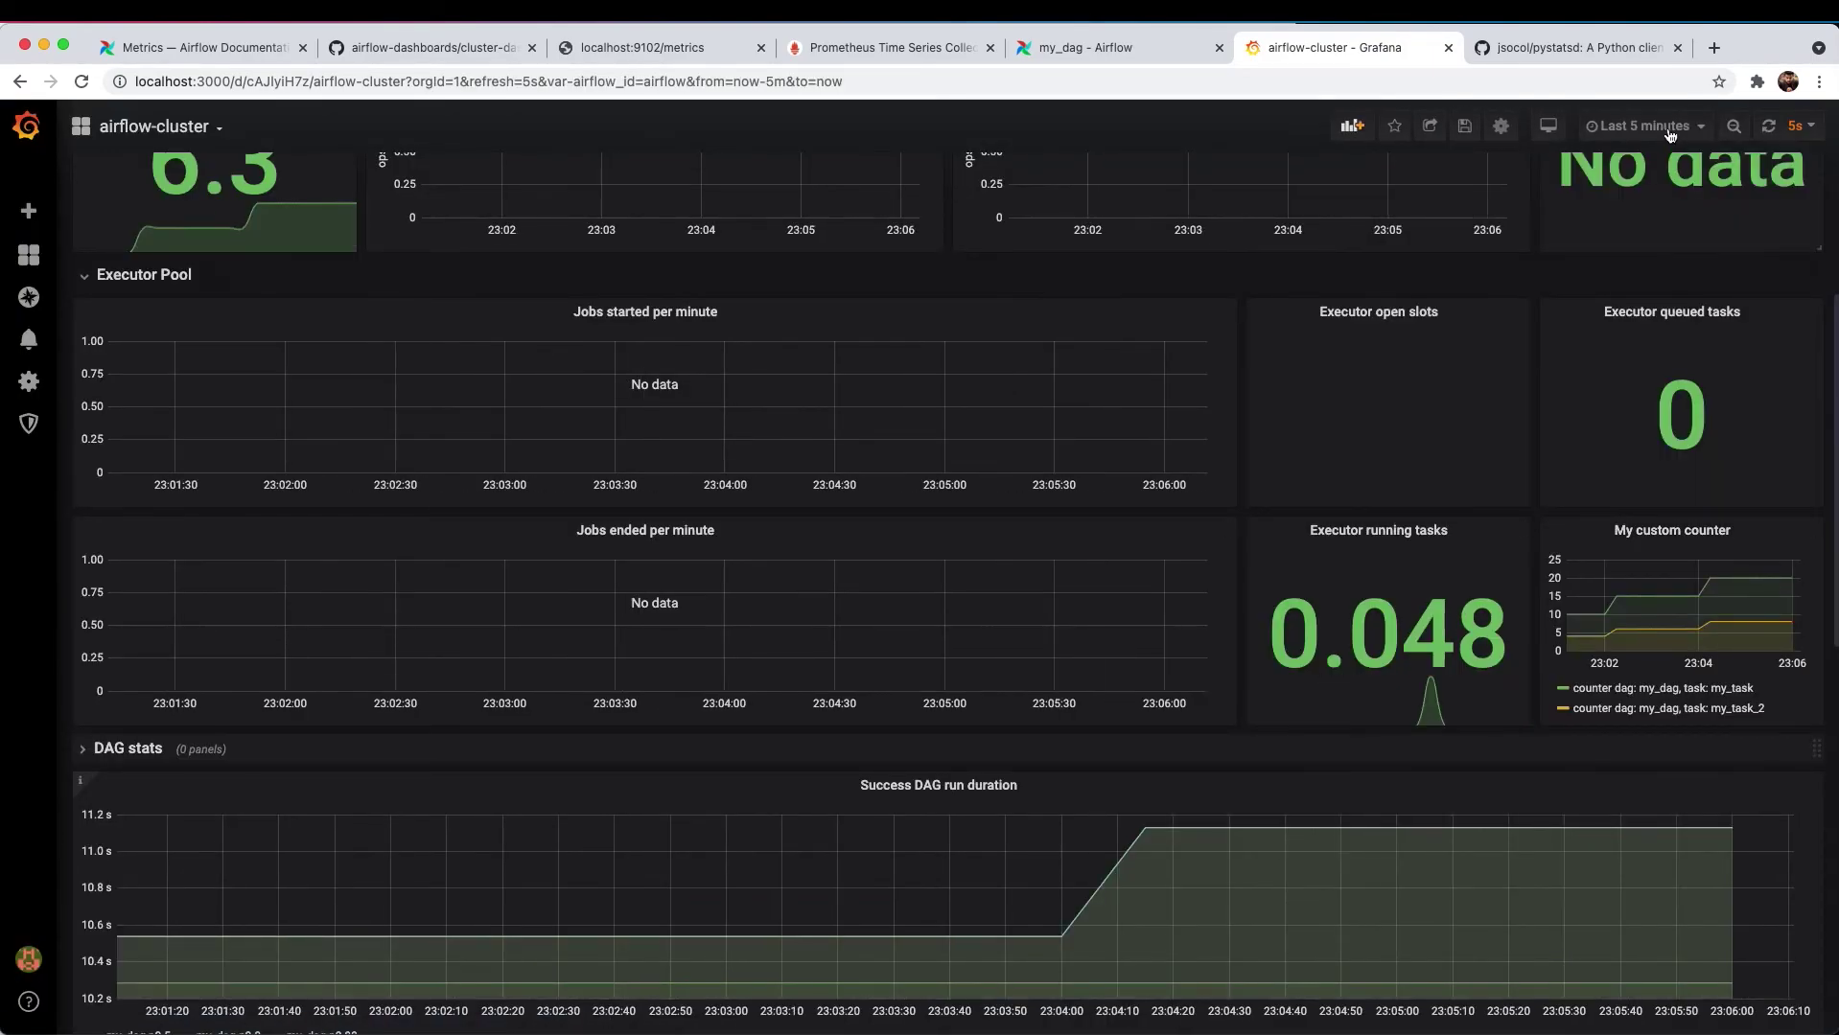
click(1647, 126)
click(1654, 230)
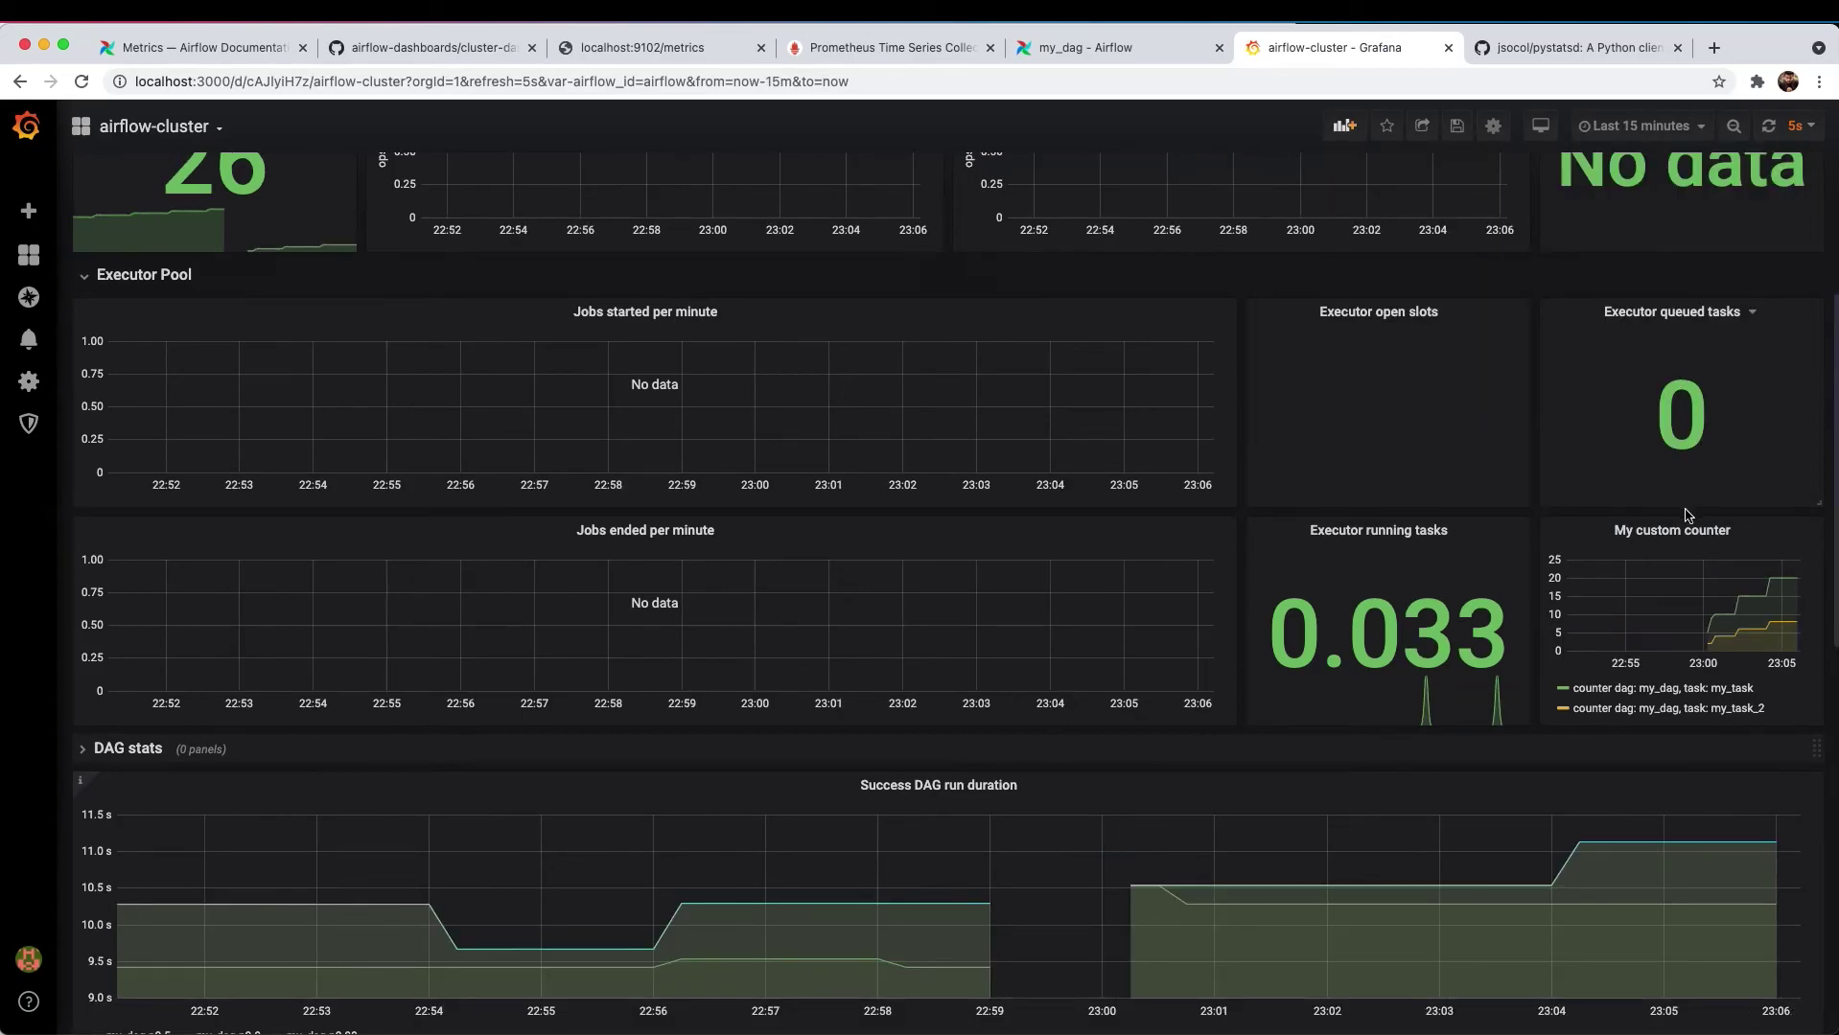
scroll(1658, 267, up, 4)
scroll(1320, 602, down, 6)
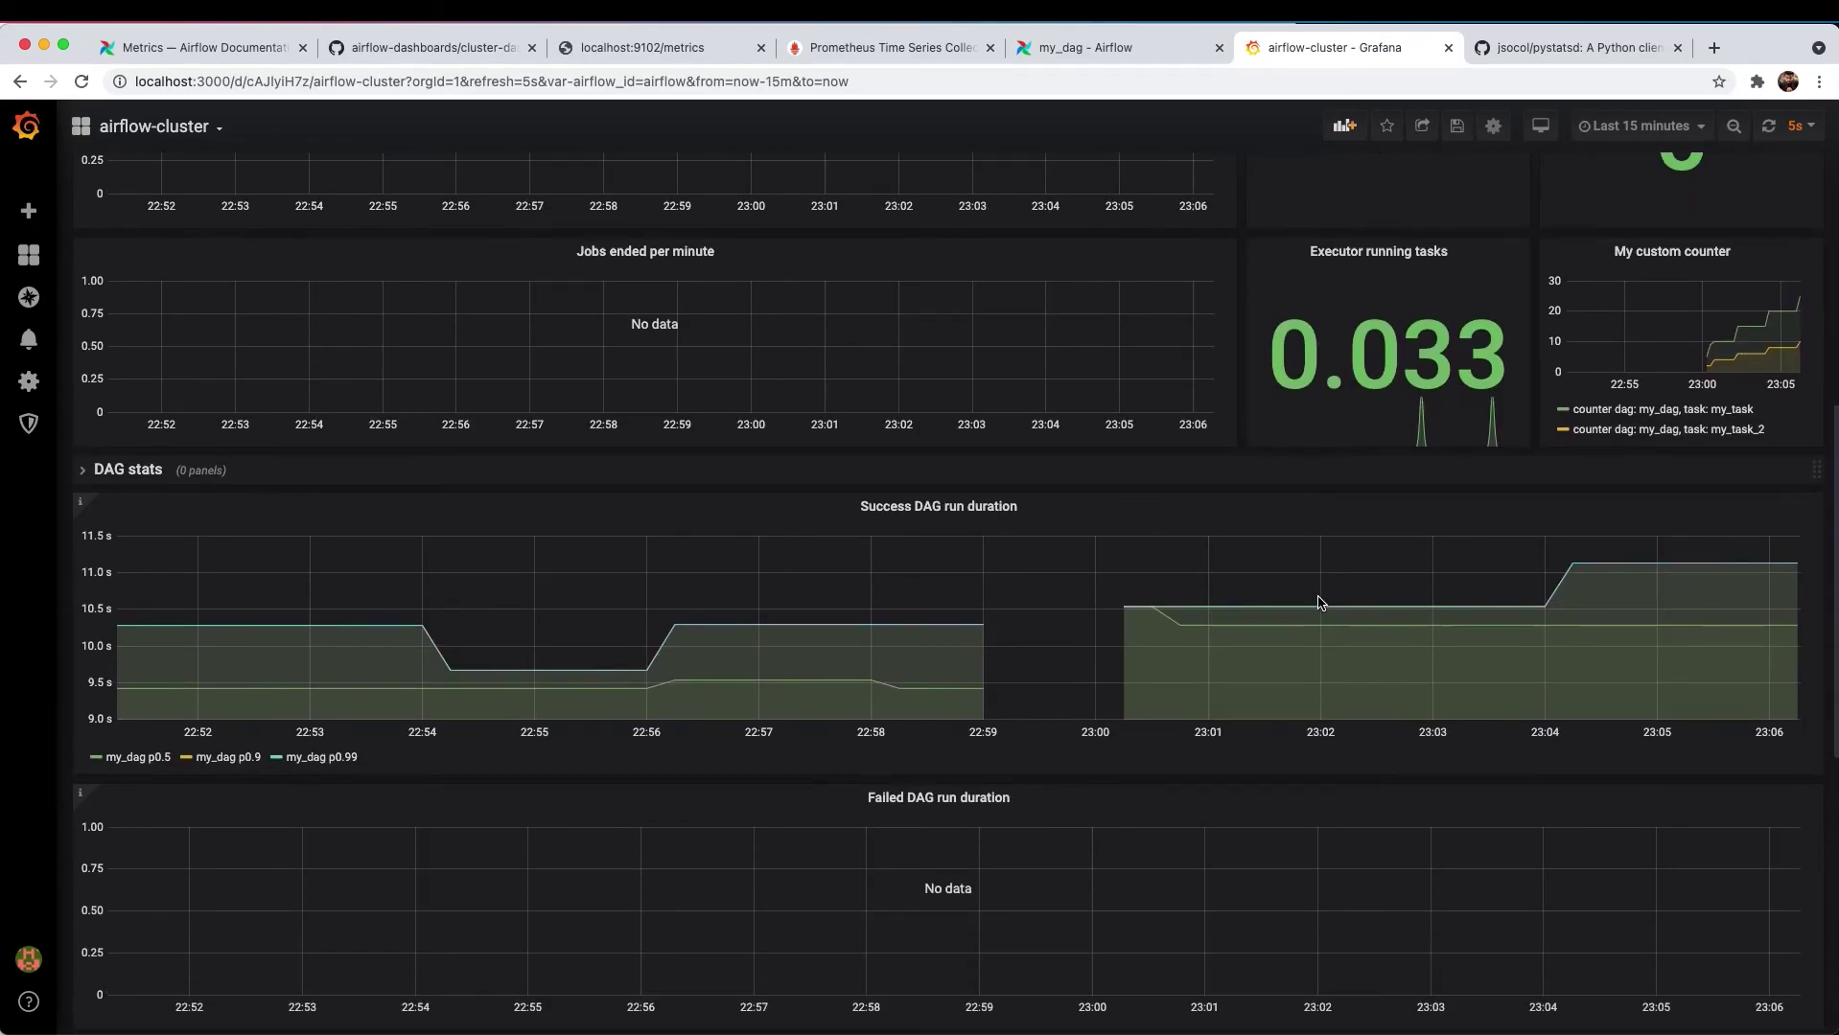
scroll(1002, 508, up, 6)
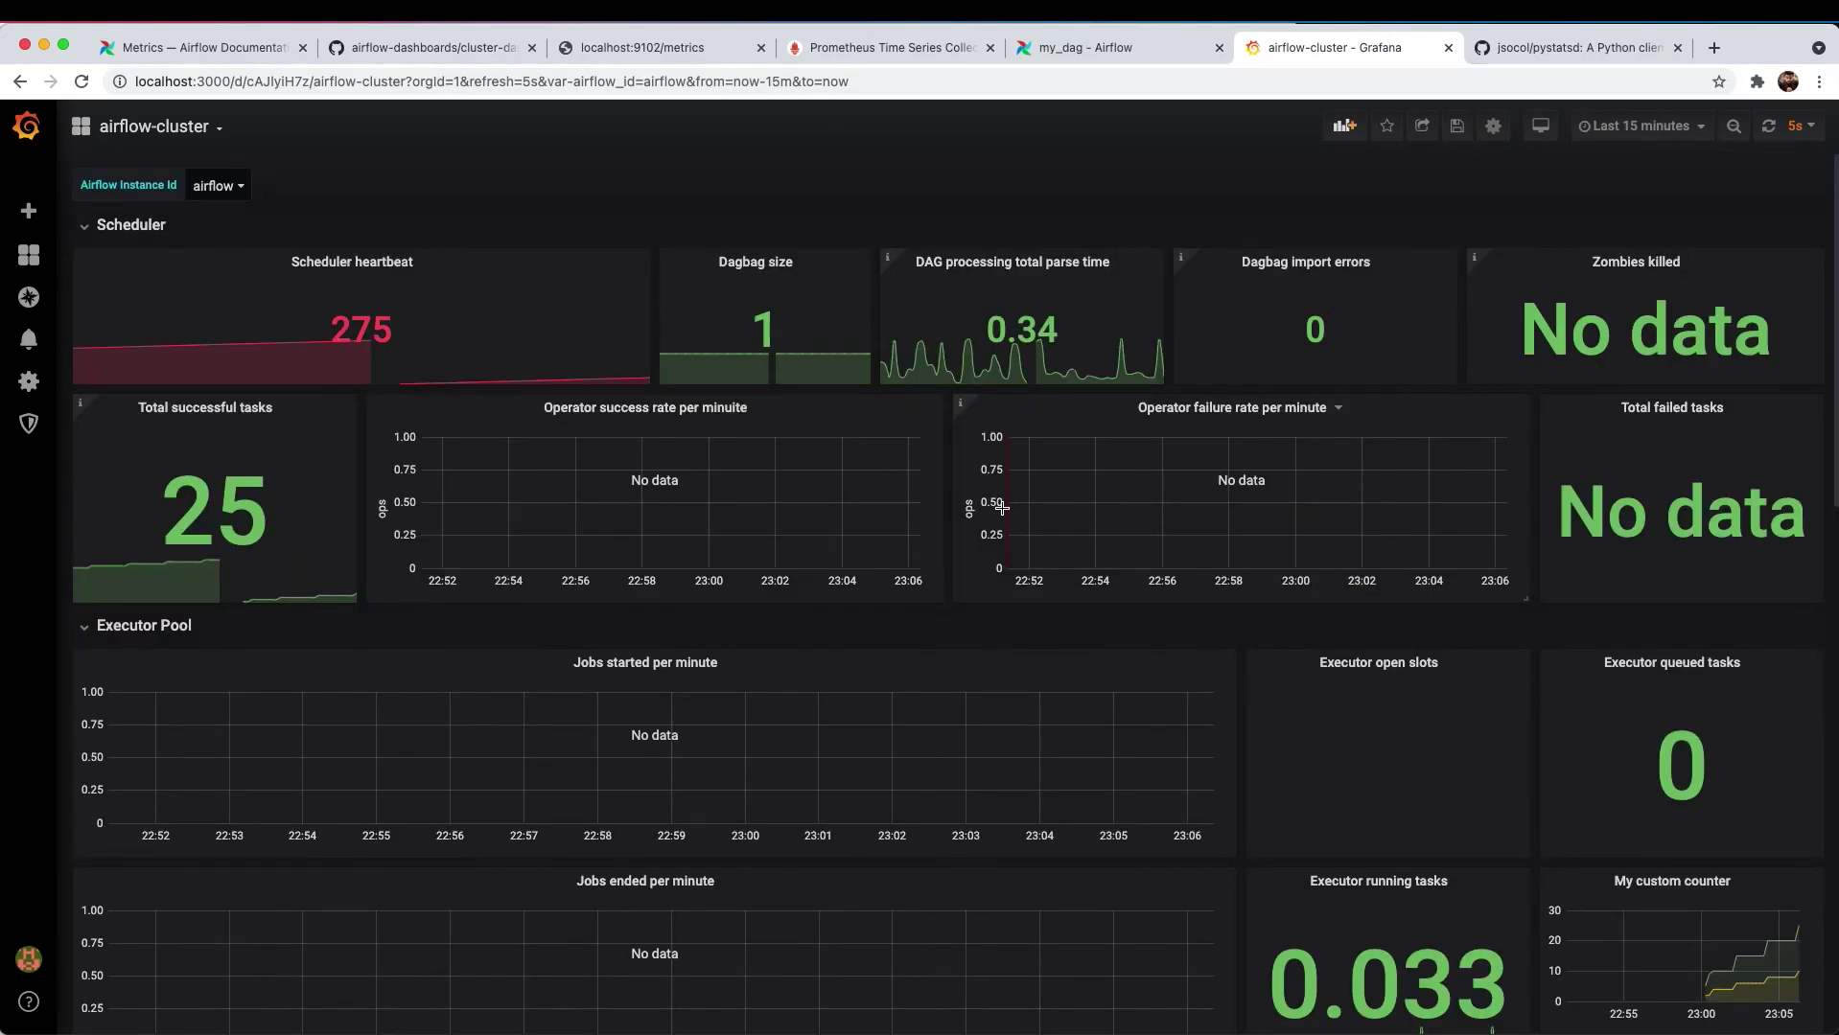